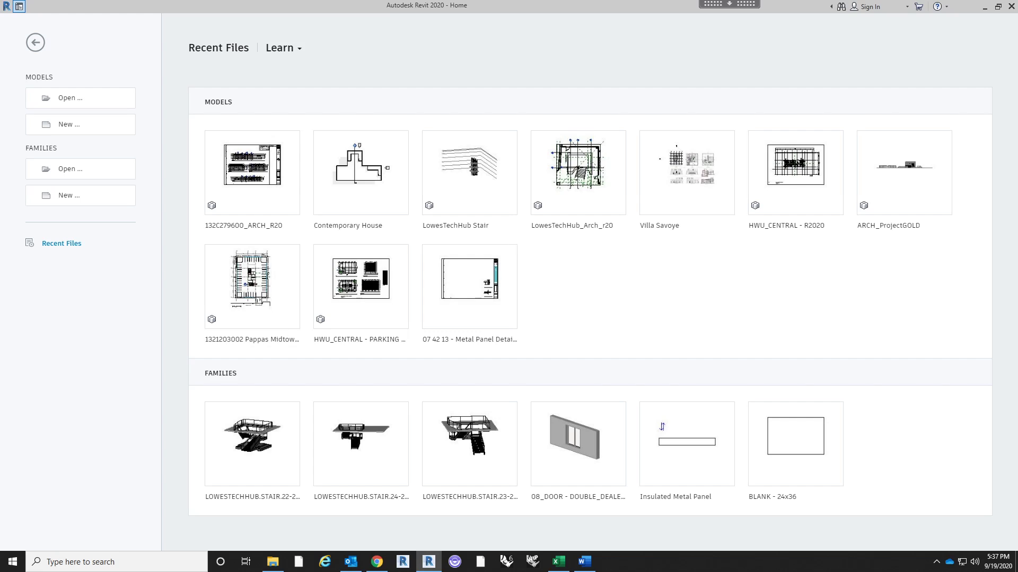
{"action": "left_click", "coordinate": [112, 132]}
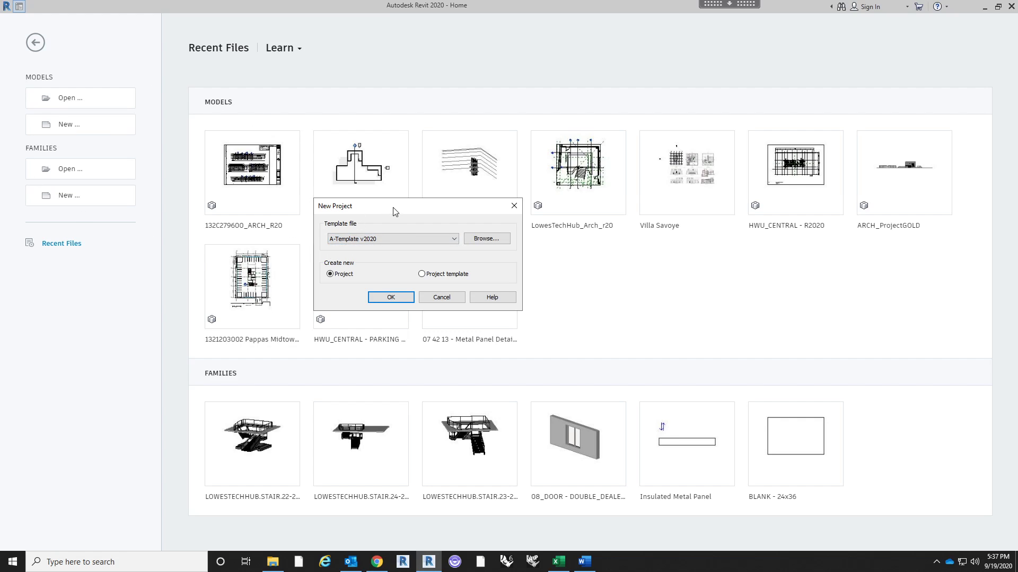
{"action": "left_click_drag", "start_coordinate": [394, 210], "coordinate": [529, 230]}
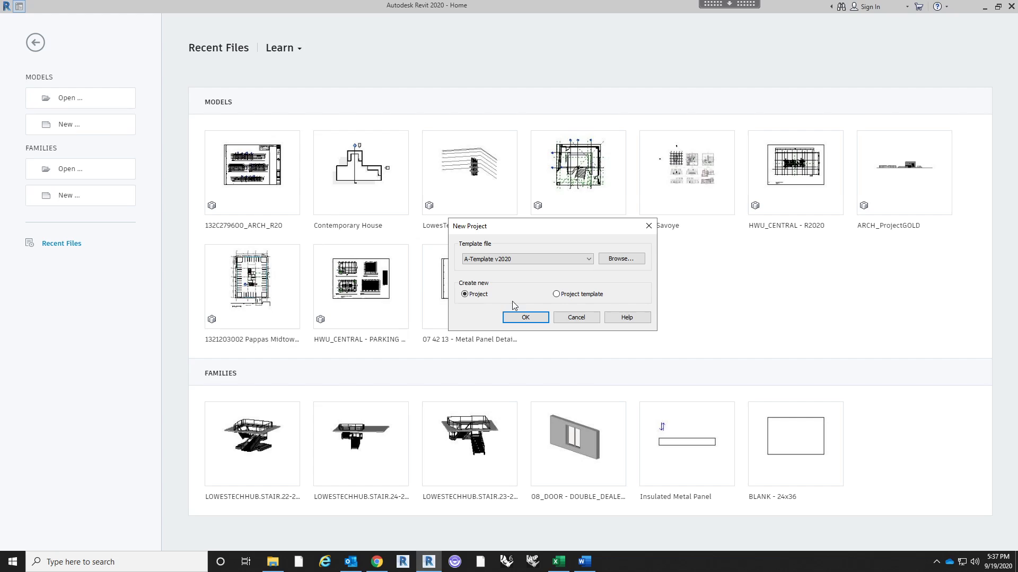
{"action": "left_click", "coordinate": [576, 318]}
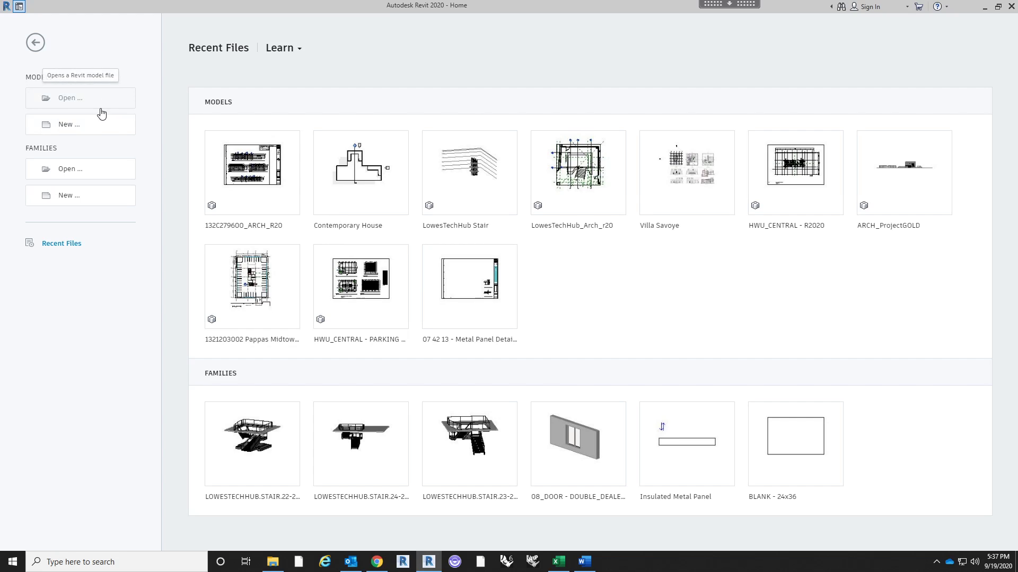
{"action": "left_click", "coordinate": [98, 133]}
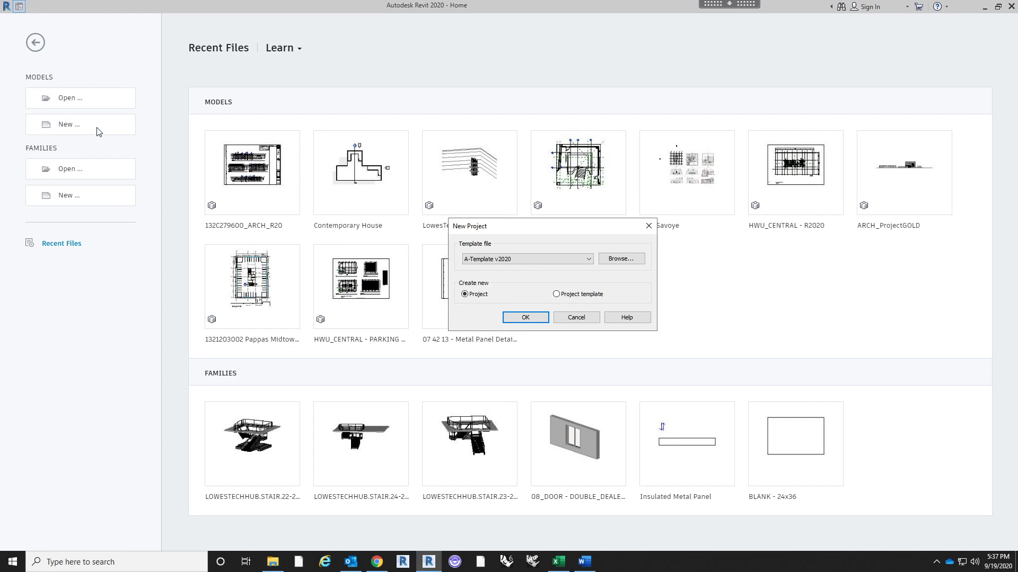
{"action": "left_click", "coordinate": [565, 318]}
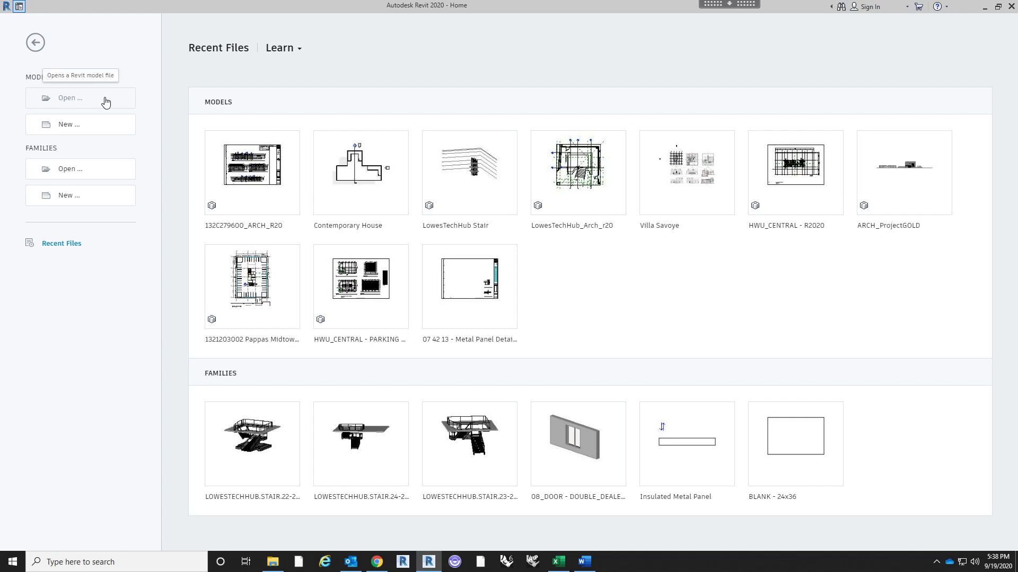
Create a new project from the Computational Practice Revit Template.
{"action": "left_click", "coordinate": [66, 134]}
{"action": "left_click", "coordinate": [587, 259]}
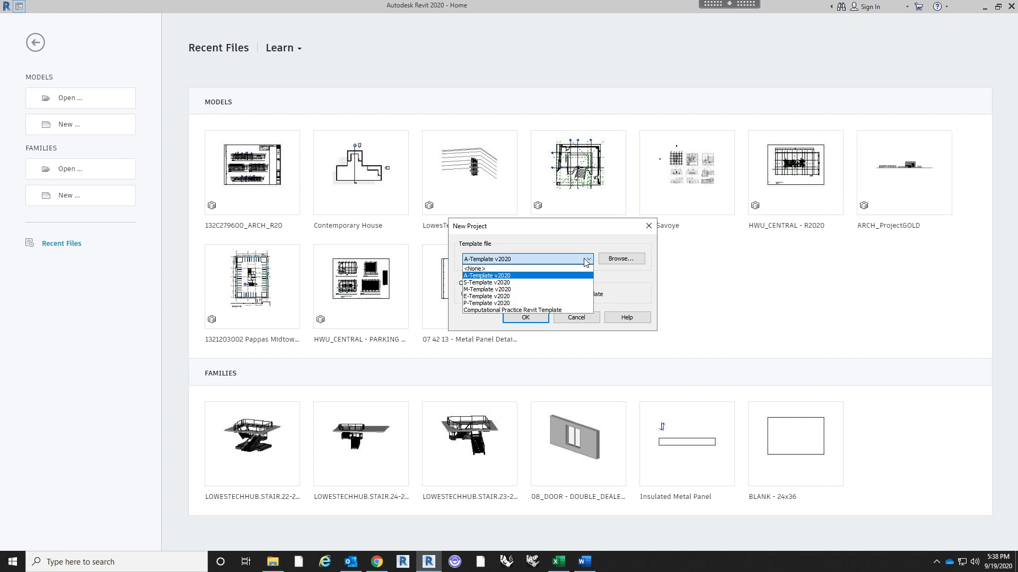
{"action": "left_click", "coordinate": [543, 310]}
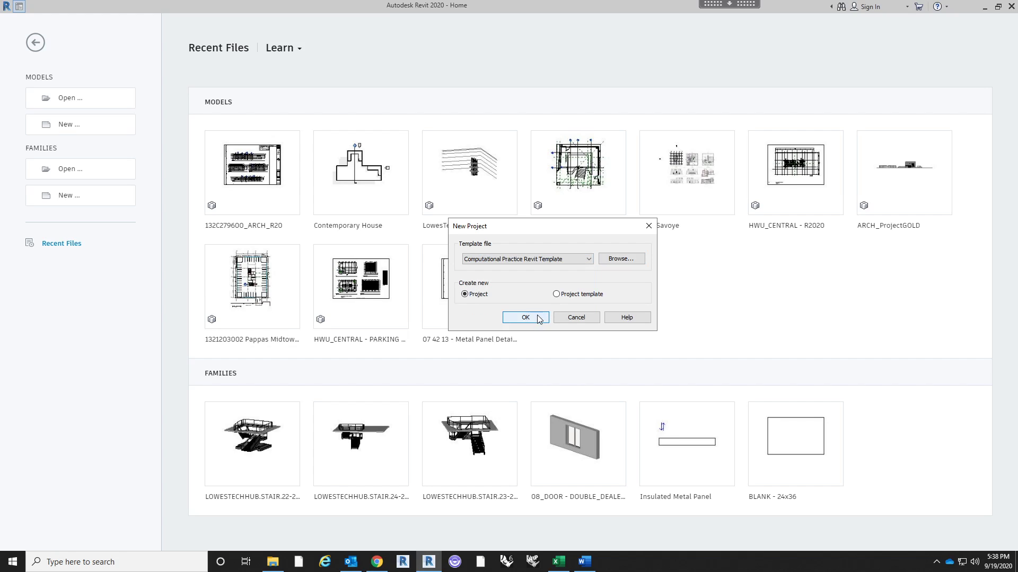
{"action": "left_click", "coordinate": [536, 316]}
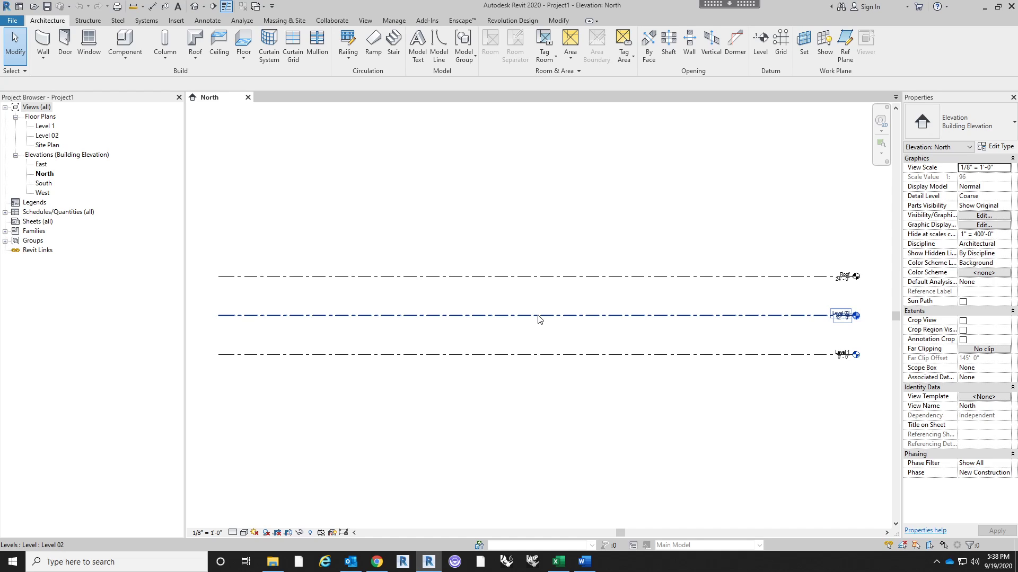
Delete the Roof level at 24'-0" in the North elevation.
{"action": "scroll", "coordinate": [509, 249], "scroll_direction": "down", "scroll_amount": 2}
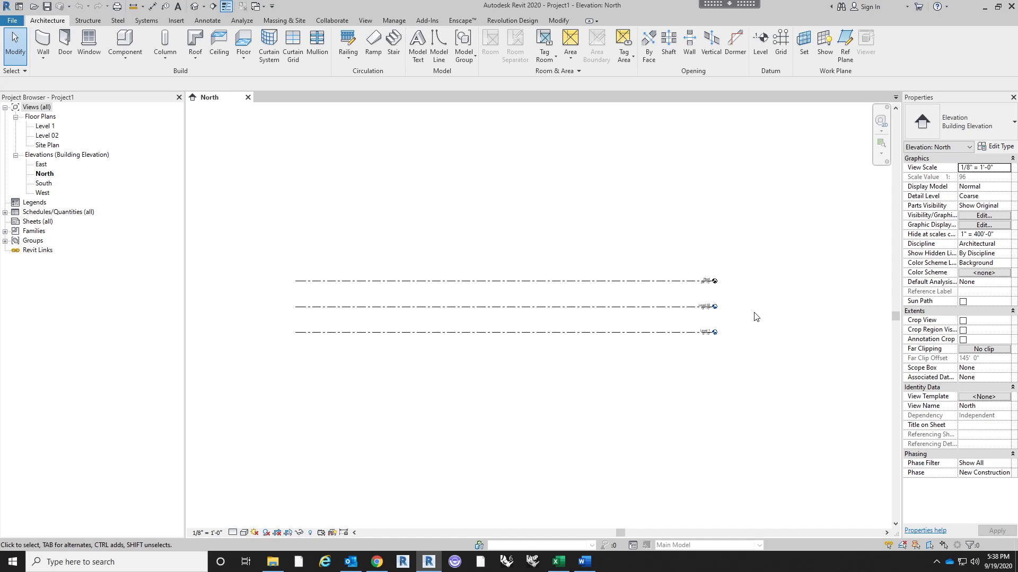
{"action": "scroll", "coordinate": [716, 334], "scroll_direction": "up", "scroll_amount": 2}
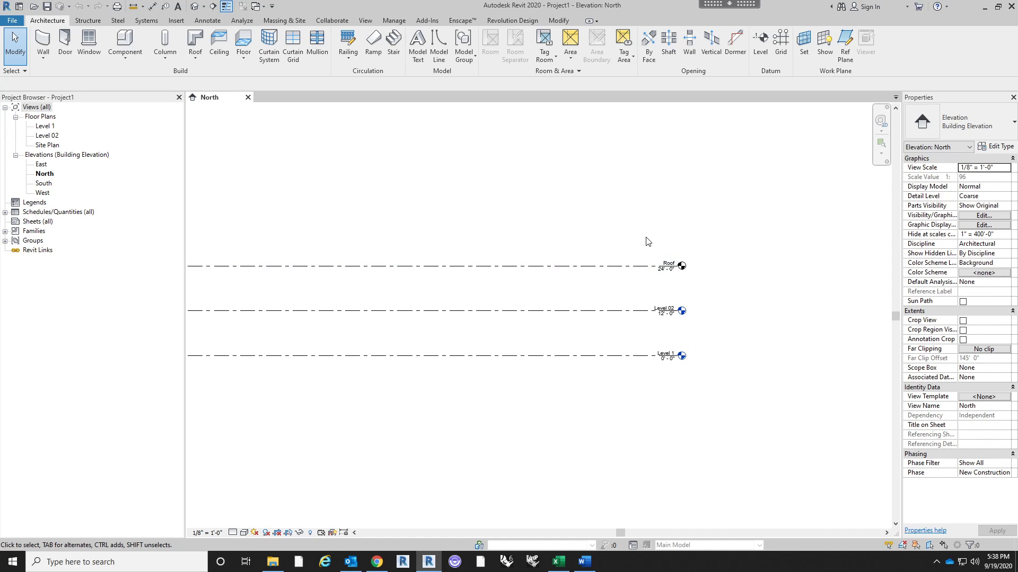
{"action": "left_click_drag", "start_coordinate": [646, 235], "coordinate": [620, 300]}
{"action": "key", "text": "Delete"}
Try renaming Level 02 as 20, and undo the rename.
{"action": "scroll", "coordinate": [639, 316], "scroll_direction": "up", "scroll_amount": 1}
{"action": "left_click", "coordinate": [676, 313]}
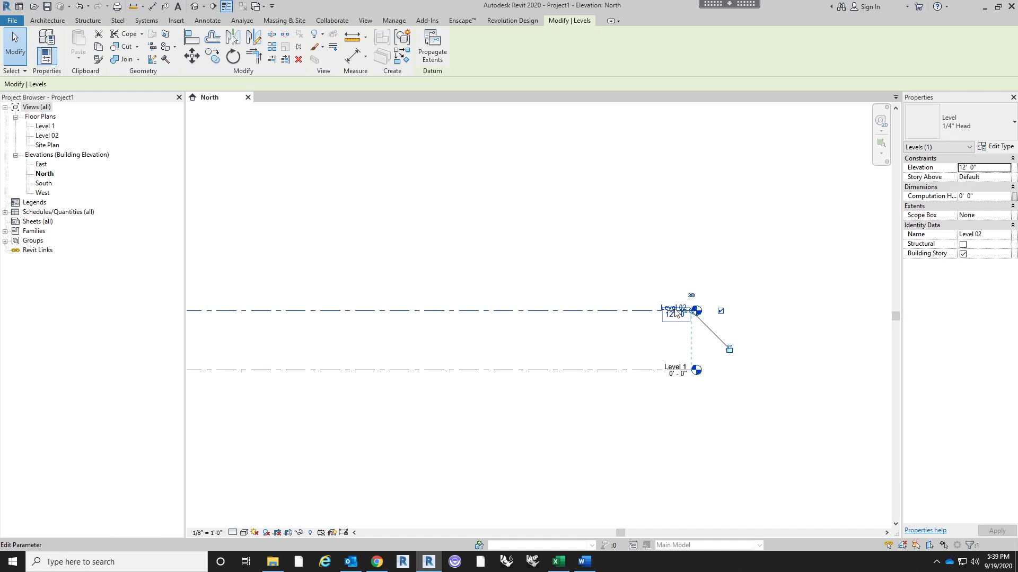
{"action": "left_click", "coordinate": [675, 310]}
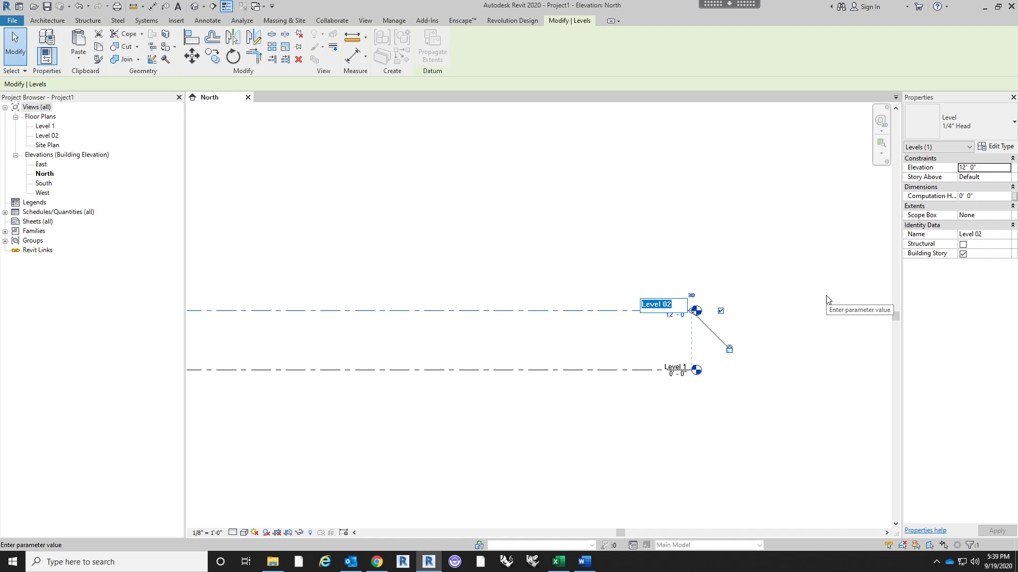
{"action": "type", "text": "20"}
{"action": "key", "text": "Return"}
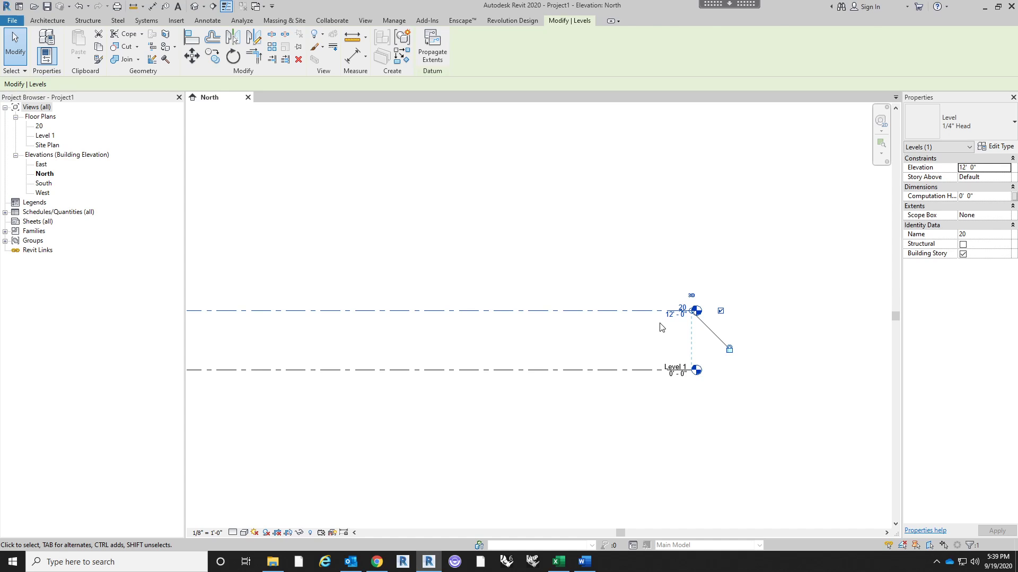
{"action": "key", "text": "ctrl+z"}
Set the elevation of Level 02 to 20 feet.
{"action": "left_click", "coordinate": [566, 311]}
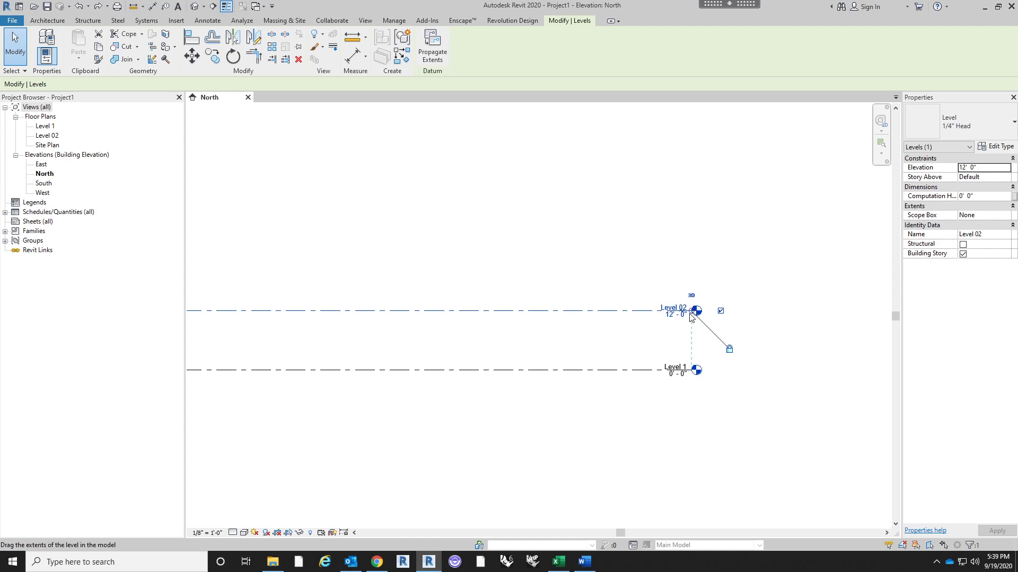
{"action": "left_click", "coordinate": [671, 317]}
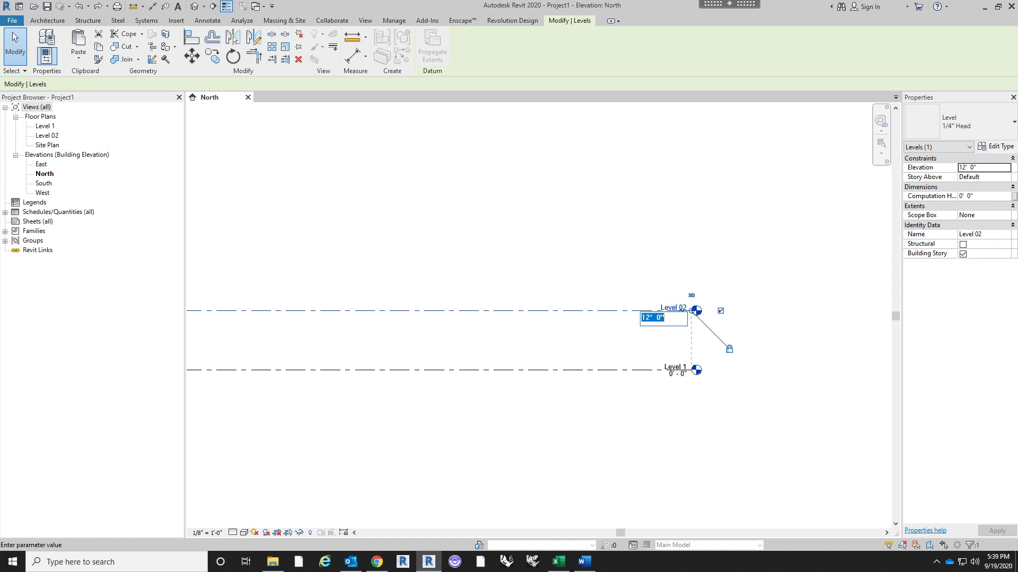
{"action": "type", "text": "20"}
{"action": "key", "text": "Return"}
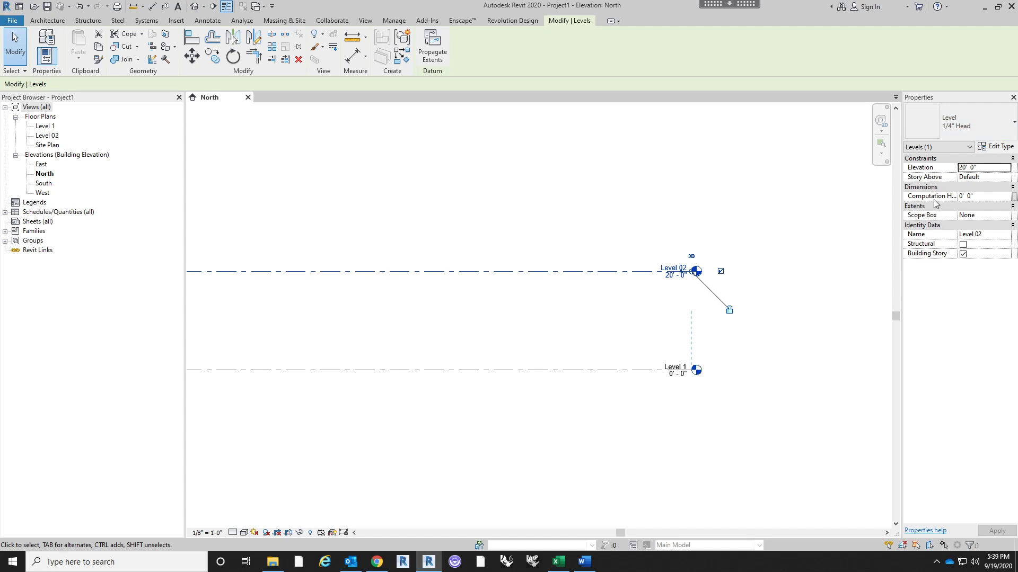
Try to copy Level 02 vertically upward to make another level.
{"action": "left_click", "coordinate": [809, 216]}
{"action": "scroll", "coordinate": [801, 220], "scroll_direction": "down", "scroll_amount": 2}
{"action": "middle_click_drag", "start_coordinate": [801, 220], "coordinate": [792, 316]}
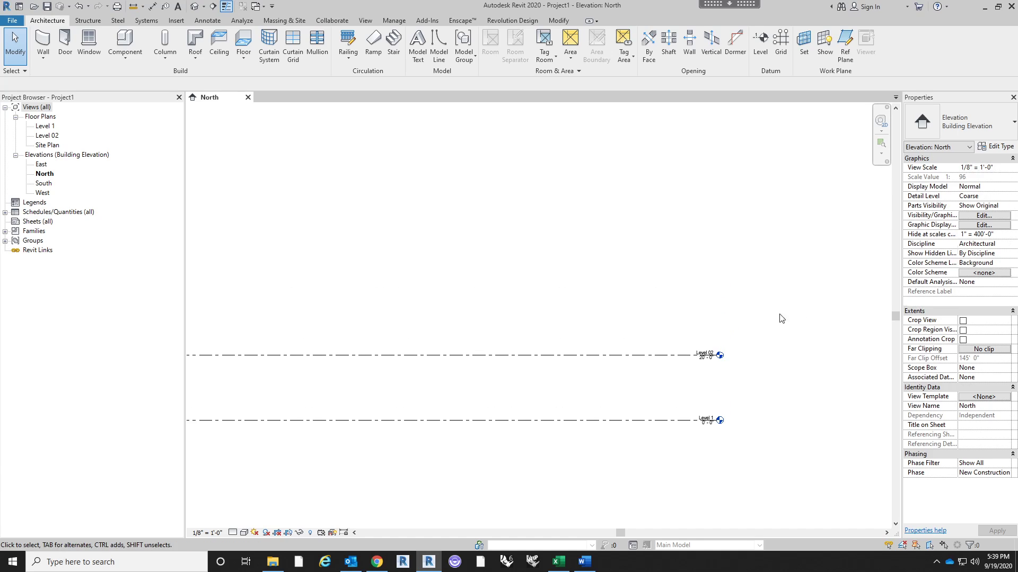
{"action": "left_click", "coordinate": [650, 355]}
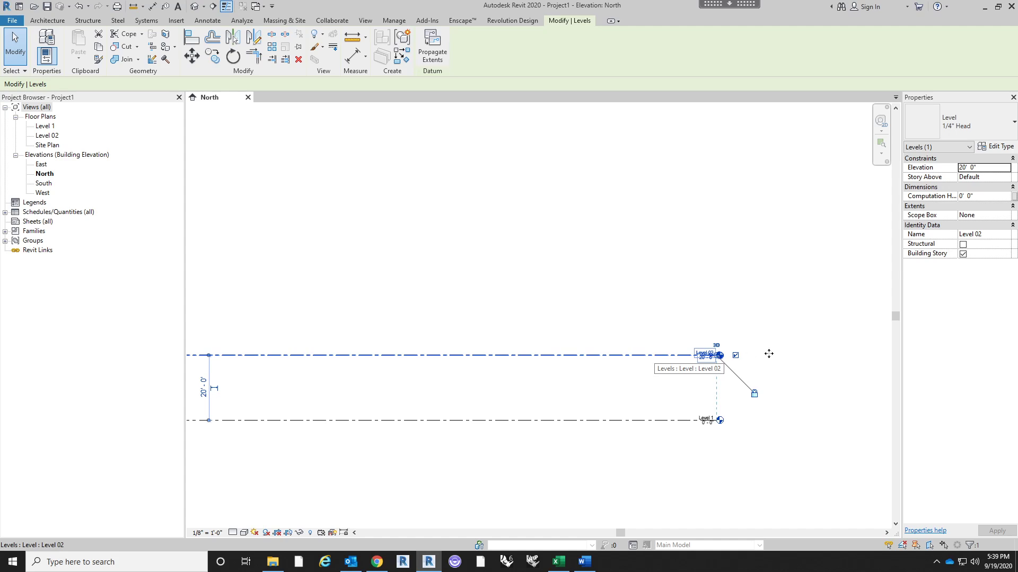
{"action": "middle_click_drag", "start_coordinate": [768, 355], "coordinate": [782, 372]}
{"action": "scroll", "coordinate": [765, 372], "scroll_direction": "up", "scroll_amount": 2}
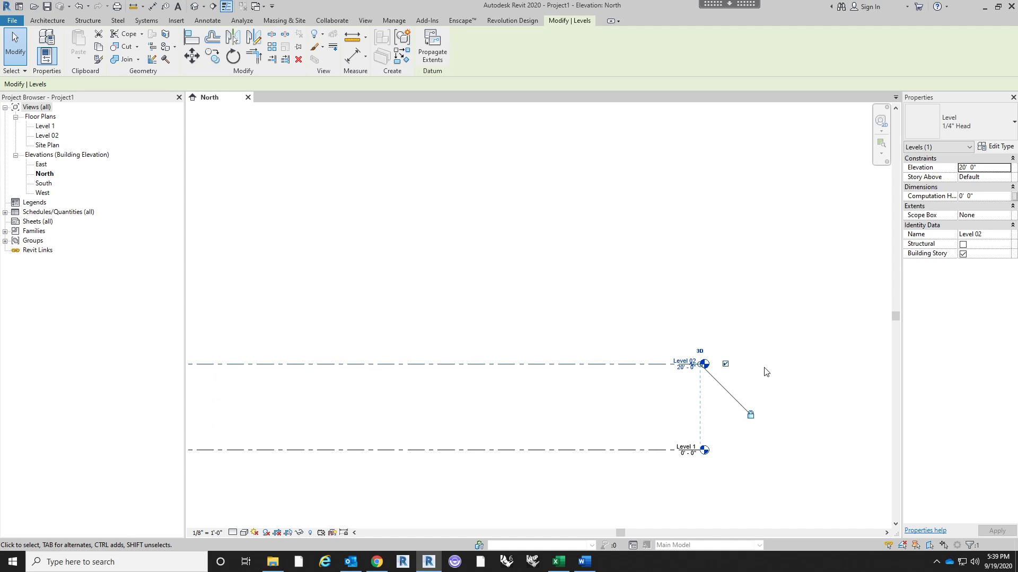
{"action": "key", "text": "r"}
{"action": "key", "text": "o"}
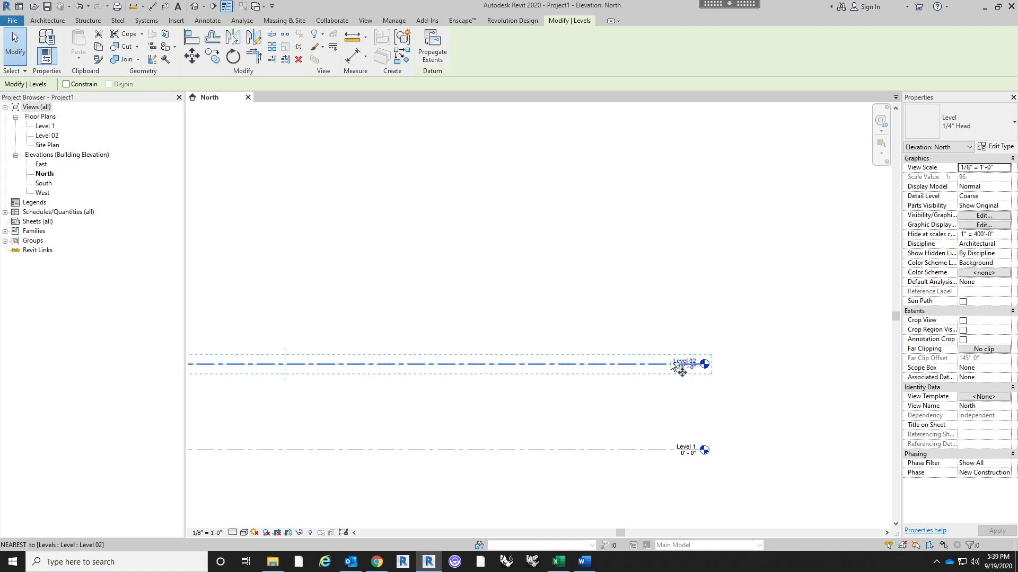
{"action": "left_click", "coordinate": [660, 366]}
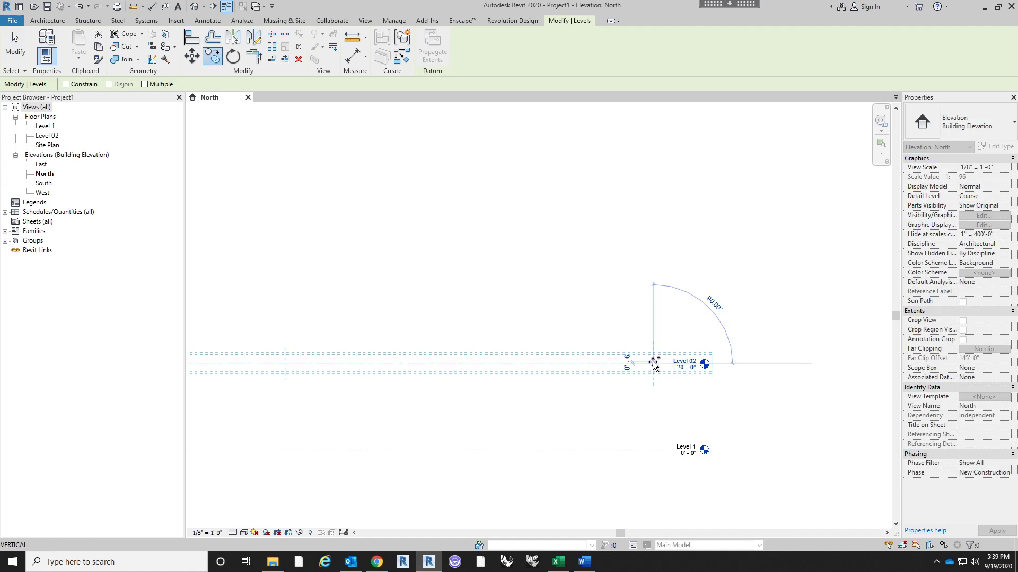
{"action": "left_click", "coordinate": [654, 307]}
{"action": "scroll", "coordinate": [671, 297], "scroll_direction": "down", "scroll_amount": 2}
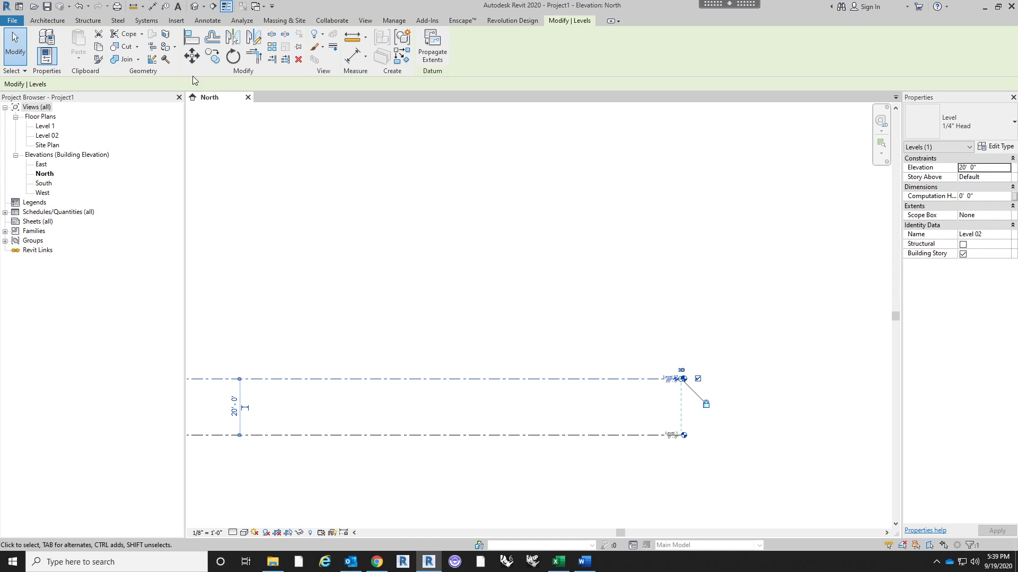
Array Level 02 upward as a grouped linear array of 25 levels spaced 15 feet apart.
{"action": "left_click", "coordinate": [254, 37]}
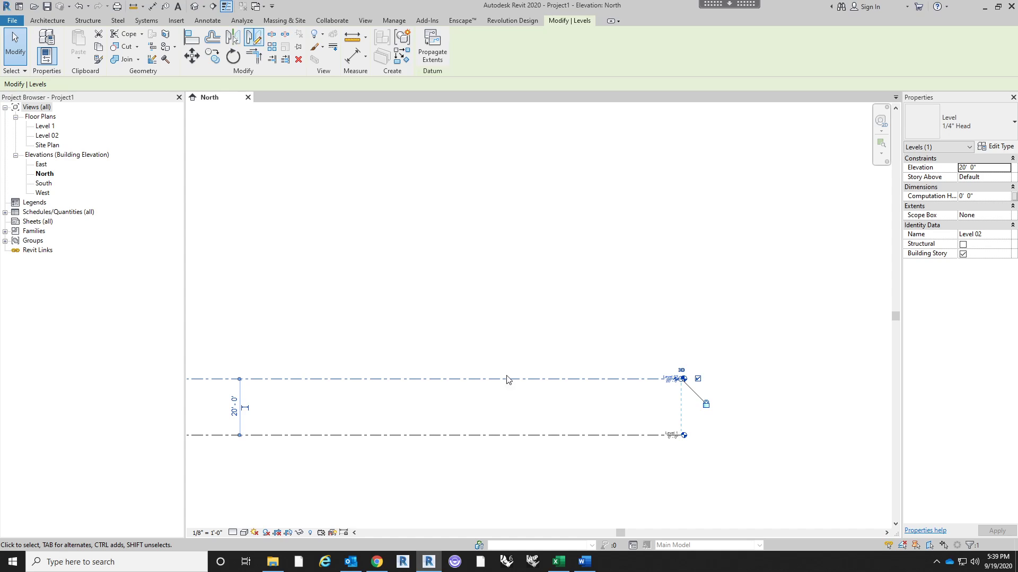
{"action": "left_click", "coordinate": [271, 47]}
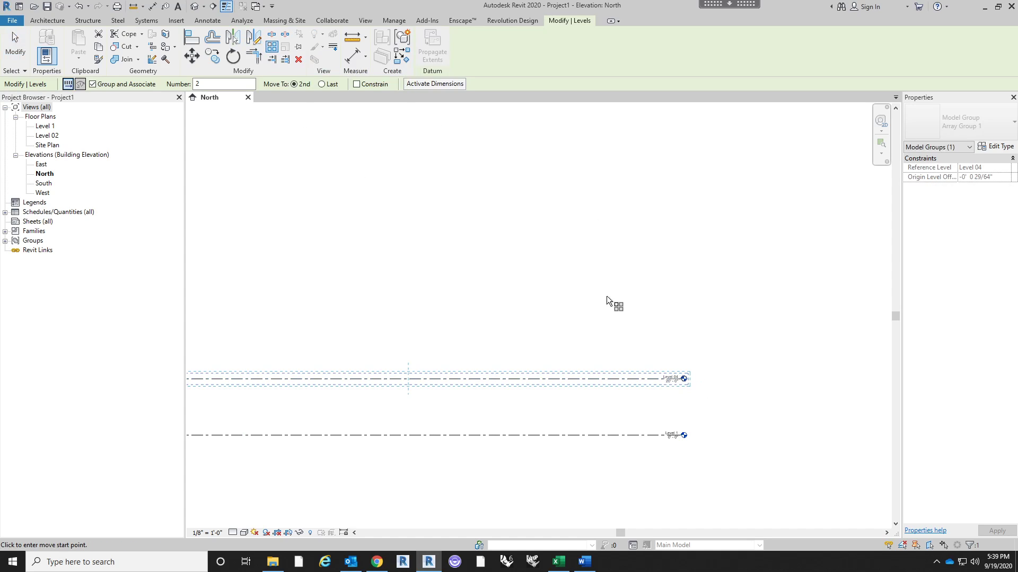
{"action": "left_click", "coordinate": [613, 379]}
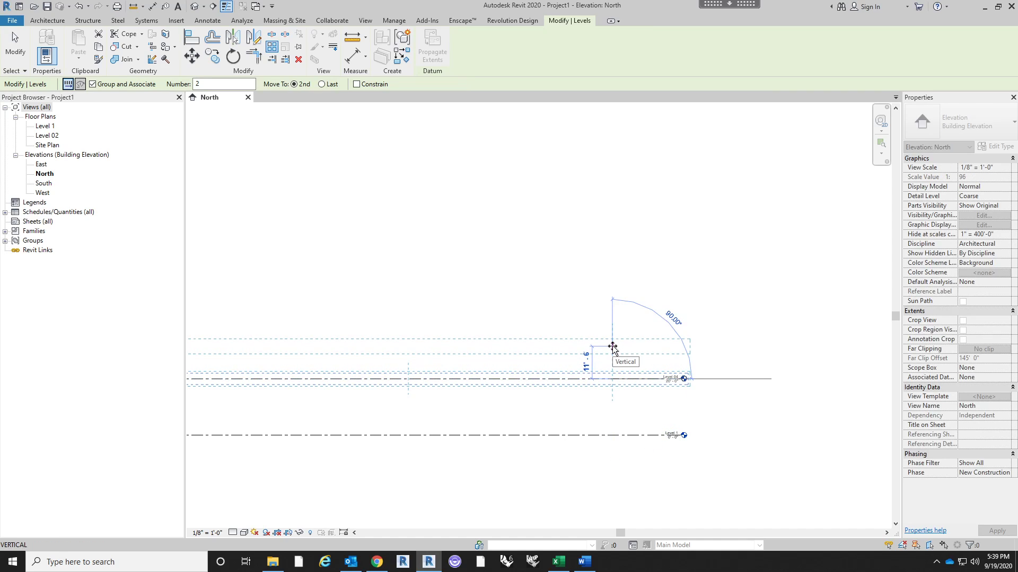
{"action": "type", "text": "10"}
{"action": "key", "text": "Return"}
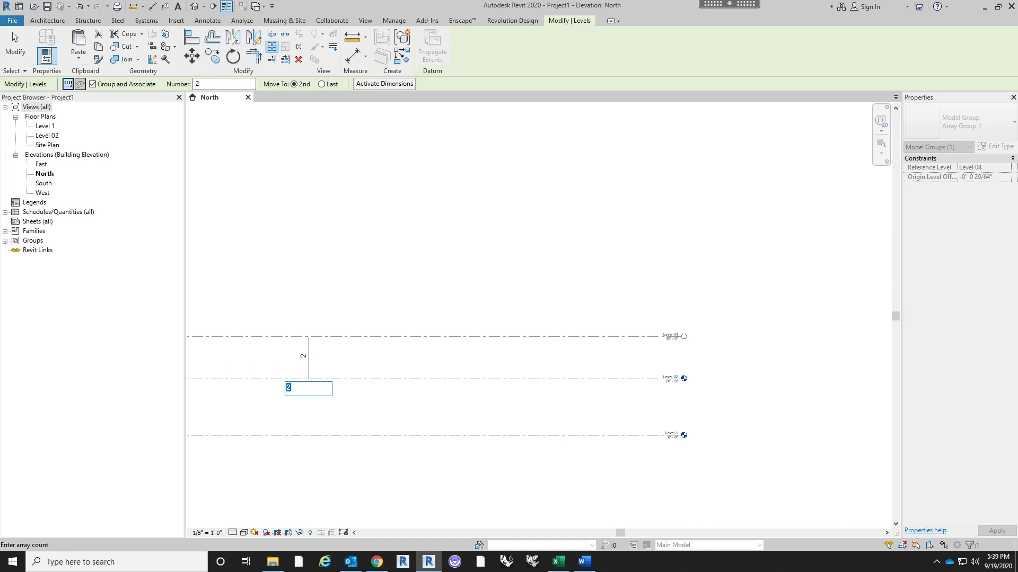
{"action": "type", "text": "6"}
{"action": "key", "text": "Return"}
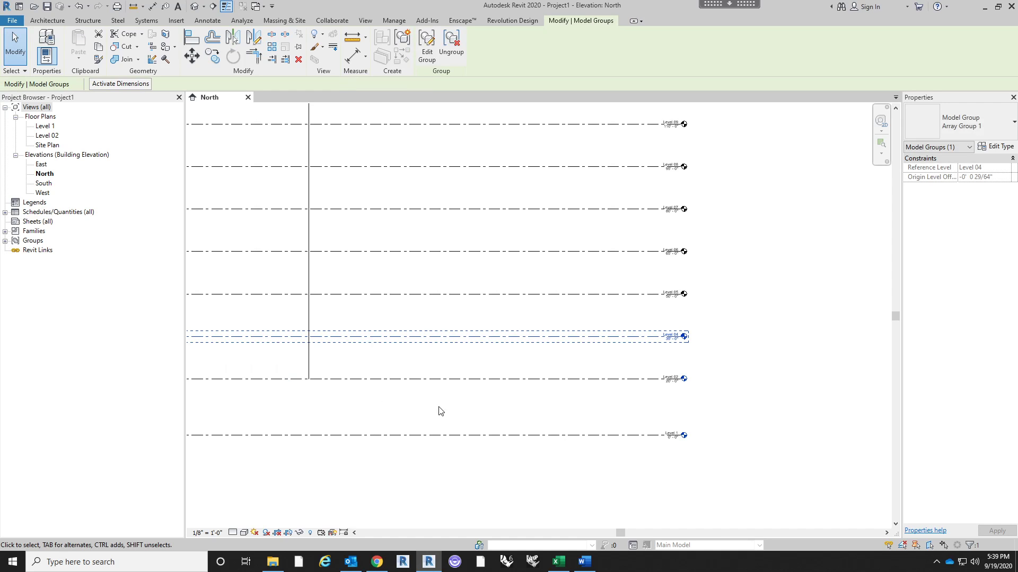
Rename the topmost level of the array, Level 27, as ROOF.
{"action": "scroll", "coordinate": [570, 181], "scroll_direction": "down", "scroll_amount": 3}
{"action": "scroll", "coordinate": [597, 384], "scroll_direction": "up", "scroll_amount": 1}
{"action": "scroll", "coordinate": [546, 206], "scroll_direction": "up", "scroll_amount": 3}
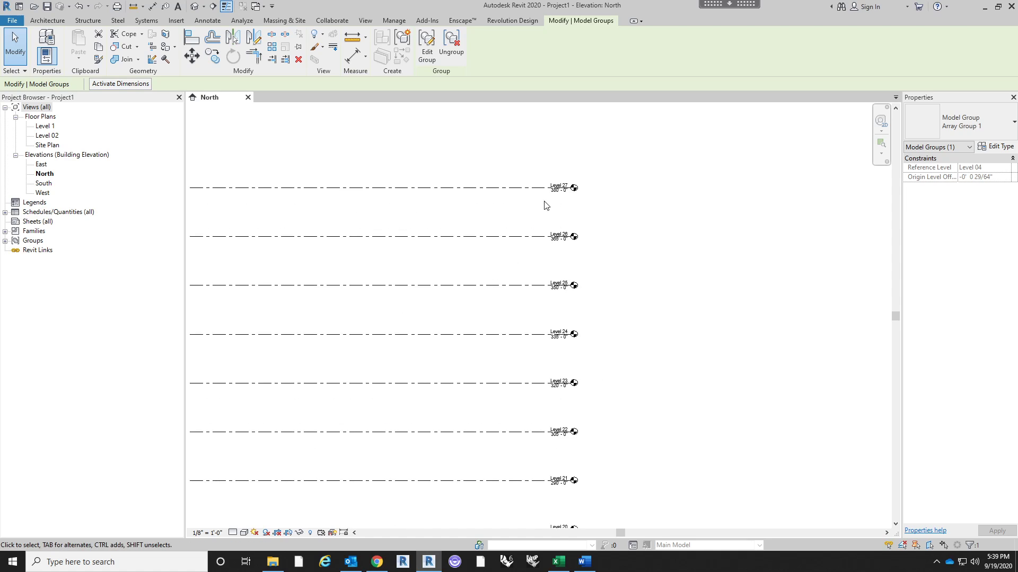
{"action": "scroll", "coordinate": [597, 211], "scroll_direction": "down", "scroll_amount": 1}
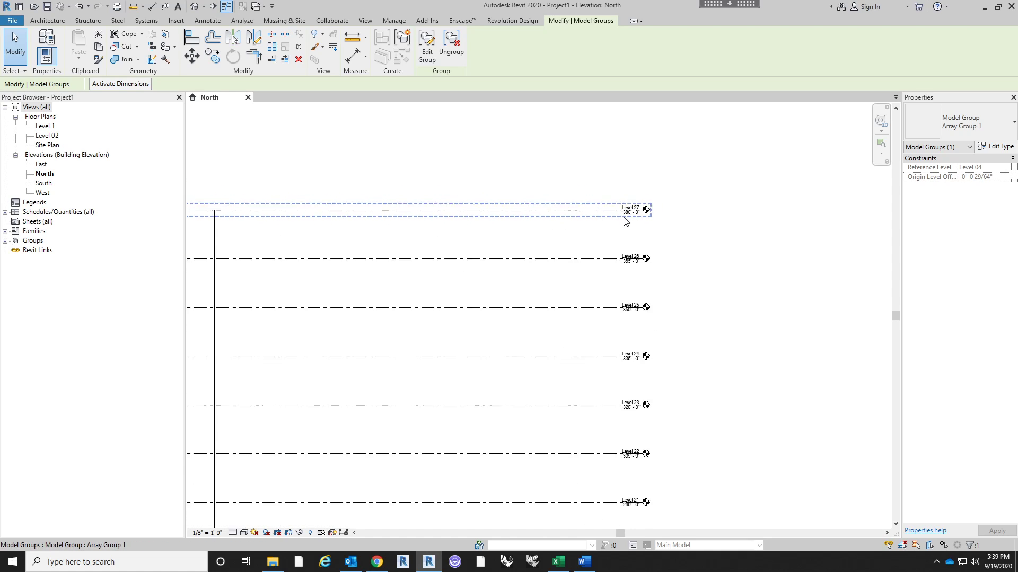
{"action": "left_click", "coordinate": [501, 167]}
{"action": "left_click", "coordinate": [636, 210]}
{"action": "scroll", "coordinate": [638, 212], "scroll_direction": "up", "scroll_amount": 2}
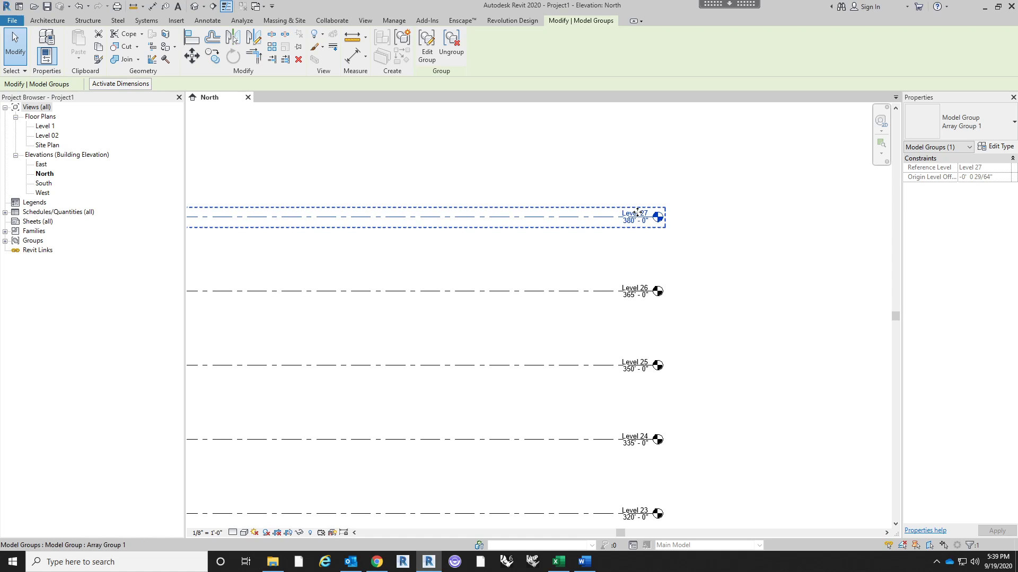
{"action": "key", "text": "Tab"}
{"action": "left_click", "coordinate": [638, 212]}
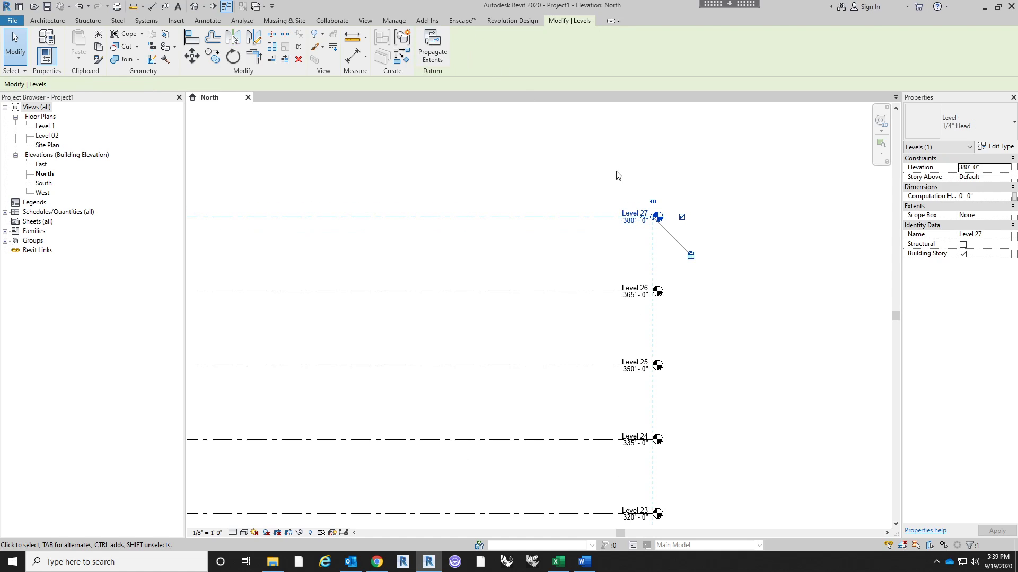
{"action": "left_click", "coordinate": [618, 175]}
{"action": "left_click", "coordinate": [619, 215]}
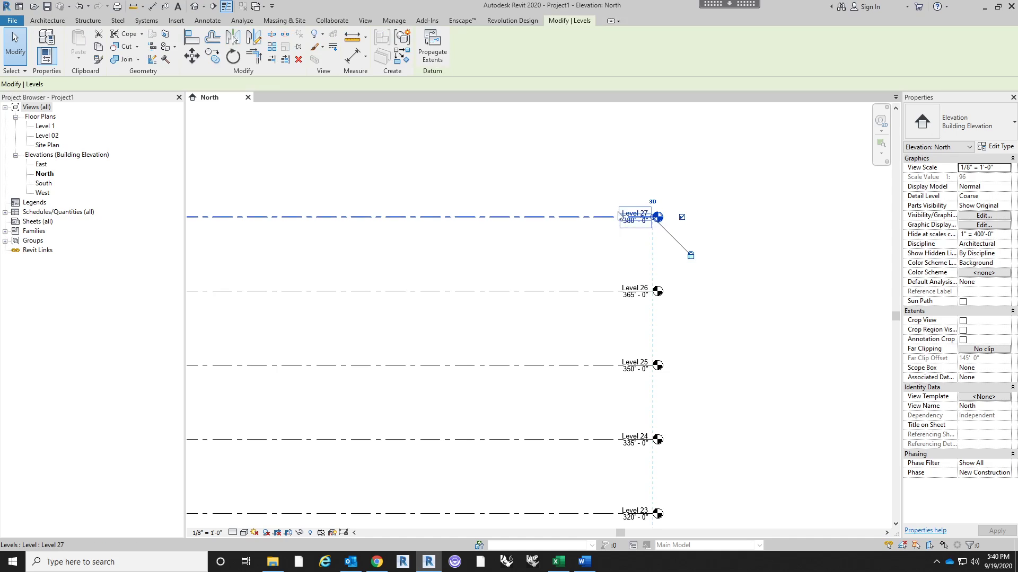
{"action": "left_click", "coordinate": [620, 214]}
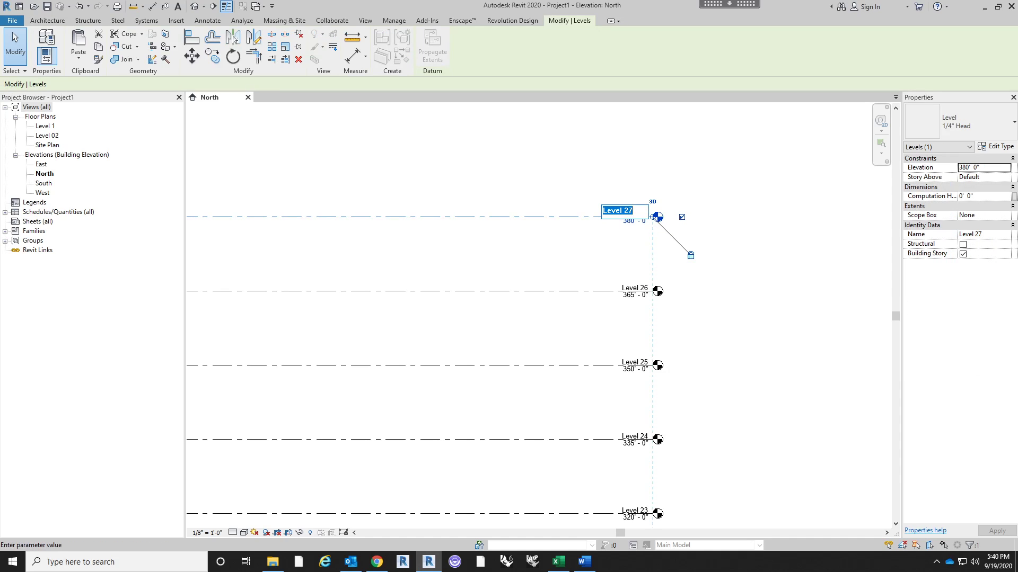
{"action": "type", "text": "ROOF"}
{"action": "key", "text": "Return"}
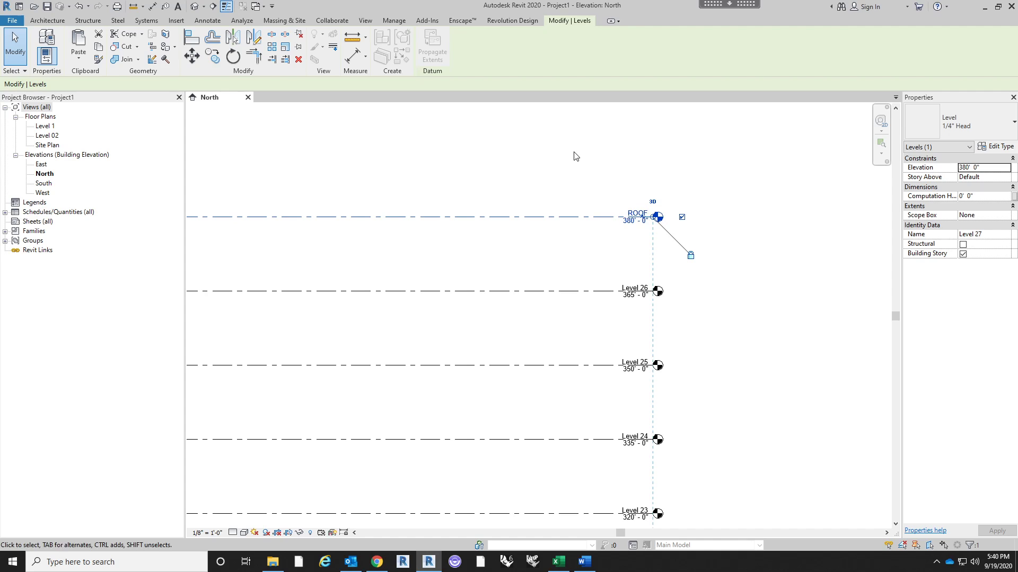
{"action": "scroll", "coordinate": [575, 166], "scroll_direction": "down", "scroll_amount": 5}
{"action": "key", "text": "Escape"}
{"action": "middle_click_drag", "start_coordinate": [648, 275], "coordinate": [645, 234]}
{"action": "scroll", "coordinate": [645, 233], "scroll_direction": "down", "scroll_amount": 1}
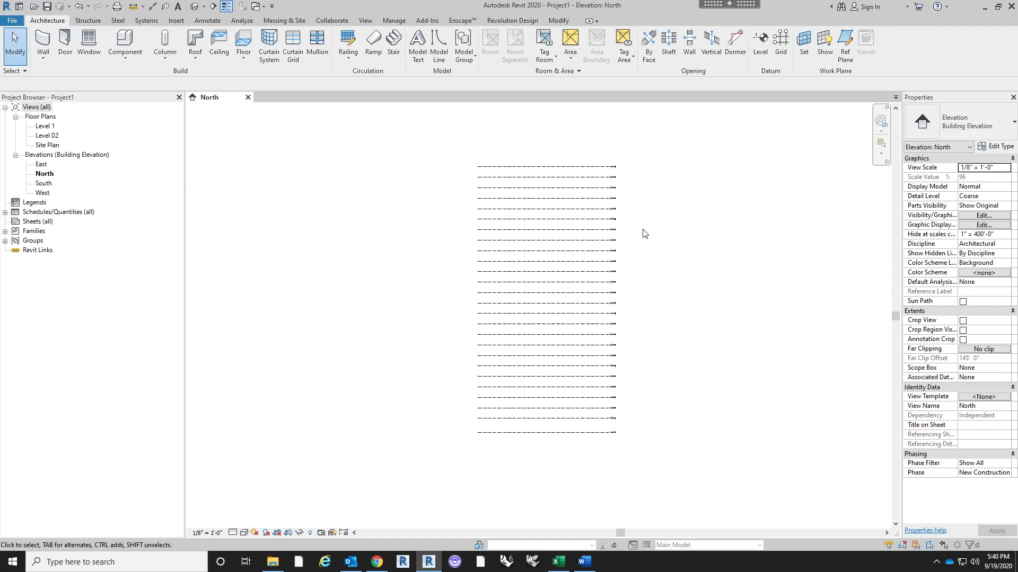
Open the default 3D view of the level stack and bring up the massing tools.
{"action": "middle_click_drag", "start_coordinate": [702, 265], "coordinate": [689, 279]}
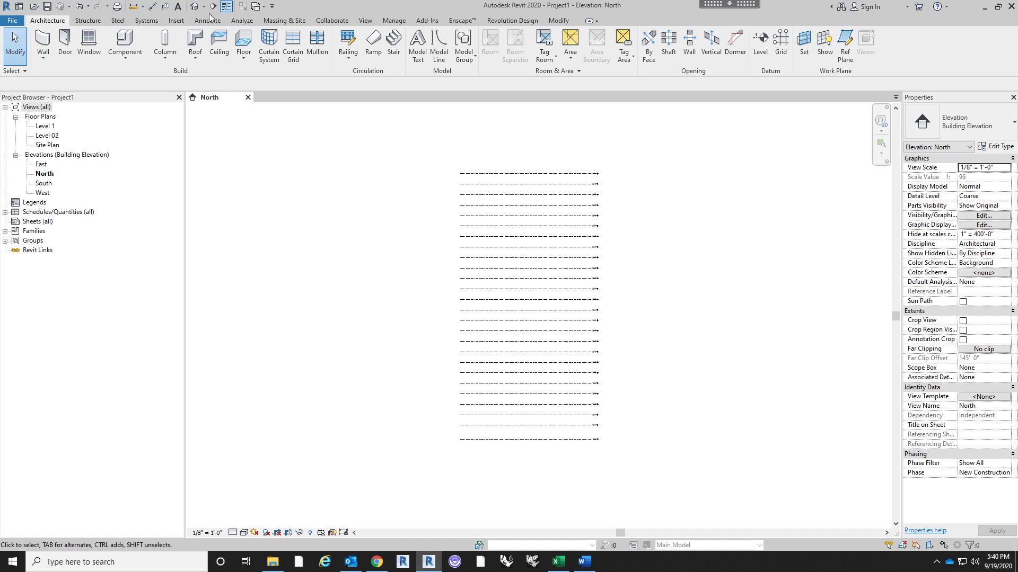
{"action": "left_click", "coordinate": [194, 6]}
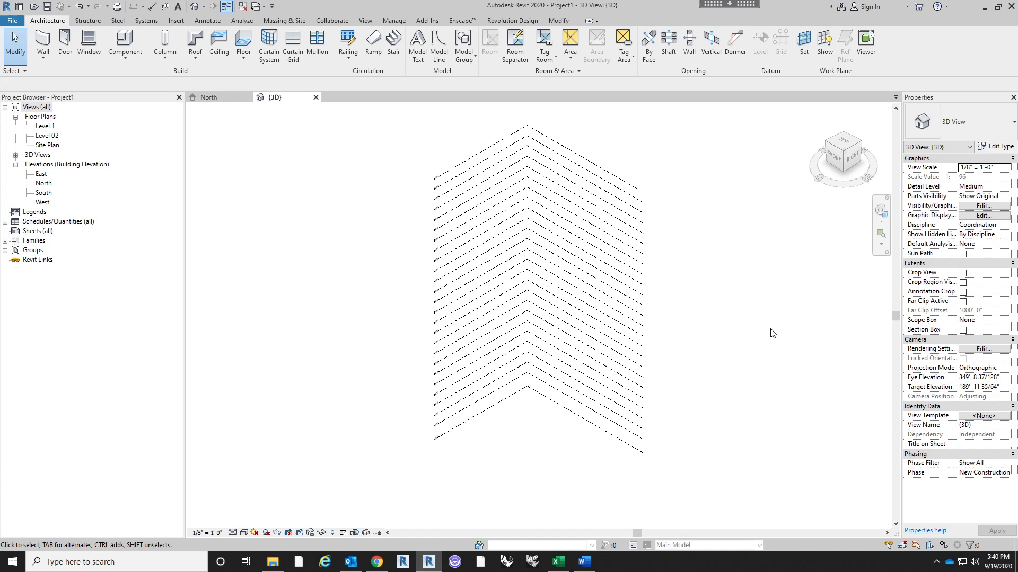
{"action": "middle_click_drag", "start_coordinate": [704, 398], "coordinate": [710, 331], "text": "shift"}
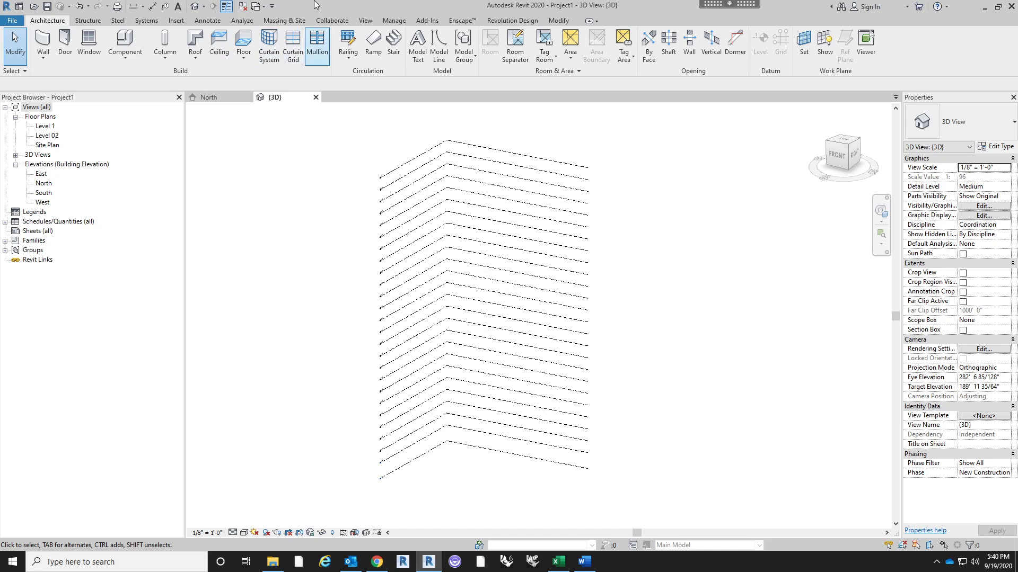
{"action": "left_click", "coordinate": [295, 21]}
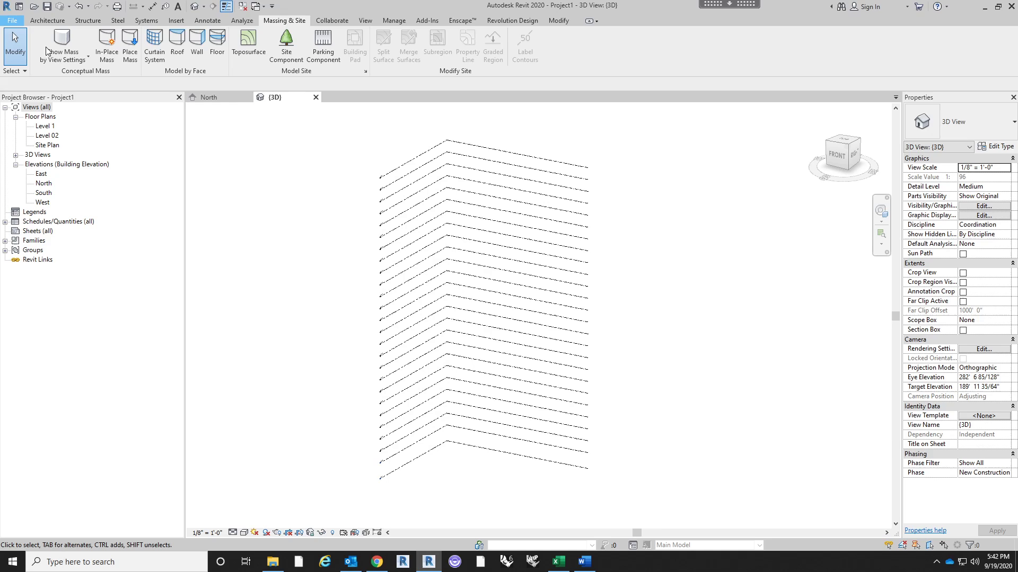
{"action": "key", "text": "alt+f"}
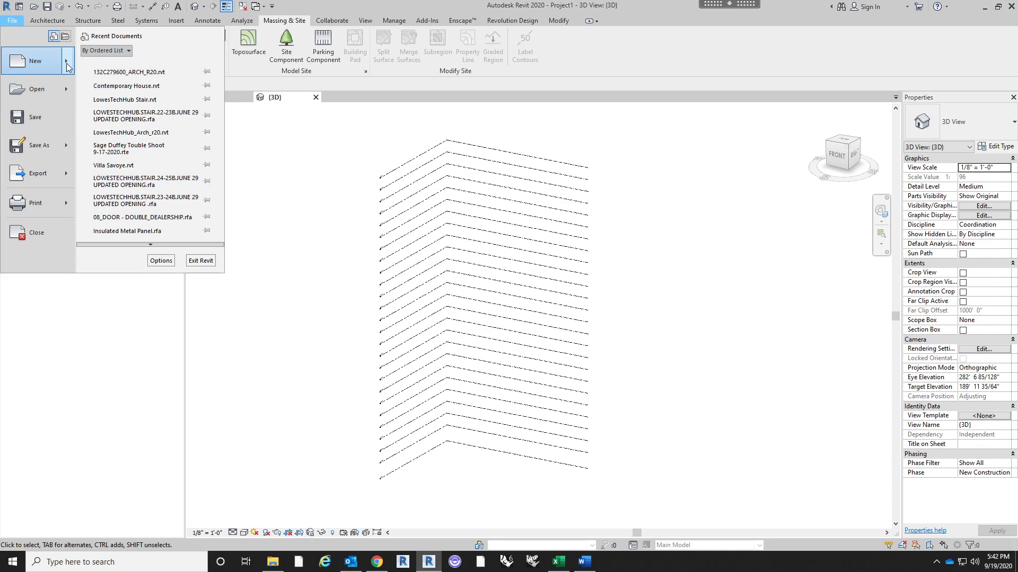
{"action": "mouse_move", "coordinate": [68, 66]}
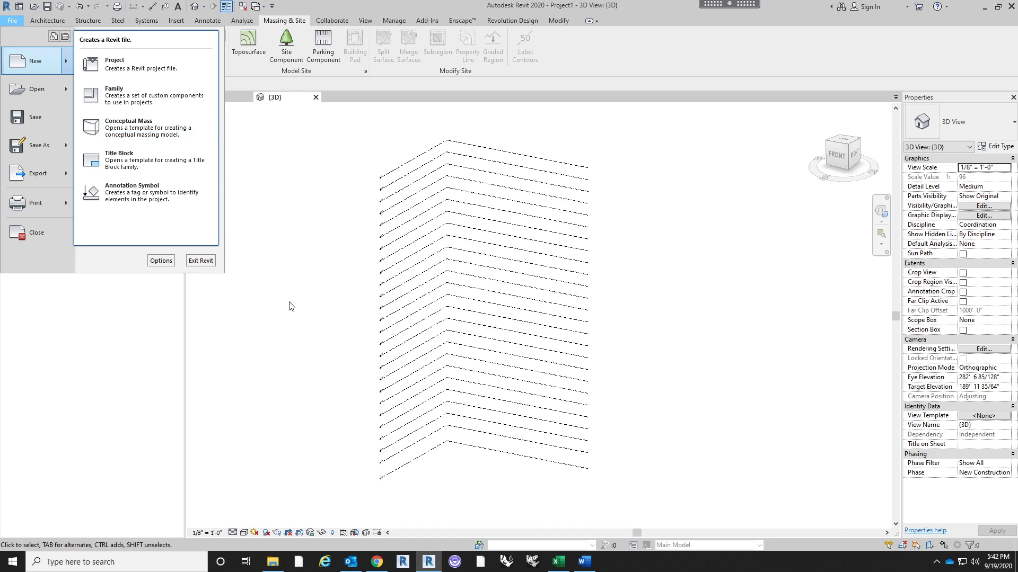
{"action": "left_click", "coordinate": [313, 328]}
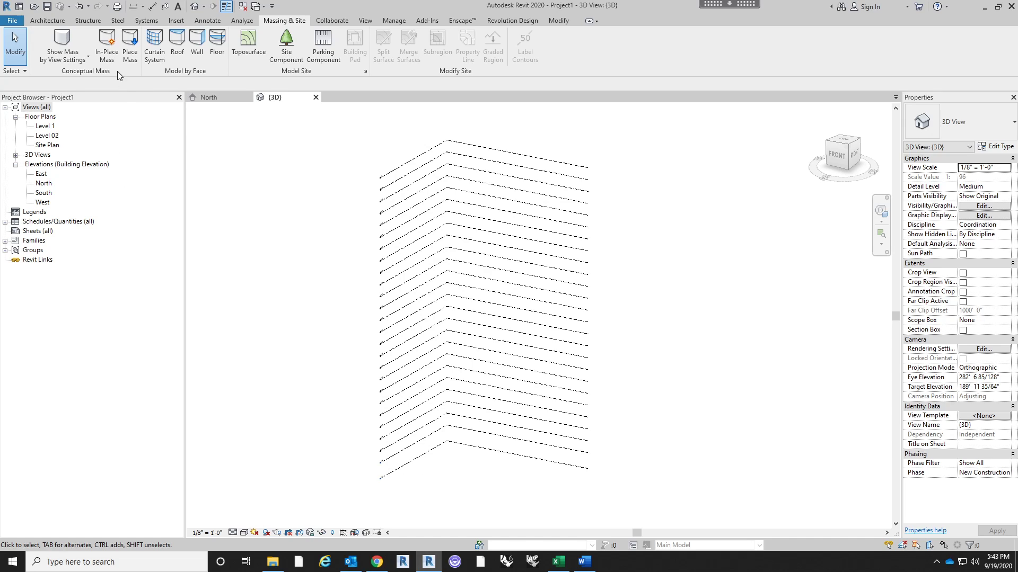
Start an in-place mass named ACC.
{"action": "left_click", "coordinate": [107, 48]}
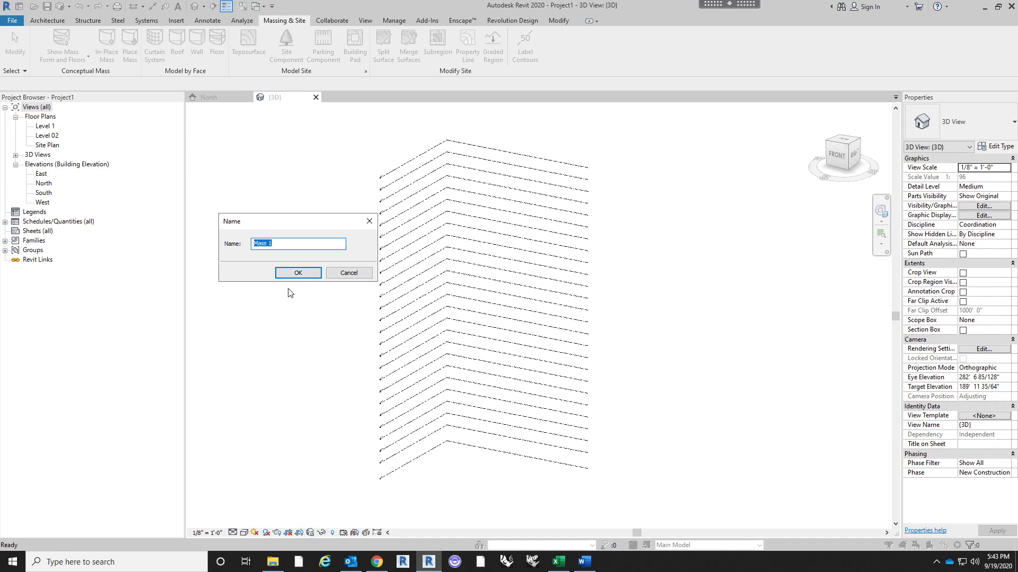
{"action": "type", "text": "ACC"}
{"action": "left_click", "coordinate": [303, 274]}
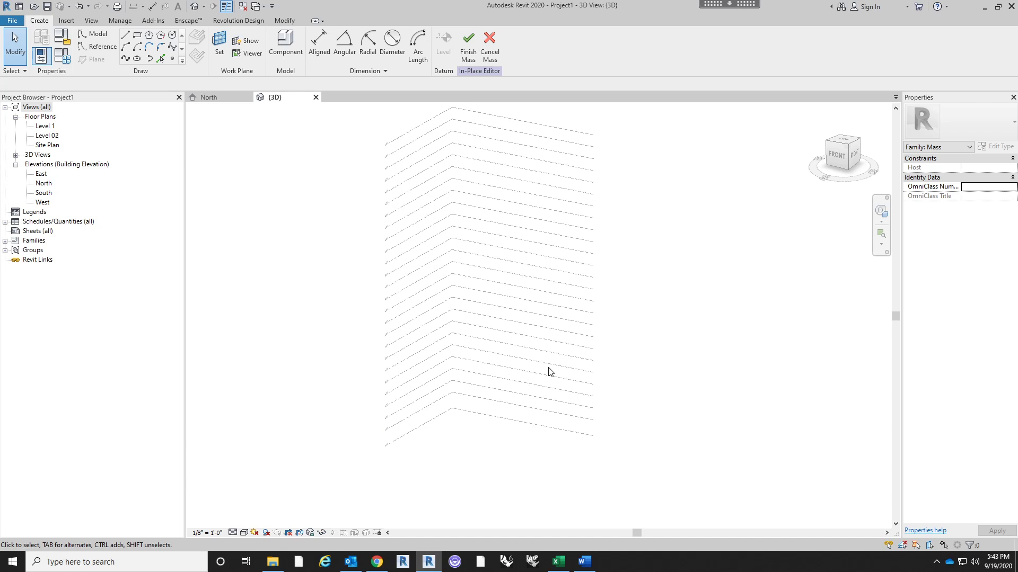
In the Level 1 floor plan, sketch a model-line rectangle about 114 feet wide and 62.5 feet deep between the elevation markers.
{"action": "middle_click_drag", "start_coordinate": [433, 243], "coordinate": [434, 263], "text": "shift"}
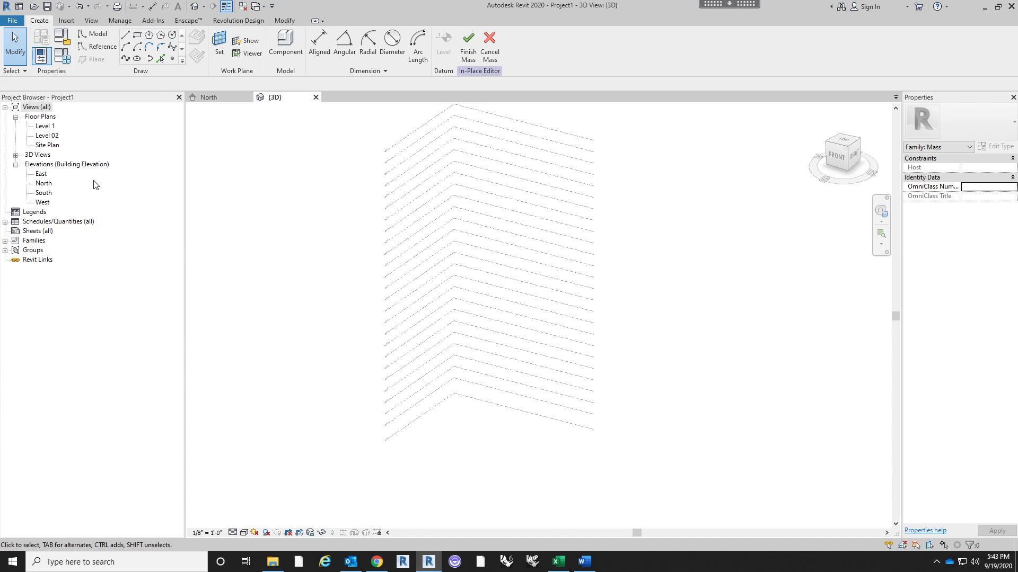
{"action": "double_click", "coordinate": [44, 126]}
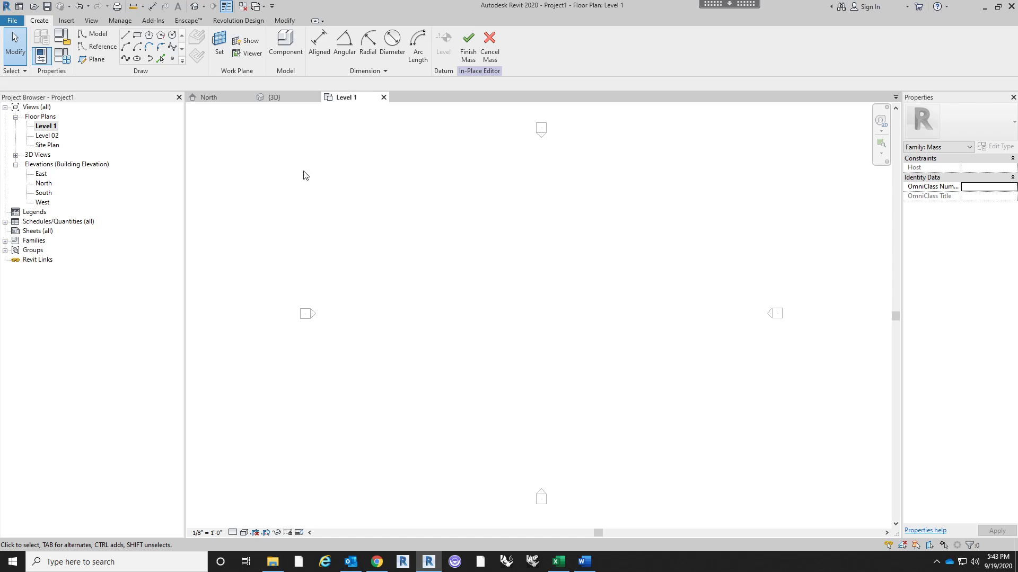
{"action": "left_click", "coordinate": [137, 34]}
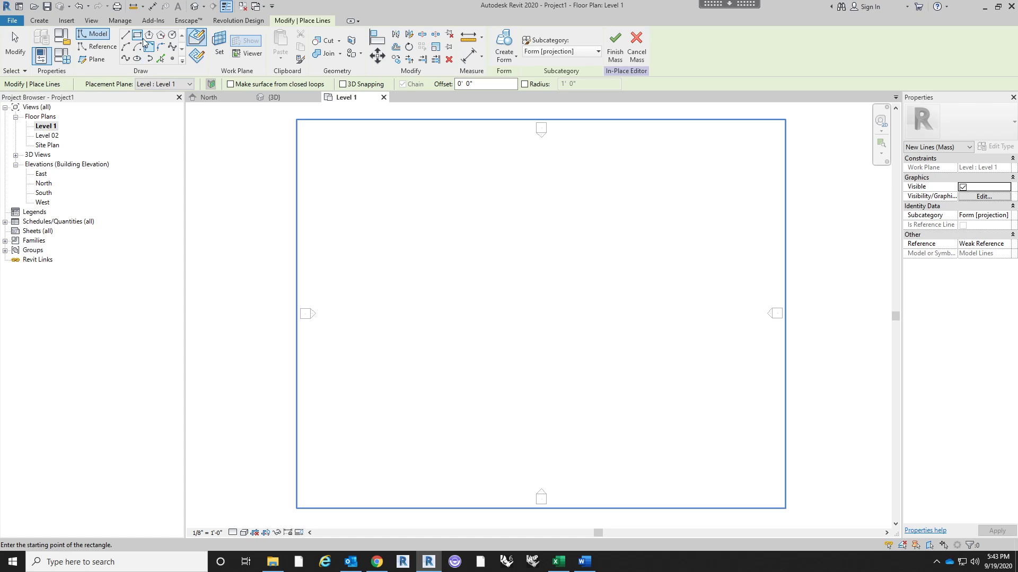
{"action": "left_click", "coordinate": [416, 246]}
{"action": "left_click", "coordinate": [703, 403]}
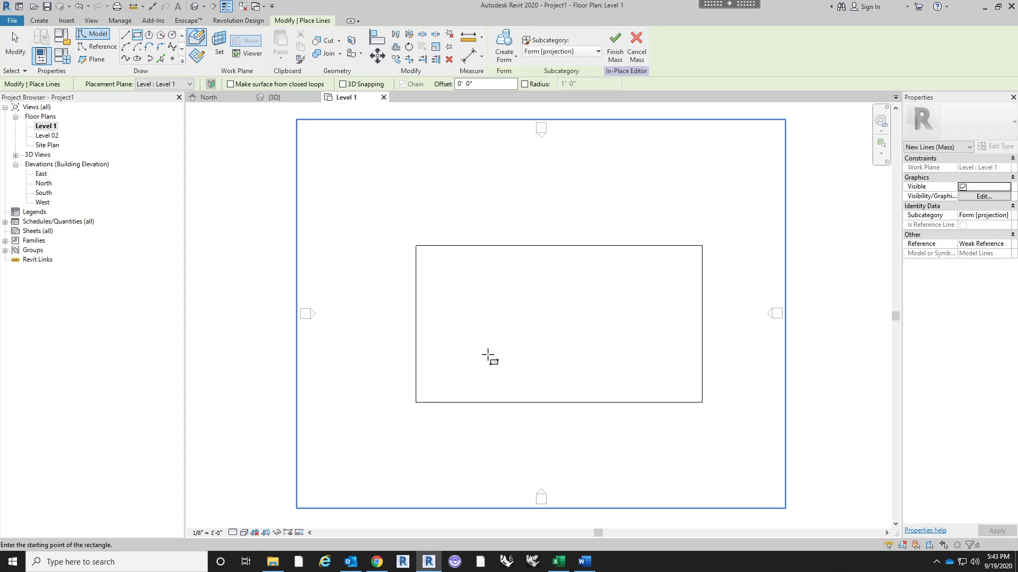
{"action": "key", "text": "Escape"}
{"action": "key", "text": "Escape"}
{"action": "middle_click_drag", "start_coordinate": [509, 333], "coordinate": [521, 304]}
Set the rectangle's depth to 120 feet by adjusting its lower edge.
{"action": "key", "text": "Tab"}
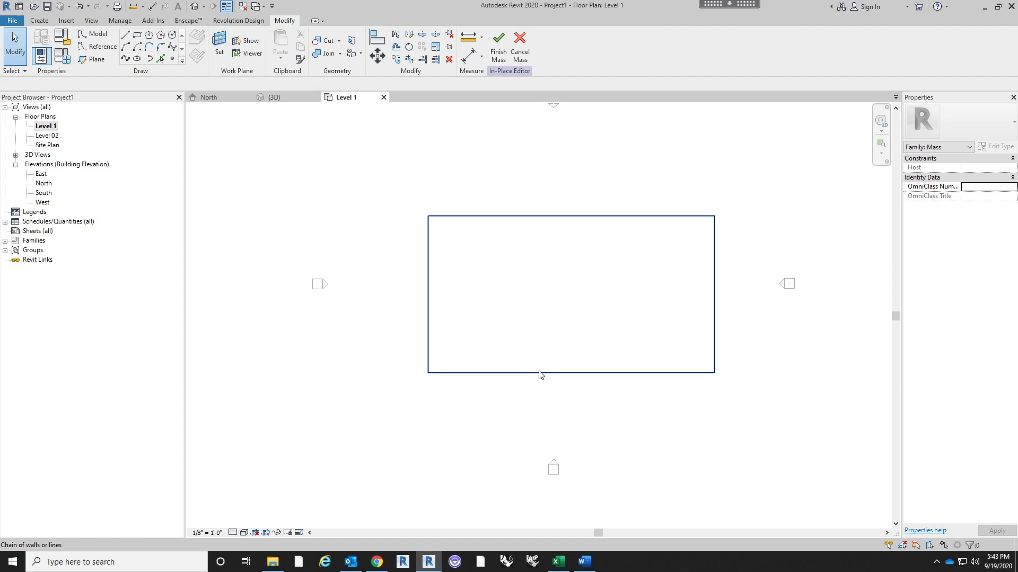
{"action": "key", "text": "Tab"}
{"action": "left_click", "coordinate": [539, 372]}
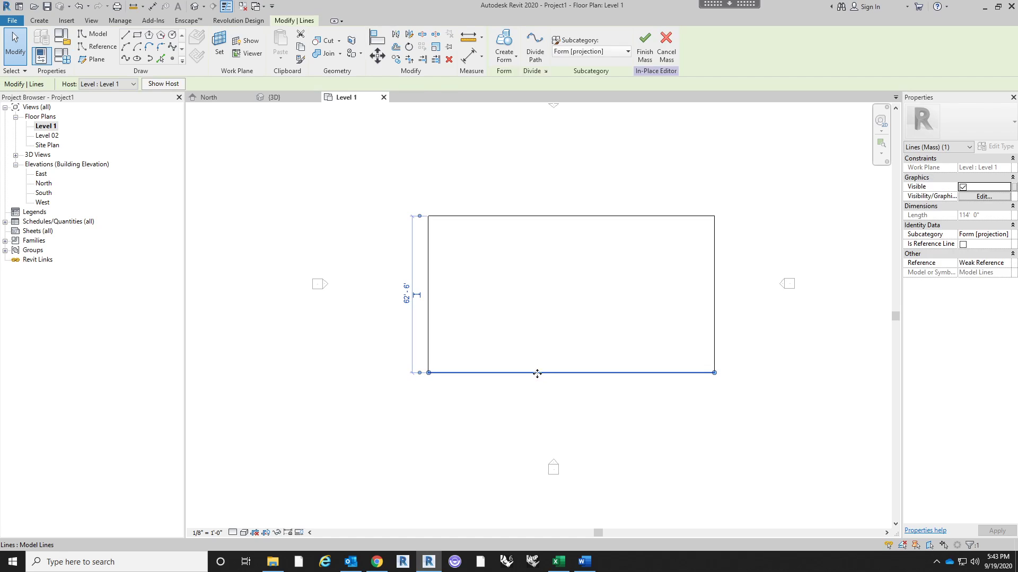
{"action": "left_click", "coordinate": [406, 294]}
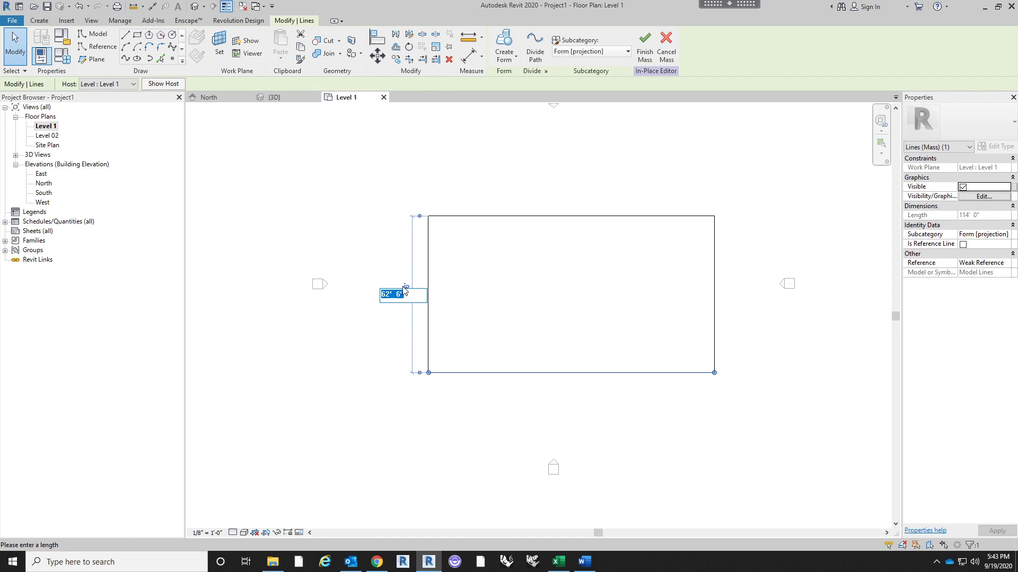
{"action": "type", "text": "120"}
{"action": "key", "text": "Return"}
{"action": "scroll", "coordinate": [438, 299], "scroll_direction": "down", "scroll_amount": 2}
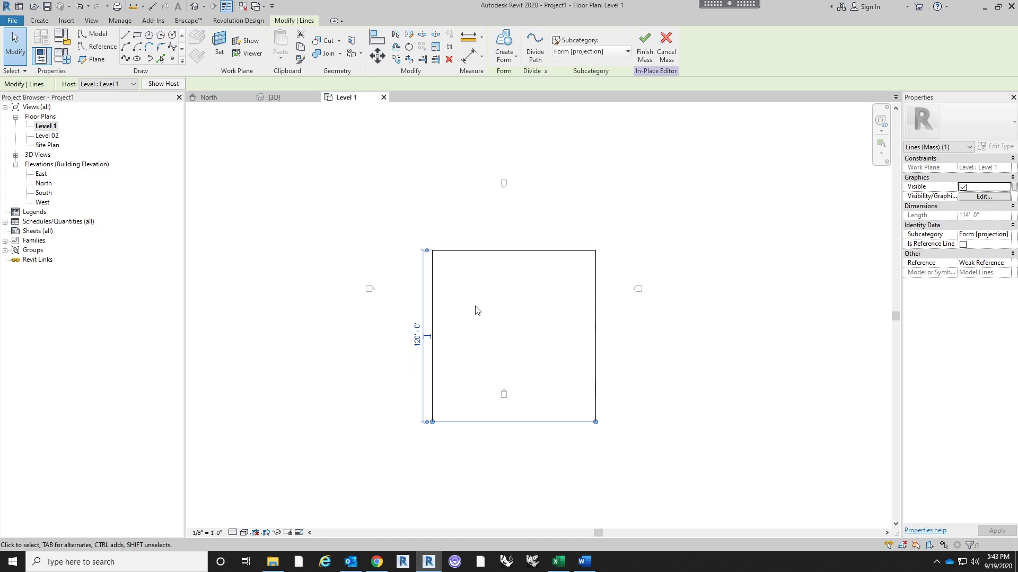
{"action": "key", "text": "Escape"}
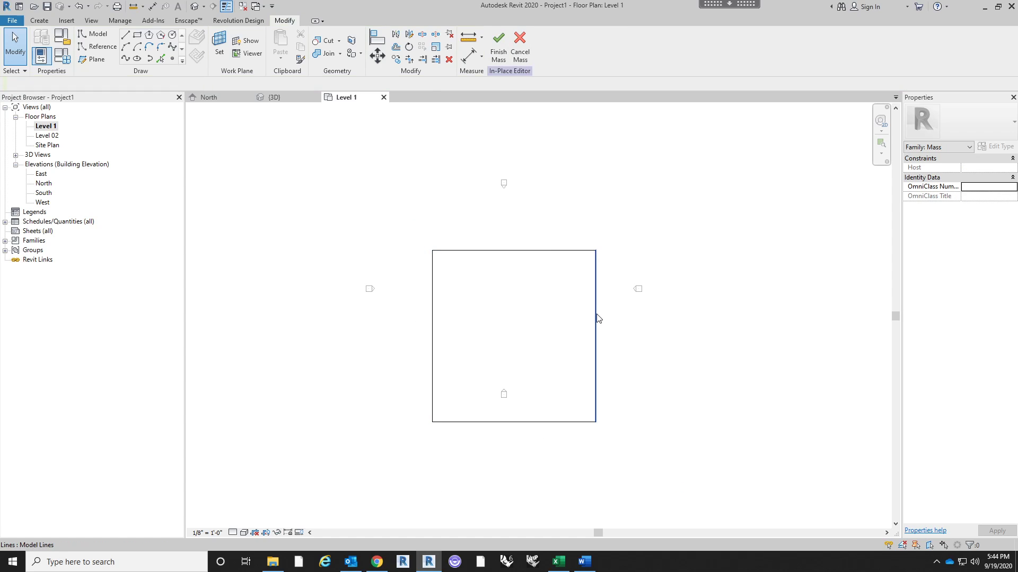
Set the rectangle's width to 240 feet by adjusting its right edge.
{"action": "left_click", "coordinate": [596, 318]}
{"action": "left_click", "coordinate": [512, 433]}
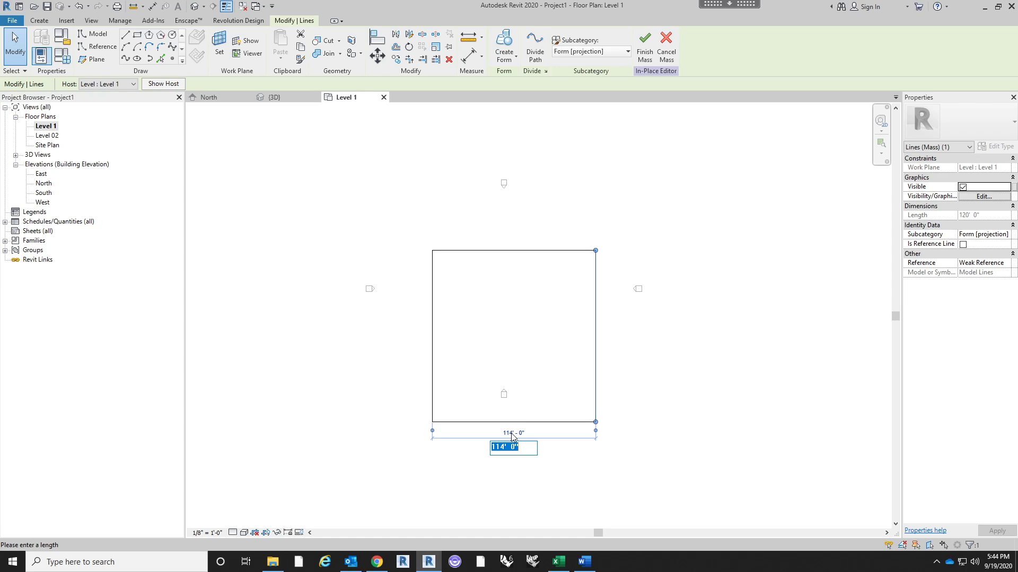
{"action": "type", "text": "240"}
{"action": "key", "text": "Return"}
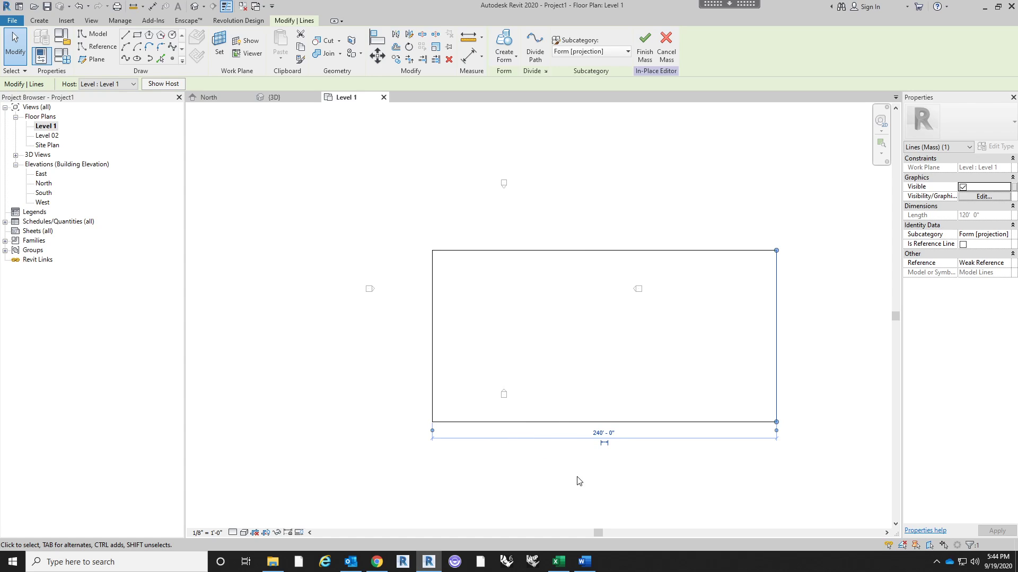
{"action": "key", "text": "Escape"}
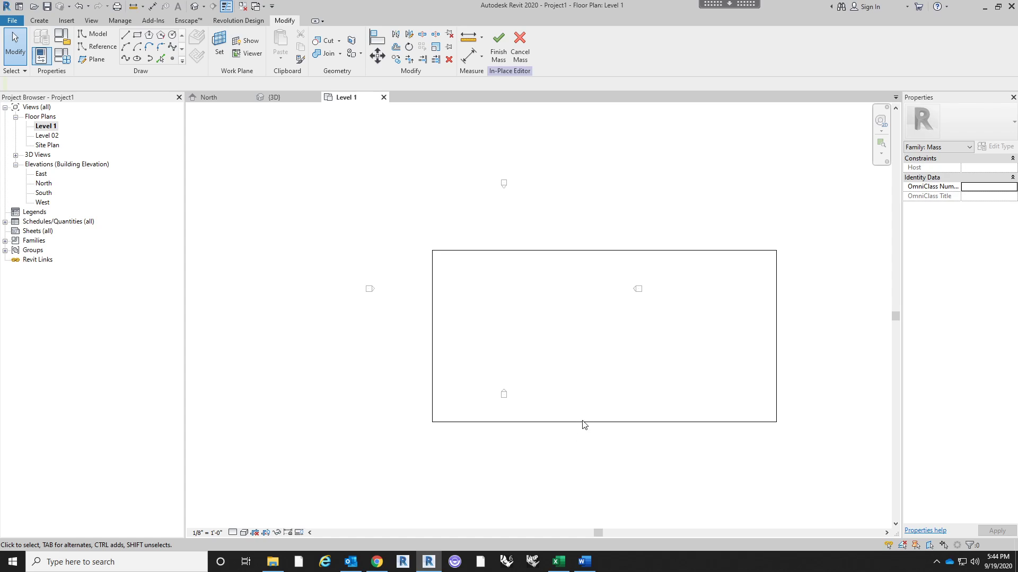
Move the whole rectangle so it is roughly centred among the four elevation markers.
{"action": "key", "text": "Tab"}
{"action": "left_click_drag", "start_coordinate": [583, 424], "coordinate": [479, 375]}
{"action": "key", "text": "Escape"}
{"action": "scroll", "coordinate": [434, 424], "scroll_direction": "down", "scroll_amount": 3}
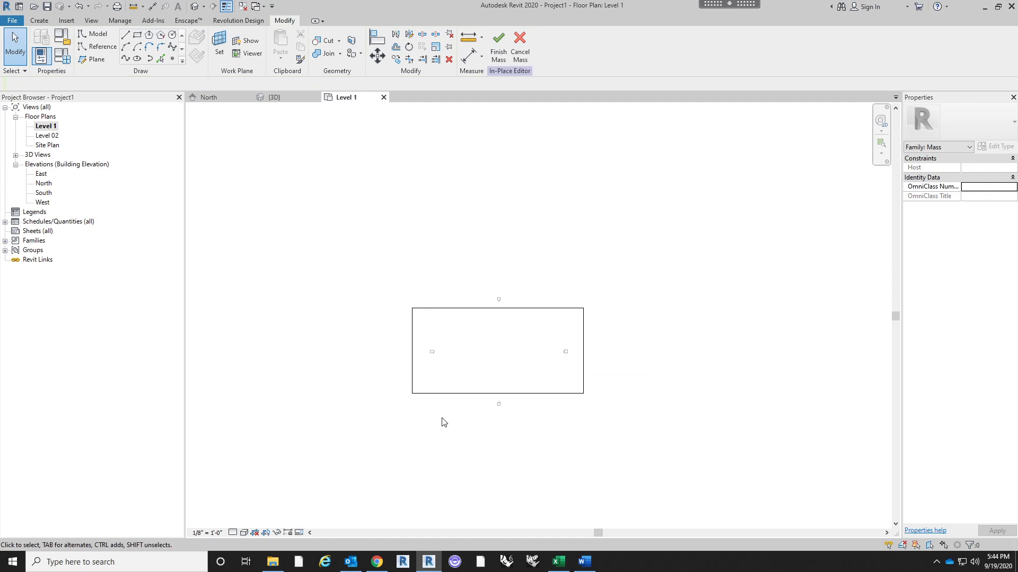
{"action": "scroll", "coordinate": [504, 365], "scroll_direction": "up", "scroll_amount": 2}
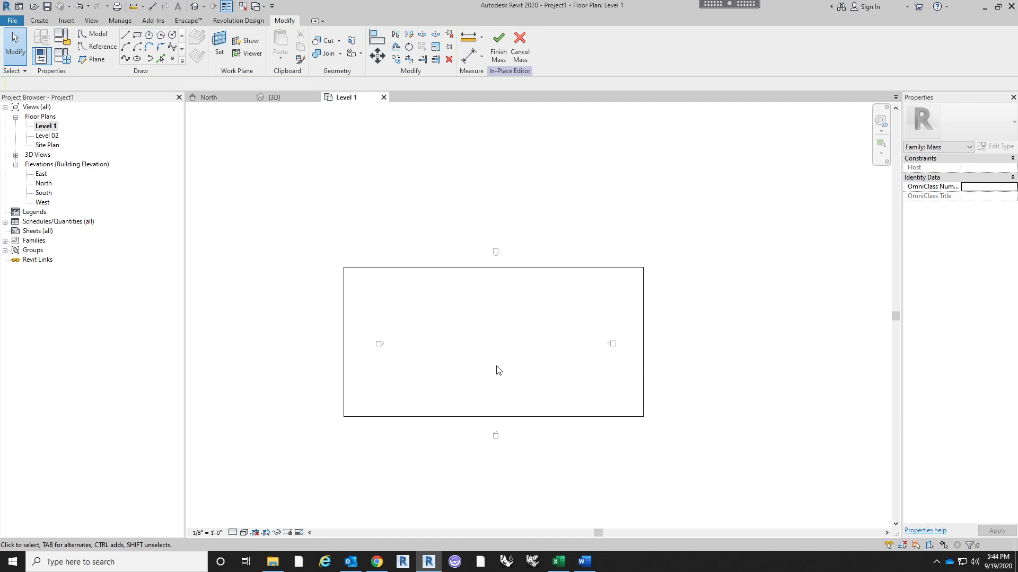
{"action": "middle_click_drag", "start_coordinate": [507, 365], "coordinate": [520, 363]}
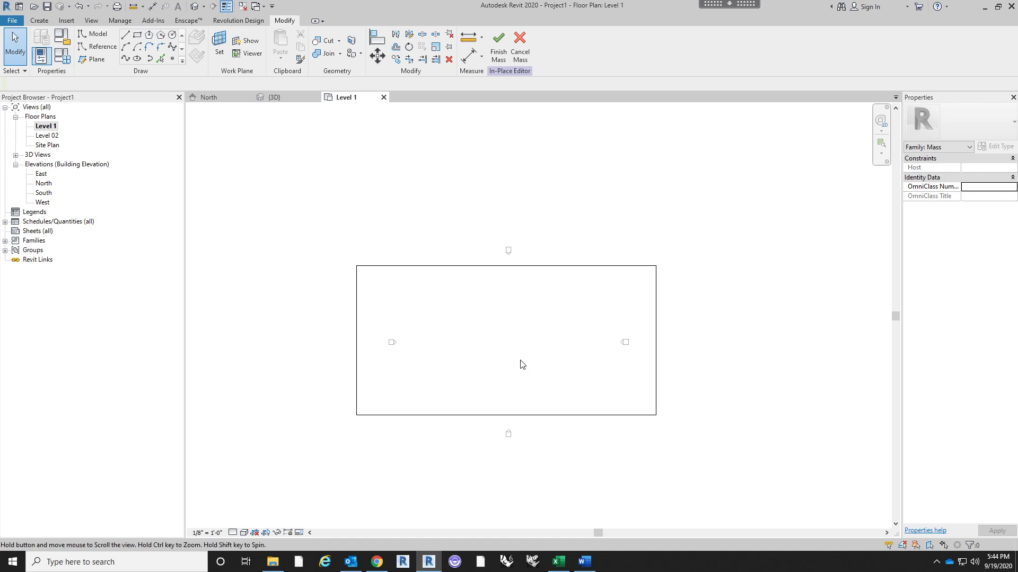
In the 3D view, create a solid form from the chain of four rectangle lines.
{"action": "left_click", "coordinate": [194, 7]}
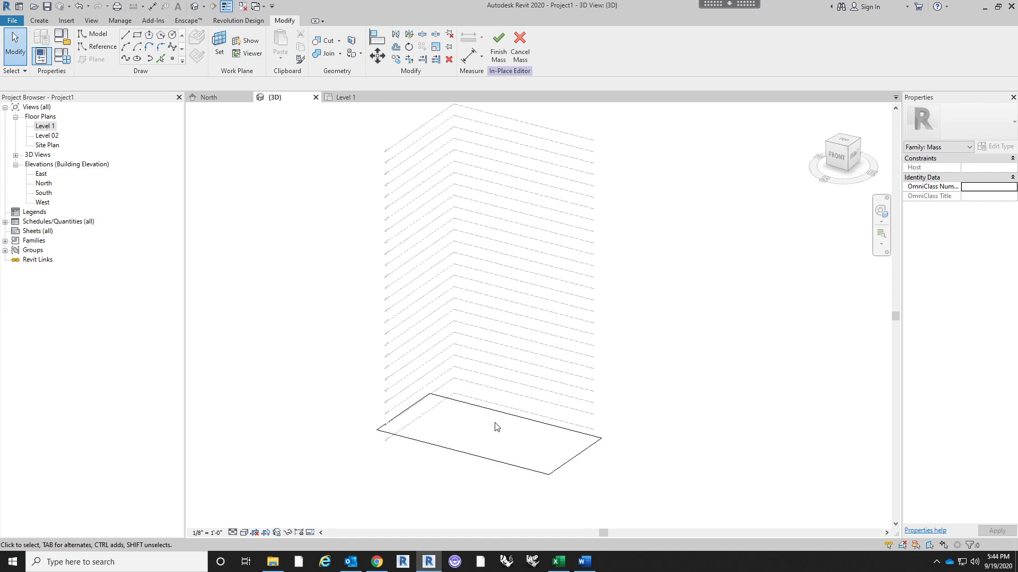
{"action": "key", "text": "Tab"}
{"action": "left_click", "coordinate": [524, 424]}
{"action": "middle_click_drag", "start_coordinate": [609, 456], "coordinate": [632, 406], "text": "shift"}
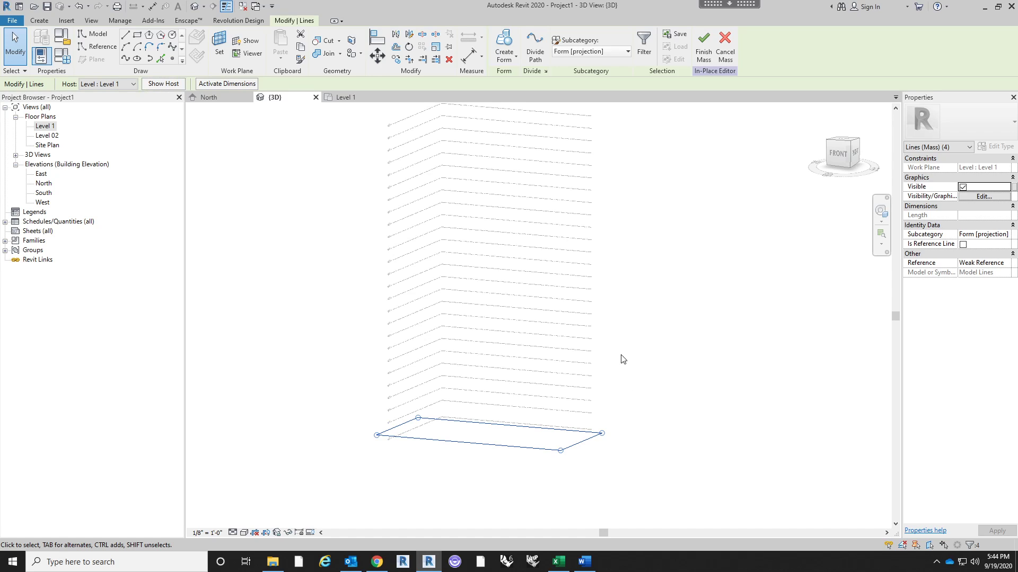
{"action": "middle_click_drag", "start_coordinate": [602, 398], "coordinate": [604, 431]}
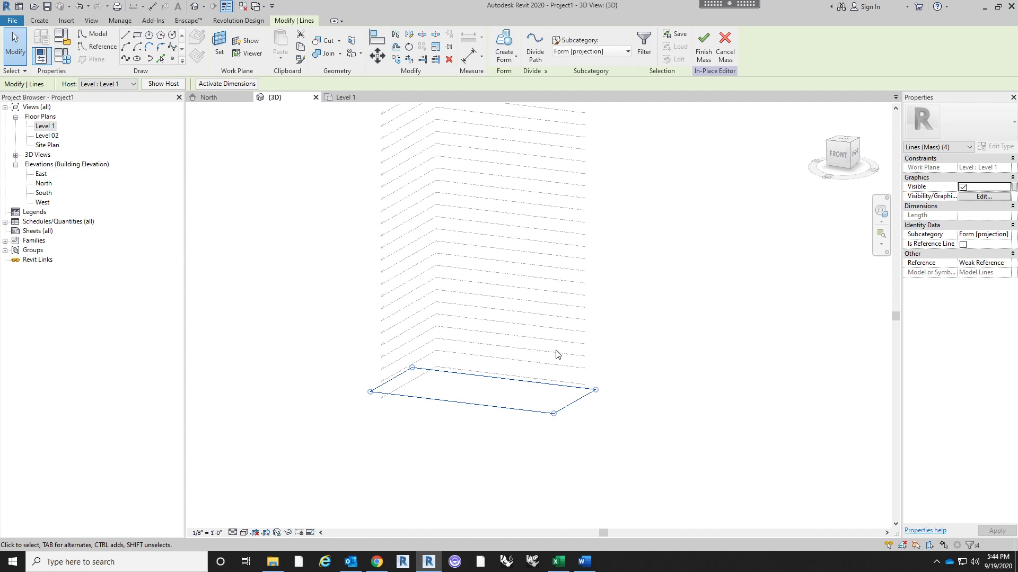
{"action": "left_click", "coordinate": [419, 413]}
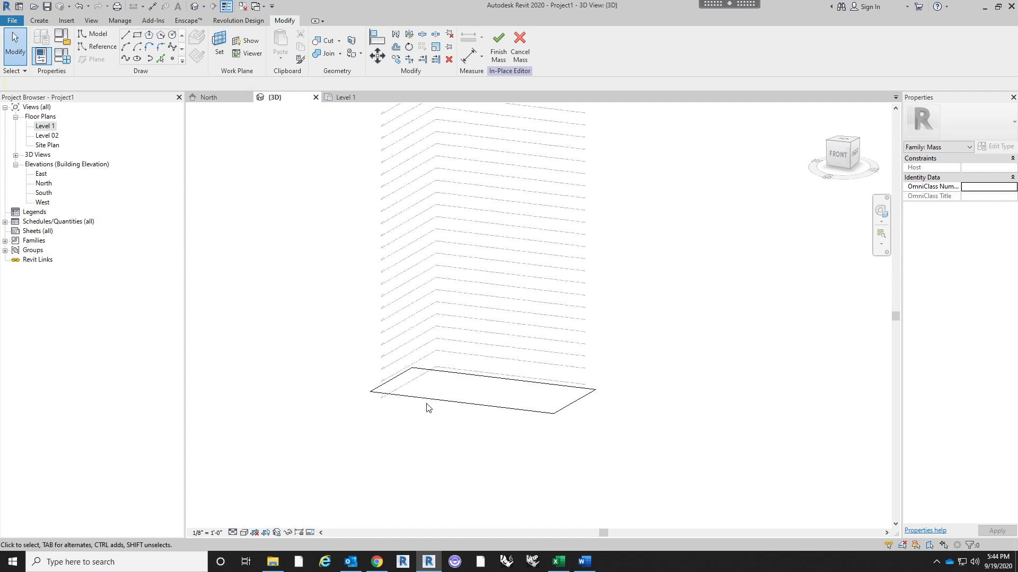
{"action": "left_click", "coordinate": [428, 408]}
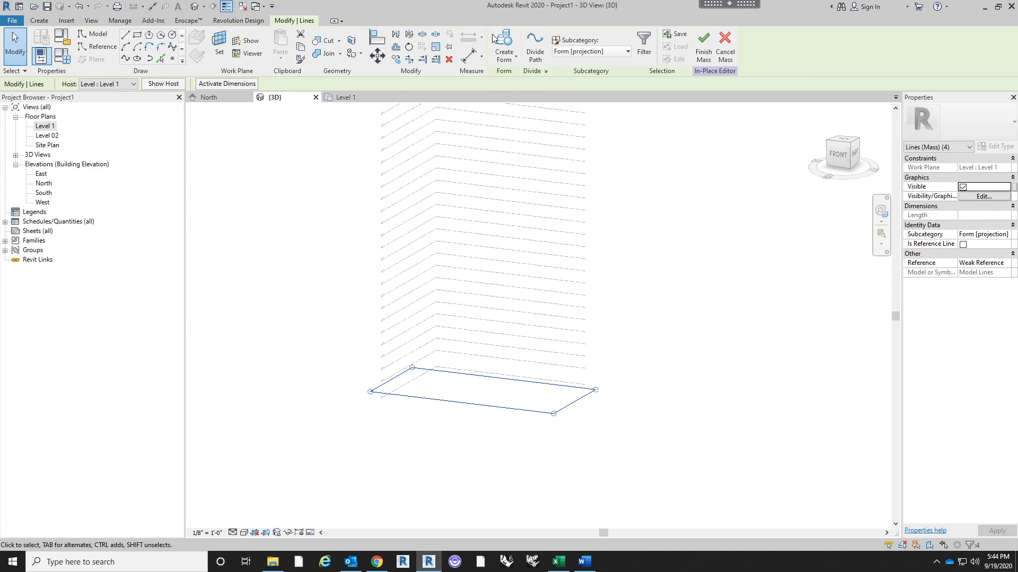
{"action": "left_click", "coordinate": [513, 57]}
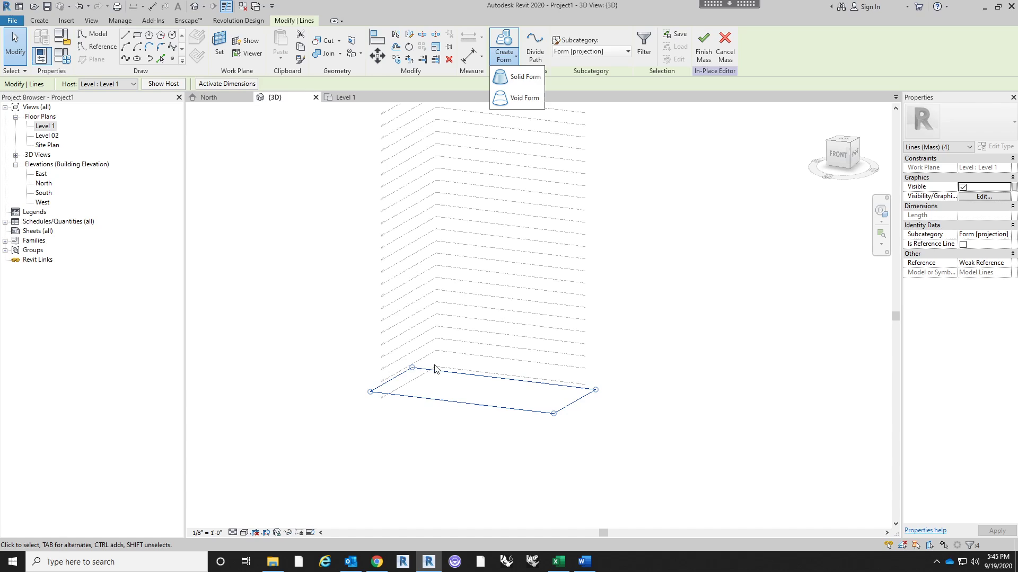
{"action": "left_click", "coordinate": [522, 77]}
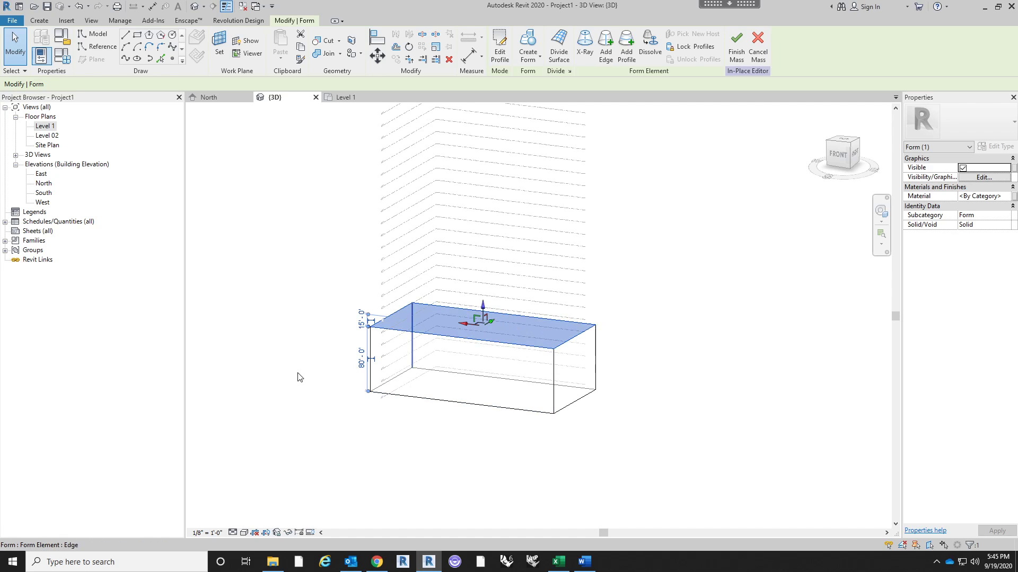
From the front, stretch the form's top face up to the topmost level, giving a height of 380 feet.
{"action": "left_click", "coordinate": [843, 155]}
{"action": "scroll", "coordinate": [668, 397], "scroll_direction": "down", "scroll_amount": 3}
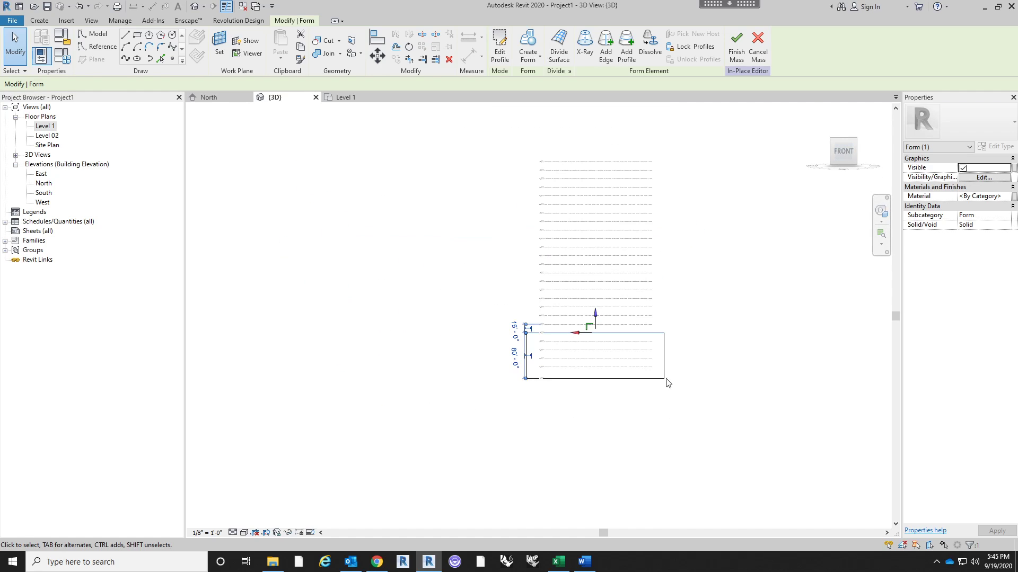
{"action": "scroll", "coordinate": [598, 238], "scroll_direction": "up", "scroll_amount": 1}
{"action": "left_click_drag", "start_coordinate": [592, 388], "coordinate": [600, 127]}
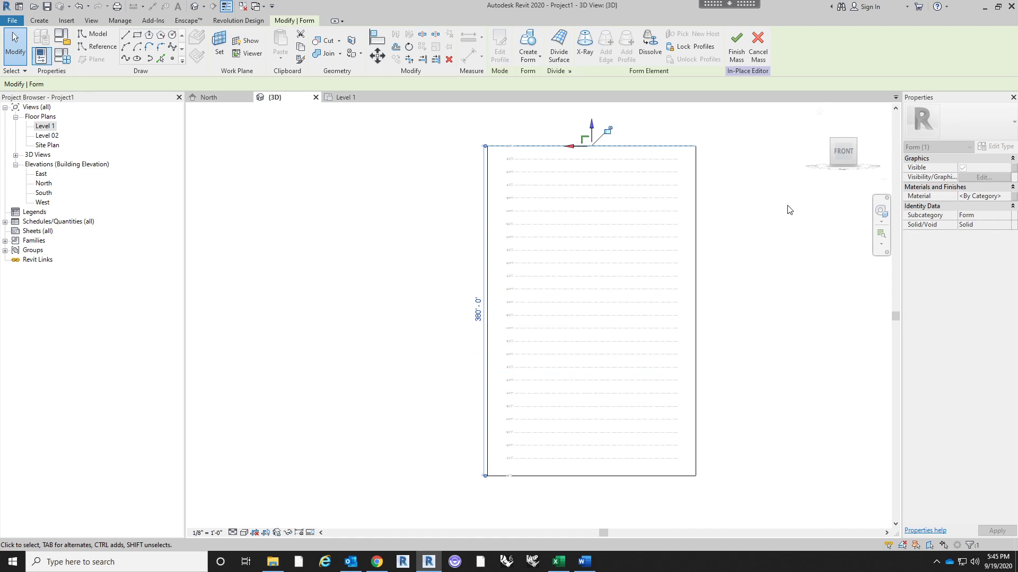
{"action": "left_click", "coordinate": [747, 250]}
{"action": "middle_click_drag", "start_coordinate": [751, 242], "coordinate": [528, 372], "text": "shift"}
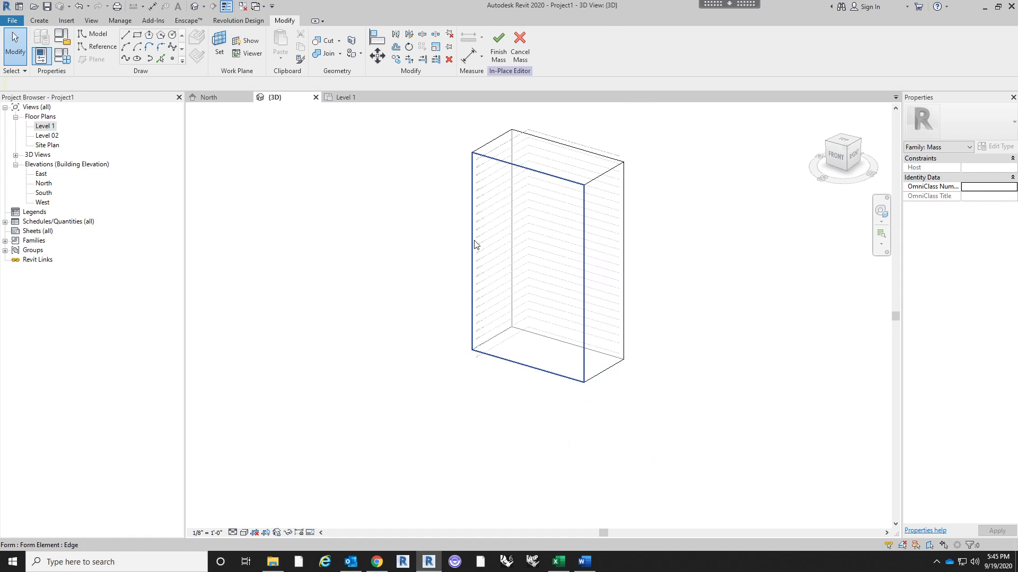
{"action": "middle_click_drag", "start_coordinate": [470, 243], "coordinate": [467, 272]}
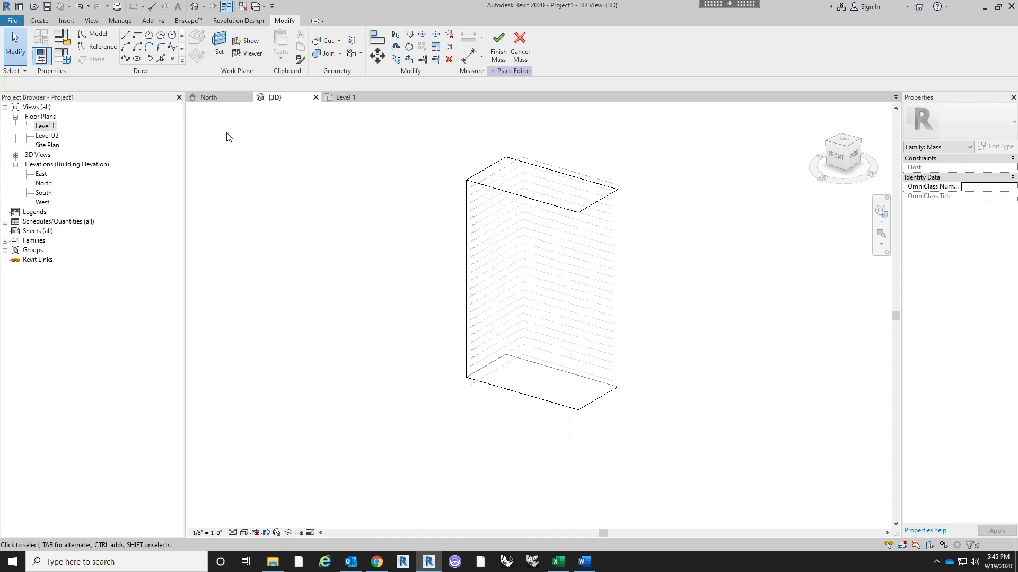
Create a trial surface form from a single line drawn beside the tower's base, and delete it.
{"action": "left_click", "coordinate": [125, 34]}
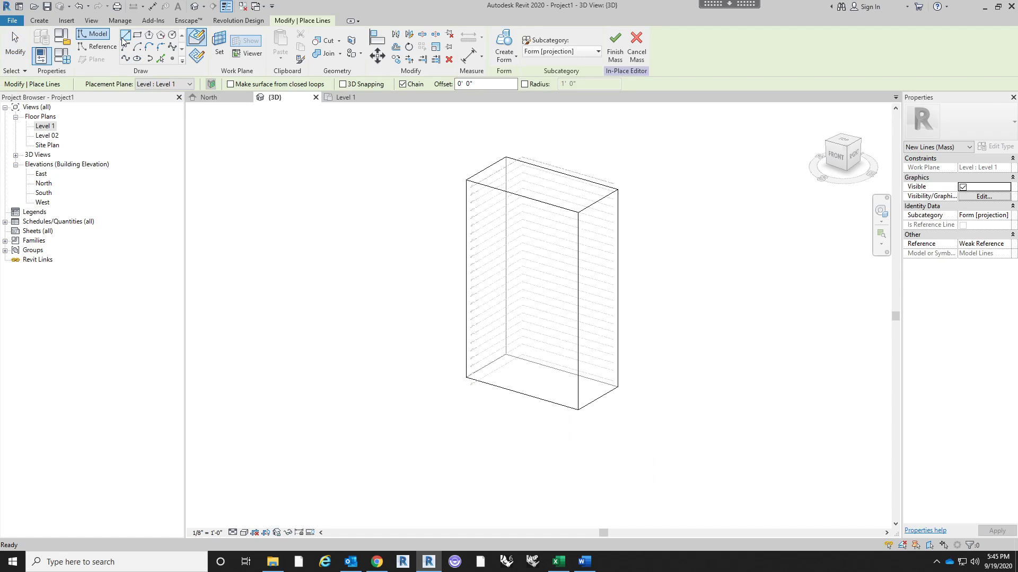
{"action": "left_click", "coordinate": [428, 369]}
{"action": "left_click", "coordinate": [470, 442]}
{"action": "key", "text": "Escape"}
{"action": "key", "text": "Escape"}
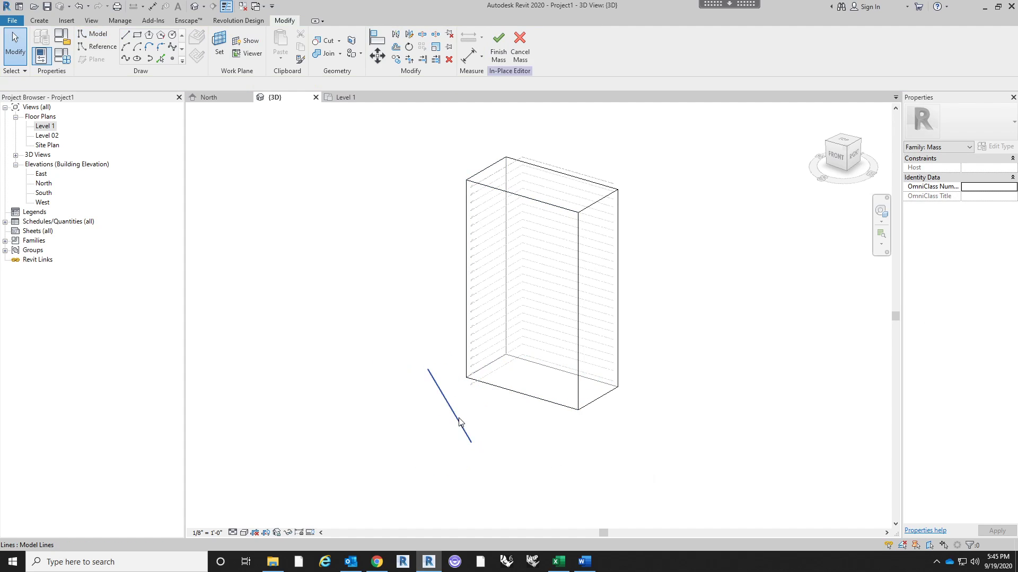
{"action": "left_click", "coordinate": [462, 420]}
{"action": "left_click", "coordinate": [504, 51]}
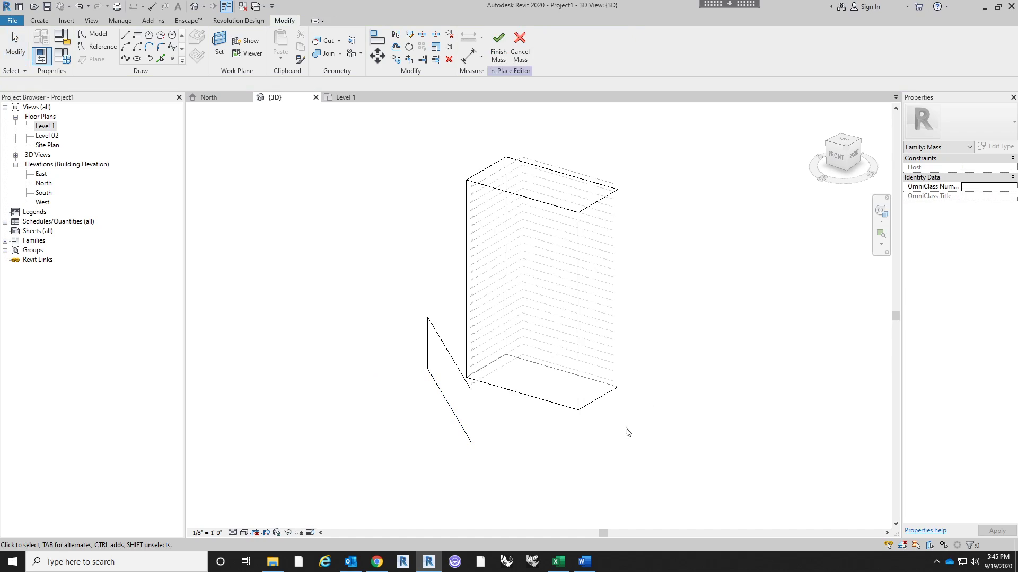
{"action": "left_click", "coordinate": [459, 411]}
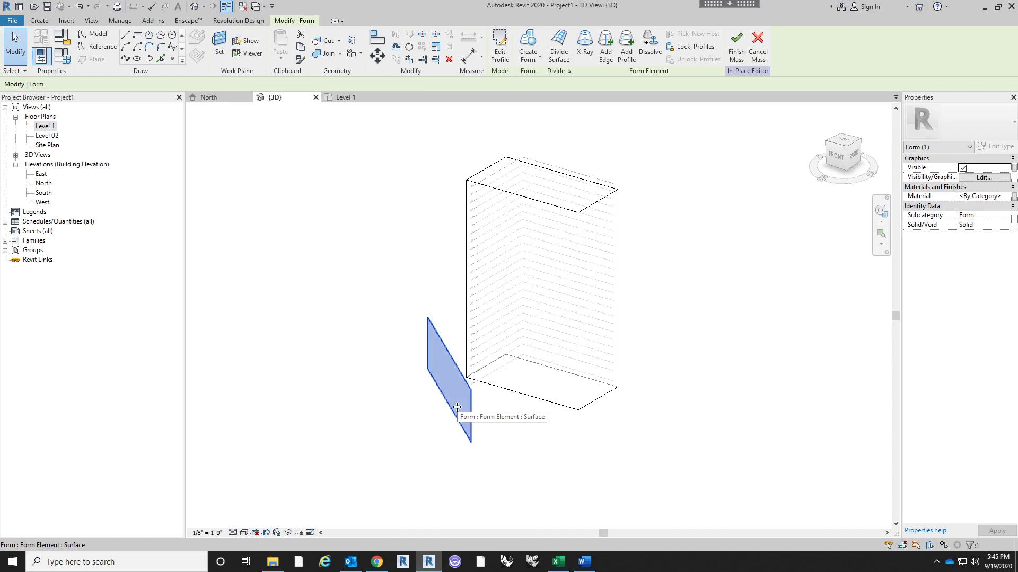
{"action": "key", "text": "Delete"}
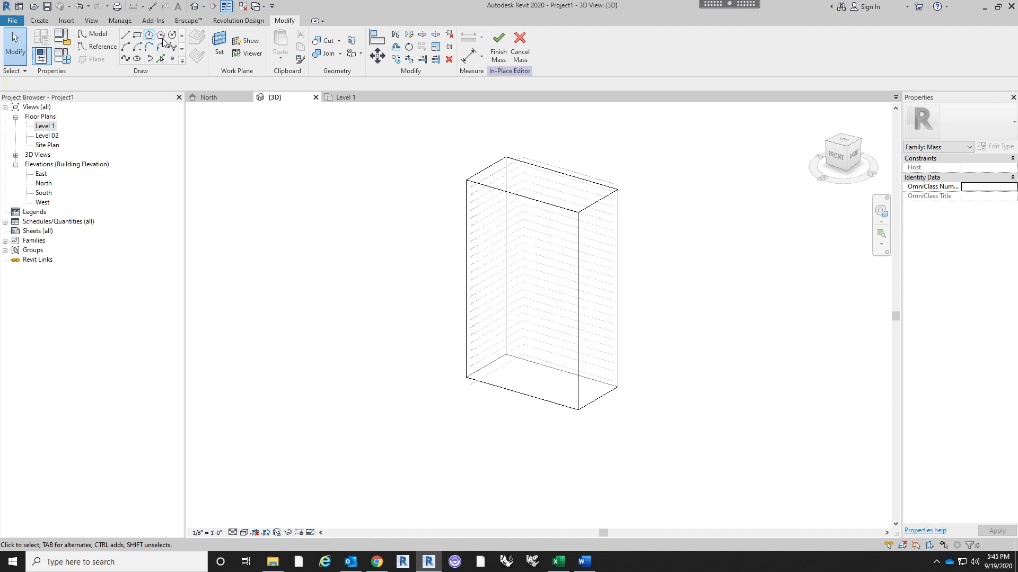
Draw a circle on Level 1 in front of the tower's base.
{"action": "left_click", "coordinate": [171, 36]}
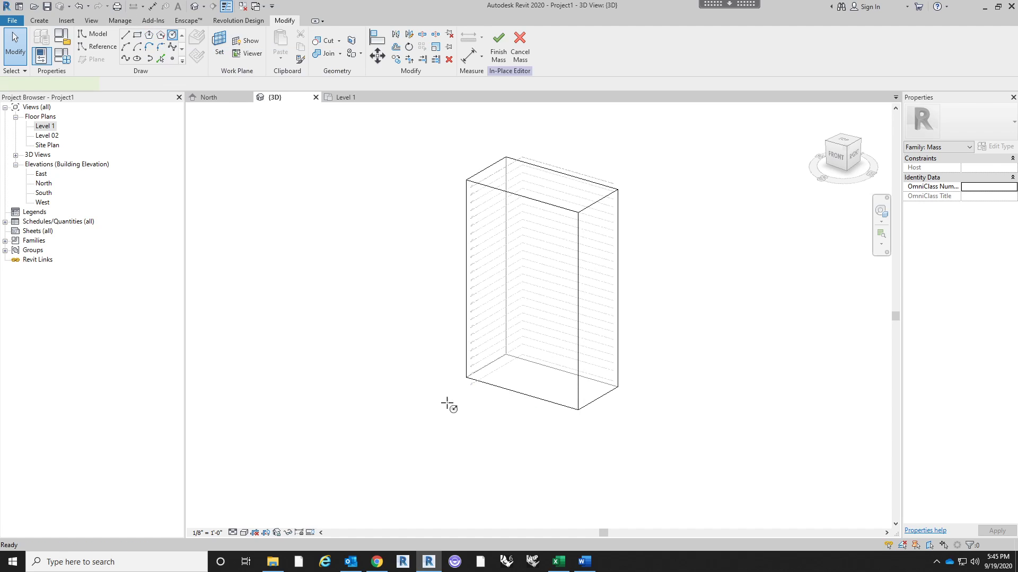
{"action": "left_click", "coordinate": [419, 420]}
{"action": "left_click", "coordinate": [471, 428]}
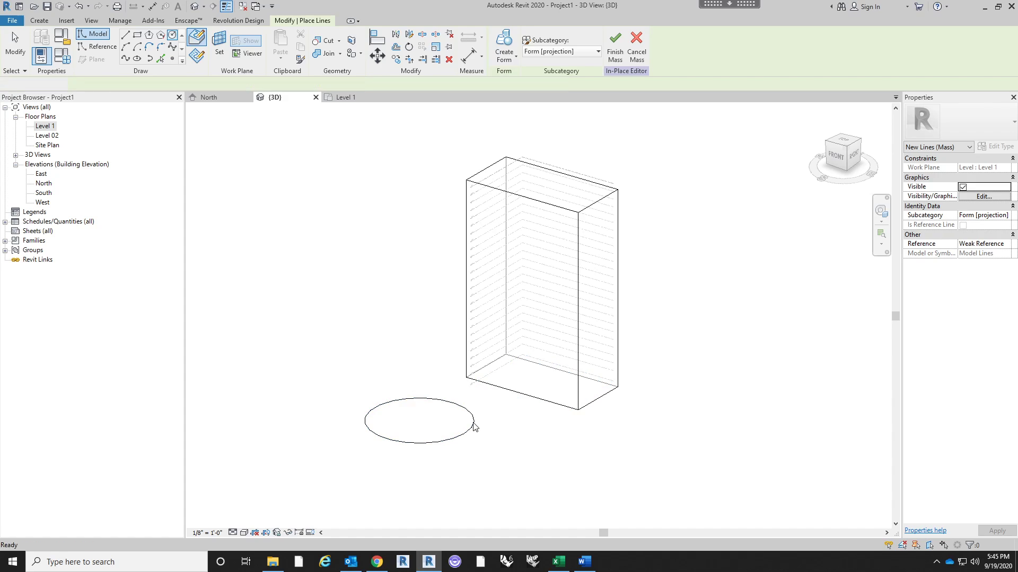
{"action": "key", "text": "Escape"}
{"action": "key", "text": "Escape"}
Create a solid form from the circle, choosing the sphere instead of the cylinder.
{"action": "left_click", "coordinate": [473, 421]}
{"action": "left_click", "coordinate": [503, 44]}
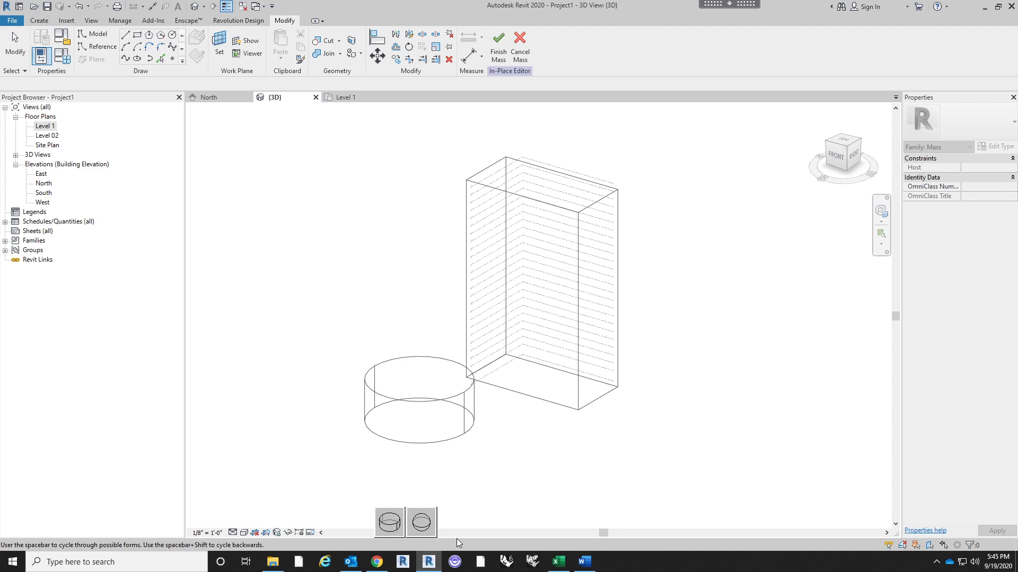
{"action": "key", "text": "space"}
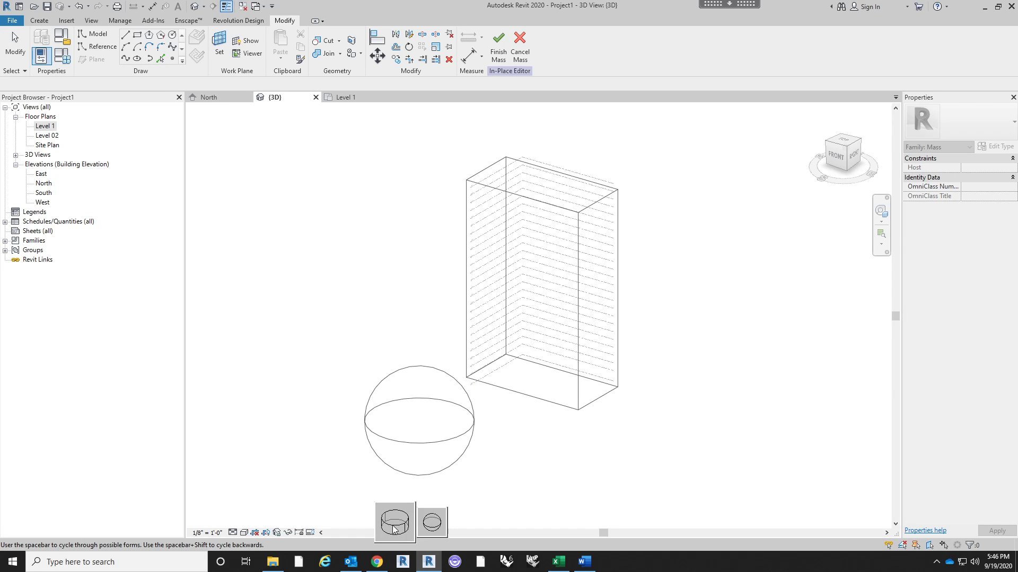
{"action": "left_click", "coordinate": [424, 524]}
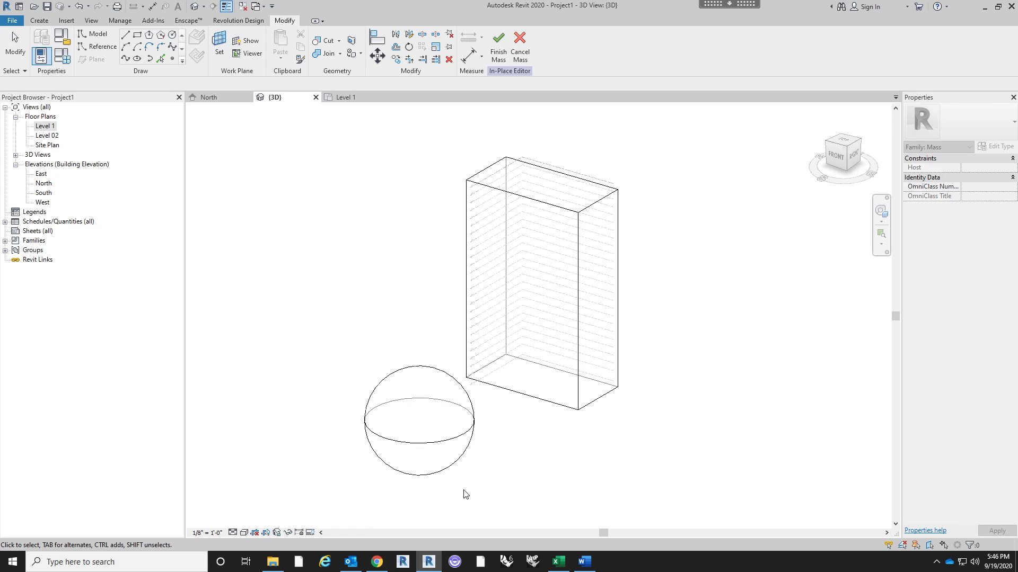
Select both halves of the sphere form and delete it.
{"action": "middle_click_drag", "start_coordinate": [513, 444], "coordinate": [454, 397], "text": "shift"}
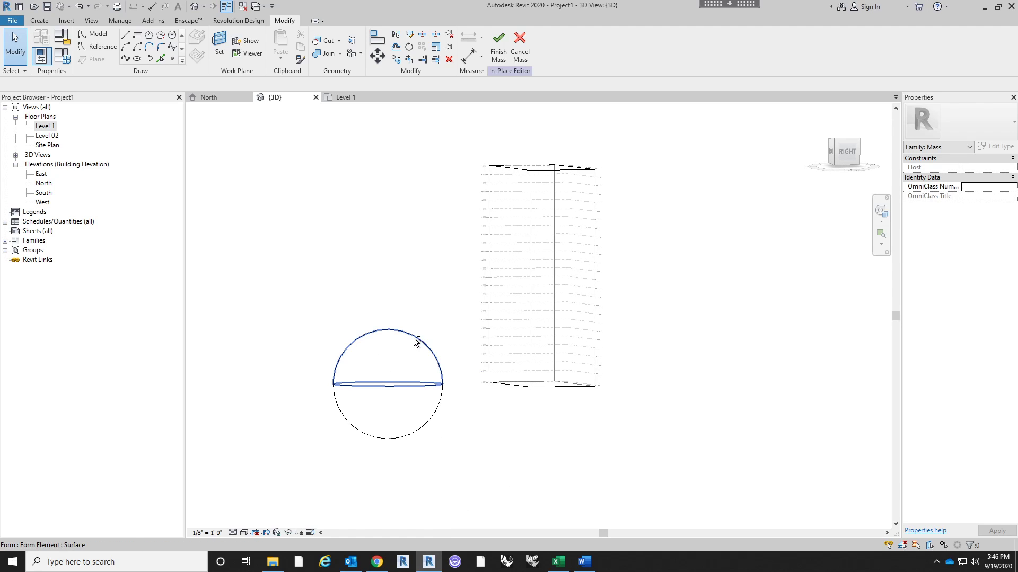
{"action": "middle_click_drag", "start_coordinate": [415, 341], "coordinate": [484, 454], "text": "shift"}
{"action": "scroll", "coordinate": [407, 418], "scroll_direction": "up", "scroll_amount": 3}
{"action": "left_click", "coordinate": [483, 495]}
{"action": "left_click", "coordinate": [455, 352]}
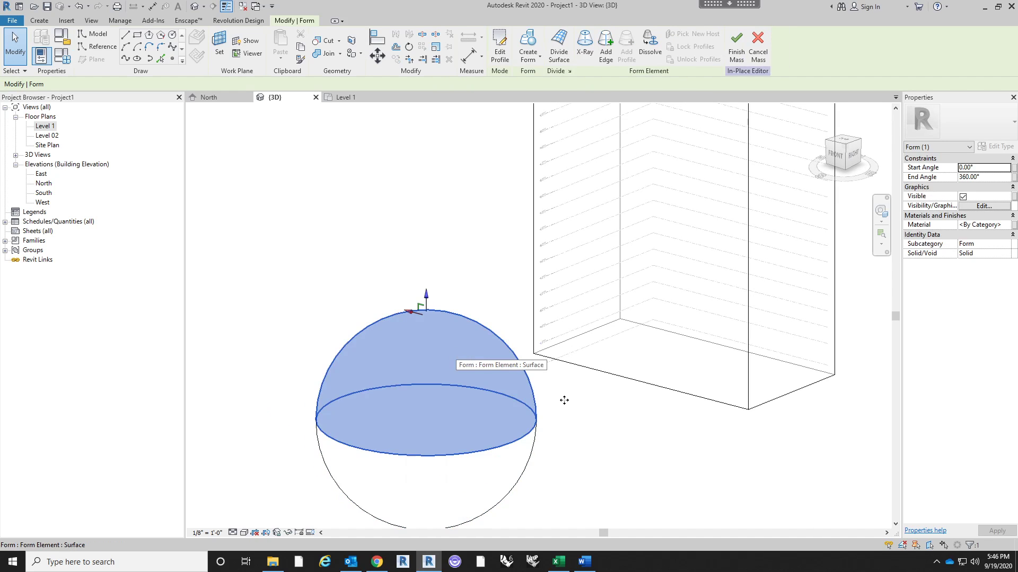
{"action": "mouse_move", "coordinate": [563, 399]}
{"action": "middle_mouse_down", "text": "shift"}
{"action": "mouse_move", "coordinate": [503, 350]}
{"action": "mouse_move", "coordinate": [562, 407]}
{"action": "middle_mouse_up", "text": "shift"}
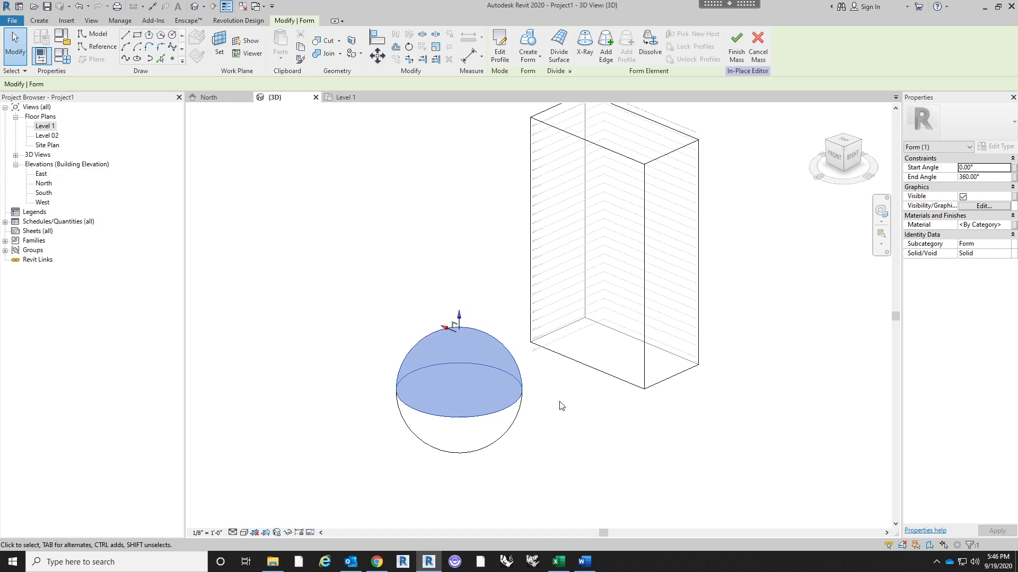
{"action": "middle_click_drag", "start_coordinate": [546, 487], "coordinate": [497, 487], "text": "shift"}
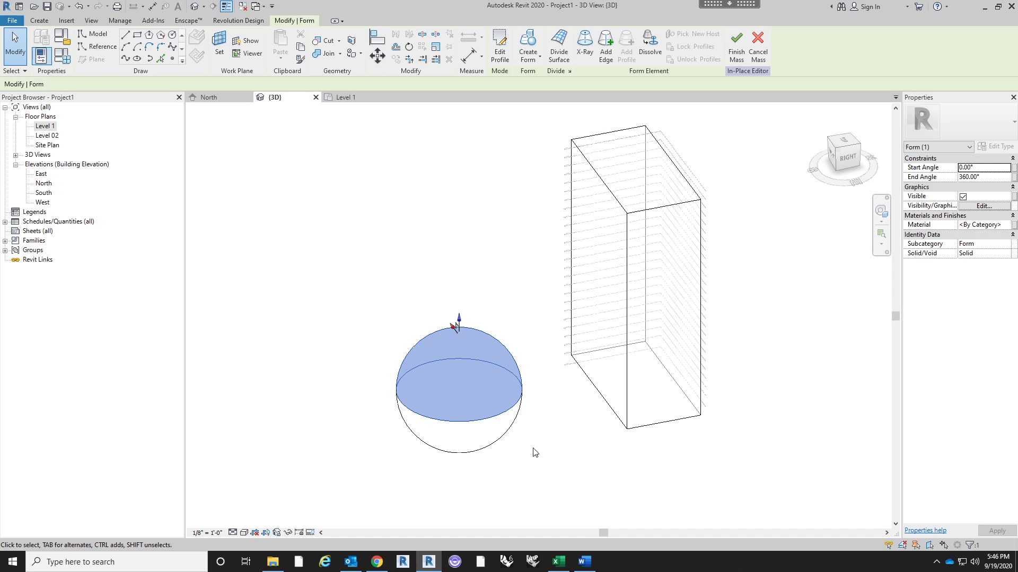
{"action": "middle_click_drag", "start_coordinate": [542, 469], "coordinate": [584, 476], "text": "shift"}
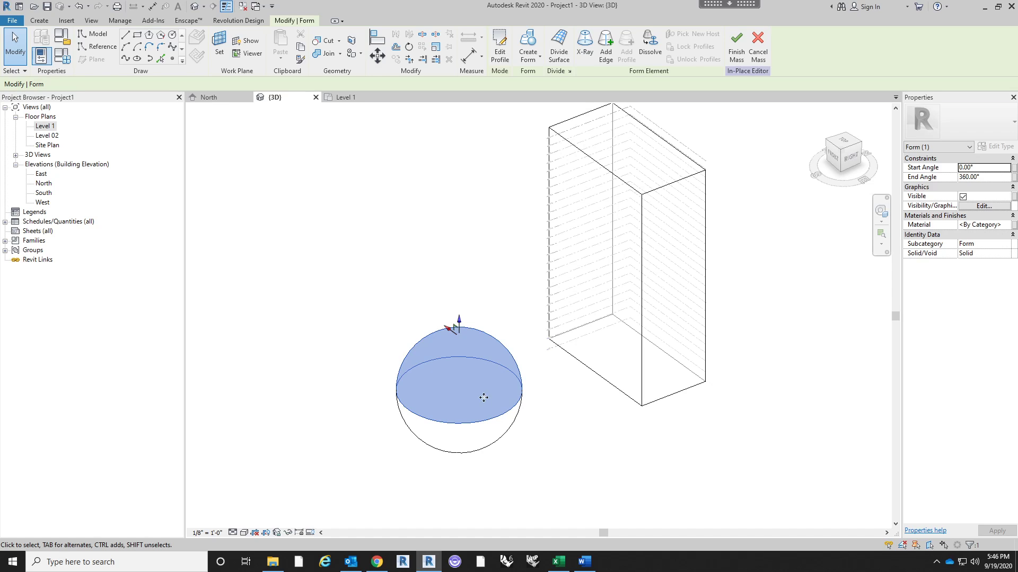
{"action": "left_click_drag", "start_coordinate": [512, 486], "coordinate": [336, 281]}
{"action": "key", "text": "Delete"}
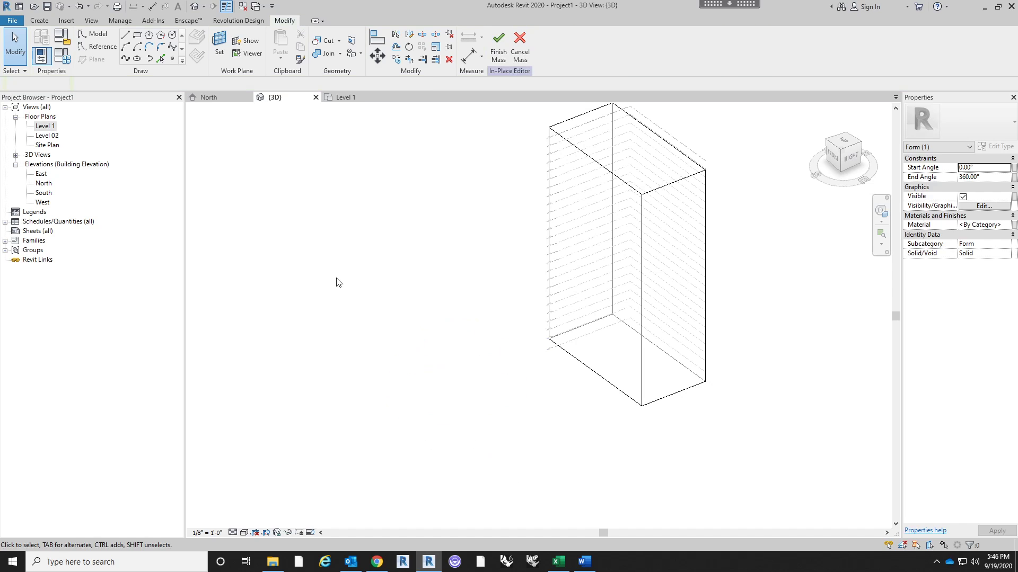
Finish the in-place mass with only the rectangular tower form in it.
{"action": "middle_click_drag", "start_coordinate": [525, 416], "coordinate": [515, 448], "text": "shift"}
{"action": "middle_click_drag", "start_coordinate": [681, 365], "coordinate": [658, 409]}
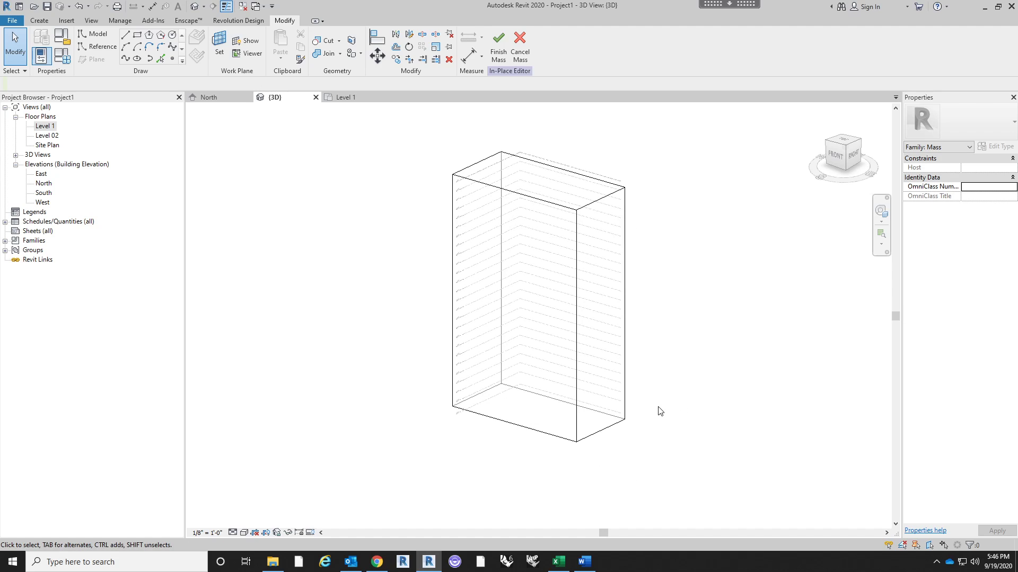
{"action": "scroll", "coordinate": [657, 360], "scroll_direction": "up", "scroll_amount": 2}
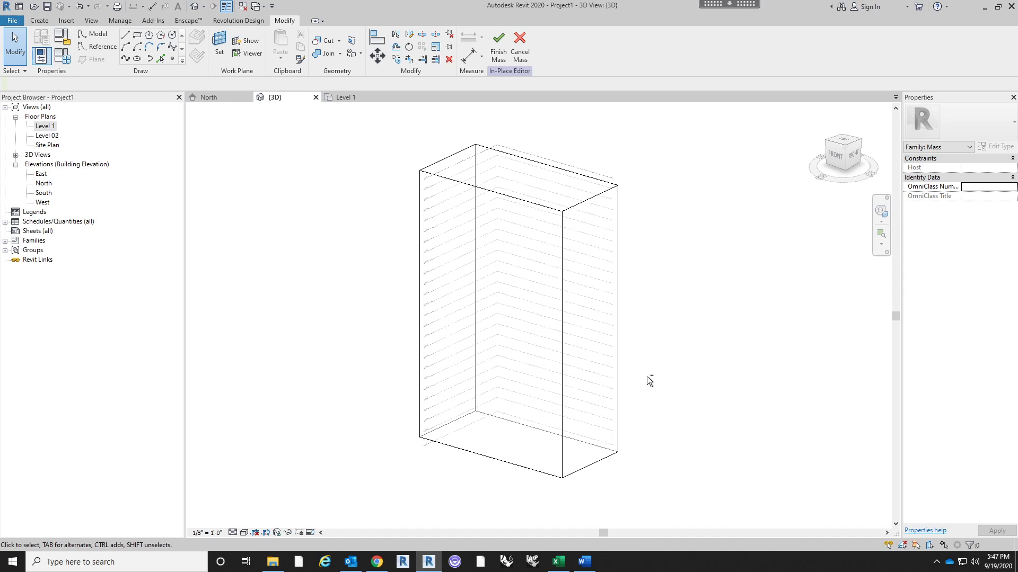
{"action": "middle_click_drag", "start_coordinate": [647, 376], "coordinate": [659, 452], "text": "shift"}
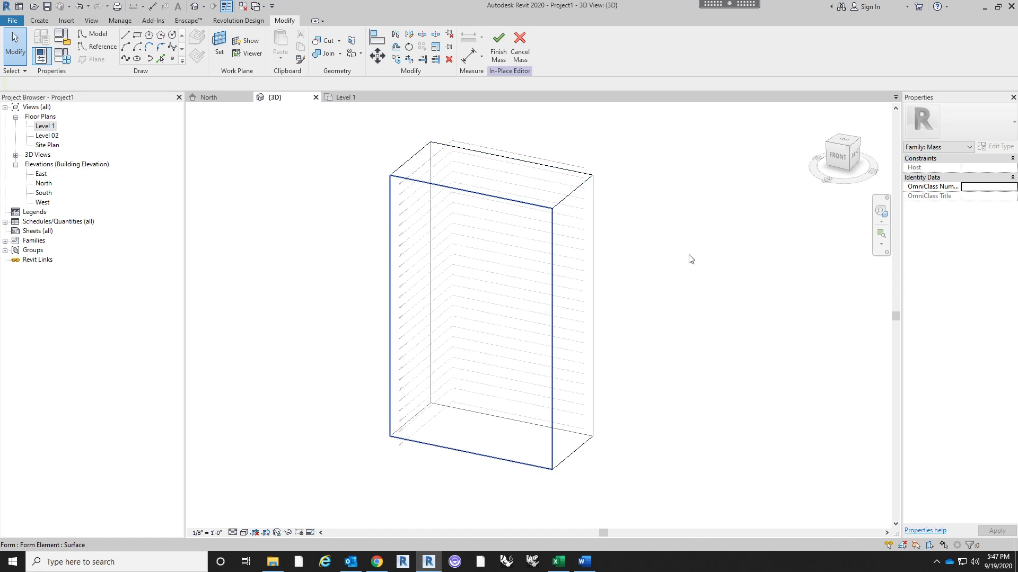
{"action": "middle_click_drag", "start_coordinate": [704, 370], "coordinate": [669, 327], "text": "shift"}
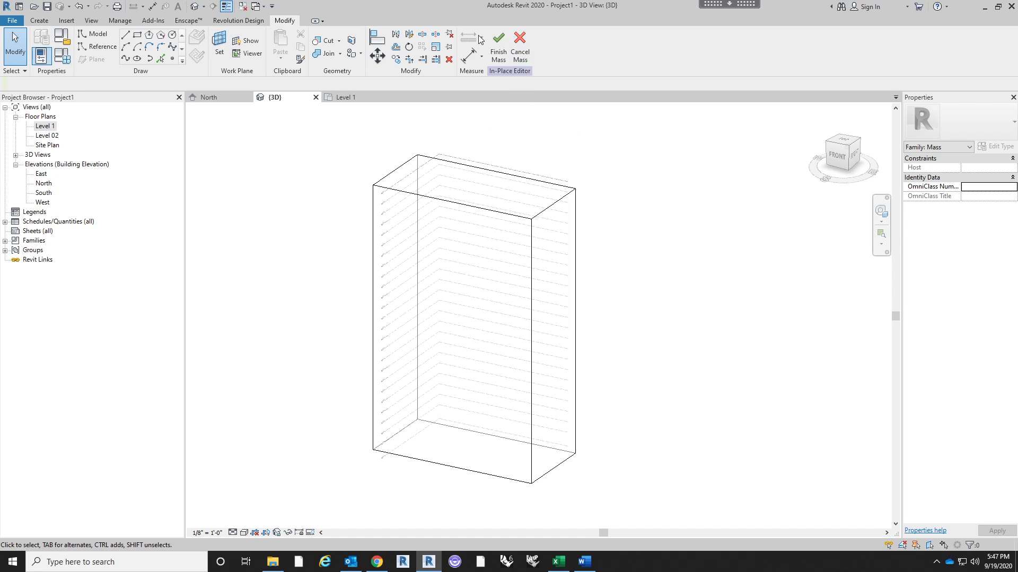
{"action": "left_click", "coordinate": [502, 56]}
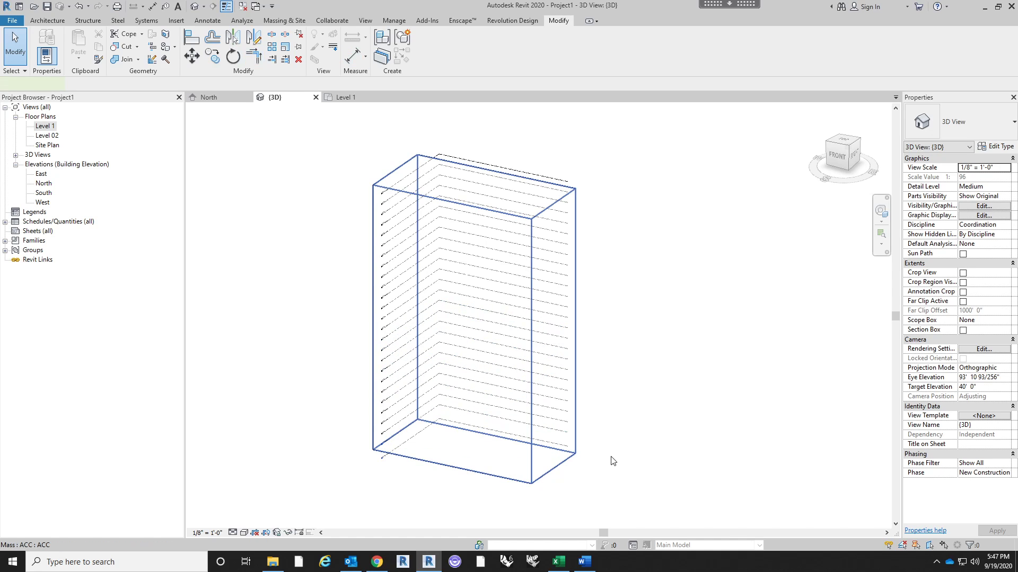
Try stretching the finished mass along its long side with the end face's shape handle, and undo the stretch.
{"action": "left_click_drag", "start_coordinate": [613, 460], "coordinate": [541, 470]}
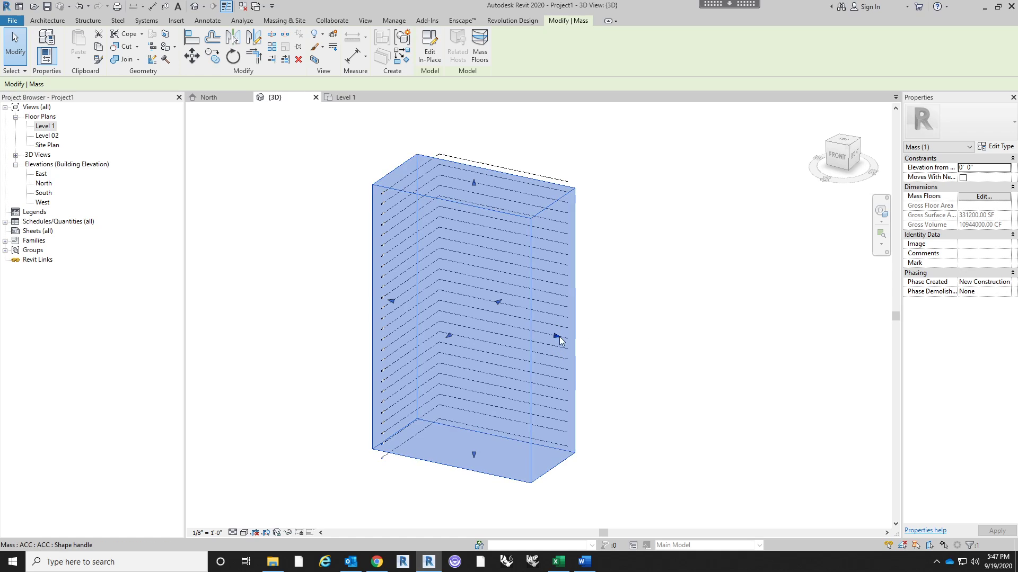
{"action": "left_click_drag", "start_coordinate": [559, 339], "coordinate": [623, 348]}
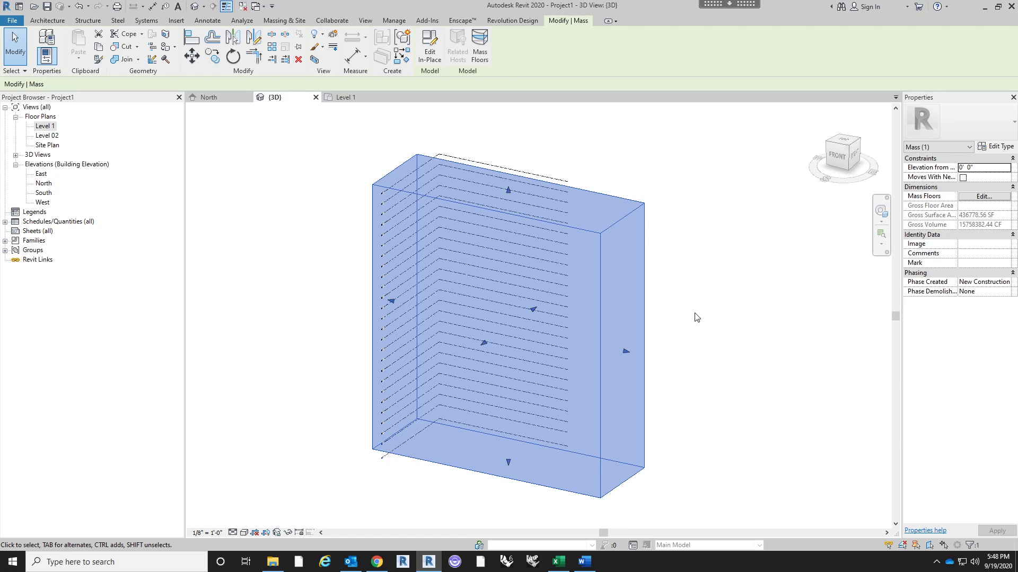
{"action": "key", "text": "ctrl+z"}
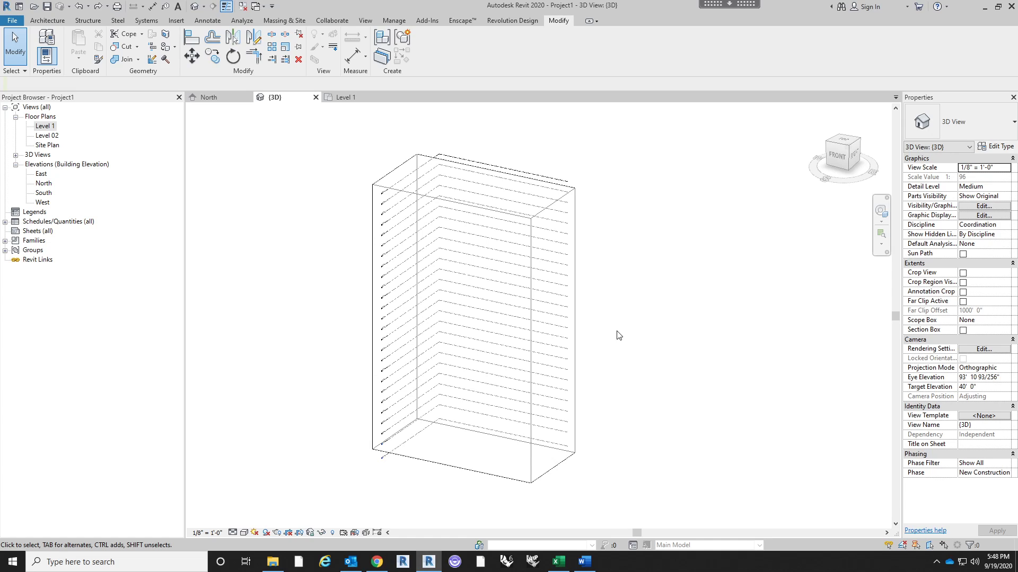
Move the whole tower mass a short distance along its long side relative to the level lines.
{"action": "middle_click_drag", "start_coordinate": [625, 343], "coordinate": [632, 485], "text": "shift"}
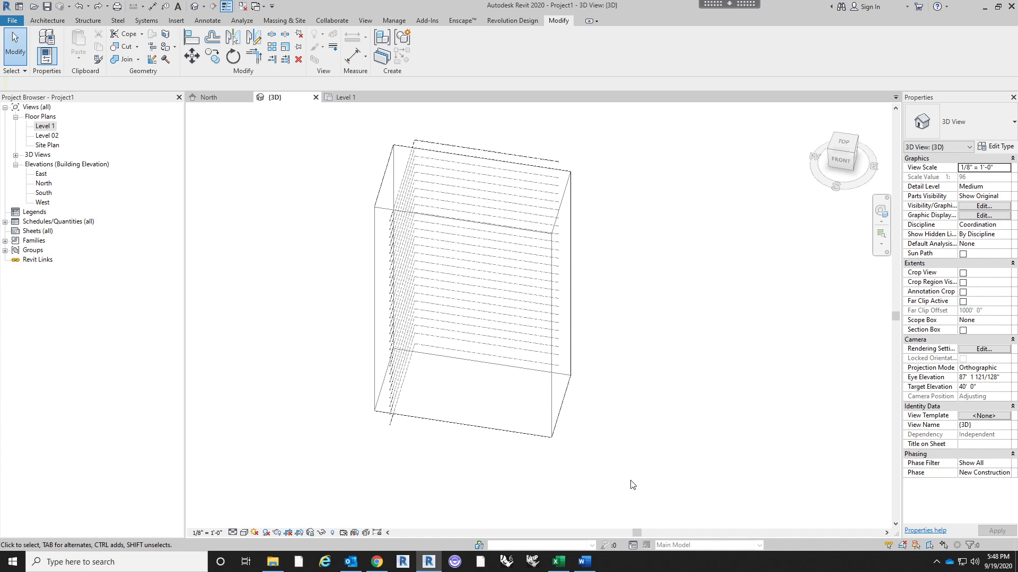
{"action": "left_click", "coordinate": [503, 381]}
{"action": "left_click_drag", "start_coordinate": [514, 382], "coordinate": [507, 380]}
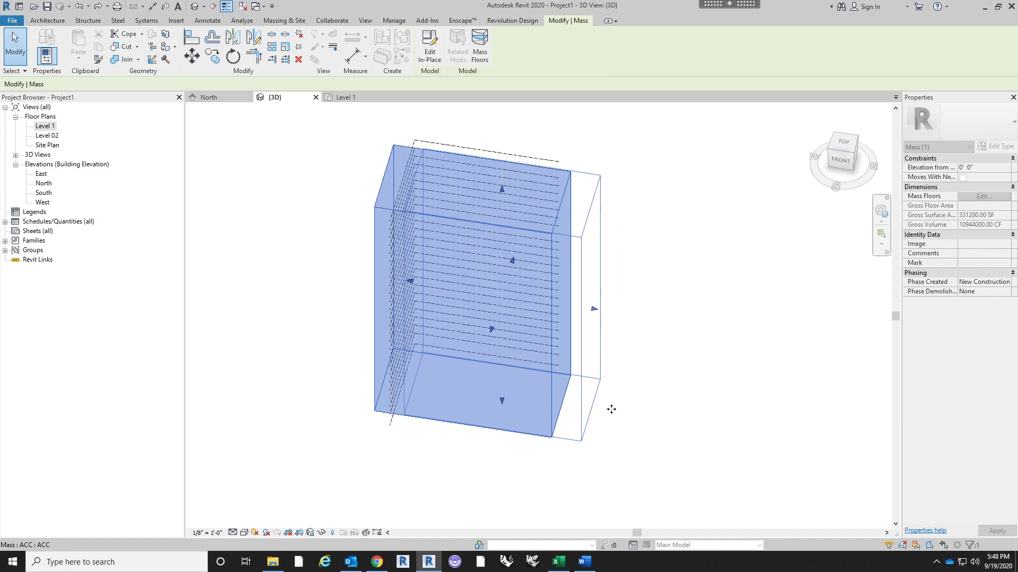
{"action": "left_click", "coordinate": [675, 427]}
{"action": "middle_click_drag", "start_coordinate": [582, 375], "coordinate": [709, 386], "text": "shift"}
{"action": "middle_click_drag", "start_coordinate": [620, 326], "coordinate": [620, 373]}
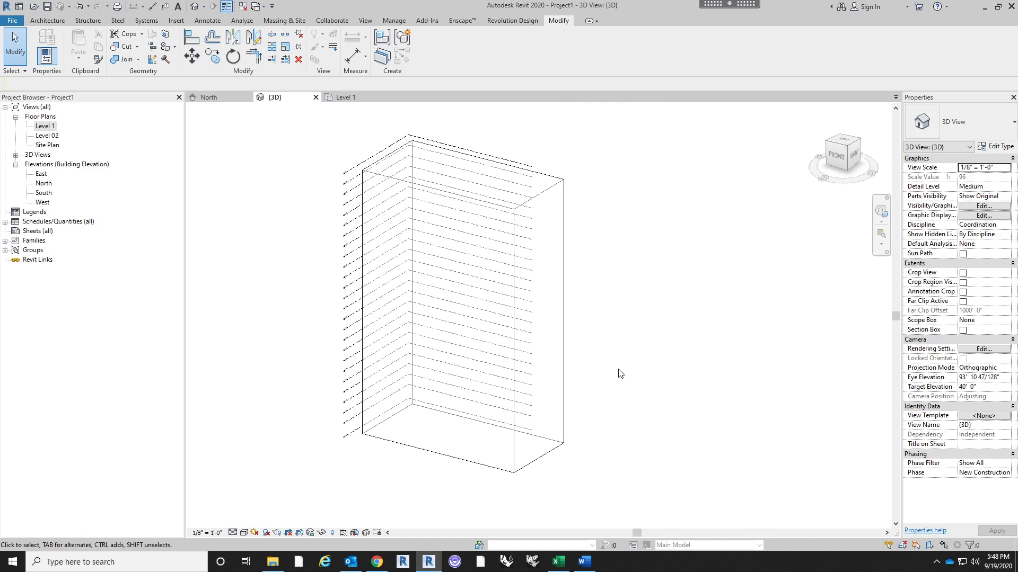
Open the Mass Floors list for the tower mass and review the levels from Level 1 to ROOF.
{"action": "left_click", "coordinate": [556, 404]}
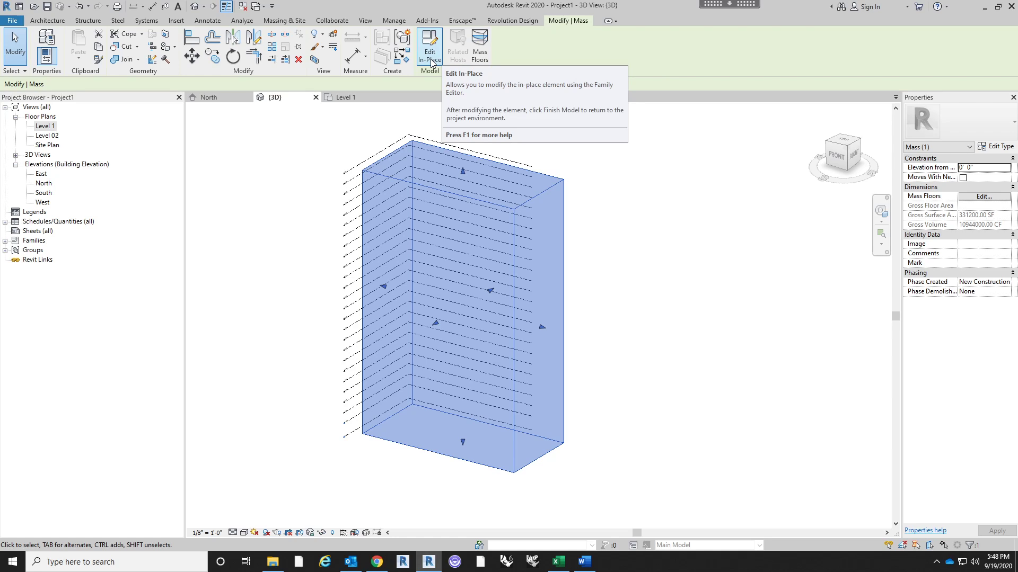
{"action": "left_click", "coordinate": [482, 59]}
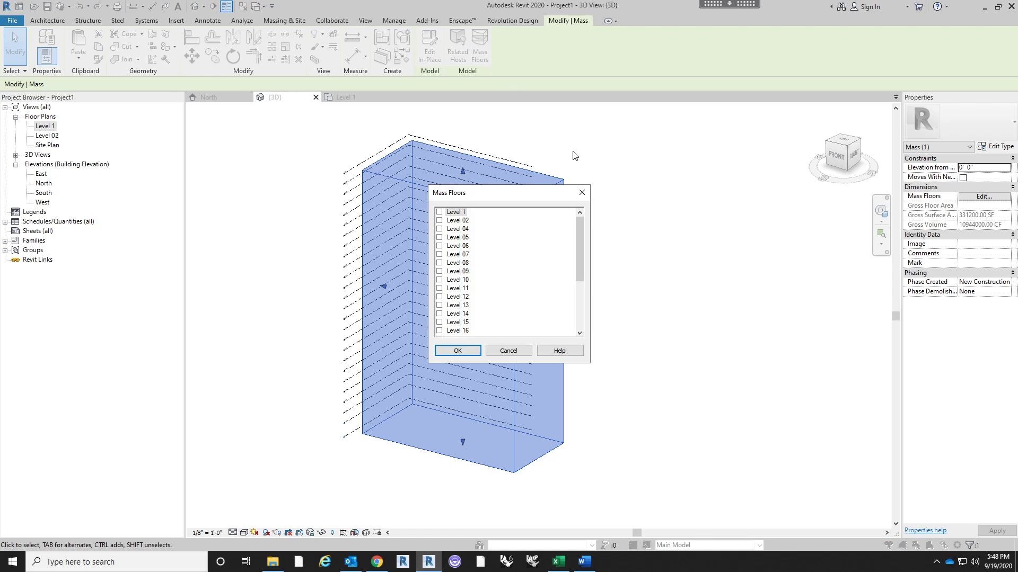
{"action": "left_click_drag", "start_coordinate": [526, 192], "coordinate": [700, 203]}
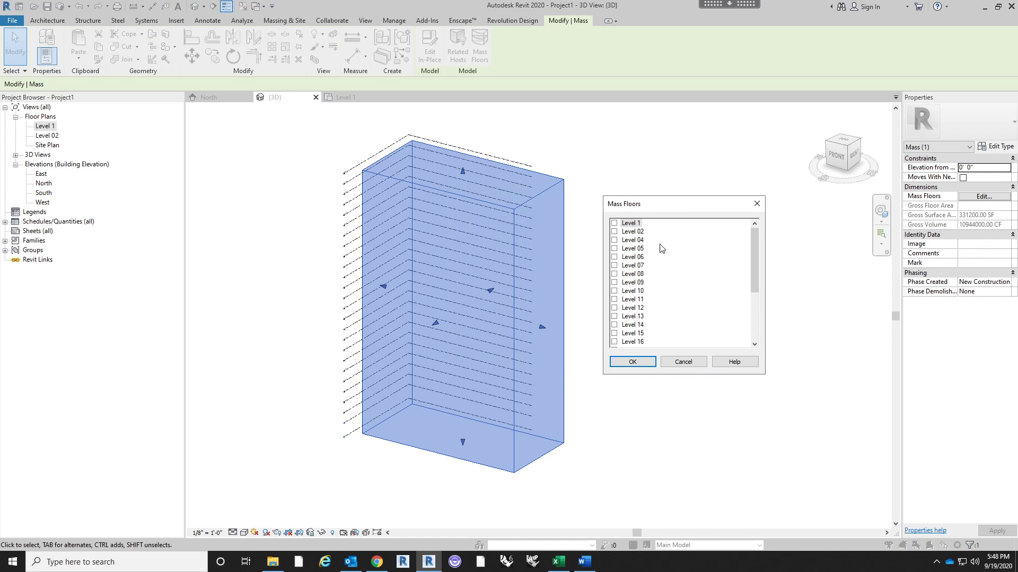
{"action": "scroll", "coordinate": [662, 294], "scroll_direction": "down", "scroll_amount": 3}
{"action": "scroll", "coordinate": [662, 295], "scroll_direction": "down", "scroll_amount": 1}
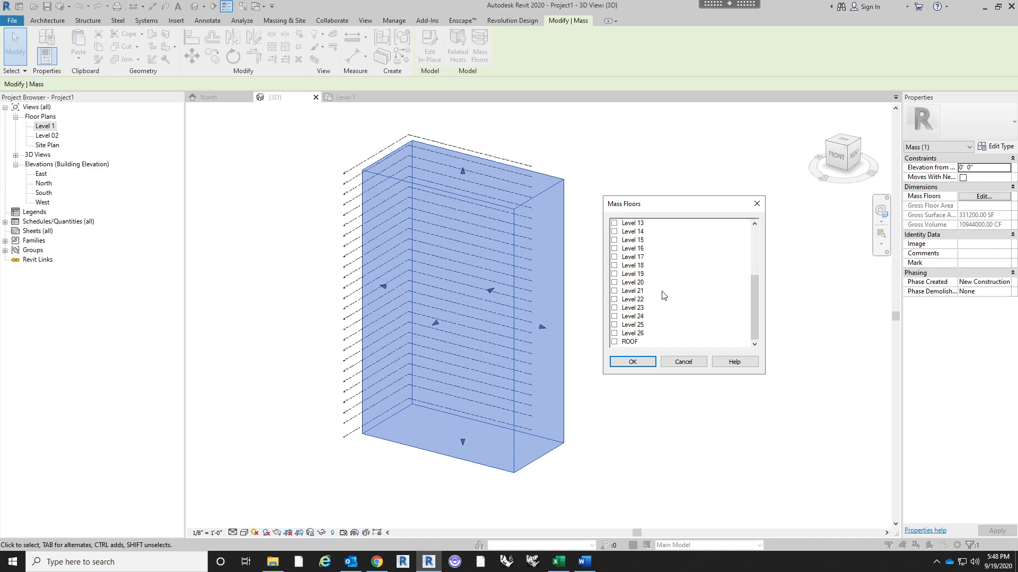
{"action": "scroll", "coordinate": [662, 295], "scroll_direction": "up", "scroll_amount": 5}
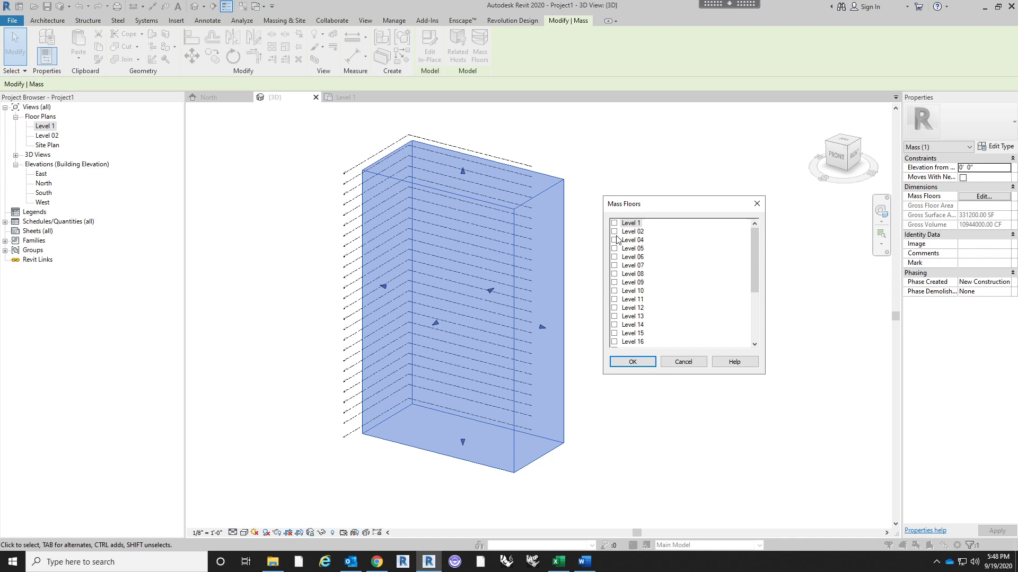
Generate mass floors in the tower at Level 02, Level 06, Level 11, Level 12 and Level 13.
{"action": "left_click", "coordinate": [614, 231]}
{"action": "left_click", "coordinate": [615, 257]}
{"action": "left_click", "coordinate": [615, 300]}
{"action": "left_click", "coordinate": [614, 308]}
{"action": "left_click", "coordinate": [614, 317]}
{"action": "scroll", "coordinate": [693, 325], "scroll_direction": "down", "scroll_amount": 2}
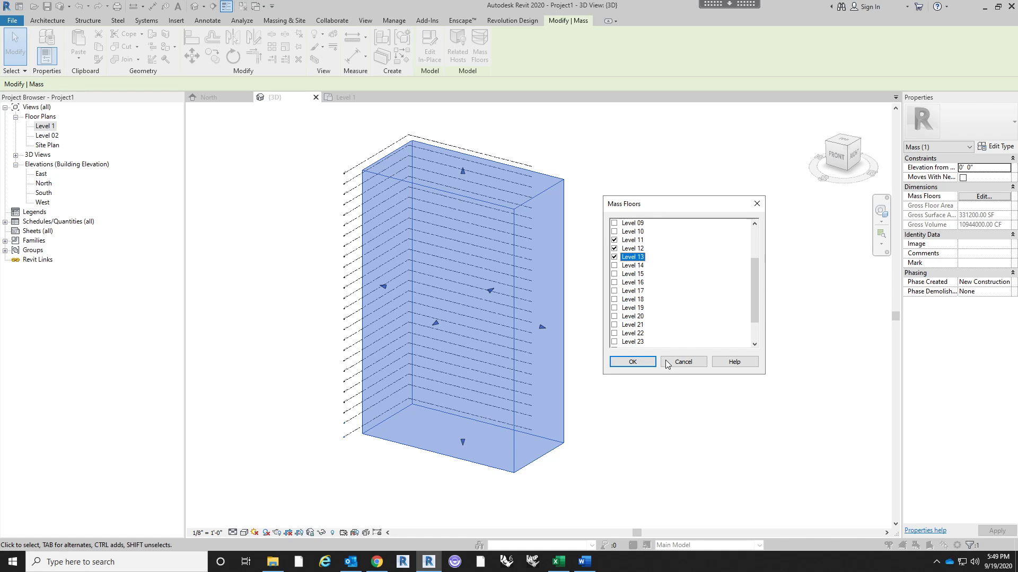
{"action": "left_click", "coordinate": [633, 362]}
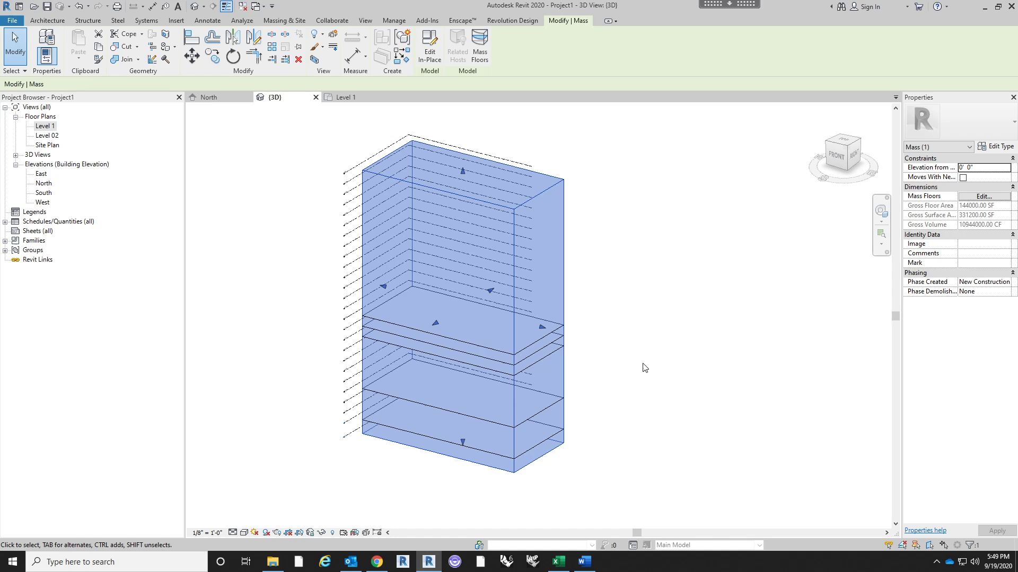
{"action": "left_click", "coordinate": [643, 377]}
{"action": "middle_click_drag", "start_coordinate": [657, 391], "coordinate": [538, 329], "text": "shift"}
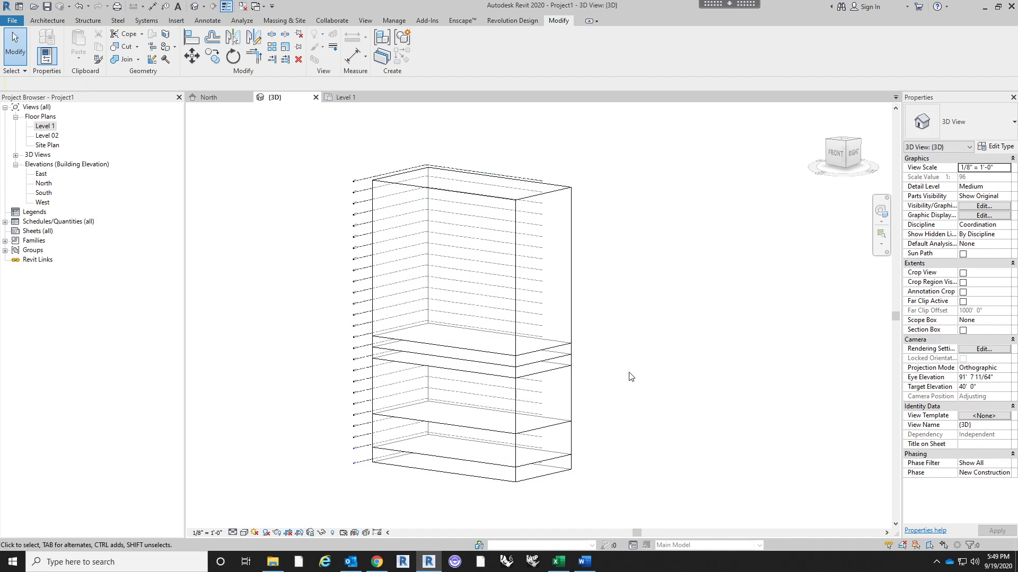
Start Floor by Face and select the tower's mass floors at Level 02, Level 06, Level 11, Level 12 and Level 13.
{"action": "middle_click_drag", "start_coordinate": [630, 379], "coordinate": [618, 288], "text": "shift"}
{"action": "scroll", "coordinate": [561, 285], "scroll_direction": "up", "scroll_amount": 3}
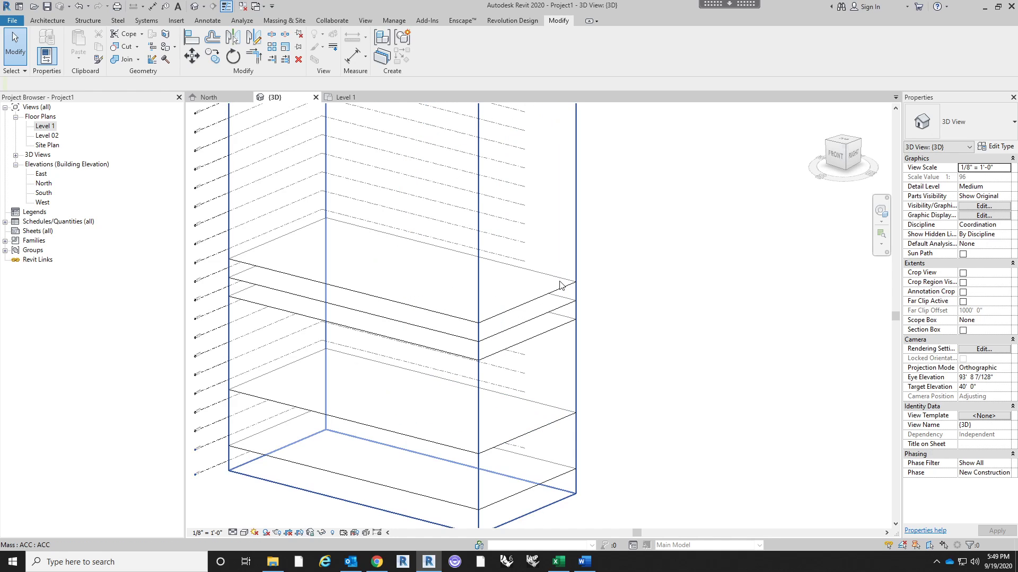
{"action": "scroll", "coordinate": [307, 300], "scroll_direction": "down", "scroll_amount": 5}
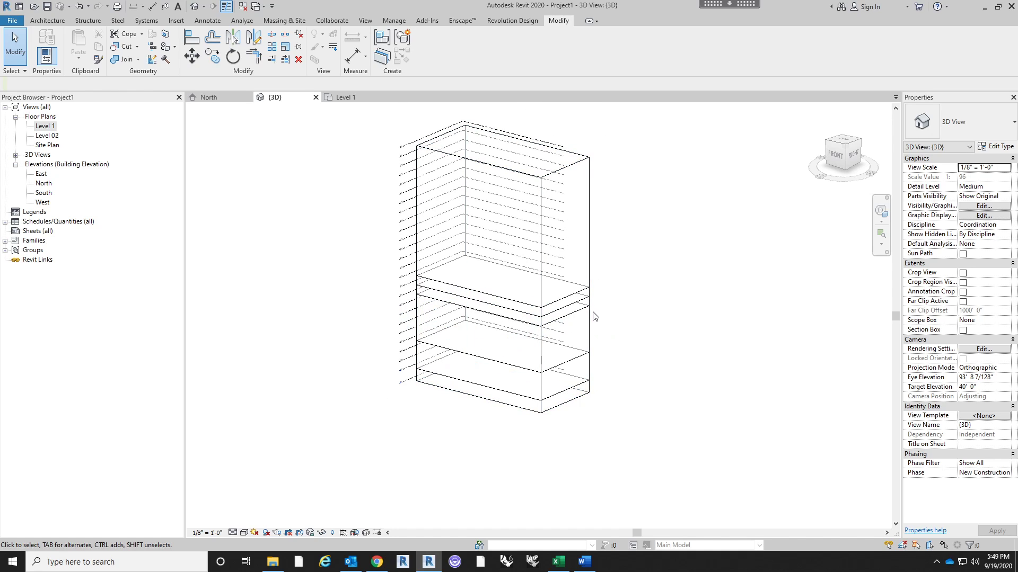
{"action": "scroll", "coordinate": [583, 299], "scroll_direction": "up", "scroll_amount": 1}
{"action": "scroll", "coordinate": [580, 297], "scroll_direction": "up", "scroll_amount": 1}
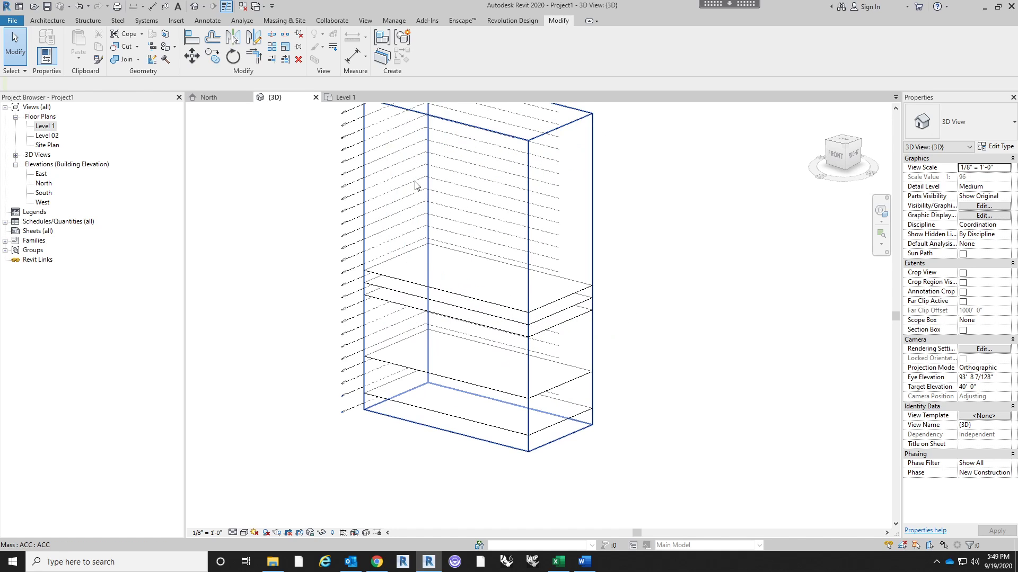
{"action": "left_click", "coordinate": [58, 21]}
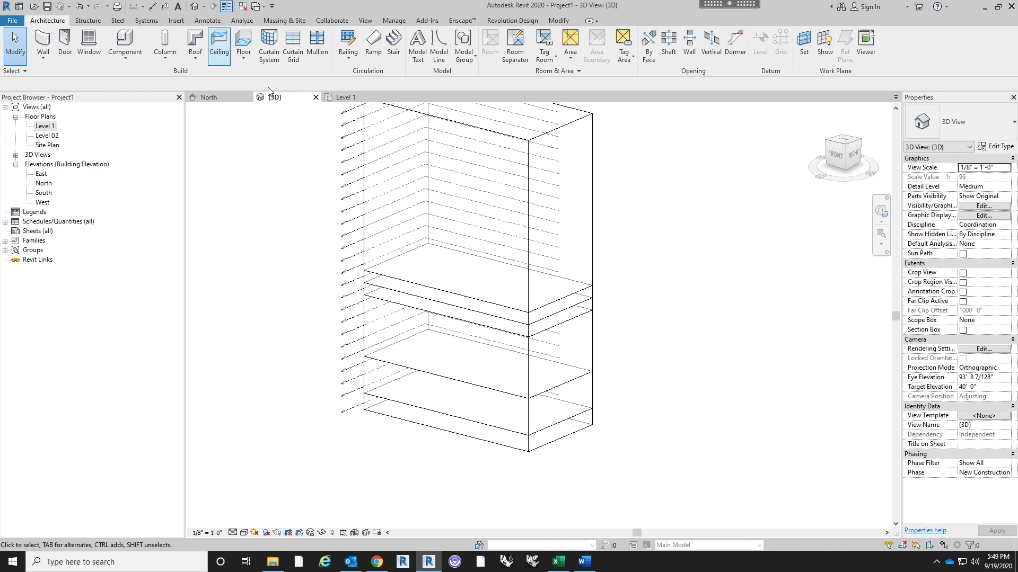
{"action": "left_click", "coordinate": [252, 57]}
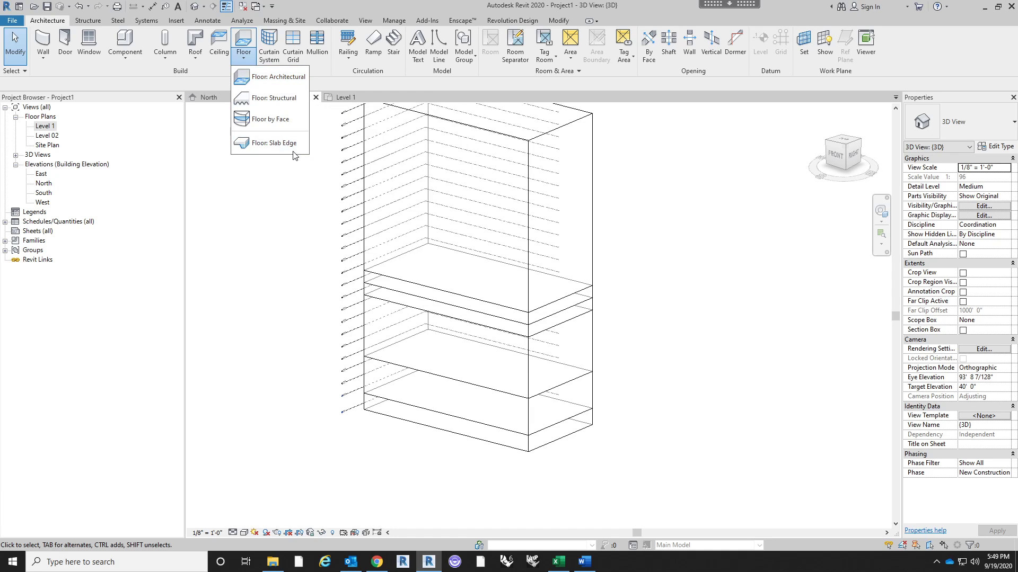
{"action": "left_click", "coordinate": [288, 125]}
{"action": "left_click", "coordinate": [492, 289]}
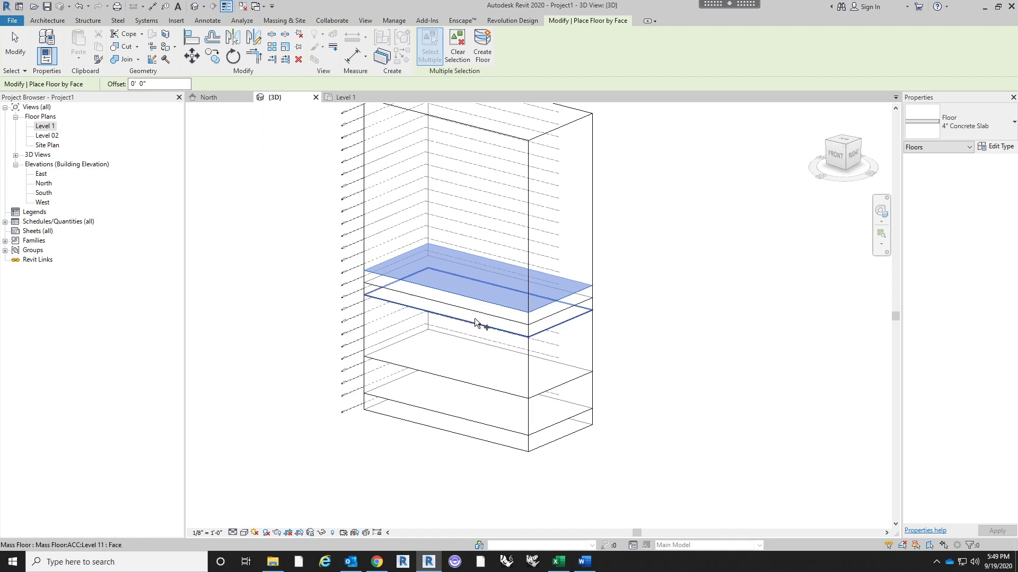
{"action": "left_click", "coordinate": [475, 307]}
{"action": "left_click", "coordinate": [475, 320]}
{"action": "left_click", "coordinate": [485, 390]}
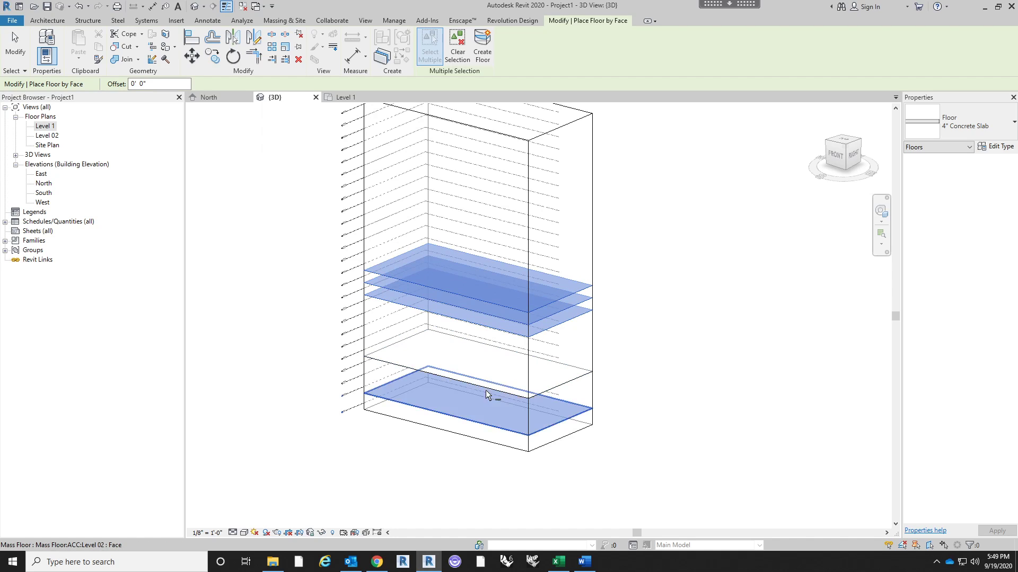
{"action": "left_click", "coordinate": [491, 369]}
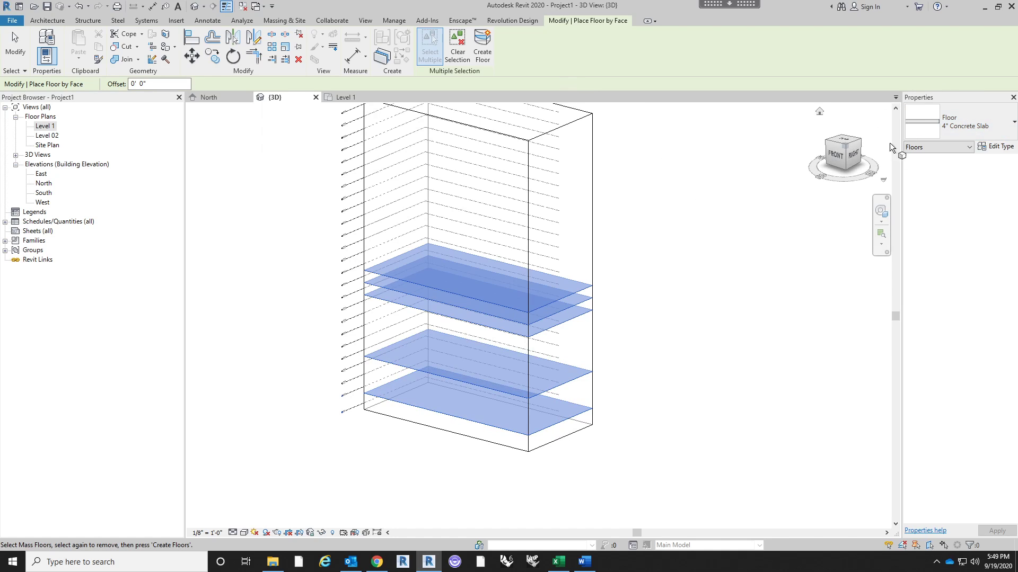
Set the floor type to Generic - 12" and create floors from the selected mass floors.
{"action": "left_click", "coordinate": [974, 133]}
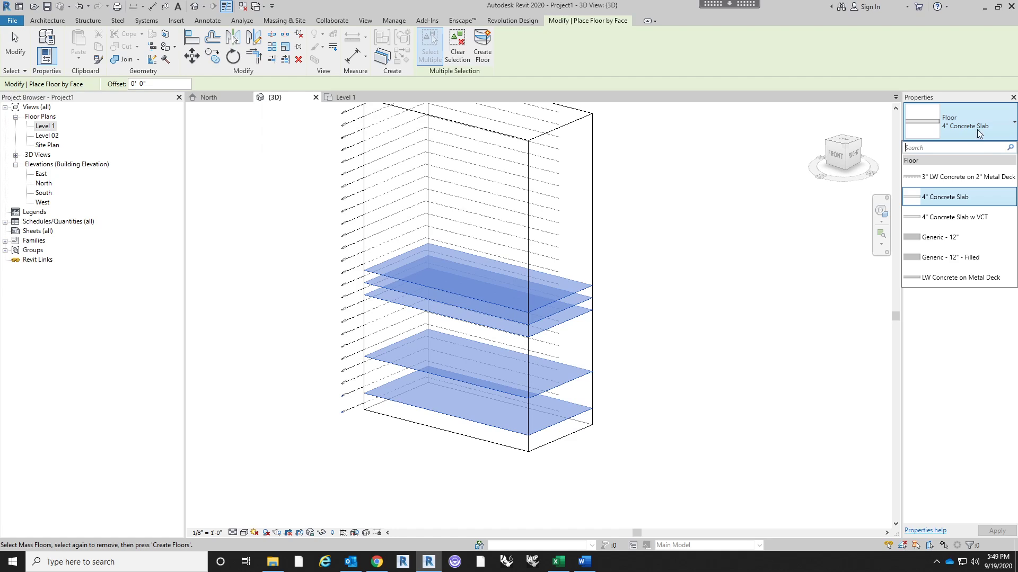
{"action": "left_click", "coordinate": [974, 237]}
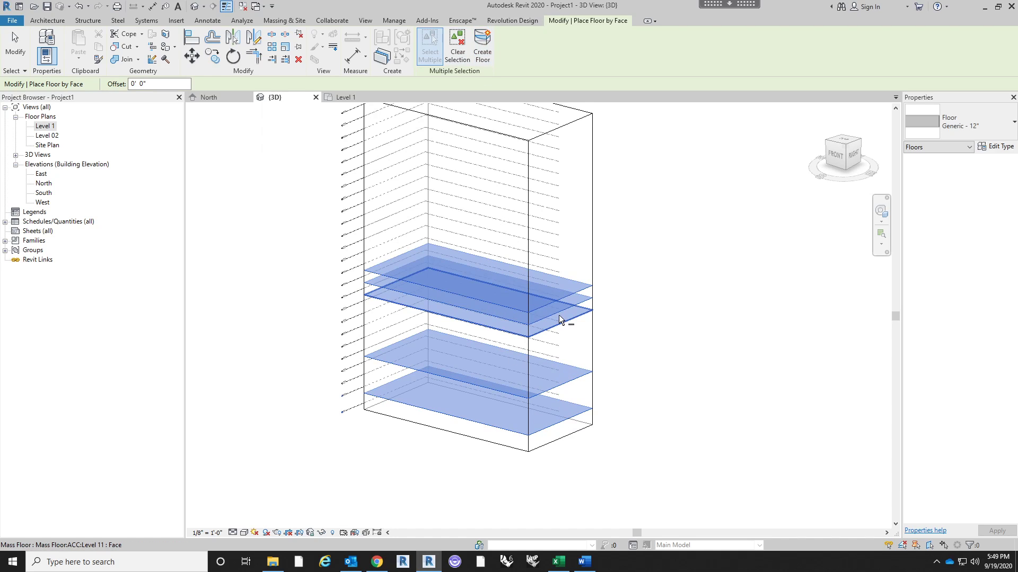
{"action": "left_click", "coordinate": [480, 47]}
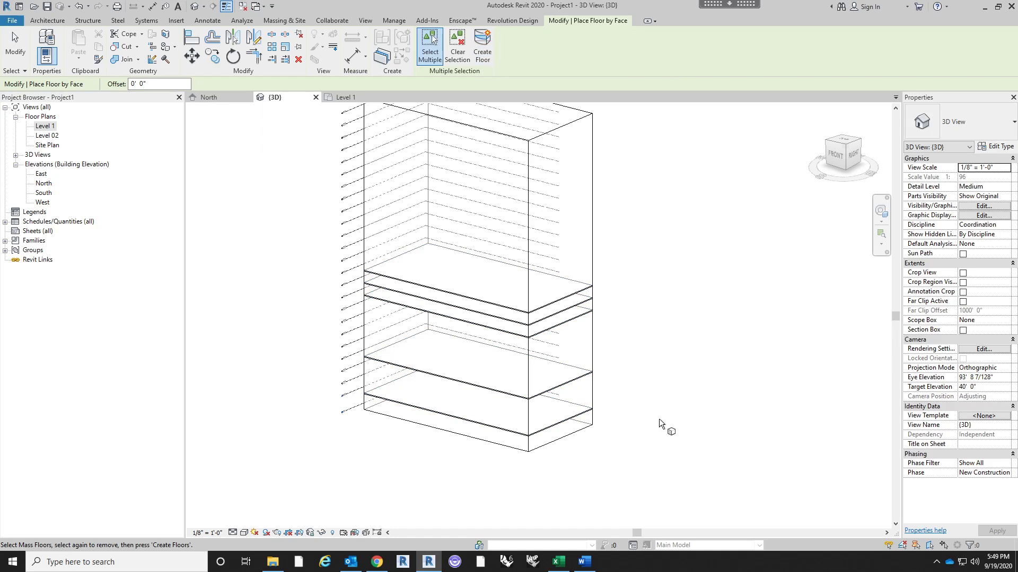
{"action": "key", "text": "Escape"}
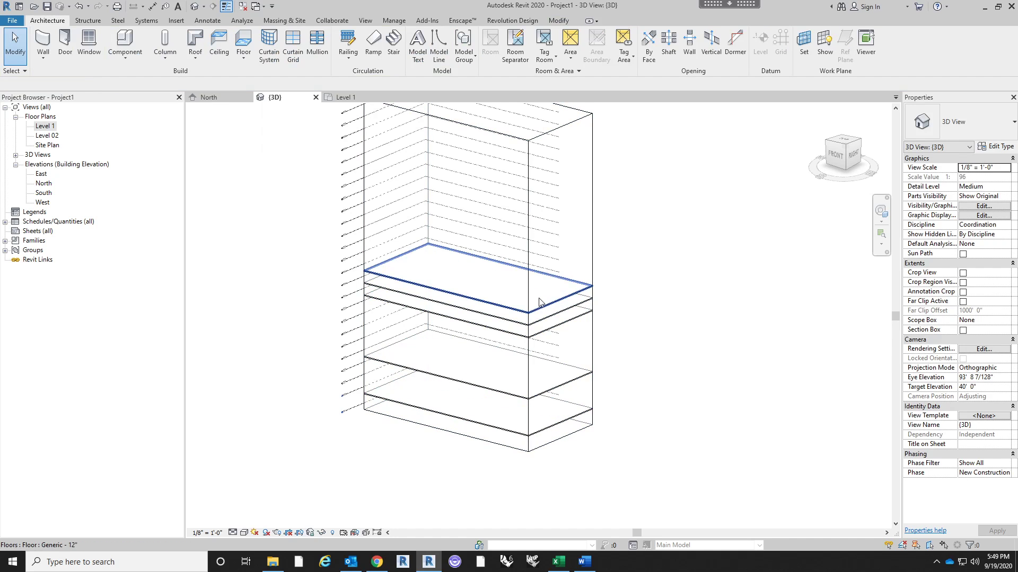
Examine the new floor slabs inside the tower mass from several angles and distances.
{"action": "scroll", "coordinate": [571, 365], "scroll_direction": "up", "scroll_amount": 1}
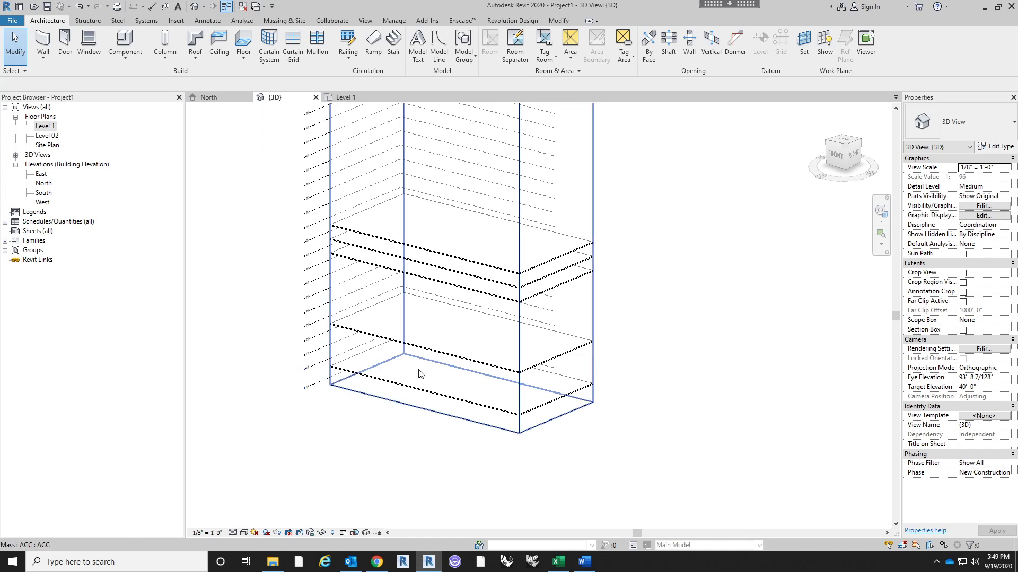
{"action": "scroll", "coordinate": [599, 411], "scroll_direction": "down", "scroll_amount": 3}
{"action": "middle_click_drag", "start_coordinate": [606, 406], "coordinate": [631, 422], "text": "shift"}
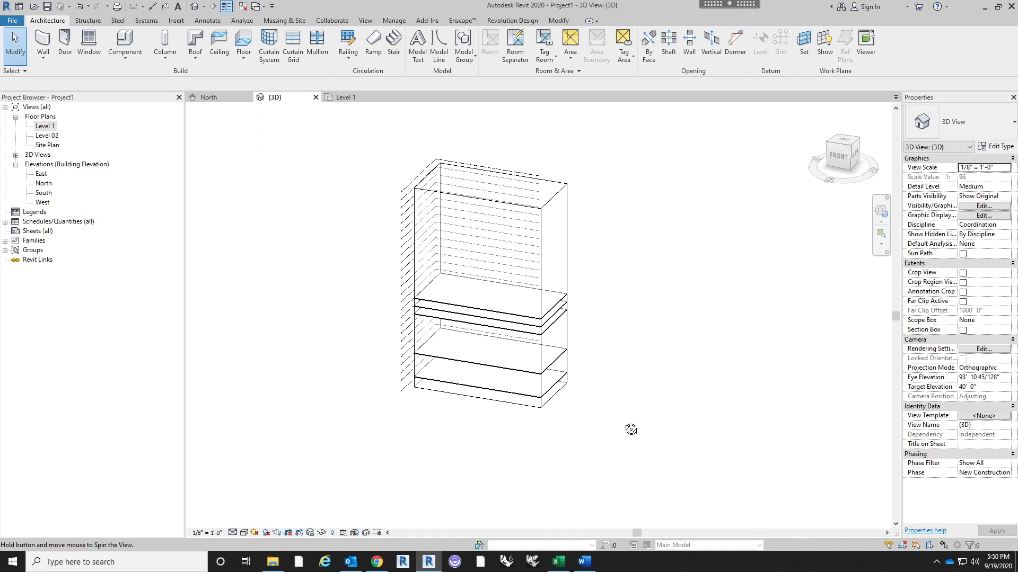
{"action": "middle_click_drag", "start_coordinate": [629, 427], "coordinate": [601, 406], "text": "shift"}
{"action": "scroll", "coordinate": [600, 406], "scroll_direction": "up", "scroll_amount": 2}
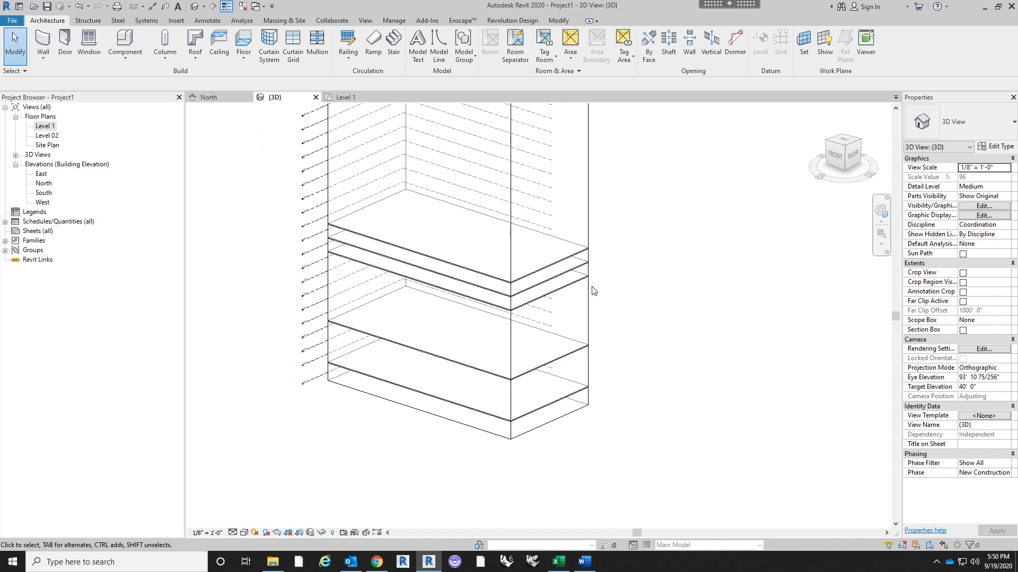
{"action": "scroll", "coordinate": [599, 329], "scroll_direction": "down", "scroll_amount": 2}
{"action": "scroll", "coordinate": [524, 352], "scroll_direction": "up", "scroll_amount": 3}
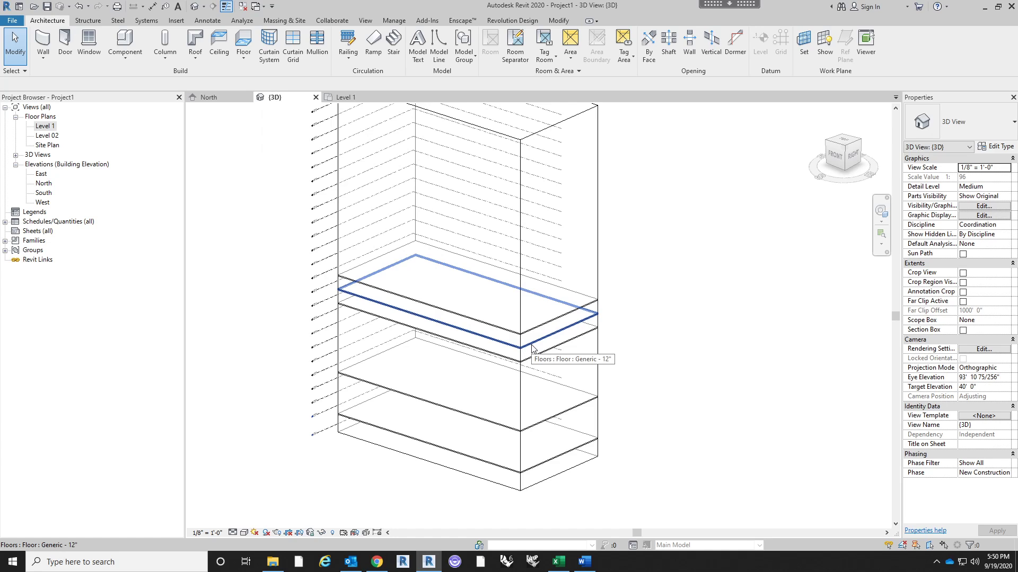
{"action": "scroll", "coordinate": [642, 325], "scroll_direction": "down", "scroll_amount": 2}
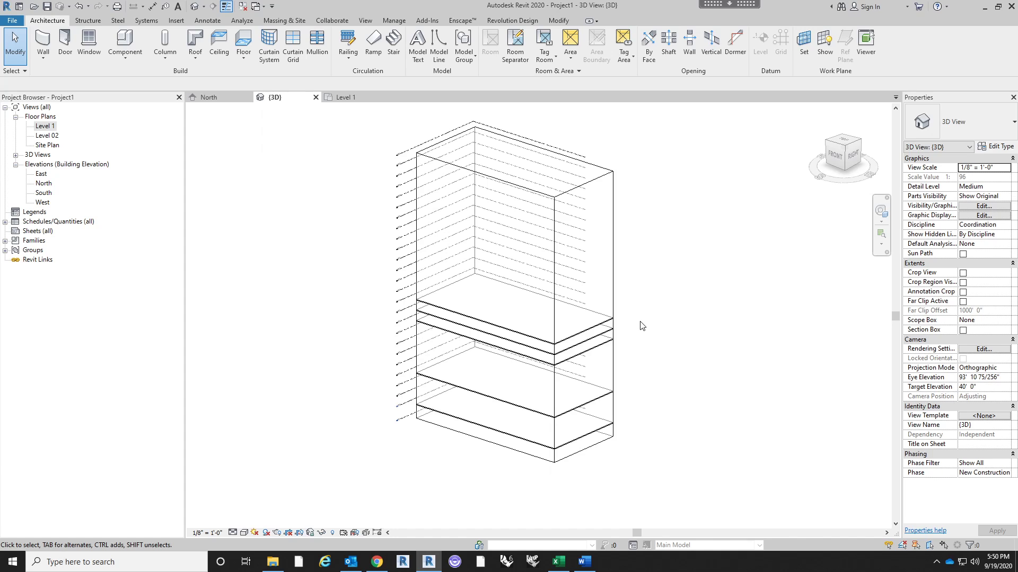
Stretch the tower mass outward along its long side with the end face's shape handle.
{"action": "left_click", "coordinate": [616, 289]}
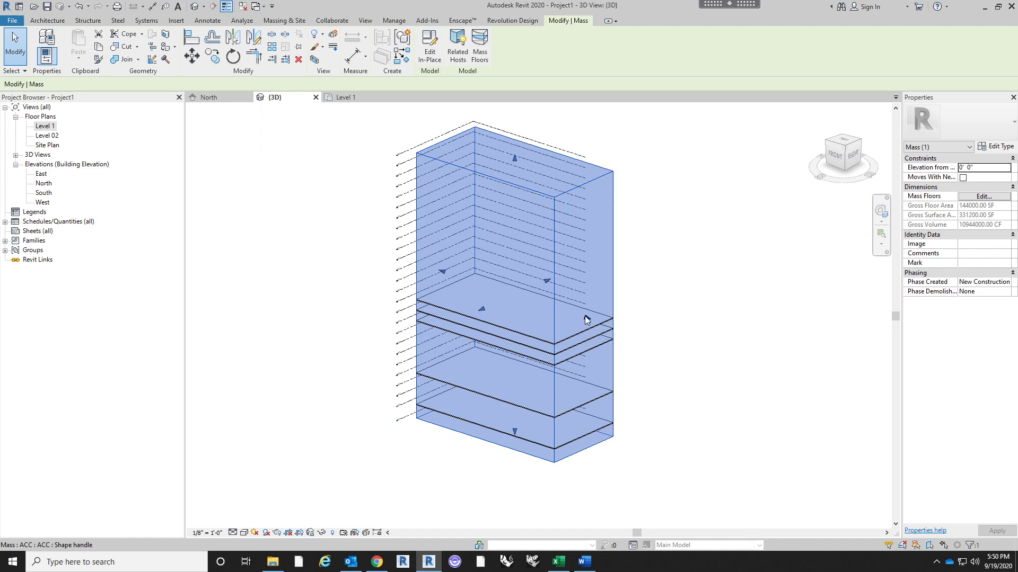
{"action": "left_click_drag", "start_coordinate": [587, 318], "coordinate": [634, 325]}
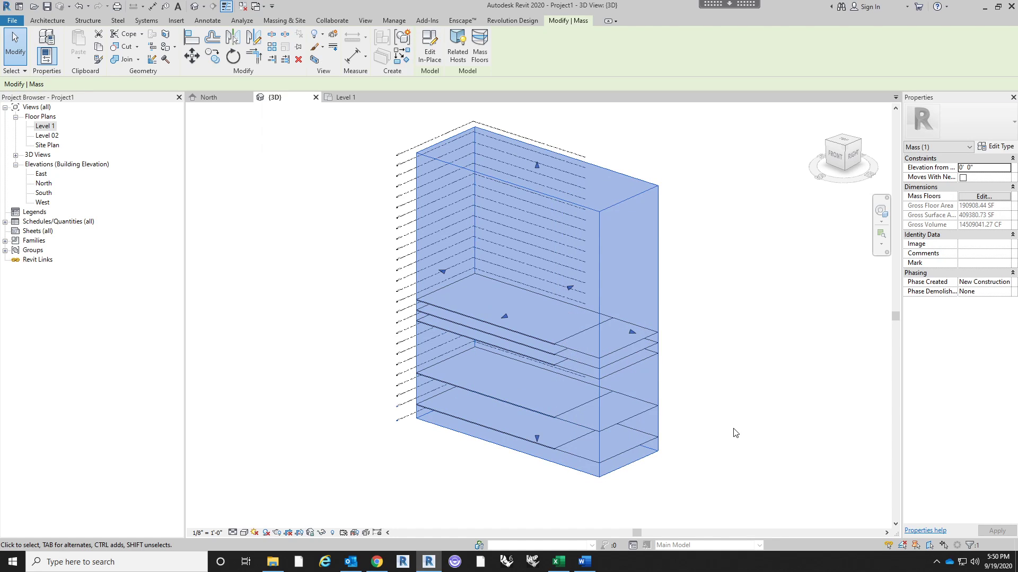
{"action": "left_click", "coordinate": [732, 431]}
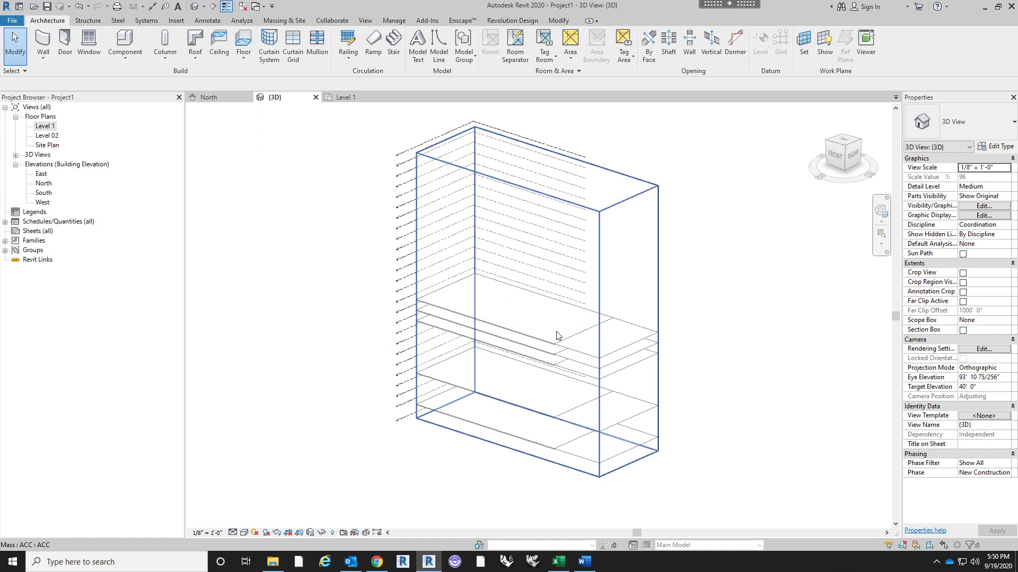
Try updating the Level 13 floor to the stretched mass face, and undo the update together with the stretch.
{"action": "left_click", "coordinate": [553, 347]}
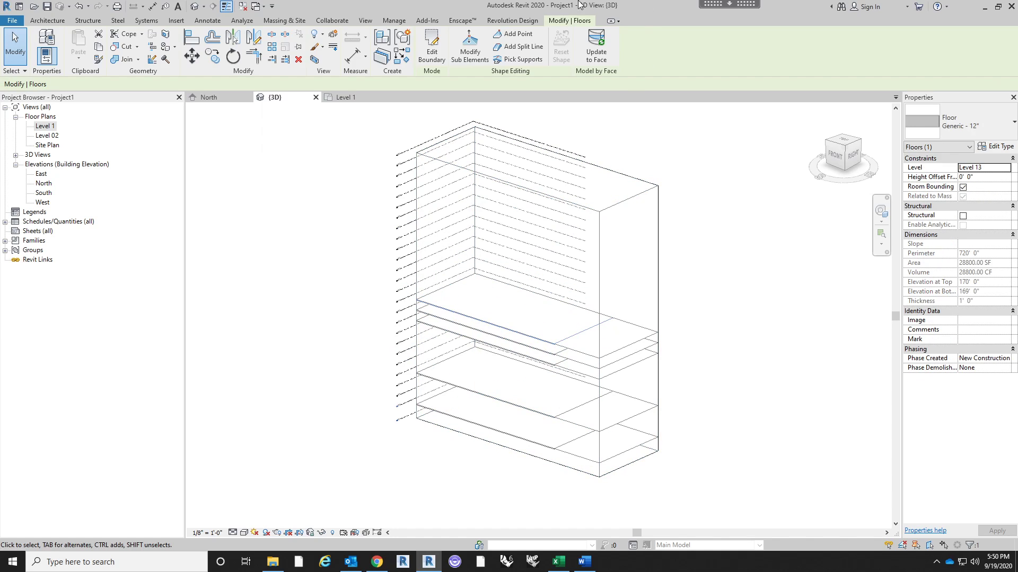
{"action": "left_click", "coordinate": [596, 42]}
{"action": "left_click", "coordinate": [764, 343]}
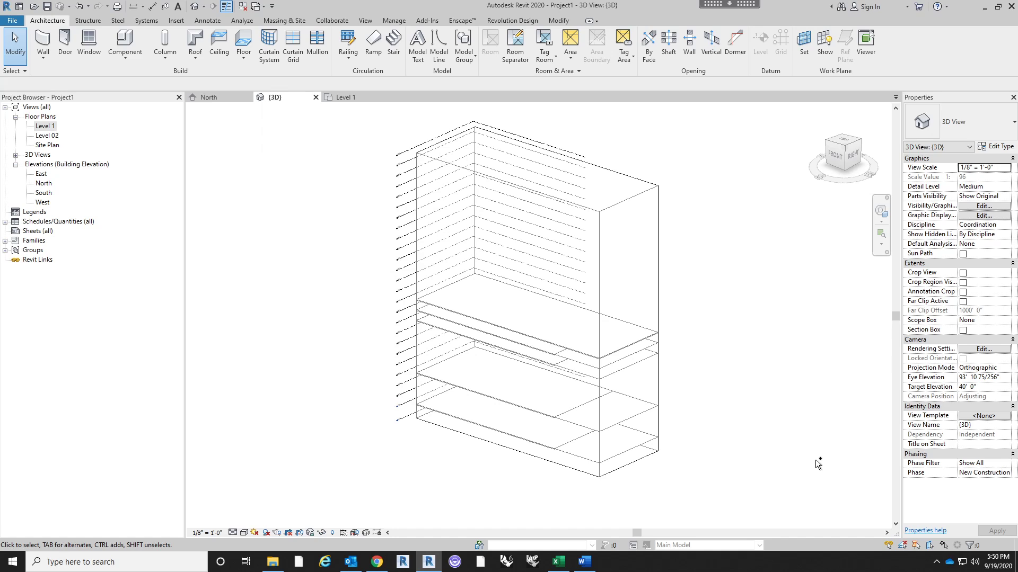
{"action": "key", "text": "ctrl+z"}
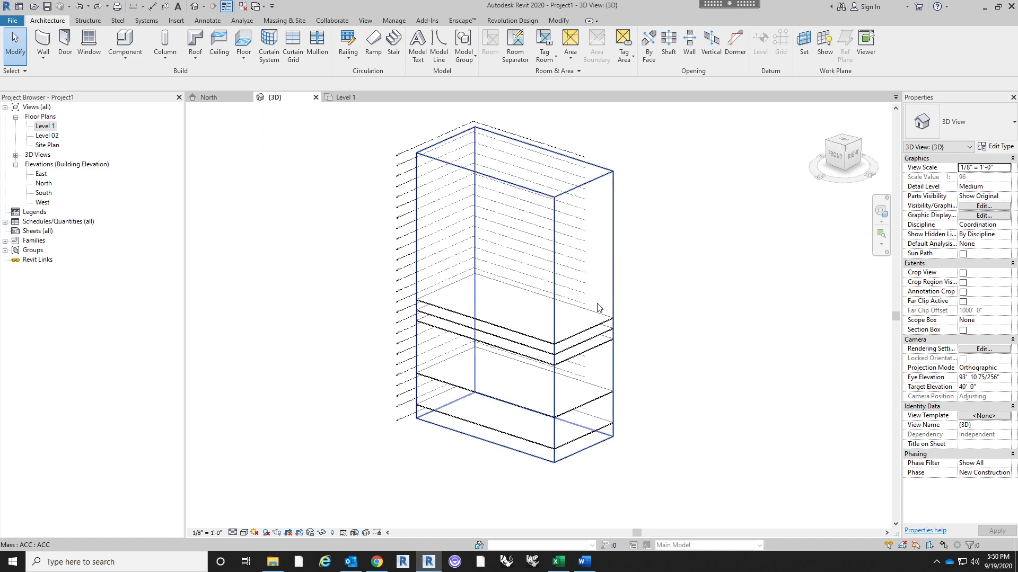
Open the tower mass for in-place editing.
{"action": "left_click", "coordinate": [608, 273]}
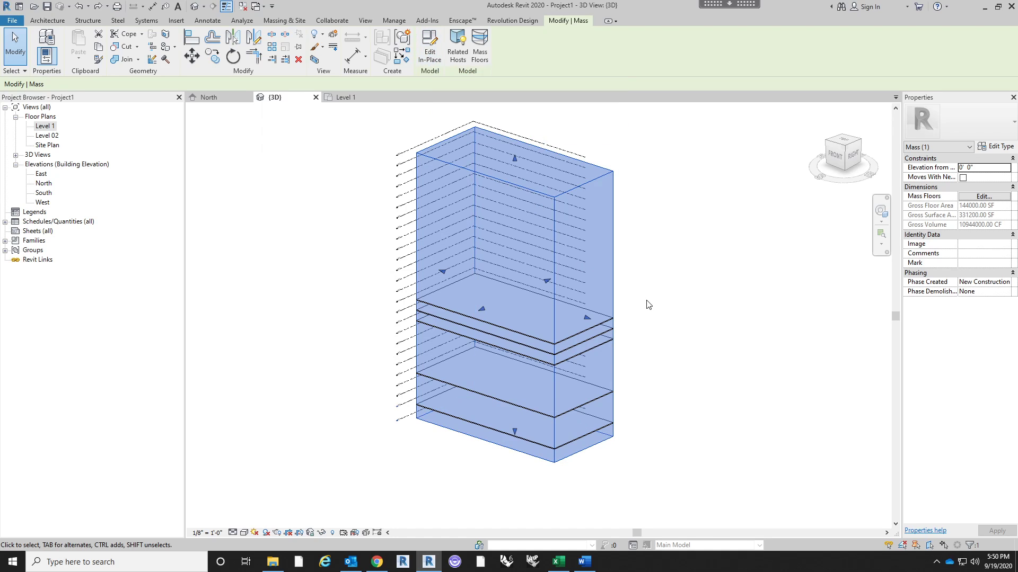
{"action": "left_click", "coordinate": [431, 50]}
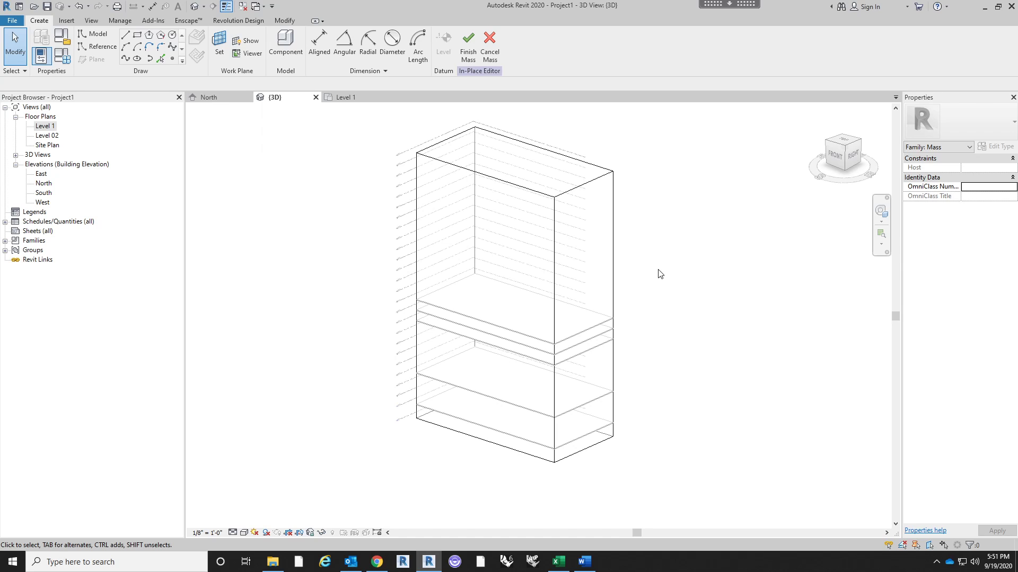
{"action": "middle_click_drag", "start_coordinate": [666, 289], "coordinate": [638, 302]}
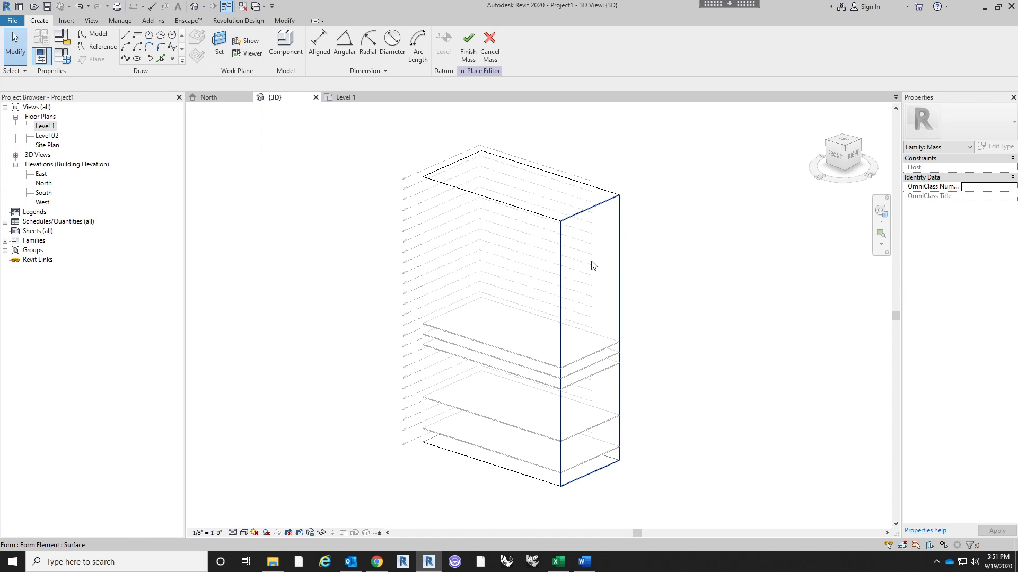
Lengthen the tower form to about 267 feet by moving its end face outward along the long side.
{"action": "key", "text": "Tab"}
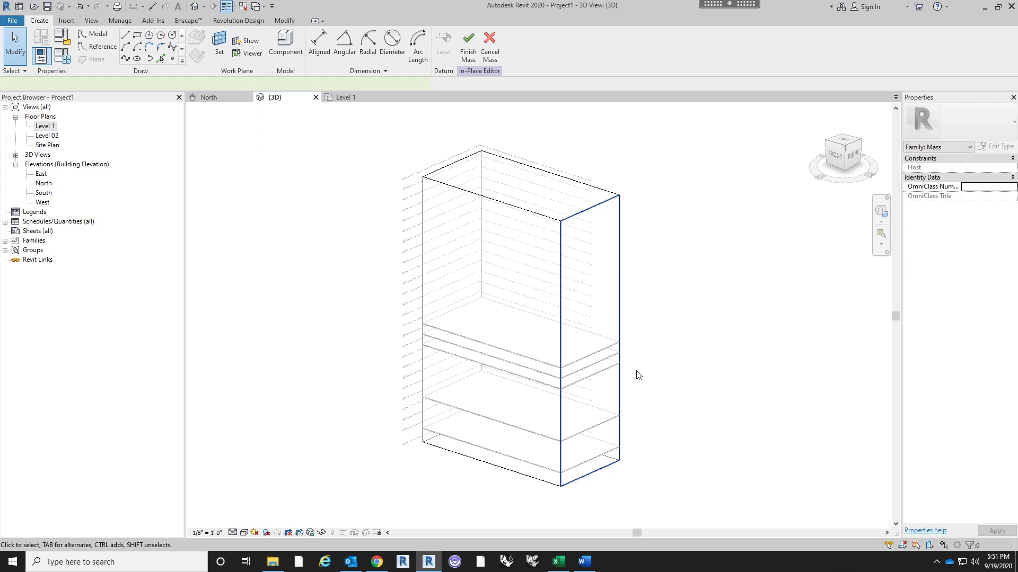
{"action": "left_click", "coordinate": [610, 347]}
{"action": "left_click_drag", "start_coordinate": [618, 349], "coordinate": [623, 353]}
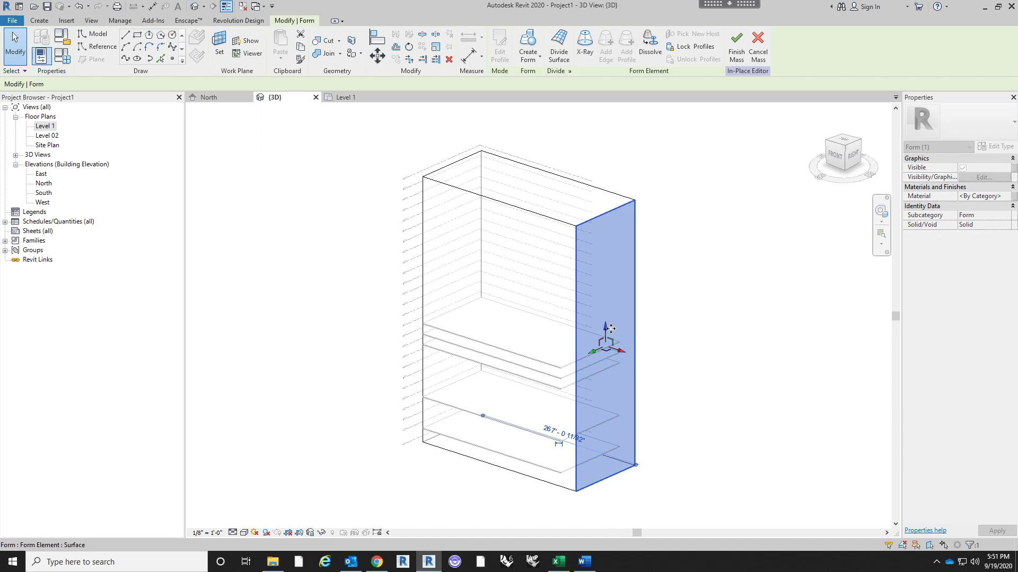
Try raising the form's end face vertically to skew the tower, and undo that move.
{"action": "left_click", "coordinate": [602, 293]}
{"action": "left_click_drag", "start_coordinate": [602, 292], "coordinate": [595, 301]}
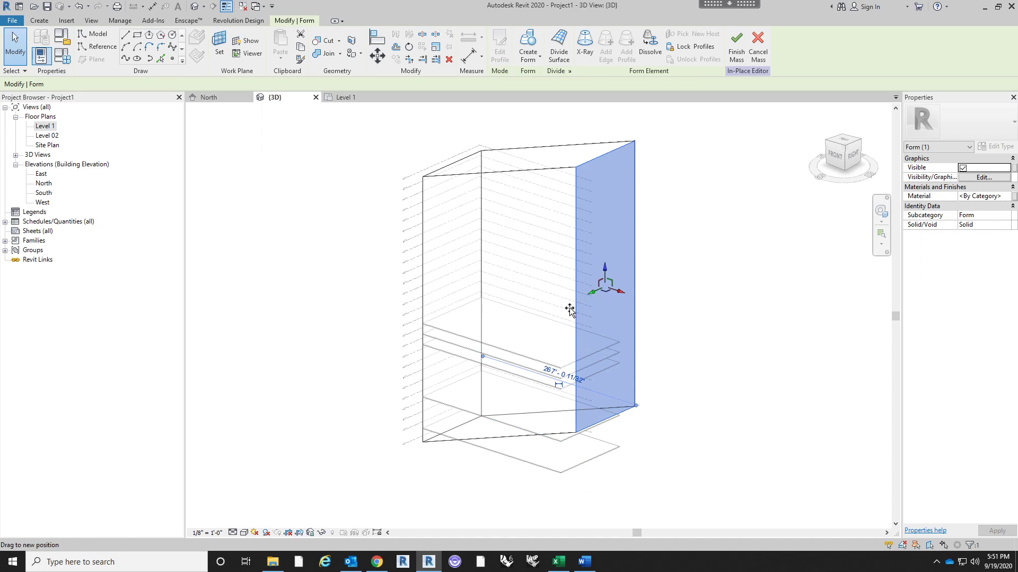
{"action": "middle_click_drag", "start_coordinate": [636, 309], "coordinate": [673, 306], "text": "shift"}
{"action": "left_click", "coordinate": [649, 303]}
{"action": "left_click", "coordinate": [649, 304]}
{"action": "middle_click_drag", "start_coordinate": [631, 316], "coordinate": [647, 318], "text": "shift"}
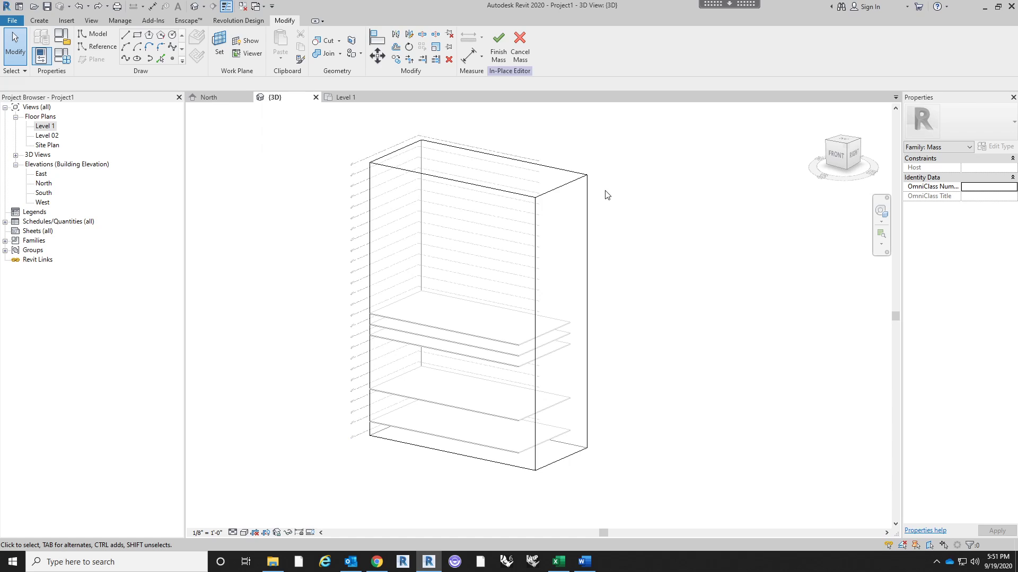
Pull the rear vertical edge of the form's end face outward and upward to distort the tower.
{"action": "left_click", "coordinate": [587, 221]}
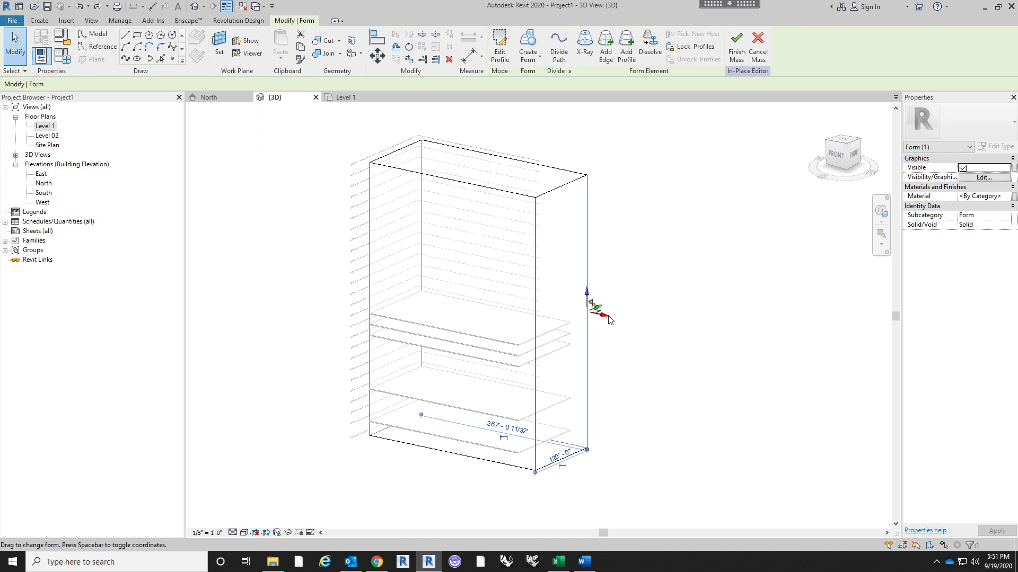
{"action": "left_click_drag", "start_coordinate": [599, 310], "coordinate": [638, 260]}
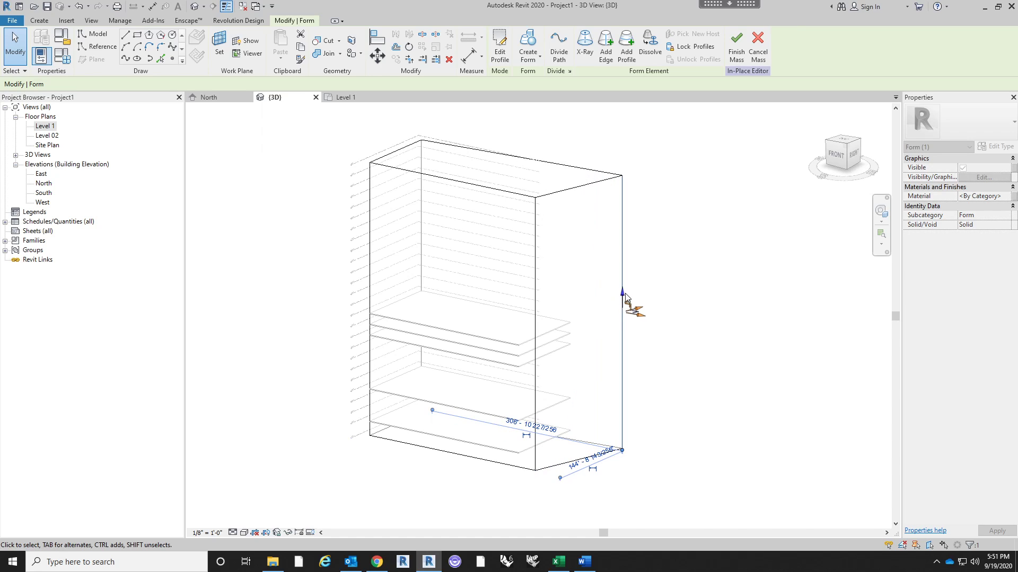
{"action": "left_click", "coordinate": [729, 345]}
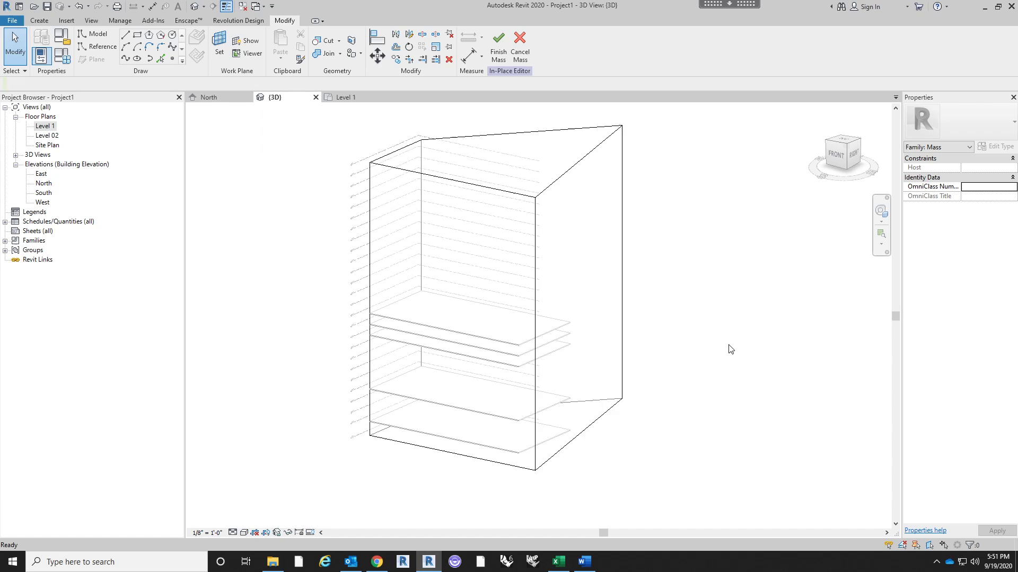
Undo the vertical edge moves and the end face's outward stretch.
{"action": "key", "text": "ctrl+z"}
{"action": "key", "text": "ctrl+z"}
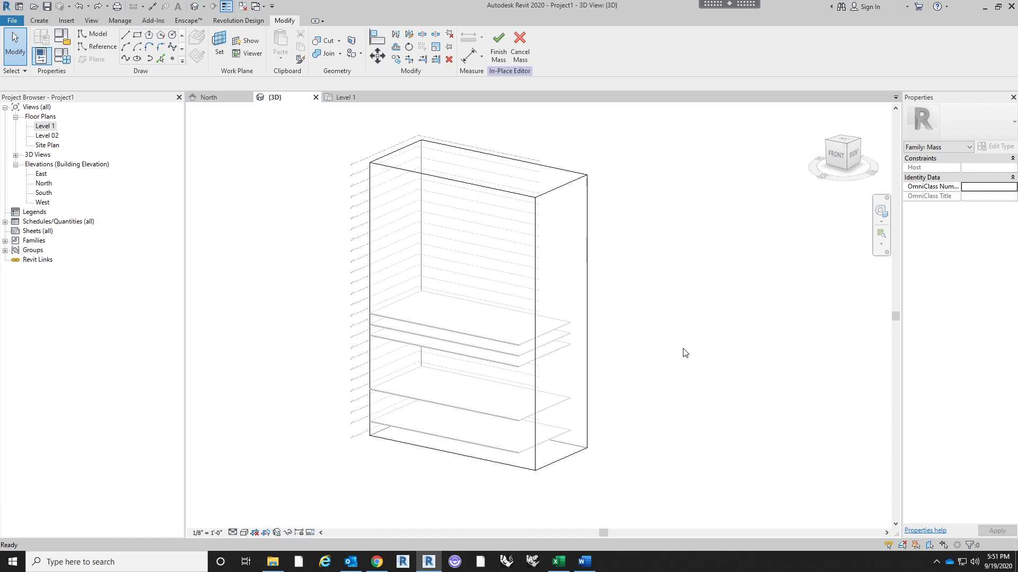
{"action": "key", "text": "ctrl+z"}
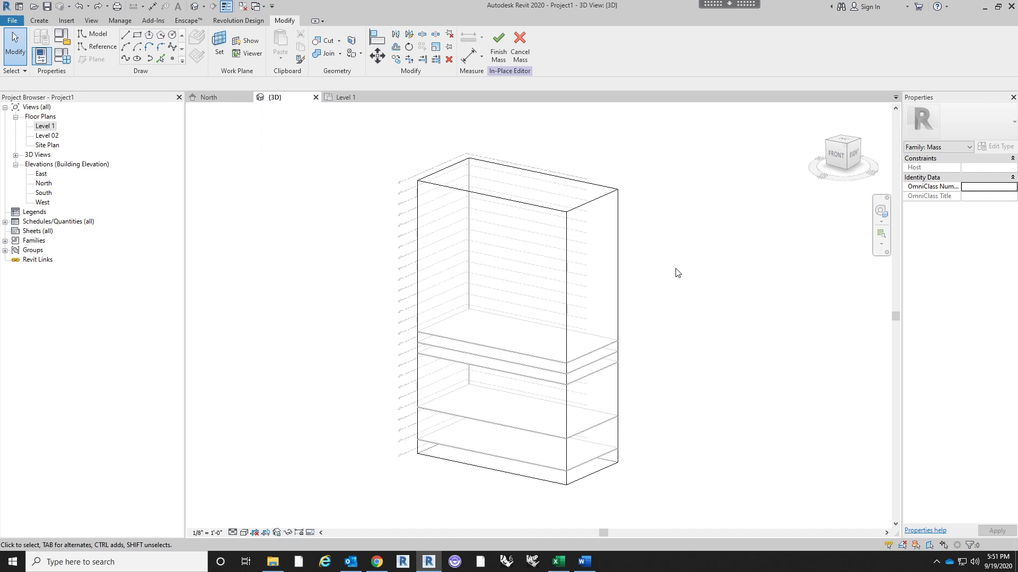
Pull the form's rear upper corner outward and upward to about 290 feet long and 401 feet high, and finish the mass.
{"action": "left_click", "coordinate": [617, 190]}
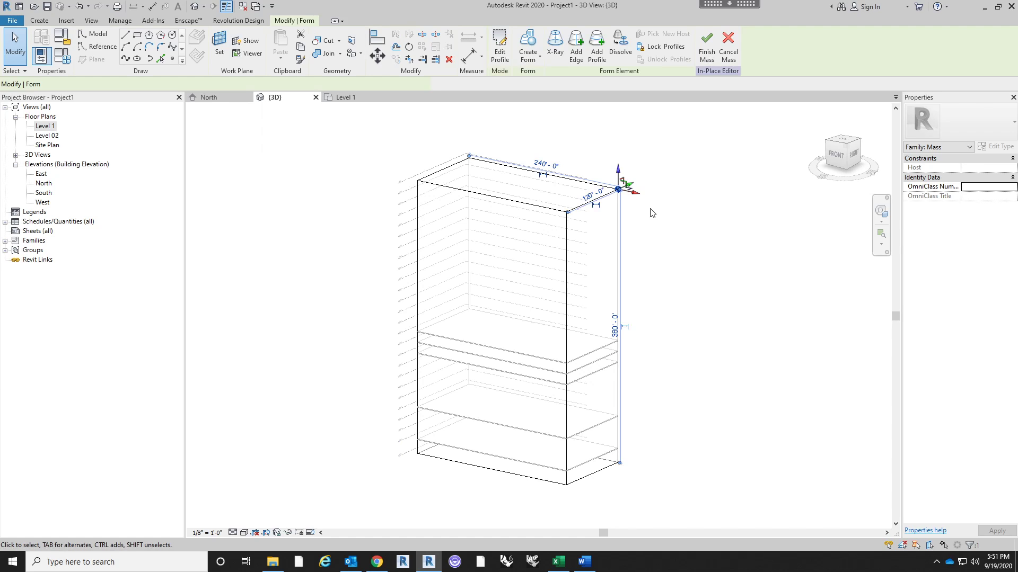
{"action": "left_click_drag", "start_coordinate": [644, 193], "coordinate": [647, 163]}
{"action": "left_click", "coordinate": [688, 286]}
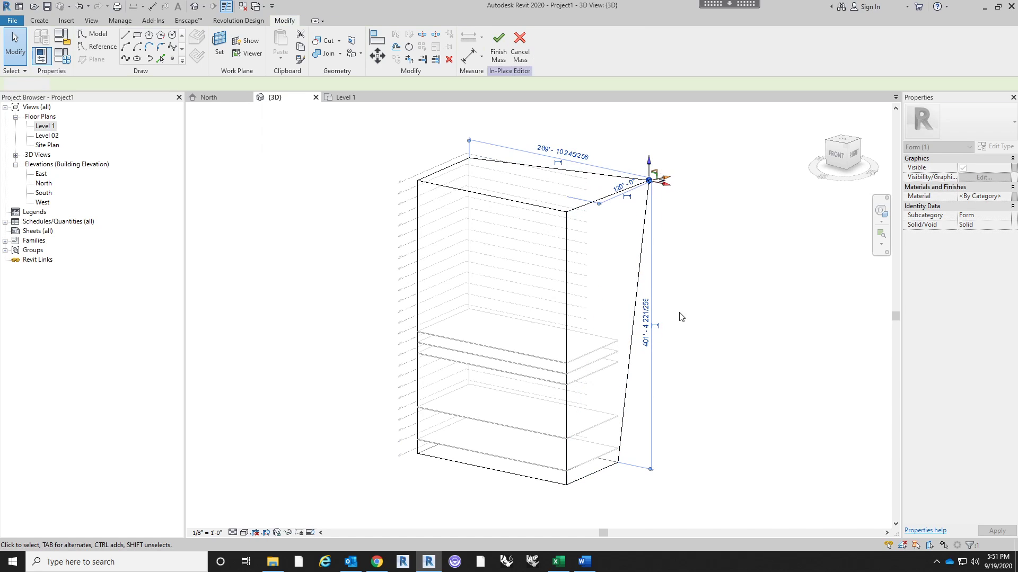
{"action": "middle_click_drag", "start_coordinate": [698, 357], "coordinate": [678, 347], "text": "shift"}
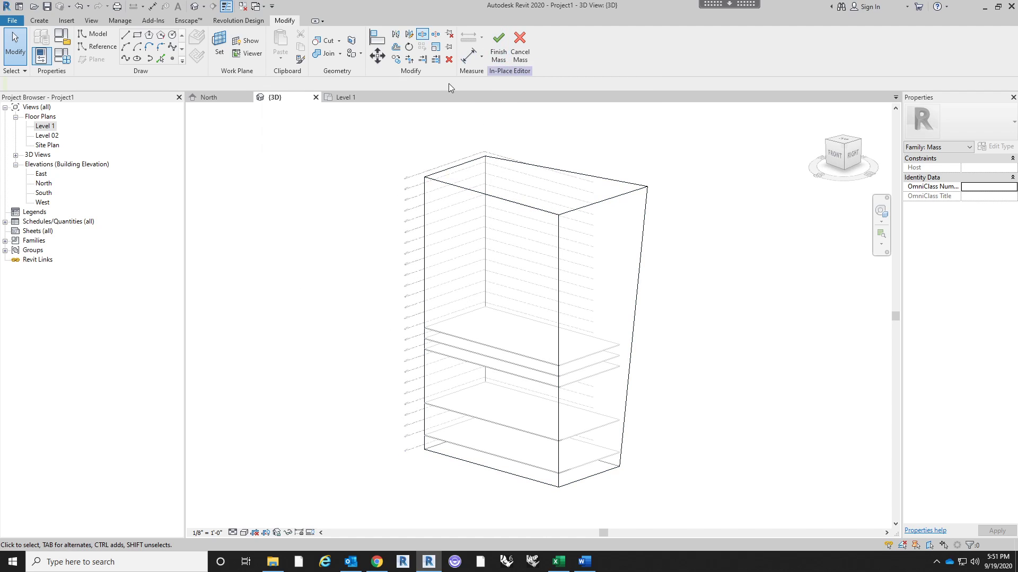
{"action": "left_click", "coordinate": [498, 51]}
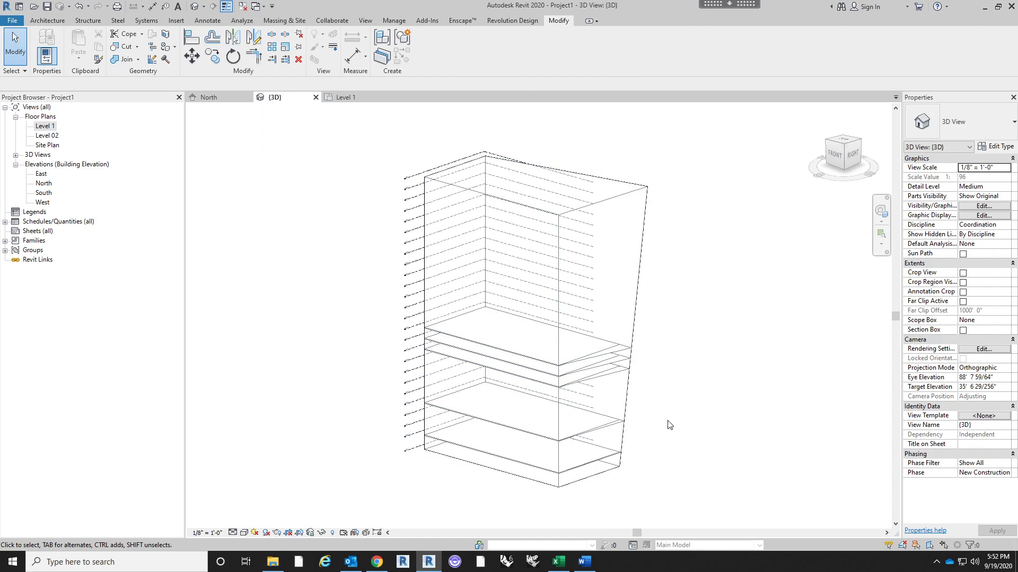
{"action": "middle_click_drag", "start_coordinate": [695, 422], "coordinate": [745, 421], "text": "shift"}
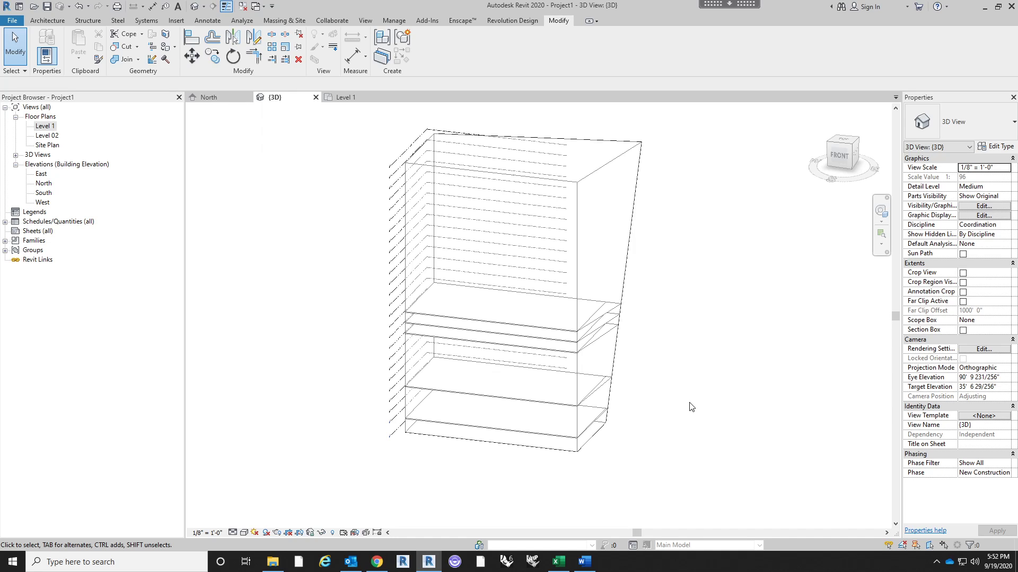
Update the uppermost floor slab to match the reshaped mass face.
{"action": "left_click", "coordinate": [565, 314]}
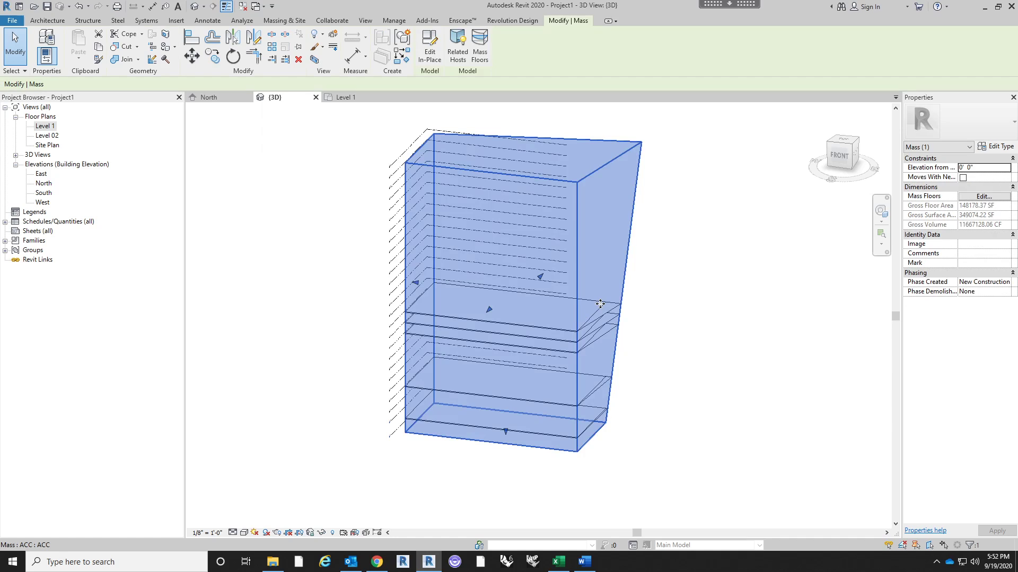
{"action": "key", "text": "Tab"}
{"action": "left_click", "coordinate": [565, 314]}
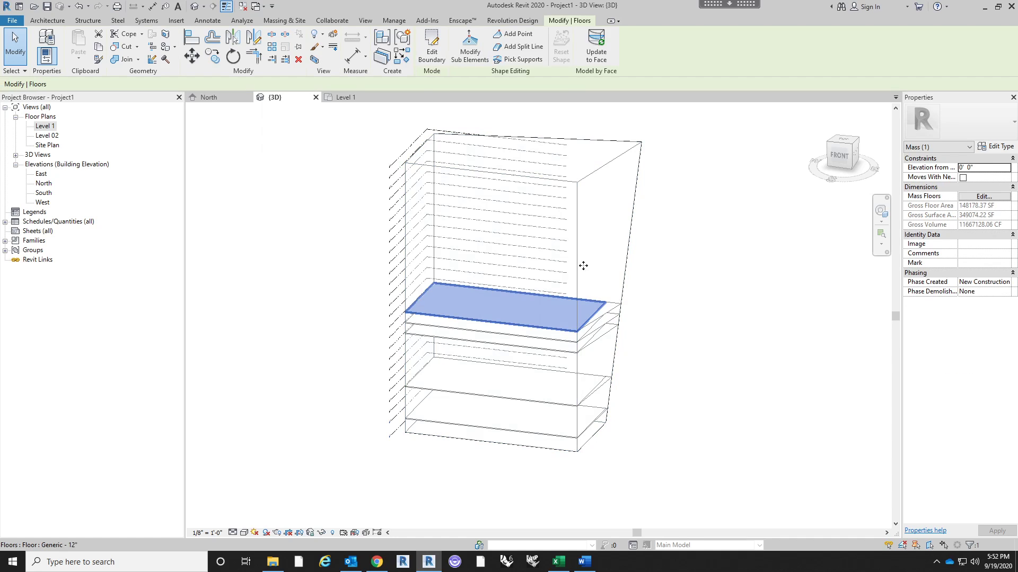
{"action": "left_click", "coordinate": [595, 44]}
{"action": "left_click", "coordinate": [767, 317]}
{"action": "middle_click_drag", "start_coordinate": [682, 354], "coordinate": [689, 496], "text": "shift"}
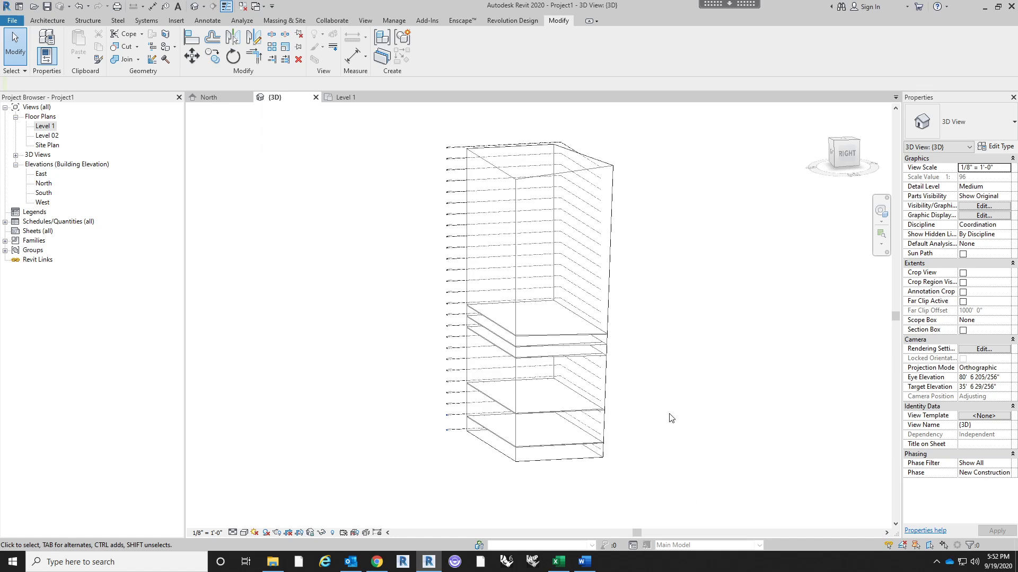
{"action": "middle_click_drag", "start_coordinate": [694, 325], "coordinate": [716, 384], "text": "shift"}
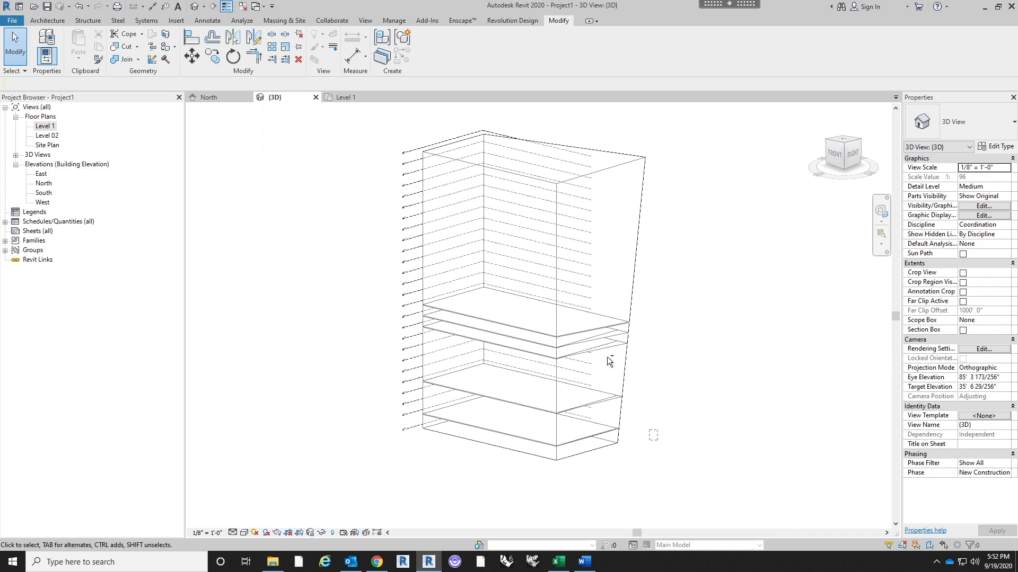
Select the tower's elements, filter the selection to Floors only, and update all the slabs to the mass faces.
{"action": "left_click_drag", "start_coordinate": [609, 358], "coordinate": [598, 403]}
{"action": "left_click", "coordinate": [670, 441]}
{"action": "middle_click_drag", "start_coordinate": [653, 435], "coordinate": [669, 428]}
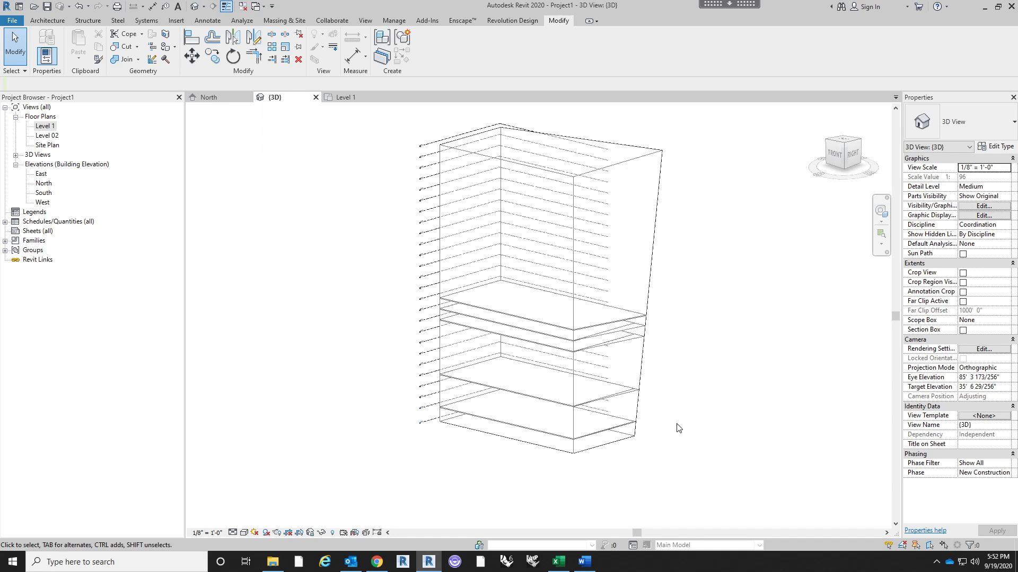
{"action": "left_click_drag", "start_coordinate": [679, 432], "coordinate": [618, 291]}
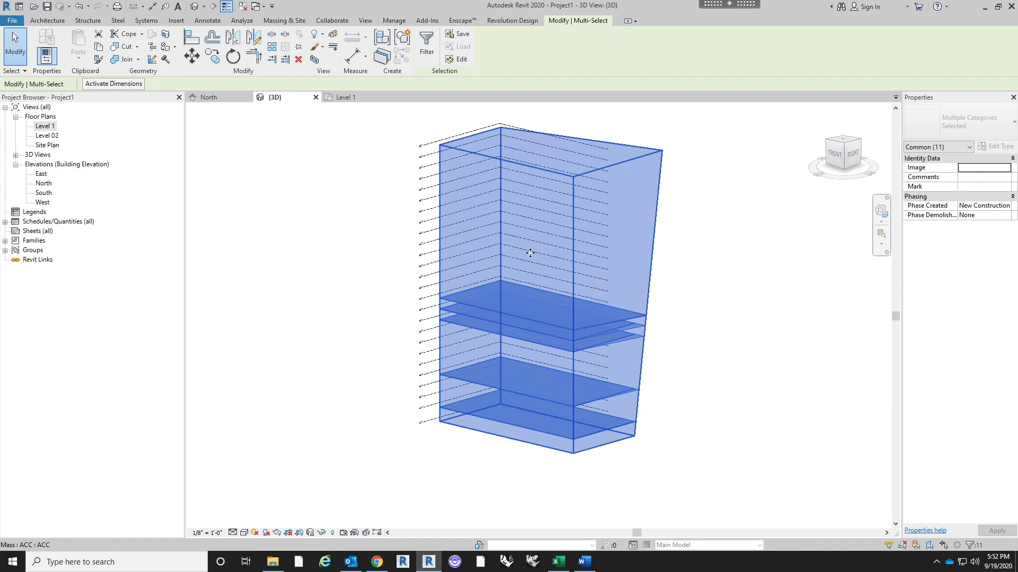
{"action": "left_click", "coordinate": [426, 52]}
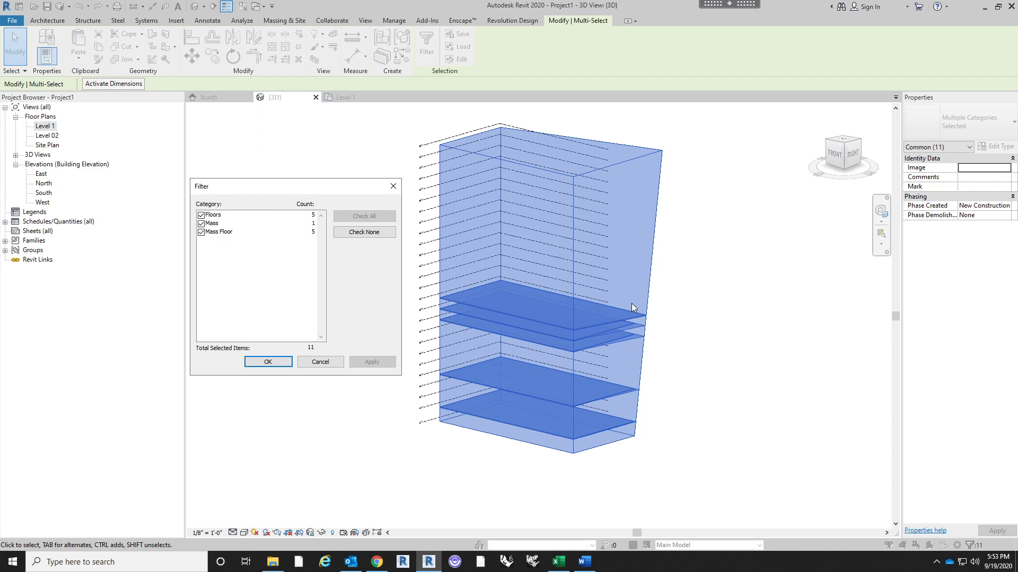
{"action": "left_click", "coordinate": [201, 223]}
{"action": "left_click", "coordinate": [201, 232]}
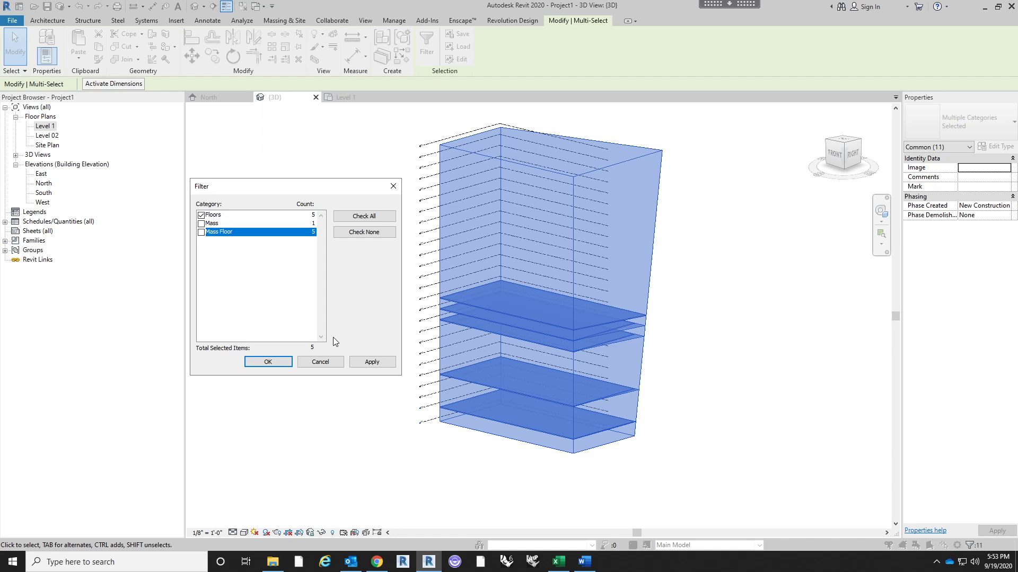
{"action": "left_click", "coordinate": [268, 362]}
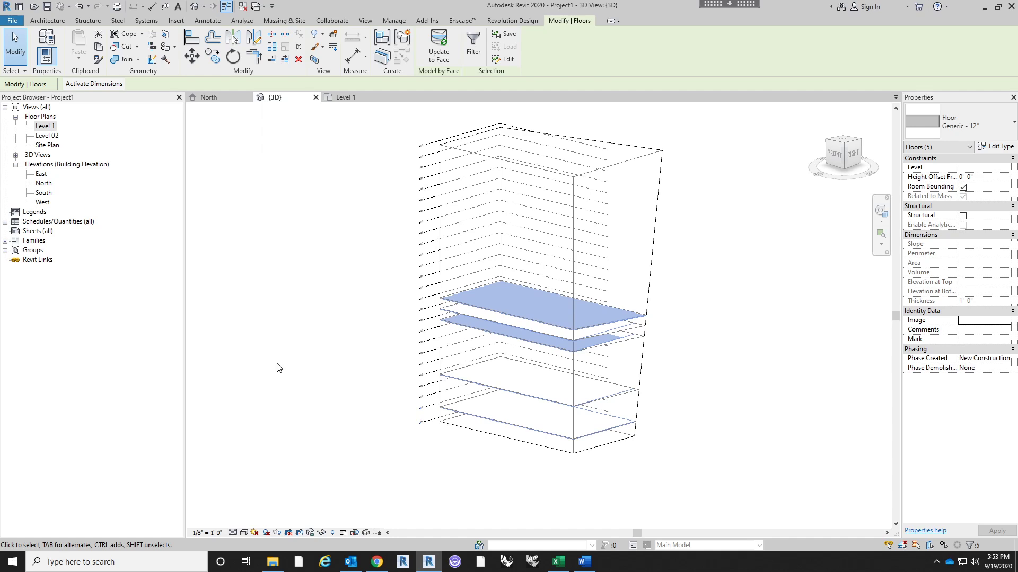
{"action": "left_click", "coordinate": [761, 364]}
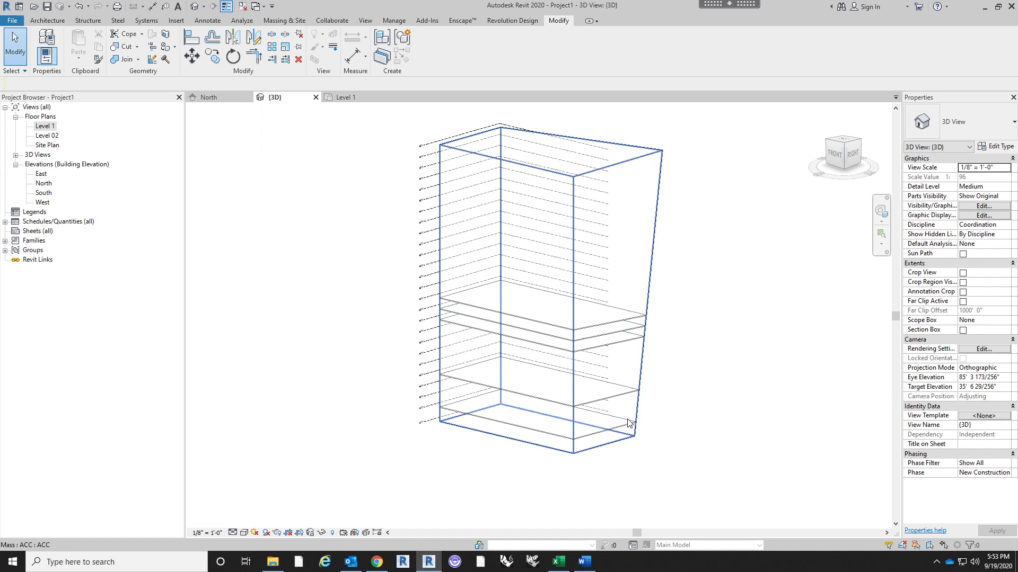
Add mass floors to the tower mass at all levels between Level 02 and Level 26, leaving out ROOF.
{"action": "middle_click_drag", "start_coordinate": [684, 393], "coordinate": [466, 183], "text": "shift"}
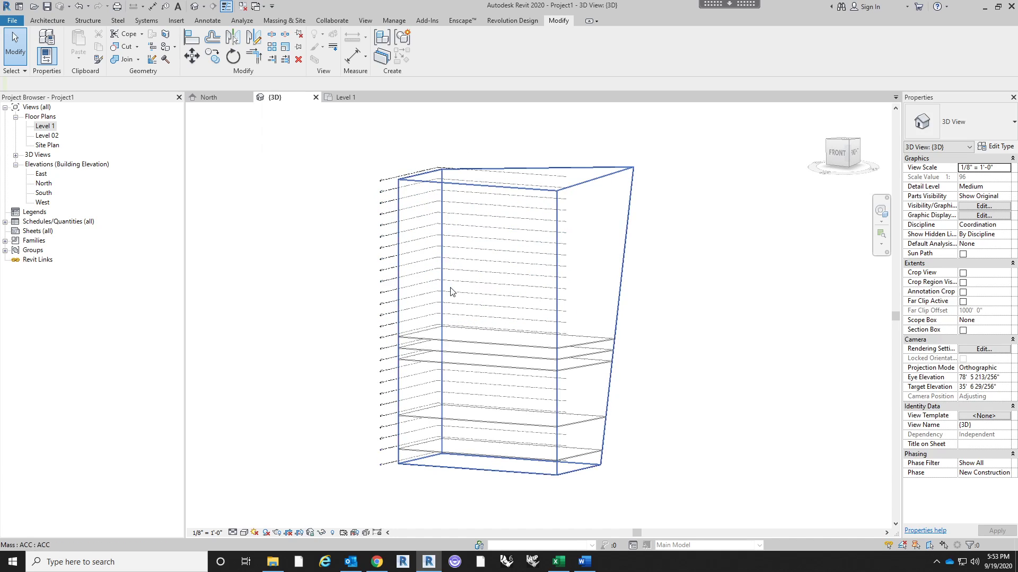
{"action": "left_click", "coordinate": [604, 243]}
{"action": "left_click", "coordinate": [480, 53]}
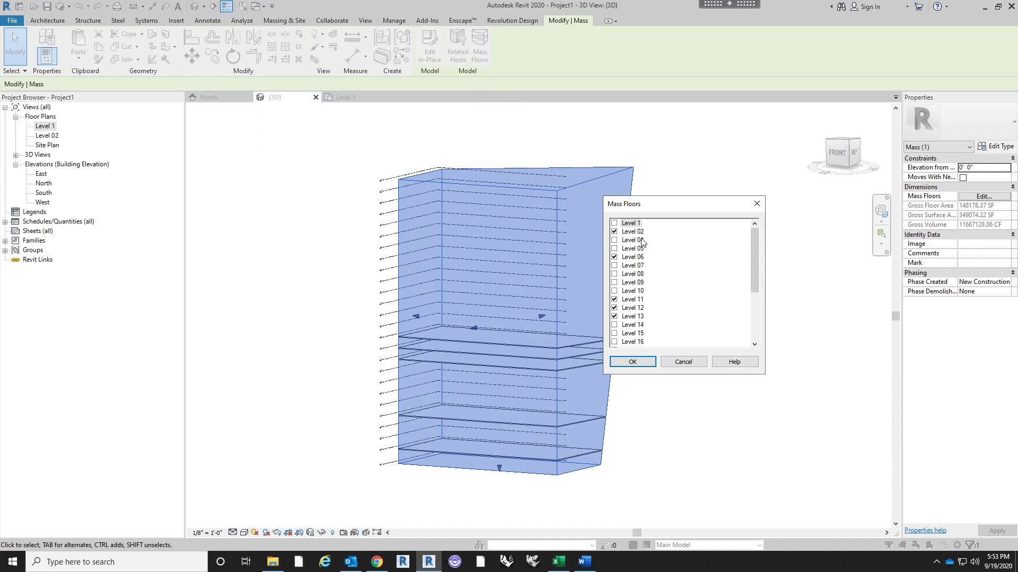
{"action": "left_click", "coordinate": [643, 242]}
{"action": "left_click_drag", "start_coordinate": [750, 242], "coordinate": [750, 291]}
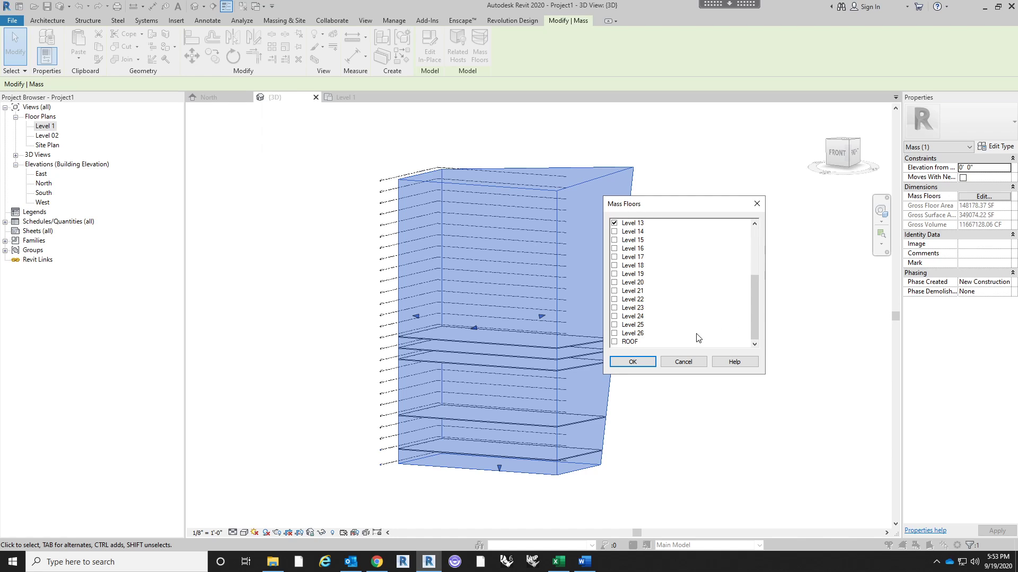
{"action": "left_click", "coordinate": [641, 333], "text": "shift"}
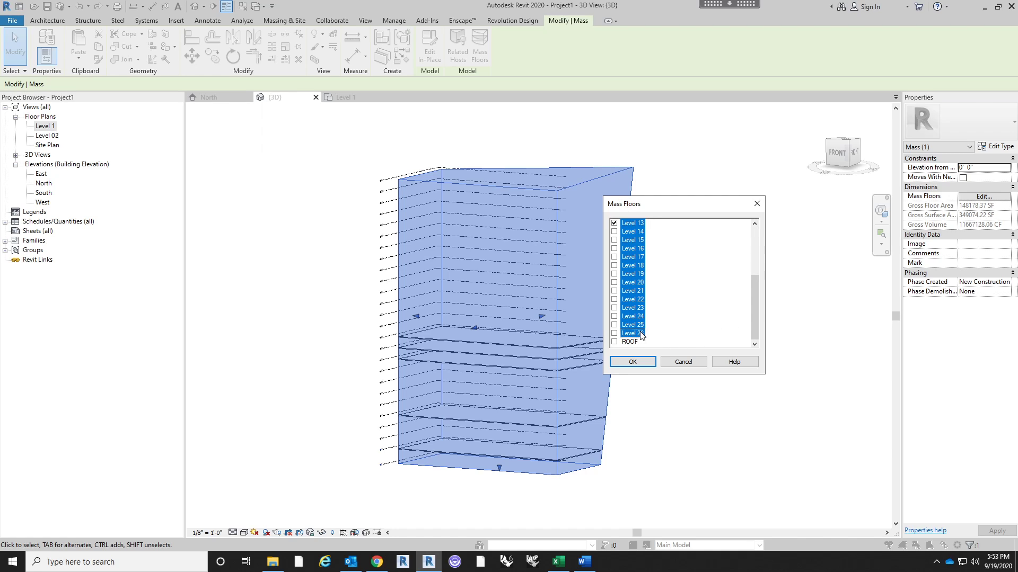
{"action": "left_click", "coordinate": [632, 362]}
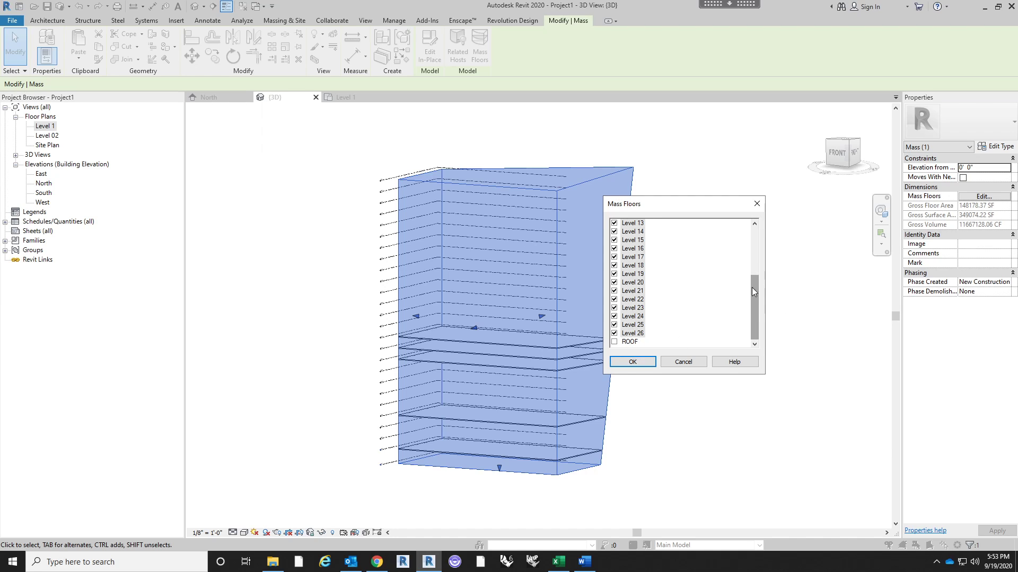
{"action": "left_click", "coordinate": [638, 365]}
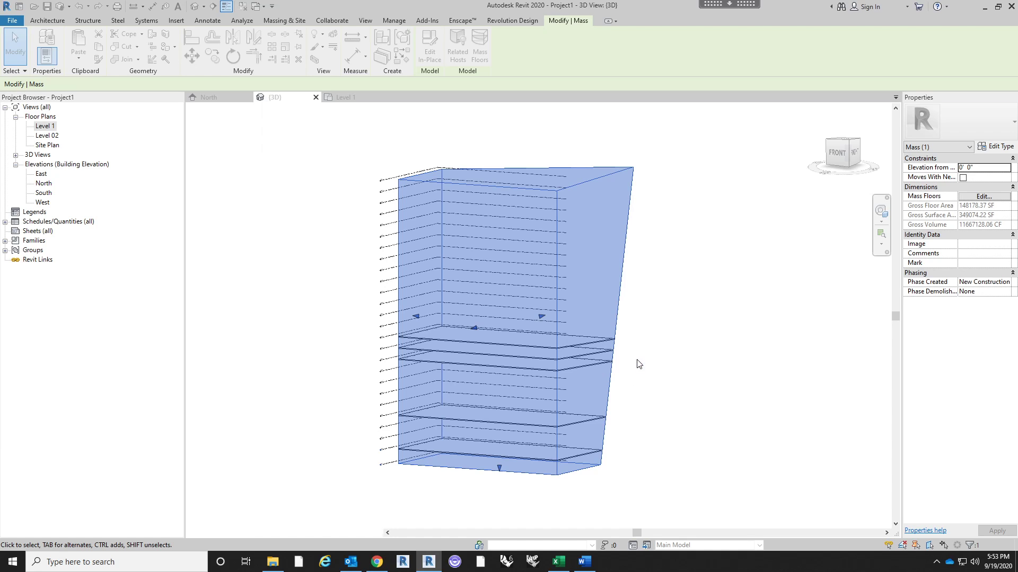
{"action": "left_click", "coordinate": [711, 321]}
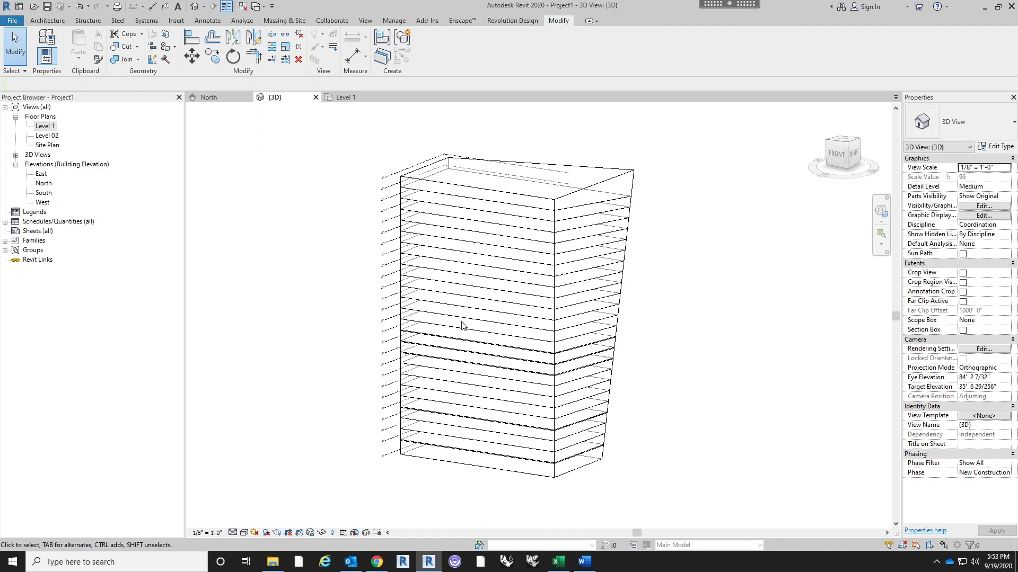
Create 4" Concrete Slab floors by face on all of the tower's mass floors.
{"action": "left_click", "coordinate": [47, 20]}
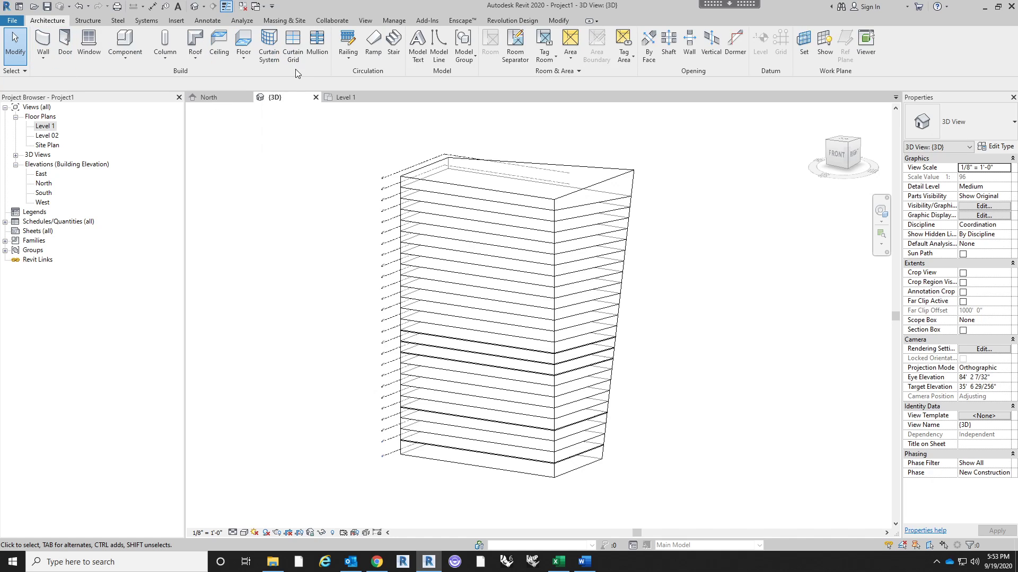
{"action": "left_click", "coordinate": [243, 56]}
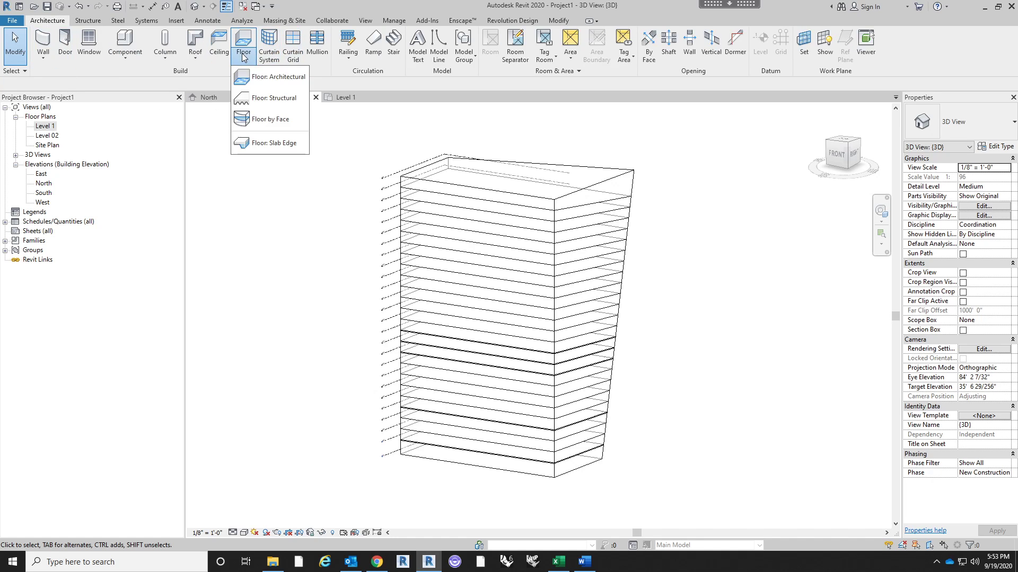
{"action": "left_click", "coordinate": [283, 118]}
{"action": "left_click_drag", "start_coordinate": [657, 163], "coordinate": [574, 459]}
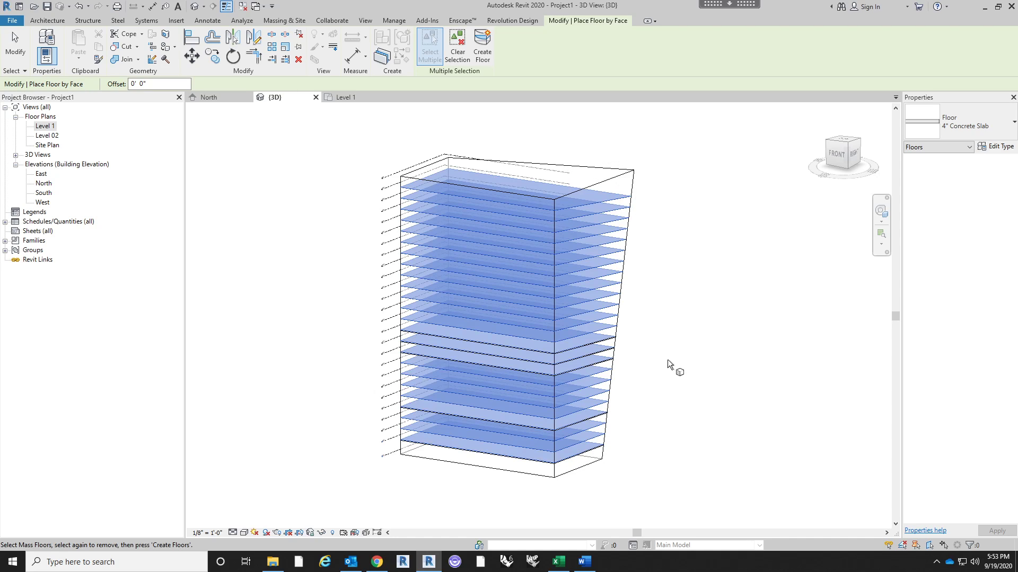
{"action": "left_click", "coordinate": [480, 53]}
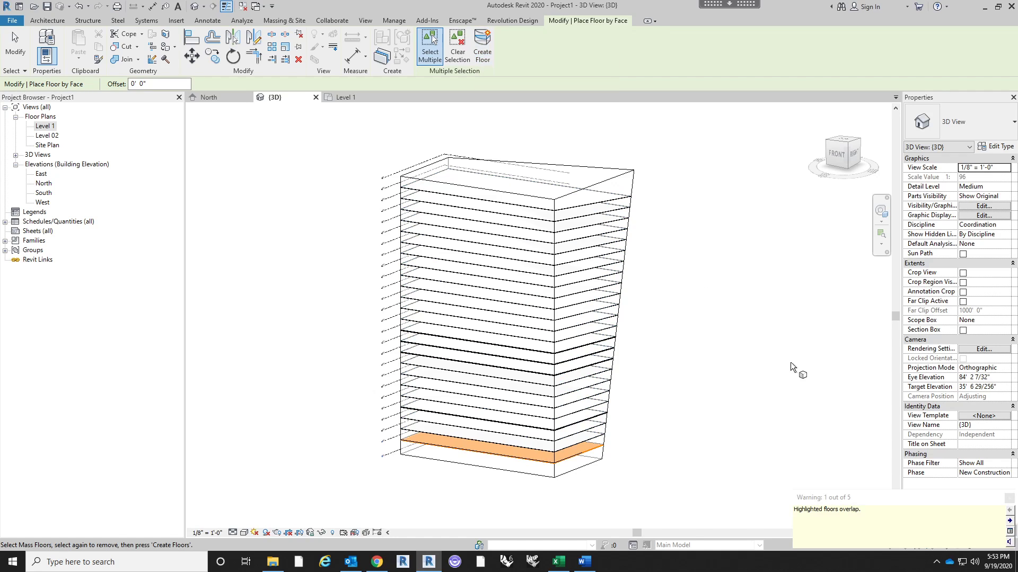
{"action": "key", "text": "Escape"}
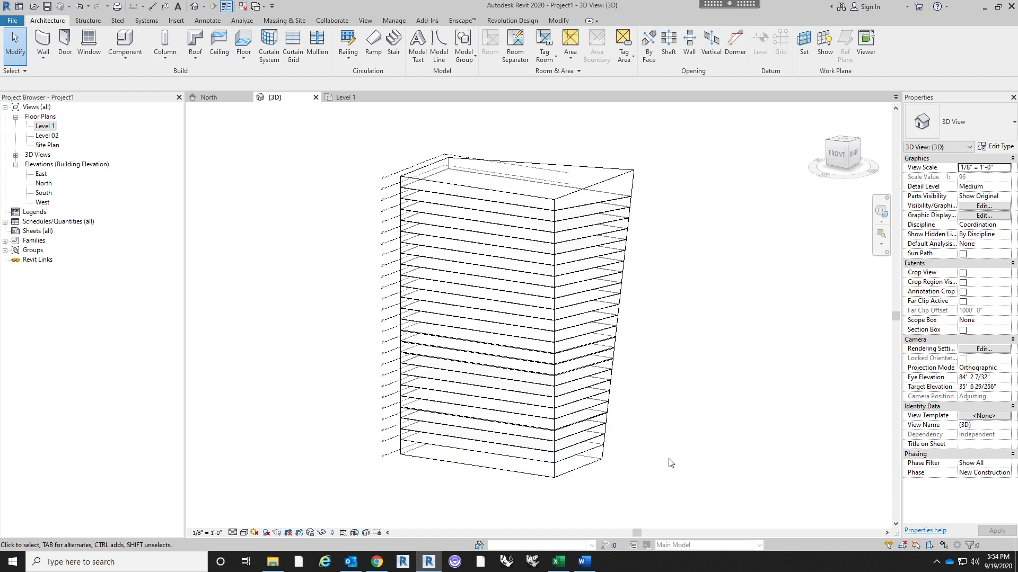
Examine how the floor slabs meet the slanted side of the mass, both up close and over the whole tower.
{"action": "middle_click_drag", "start_coordinate": [670, 467], "coordinate": [621, 391], "text": "shift"}
{"action": "scroll", "coordinate": [621, 391], "scroll_direction": "up", "scroll_amount": 5}
{"action": "middle_click_drag", "start_coordinate": [607, 349], "coordinate": [707, 393], "text": "shift"}
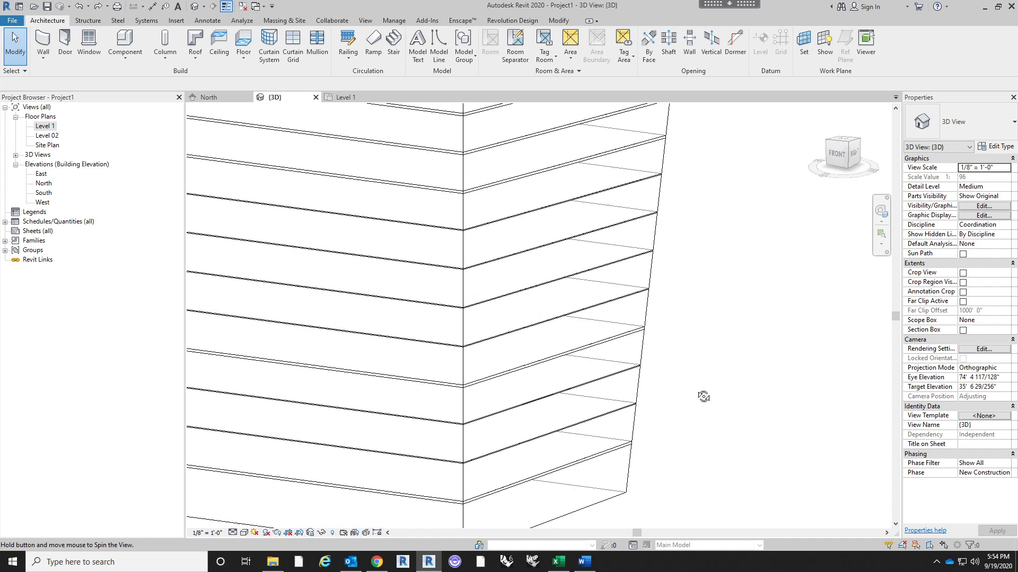
{"action": "scroll", "coordinate": [496, 392], "scroll_direction": "down", "scroll_amount": 3}
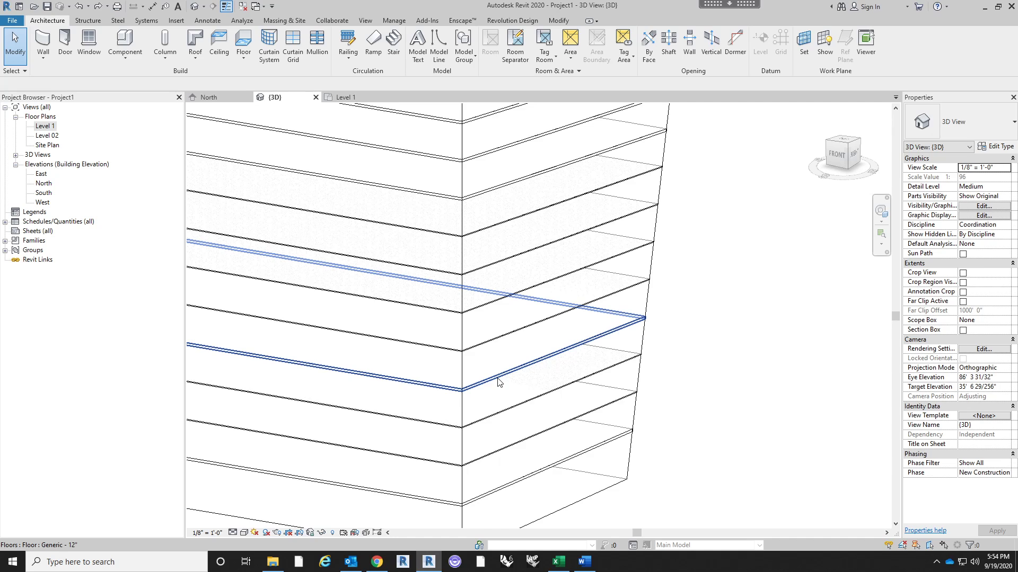
{"action": "scroll", "coordinate": [576, 426], "scroll_direction": "down", "scroll_amount": 3}
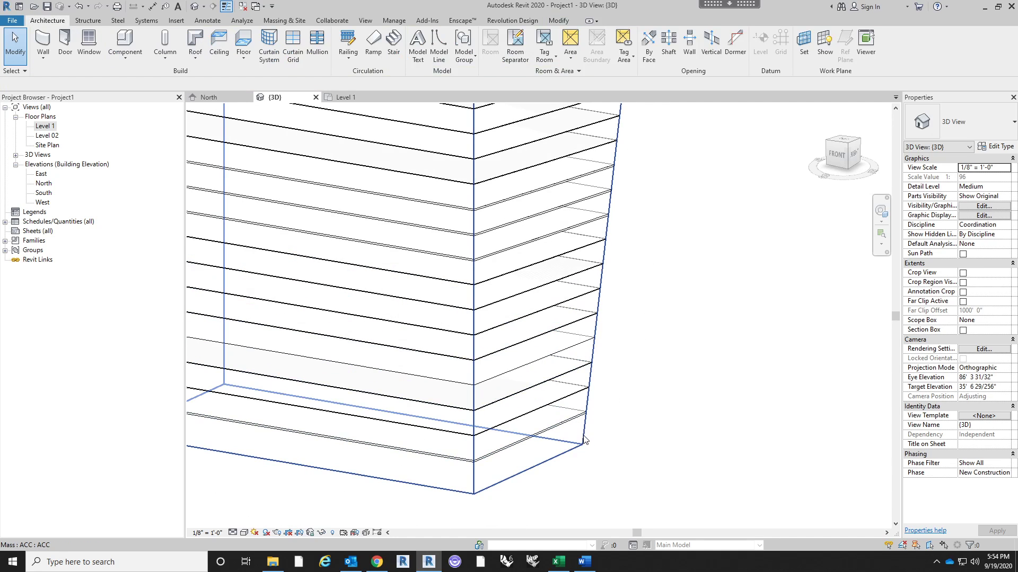
{"action": "scroll", "coordinate": [587, 439], "scroll_direction": "up", "scroll_amount": 2}
{"action": "mouse_move", "coordinate": [611, 418]}
{"action": "middle_mouse_down"}
{"action": "mouse_move", "coordinate": [648, 416]}
{"action": "mouse_move", "coordinate": [616, 434]}
{"action": "middle_mouse_up"}
{"action": "scroll", "coordinate": [616, 433], "scroll_direction": "down", "scroll_amount": 2}
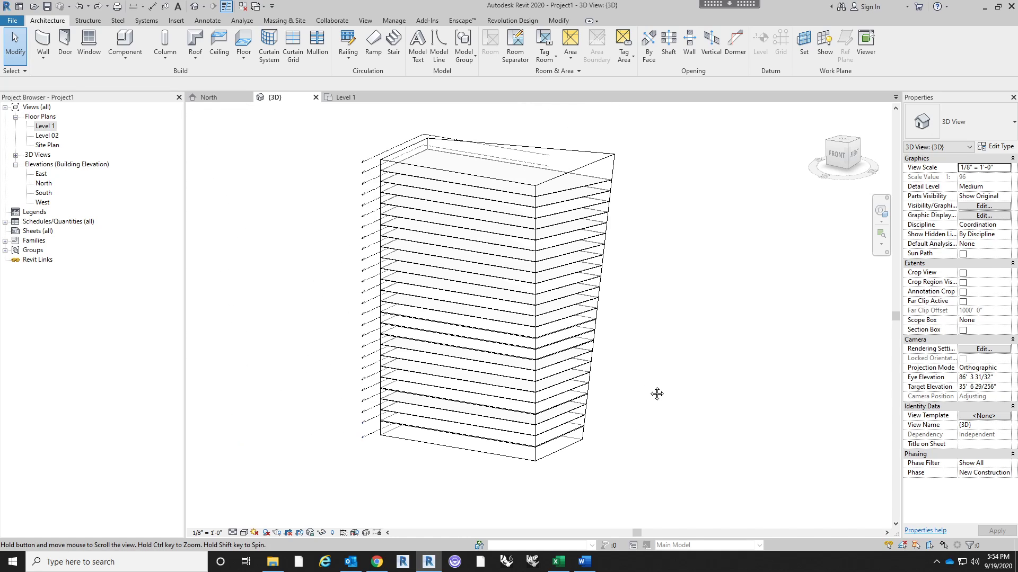
{"action": "mouse_move", "coordinate": [656, 393]}
{"action": "middle_mouse_down", "text": "shift"}
{"action": "mouse_move", "coordinate": [659, 371]}
{"action": "mouse_move", "coordinate": [687, 337]}
{"action": "mouse_move", "coordinate": [640, 391]}
{"action": "mouse_move", "coordinate": [667, 379]}
{"action": "middle_mouse_up", "text": "shift"}
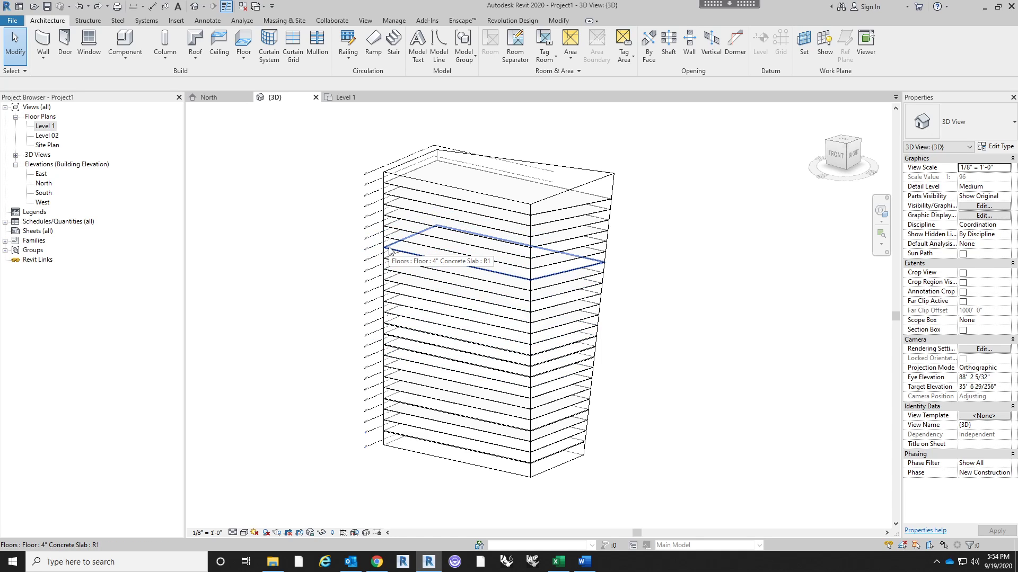
Create an Insulation on Metal Deck - EPDM roof by face on the top face of the tower mass.
{"action": "left_click", "coordinate": [195, 62]}
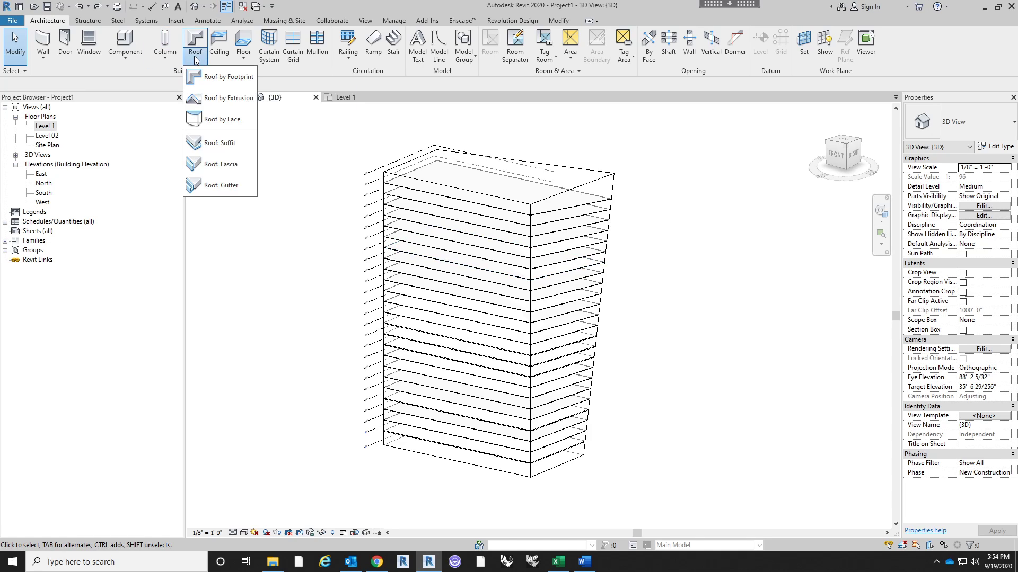
{"action": "left_click", "coordinate": [215, 118]}
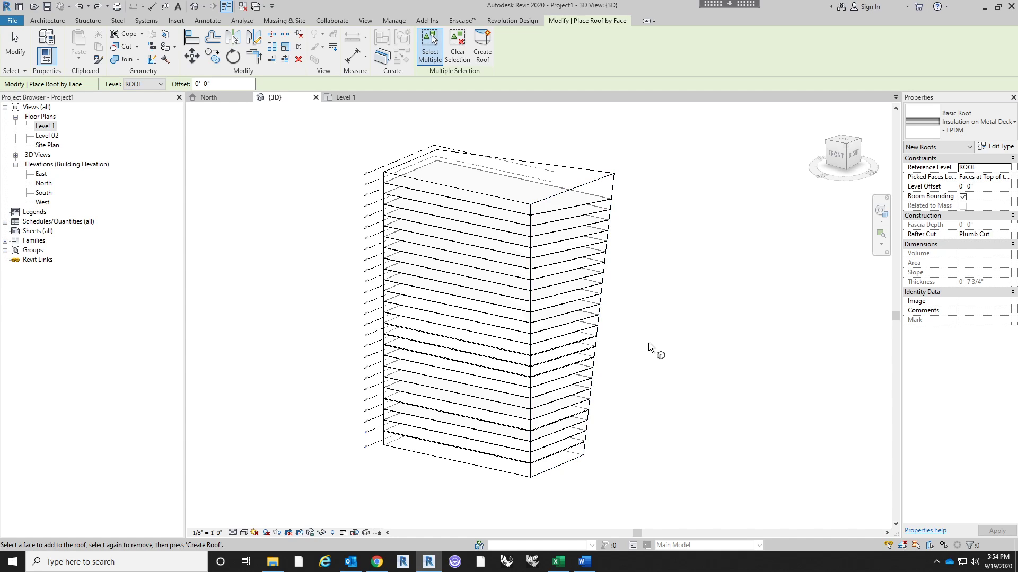
{"action": "middle_click_drag", "start_coordinate": [713, 350], "coordinate": [609, 297], "text": "shift"}
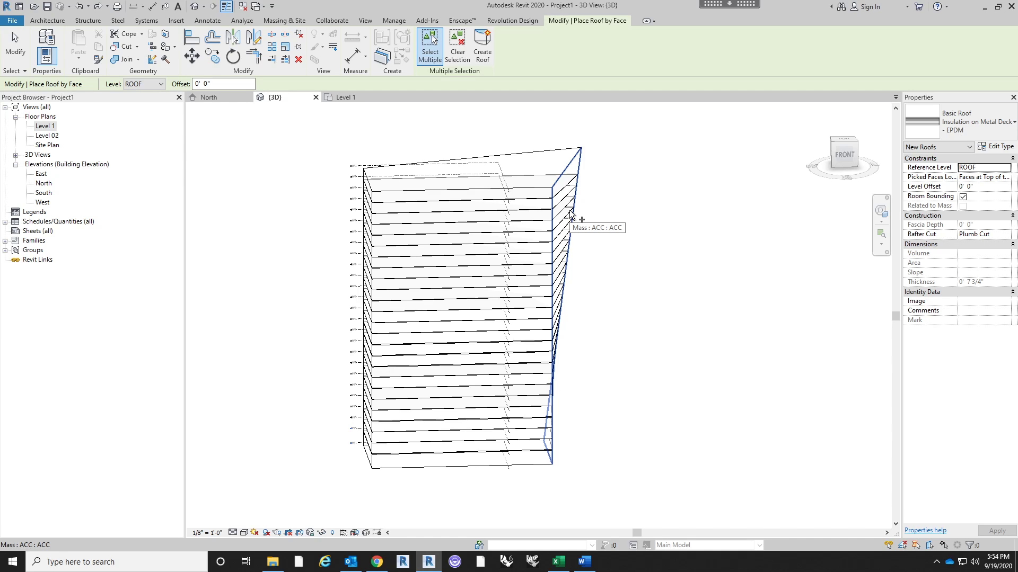
{"action": "middle_click_drag", "start_coordinate": [488, 261], "coordinate": [381, 276], "text": "shift"}
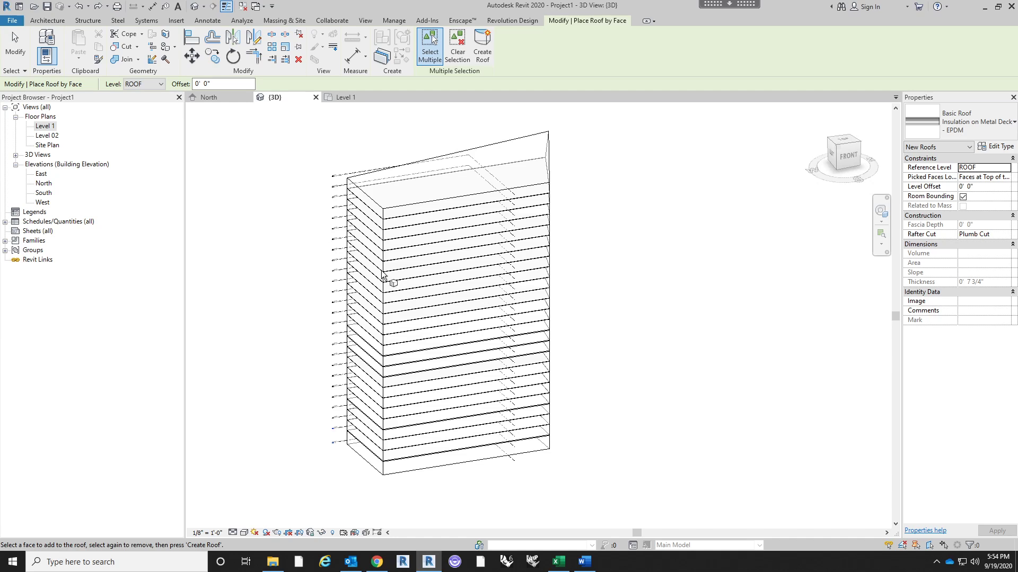
{"action": "middle_click_drag", "start_coordinate": [455, 281], "coordinate": [491, 204], "text": "shift"}
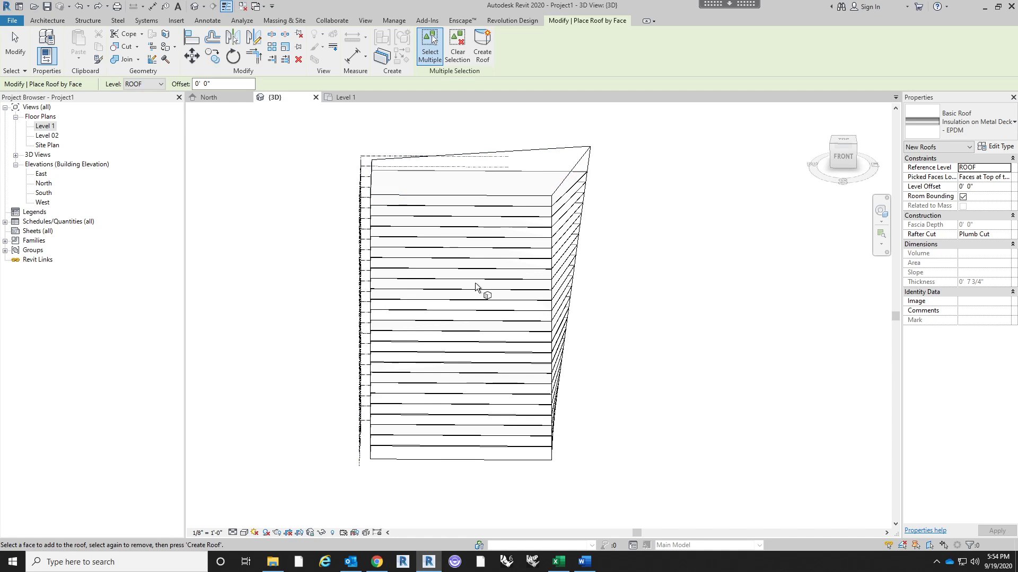
{"action": "middle_click_drag", "start_coordinate": [458, 250], "coordinate": [451, 199], "text": "shift"}
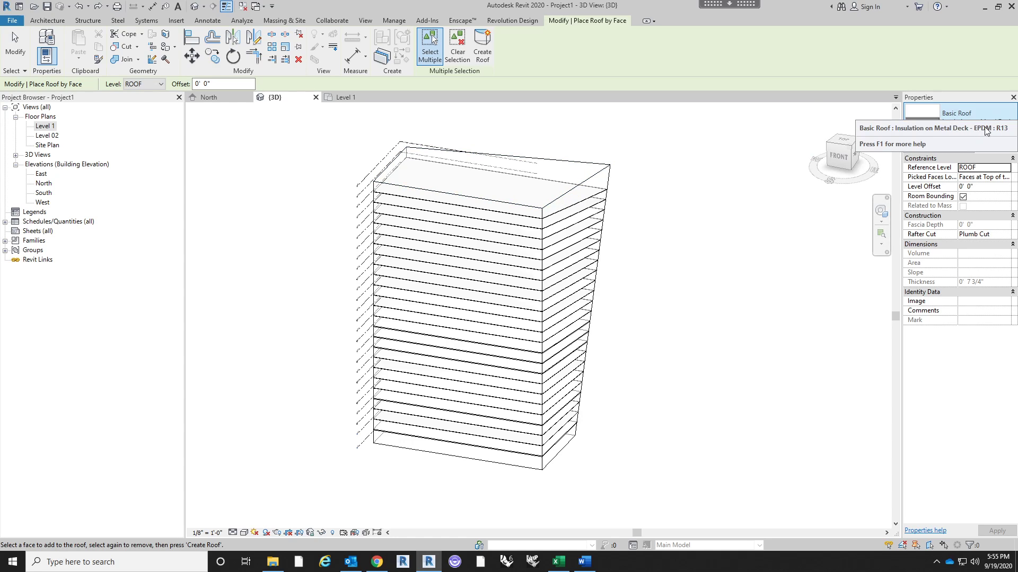
{"action": "left_click", "coordinate": [513, 182]}
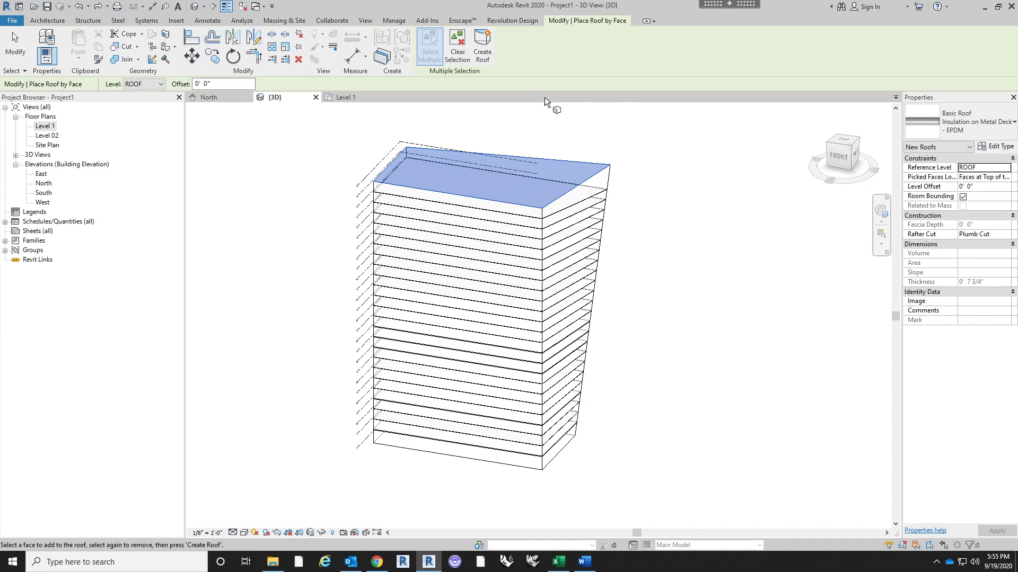
{"action": "left_click", "coordinate": [481, 55]}
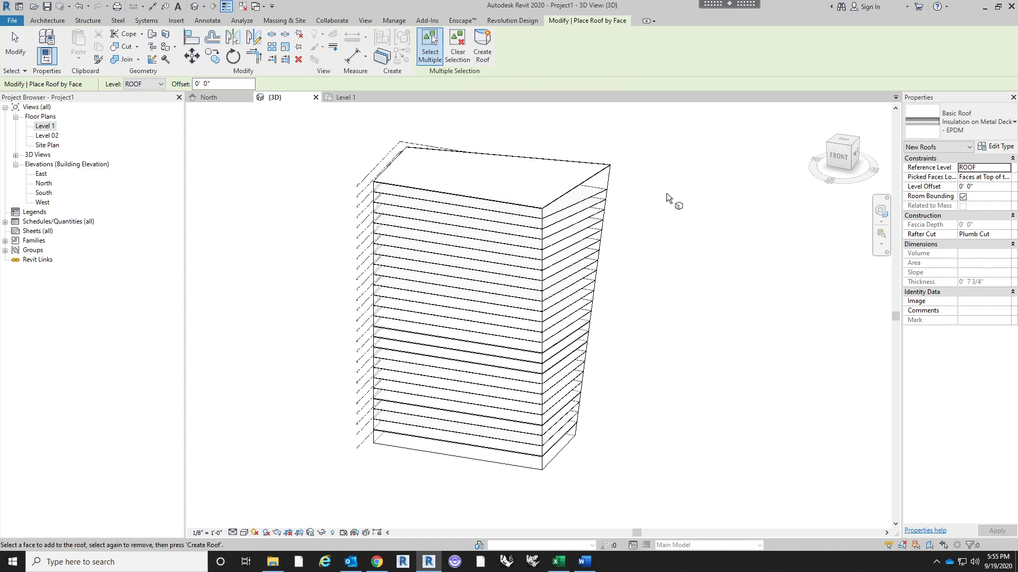
Examine the mass, the roof and the slab just below it around the top of the tower.
{"action": "left_click", "coordinate": [609, 183]}
{"action": "middle_click_drag", "start_coordinate": [684, 288], "coordinate": [530, 355], "text": "shift"}
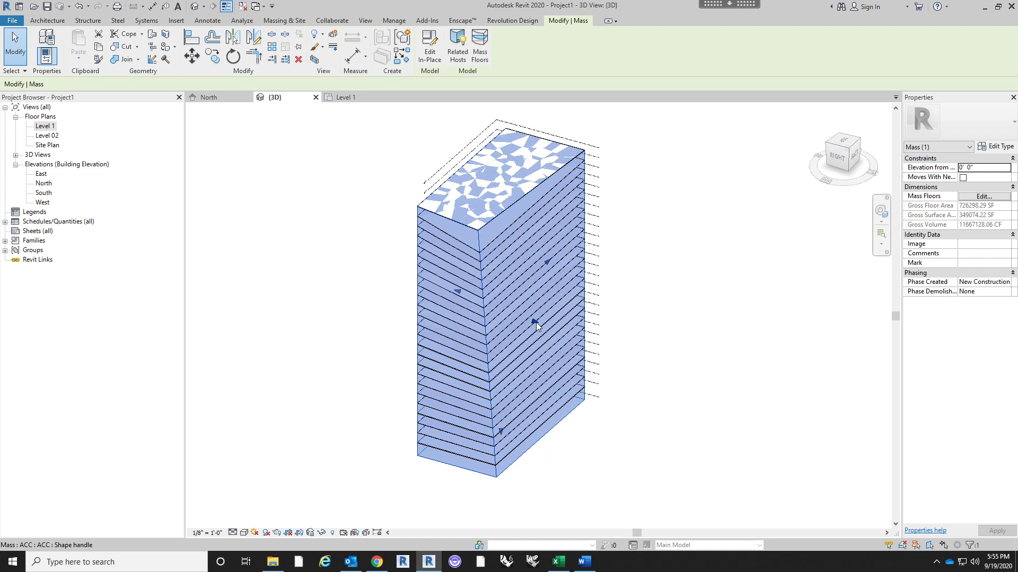
{"action": "left_click", "coordinate": [715, 368]}
{"action": "middle_click_drag", "start_coordinate": [716, 368], "coordinate": [530, 211], "text": "shift"}
{"action": "scroll", "coordinate": [526, 211], "scroll_direction": "up", "scroll_amount": 3}
{"action": "left_click", "coordinate": [526, 211]}
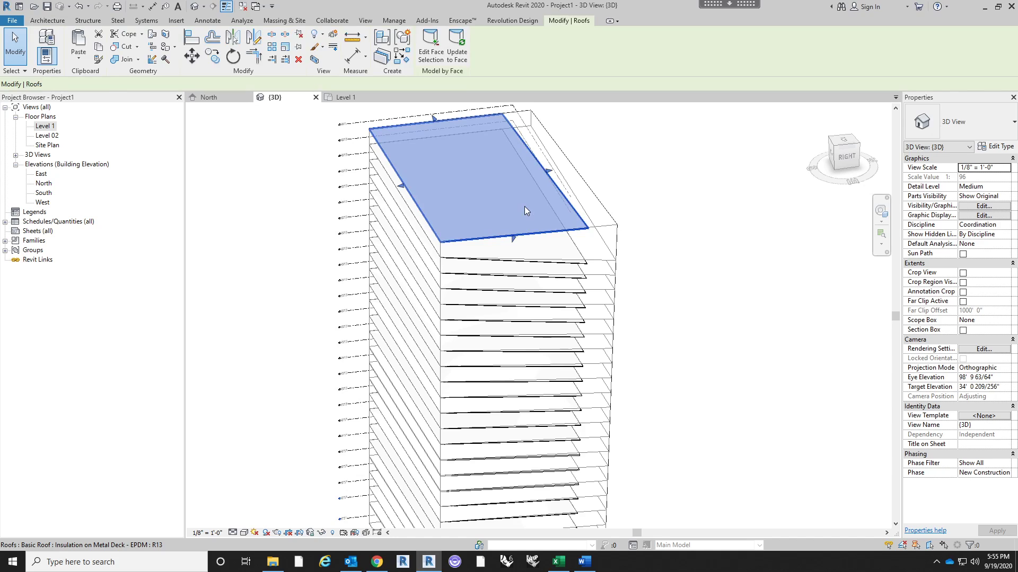
{"action": "left_click", "coordinate": [642, 252]}
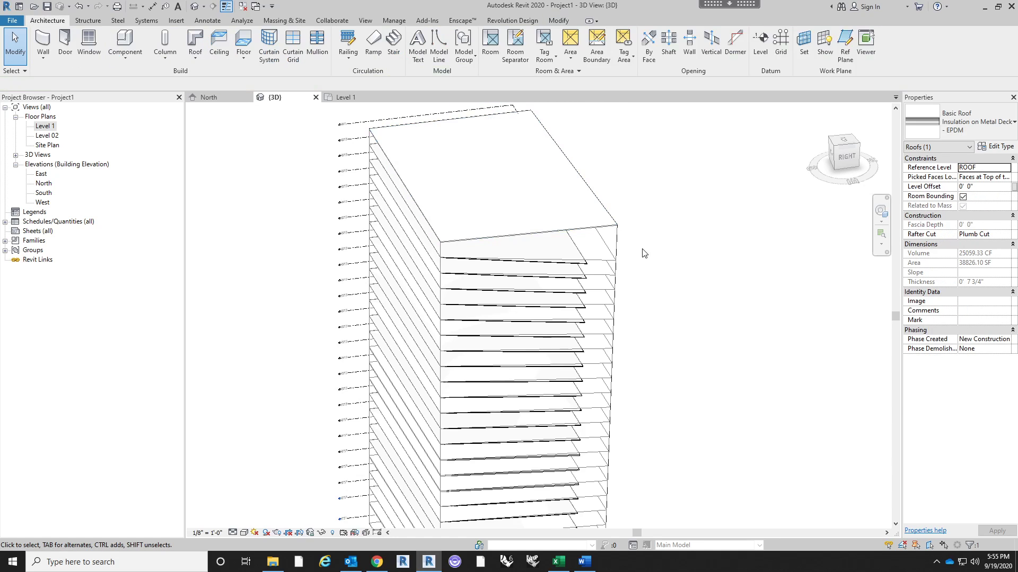
{"action": "left_click", "coordinate": [583, 250]}
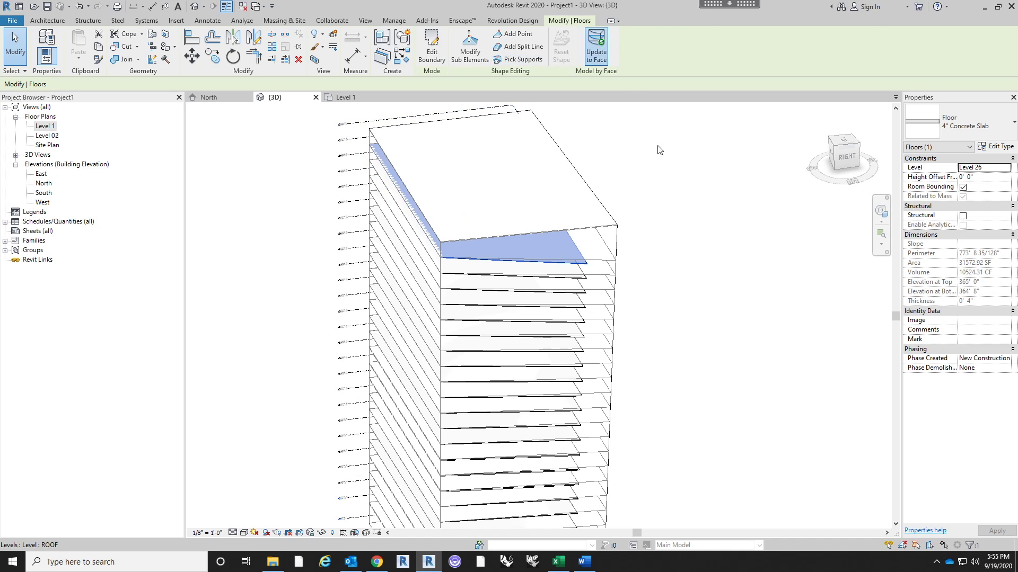
{"action": "left_click", "coordinate": [721, 344]}
{"action": "middle_click_drag", "start_coordinate": [683, 133], "coordinate": [726, 209], "text": "shift"}
{"action": "scroll", "coordinate": [724, 209], "scroll_direction": "up", "scroll_amount": 2}
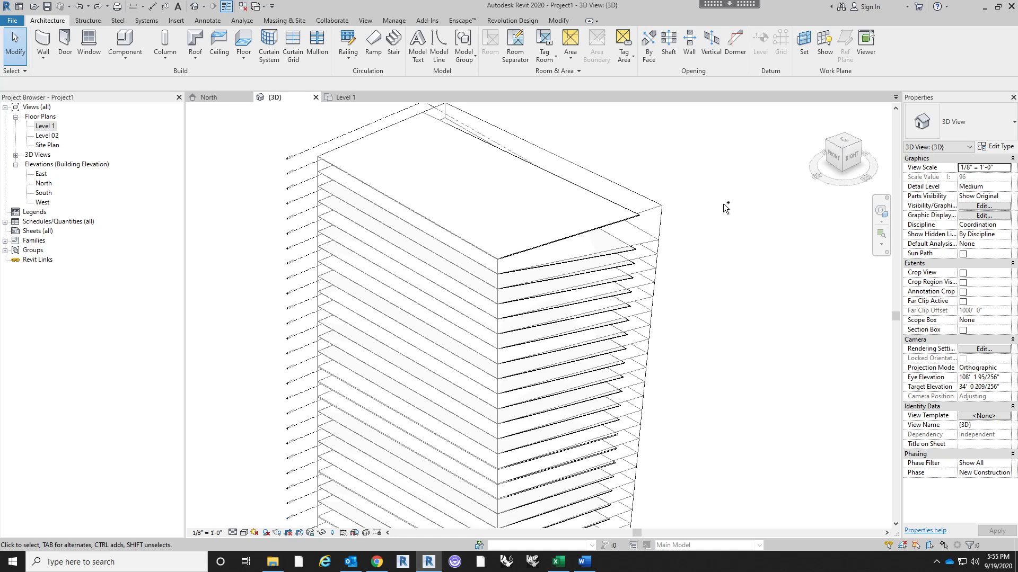
{"action": "scroll", "coordinate": [722, 201], "scroll_direction": "down", "scroll_amount": 1}
{"action": "middle_click_drag", "start_coordinate": [692, 242], "coordinate": [645, 188], "text": "shift"}
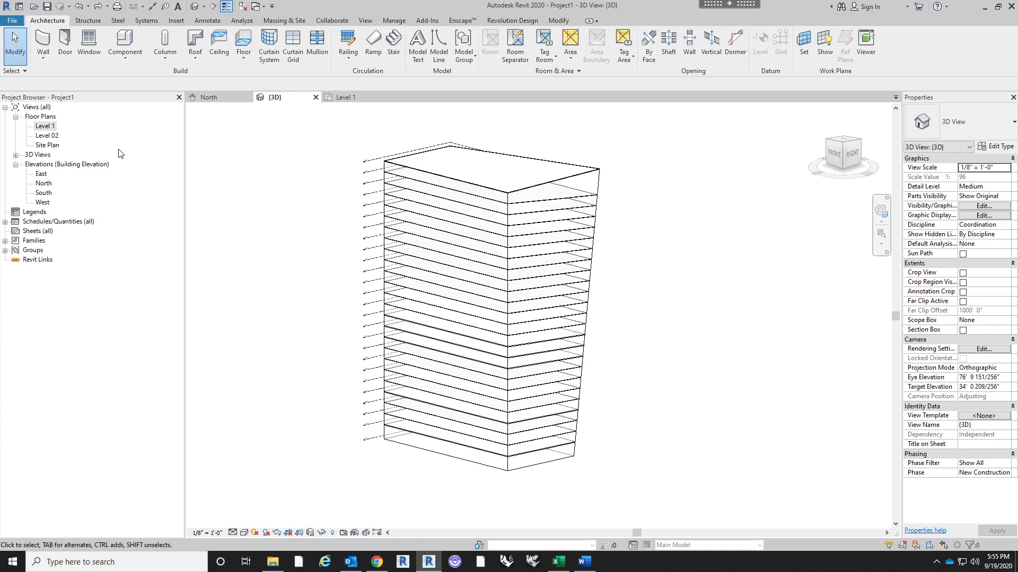
Place Generic - 8" walls by face on the tower mass's four sides, using Finish Face: Exterior as the location line.
{"action": "left_click", "coordinate": [42, 61]}
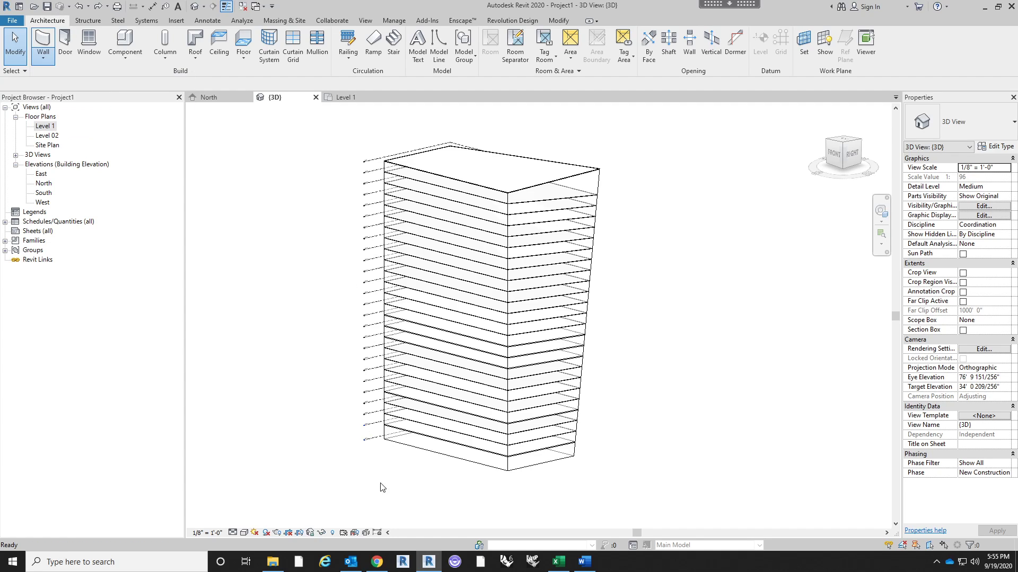
{"action": "middle_click_drag", "start_coordinate": [655, 348], "coordinate": [614, 313], "text": "shift"}
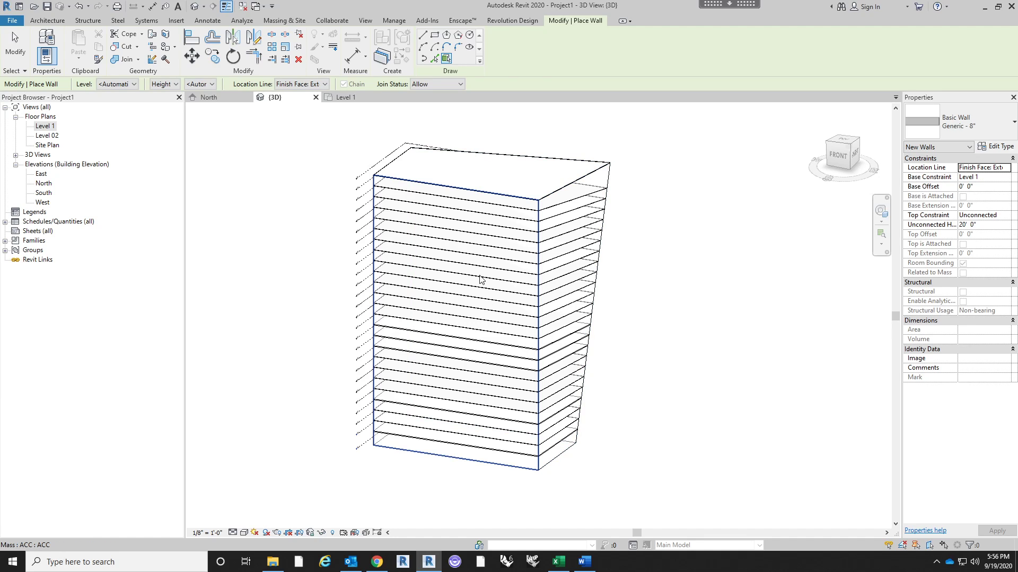
{"action": "middle_click_drag", "start_coordinate": [623, 381], "coordinate": [530, 241], "text": "shift"}
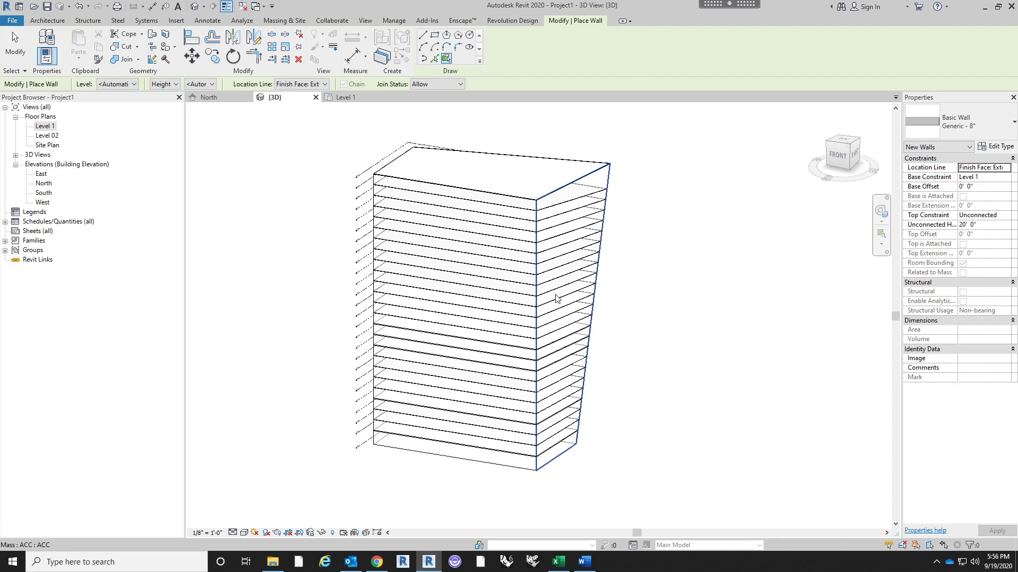
{"action": "middle_click_drag", "start_coordinate": [416, 311], "coordinate": [454, 290], "text": "shift"}
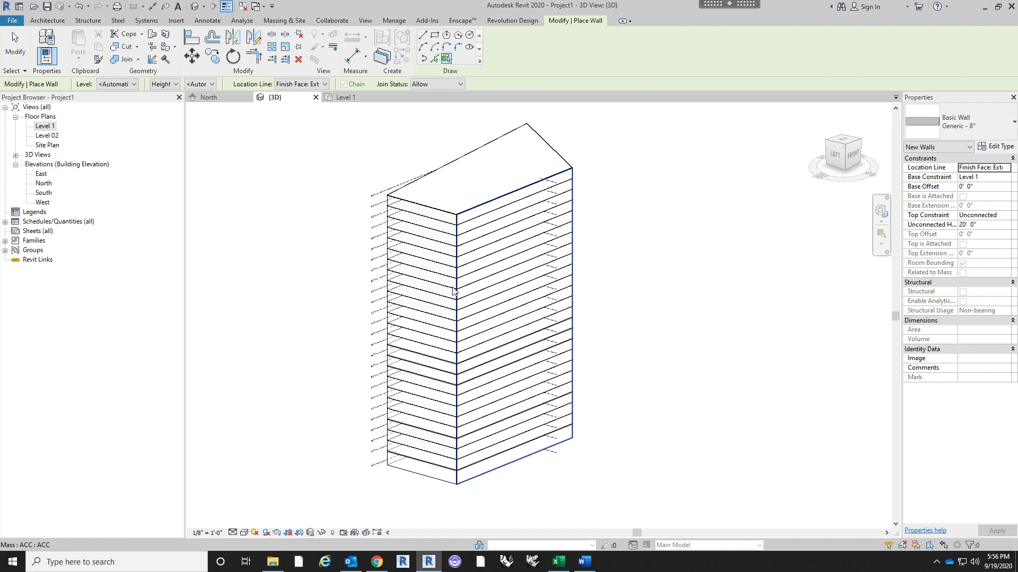
{"action": "middle_click_drag", "start_coordinate": [516, 334], "coordinate": [530, 296], "text": "shift"}
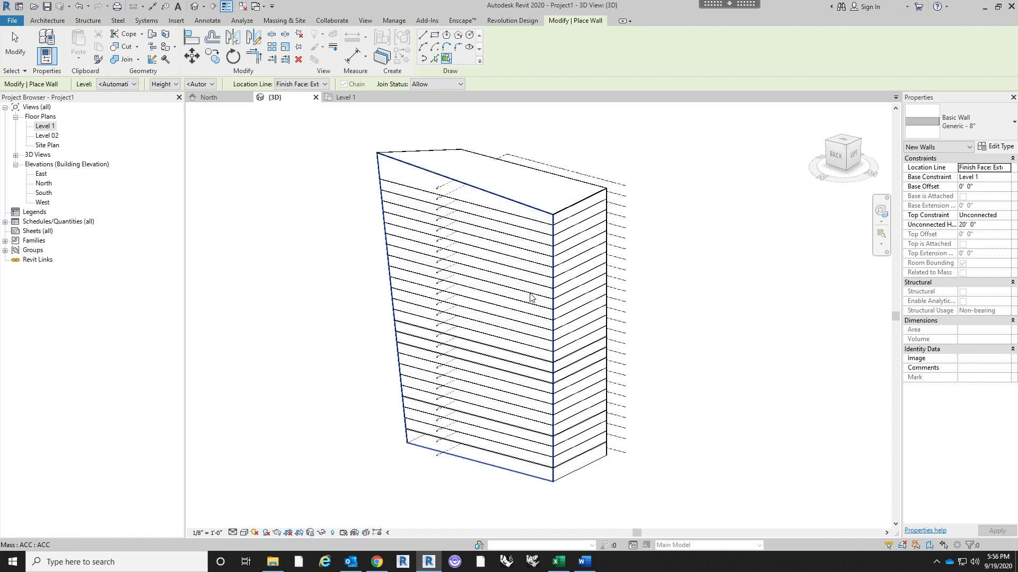
{"action": "middle_click_drag", "start_coordinate": [743, 288], "coordinate": [546, 391], "text": "shift"}
{"action": "key", "text": "Escape"}
{"action": "key", "text": "Escape"}
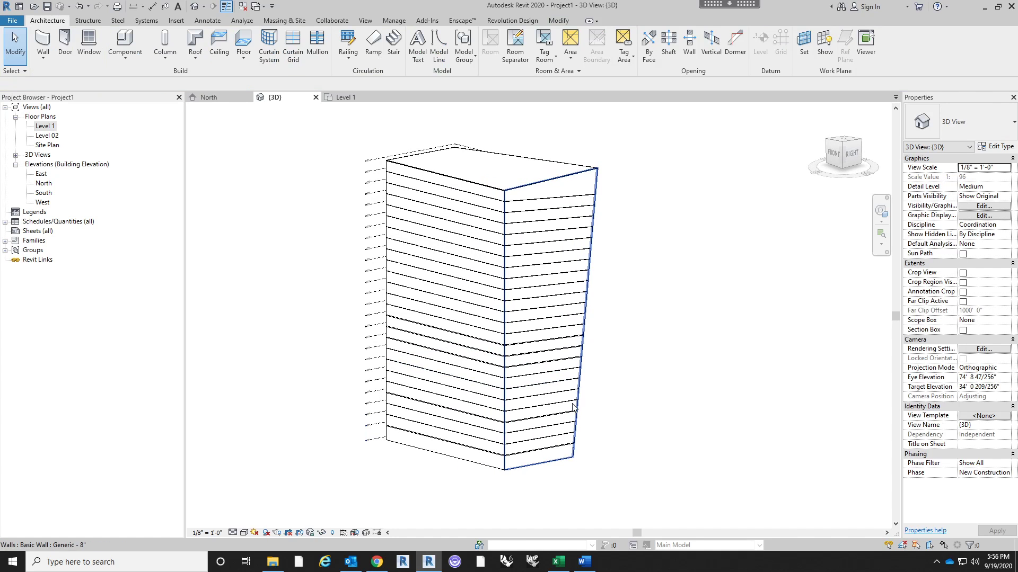
Examine the walls on the tower's slanted and straight sides and how they meet the roof and floor slabs.
{"action": "middle_click_drag", "start_coordinate": [704, 266], "coordinate": [675, 300], "text": "shift"}
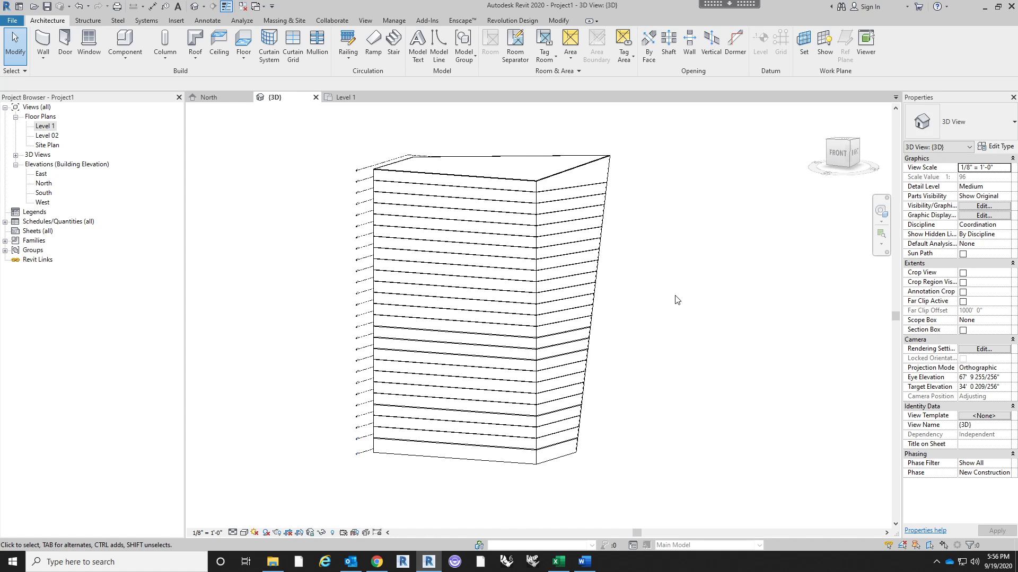
{"action": "left_click", "coordinate": [588, 257]}
{"action": "scroll", "coordinate": [542, 154], "scroll_direction": "up", "scroll_amount": 5}
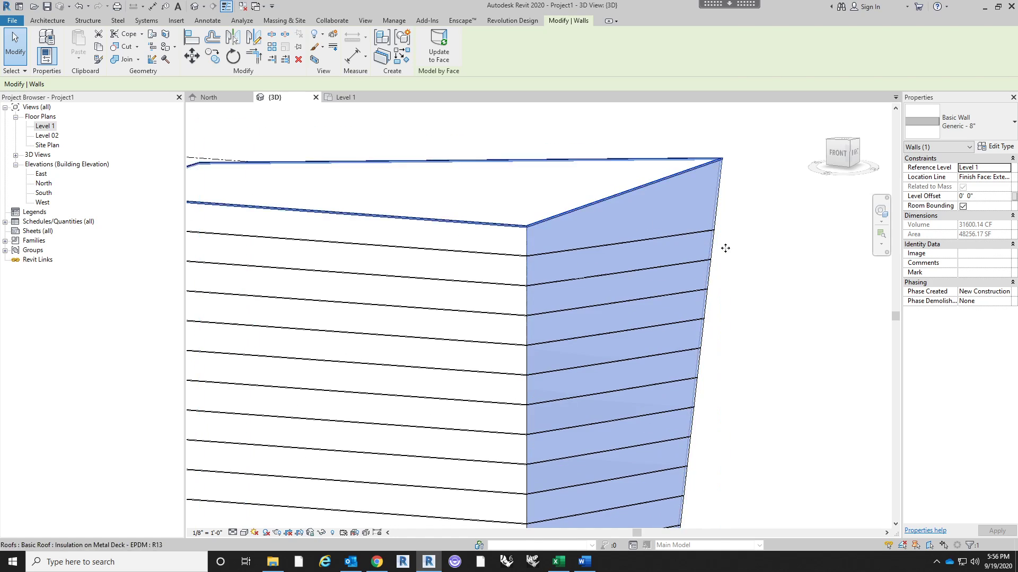
{"action": "left_click", "coordinate": [777, 268]}
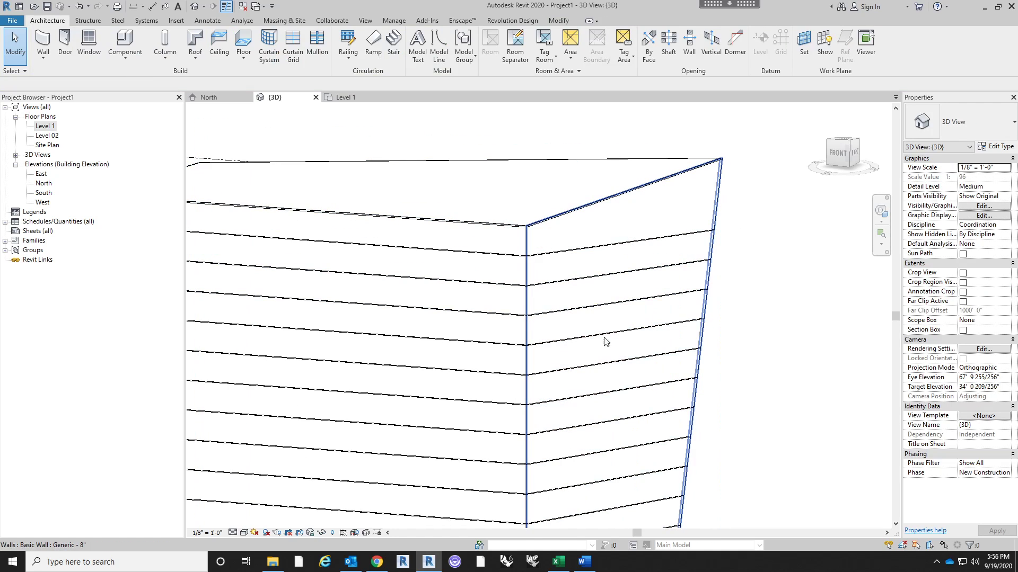
{"action": "left_click", "coordinate": [626, 242]}
{"action": "scroll", "coordinate": [699, 200], "scroll_direction": "down", "scroll_amount": 3}
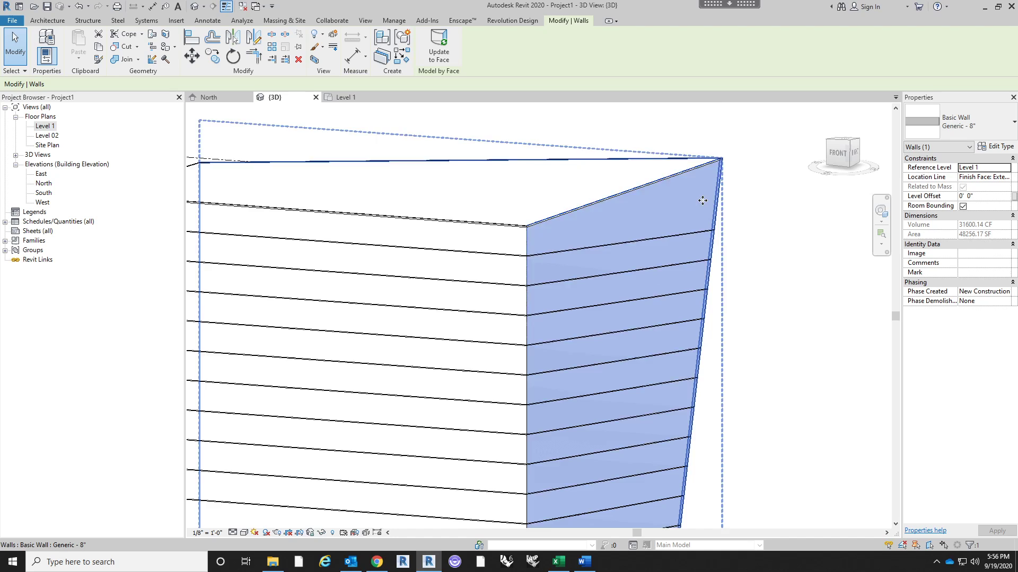
{"action": "left_click", "coordinate": [577, 286]}
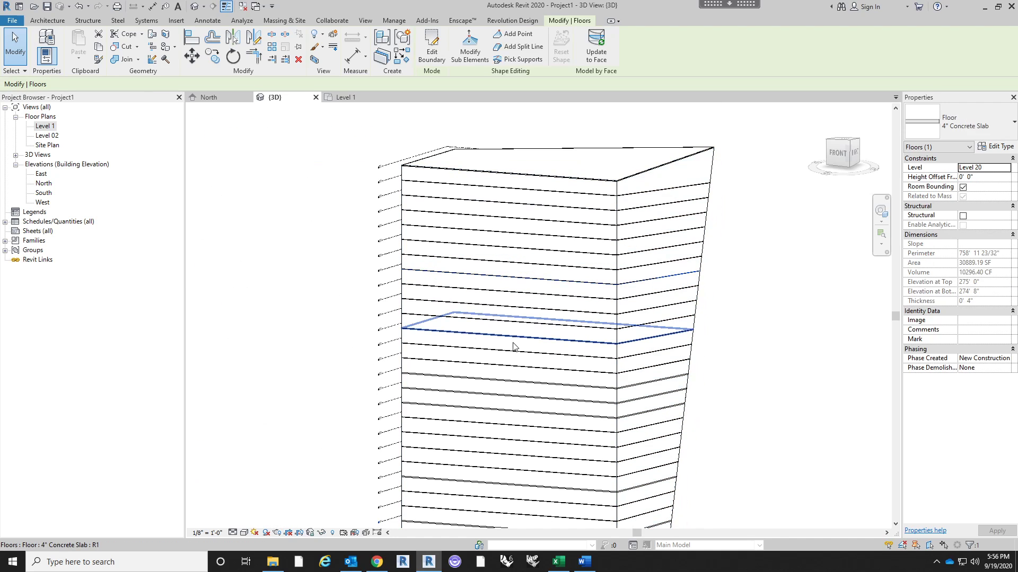
{"action": "key", "text": "Escape"}
{"action": "left_click", "coordinate": [602, 220]}
{"action": "middle_click_drag", "start_coordinate": [689, 274], "coordinate": [729, 243], "text": "shift"}
{"action": "left_click", "coordinate": [761, 352]}
{"action": "scroll", "coordinate": [728, 244], "scroll_direction": "down", "scroll_amount": 2}
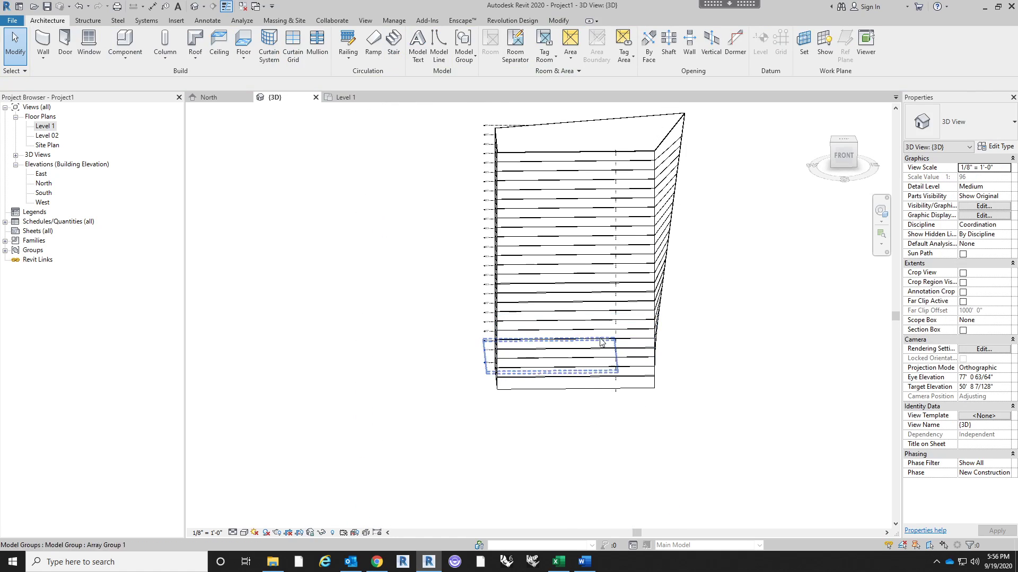
{"action": "middle_click_drag", "start_coordinate": [530, 360], "coordinate": [465, 352], "text": "shift"}
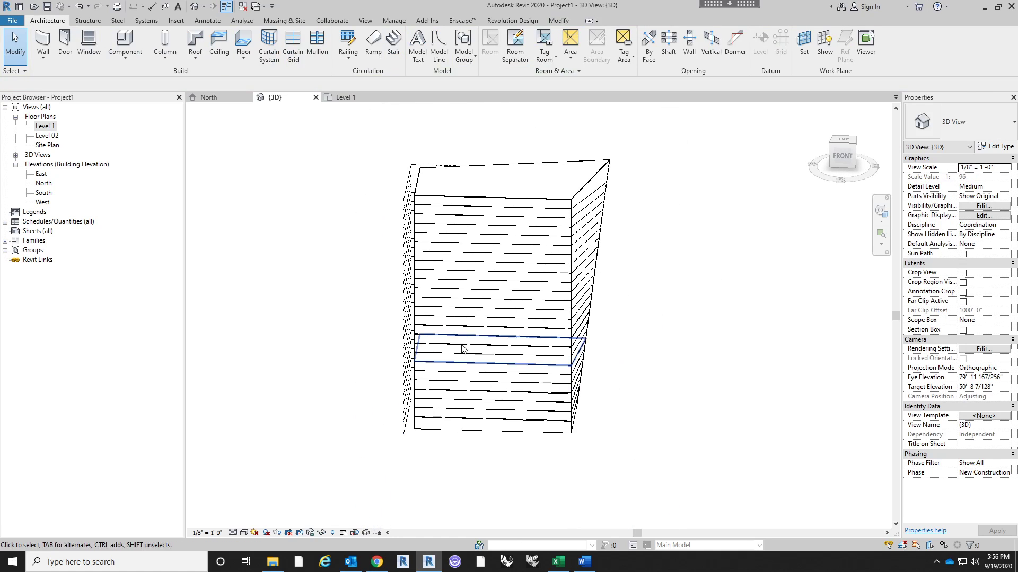
In the Level 1 floor plan, set the location line of the slanted Generic - 8" wall to Wall Centerline.
{"action": "double_click", "coordinate": [48, 127]}
{"action": "scroll", "coordinate": [715, 296], "scroll_direction": "up", "scroll_amount": 5}
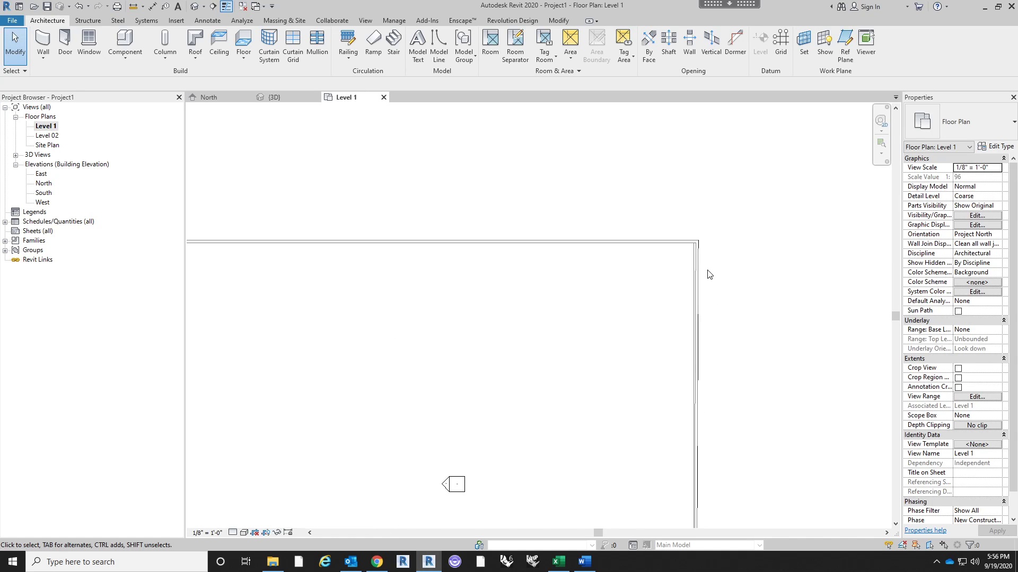
{"action": "left_click", "coordinate": [679, 256]}
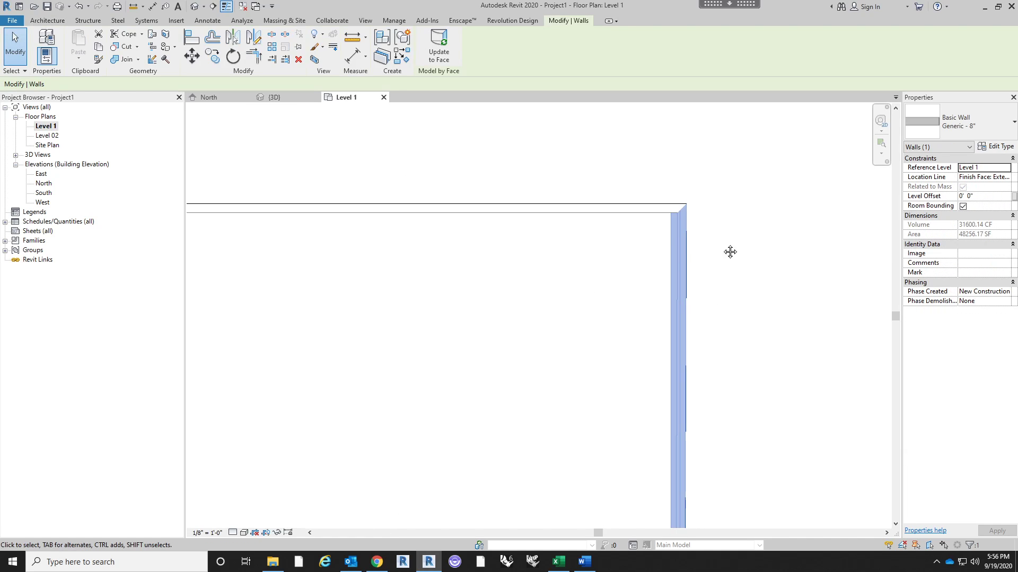
{"action": "scroll", "coordinate": [729, 252], "scroll_direction": "down", "scroll_amount": 2}
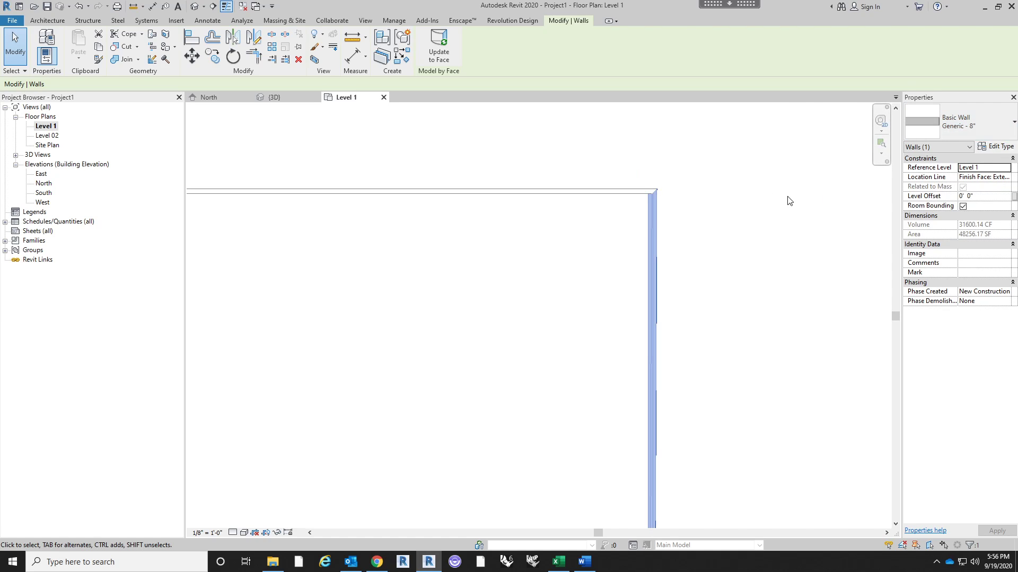
{"action": "left_click", "coordinate": [1008, 177]}
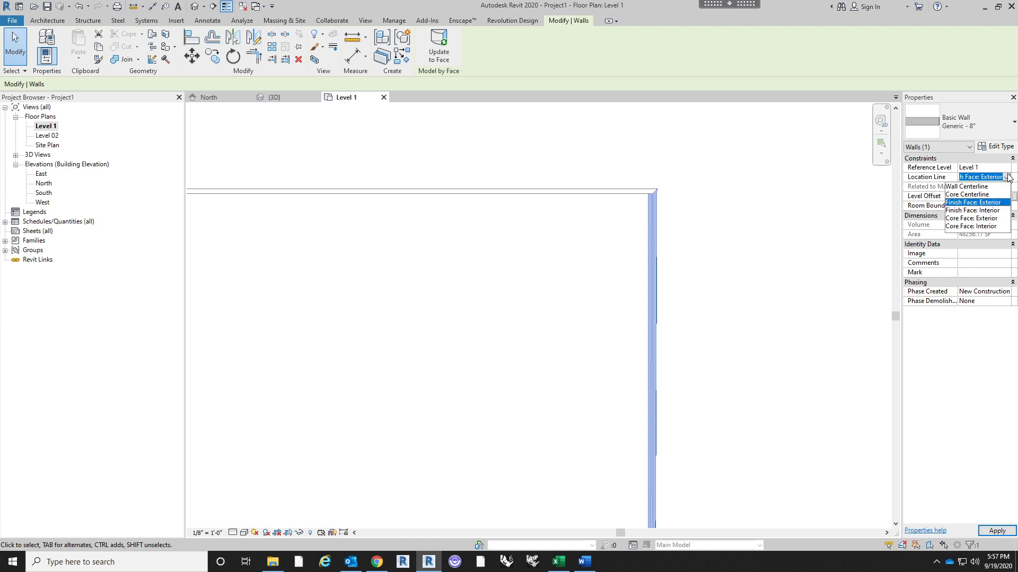
{"action": "left_click", "coordinate": [981, 187]}
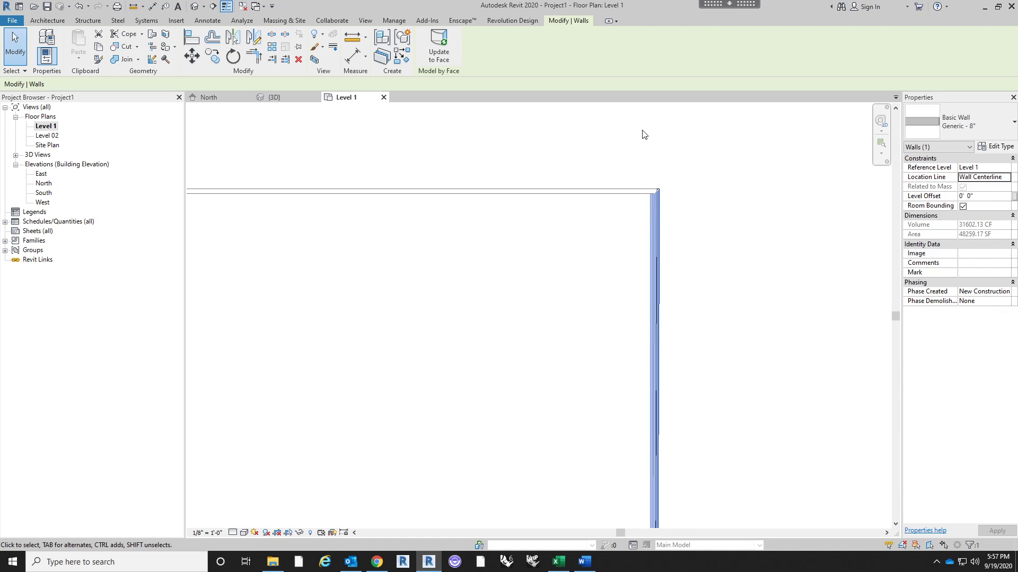
{"action": "scroll", "coordinate": [661, 202], "scroll_direction": "up", "scroll_amount": 4}
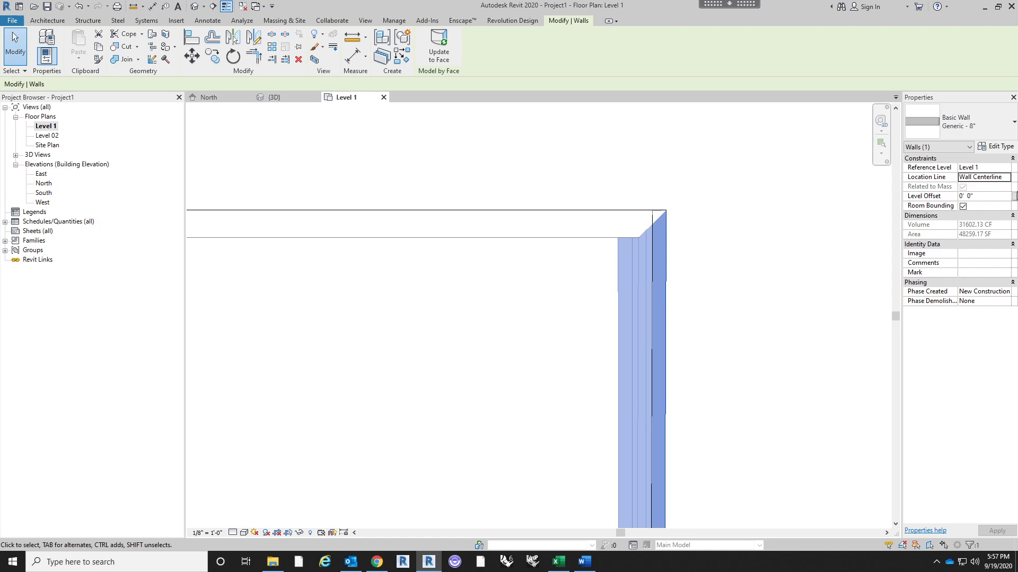
Set the slanted wall's location line to Finish Face: Exterior and check its corner against the mass in the Level 1 floor plan.
{"action": "left_click", "coordinate": [1007, 179]}
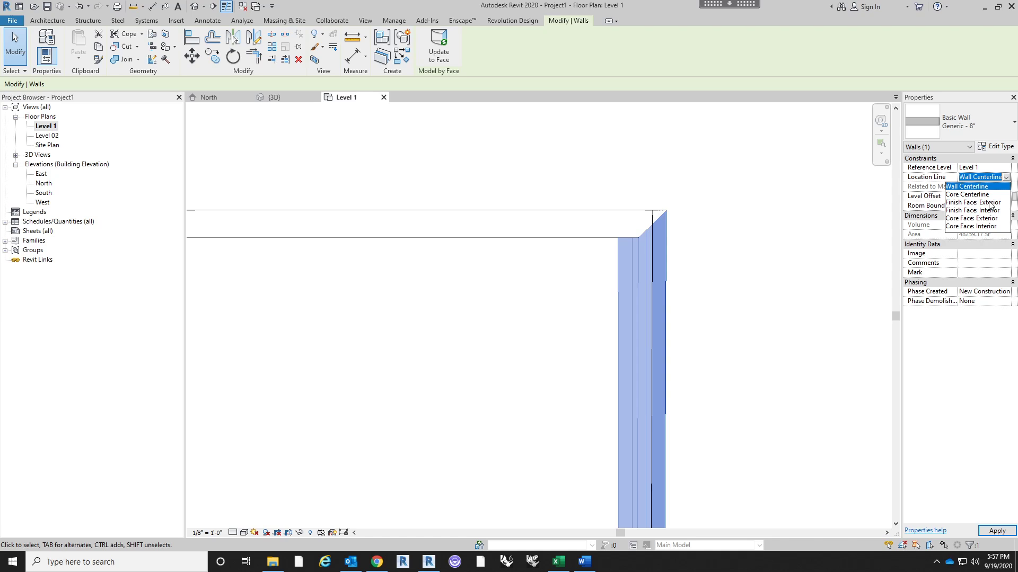
{"action": "left_click", "coordinate": [988, 203]}
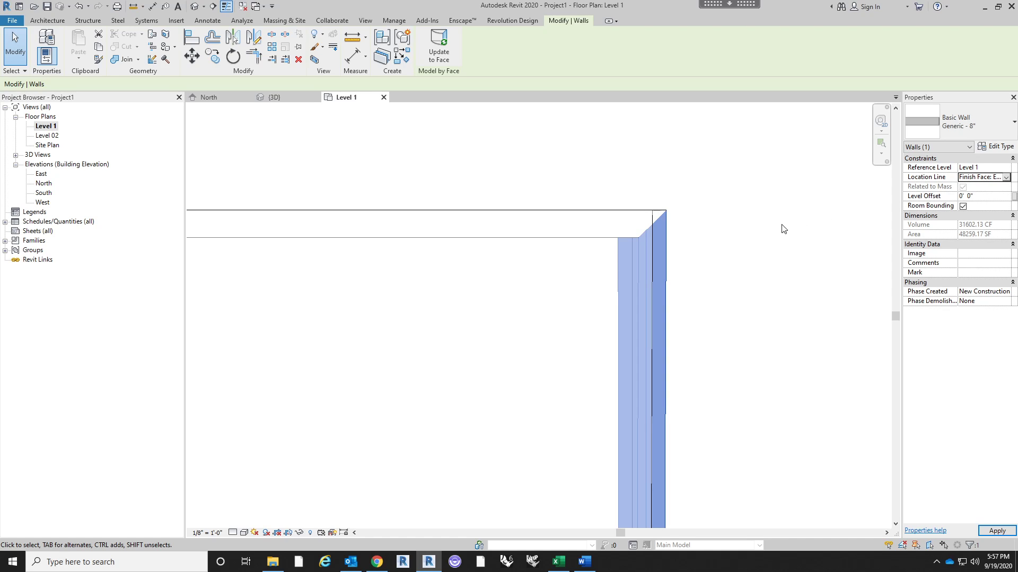
{"action": "scroll", "coordinate": [782, 228], "scroll_direction": "down", "scroll_amount": 3}
{"action": "scroll", "coordinate": [675, 324], "scroll_direction": "down", "scroll_amount": 4}
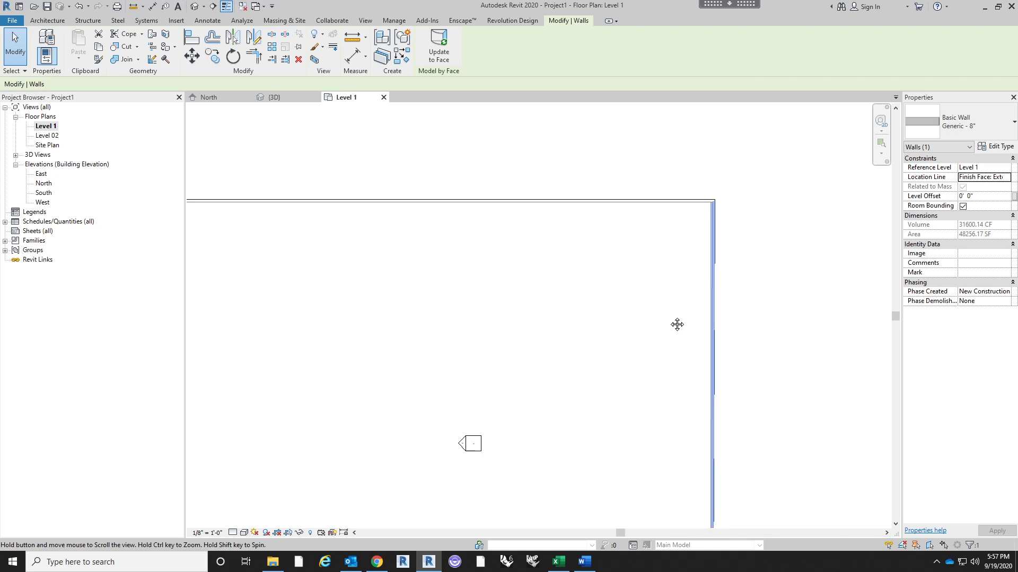
{"action": "scroll", "coordinate": [662, 275], "scroll_direction": "up", "scroll_amount": 4}
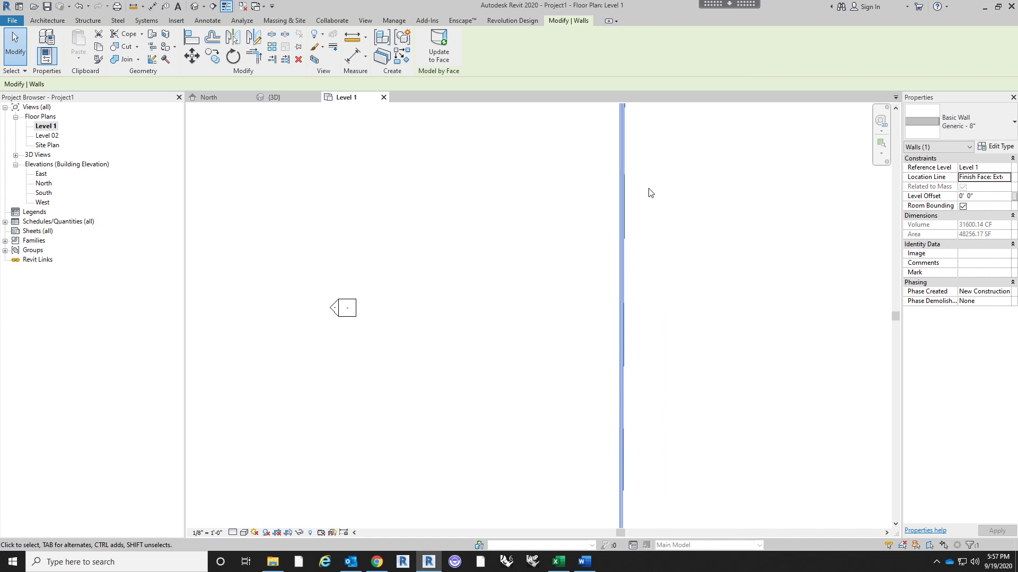
{"action": "scroll", "coordinate": [608, 162], "scroll_direction": "up", "scroll_amount": 3}
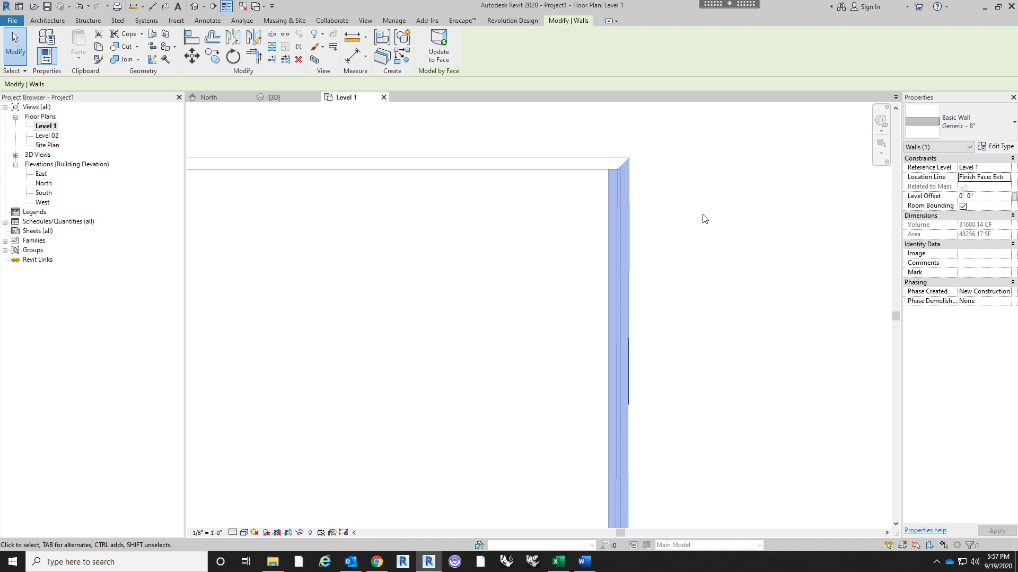
{"action": "left_click", "coordinate": [639, 290]}
{"action": "left_click", "coordinate": [609, 284]}
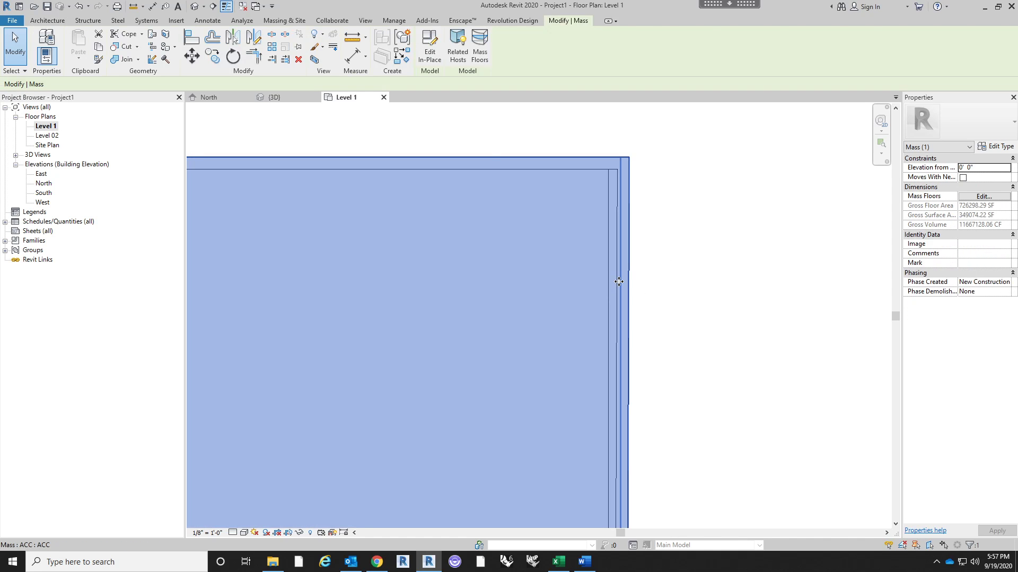
{"action": "key", "text": "Escape"}
In the 3D view, set the location line of the tower's slanted Generic - 8" wall to Finish Face: Interior.
{"action": "key", "text": "ctrl+Tab"}
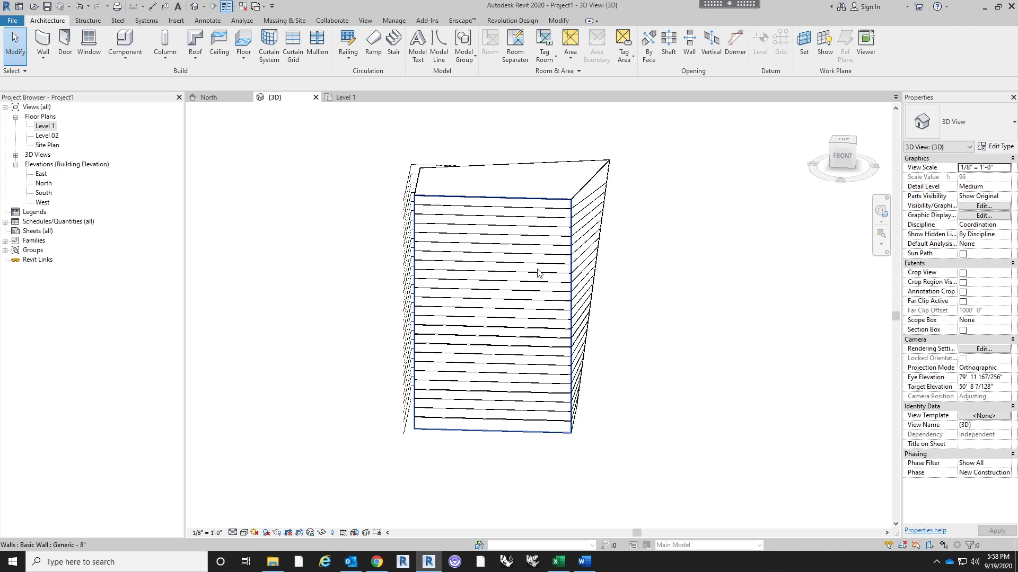
{"action": "left_click", "coordinate": [537, 270]}
{"action": "scroll", "coordinate": [555, 195], "scroll_direction": "up", "scroll_amount": 3}
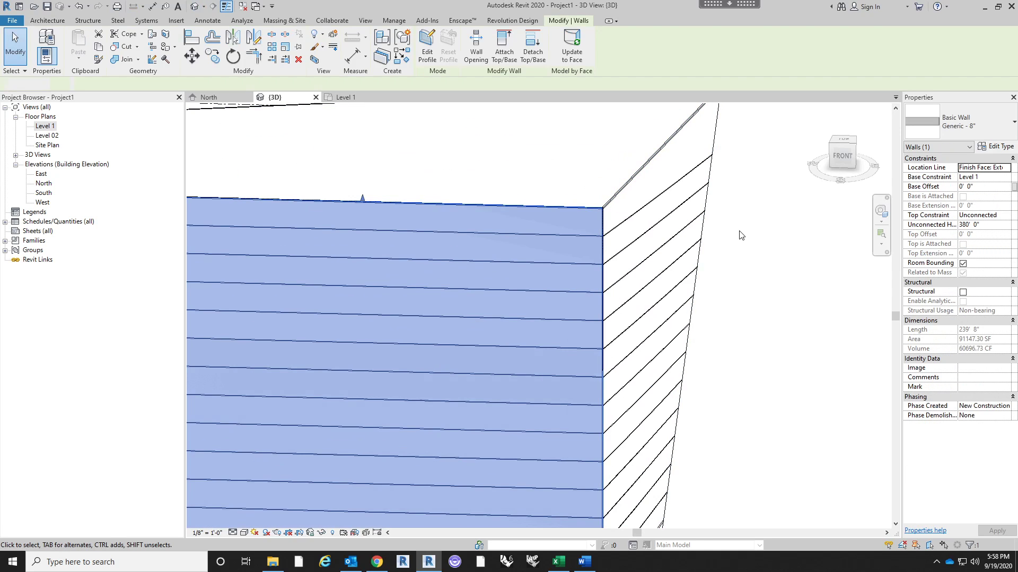
{"action": "left_click", "coordinate": [740, 234]}
{"action": "middle_click_drag", "start_coordinate": [740, 235], "coordinate": [820, 200], "text": "shift"}
{"action": "left_click", "coordinate": [679, 187]}
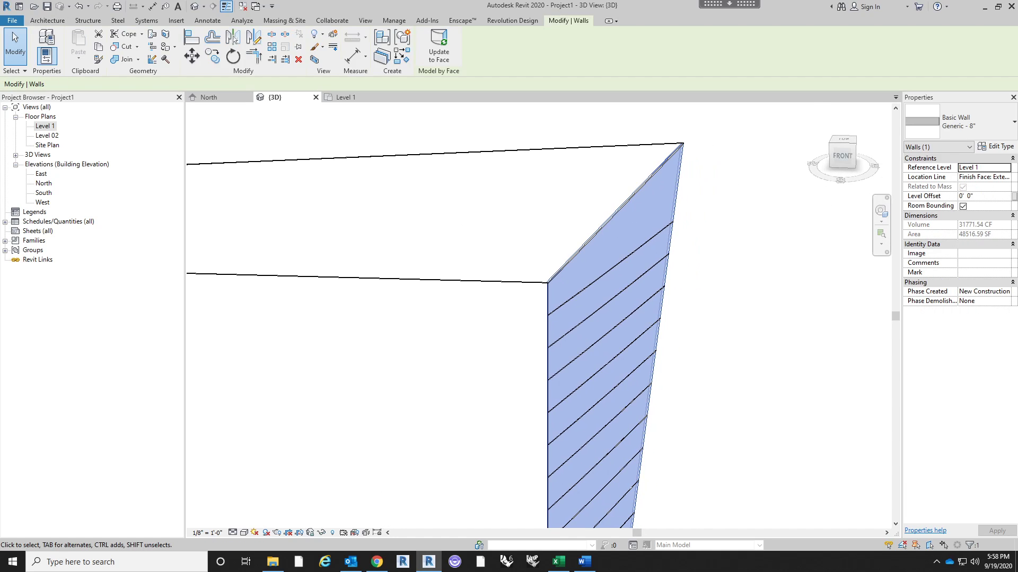
{"action": "left_click", "coordinate": [1009, 180]}
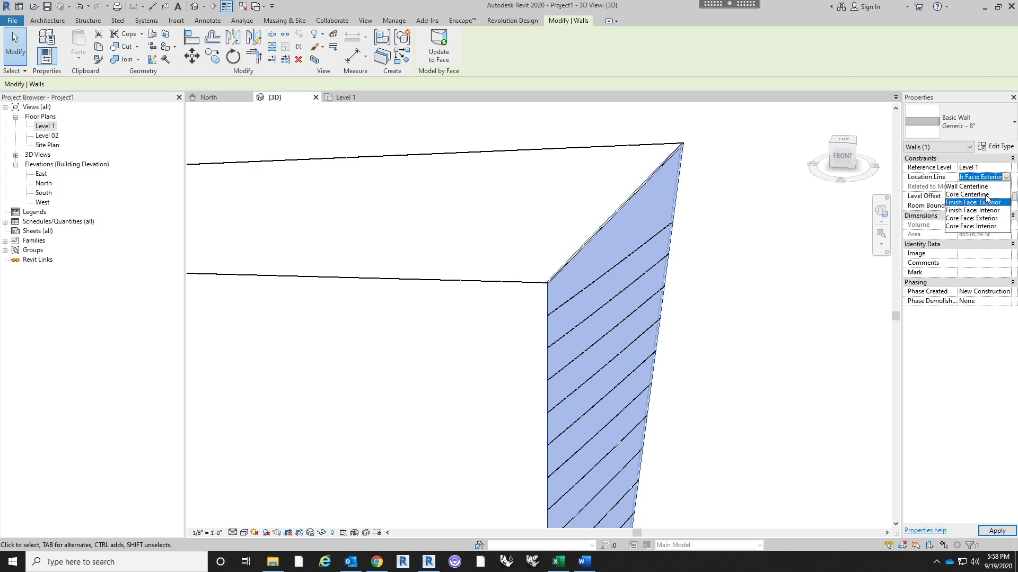
{"action": "left_click", "coordinate": [986, 213]}
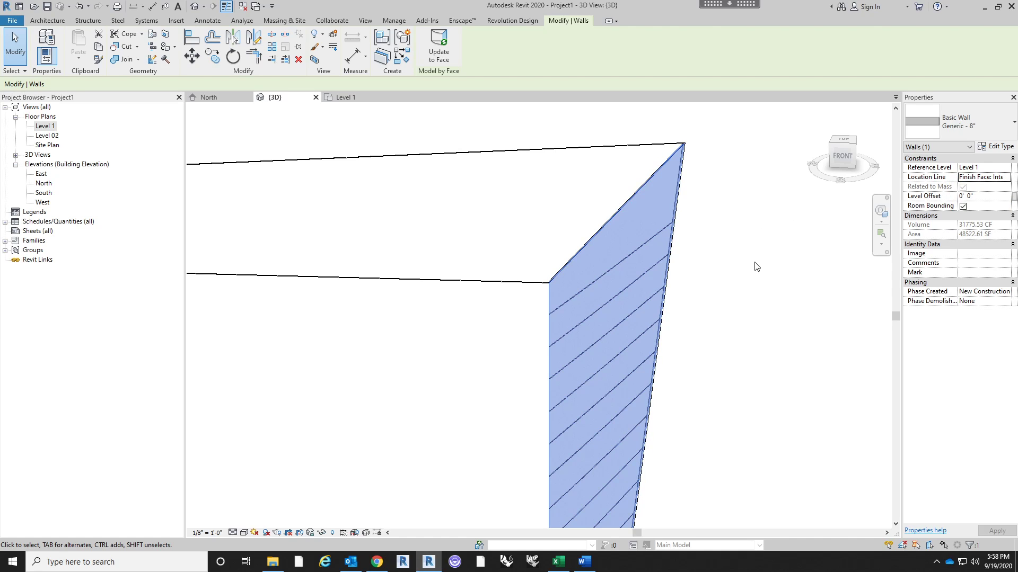
Examine the slanted wall's top edge and outer edge near the roof.
{"action": "left_click", "coordinate": [689, 275]}
{"action": "left_click", "coordinate": [662, 208]}
{"action": "scroll", "coordinate": [683, 224], "scroll_direction": "up", "scroll_amount": 3}
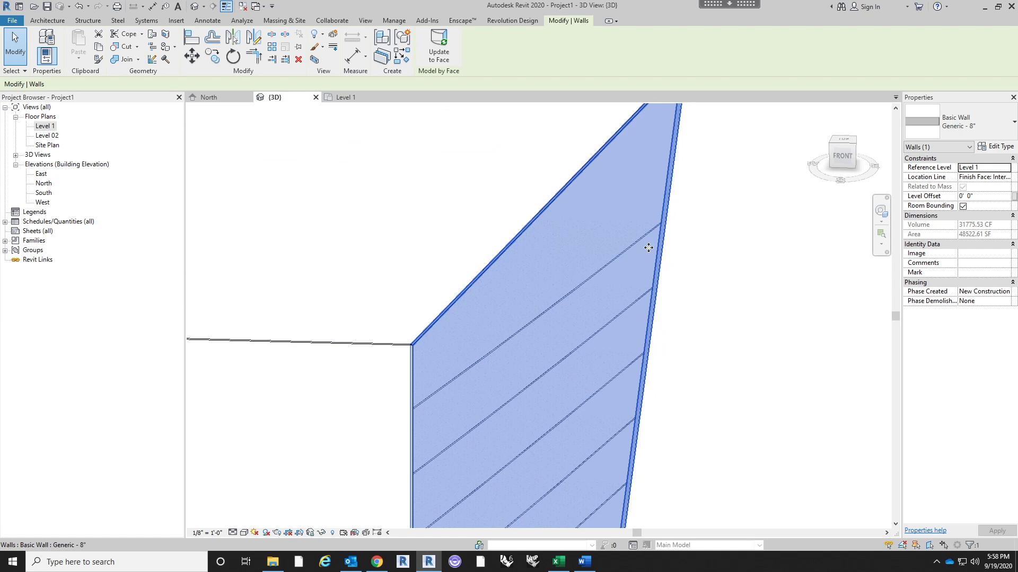
{"action": "left_click", "coordinate": [712, 254]}
{"action": "left_click", "coordinate": [629, 260]}
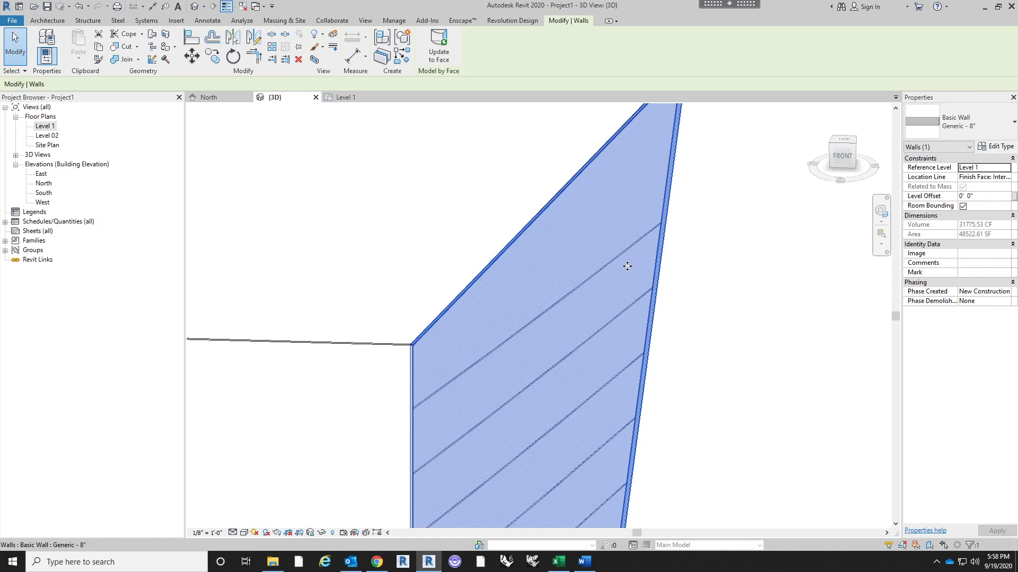
{"action": "left_click", "coordinate": [708, 235]}
{"action": "scroll", "coordinate": [708, 235], "scroll_direction": "down", "scroll_amount": 3}
{"action": "left_click", "coordinate": [639, 263]}
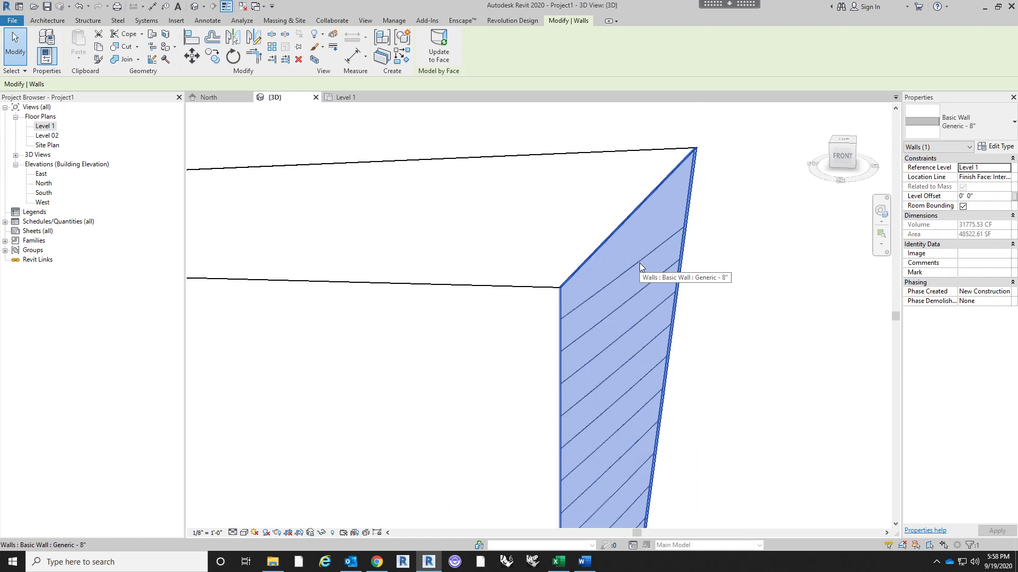
Compare the straight front wall with the slanted wall where they meet at the tower's upper corner.
{"action": "left_click", "coordinate": [719, 235]}
{"action": "left_click", "coordinate": [543, 318]}
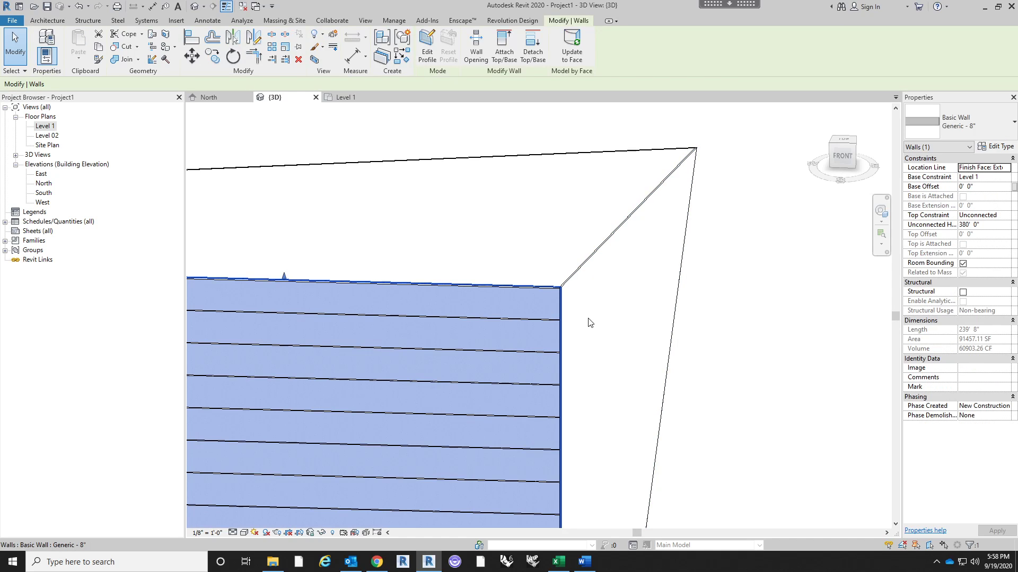
{"action": "scroll", "coordinate": [666, 200], "scroll_direction": "down", "scroll_amount": 3}
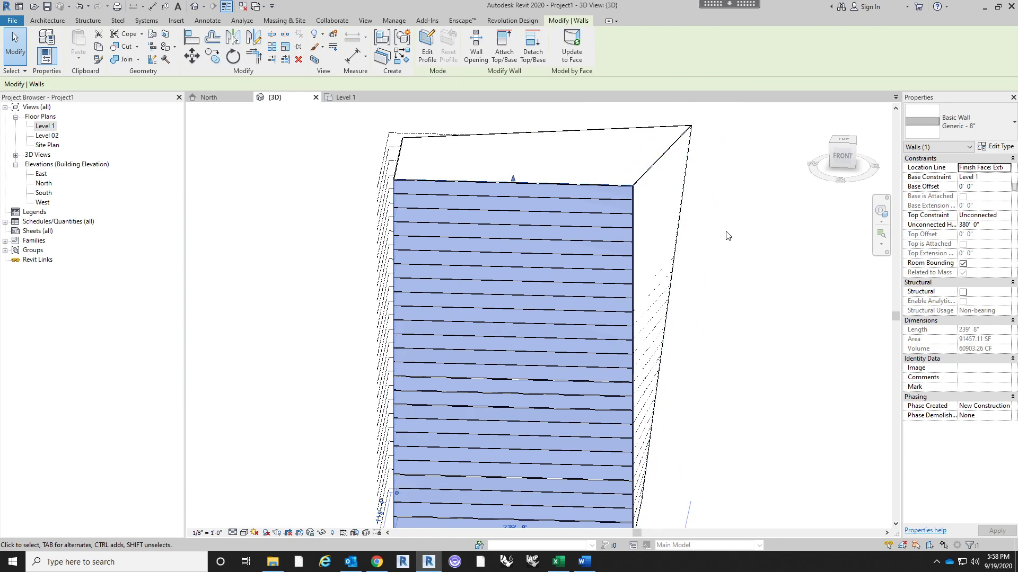
{"action": "left_click", "coordinate": [663, 222]}
{"action": "left_click", "coordinate": [663, 222]}
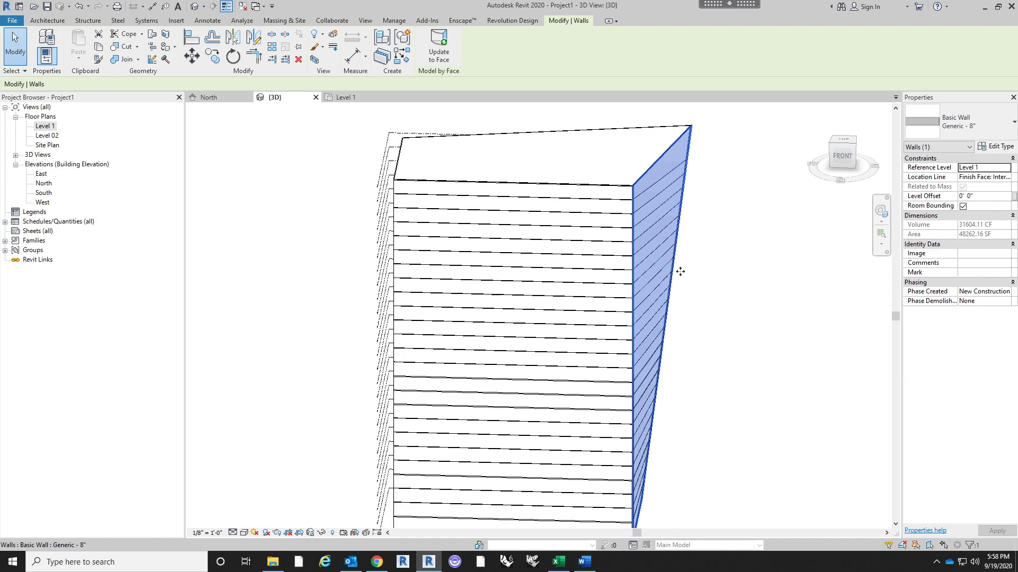
{"action": "scroll", "coordinate": [652, 158], "scroll_direction": "up", "scroll_amount": 3}
{"action": "left_click", "coordinate": [767, 289]}
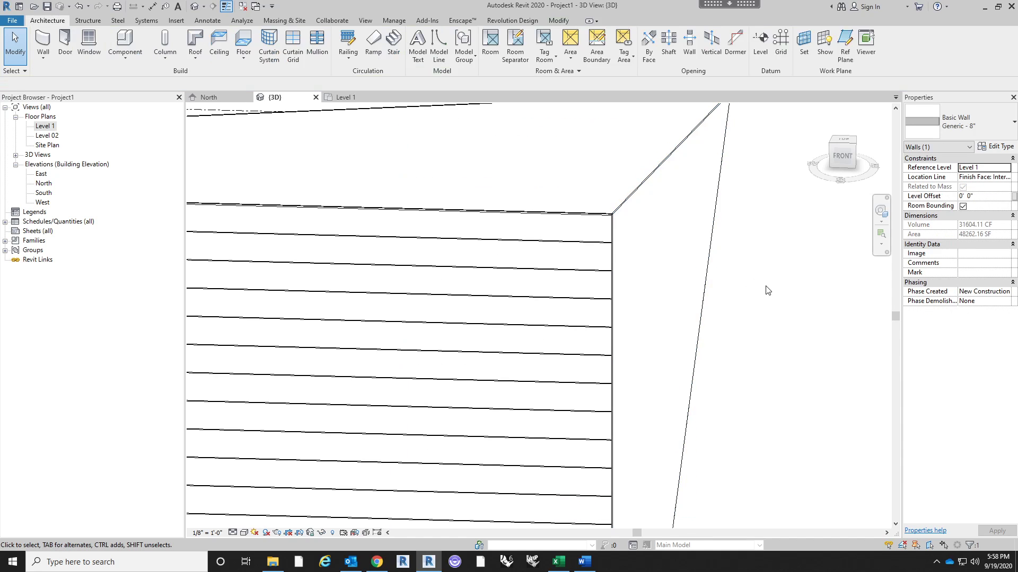
{"action": "left_click", "coordinate": [711, 249]}
{"action": "left_click", "coordinate": [739, 253]}
{"action": "scroll", "coordinate": [645, 159], "scroll_direction": "down", "scroll_amount": 4}
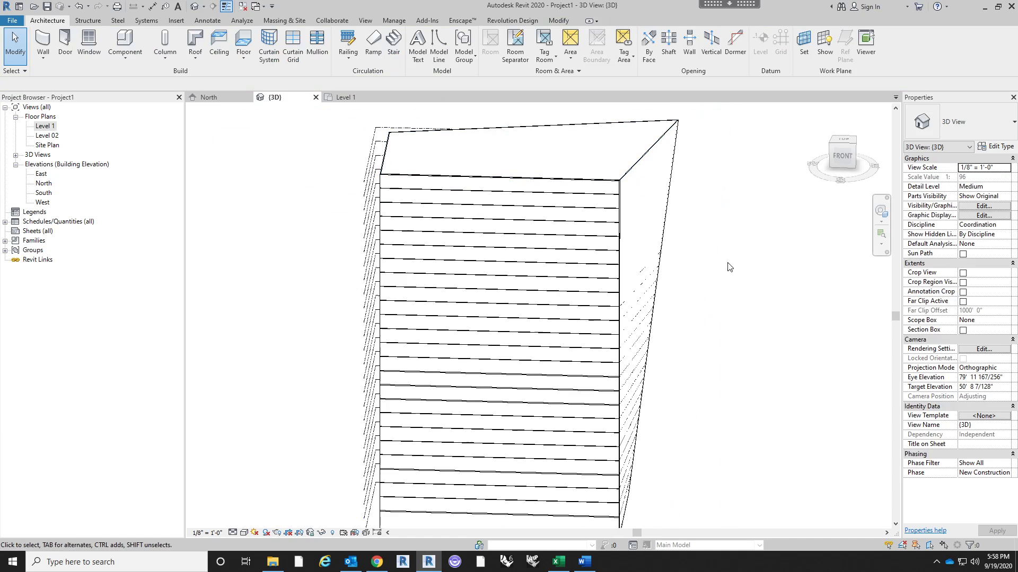
Examine the base corner where the slanted wall meets the straight front wall, and review the tower as a whole.
{"action": "middle_click_drag", "start_coordinate": [703, 299], "coordinate": [609, 320], "text": "shift"}
{"action": "scroll", "coordinate": [659, 396], "scroll_direction": "up", "scroll_amount": 5}
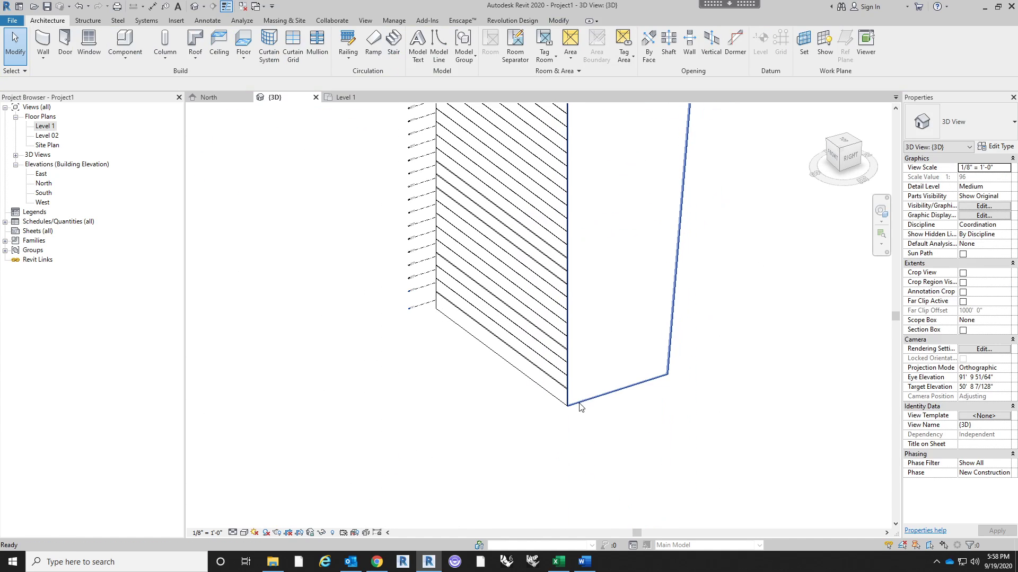
{"action": "scroll", "coordinate": [554, 353], "scroll_direction": "up", "scroll_amount": 2}
{"action": "left_click", "coordinate": [556, 339]}
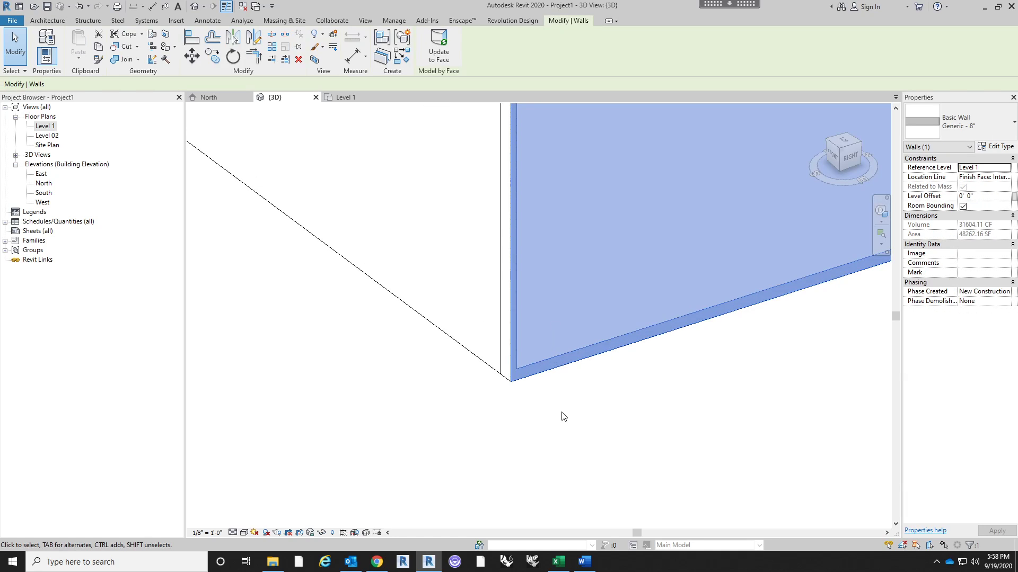
{"action": "scroll", "coordinate": [561, 439], "scroll_direction": "down", "scroll_amount": 5}
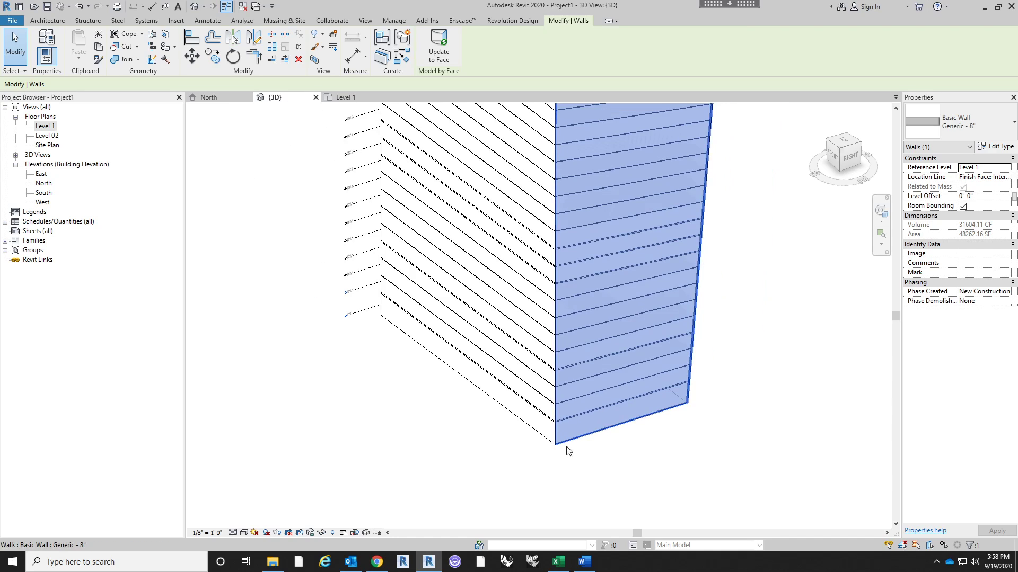
{"action": "scroll", "coordinate": [568, 450], "scroll_direction": "down", "scroll_amount": 5}
{"action": "middle_click_drag", "start_coordinate": [674, 289], "coordinate": [673, 291], "text": "shift"}
{"action": "scroll", "coordinate": [674, 289], "scroll_direction": "up", "scroll_amount": 4}
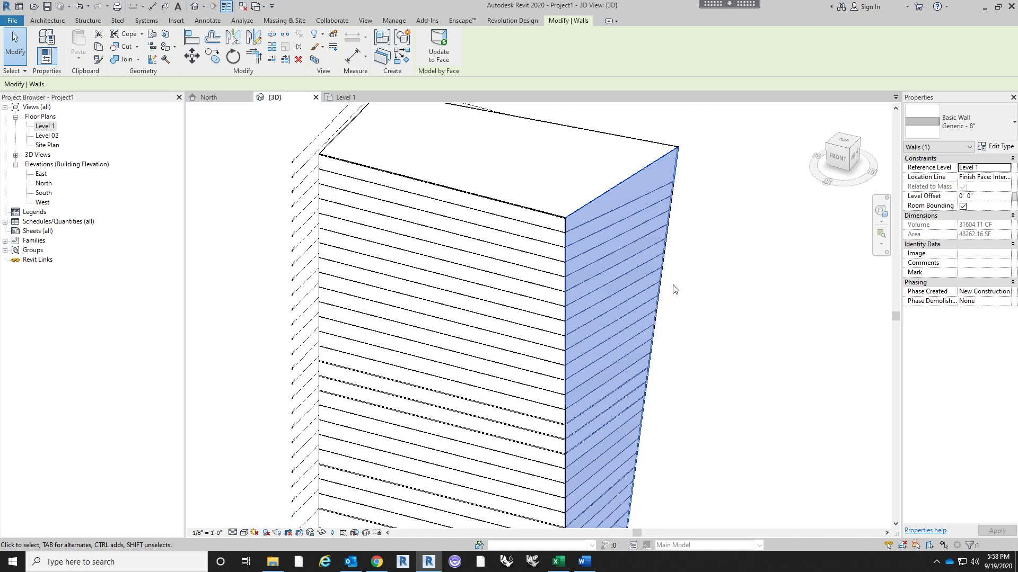
Flip the orientation of the tower's straight front wall and check how it meets the adjoining wall at the upper corner.
{"action": "left_click", "coordinate": [399, 291]}
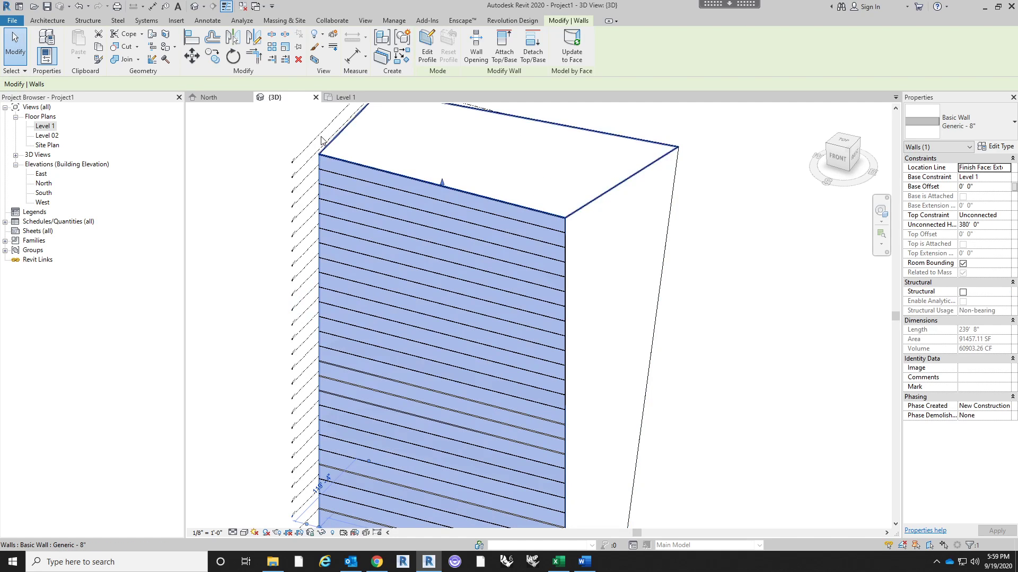
{"action": "scroll", "coordinate": [328, 159], "scroll_direction": "up", "scroll_amount": 6}
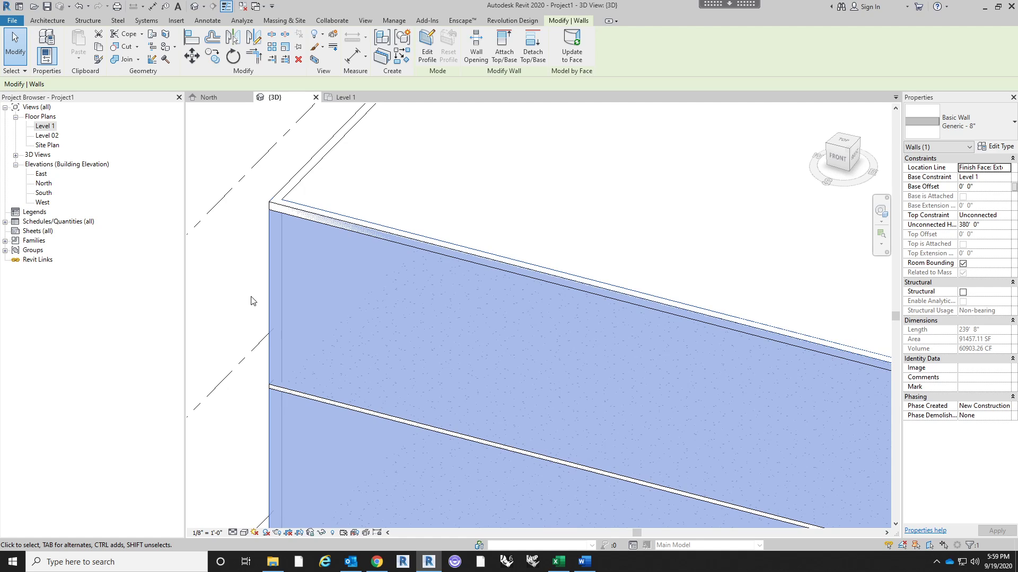
{"action": "key", "text": "space"}
{"action": "left_click", "coordinate": [246, 301]}
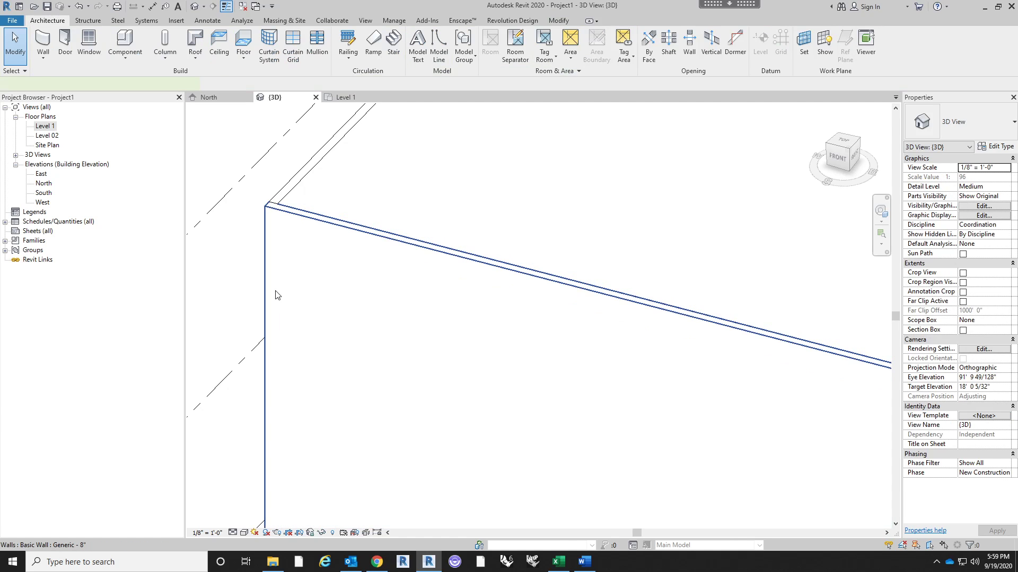
{"action": "left_click", "coordinate": [275, 295]}
{"action": "key", "text": "space"}
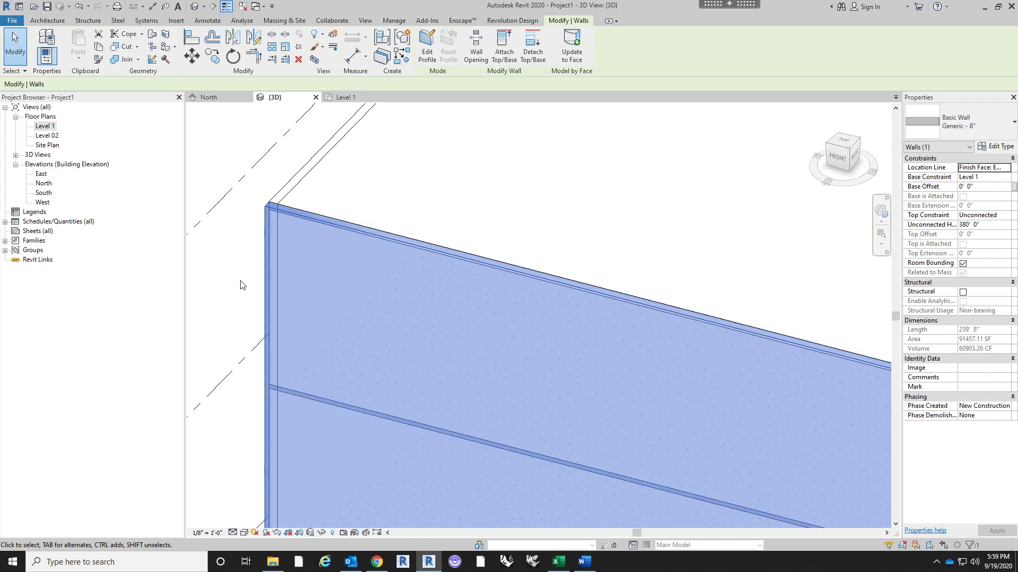
{"action": "scroll", "coordinate": [244, 284], "scroll_direction": "down", "scroll_amount": 2}
{"action": "scroll", "coordinate": [241, 285], "scroll_direction": "down", "scroll_amount": 2}
{"action": "scroll", "coordinate": [372, 243], "scroll_direction": "down", "scroll_amount": 3}
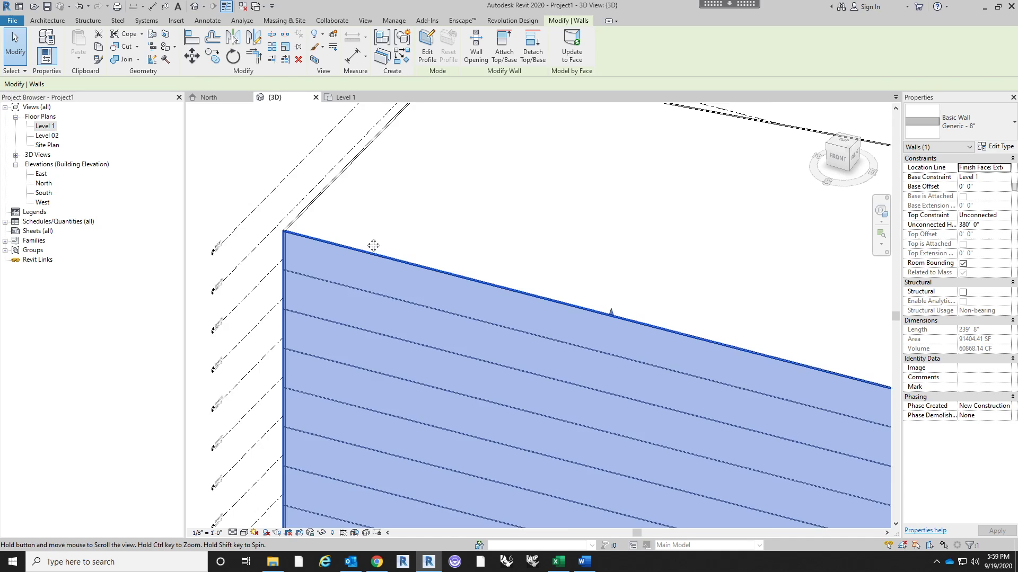
{"action": "scroll", "coordinate": [385, 150], "scroll_direction": "down", "scroll_amount": 3}
{"action": "left_click", "coordinate": [564, 298]}
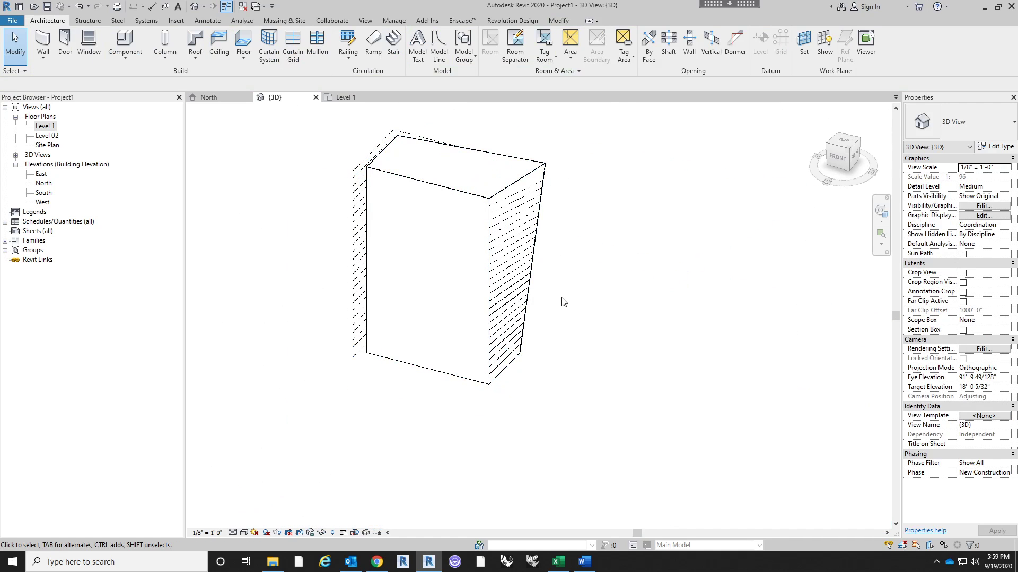
Examine the slanted wall, and select the chain of connected straight walls around the tower.
{"action": "middle_click_drag", "start_coordinate": [564, 297], "coordinate": [514, 187], "text": "shift"}
{"action": "left_click", "coordinate": [514, 187]}
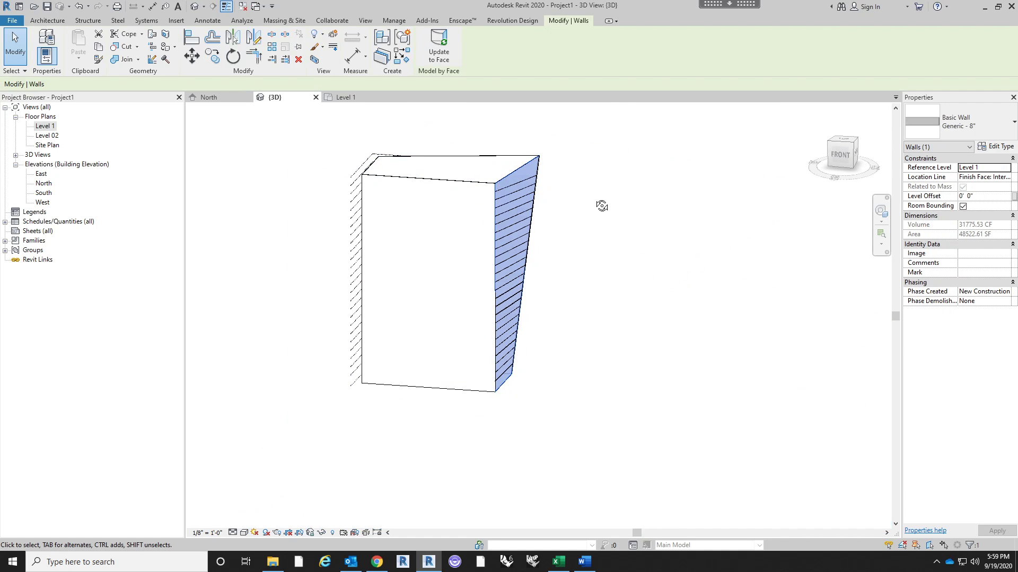
{"action": "scroll", "coordinate": [530, 172], "scroll_direction": "up", "scroll_amount": 2}
{"action": "key", "text": "Escape"}
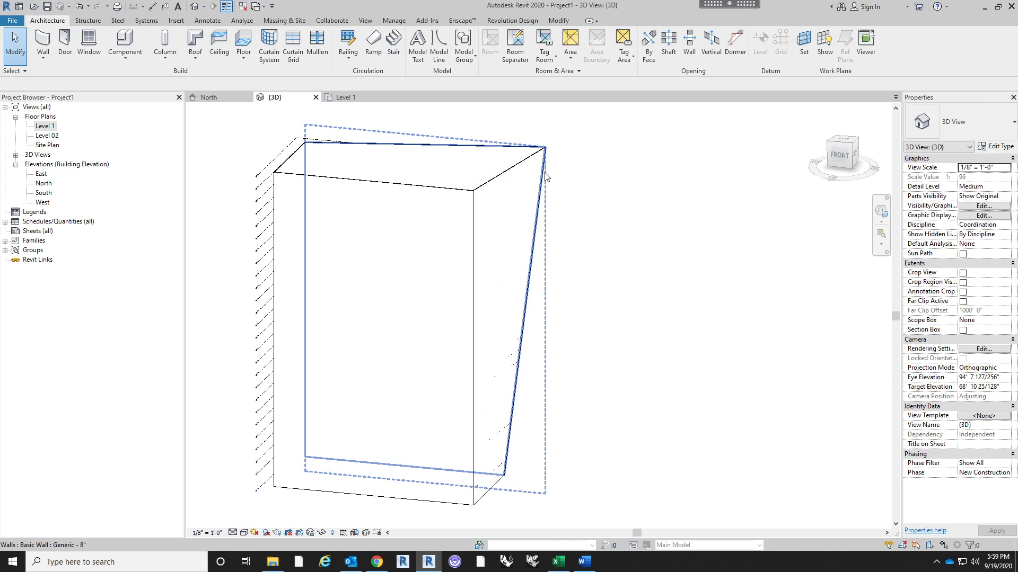
{"action": "left_click", "coordinate": [546, 177]}
{"action": "key", "text": "Tab"}
{"action": "left_click", "coordinate": [546, 176]}
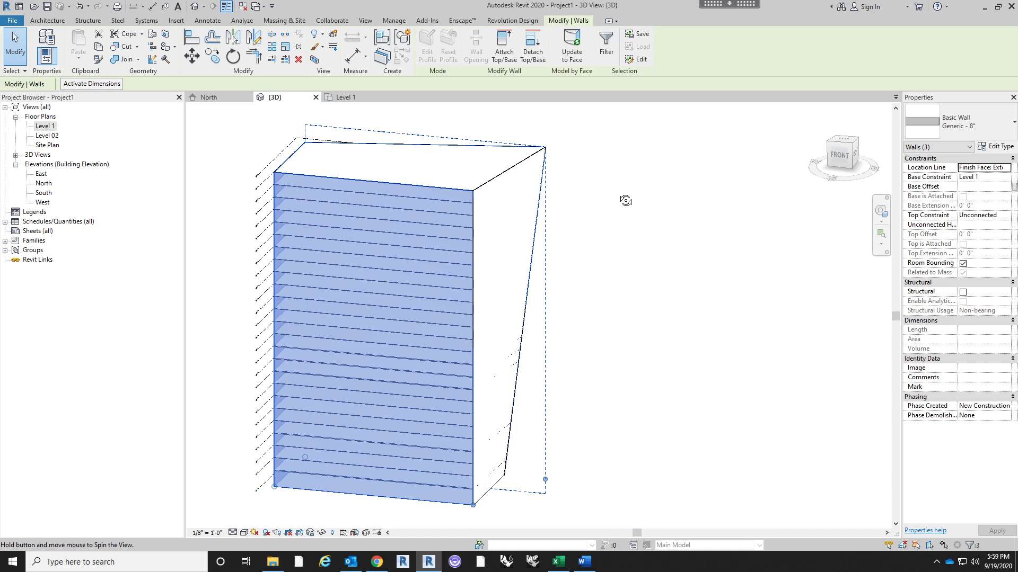
{"action": "middle_click_drag", "start_coordinate": [625, 201], "coordinate": [527, 216], "text": "shift"}
{"action": "key", "text": "Escape"}
Temporarily hide the slanted wall to look at the tower behind it, and reset the temporary hide.
{"action": "left_click", "coordinate": [518, 212]}
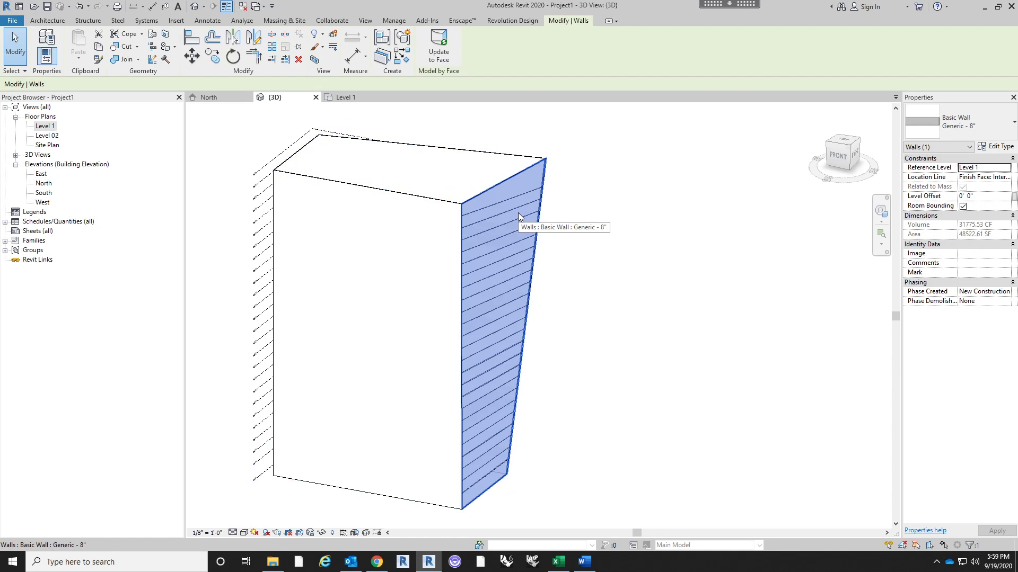
{"action": "key", "text": "h"}
{"action": "key", "text": "h"}
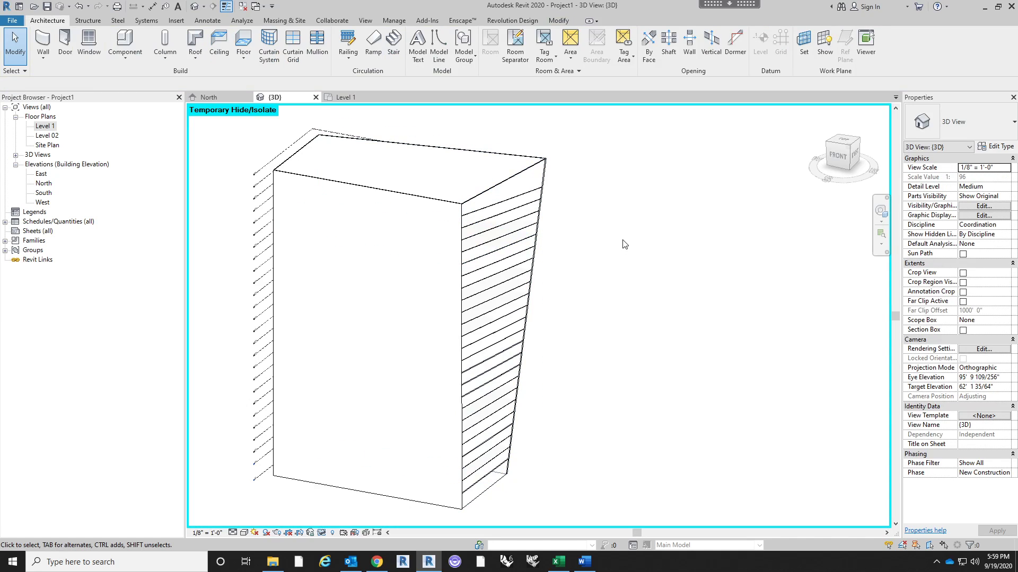
{"action": "key", "text": "h"}
{"action": "key", "text": "r"}
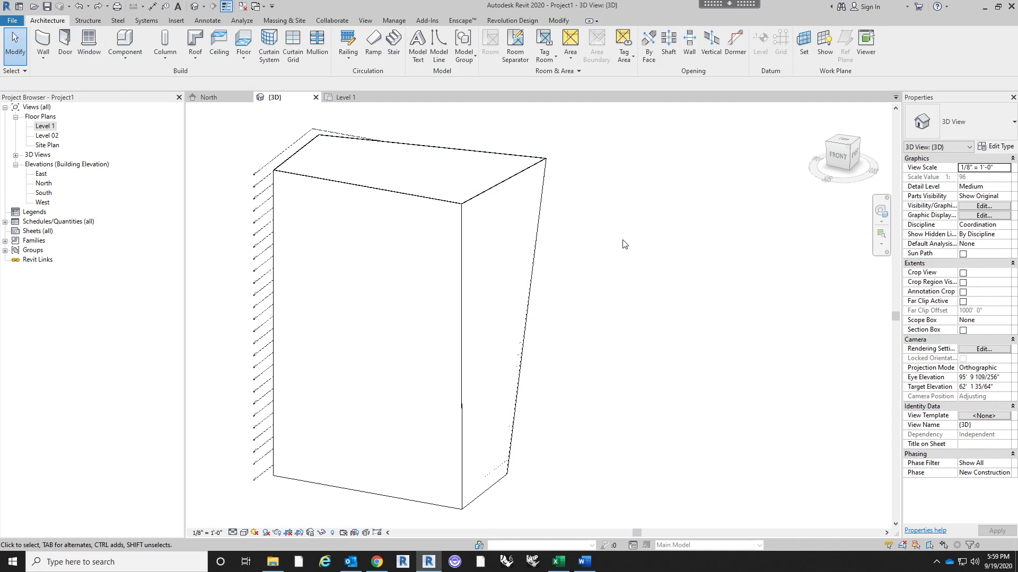
Temporarily hide the slanted wall on its own and look at the mass and floor slabs behind it.
{"action": "left_click", "coordinate": [510, 270]}
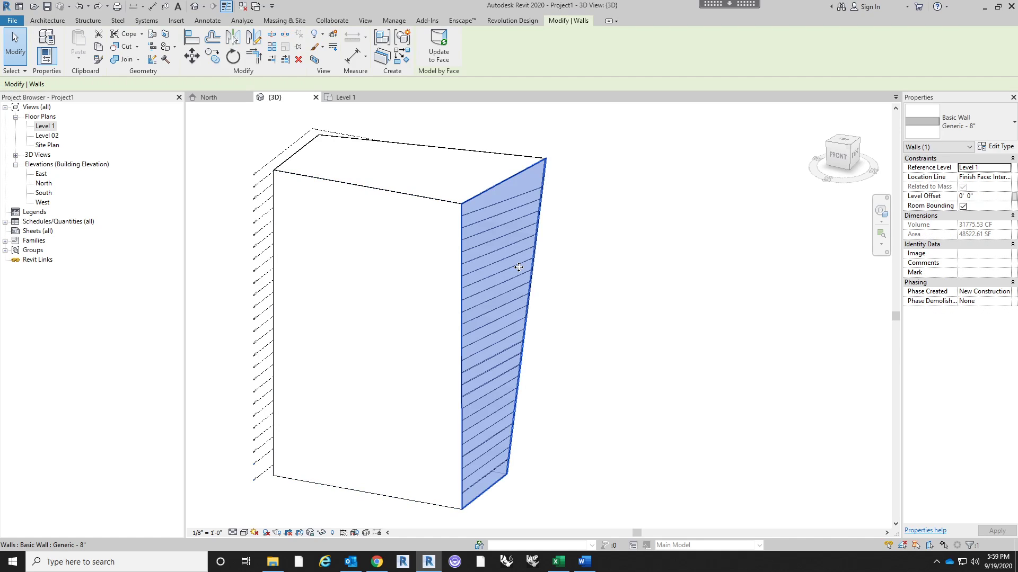
{"action": "scroll", "coordinate": [566, 347], "scroll_direction": "down", "scroll_amount": 2}
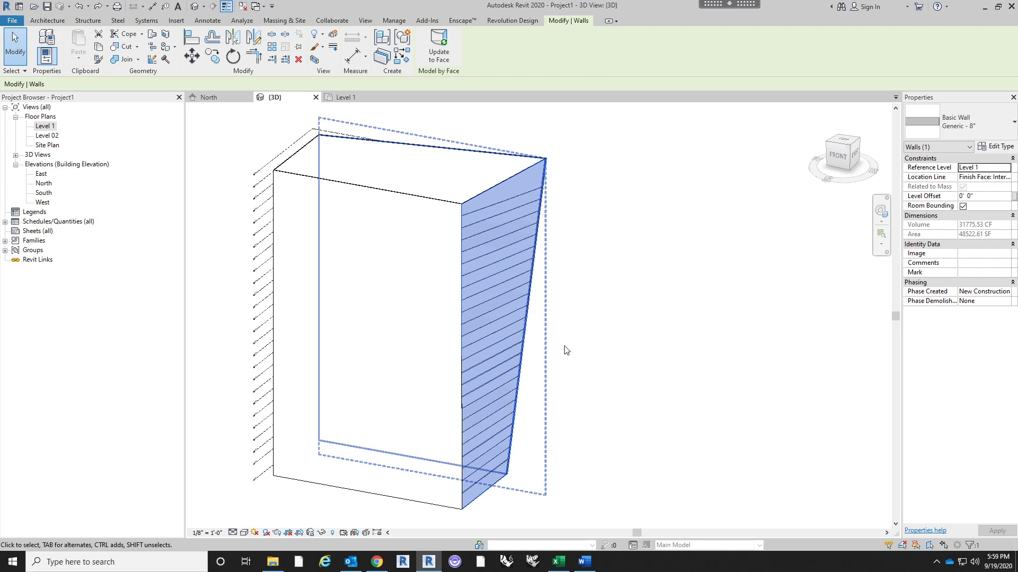
{"action": "left_click", "coordinate": [322, 533]}
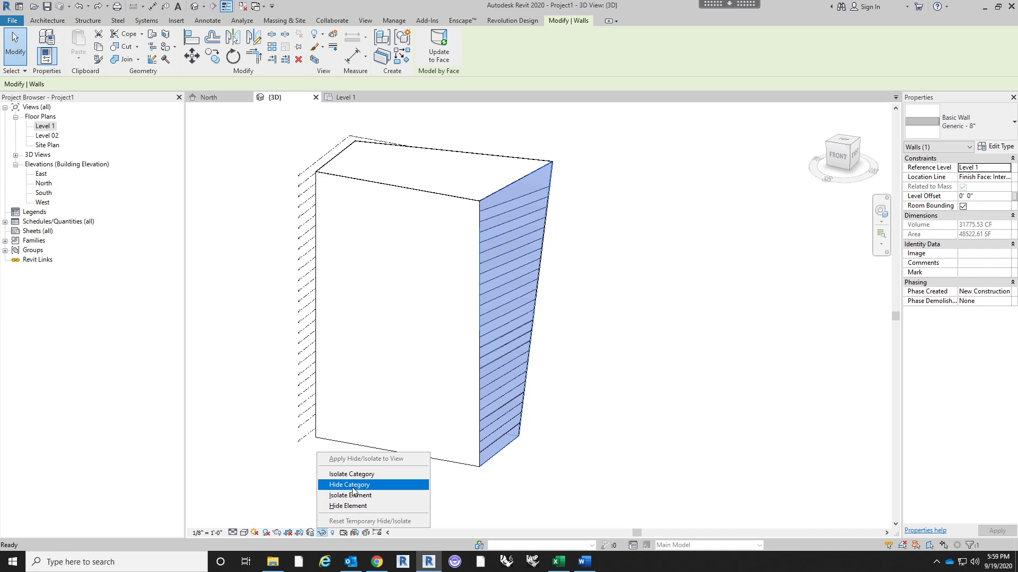
{"action": "left_click", "coordinate": [348, 507]}
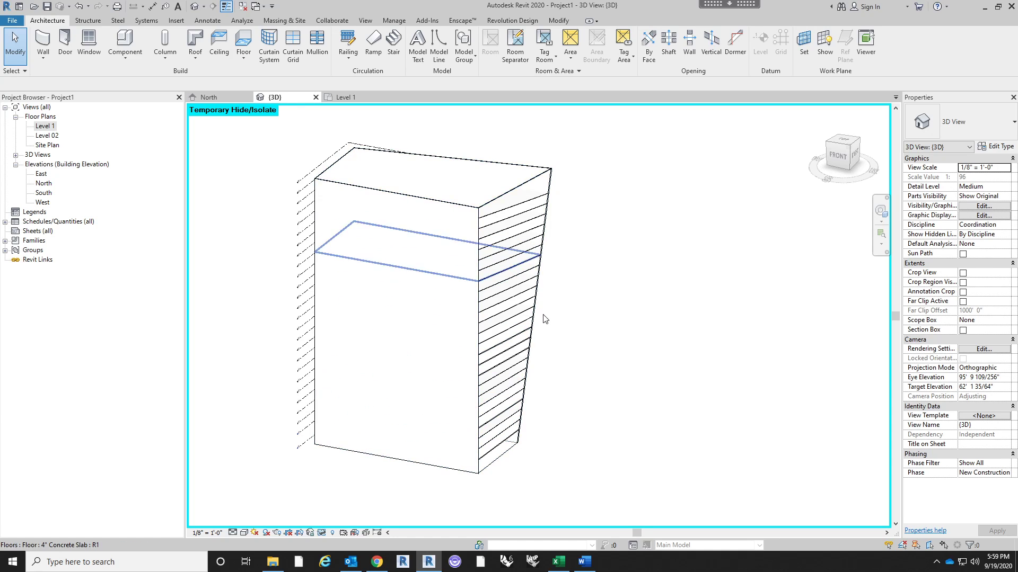
{"action": "middle_click_drag", "start_coordinate": [632, 428], "coordinate": [492, 480], "text": "shift"}
{"action": "left_click", "coordinate": [495, 470]}
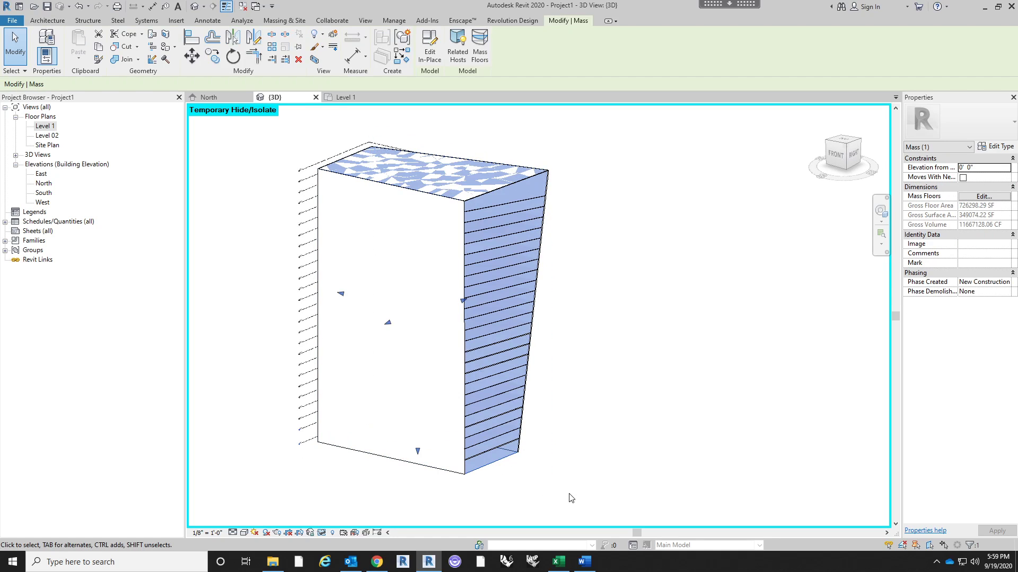
{"action": "left_click", "coordinate": [540, 482]}
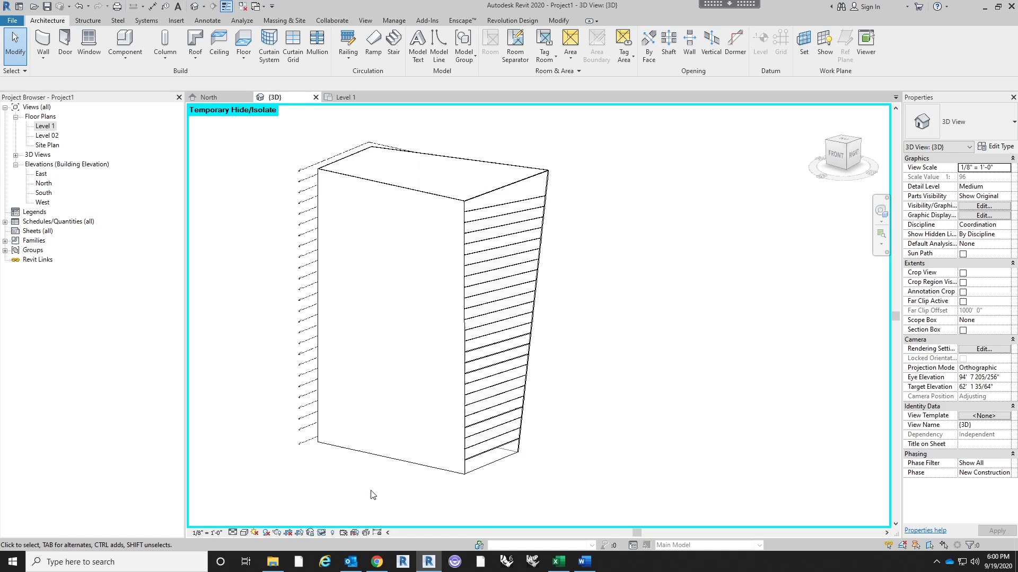
Reset the temporary hide/isolate so the slanted wall is displayed again.
{"action": "left_click", "coordinate": [322, 534]}
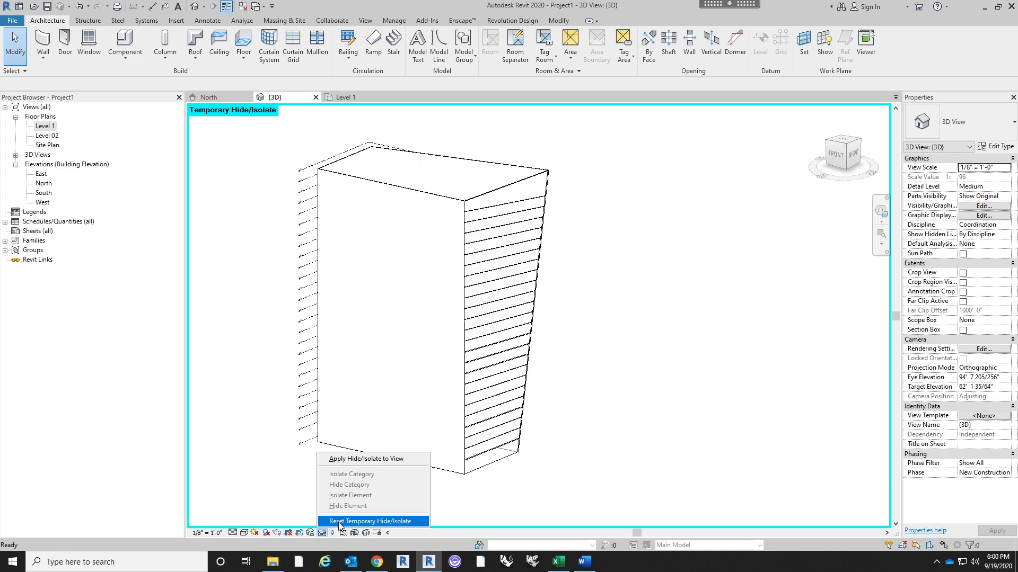
{"action": "left_click", "coordinate": [339, 522]}
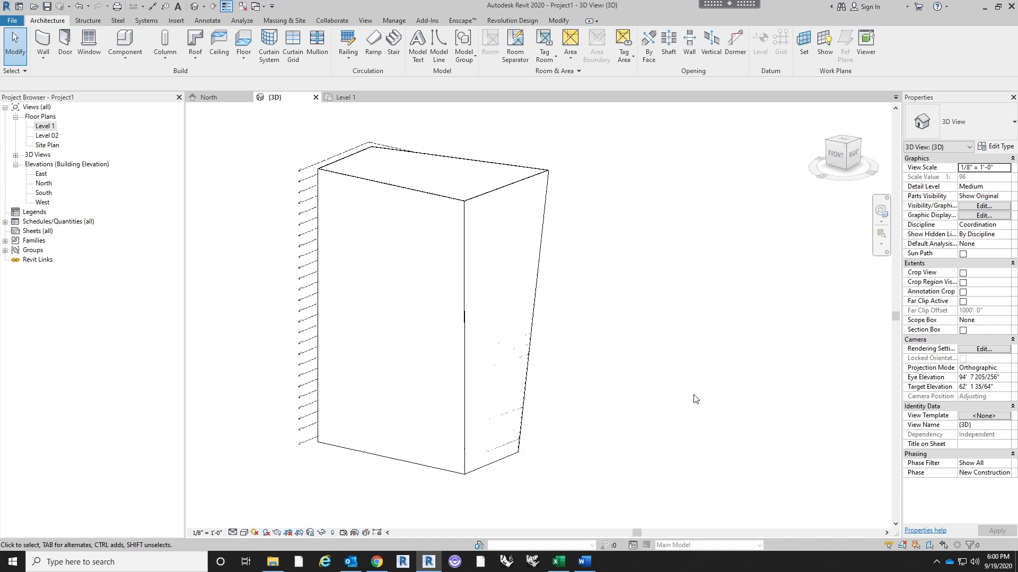
{"action": "middle_click_drag", "start_coordinate": [595, 364], "coordinate": [612, 358]}
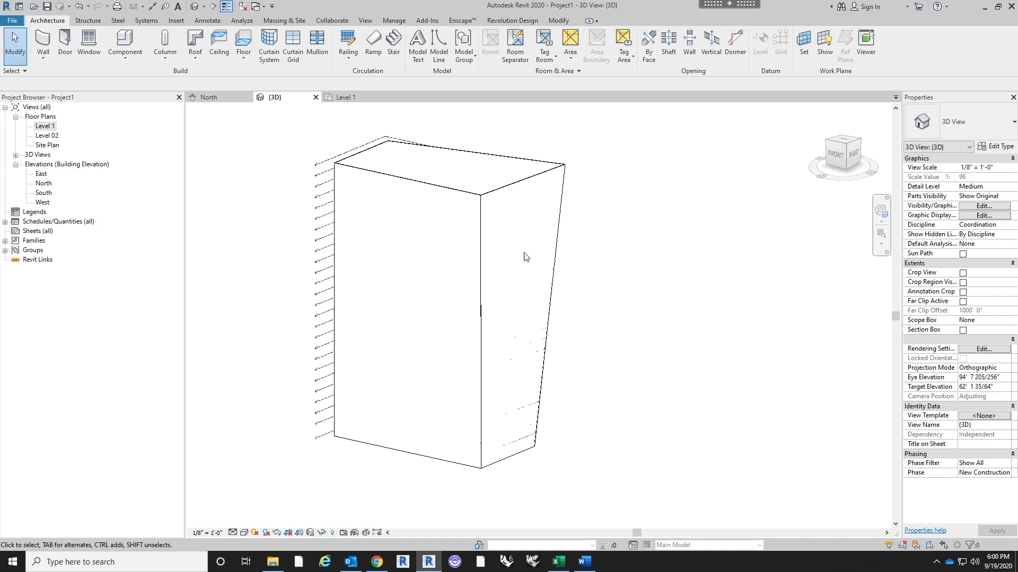
Hide the slanted wall in the 3D view as an individual element.
{"action": "left_click", "coordinate": [523, 251]}
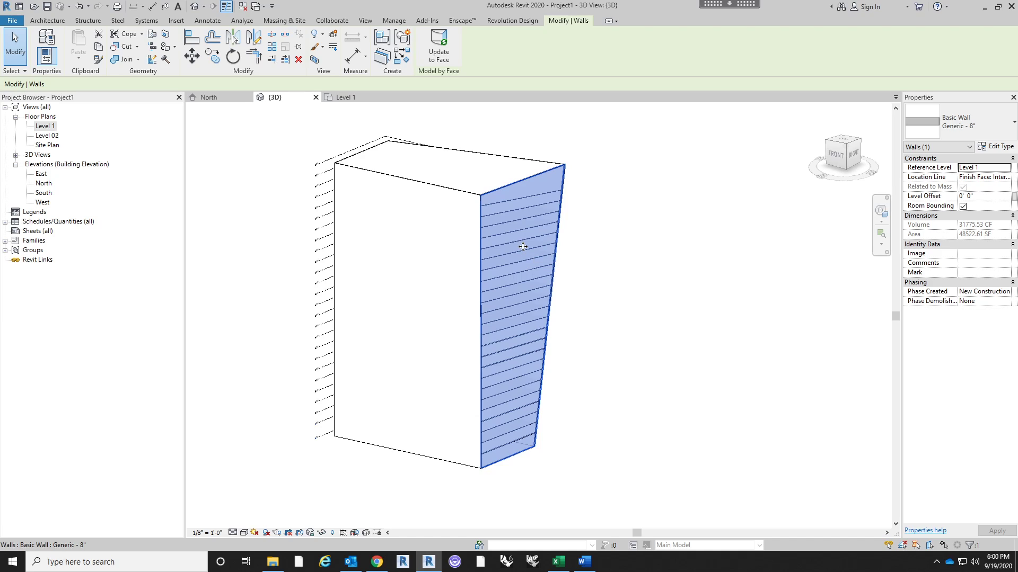
{"action": "right_click", "coordinate": [522, 247]}
{"action": "mouse_move", "coordinate": [581, 295]}
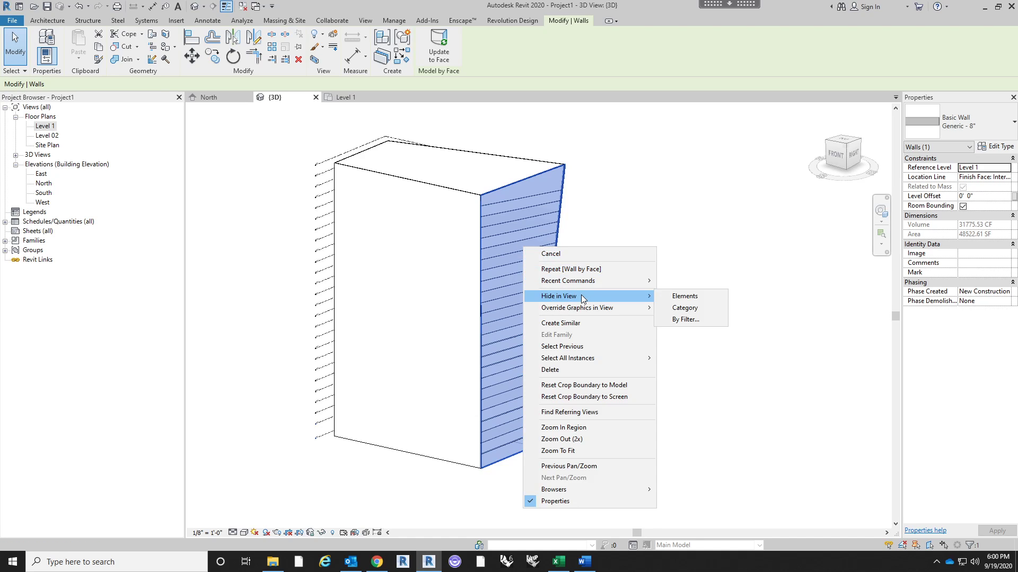
{"action": "left_click", "coordinate": [683, 297]}
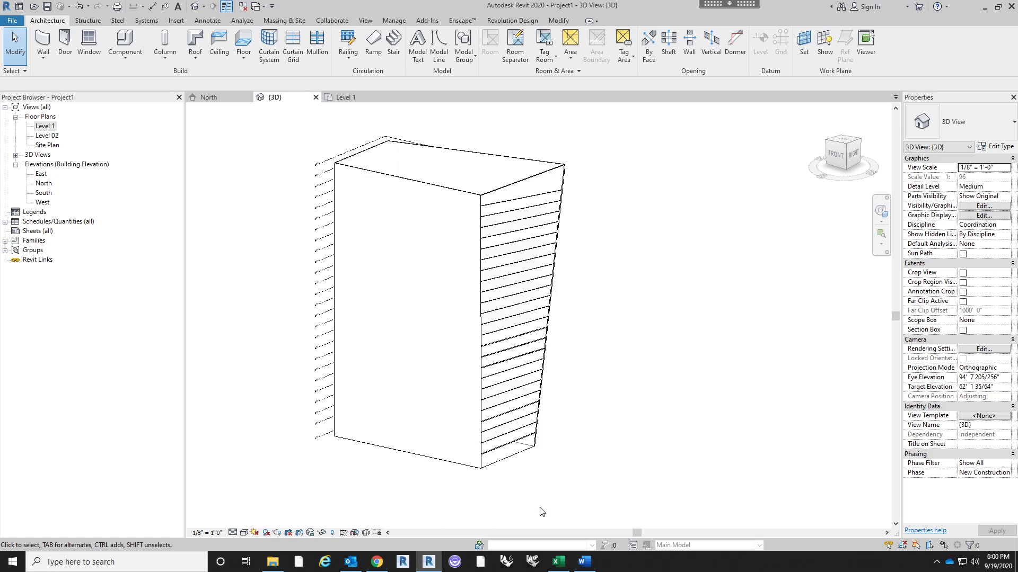
Reveal the hidden elements, unhide the slanted wall in the view, and leave the reveal mode.
{"action": "left_click", "coordinate": [333, 535]}
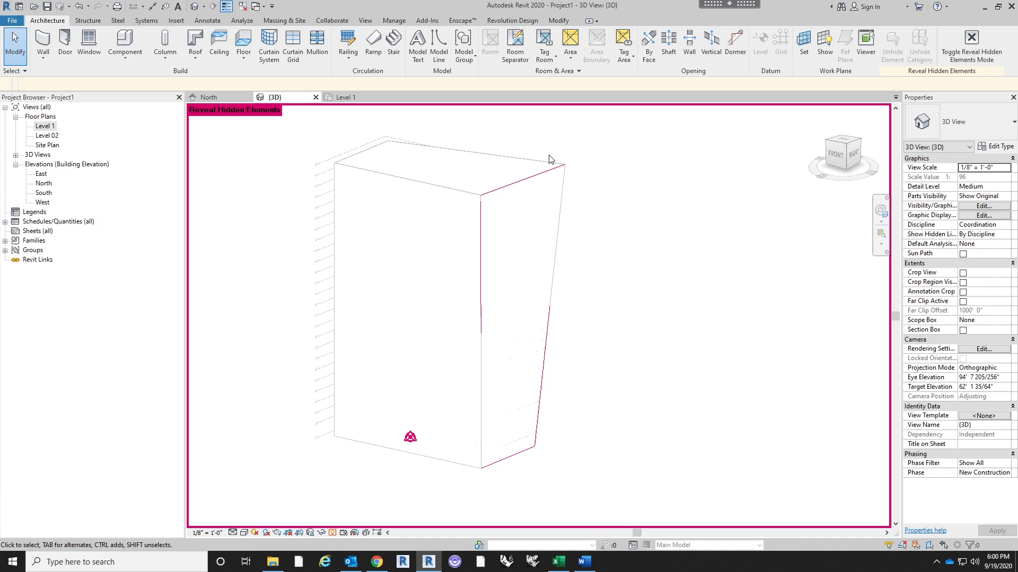
{"action": "left_click", "coordinate": [535, 223]}
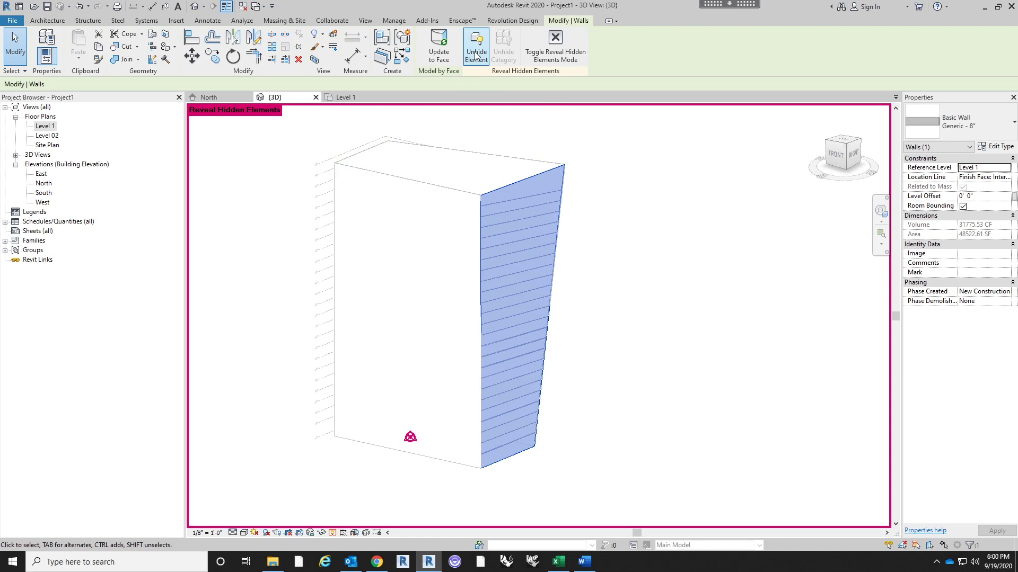
{"action": "right_click", "coordinate": [664, 168]}
{"action": "mouse_move", "coordinate": [733, 231]}
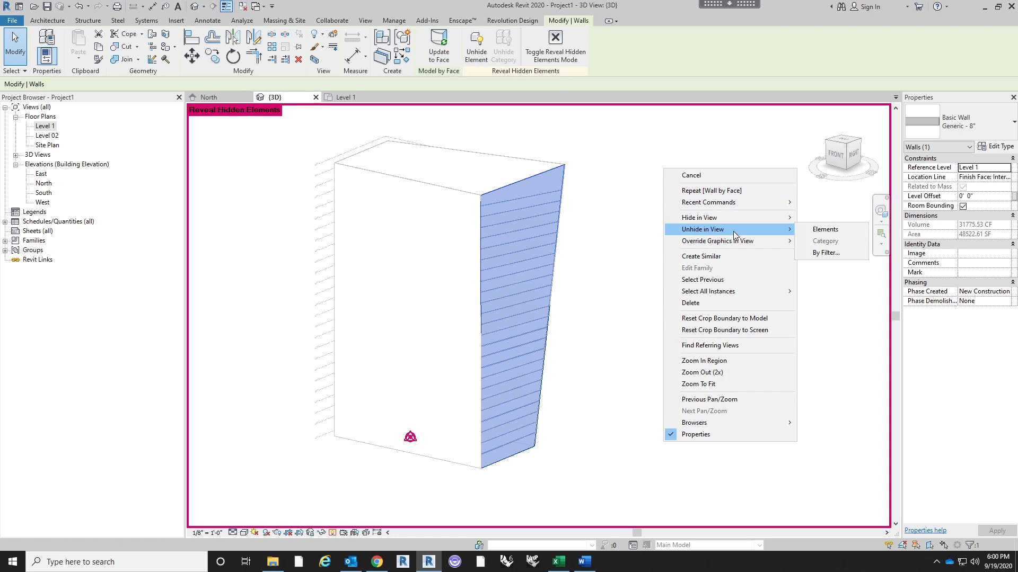
{"action": "left_click", "coordinate": [825, 229]}
{"action": "left_click", "coordinate": [548, 407]}
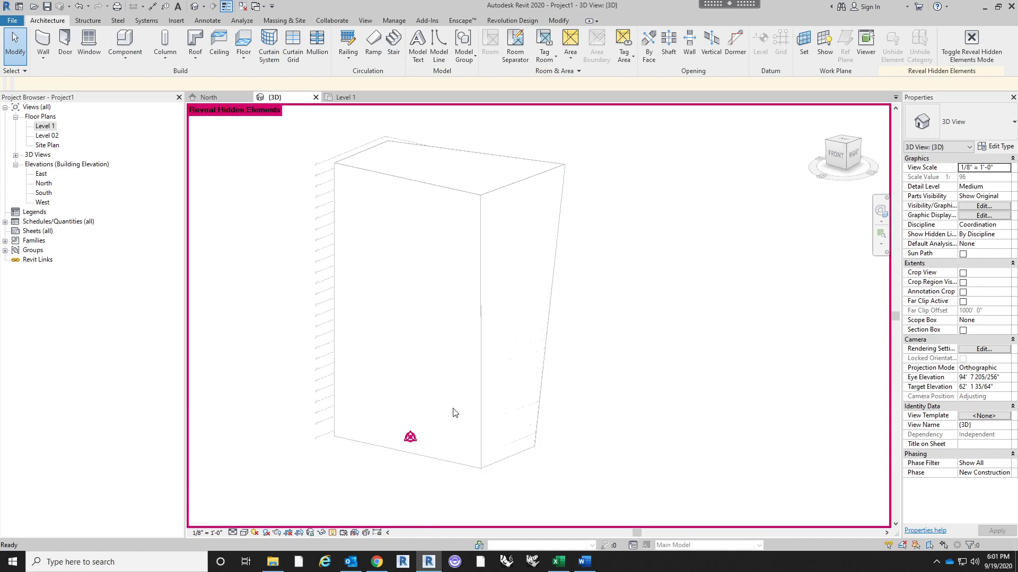
{"action": "middle_click_drag", "start_coordinate": [676, 297], "coordinate": [520, 312], "text": "shift"}
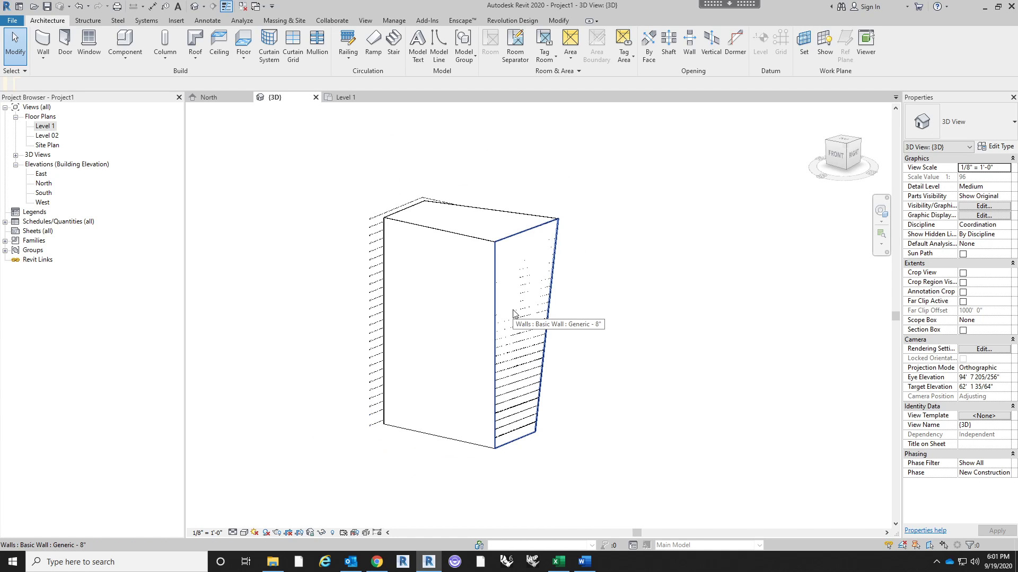
Change the tower's straight front wall to the Curtain Wall type, unjoining the elements that cannot stay joined.
{"action": "left_click", "coordinate": [512, 313]}
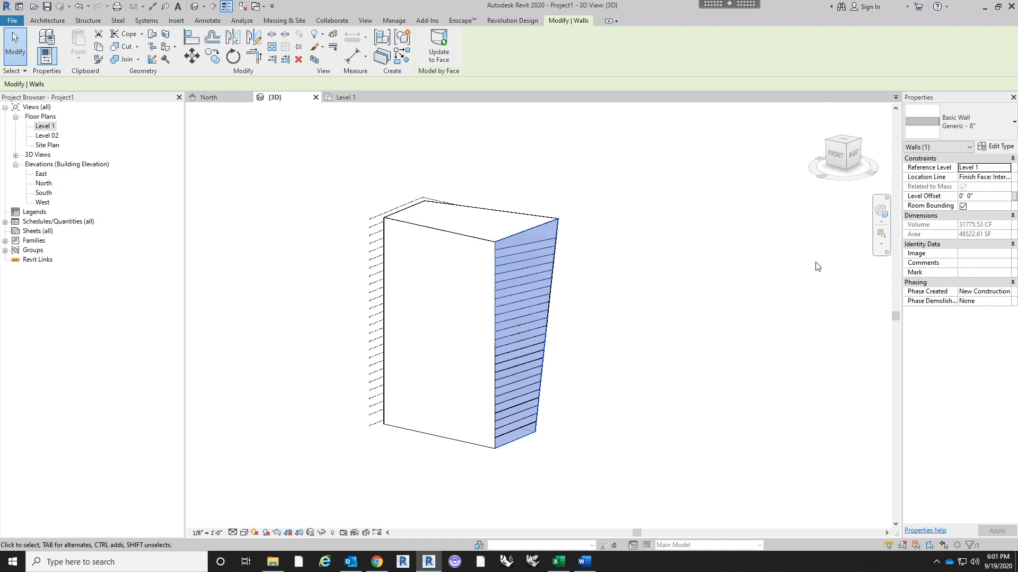
{"action": "left_click", "coordinate": [714, 266]}
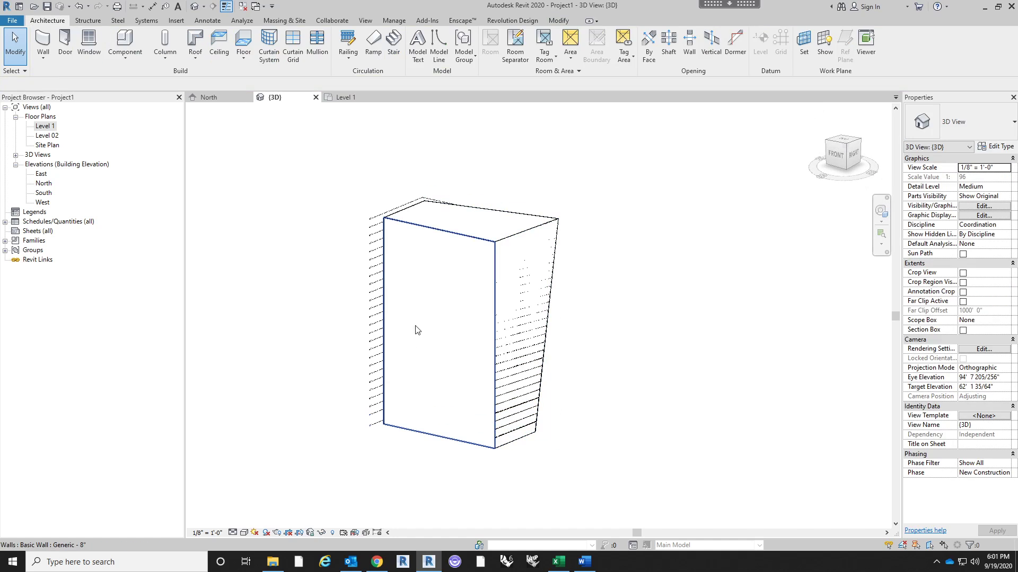
{"action": "left_click", "coordinate": [416, 318]}
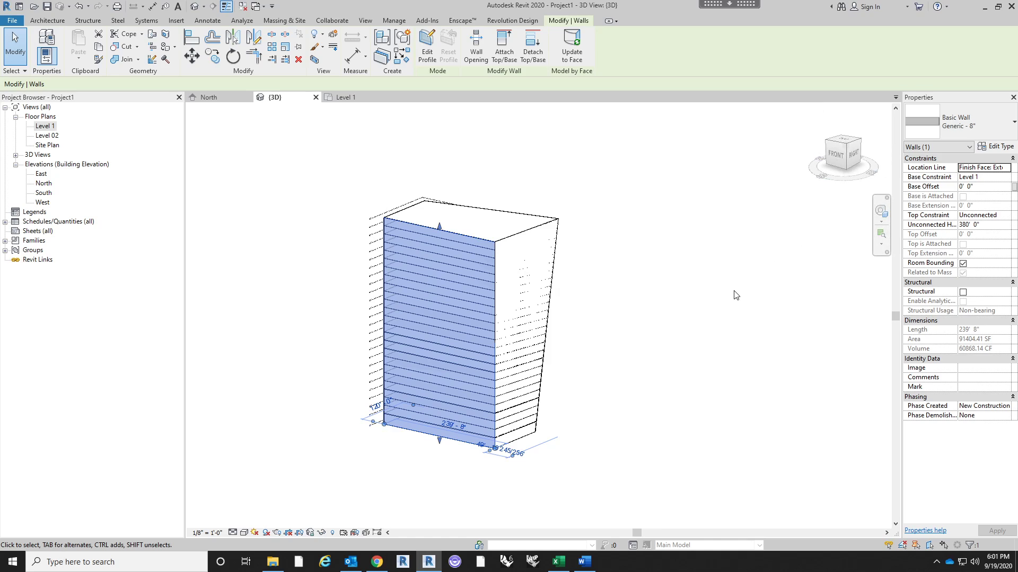
{"action": "left_click_drag", "start_coordinate": [477, 406], "coordinate": [481, 404]}
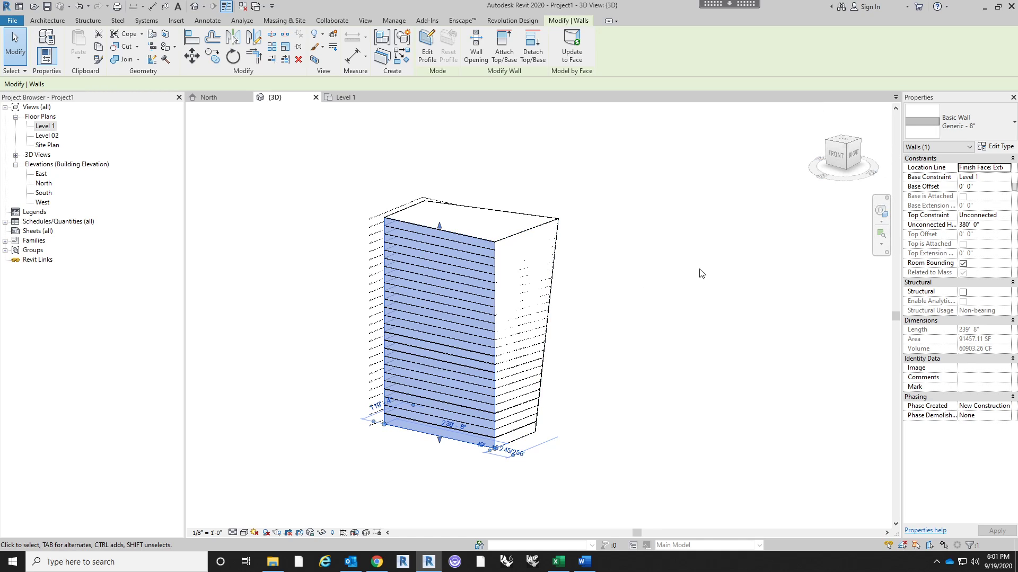
{"action": "left_click", "coordinate": [975, 129]}
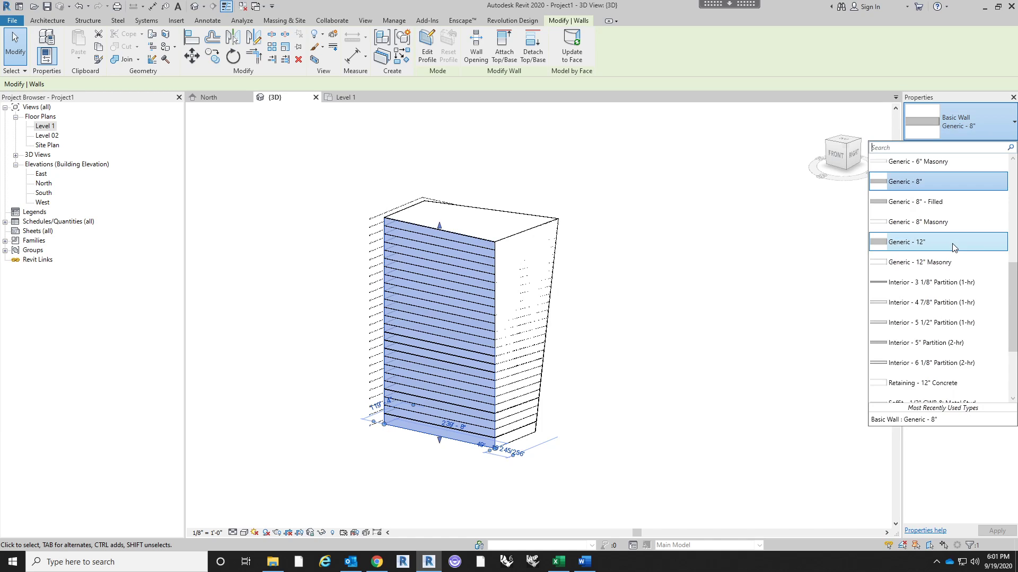
{"action": "scroll", "coordinate": [954, 248], "scroll_direction": "down", "scroll_amount": 2}
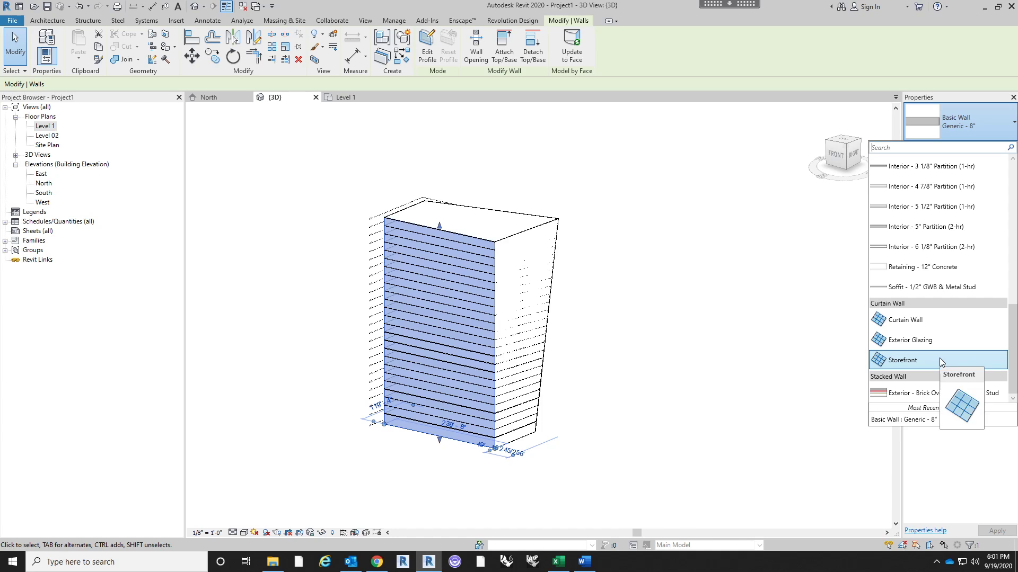
{"action": "left_click", "coordinate": [949, 320]}
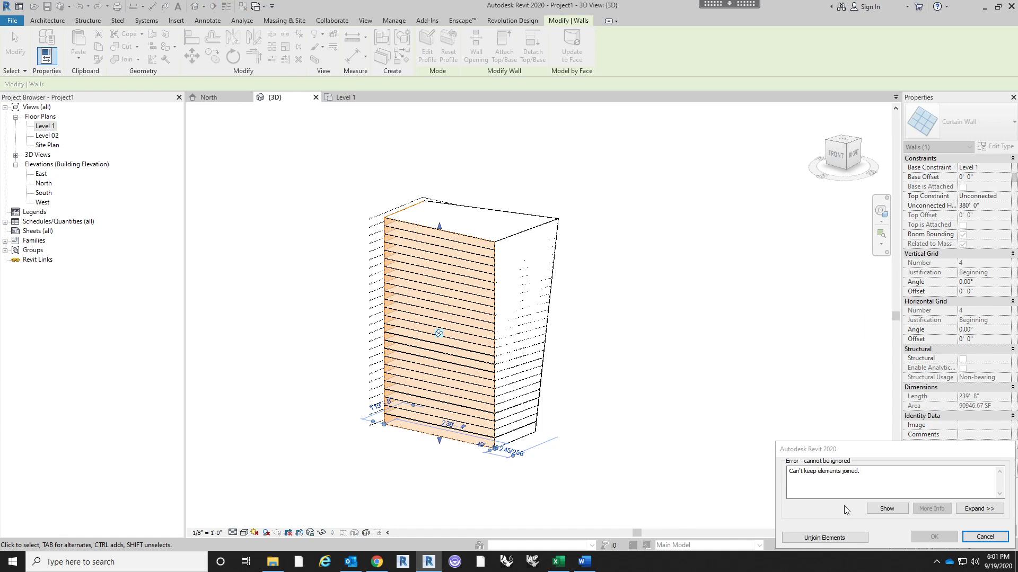
{"action": "left_click", "coordinate": [835, 539]}
{"action": "left_click", "coordinate": [686, 375]}
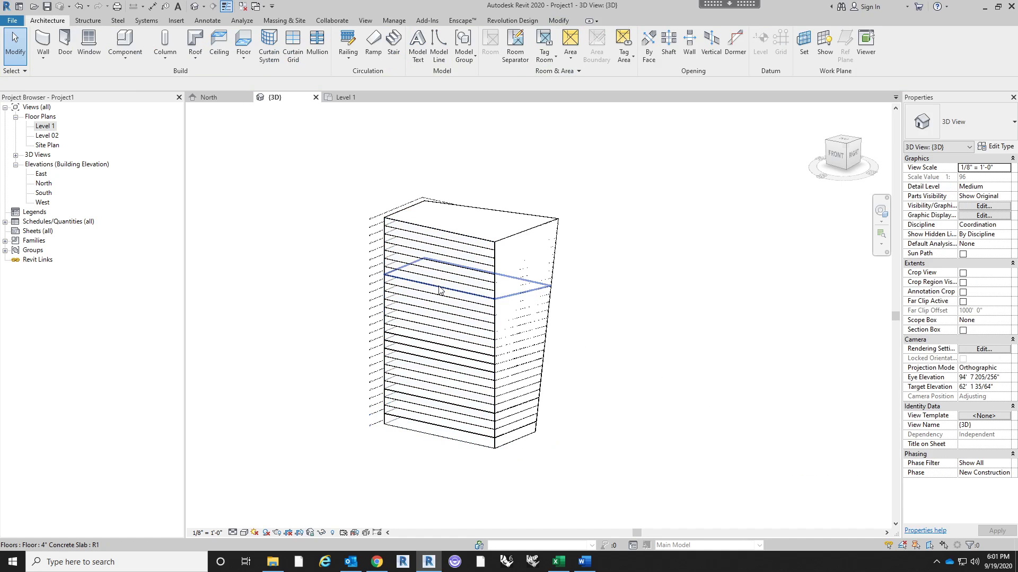
Change the front curtain wall's type to Storefront and inspect its grid and mullions near the roof edge.
{"action": "scroll", "coordinate": [363, 173], "scroll_direction": "up", "scroll_amount": 4}
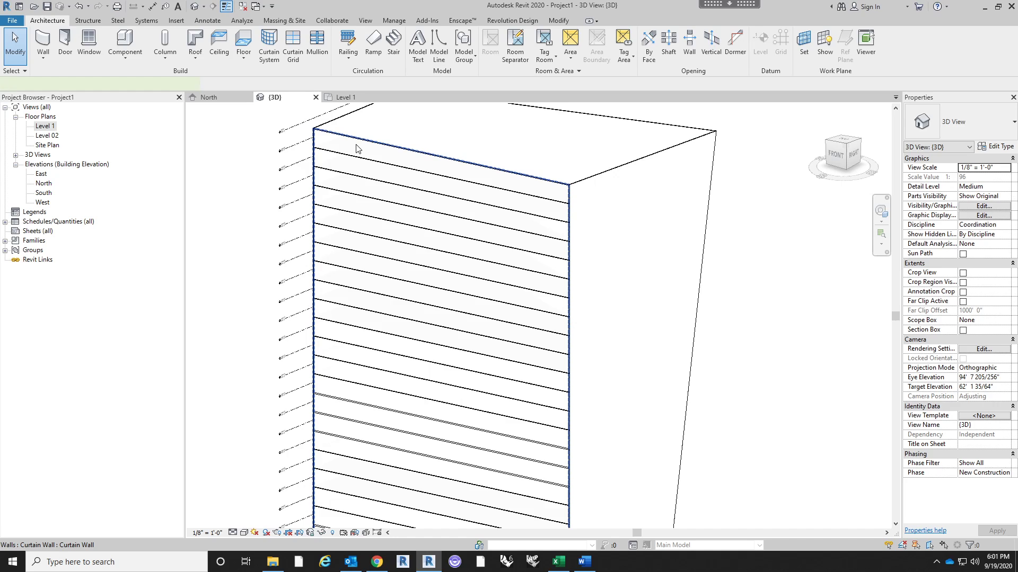
{"action": "left_click", "coordinate": [358, 151]}
{"action": "scroll", "coordinate": [485, 209], "scroll_direction": "down", "scroll_amount": 1, "text": "ctrl"}
{"action": "scroll", "coordinate": [491, 215], "scroll_direction": "down", "scroll_amount": 2}
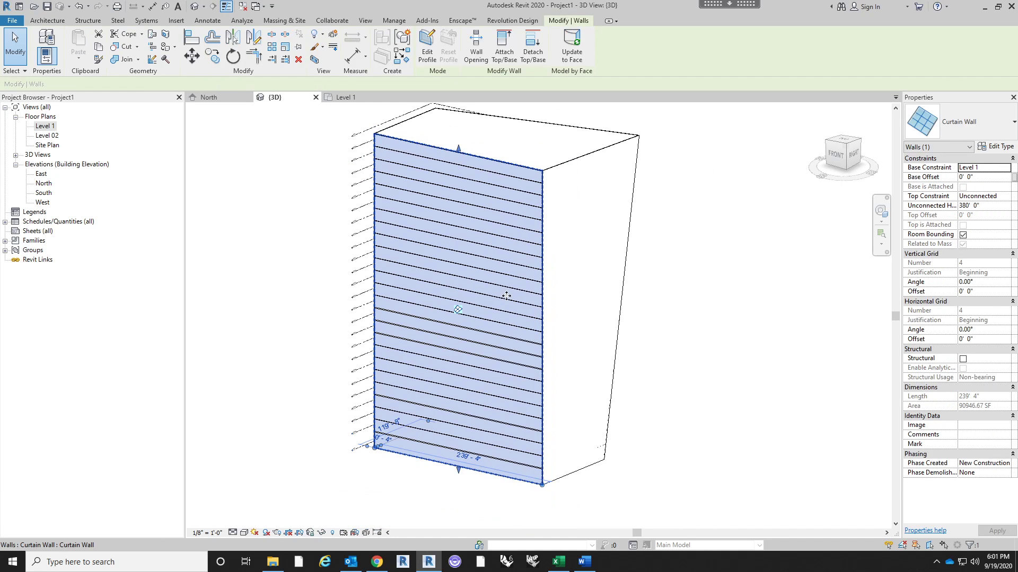
{"action": "left_click", "coordinate": [995, 160]}
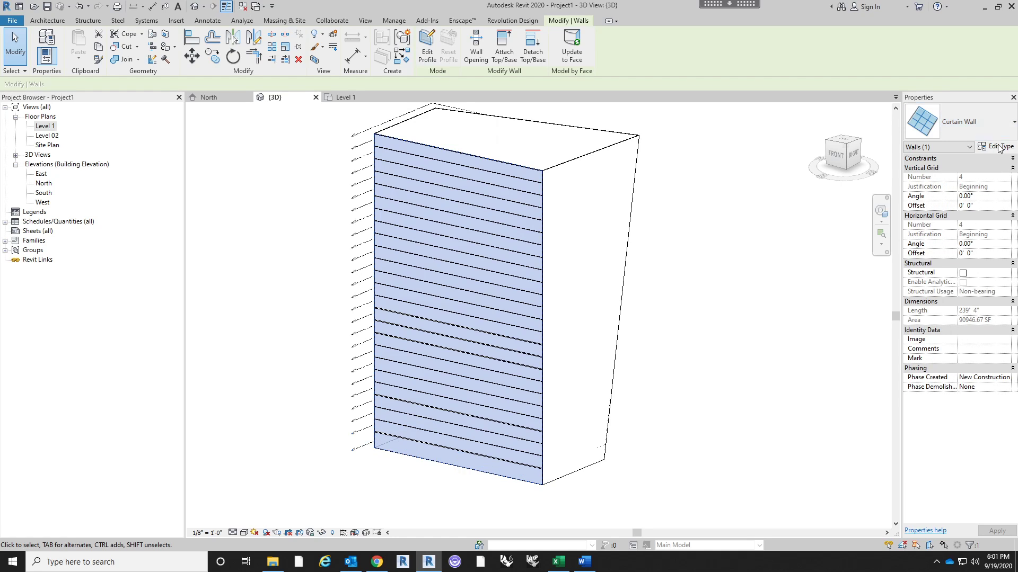
{"action": "left_click", "coordinate": [987, 127]}
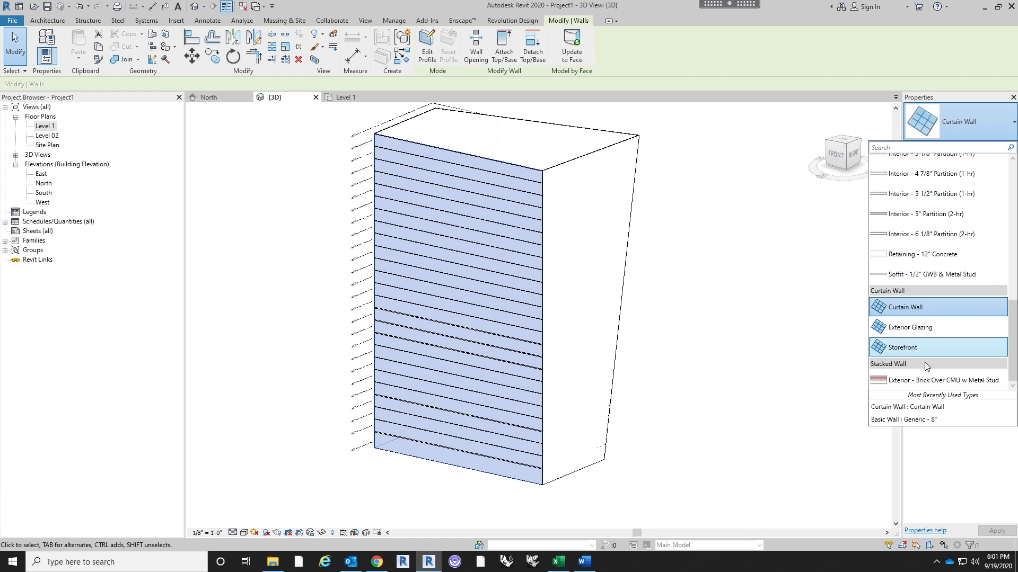
{"action": "left_click", "coordinate": [929, 347]}
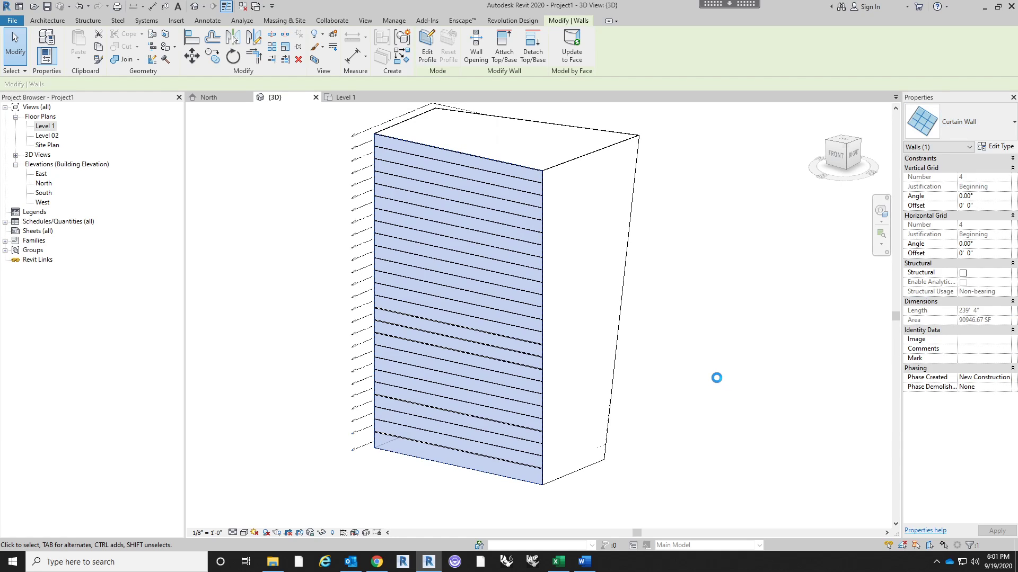
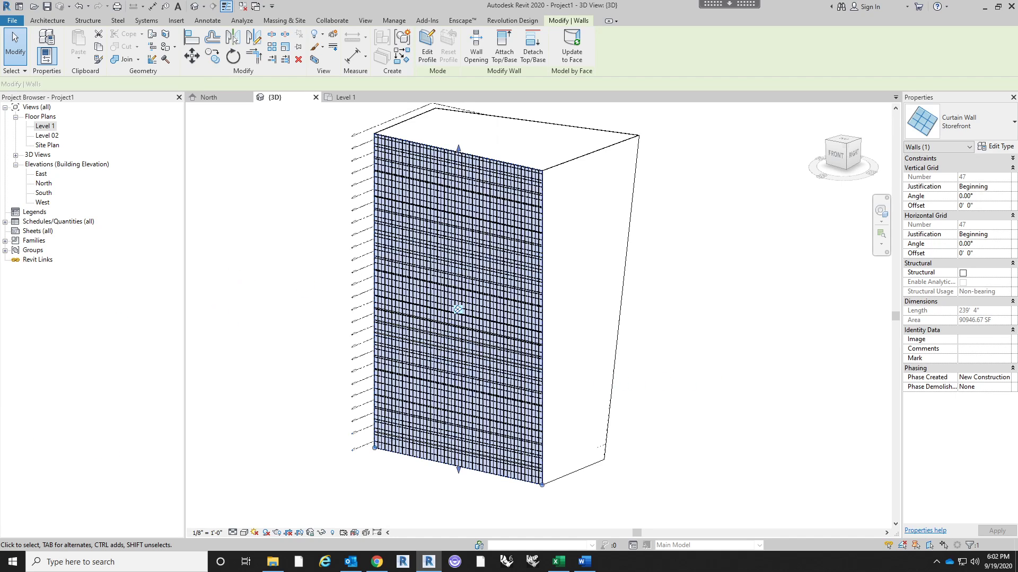
{"action": "left_click", "coordinate": [717, 296]}
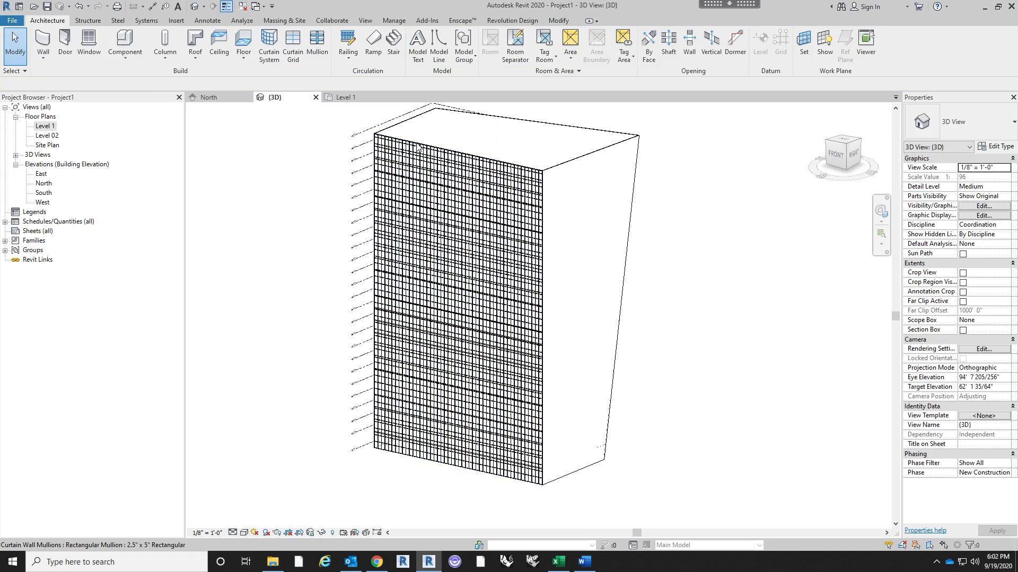
{"action": "scroll", "coordinate": [418, 148], "scroll_direction": "up", "scroll_amount": 5}
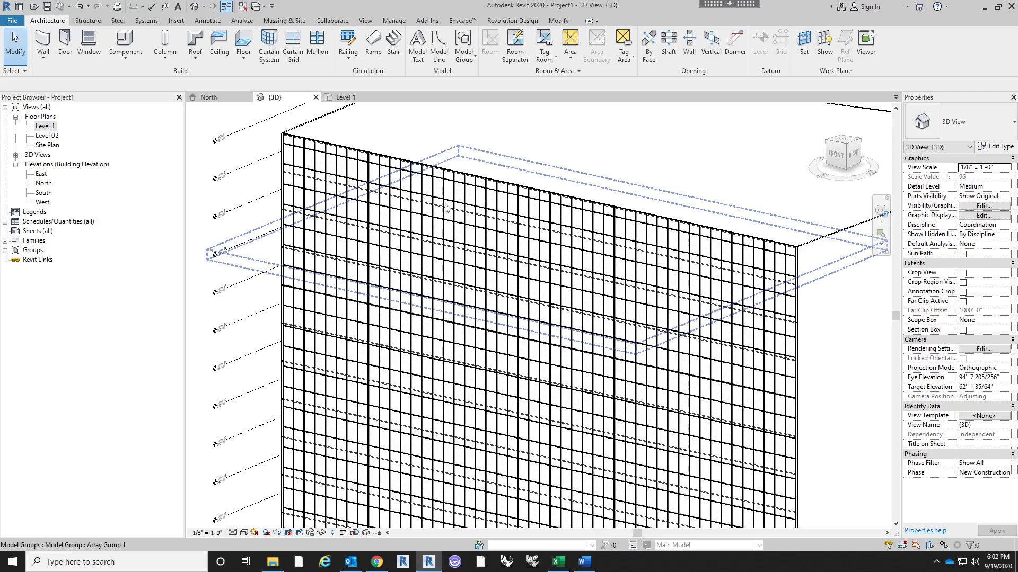
{"action": "scroll", "coordinate": [411, 169], "scroll_direction": "down", "scroll_amount": 3}
{"action": "scroll", "coordinate": [613, 333], "scroll_direction": "up", "scroll_amount": 2}
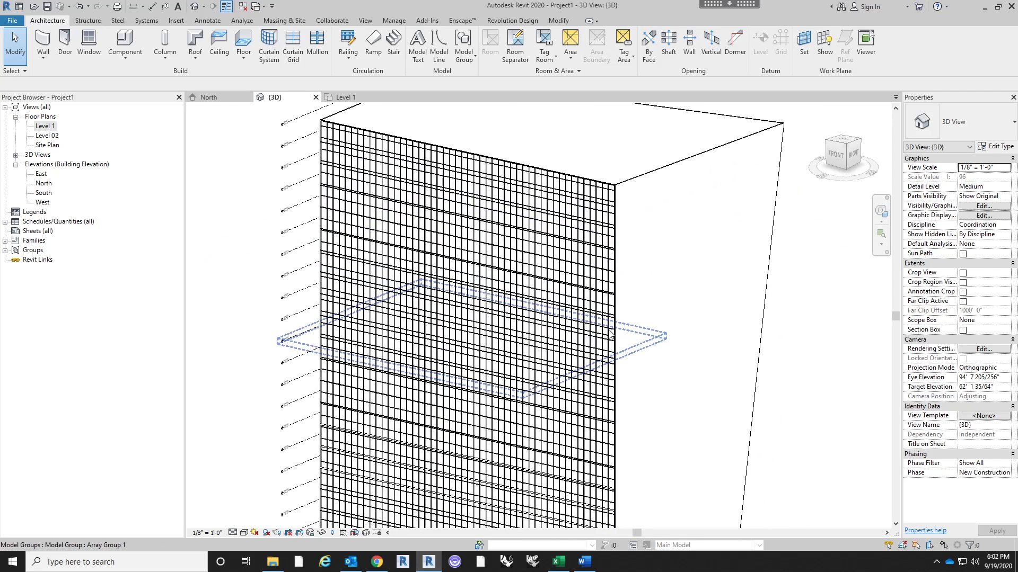
{"action": "scroll", "coordinate": [514, 255], "scroll_direction": "down", "scroll_amount": 2}
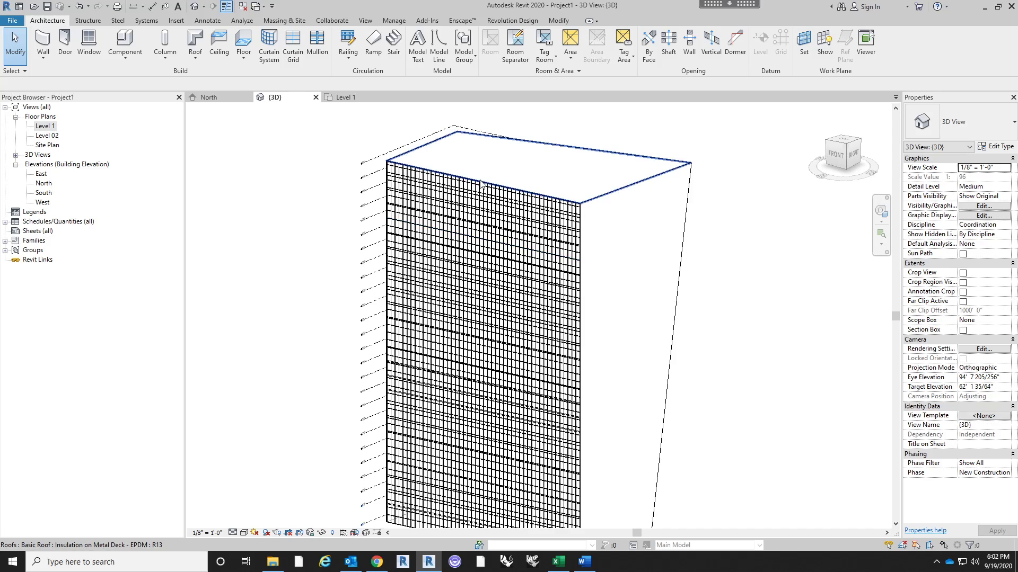
Change the front Storefront wall's type to Curtain Wall, deleting the gridlines that the old type generated.
{"action": "key", "text": "Tab"}
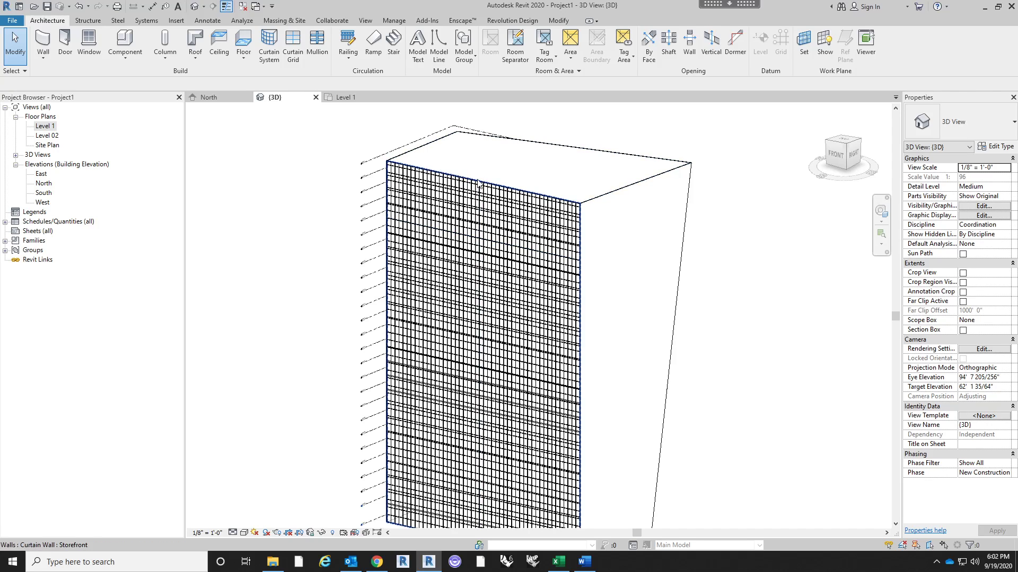
{"action": "left_click", "coordinate": [478, 182]}
{"action": "middle_click_drag", "start_coordinate": [586, 371], "coordinate": [564, 290]}
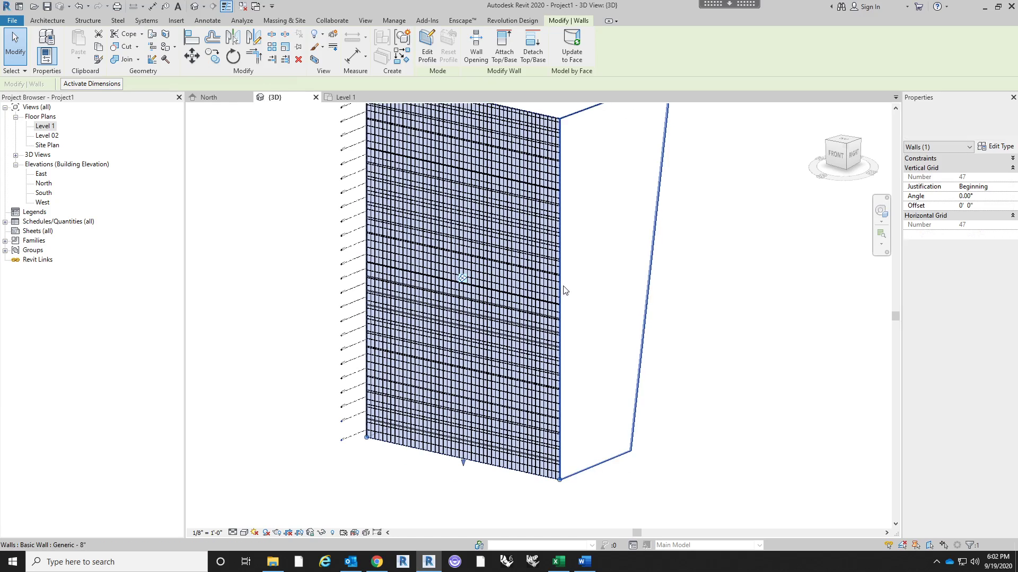
{"action": "scroll", "coordinate": [565, 290], "scroll_direction": "down", "scroll_amount": 2}
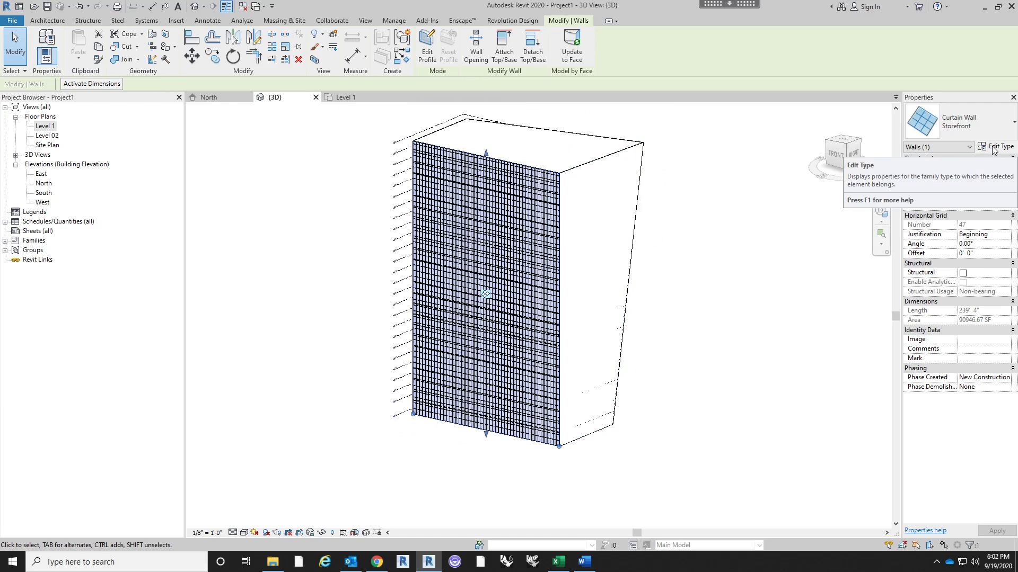
{"action": "left_click", "coordinate": [970, 124]}
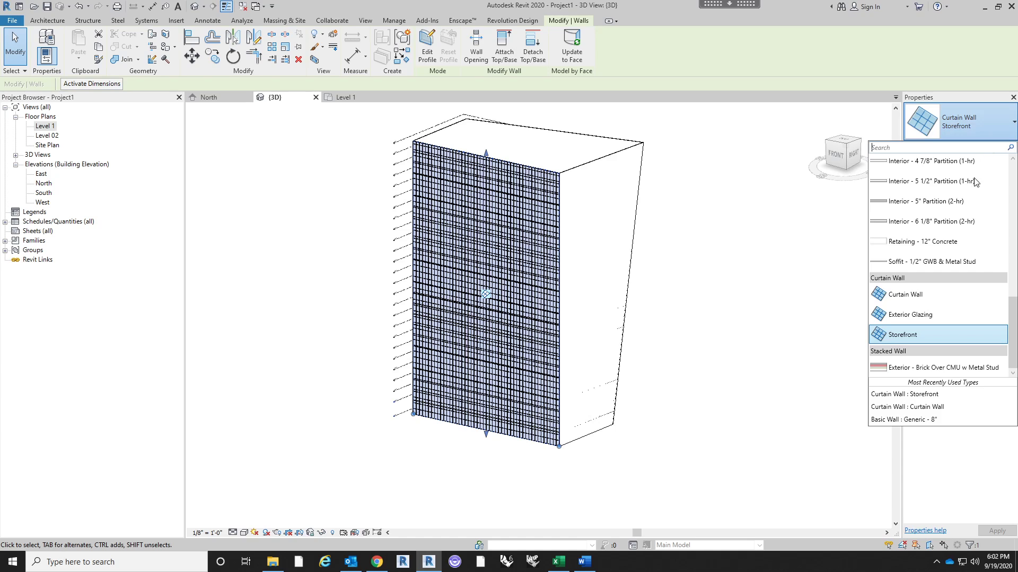
{"action": "left_click", "coordinate": [936, 297]}
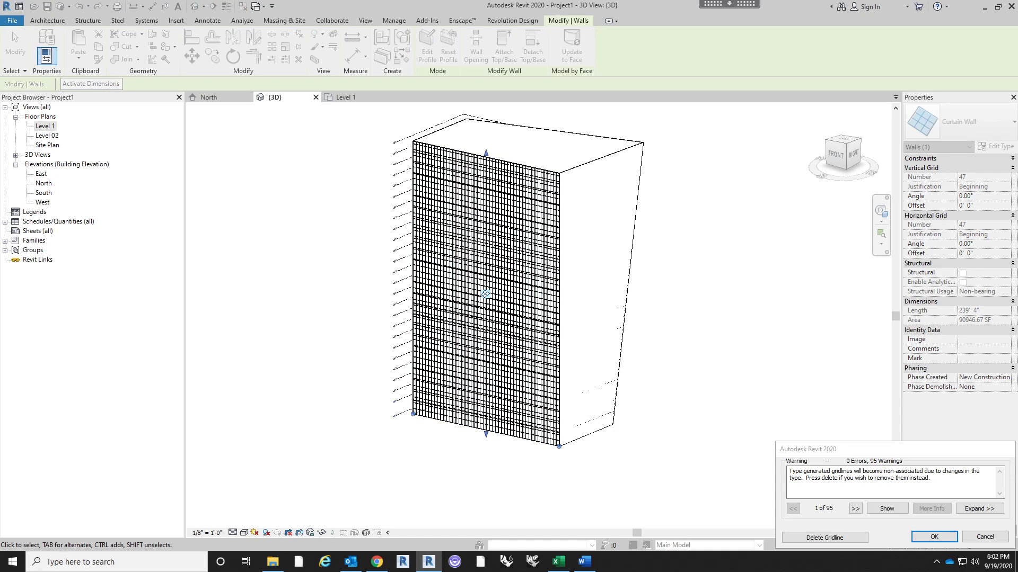
{"action": "left_click", "coordinate": [852, 537]}
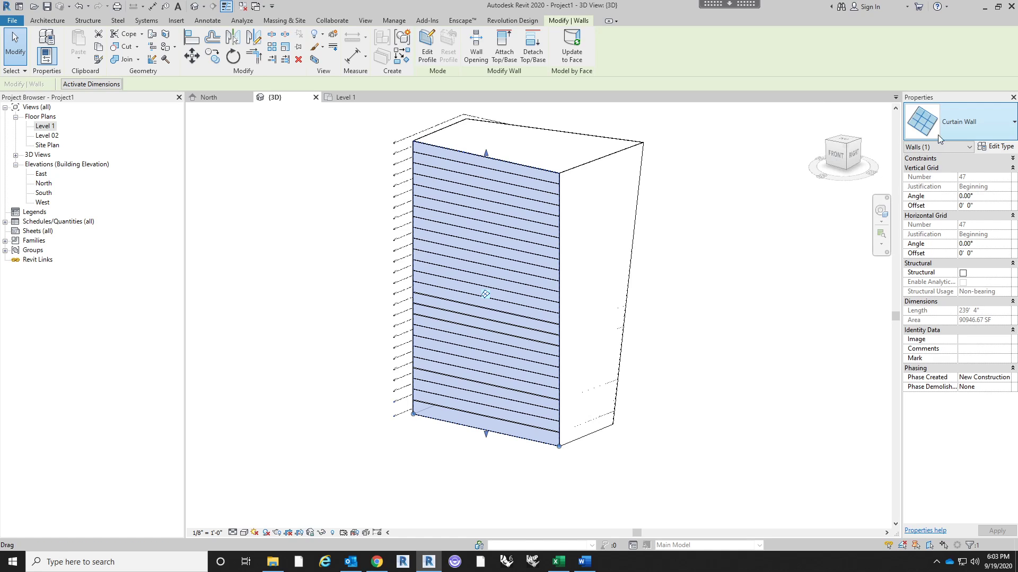
Edit the Curtain Wall type so both the vertical and horizontal grid layouts use Fixed Number.
{"action": "left_click", "coordinate": [987, 149]}
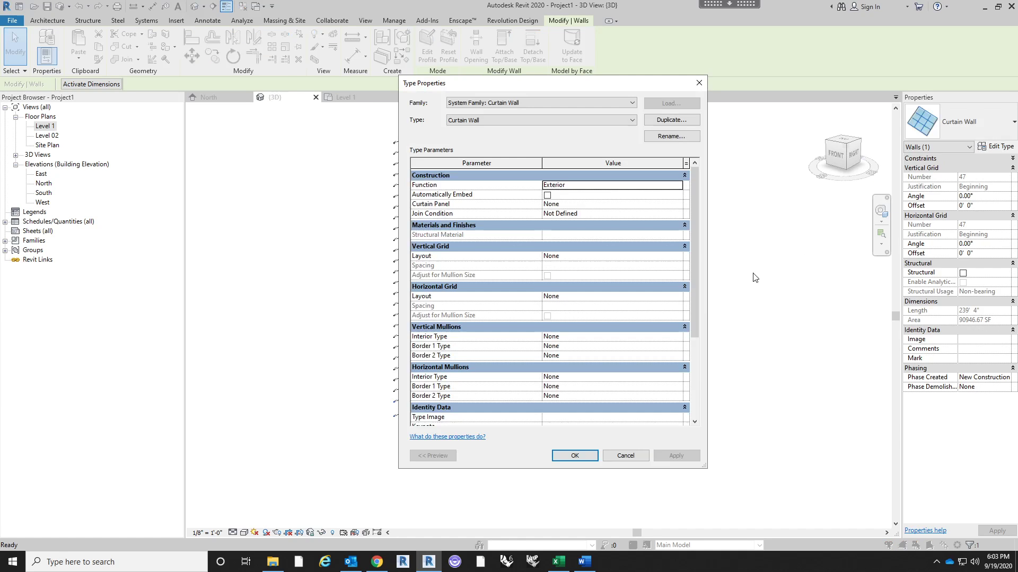
{"action": "left_click", "coordinate": [679, 257]}
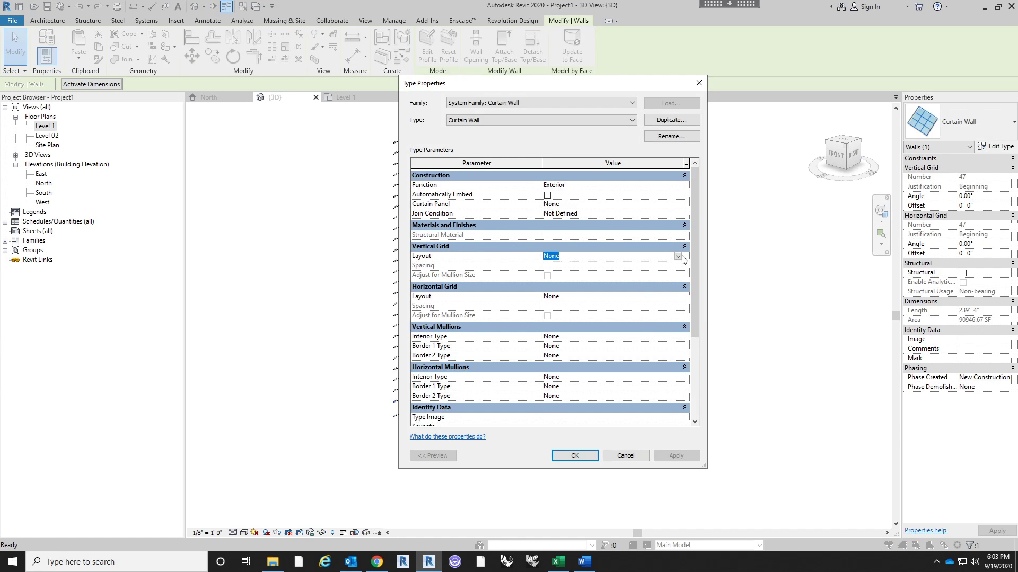
{"action": "left_click", "coordinate": [678, 256]}
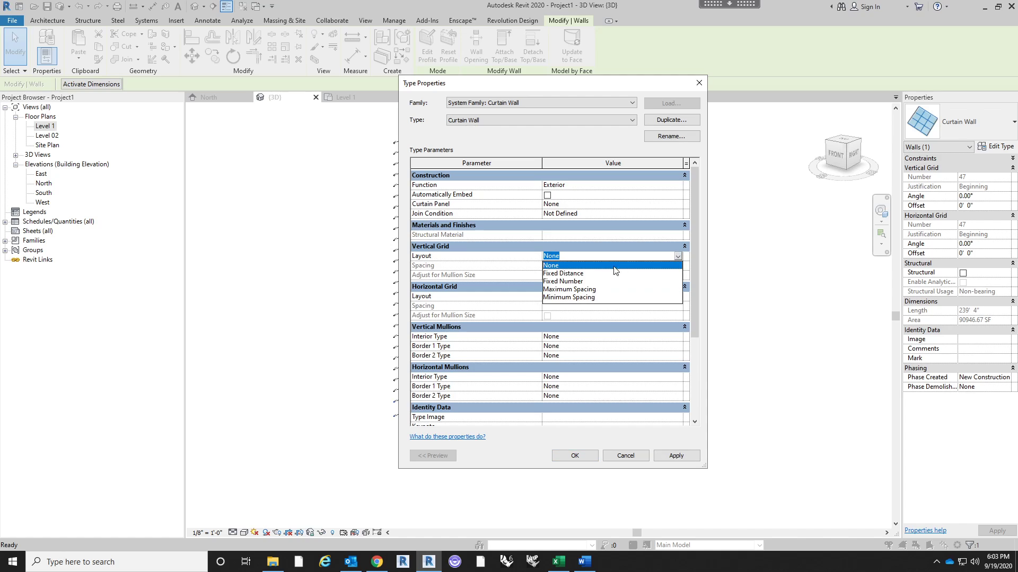
{"action": "left_click", "coordinate": [591, 281]}
{"action": "left_click", "coordinate": [678, 296]}
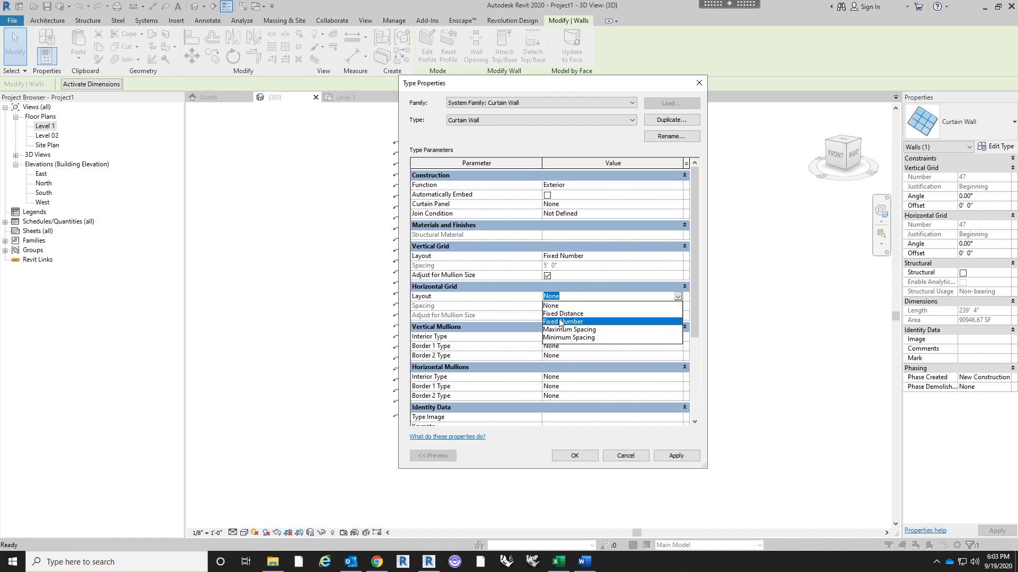
{"action": "left_click", "coordinate": [583, 321]}
{"action": "left_click", "coordinate": [576, 452]}
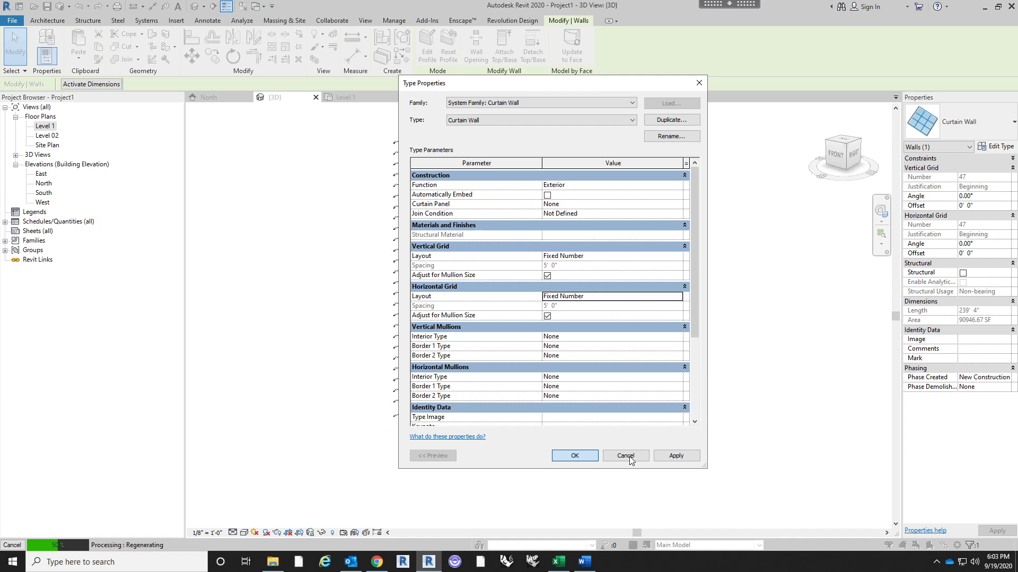
{"action": "left_click", "coordinate": [594, 462]}
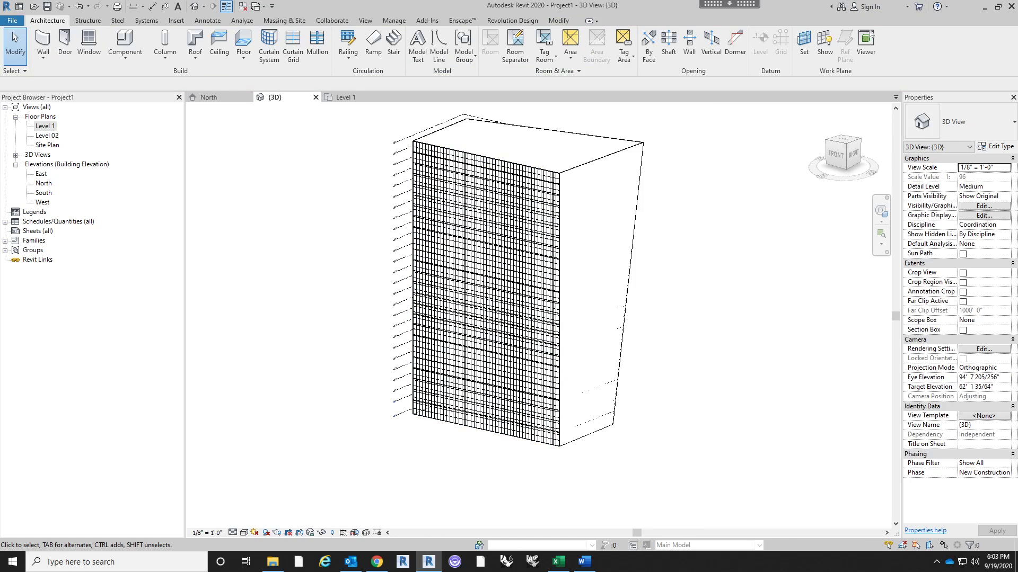
Set the front curtain wall's horizontal and vertical grid numbers to 6 each.
{"action": "key", "text": "Tab"}
{"action": "left_click", "coordinate": [539, 177]}
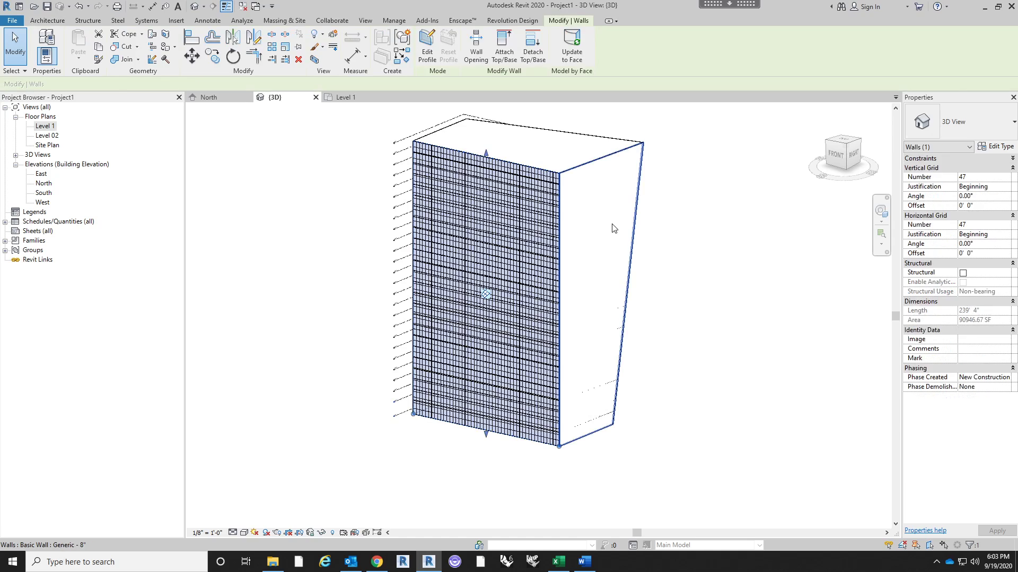
{"action": "left_click", "coordinate": [987, 225]}
{"action": "type", "text": "6"}
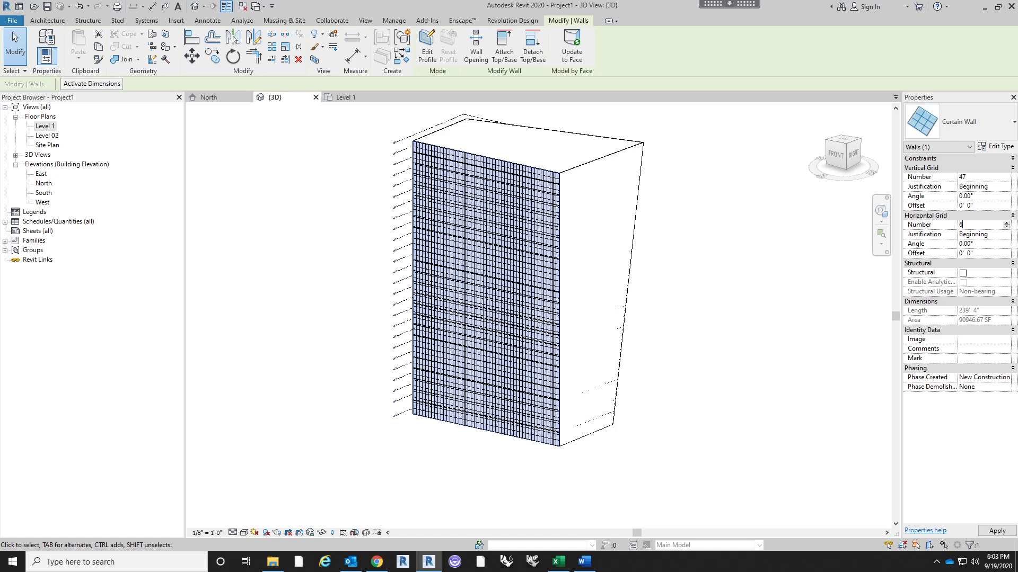
{"action": "left_click", "coordinate": [980, 177]}
{"action": "type", "text": "6"}
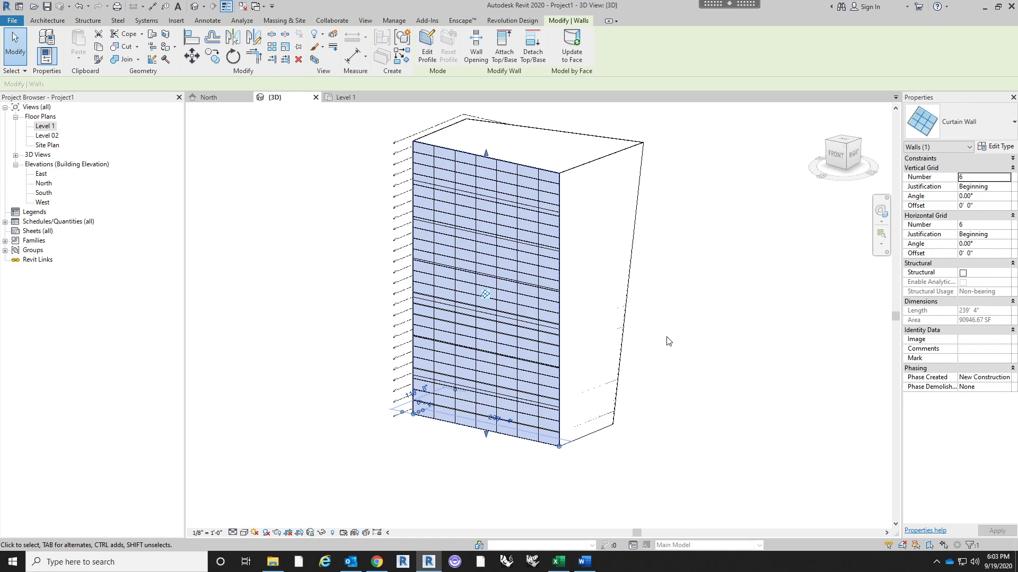
{"action": "left_click", "coordinate": [692, 397]}
Change the slanted side wall's type from Generic - 8" to Curtain Wall, deleting the elements that cause errors.
{"action": "middle_click_drag", "start_coordinate": [687, 418], "coordinate": [581, 284], "text": "shift"}
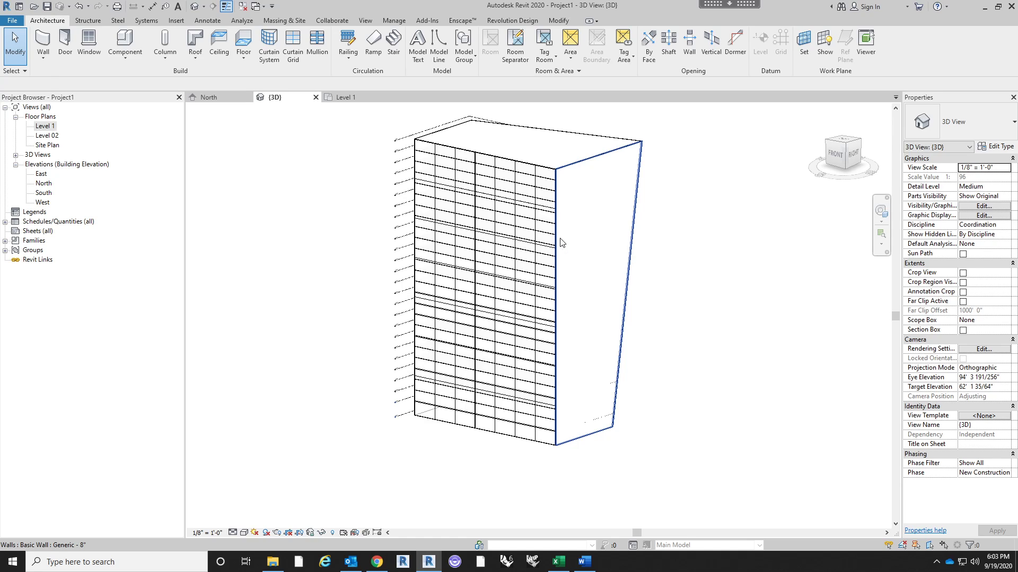
{"action": "left_click", "coordinate": [563, 246]}
{"action": "middle_click_drag", "start_coordinate": [645, 302], "coordinate": [582, 220], "text": "shift"}
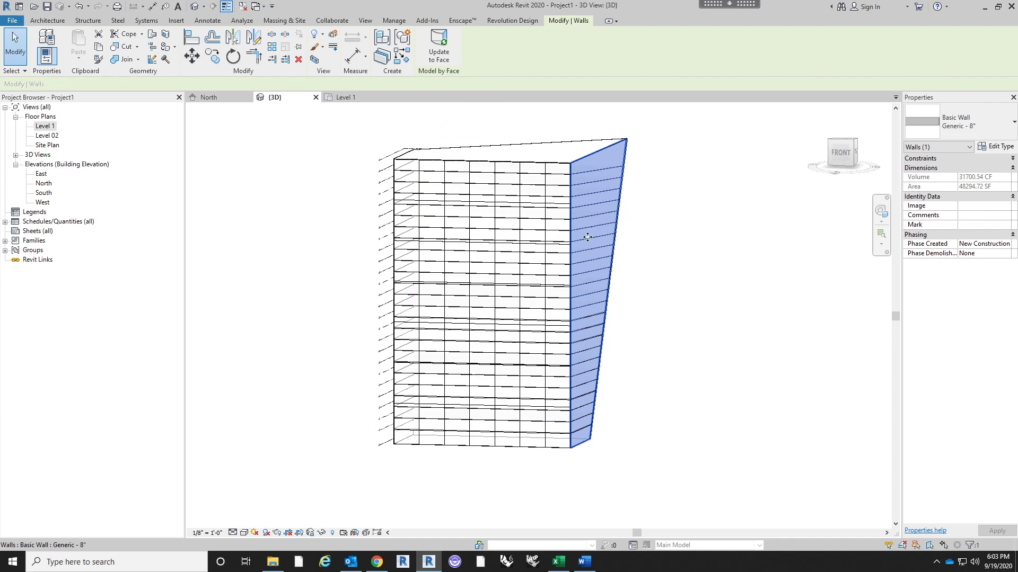
{"action": "middle_click_drag", "start_coordinate": [684, 334], "coordinate": [508, 335], "text": "shift"}
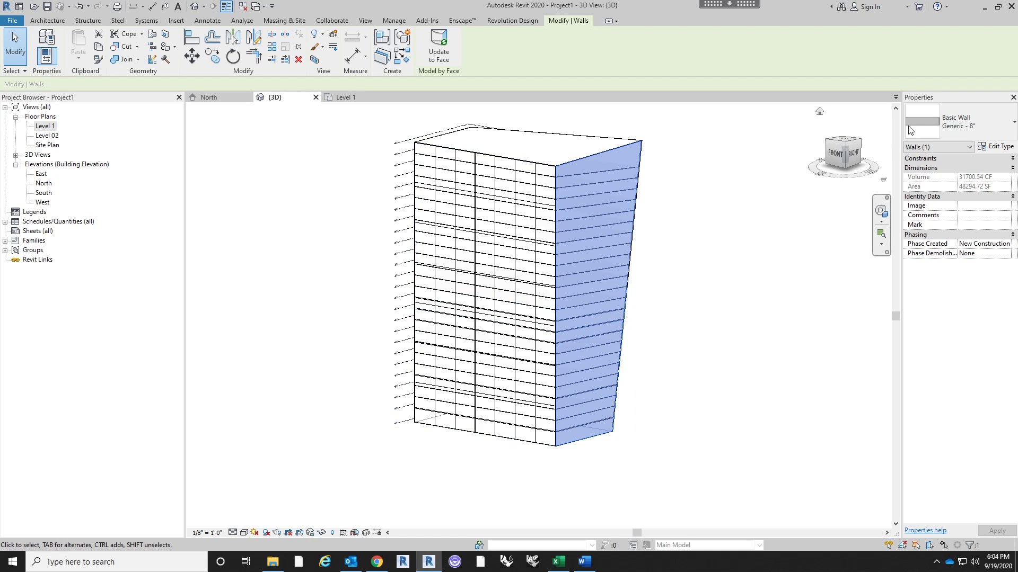
{"action": "left_click", "coordinate": [971, 122]}
{"action": "scroll", "coordinate": [954, 297], "scroll_direction": "down", "scroll_amount": 5}
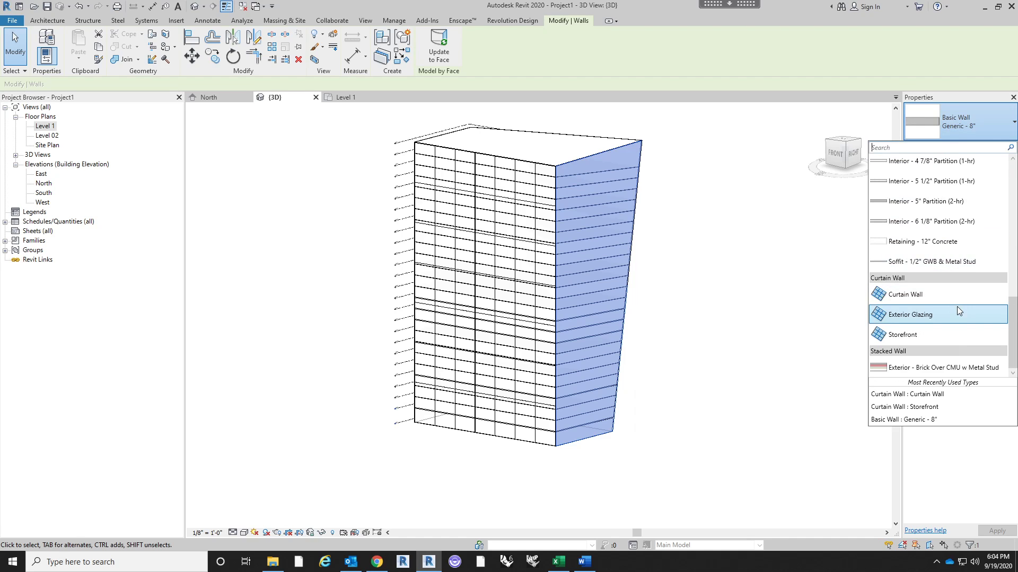
{"action": "left_click", "coordinate": [958, 295]}
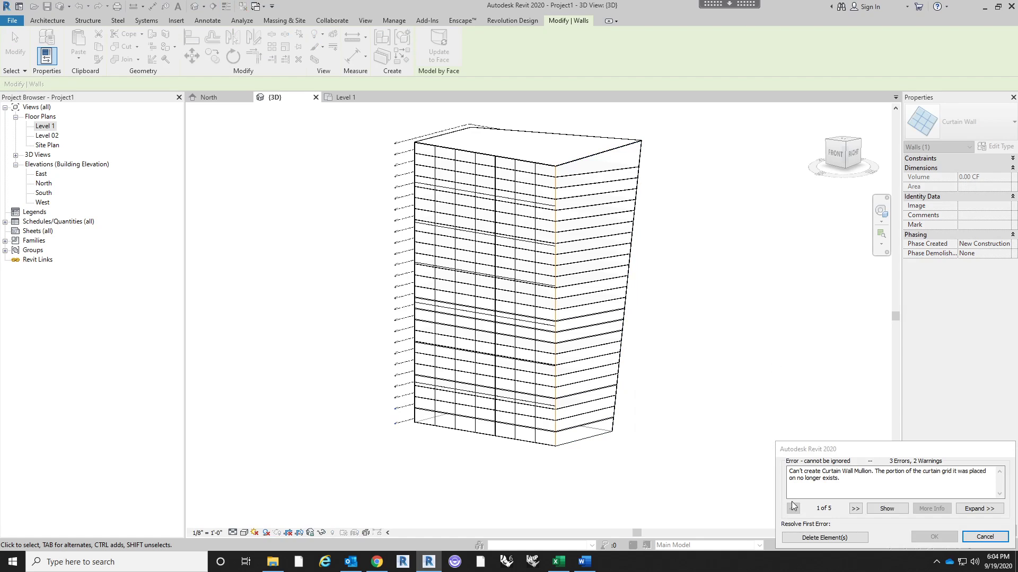
{"action": "left_click", "coordinate": [821, 536]}
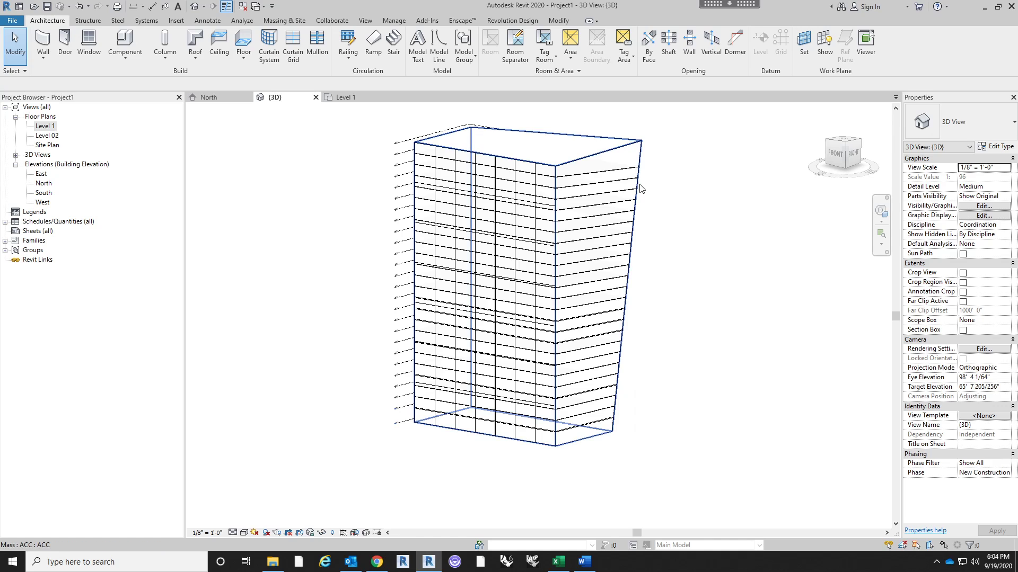
Examine the tower's slanted side and look through the wall types available for the front curtain wall.
{"action": "scroll", "coordinate": [620, 192], "scroll_direction": "up", "scroll_amount": 6}
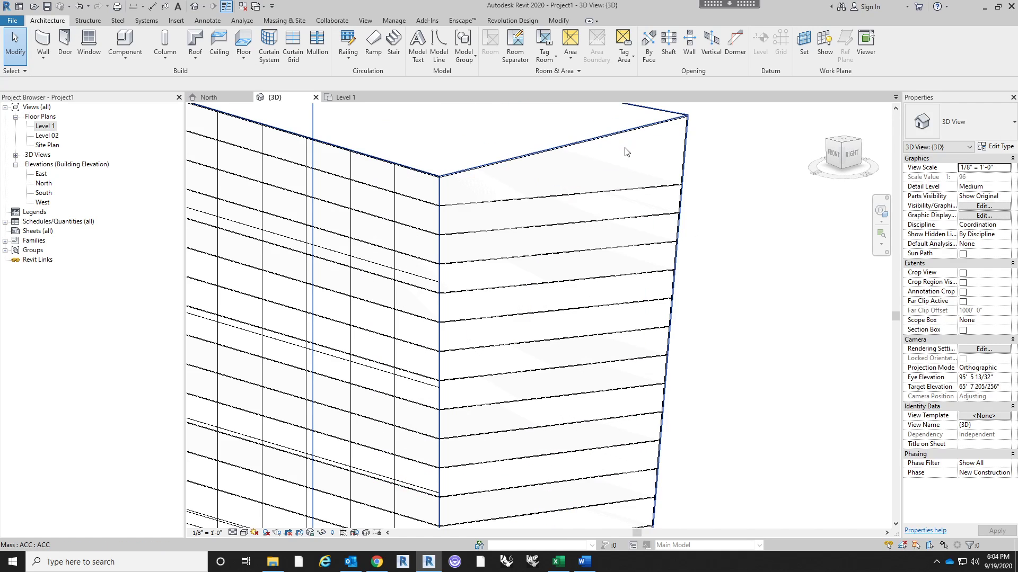
{"action": "middle_click_drag", "start_coordinate": [453, 155], "coordinate": [661, 242], "text": "shift"}
{"action": "scroll", "coordinate": [644, 191], "scroll_direction": "down", "scroll_amount": 5}
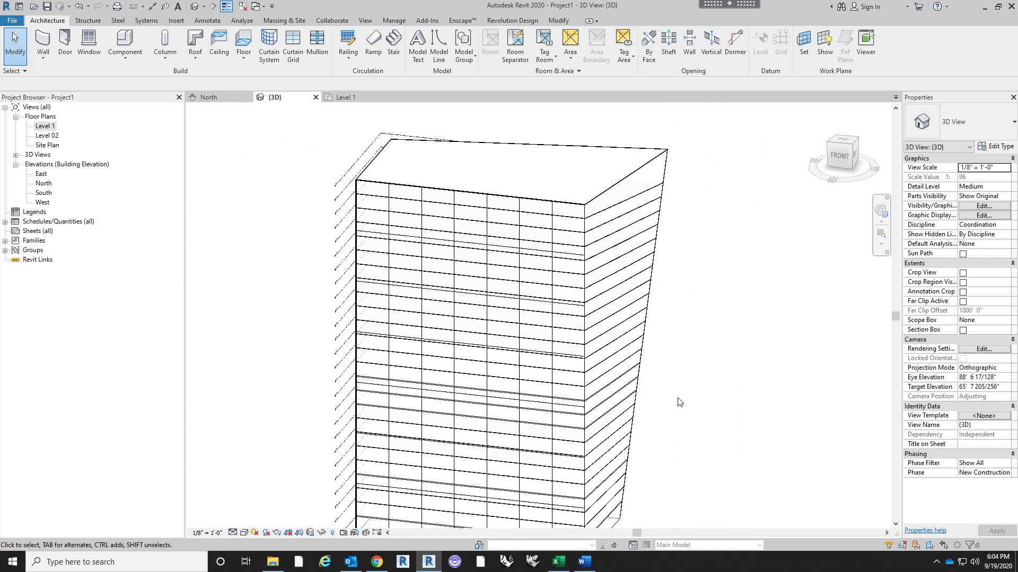
{"action": "scroll", "coordinate": [669, 297], "scroll_direction": "up", "scroll_amount": 2}
{"action": "scroll", "coordinate": [668, 288], "scroll_direction": "down", "scroll_amount": 2}
{"action": "middle_click_drag", "start_coordinate": [676, 299], "coordinate": [673, 365], "text": "shift"}
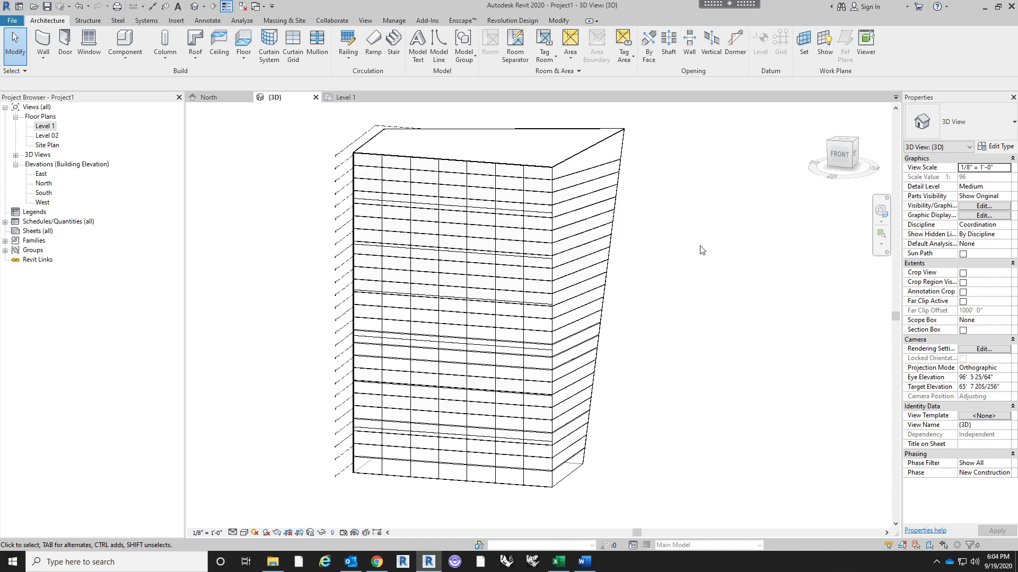
{"action": "left_click", "coordinate": [501, 173]}
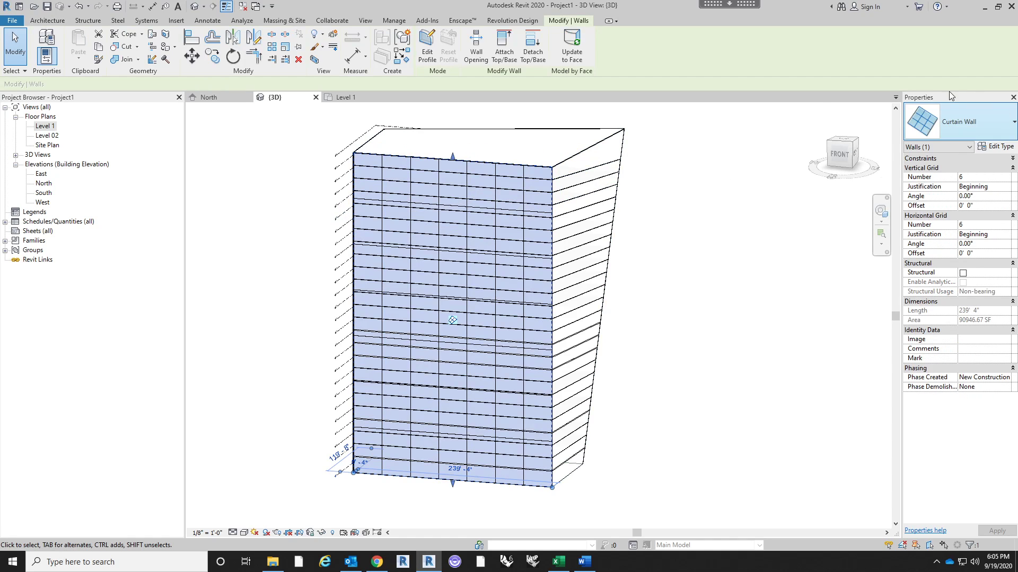
{"action": "left_click", "coordinate": [980, 129]}
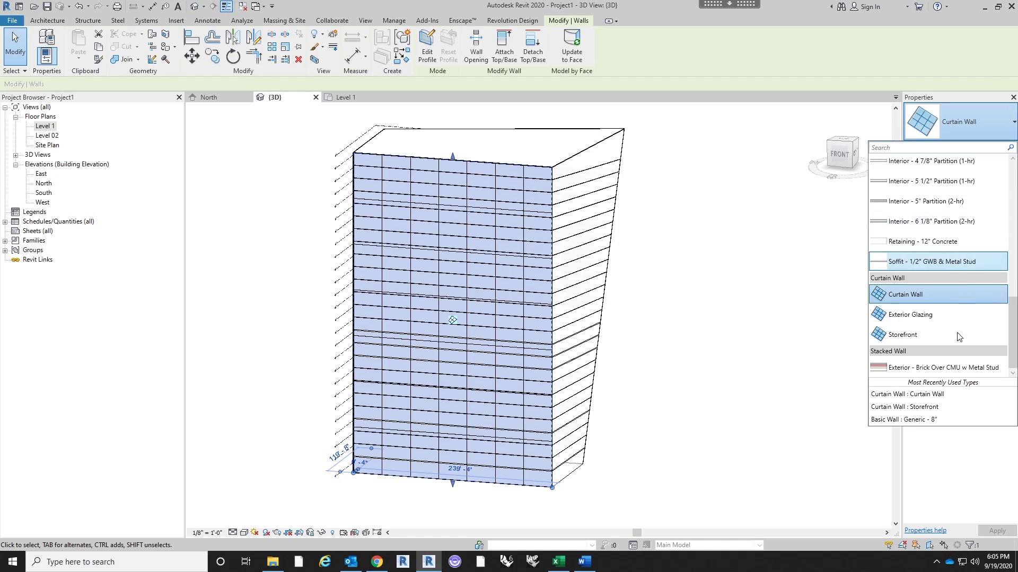
{"action": "scroll", "coordinate": [958, 330], "scroll_direction": "up", "scroll_amount": 3}
{"action": "scroll", "coordinate": [954, 215], "scroll_direction": "up", "scroll_amount": 5}
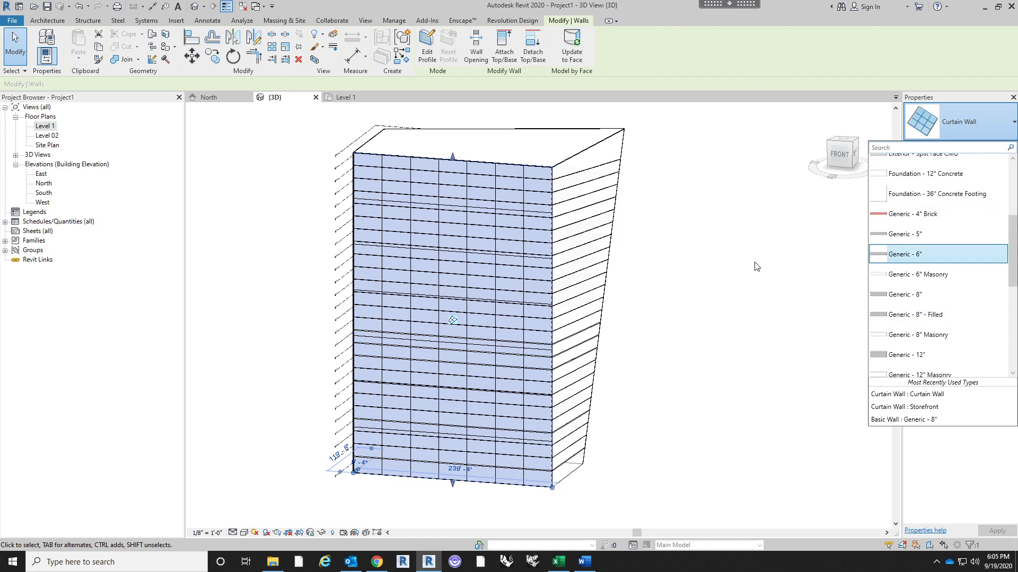
{"action": "left_click", "coordinate": [749, 286]}
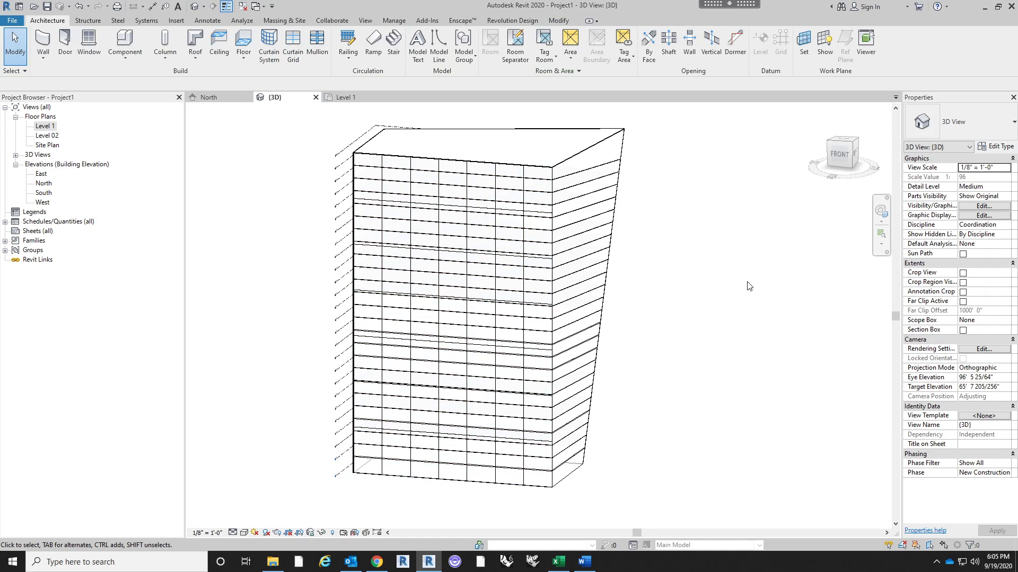
Start a curtain system by face and rename its 5' x 10' type as Basic Curtain System.
{"action": "left_click", "coordinate": [268, 62]}
{"action": "left_click", "coordinate": [978, 127]}
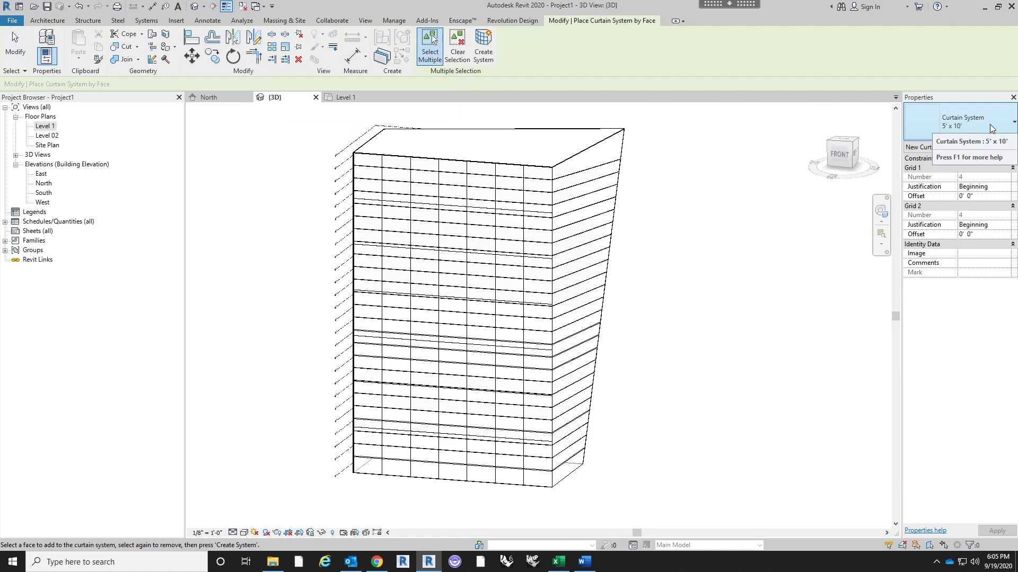
{"action": "left_click", "coordinate": [984, 117]}
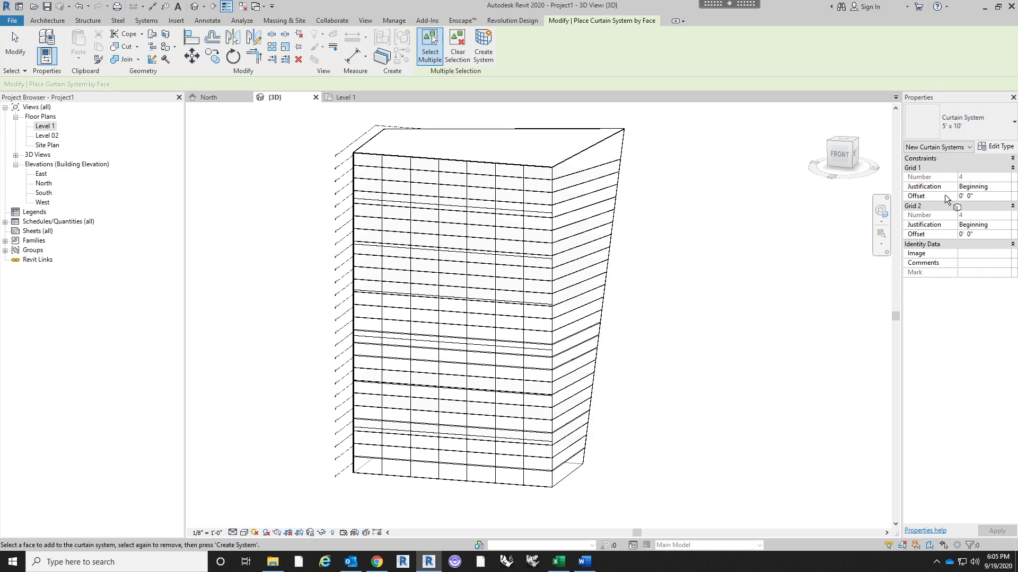
{"action": "left_click", "coordinate": [999, 150]}
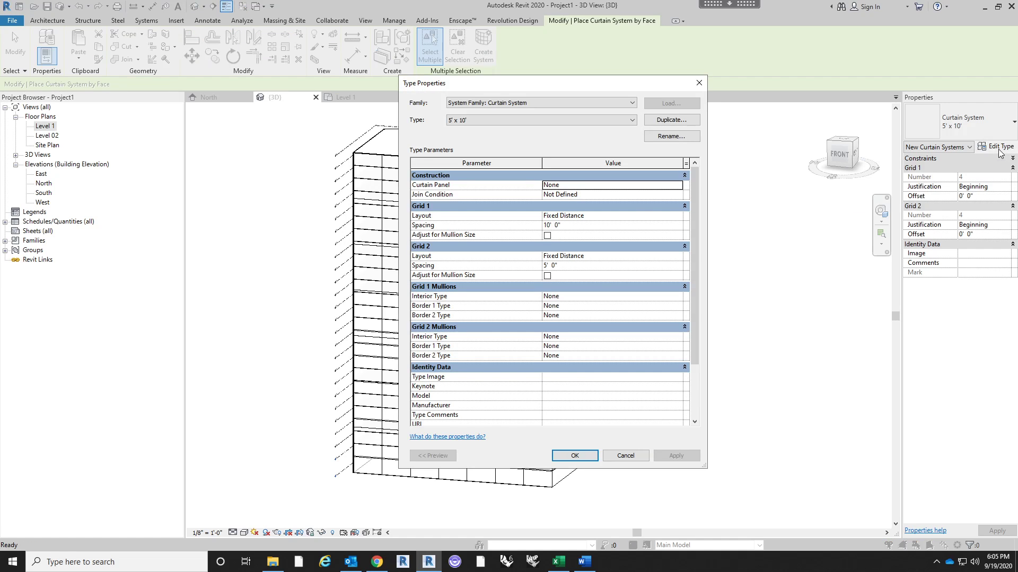
{"action": "left_click", "coordinate": [671, 137]}
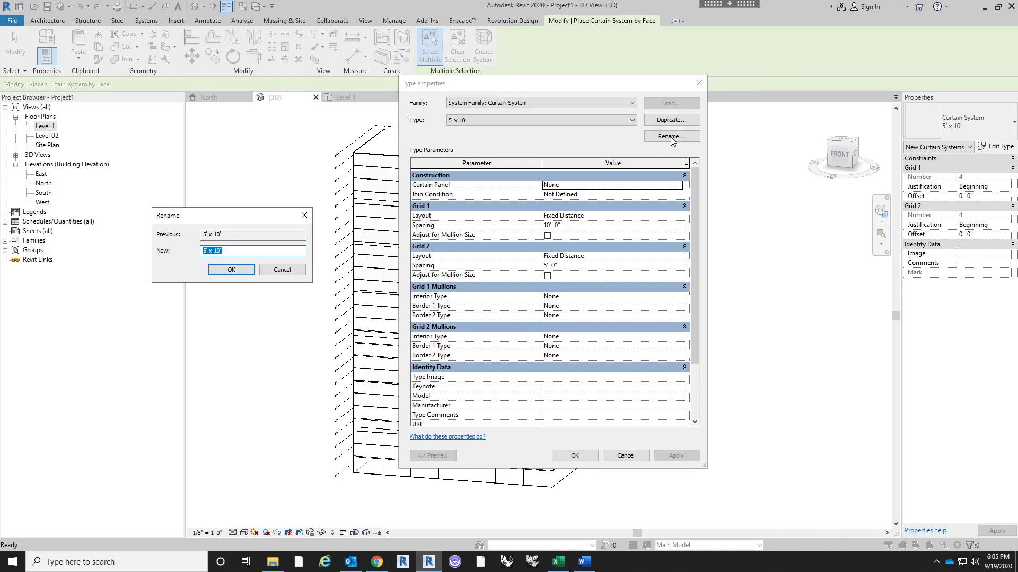
{"action": "type", "text": "Basic Curtain System"}
{"action": "key", "text": "Return"}
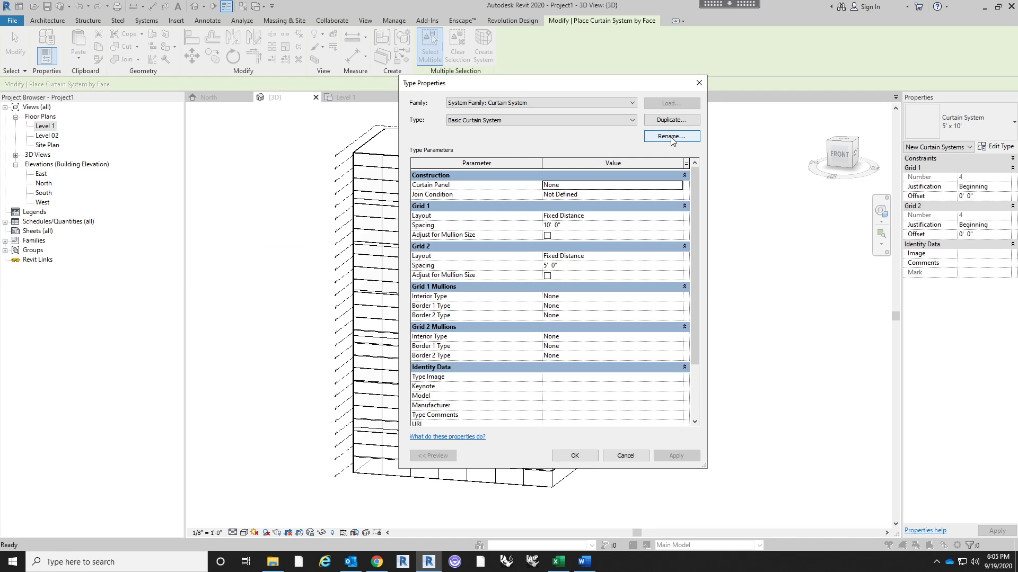
Set the Grid 1 and Grid 2 layouts of the Basic Curtain System type to Fixed Number.
{"action": "left_click", "coordinate": [681, 216]}
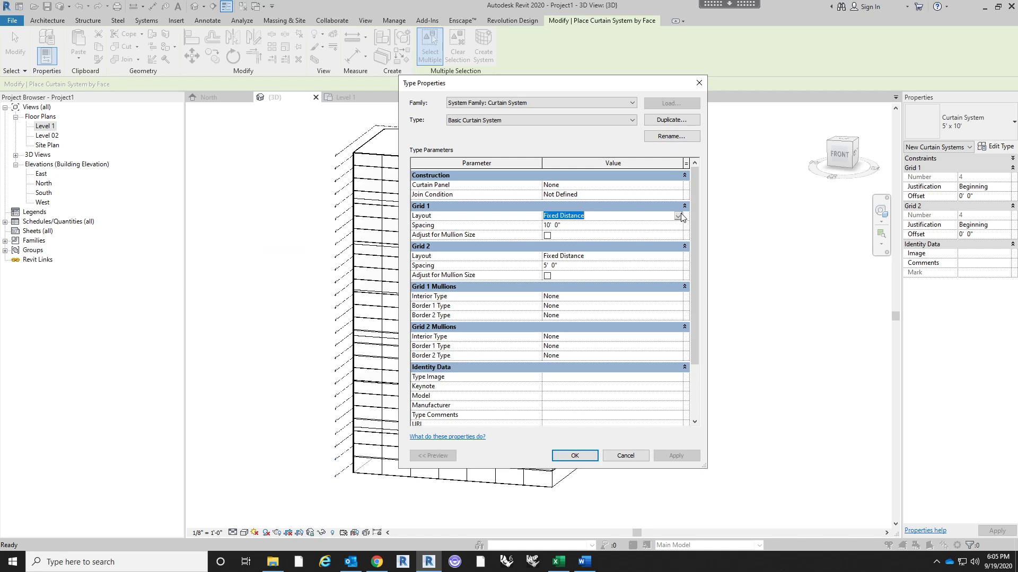
{"action": "left_click", "coordinate": [678, 216]}
{"action": "left_click", "coordinate": [583, 241]}
{"action": "left_click", "coordinate": [678, 256]}
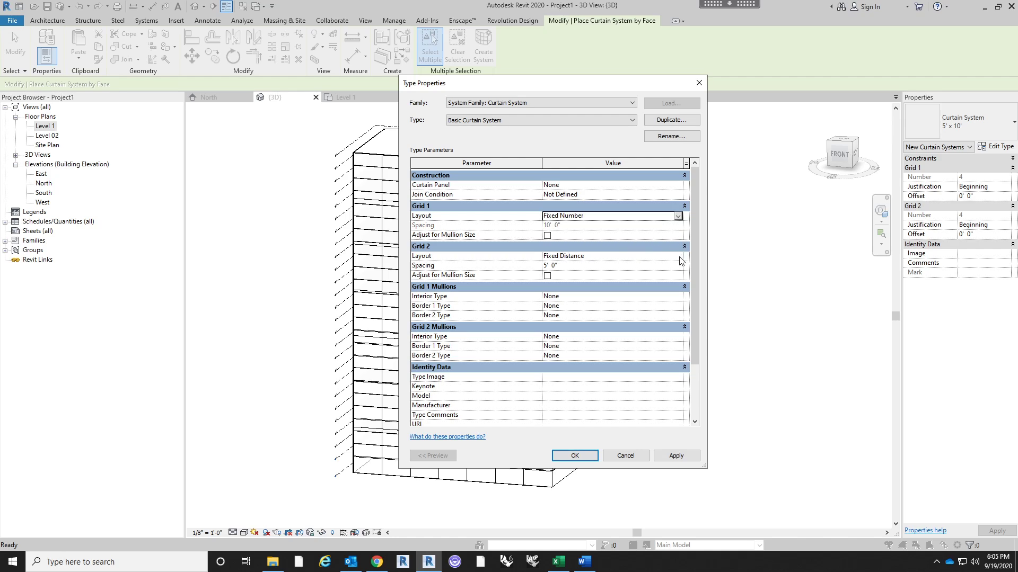
{"action": "left_click", "coordinate": [678, 256]}
{"action": "left_click", "coordinate": [592, 282]}
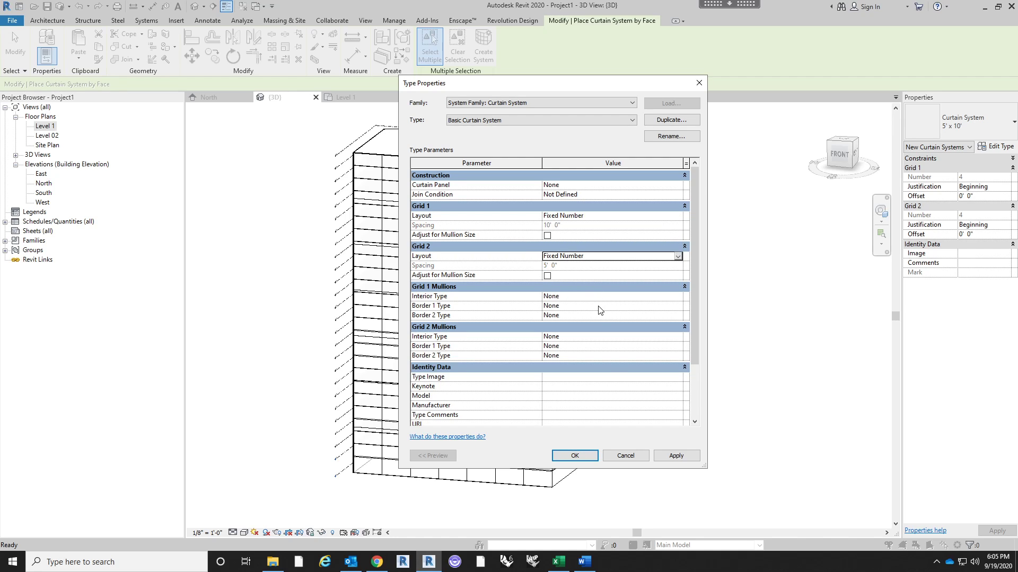
{"action": "left_click", "coordinate": [569, 456]}
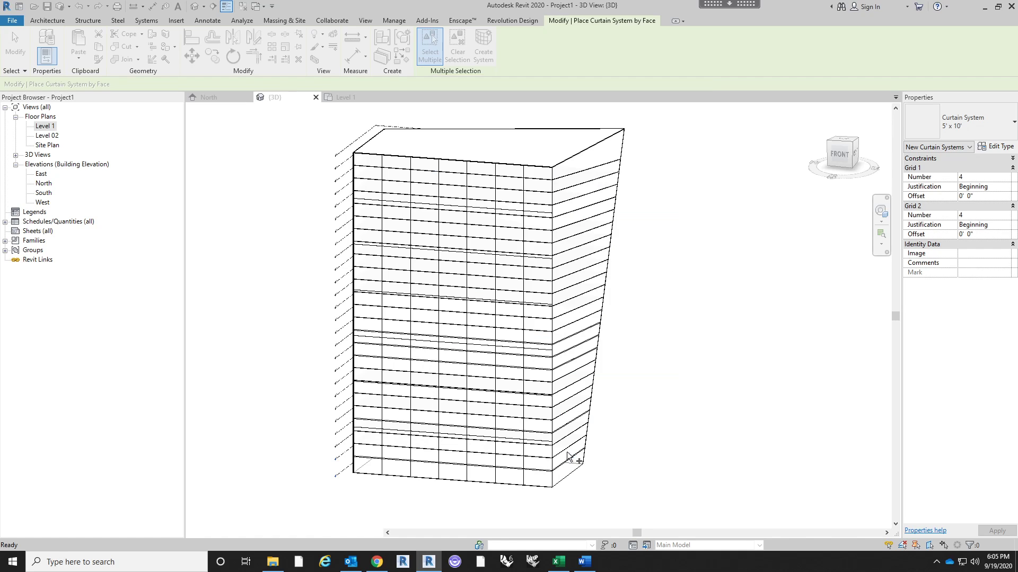
Set the new curtain system's Grid 1 and Grid 2 numbers to 10 each.
{"action": "left_click", "coordinate": [975, 177]}
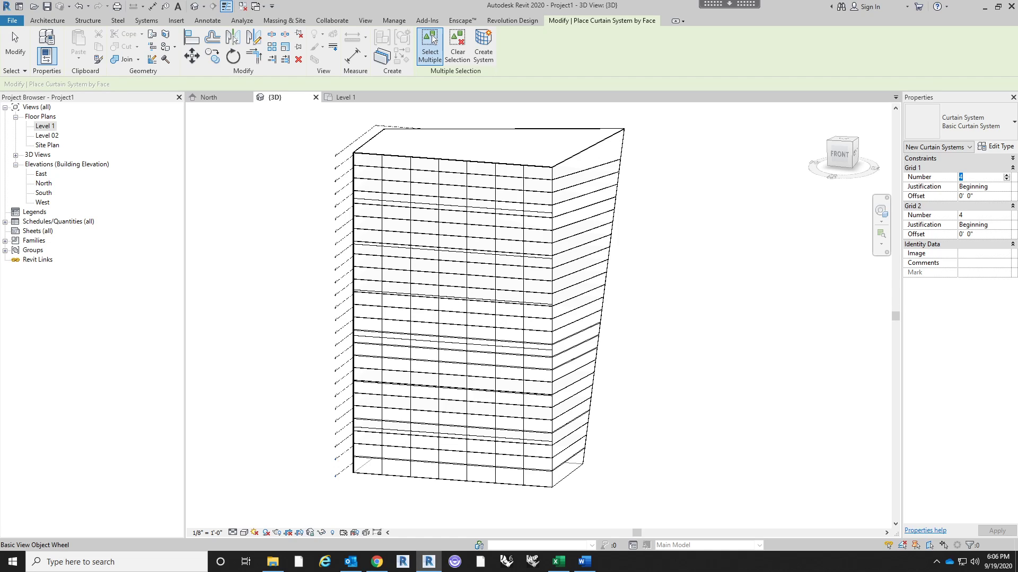
{"action": "type", "text": "10"}
{"action": "key", "text": "Tab"}
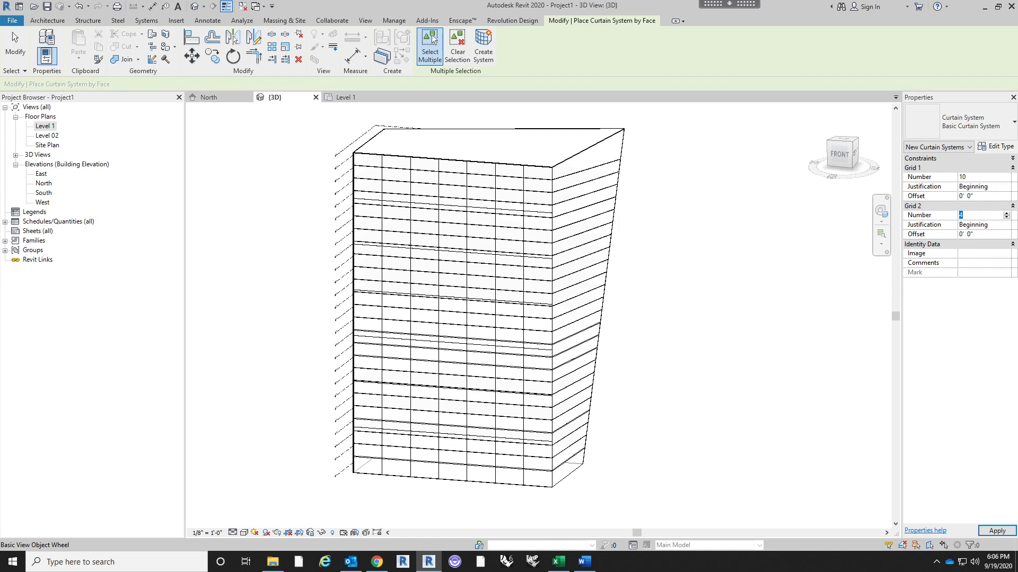
{"action": "type", "text": "10"}
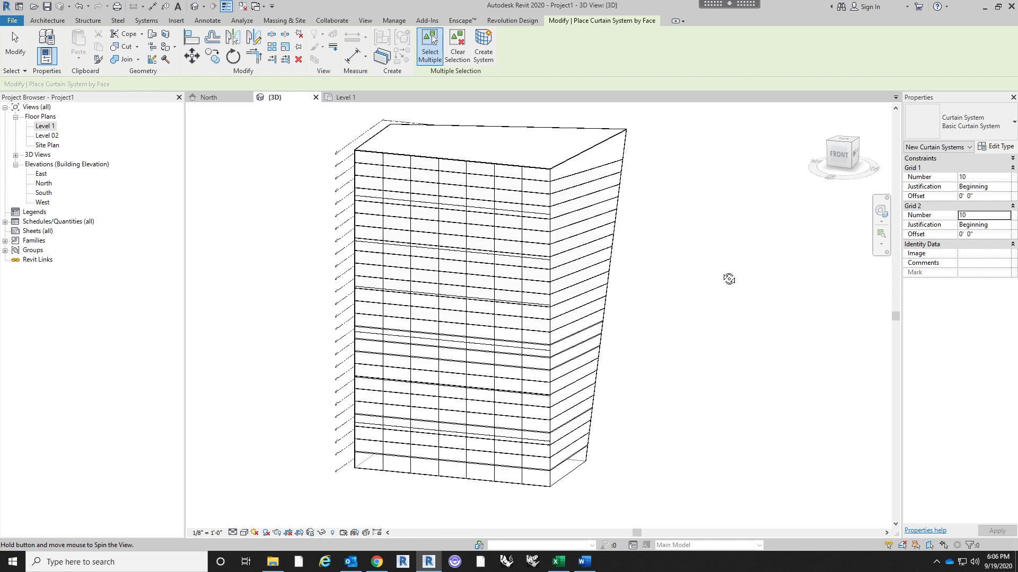
Create the curtain system on the mass's slanted side face and end the placement.
{"action": "middle_click_drag", "start_coordinate": [728, 279], "coordinate": [699, 269], "text": "shift"}
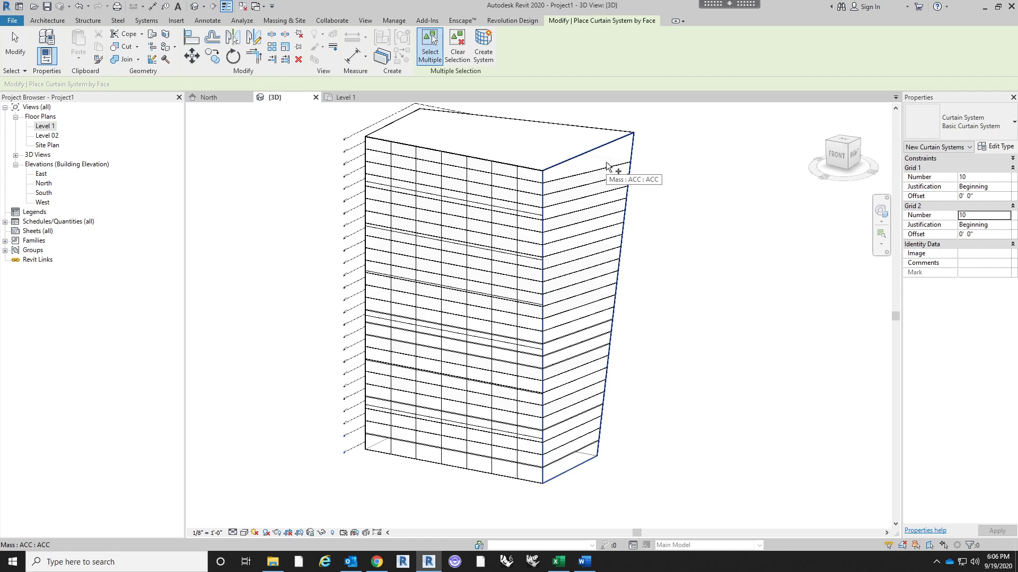
{"action": "left_click", "coordinate": [599, 201]}
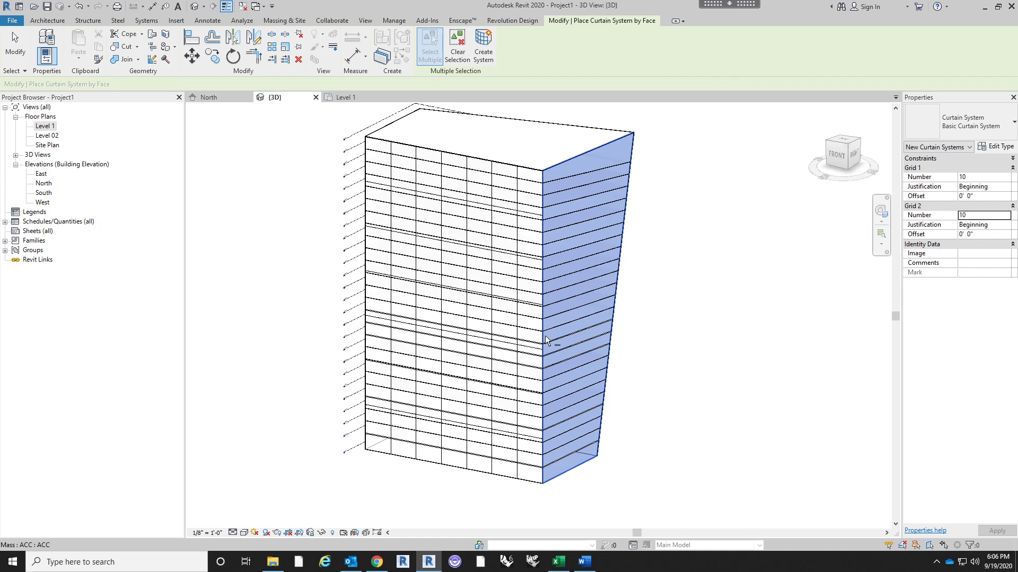
{"action": "left_click", "coordinate": [487, 46]}
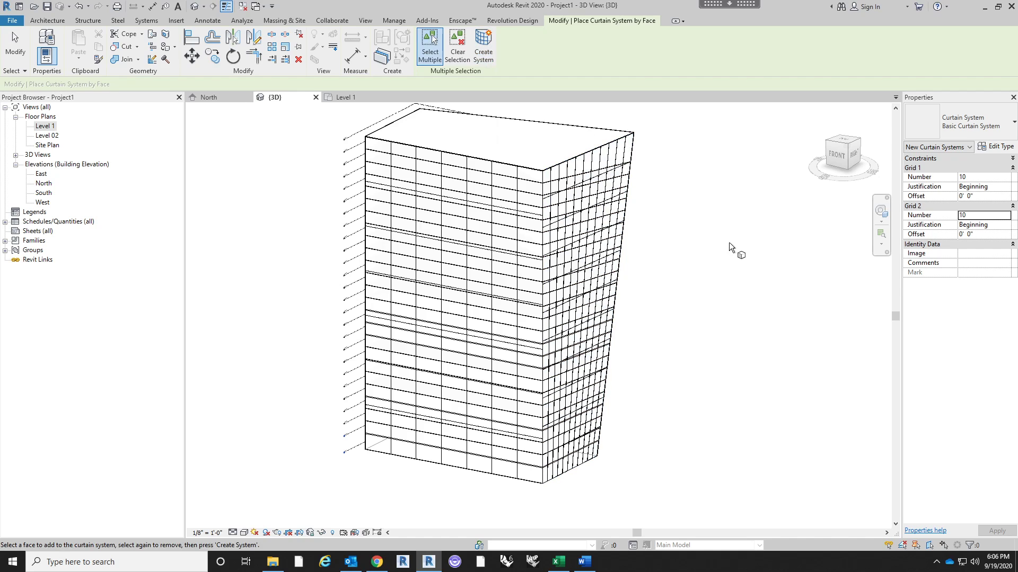
{"action": "middle_click_drag", "start_coordinate": [710, 367], "coordinate": [686, 157], "text": "shift"}
{"action": "key", "text": "Escape"}
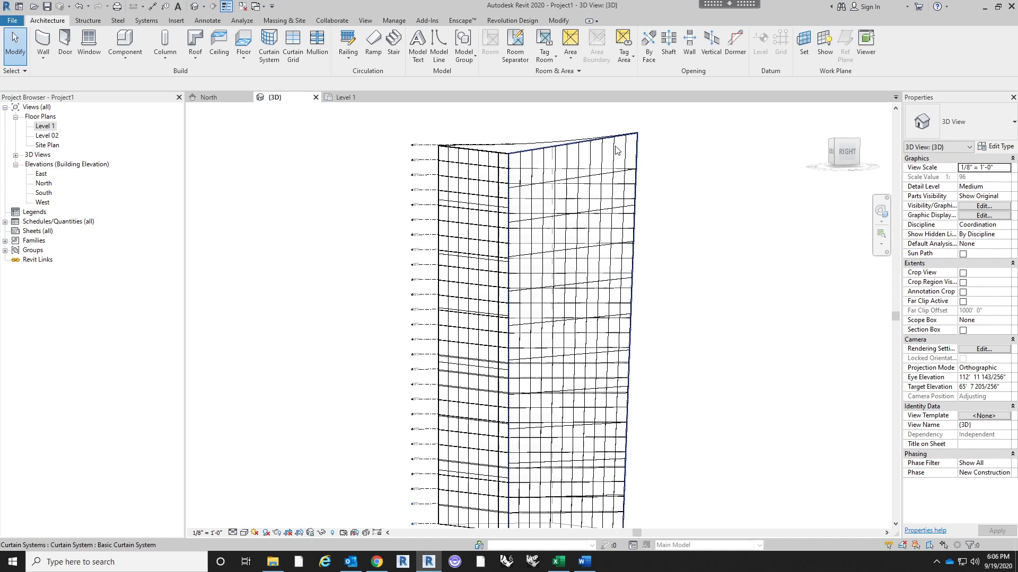
{"action": "middle_click_drag", "start_coordinate": [714, 248], "coordinate": [670, 295], "text": "shift"}
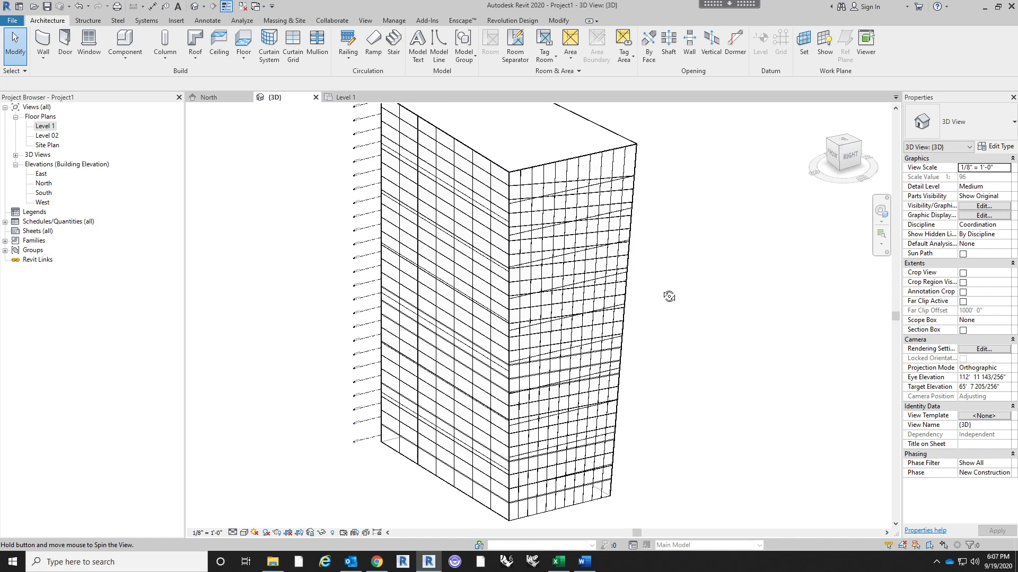
{"action": "left_click", "coordinate": [612, 158]}
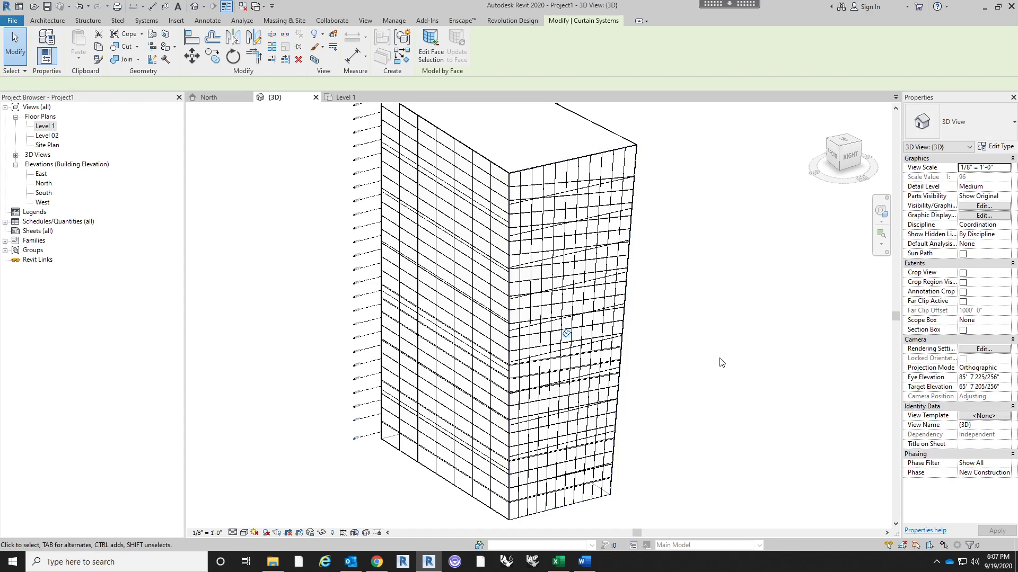
{"action": "middle_click_drag", "start_coordinate": [729, 368], "coordinate": [721, 359]}
{"action": "left_click", "coordinate": [721, 359]}
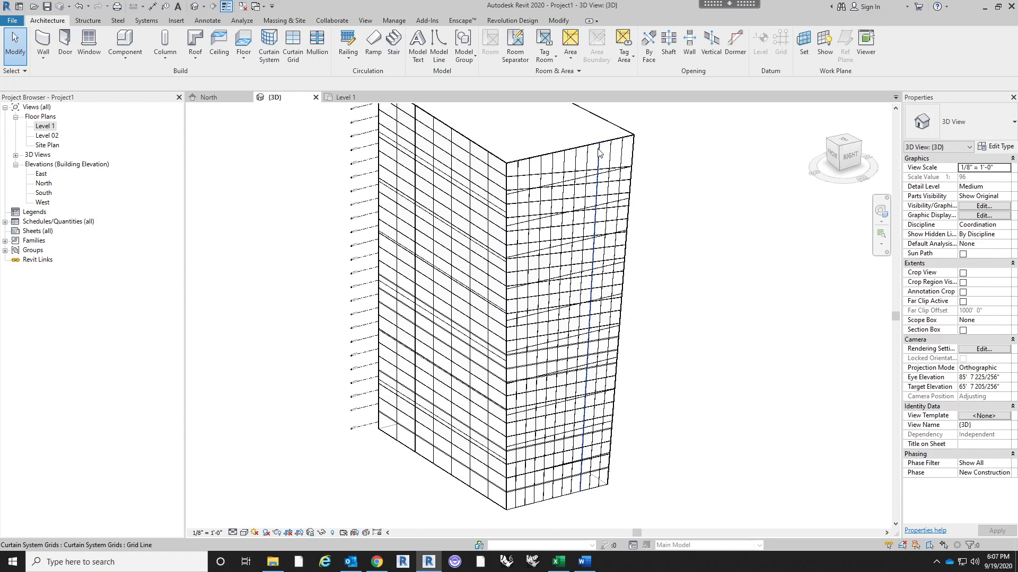
Temporarily isolate the curtain system on the tower's right face in the 3D view.
{"action": "scroll", "coordinate": [597, 149], "scroll_direction": "up", "scroll_amount": 2}
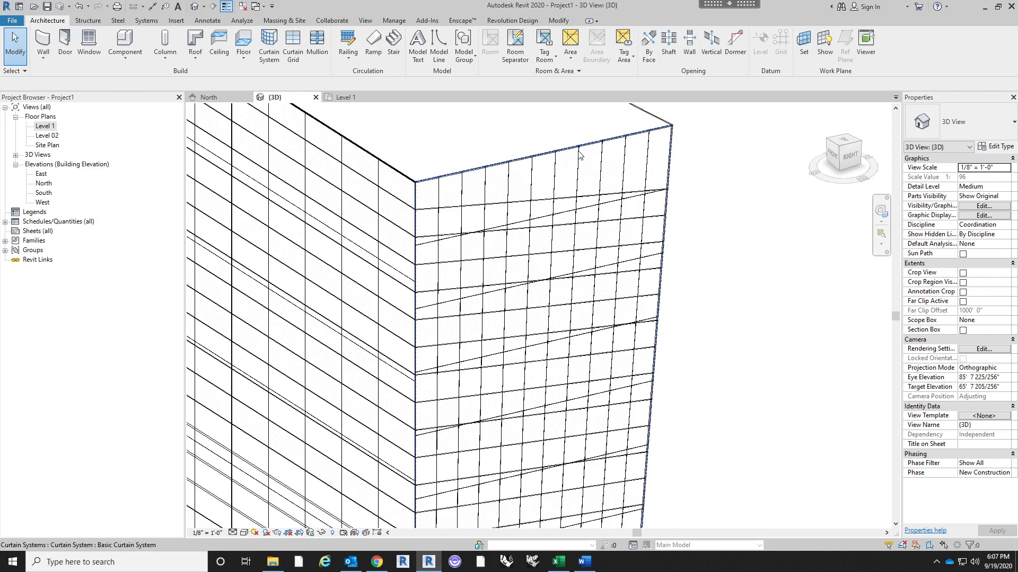
{"action": "left_click", "coordinate": [576, 154]}
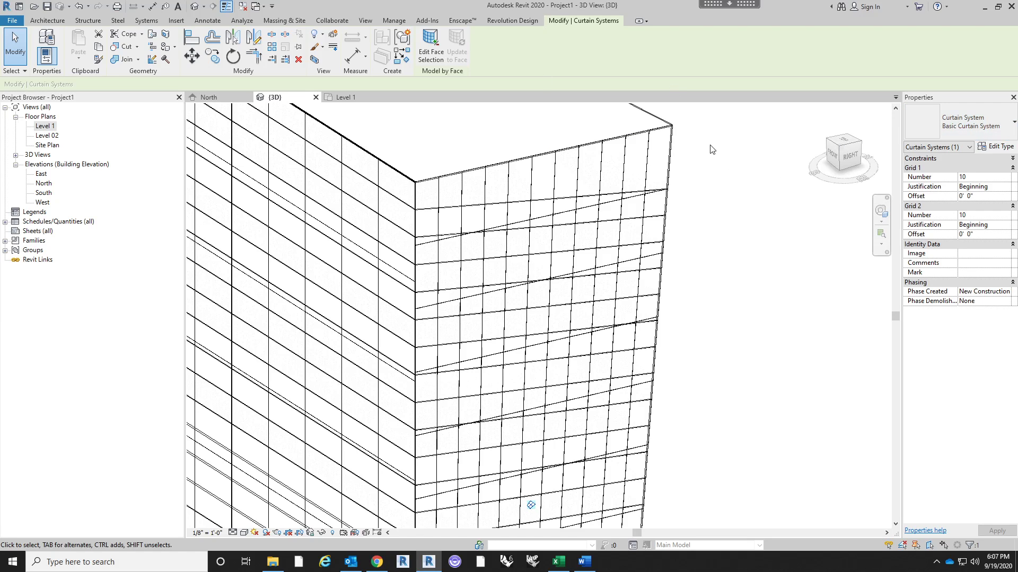
{"action": "scroll", "coordinate": [712, 149], "scroll_direction": "down", "scroll_amount": 5}
{"action": "key", "text": "z"}
{"action": "key", "text": "f"}
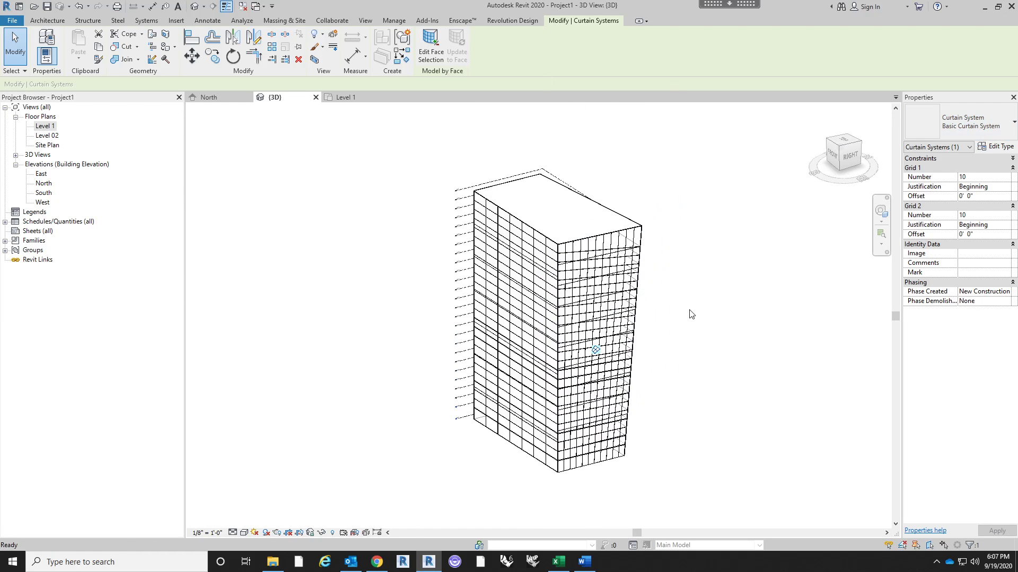
{"action": "scroll", "coordinate": [689, 318], "scroll_direction": "up", "scroll_amount": 2}
{"action": "middle_click_drag", "start_coordinate": [751, 398], "coordinate": [727, 378]}
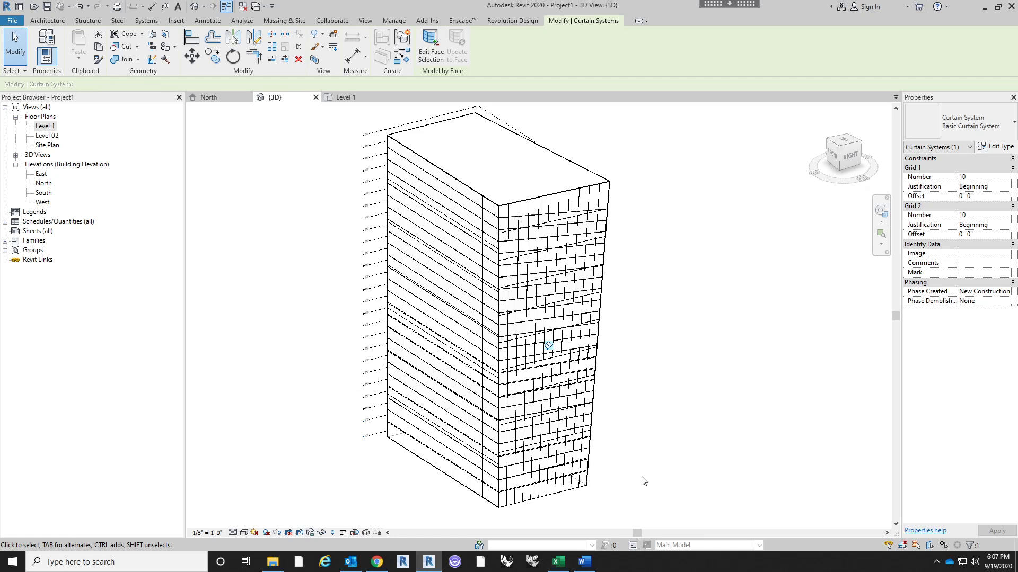
{"action": "left_click", "coordinate": [322, 533]}
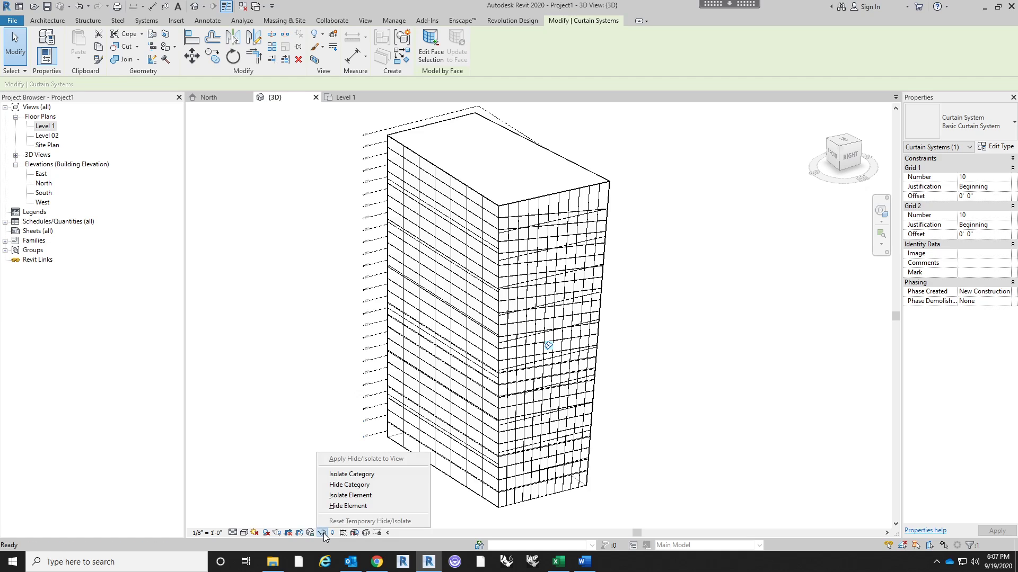
{"action": "left_click", "coordinate": [349, 499]}
{"action": "left_click", "coordinate": [436, 341]}
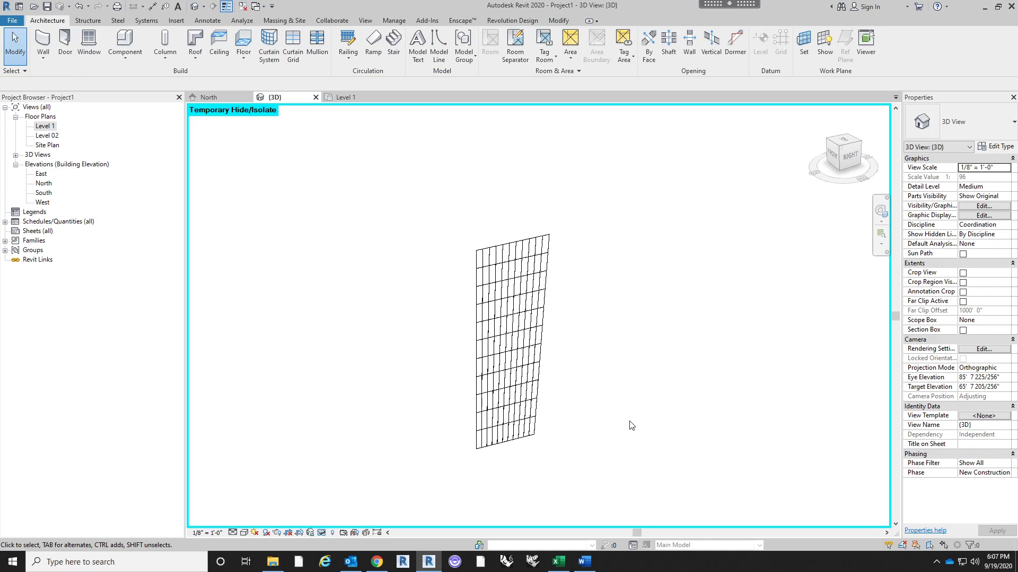
Examine the isolated curtain system's grid lines up close for any mullions.
{"action": "middle_click_drag", "start_coordinate": [630, 426], "coordinate": [428, 470], "text": "shift"}
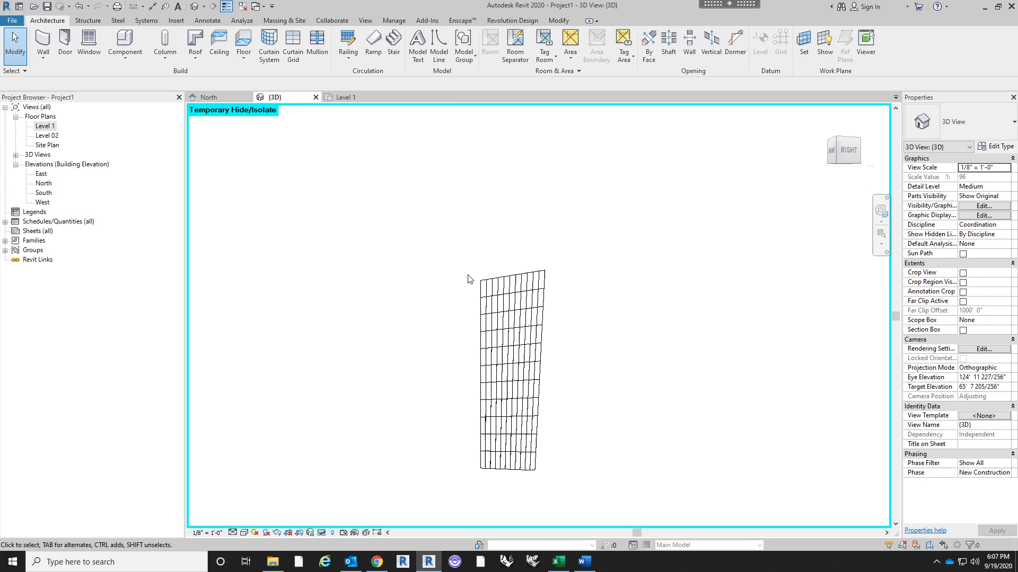
{"action": "middle_click_drag", "start_coordinate": [464, 382], "coordinate": [495, 250], "text": "shift"}
{"action": "scroll", "coordinate": [504, 255], "scroll_direction": "up", "scroll_amount": 8}
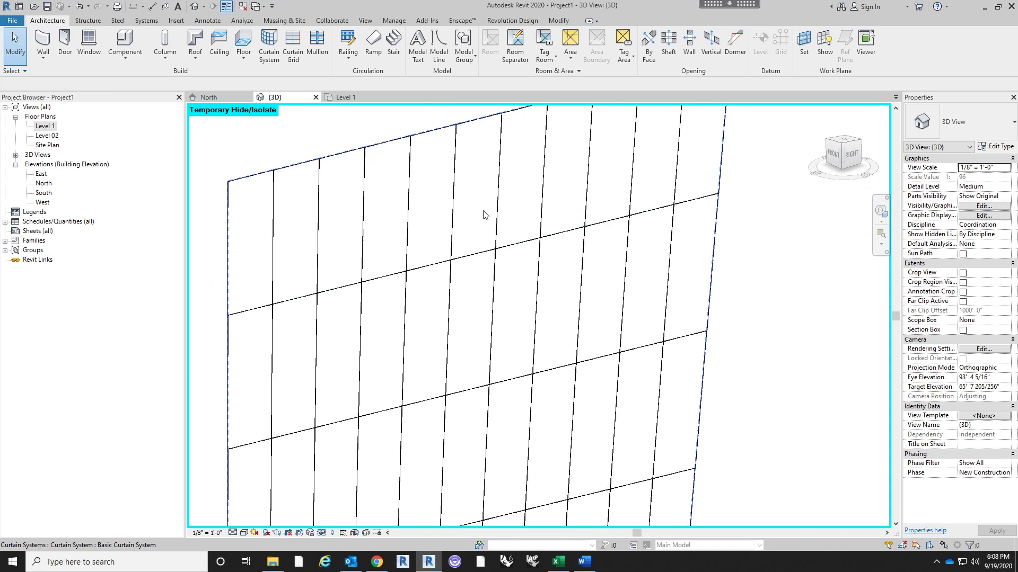
{"action": "scroll", "coordinate": [490, 318], "scroll_direction": "up", "scroll_amount": 3}
{"action": "scroll", "coordinate": [509, 443], "scroll_direction": "up", "scroll_amount": 5}
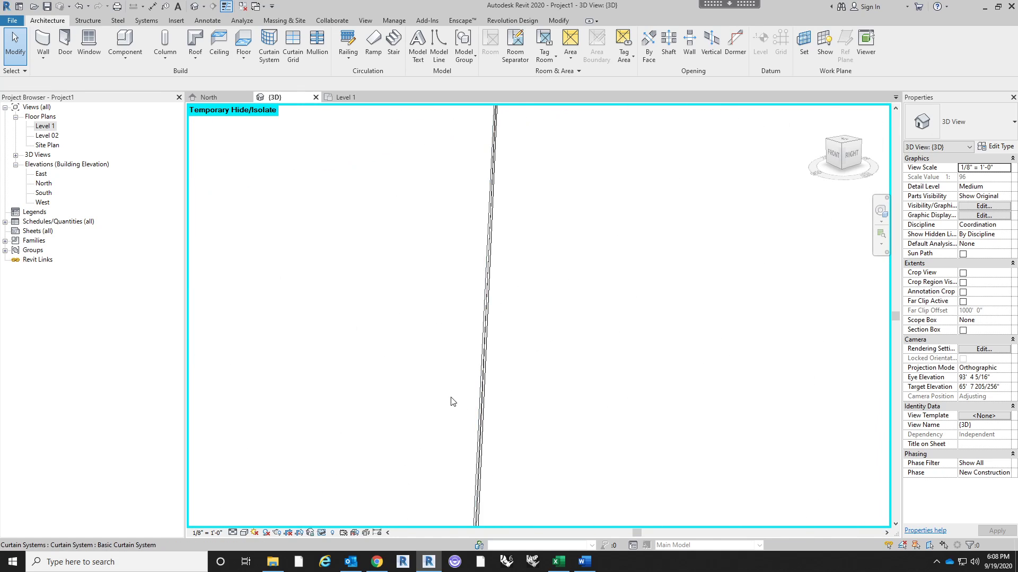
{"action": "scroll", "coordinate": [452, 402], "scroll_direction": "down", "scroll_amount": 6}
{"action": "scroll", "coordinate": [504, 309], "scroll_direction": "down", "scroll_amount": 2}
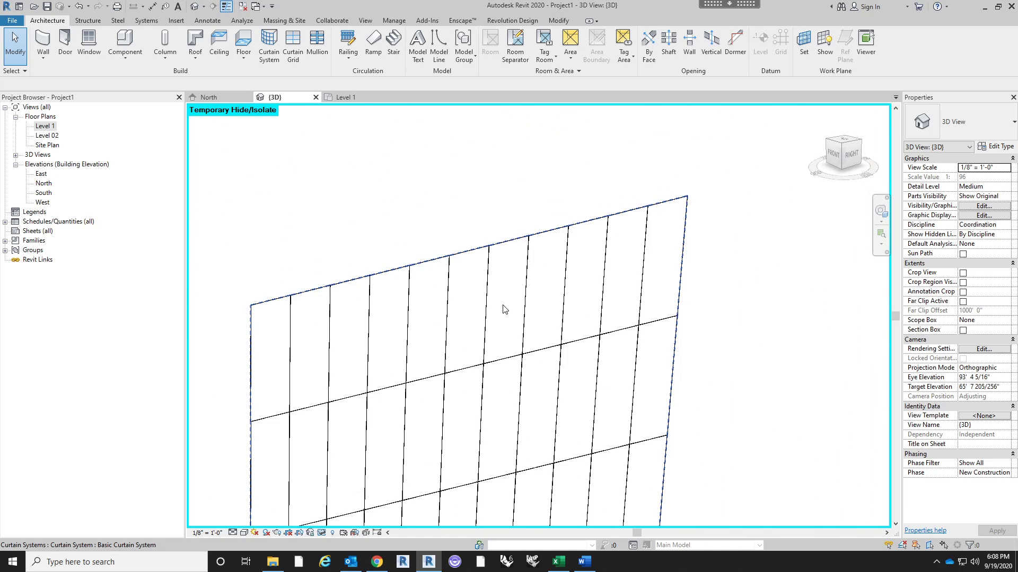
In the curtain system's type properties, set the Grid 1 interior and Border 1 mullions to Rectangular Mullion : 2.5" x 5" Rectangular.
{"action": "left_click", "coordinate": [594, 231]}
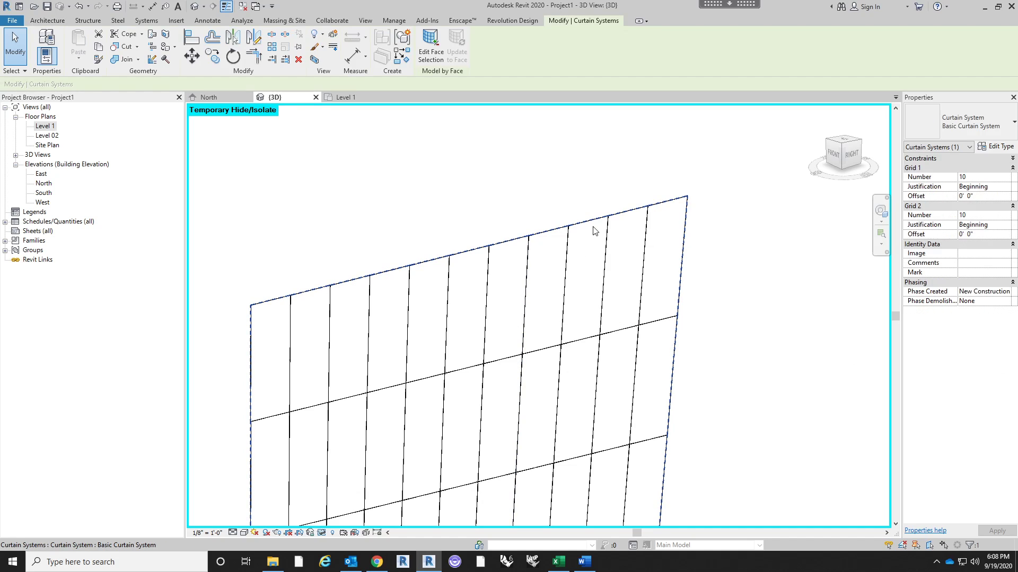
{"action": "left_click", "coordinate": [997, 147]}
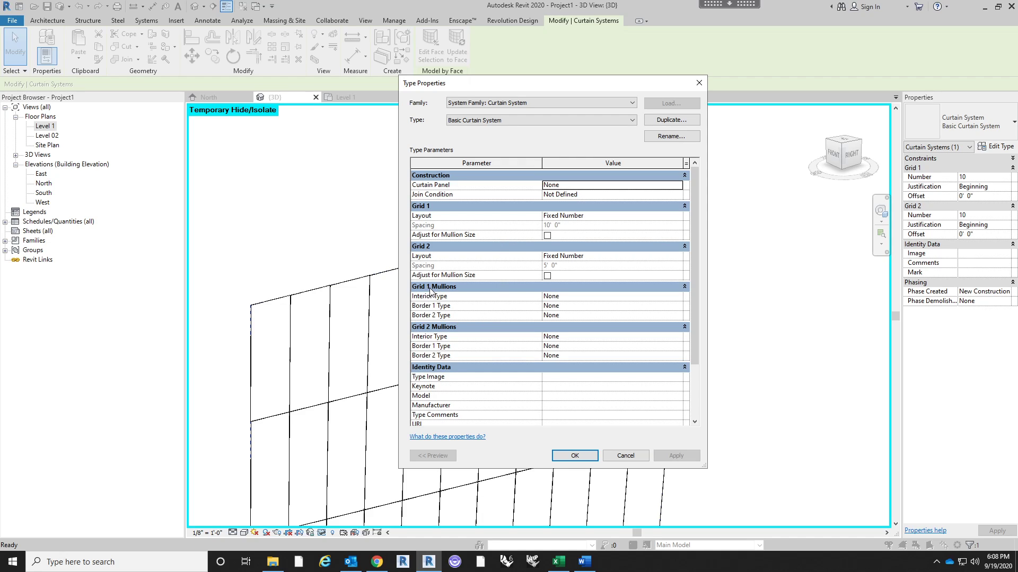
{"action": "left_click", "coordinate": [679, 296]}
{"action": "left_click", "coordinate": [677, 297]}
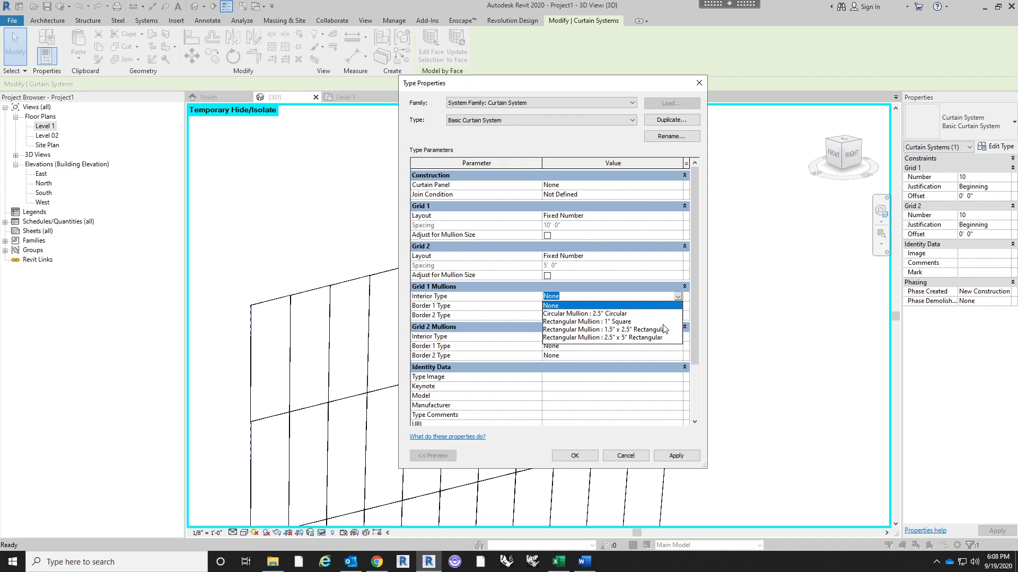
{"action": "left_click", "coordinate": [657, 338]}
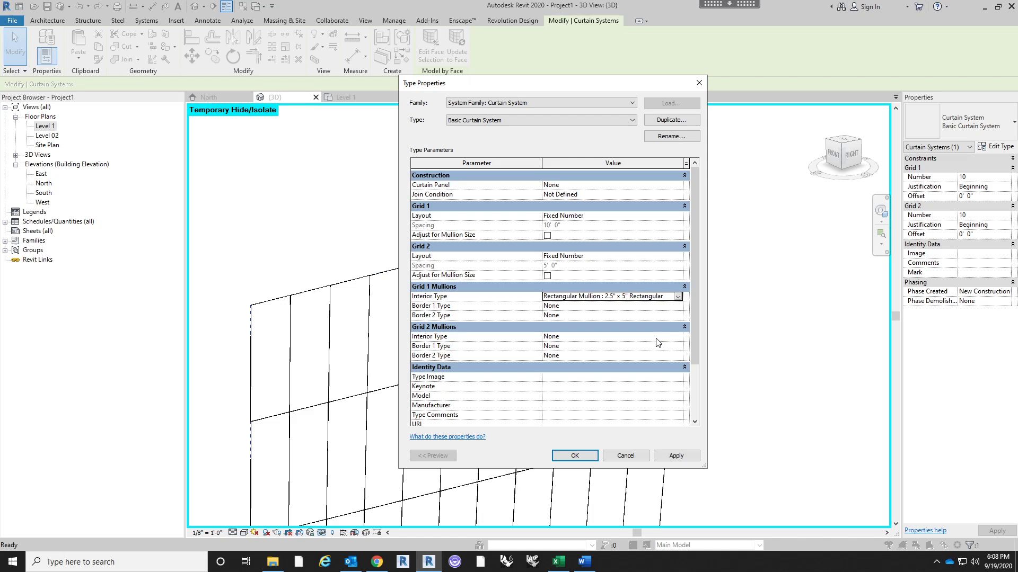
{"action": "left_click", "coordinate": [677, 307]}
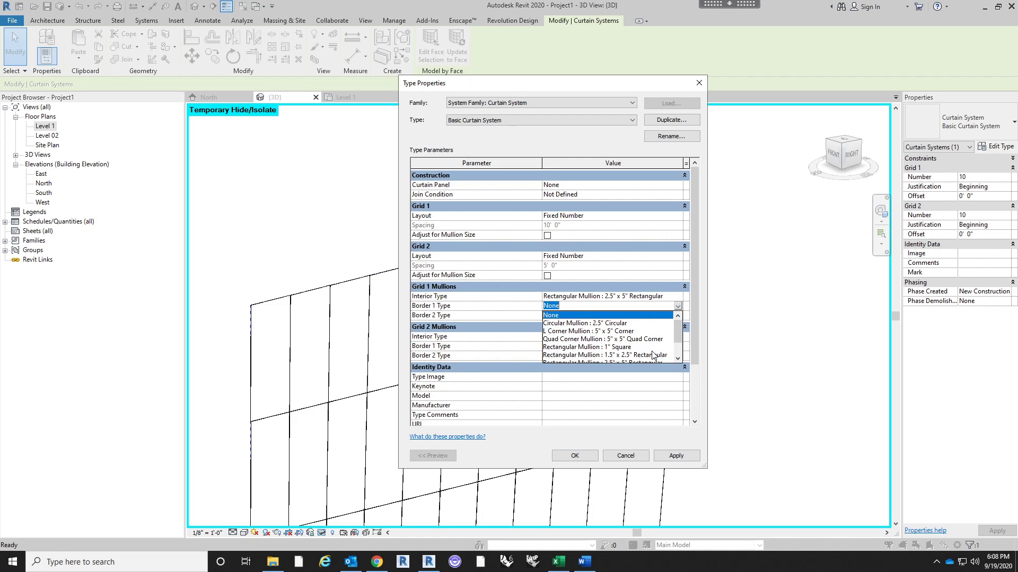
{"action": "scroll", "coordinate": [654, 353], "scroll_direction": "down", "scroll_amount": 1}
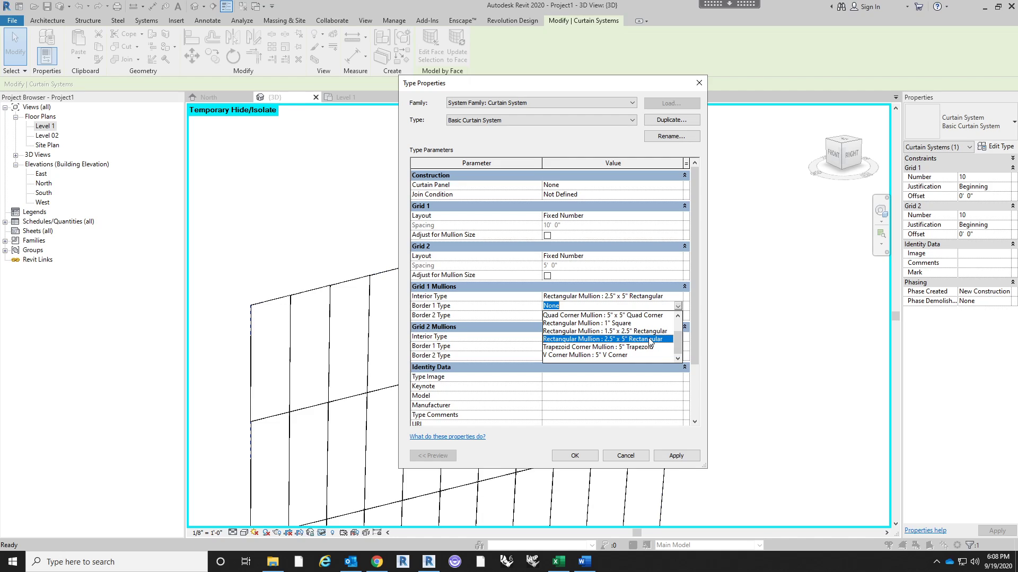
{"action": "left_click", "coordinate": [651, 339]}
Change the Grid 1 interior mullion to Rectangular Mullion : 1" Square and set Border 2 to 2.5" x 5" Rectangular.
{"action": "left_click", "coordinate": [678, 296]}
{"action": "left_click", "coordinate": [678, 297]}
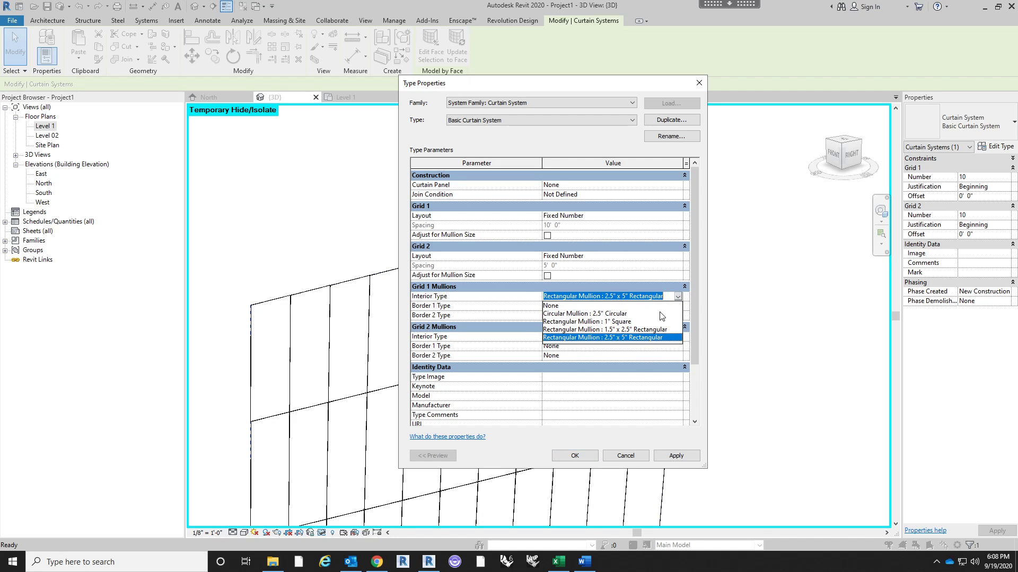
{"action": "left_click", "coordinate": [651, 322]}
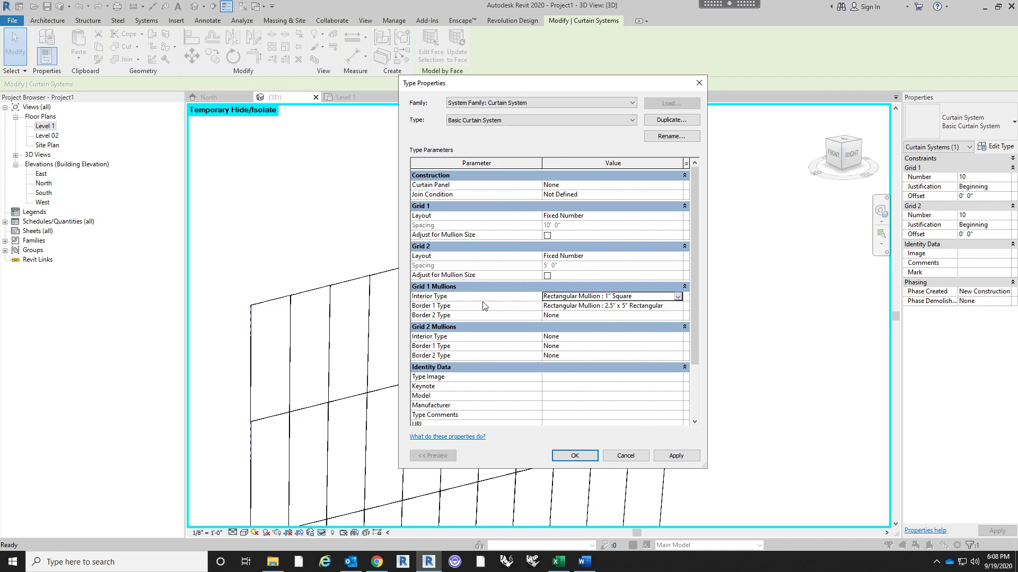
{"action": "left_click", "coordinate": [677, 315]}
{"action": "left_click", "coordinate": [677, 316]}
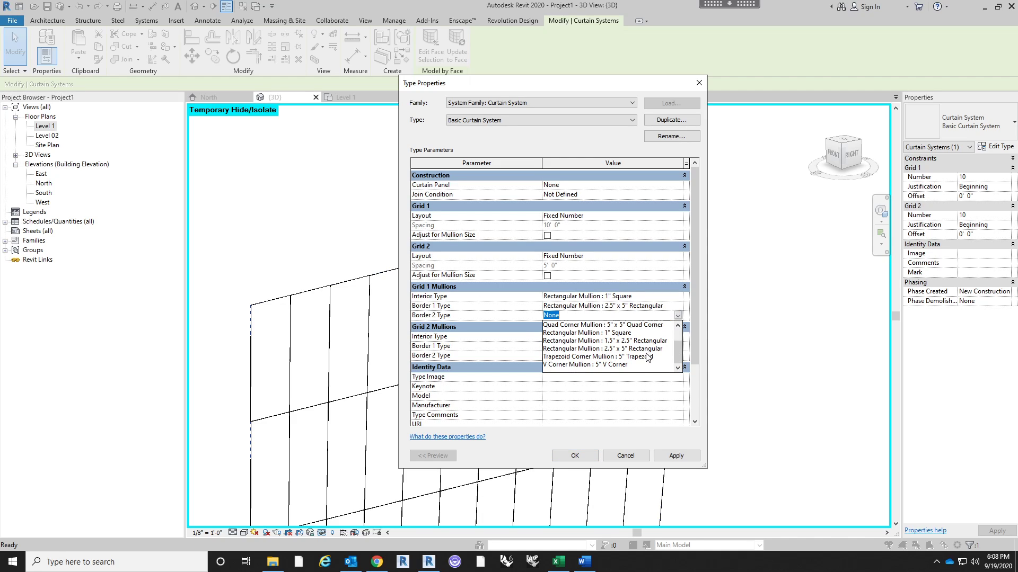
{"action": "left_click", "coordinate": [660, 349]}
Set the Grid 2 interior mullion to Rectangular Mullion : 1" Square and both Grid 2 borders to 2.5" x 5" Rectangular.
{"action": "left_click", "coordinate": [676, 338]}
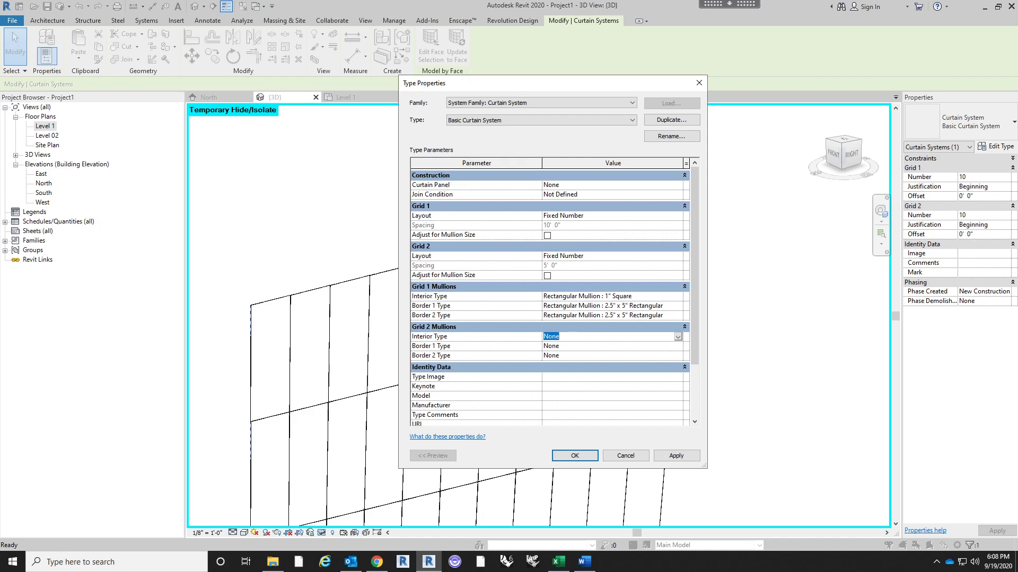
{"action": "left_click", "coordinate": [678, 338]}
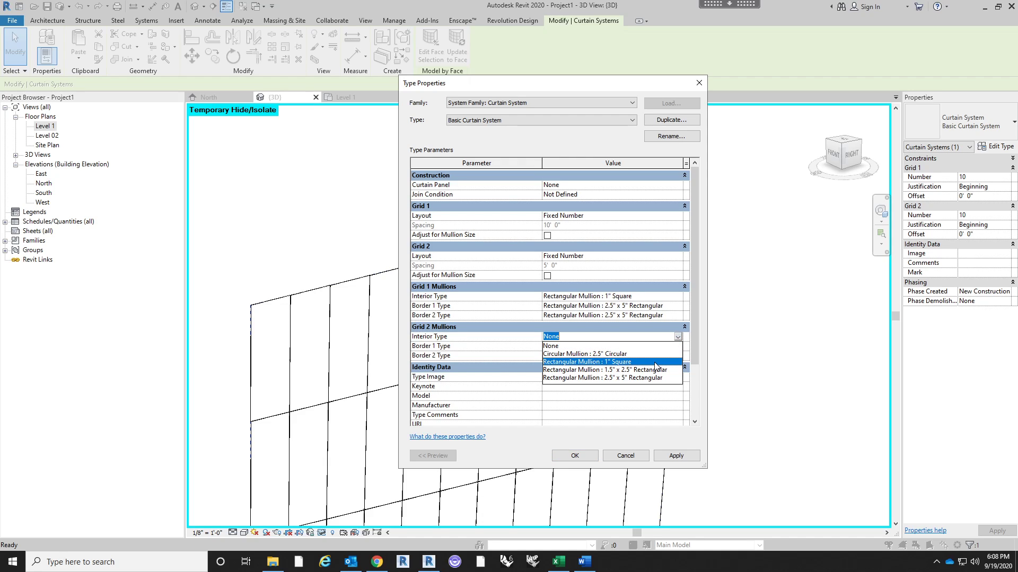
{"action": "left_click", "coordinate": [656, 363]}
{"action": "left_click", "coordinate": [678, 347]}
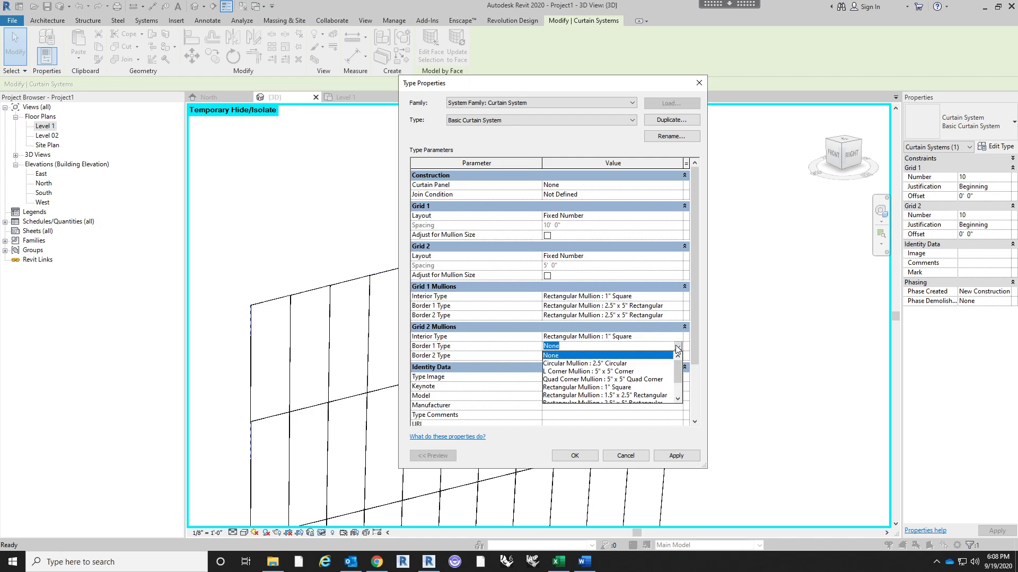
{"action": "scroll", "coordinate": [651, 381], "scroll_direction": "down", "scroll_amount": 1}
{"action": "left_click", "coordinate": [652, 378]}
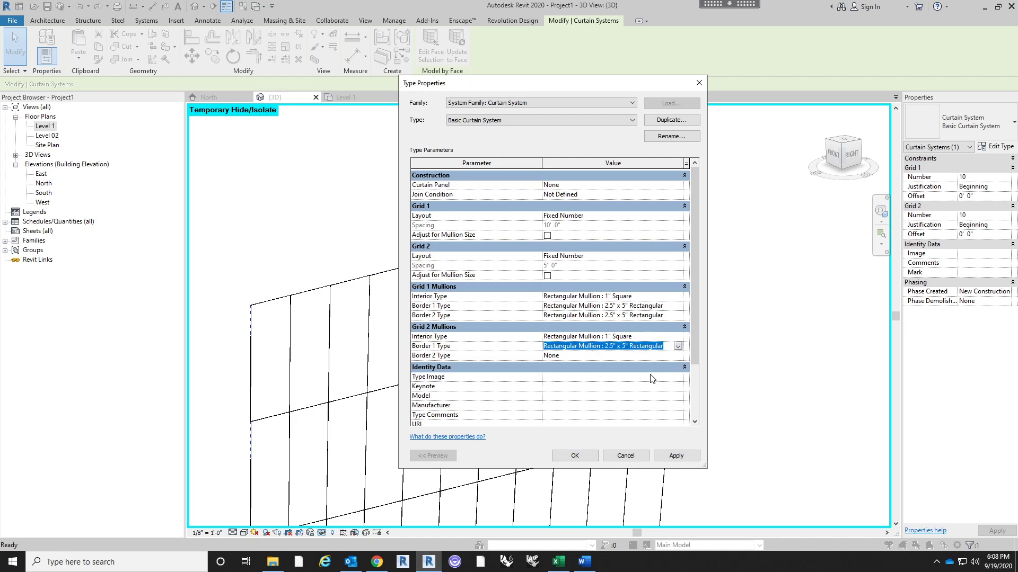
{"action": "left_click", "coordinate": [678, 356]}
{"action": "scroll", "coordinate": [636, 397], "scroll_direction": "down", "scroll_amount": 1}
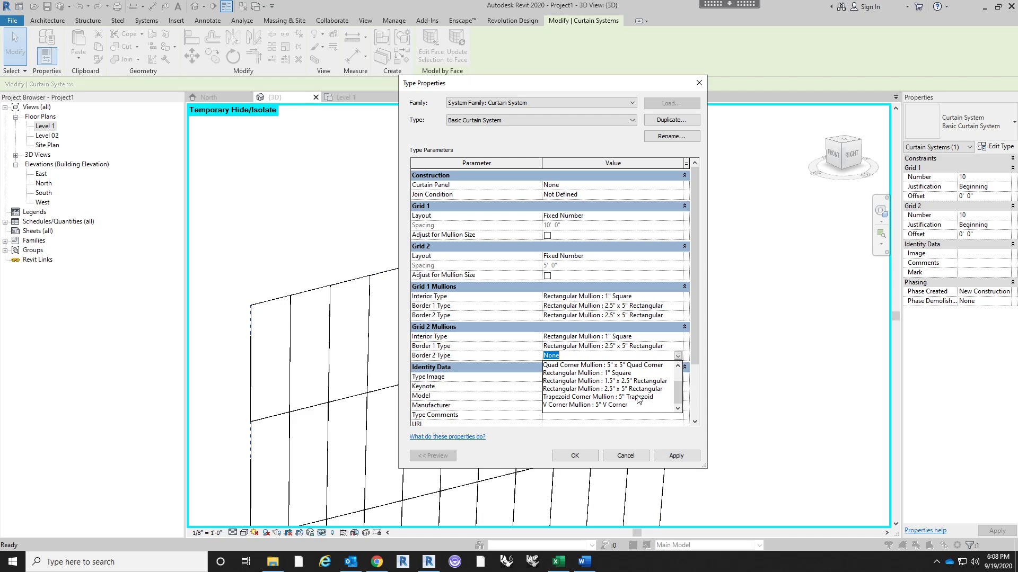
{"action": "left_click", "coordinate": [645, 389]}
Set the Grid 2 interior mullion type to None and accept the curtain system's type changes.
{"action": "left_click", "coordinate": [677, 338]}
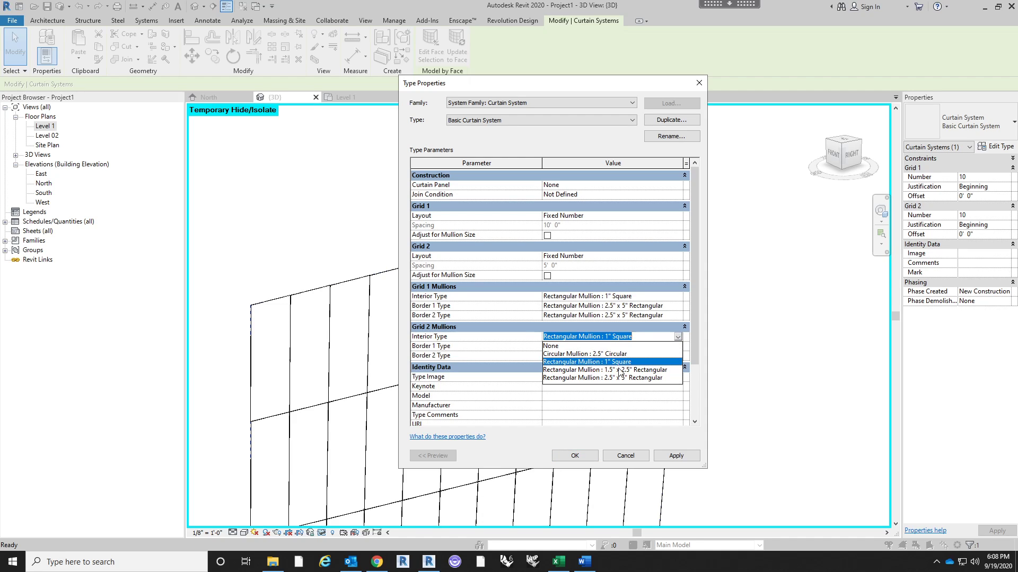
{"action": "left_click", "coordinate": [552, 347]}
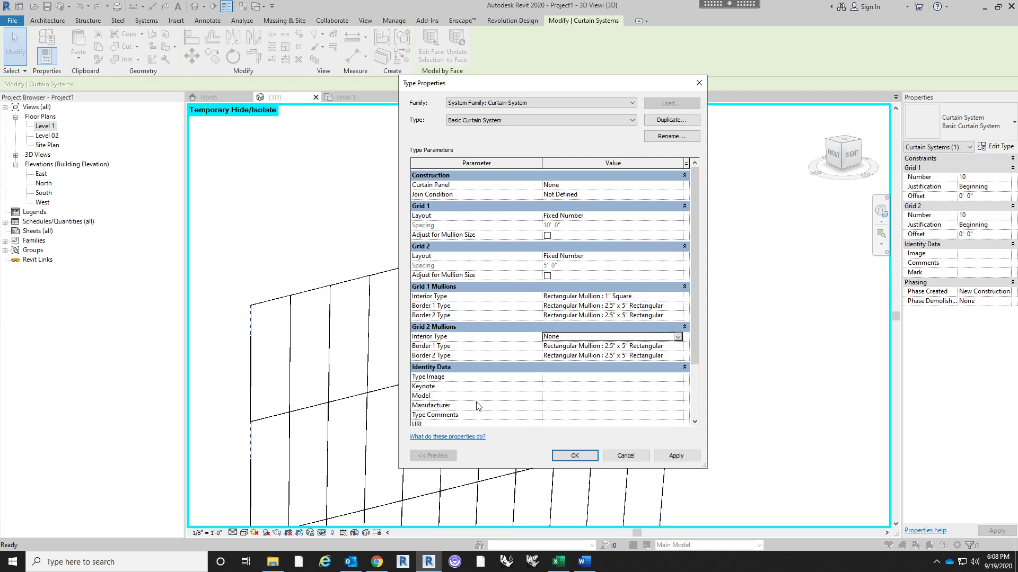
{"action": "left_click", "coordinate": [578, 461]}
Examine the border mullions along the curtain system's top edge and their joints with the vertical mullions.
{"action": "scroll", "coordinate": [610, 185], "scroll_direction": "down", "scroll_amount": 3}
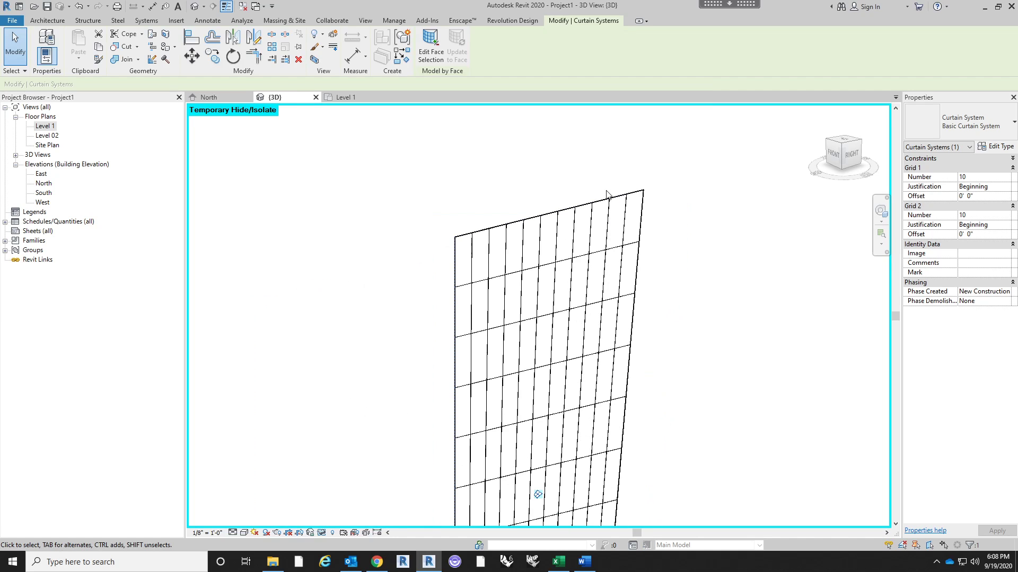
{"action": "scroll", "coordinate": [608, 194], "scroll_direction": "up", "scroll_amount": 10}
{"action": "middle_click_drag", "start_coordinate": [590, 250], "coordinate": [602, 141]}
{"action": "left_click", "coordinate": [595, 127]}
{"action": "scroll", "coordinate": [595, 127], "scroll_direction": "up", "scroll_amount": 1}
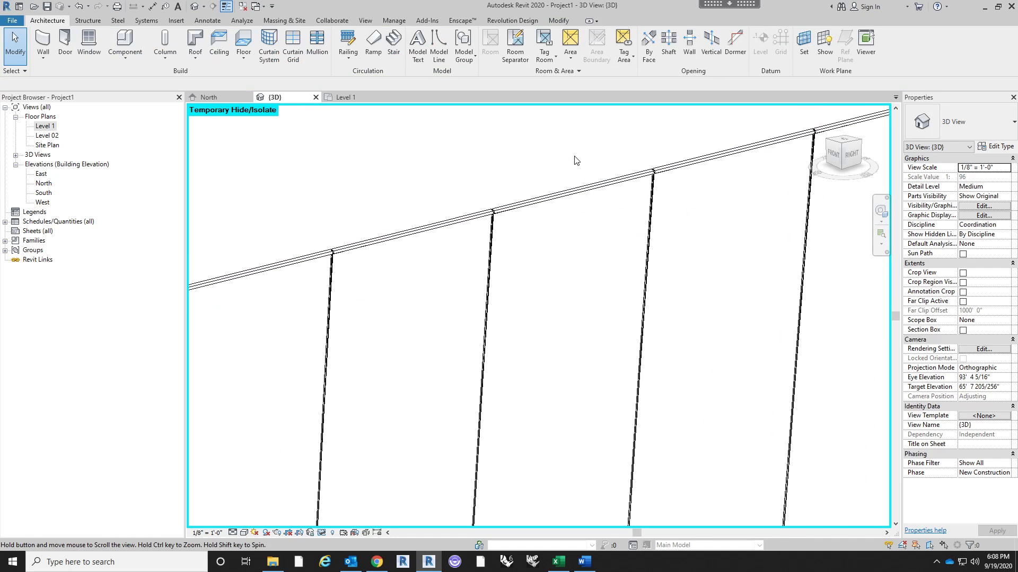
{"action": "scroll", "coordinate": [649, 159], "scroll_direction": "up", "scroll_amount": 3}
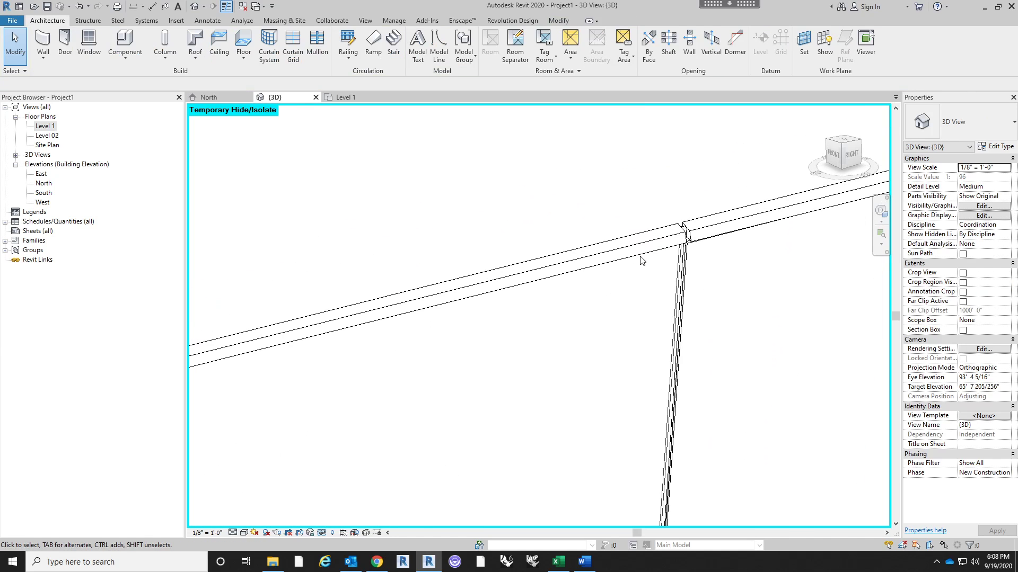
{"action": "left_click", "coordinate": [662, 233]}
{"action": "key", "text": "Escape"}
{"action": "left_click", "coordinate": [660, 234]}
{"action": "scroll", "coordinate": [627, 189], "scroll_direction": "down", "scroll_amount": 3}
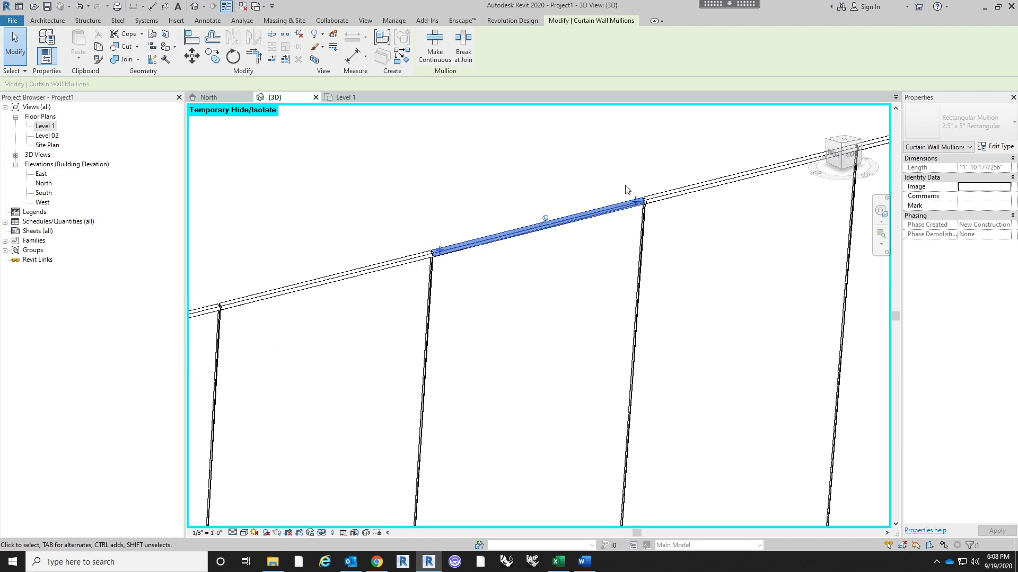
{"action": "scroll", "coordinate": [627, 189], "scroll_direction": "down", "scroll_amount": 3}
{"action": "scroll", "coordinate": [666, 236], "scroll_direction": "down", "scroll_amount": 2}
{"action": "left_click", "coordinate": [784, 307]}
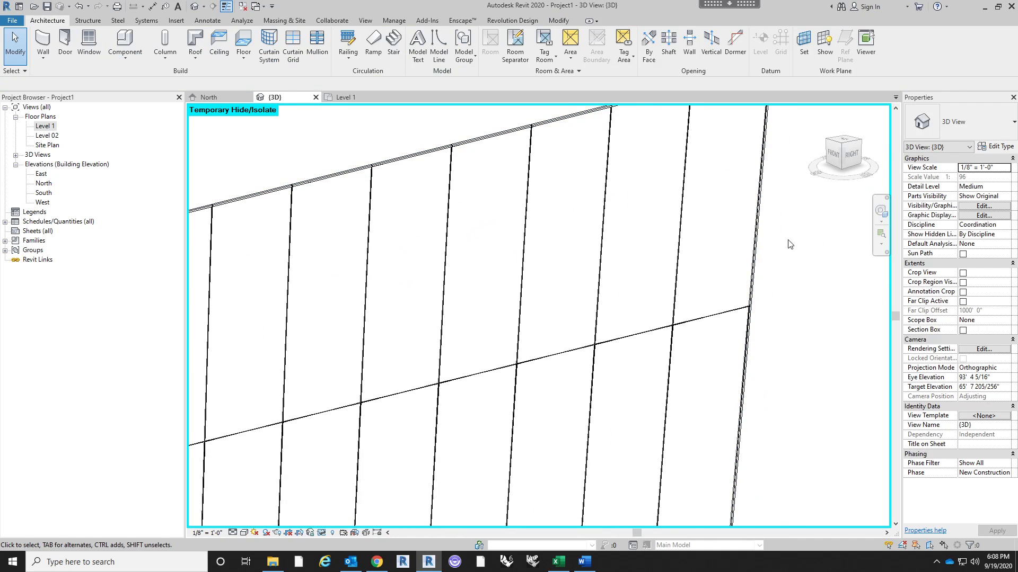
Inspect the mullions at the curtain system's upper outer corner and at an interior grid crossing.
{"action": "middle_click_drag", "start_coordinate": [790, 244], "coordinate": [713, 379]}
{"action": "scroll", "coordinate": [669, 235], "scroll_direction": "up", "scroll_amount": 4}
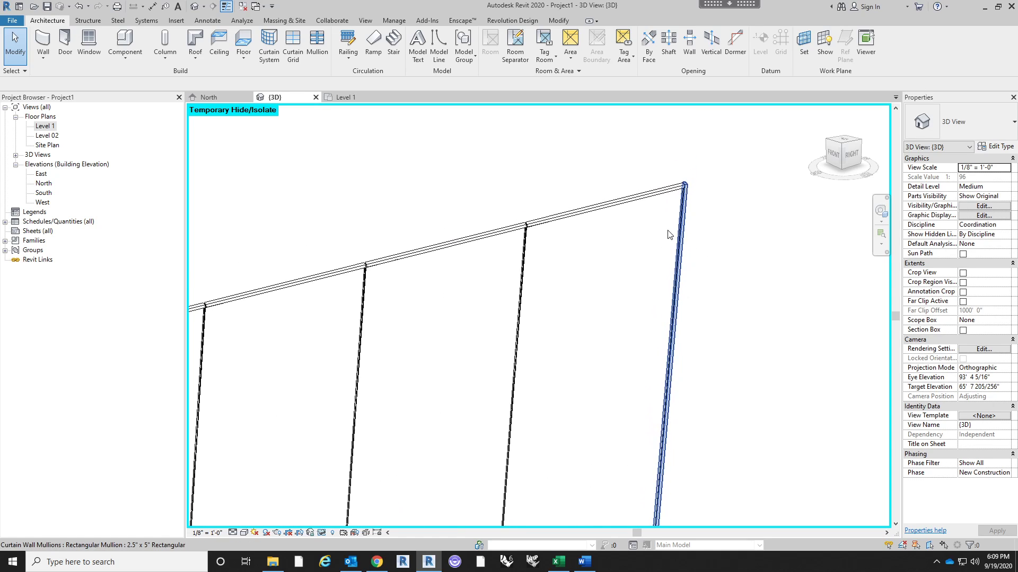
{"action": "scroll", "coordinate": [618, 386], "scroll_direction": "down", "scroll_amount": 3}
{"action": "scroll", "coordinate": [591, 427], "scroll_direction": "up", "scroll_amount": 6}
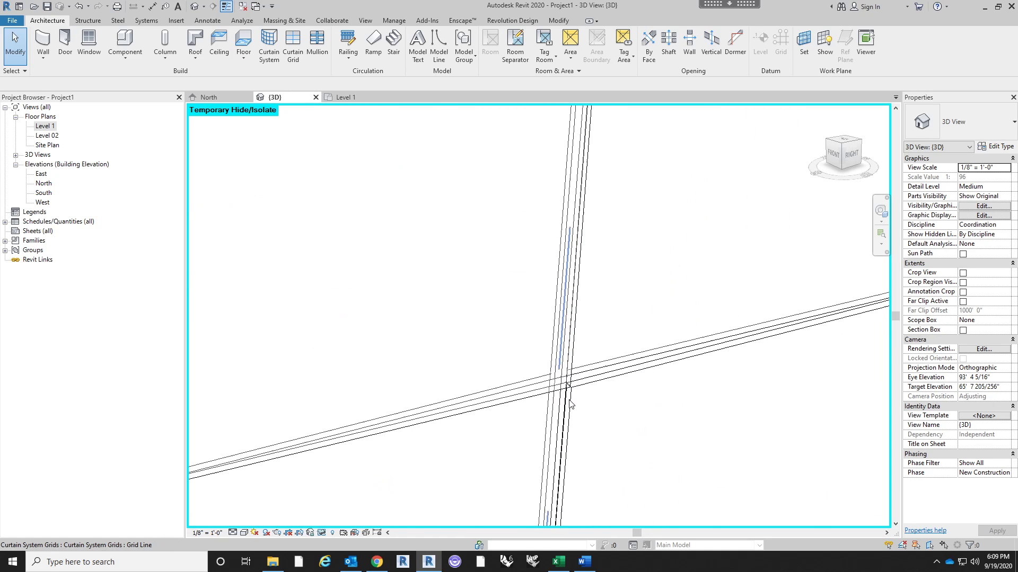
Select the vertical interior mullion at the grid crossing and examine its extent up to the curtain system's top edge.
{"action": "scroll", "coordinate": [570, 404], "scroll_direction": "up", "scroll_amount": 1}
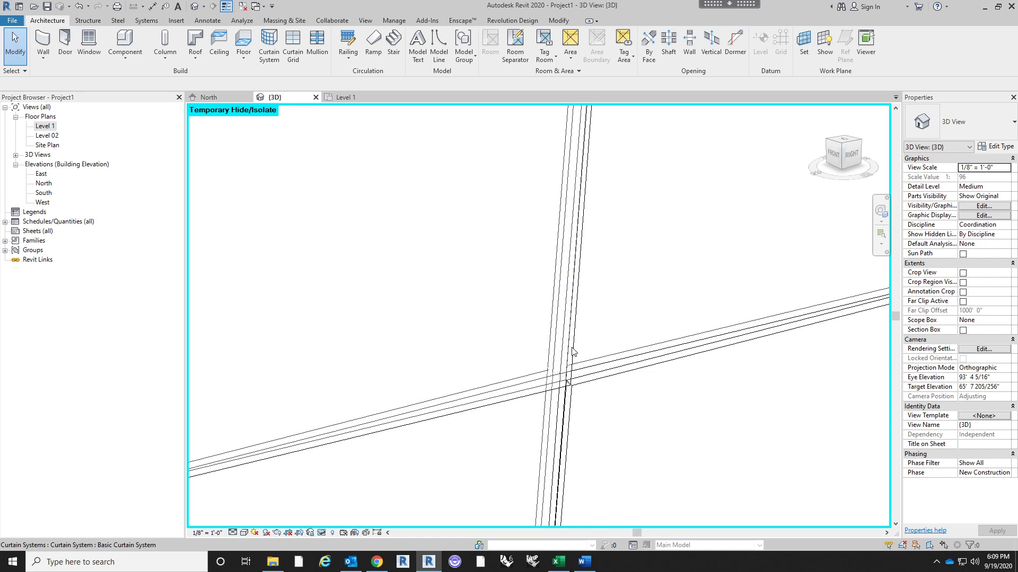
{"action": "left_click", "coordinate": [570, 360]}
{"action": "scroll", "coordinate": [541, 361], "scroll_direction": "down", "scroll_amount": 1}
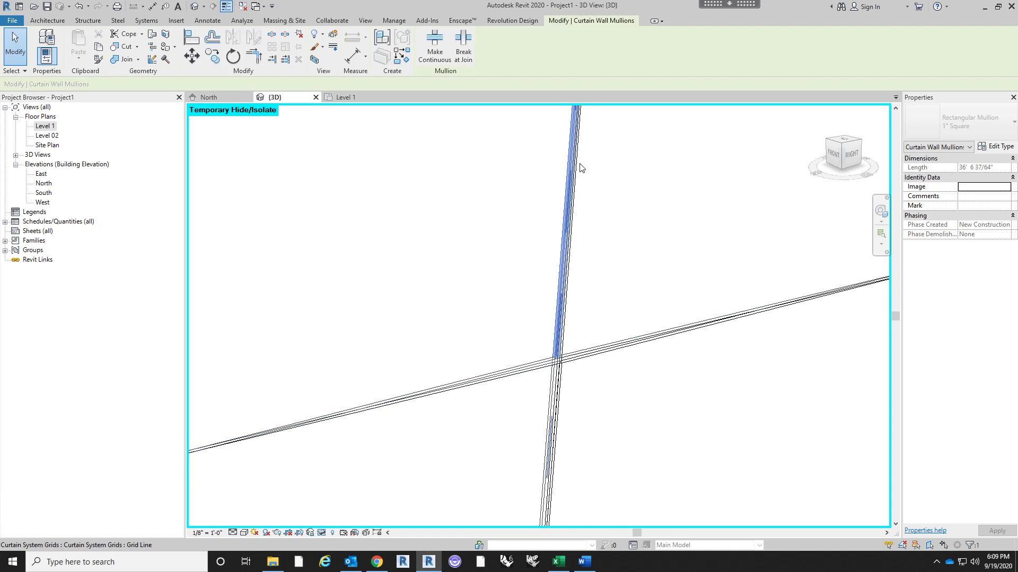
{"action": "scroll", "coordinate": [552, 348], "scroll_direction": "down", "scroll_amount": 4}
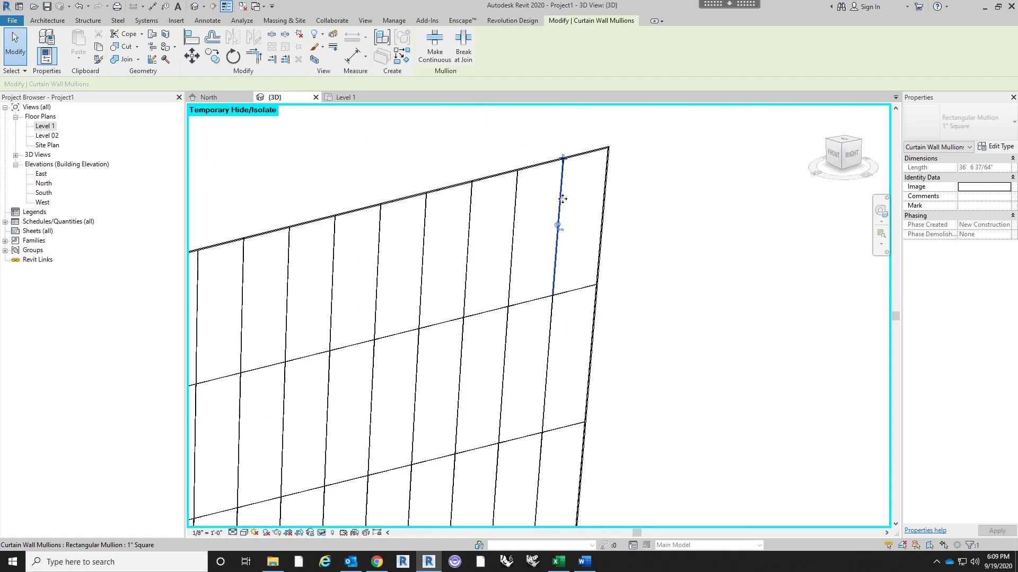
{"action": "left_click", "coordinate": [677, 268]}
{"action": "scroll", "coordinate": [677, 268], "scroll_direction": "down", "scroll_amount": 4}
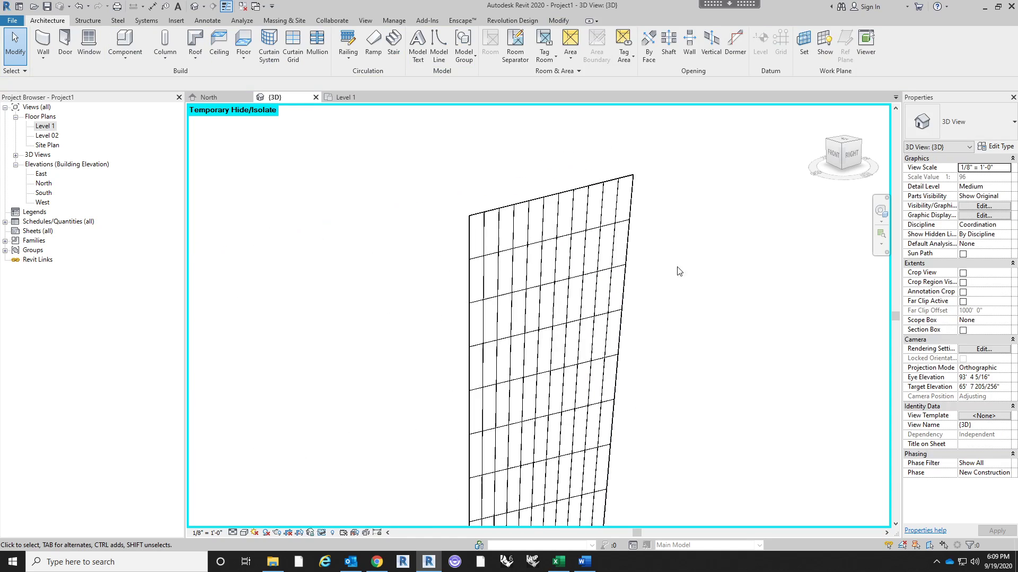
Select the inclined curtain system and display its grid layout to view the Grid 1 origin control.
{"action": "left_click", "coordinate": [579, 245]}
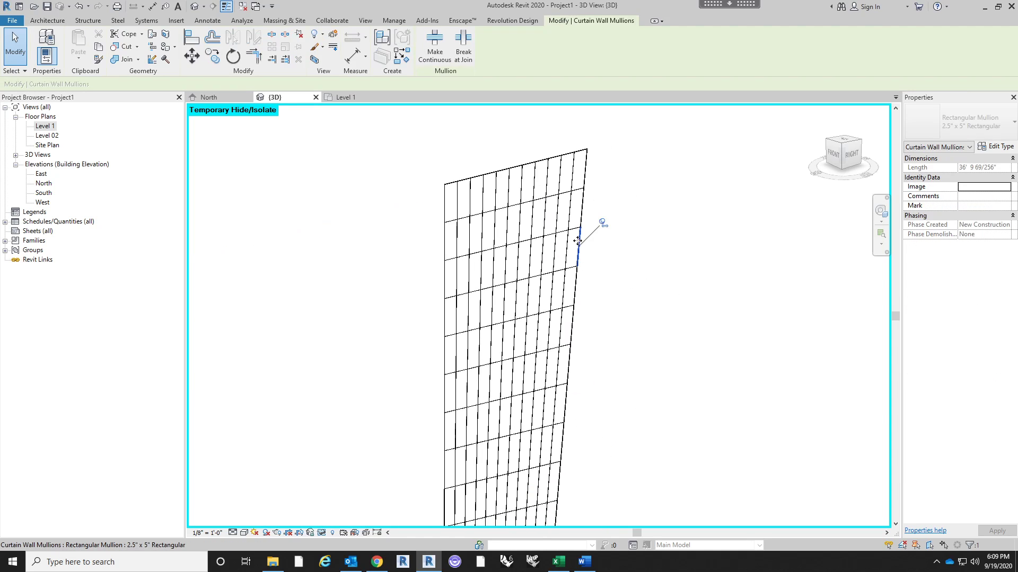
{"action": "scroll", "coordinate": [607, 366], "scroll_direction": "down", "scroll_amount": 2}
{"action": "middle_click_drag", "start_coordinate": [611, 379], "coordinate": [582, 291]}
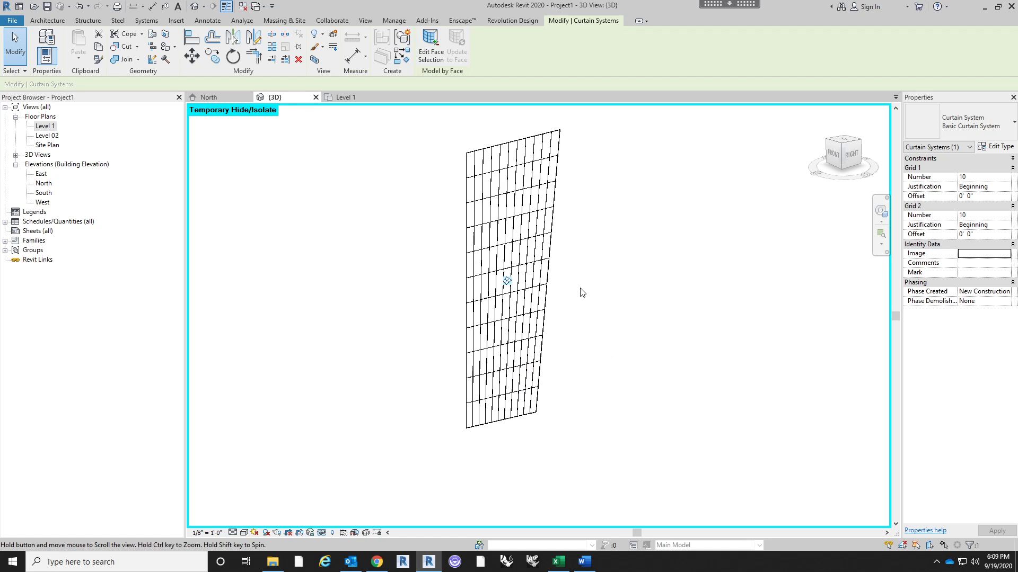
{"action": "left_click", "coordinate": [507, 282]}
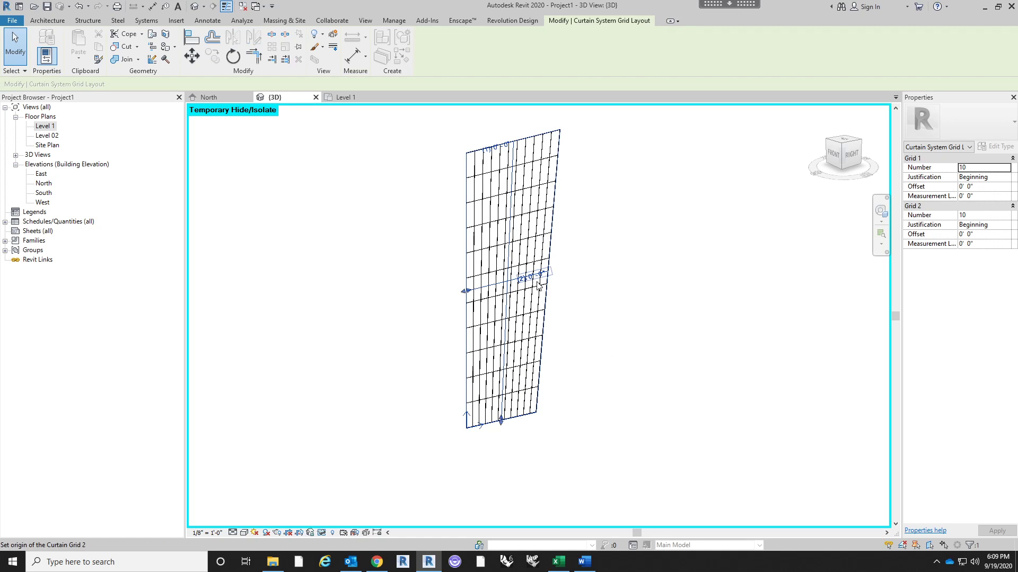
{"action": "scroll", "coordinate": [500, 148], "scroll_direction": "up", "scroll_amount": 2}
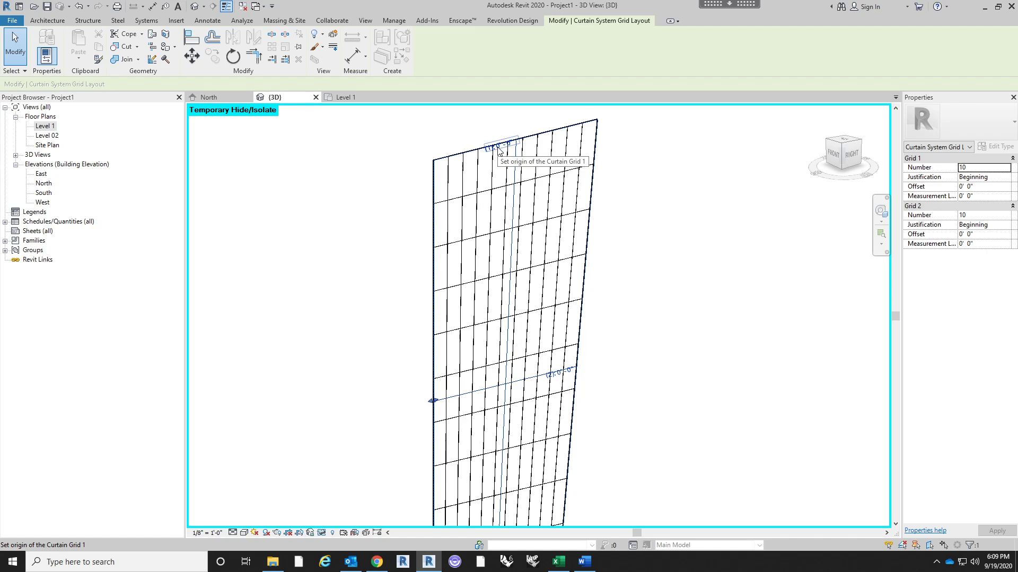
{"action": "scroll", "coordinate": [497, 151], "scroll_direction": "down", "scroll_amount": 2}
{"action": "left_click", "coordinate": [667, 327]}
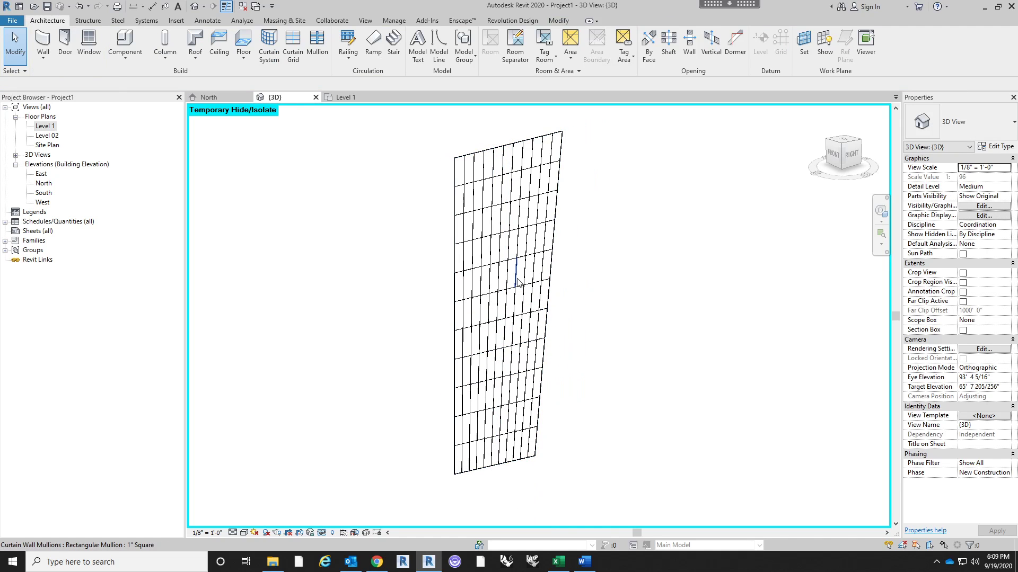
Reselect the curtain system, display its grid layout, and compare the Grid 1 and Grid 2 origin controls.
{"action": "left_click", "coordinate": [523, 243]}
{"action": "left_click", "coordinate": [602, 235]}
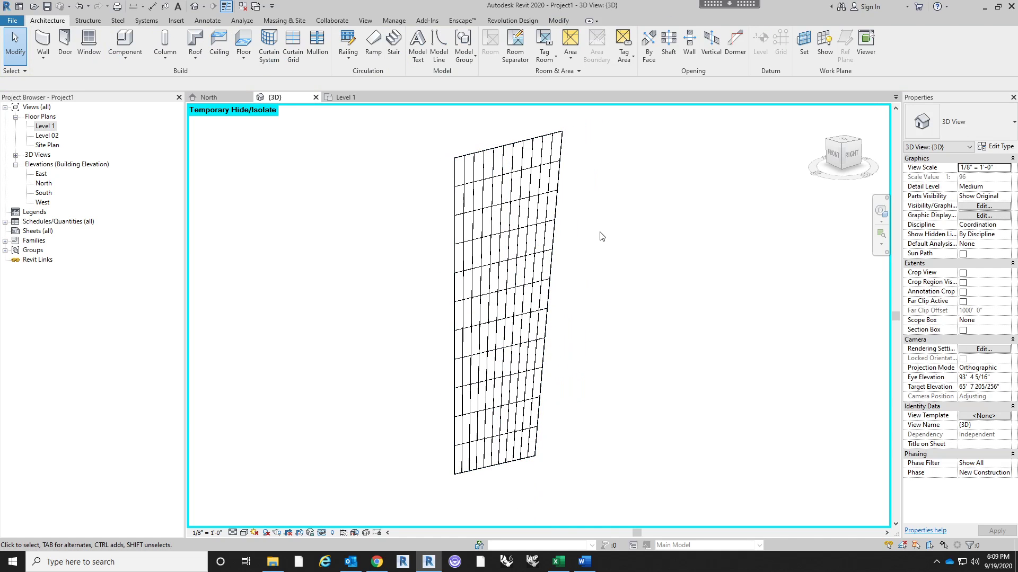
{"action": "left_click", "coordinate": [564, 153]}
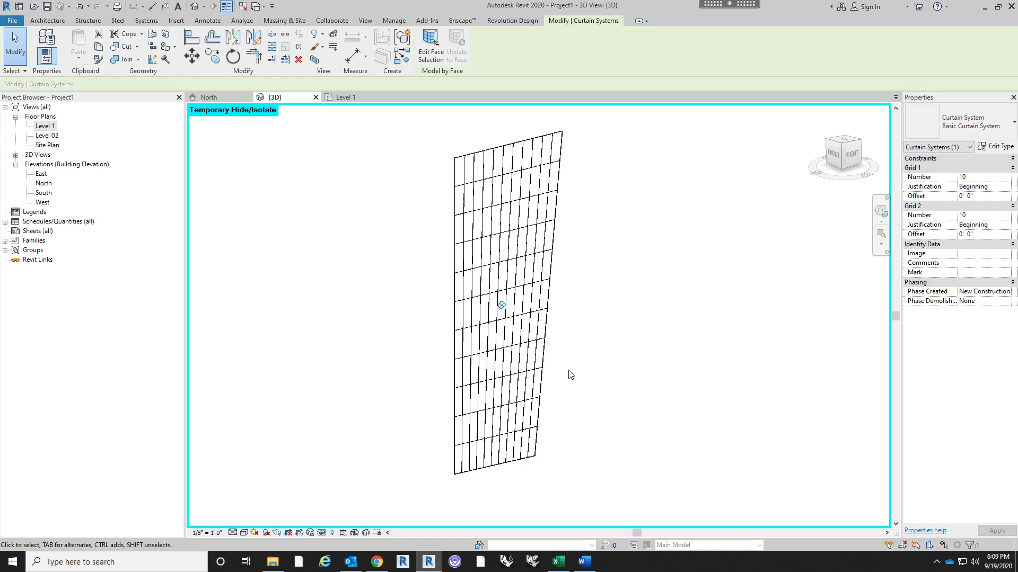
{"action": "left_click", "coordinate": [501, 307]}
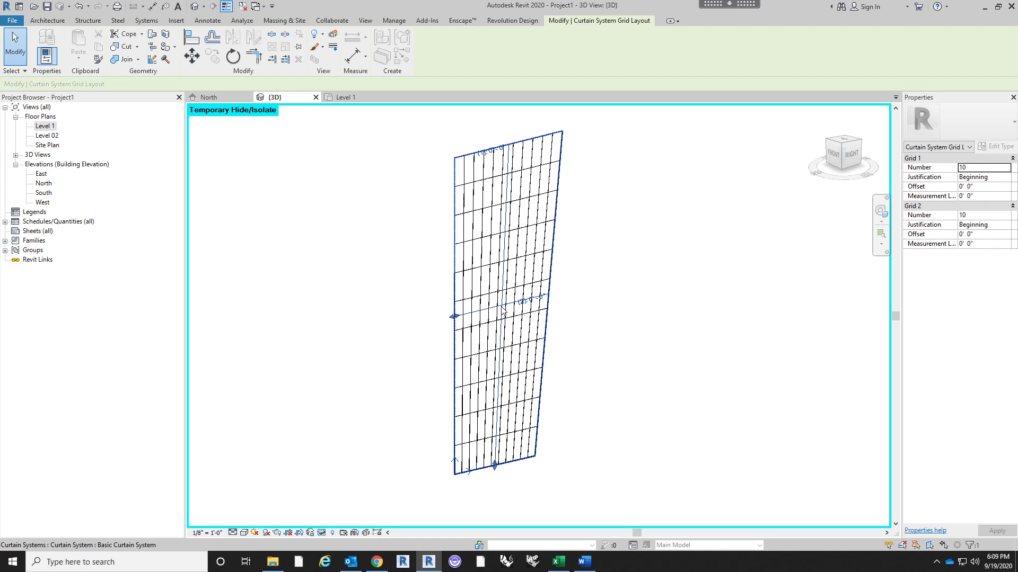
{"action": "scroll", "coordinate": [497, 155], "scroll_direction": "up", "scroll_amount": 3}
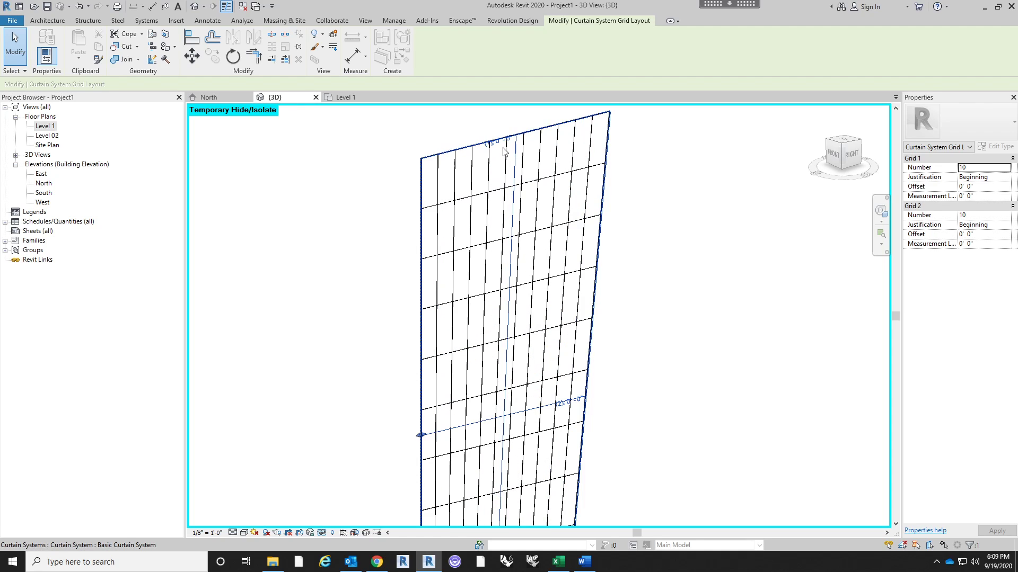
{"action": "scroll", "coordinate": [497, 153], "scroll_direction": "down", "scroll_amount": 2}
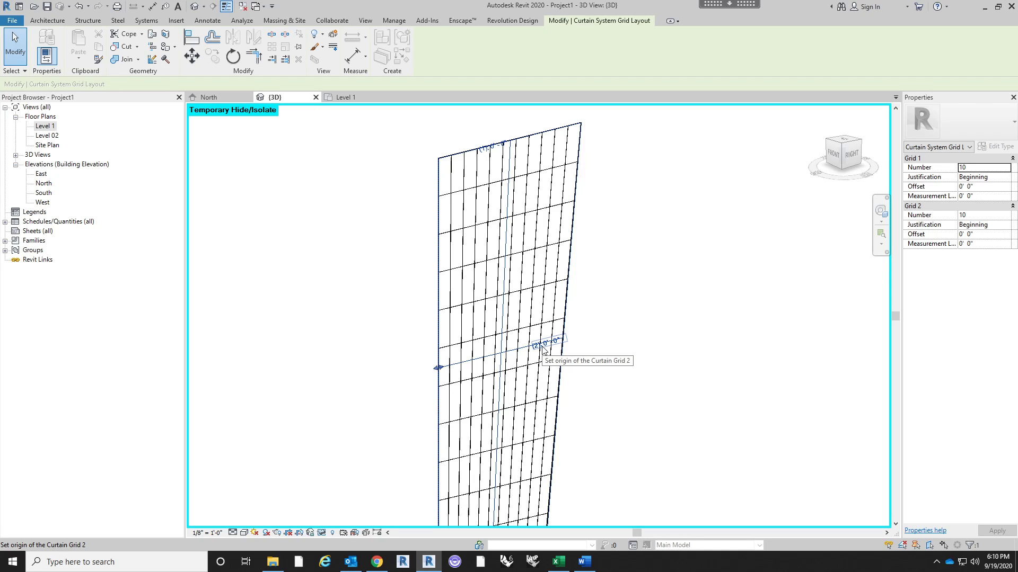
{"action": "left_click", "coordinate": [651, 259]}
Reset the temporary hide/isolate to show the whole tower, and dismiss the save reminder without saving.
{"action": "scroll", "coordinate": [651, 259], "scroll_direction": "down", "scroll_amount": 5}
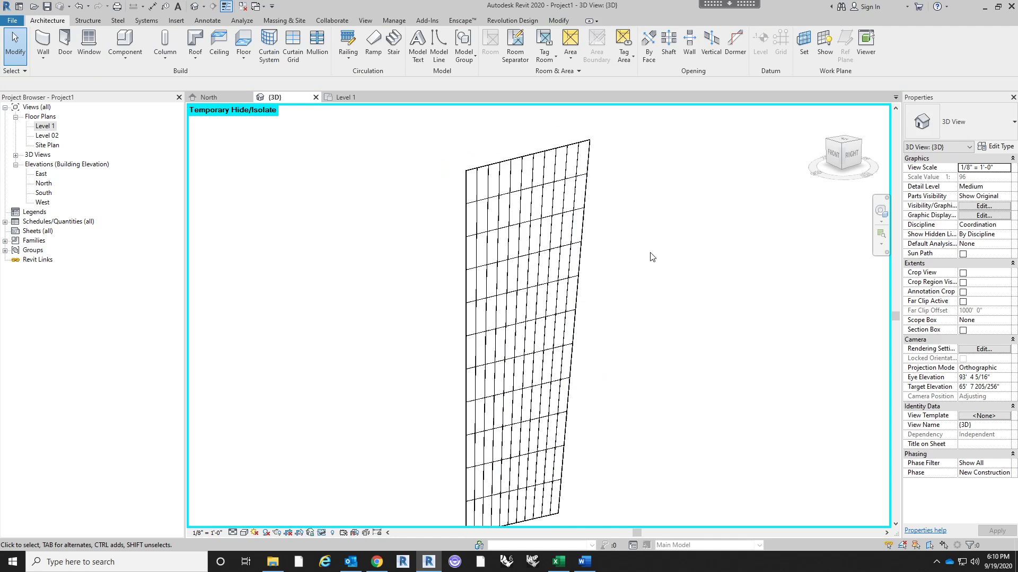
{"action": "scroll", "coordinate": [592, 348], "scroll_direction": "up", "scroll_amount": 4}
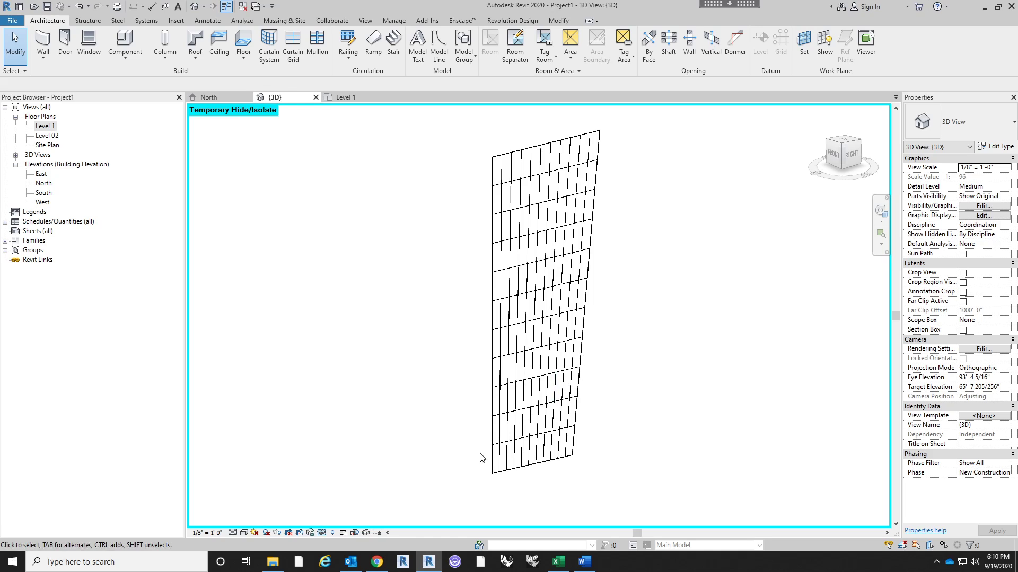
{"action": "left_click", "coordinate": [321, 533]}
{"action": "left_click", "coordinate": [334, 521]}
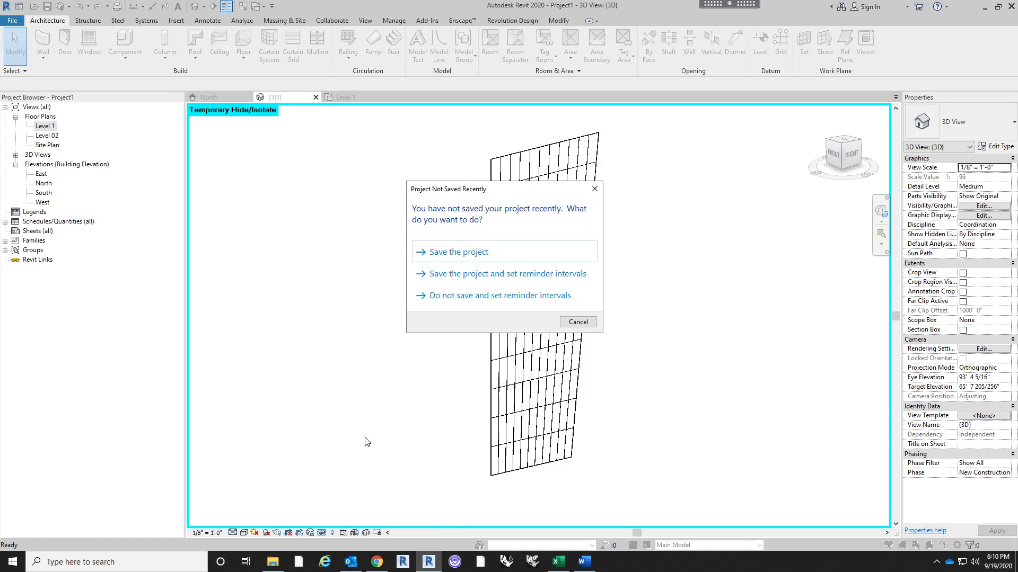
{"action": "left_click", "coordinate": [573, 322]}
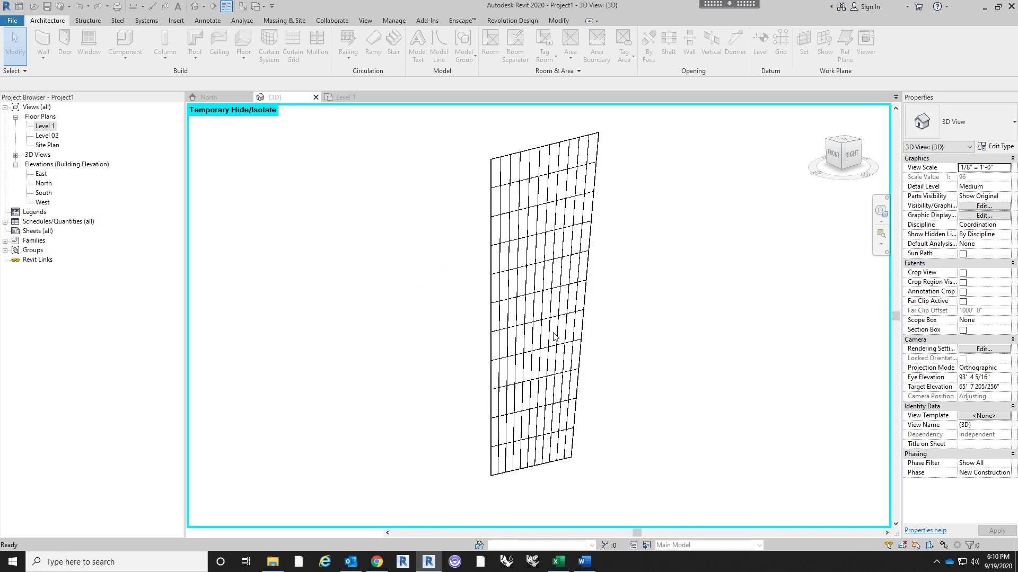
Examine how the curtain system's sloping grid lines relate to the floor slabs and the adjoining curtain wall, from roof corner to base.
{"action": "middle_click_drag", "start_coordinate": [639, 387], "coordinate": [600, 431], "text": "shift"}
{"action": "scroll", "coordinate": [618, 357], "scroll_direction": "up", "scroll_amount": 3}
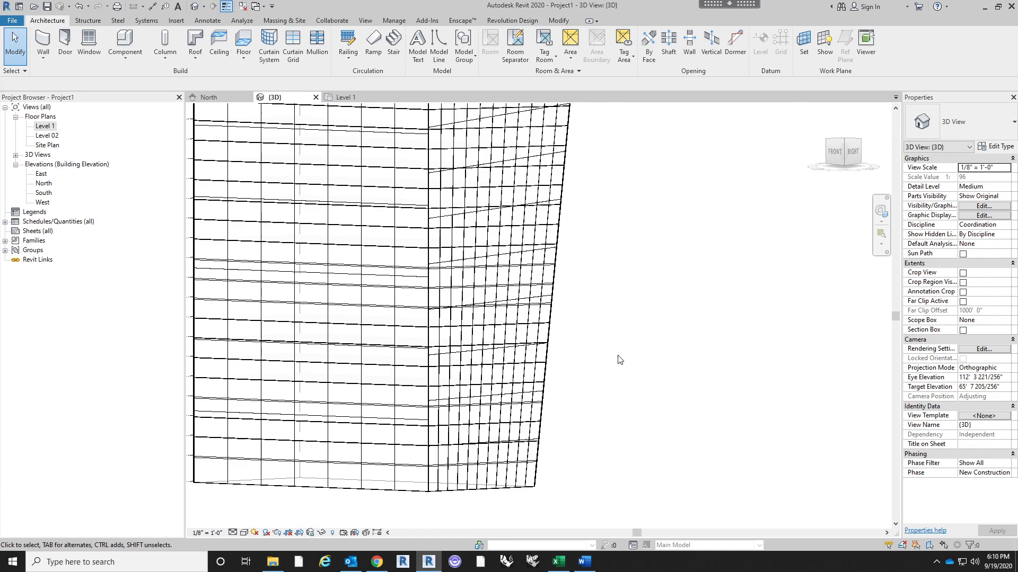
{"action": "middle_click_drag", "start_coordinate": [640, 341], "coordinate": [557, 275], "text": "shift"}
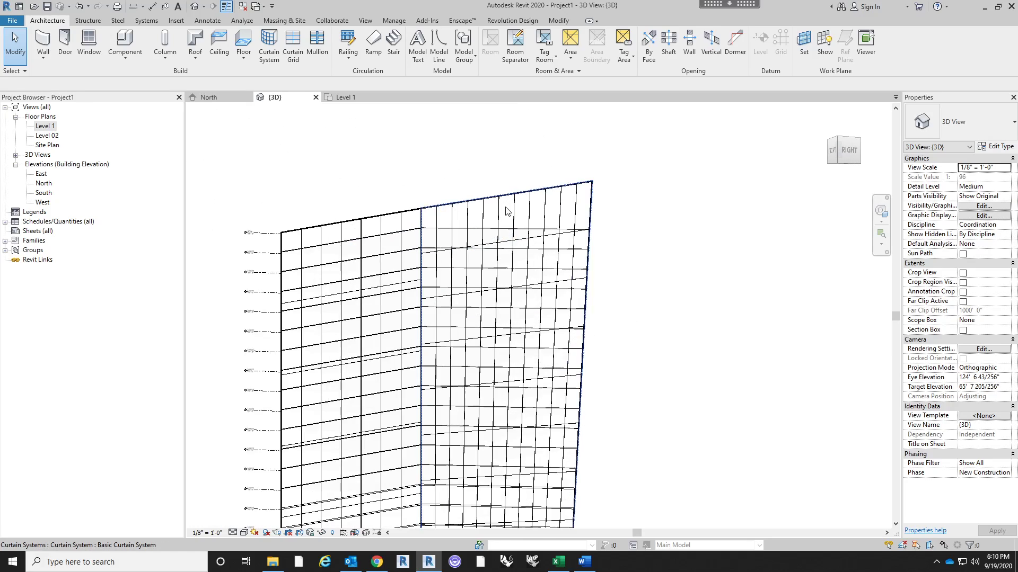
{"action": "scroll", "coordinate": [505, 209], "scroll_direction": "up", "scroll_amount": 4}
{"action": "middle_click_drag", "start_coordinate": [435, 266], "coordinate": [325, 271], "text": "shift"}
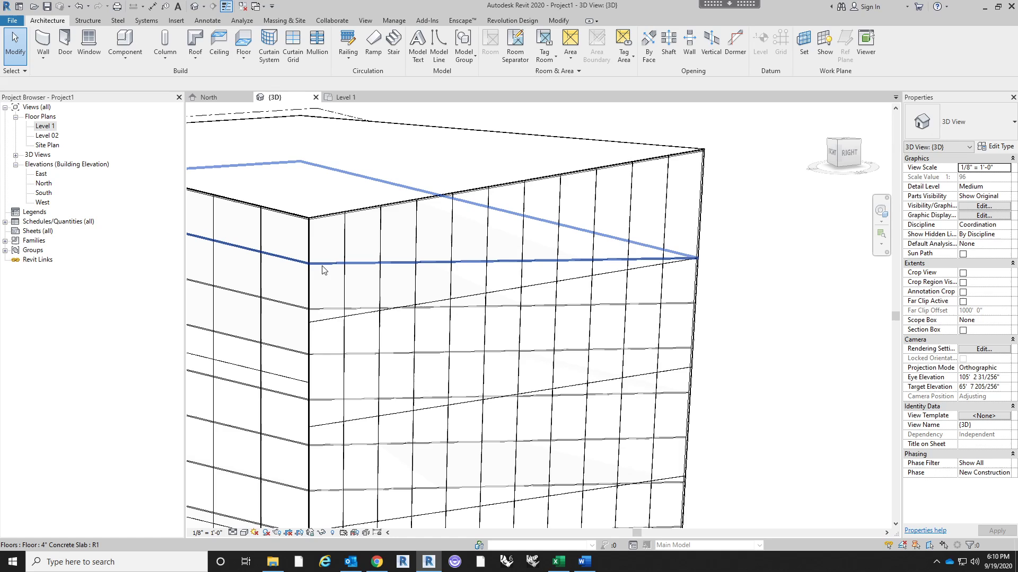
{"action": "scroll", "coordinate": [628, 277], "scroll_direction": "down", "scroll_amount": 3}
{"action": "scroll", "coordinate": [628, 276], "scroll_direction": "down", "scroll_amount": 6}
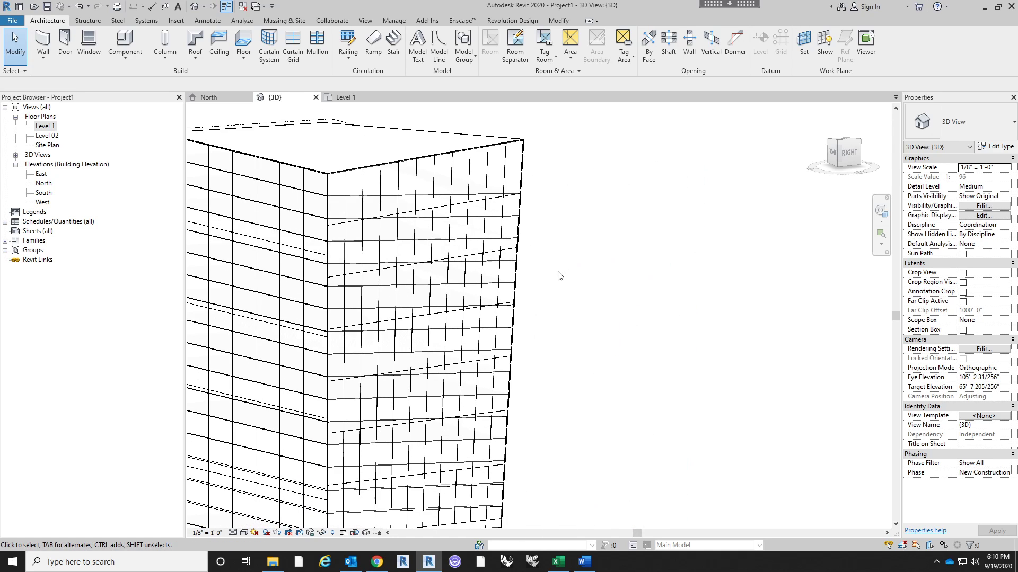
{"action": "middle_click_drag", "start_coordinate": [577, 352], "coordinate": [552, 404], "text": "shift"}
{"action": "scroll", "coordinate": [551, 404], "scroll_direction": "up", "scroll_amount": 3}
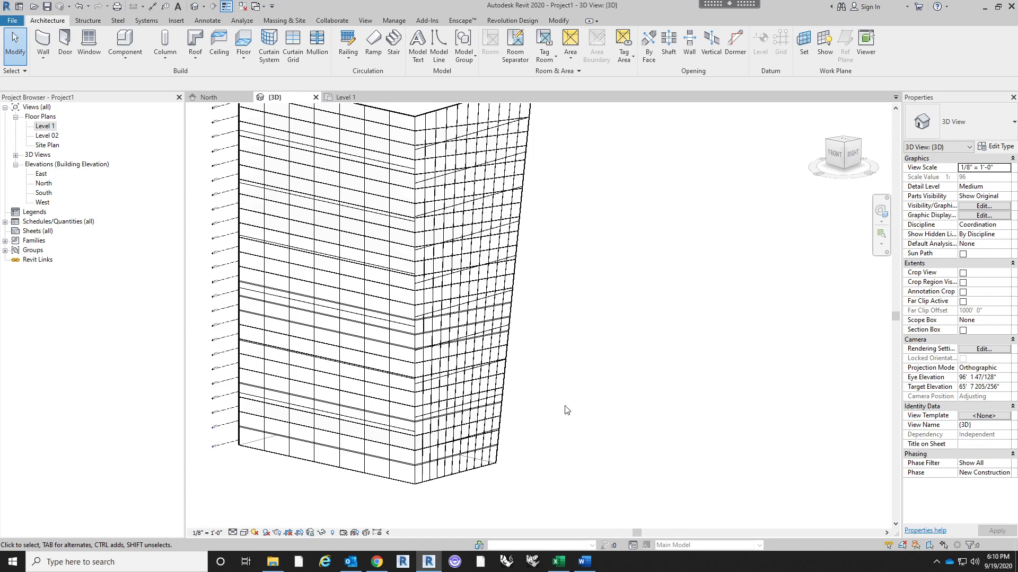
{"action": "scroll", "coordinate": [565, 409], "scroll_direction": "down", "scroll_amount": 3}
{"action": "middle_click_drag", "start_coordinate": [638, 390], "coordinate": [613, 383], "text": "shift"}
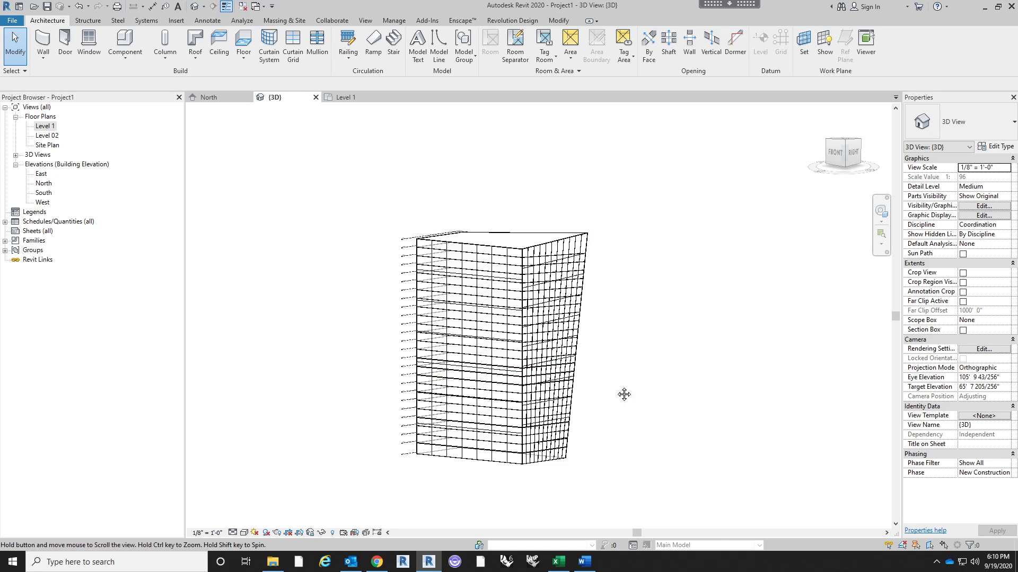
Select the curtain wall on the tower's front face to review its properties, and clear the selection.
{"action": "middle_click_drag", "start_coordinate": [622, 395], "coordinate": [750, 437], "text": "shift"}
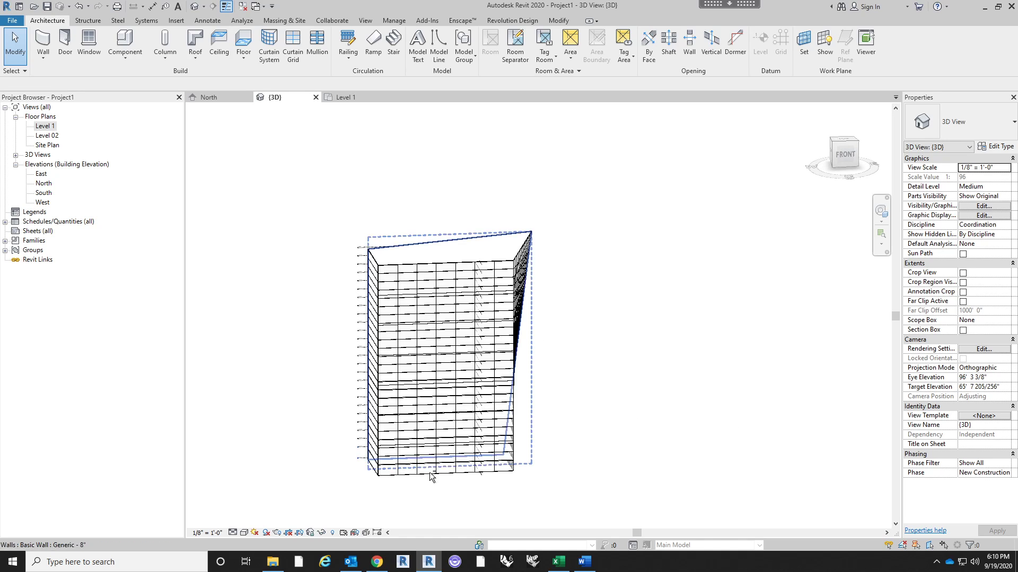
{"action": "middle_click_drag", "start_coordinate": [477, 486], "coordinate": [465, 470], "text": "shift"}
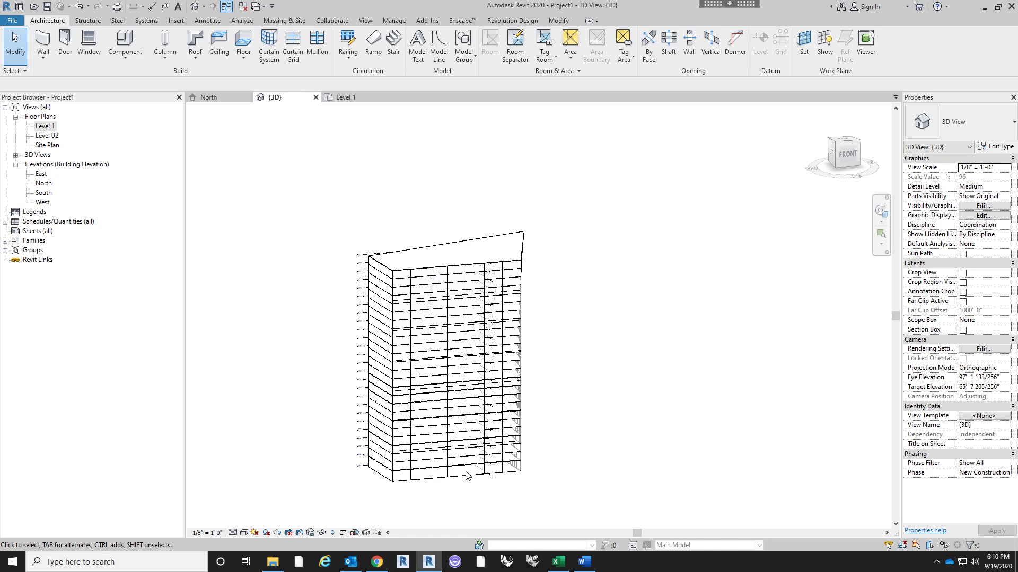
{"action": "left_click", "coordinate": [466, 474]}
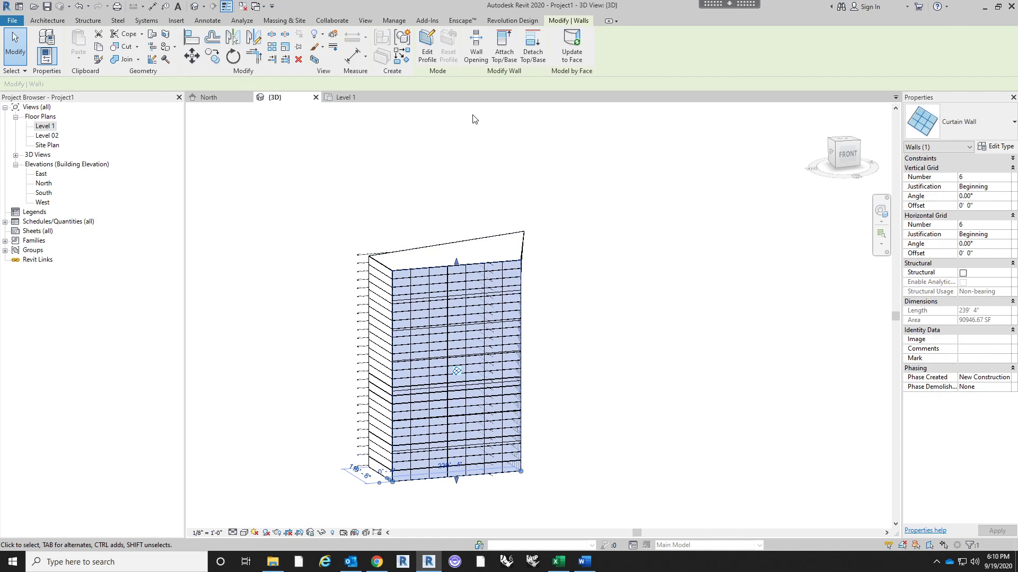
{"action": "middle_click_drag", "start_coordinate": [629, 364], "coordinate": [549, 278], "text": "shift"}
{"action": "left_click", "coordinate": [629, 343]}
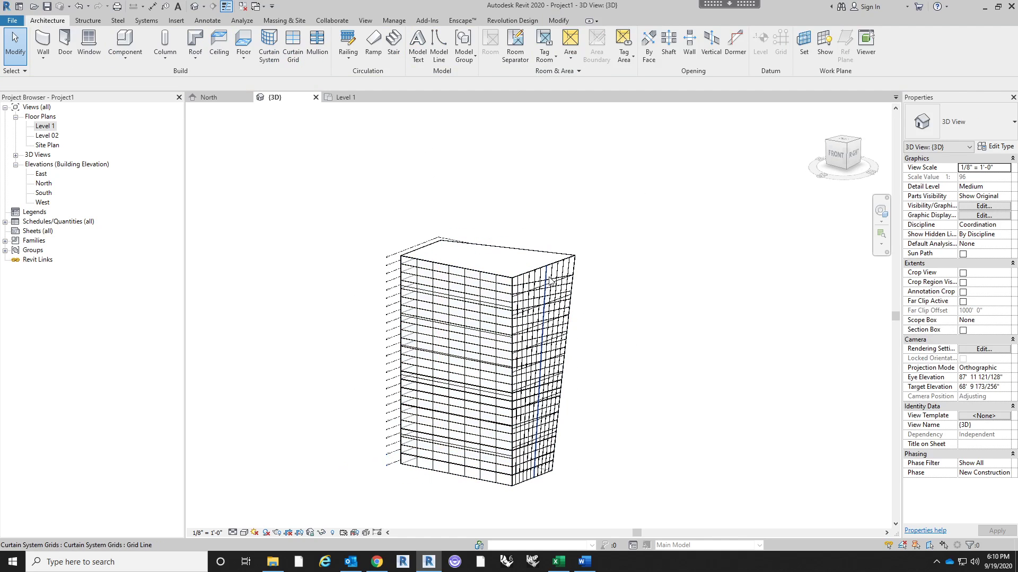
Select the inclined curtain system, followed by a concrete floor slab seen from the tower's back, to compare the face-based elements.
{"action": "key", "text": "Tab"}
{"action": "key", "text": "Tab"}
{"action": "left_click", "coordinate": [550, 278]}
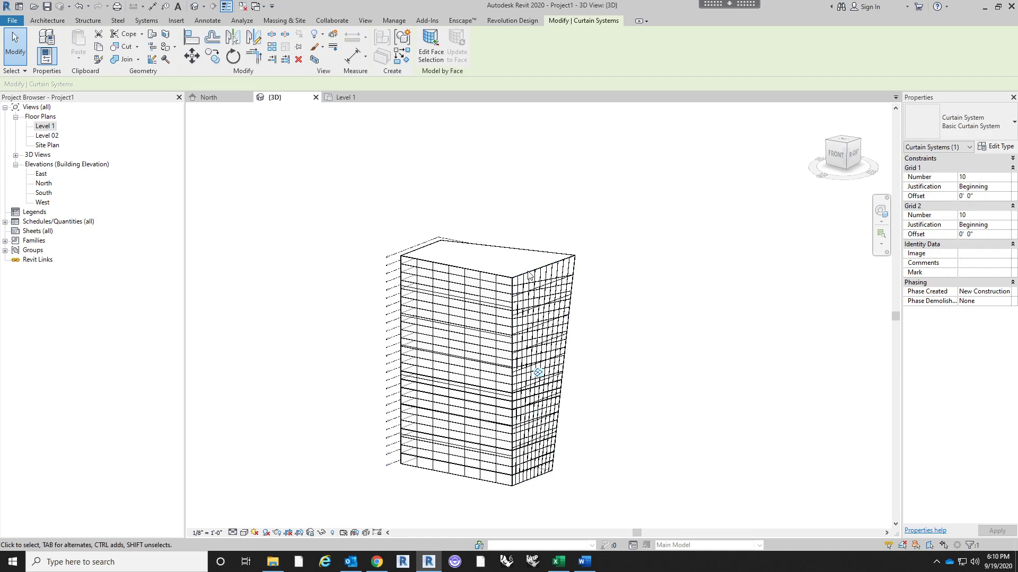
{"action": "middle_click_drag", "start_coordinate": [540, 240], "coordinate": [547, 405], "text": "shift"}
{"action": "left_click", "coordinate": [691, 283]}
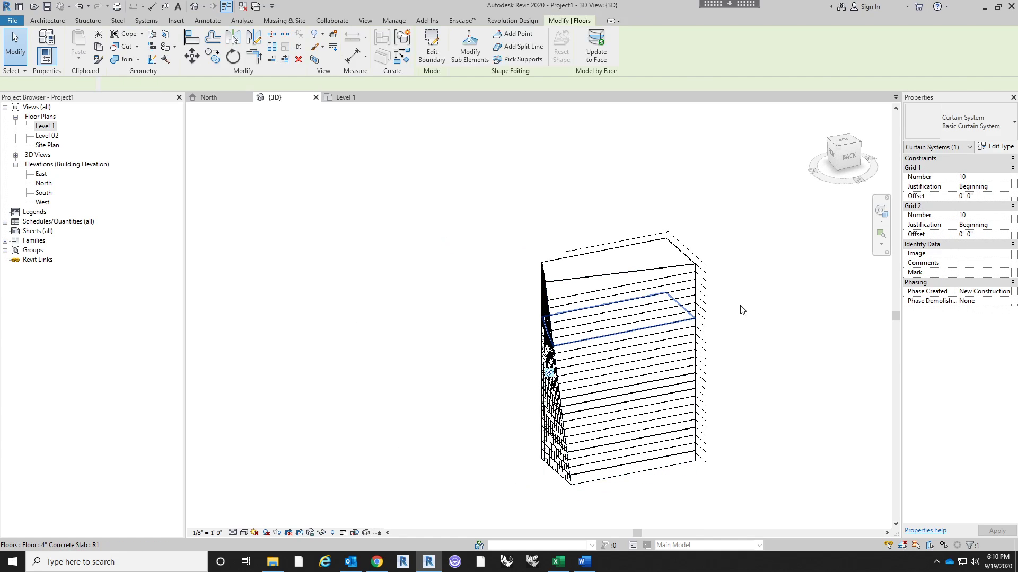
Inspect the tower from all around and below, and select the underlying ACC mass at its base.
{"action": "middle_click_drag", "start_coordinate": [772, 318], "coordinate": [572, 353], "text": "shift"}
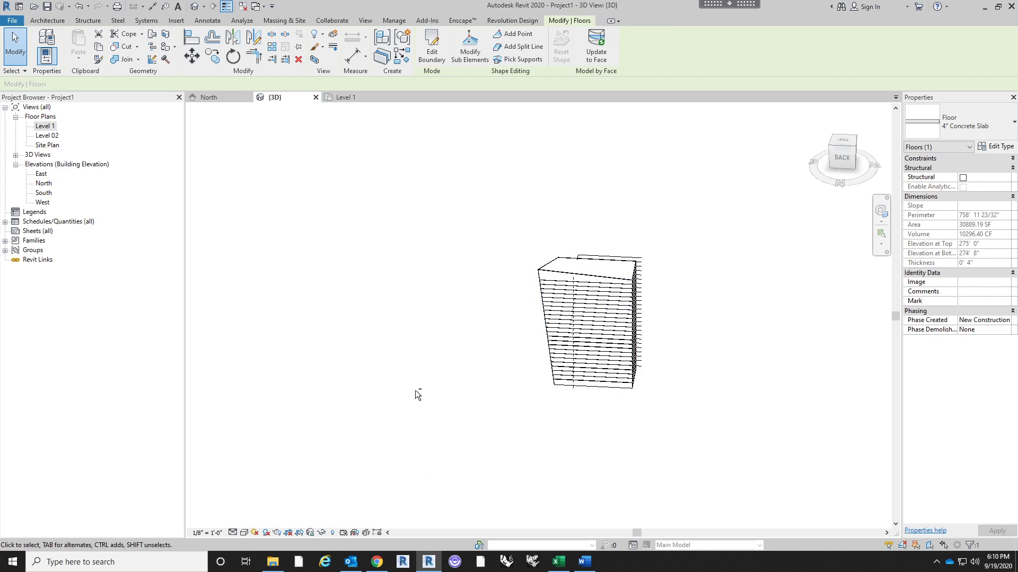
{"action": "middle_click_drag", "start_coordinate": [417, 394], "coordinate": [677, 334], "text": "shift"}
{"action": "scroll", "coordinate": [742, 298], "scroll_direction": "up", "scroll_amount": 3}
{"action": "middle_click_drag", "start_coordinate": [742, 298], "coordinate": [732, 242], "text": "shift"}
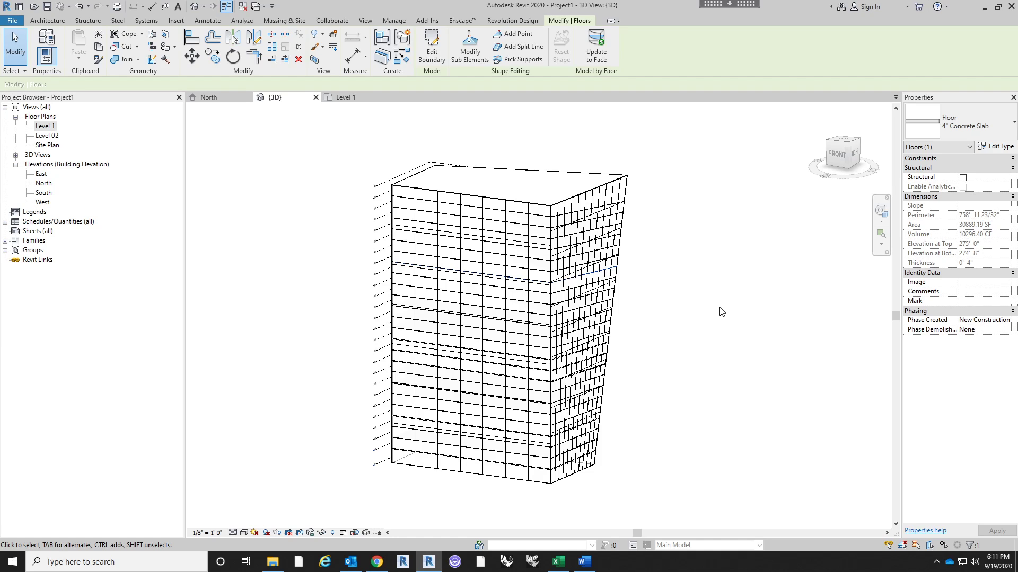
{"action": "scroll", "coordinate": [721, 311], "scroll_direction": "down", "scroll_amount": 2}
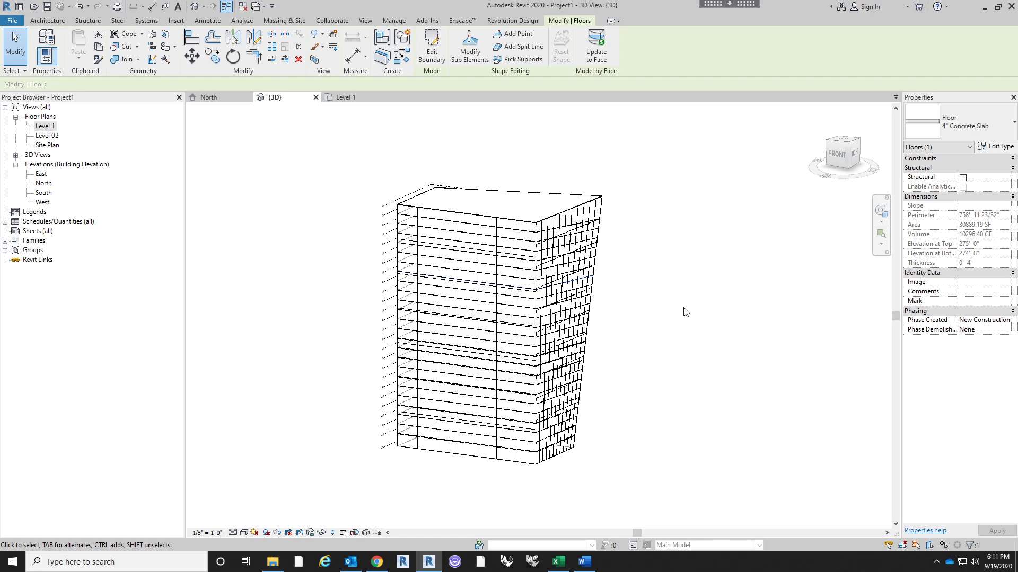
{"action": "middle_click_drag", "start_coordinate": [665, 415], "coordinate": [669, 282], "text": "shift"}
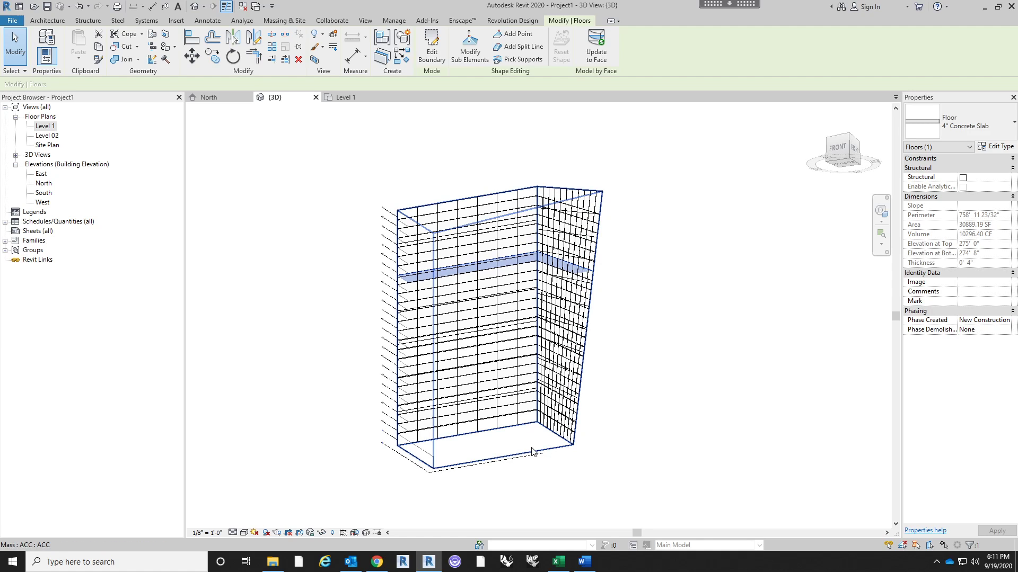
{"action": "left_click", "coordinate": [533, 451]}
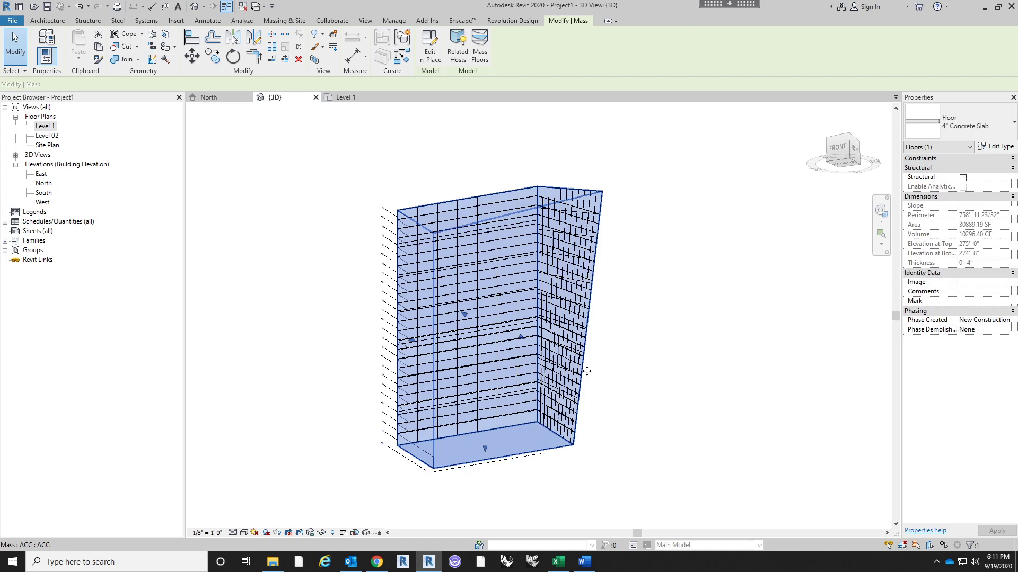
Open the tower's ACC mass for in-place editing, select its solid form and view it from several angles.
{"action": "middle_click_drag", "start_coordinate": [629, 290], "coordinate": [641, 435], "text": "shift"}
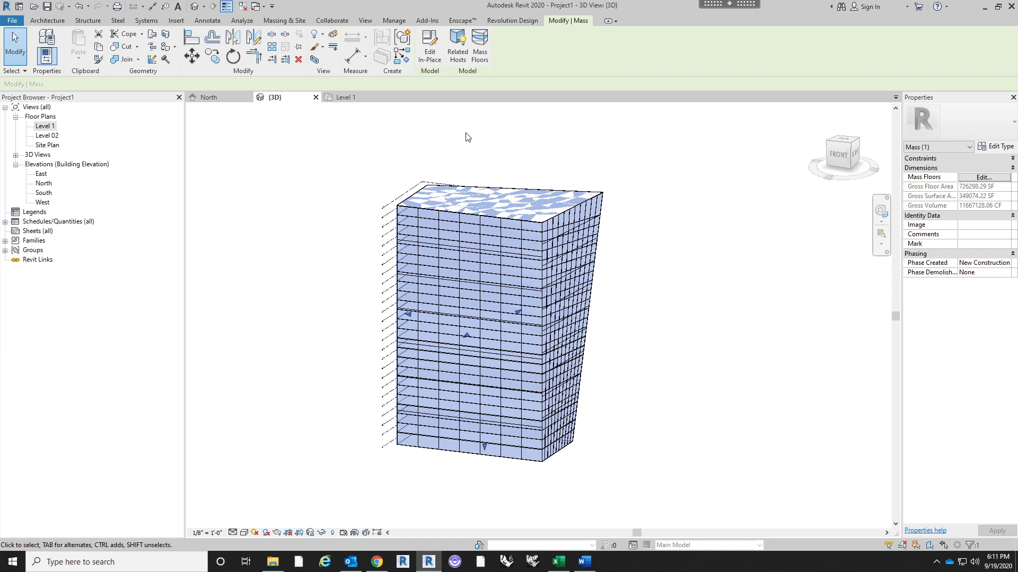
{"action": "left_click", "coordinate": [436, 63]}
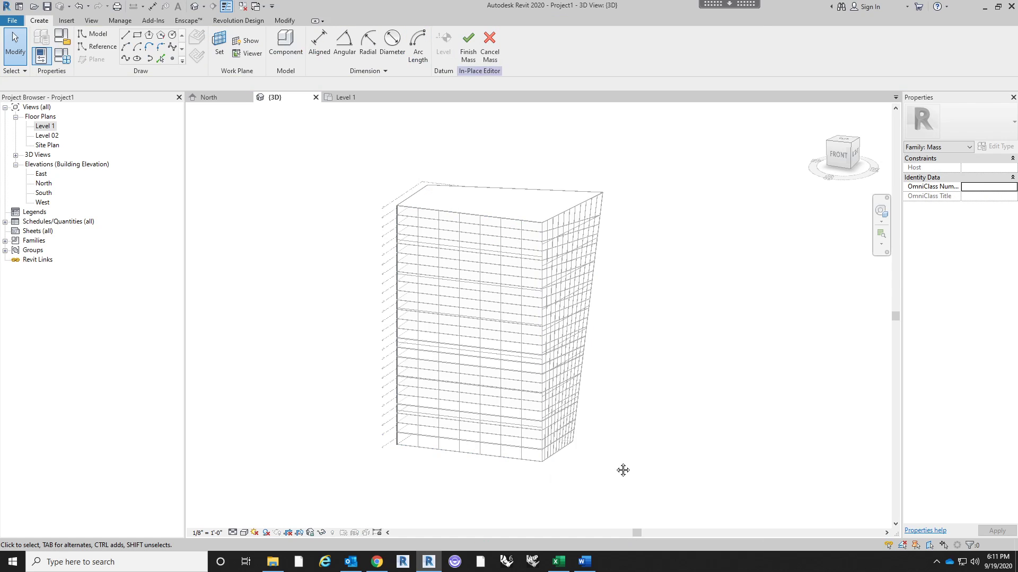
{"action": "middle_click_drag", "start_coordinate": [622, 470], "coordinate": [581, 462]}
{"action": "middle_click_drag", "start_coordinate": [440, 396], "coordinate": [647, 470], "text": "shift"}
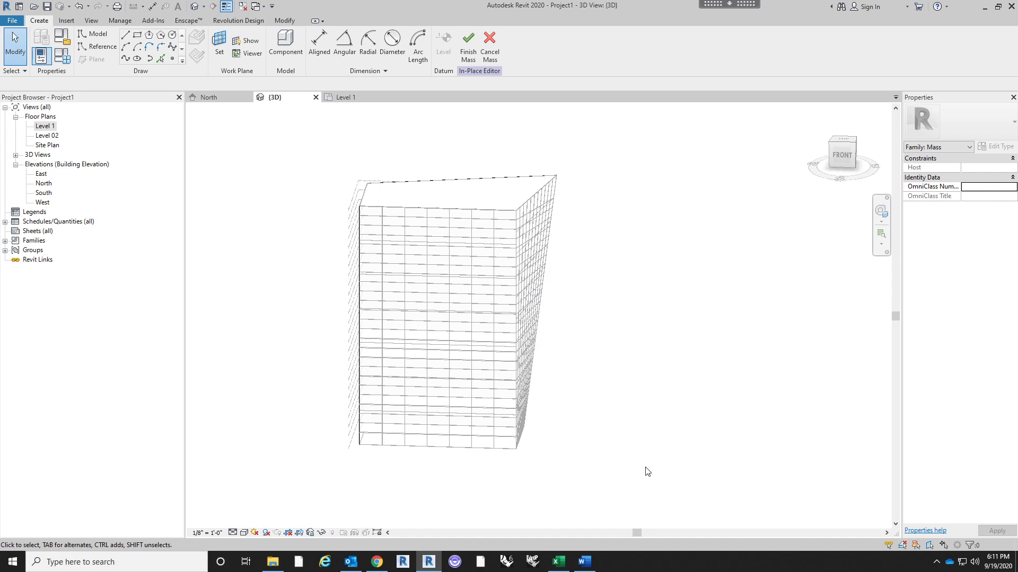
{"action": "left_click", "coordinate": [498, 266]}
{"action": "middle_click_drag", "start_coordinate": [498, 265], "coordinate": [534, 242], "text": "shift"}
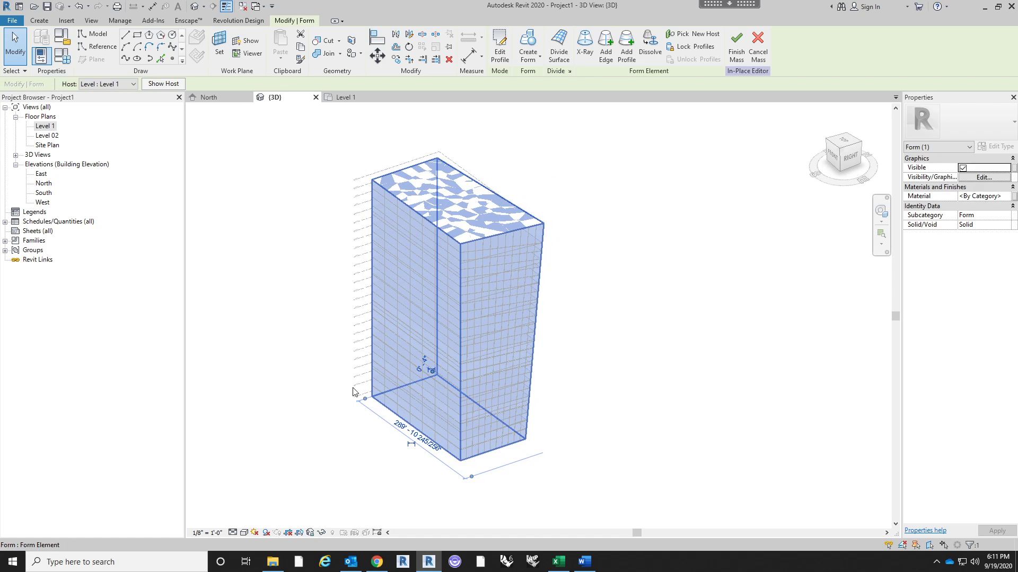
{"action": "middle_click_drag", "start_coordinate": [353, 392], "coordinate": [375, 477], "text": "shift"}
{"action": "middle_click_drag", "start_coordinate": [477, 456], "coordinate": [481, 468], "text": "shift"}
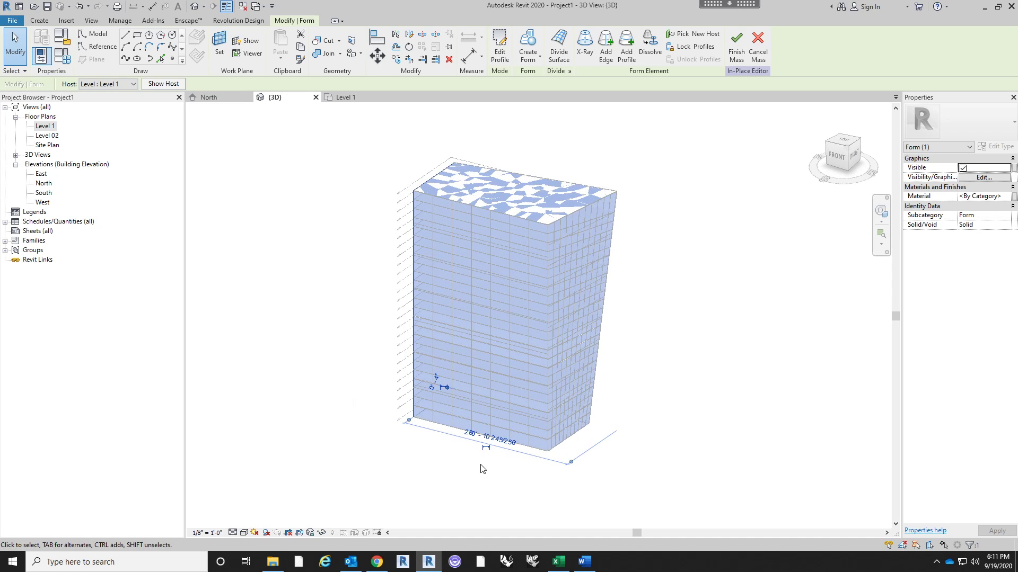
Temporarily isolate the tower's form element in the 3D view and clear the selection.
{"action": "left_click", "coordinate": [322, 533]}
{"action": "left_click", "coordinate": [352, 497]}
{"action": "left_click_drag", "start_coordinate": [747, 487], "coordinate": [364, 148]}
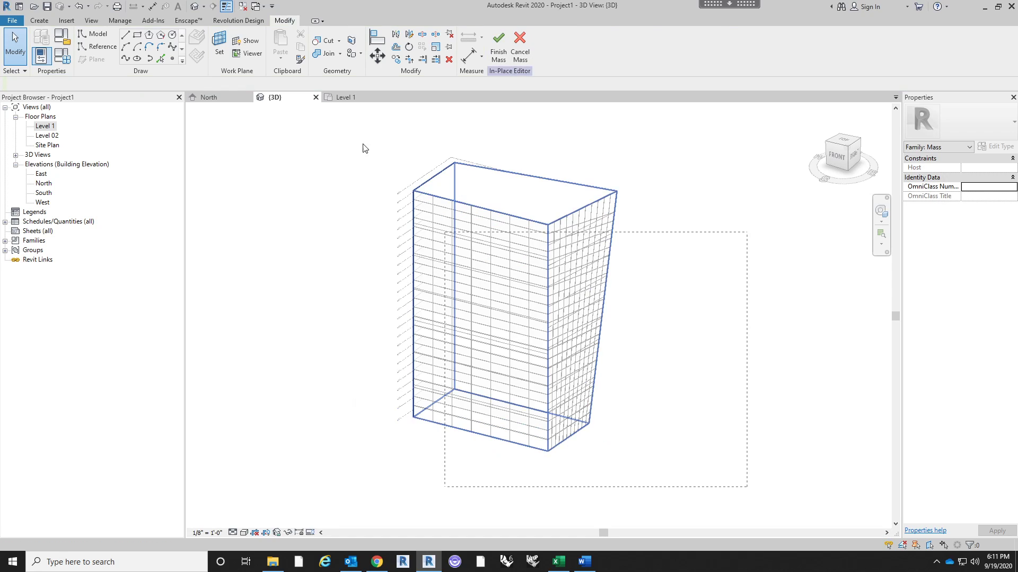
{"action": "left_click_drag", "start_coordinate": [333, 283], "coordinate": [318, 392]}
{"action": "left_click", "coordinate": [318, 532]}
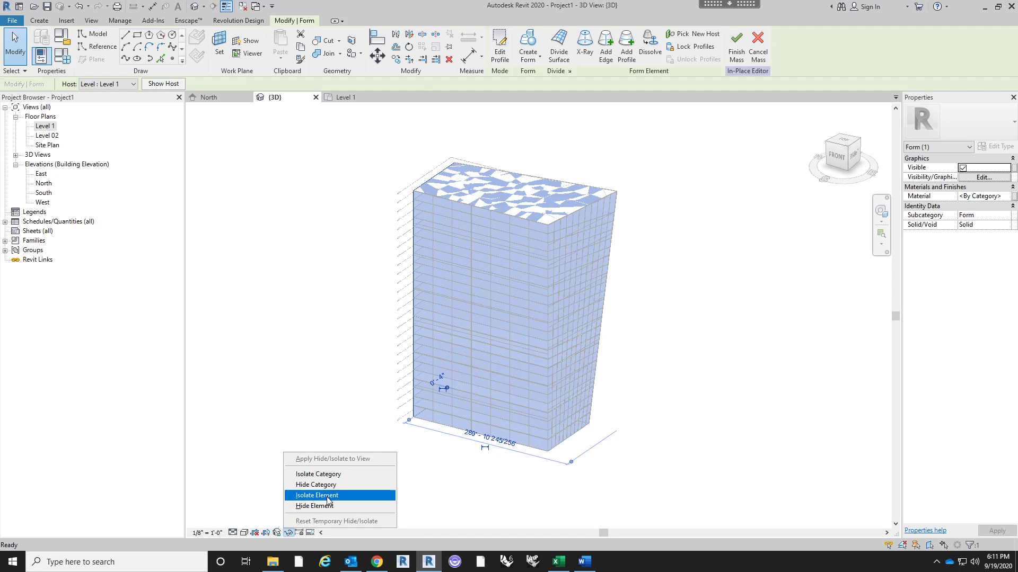
{"action": "left_click", "coordinate": [339, 493]}
{"action": "left_click", "coordinate": [393, 484]}
Pull the form's top front-left corner down and outward, making its vertical edge about 297' long, and inspect the reshaped mass.
{"action": "middle_click_drag", "start_coordinate": [589, 495], "coordinate": [612, 458], "text": "shift"}
{"action": "middle_click_drag", "start_coordinate": [618, 376], "coordinate": [424, 244], "text": "shift"}
{"action": "left_click", "coordinate": [379, 208]}
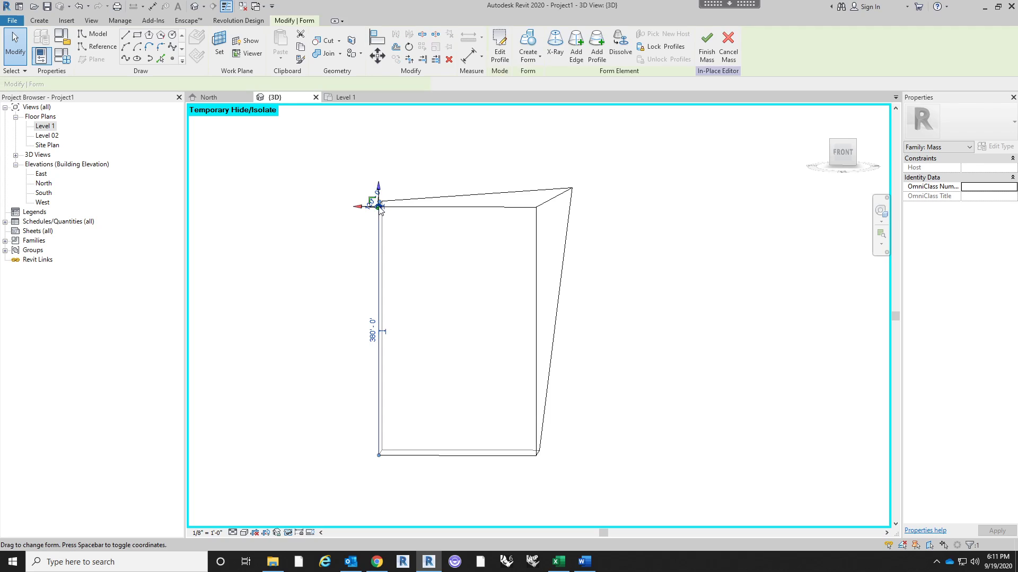
{"action": "left_click_drag", "start_coordinate": [378, 208], "coordinate": [332, 263]}
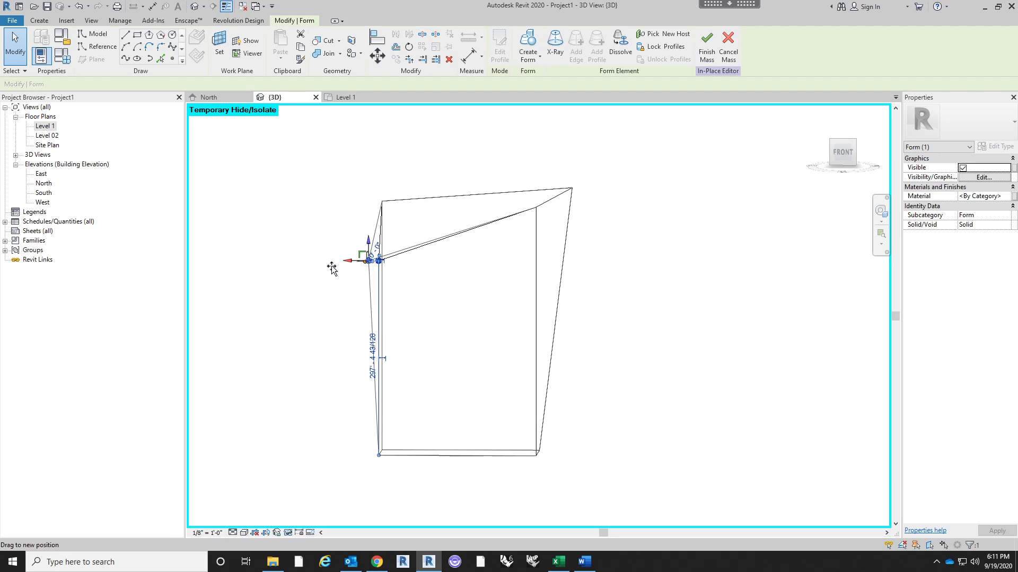
{"action": "middle_click_drag", "start_coordinate": [623, 341], "coordinate": [567, 345], "text": "shift"}
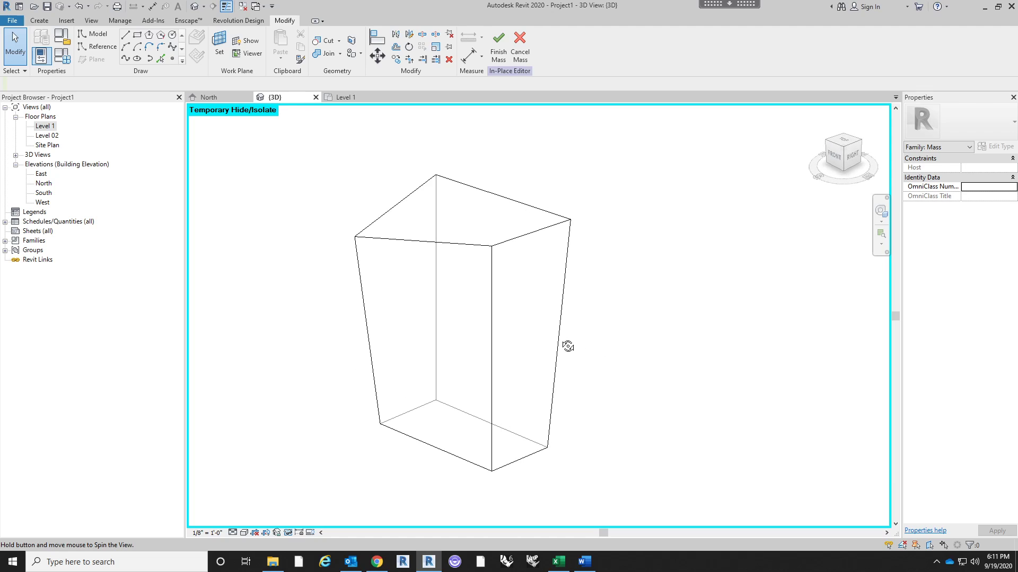
{"action": "middle_click_drag", "start_coordinate": [609, 243], "coordinate": [645, 297], "text": "shift"}
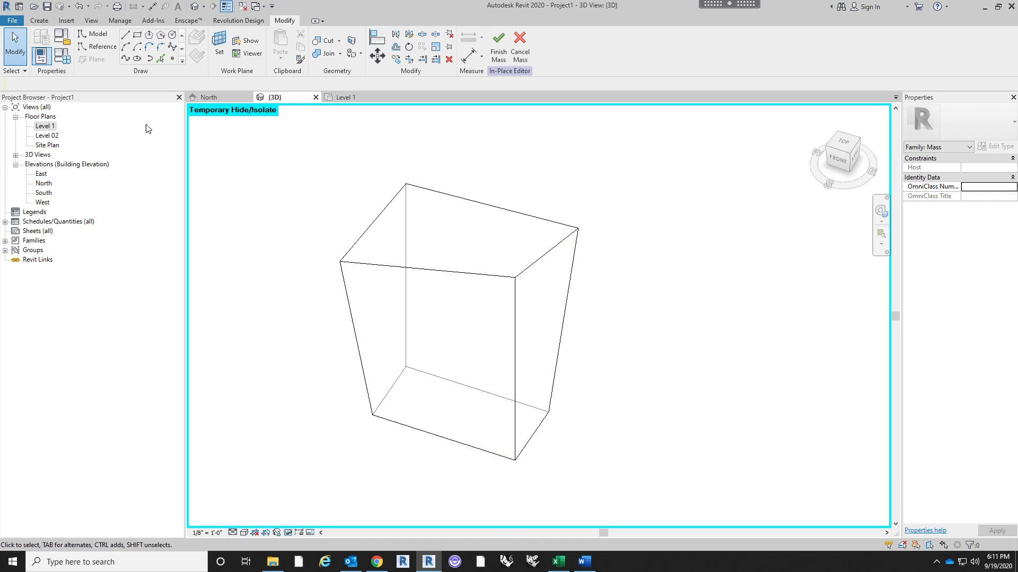
{"action": "middle_click_drag", "start_coordinate": [293, 197], "coordinate": [380, 422], "text": "shift"}
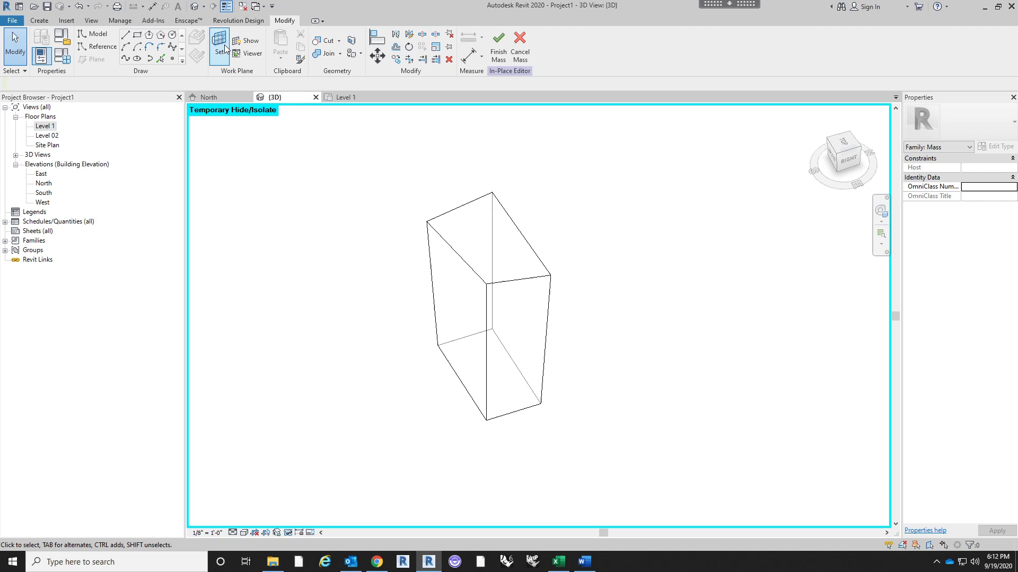
{"action": "middle_click_drag", "start_coordinate": [391, 353], "coordinate": [484, 443], "text": "shift"}
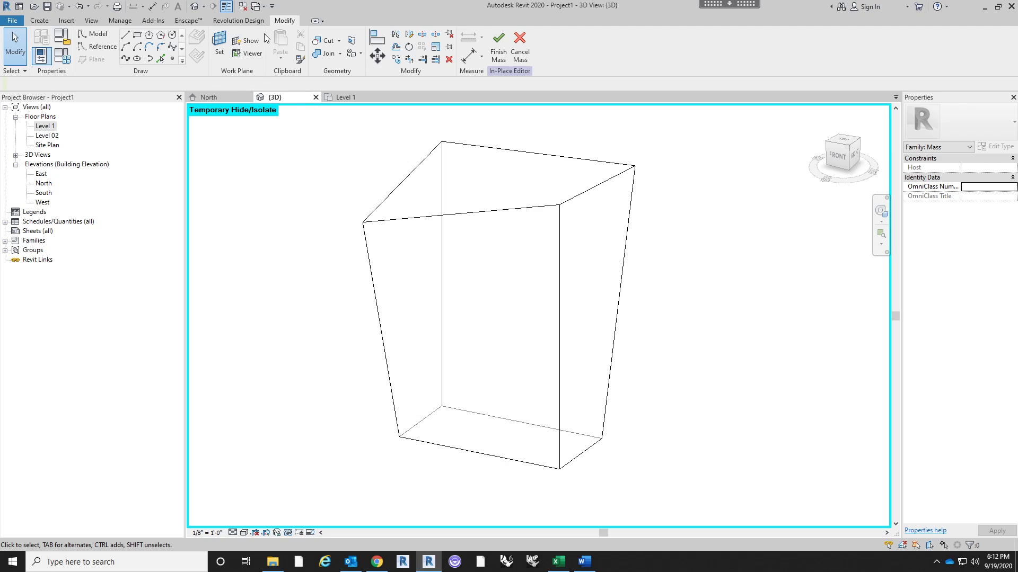
Set the form's front face as the work plane and sketch a closed five-sided outline on it, with a first side about 80' long.
{"action": "left_click", "coordinate": [220, 43]}
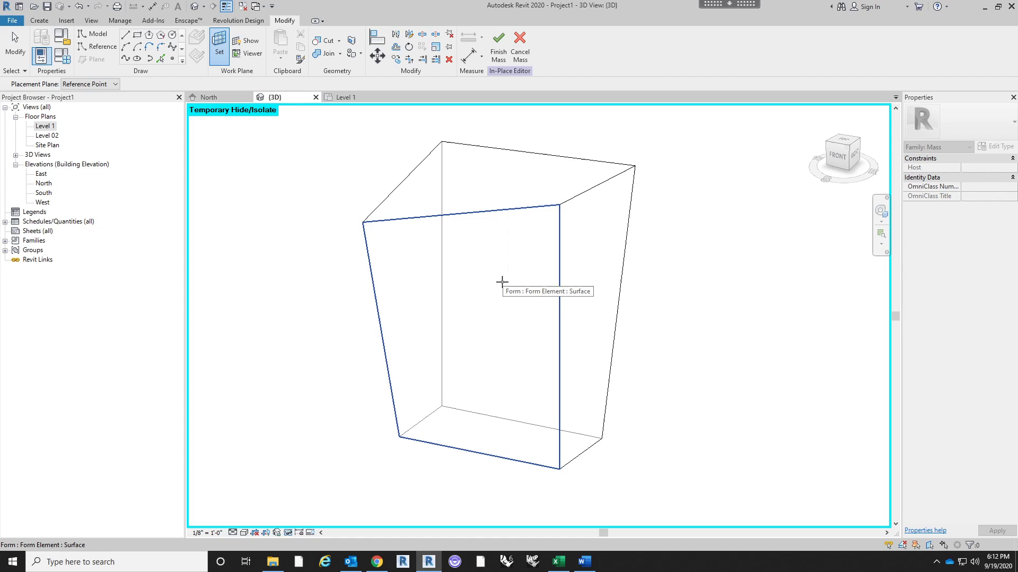
{"action": "left_click", "coordinate": [493, 336]}
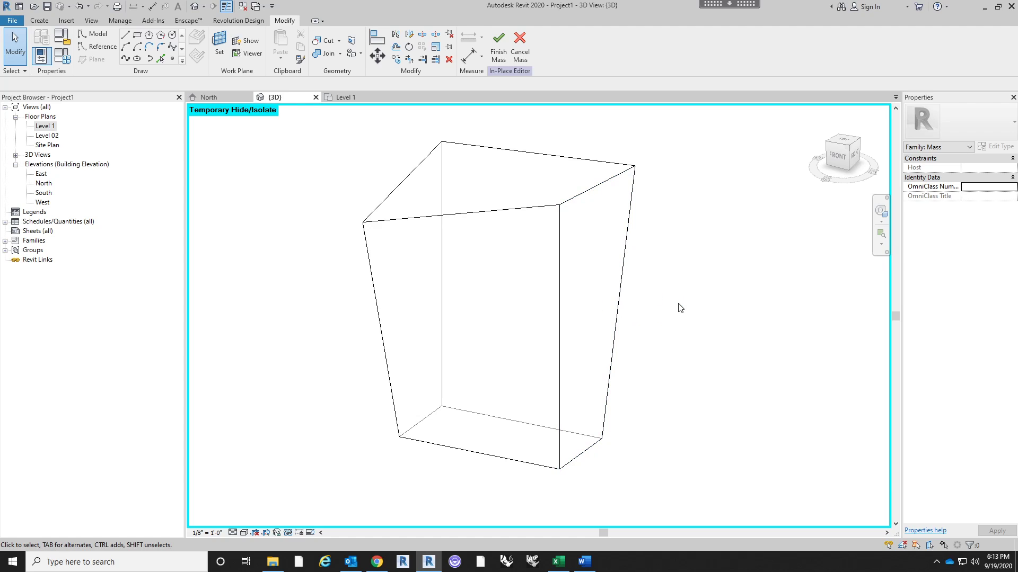
{"action": "left_click", "coordinate": [125, 40]}
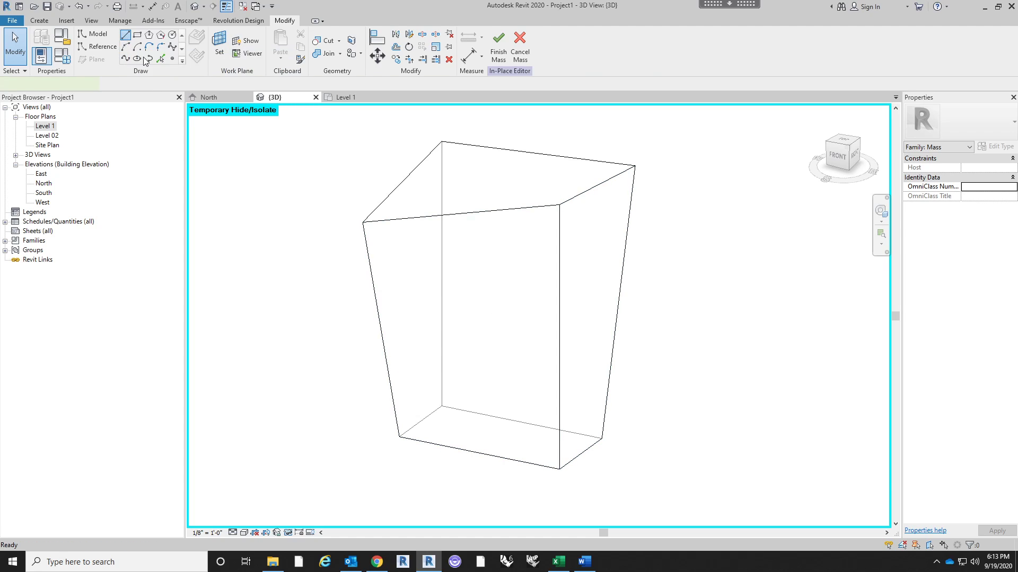
{"action": "left_click", "coordinate": [510, 290]}
{"action": "left_click", "coordinate": [466, 248]}
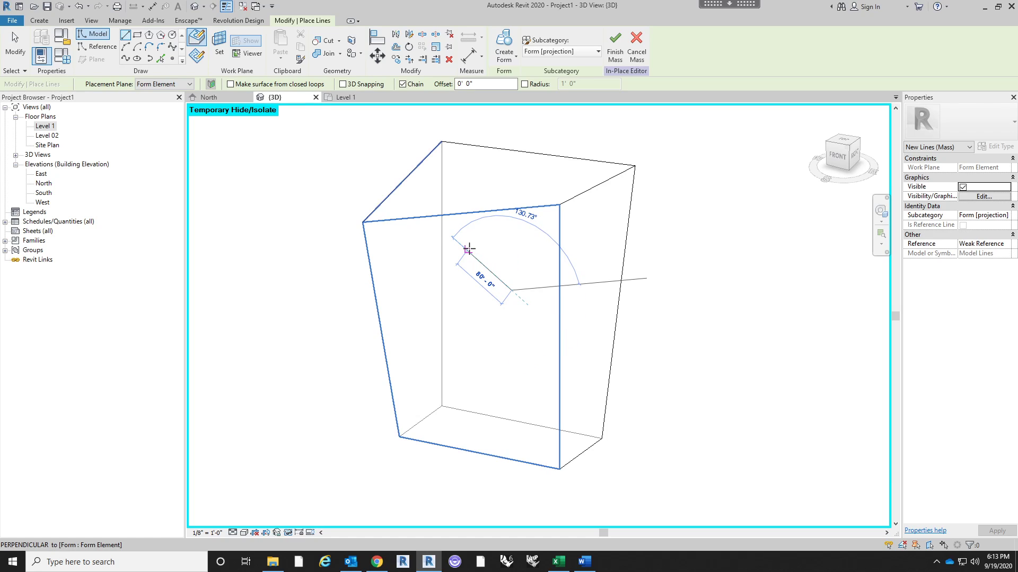
{"action": "left_click", "coordinate": [522, 348]}
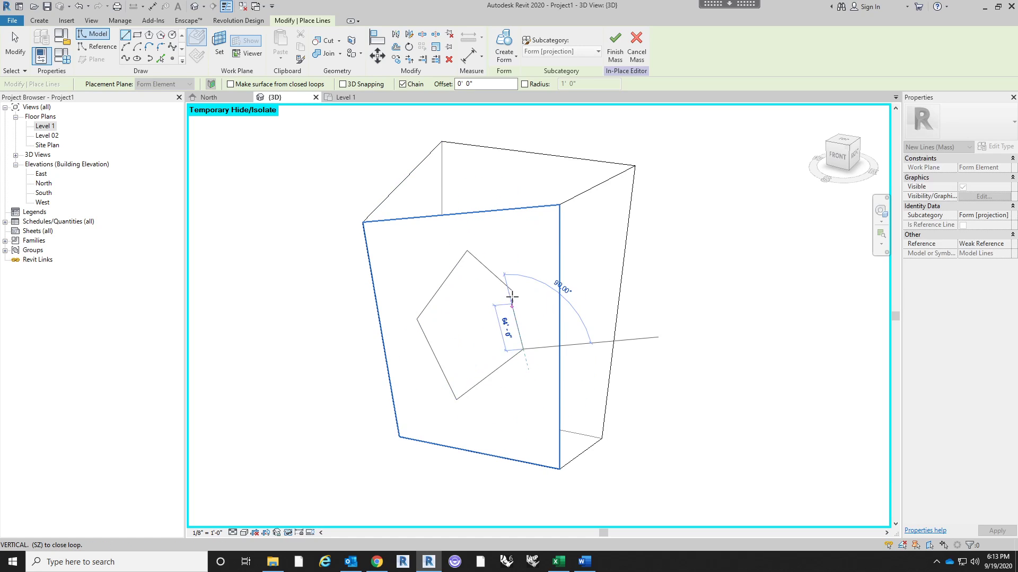
{"action": "left_click", "coordinate": [512, 292]}
{"action": "key", "text": "Escape"}
{"action": "key", "text": "Escape"}
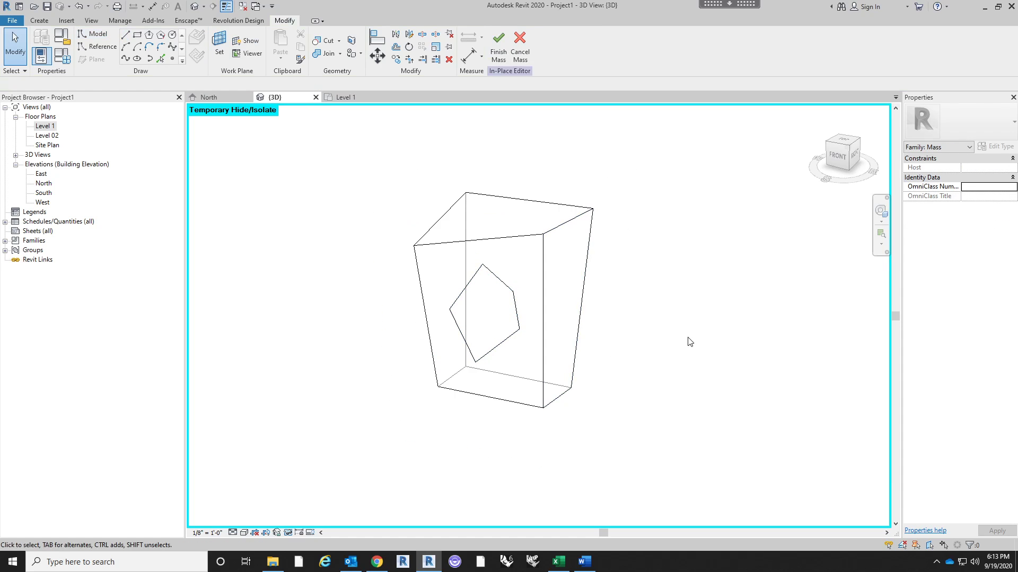
Select the five-sided outline on the front face and create a solid form from it.
{"action": "middle_click_drag", "start_coordinate": [687, 341], "coordinate": [572, 393], "text": "shift"}
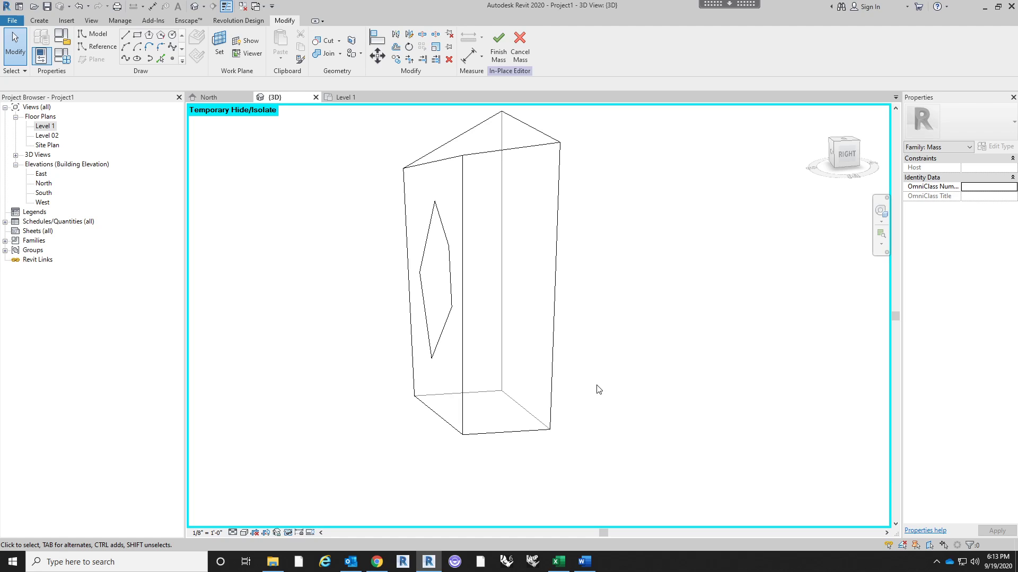
{"action": "mouse_move", "coordinate": [599, 390]}
{"action": "middle_mouse_down", "text": "shift"}
{"action": "mouse_move", "coordinate": [686, 386]}
{"action": "mouse_move", "coordinate": [648, 379]}
{"action": "mouse_move", "coordinate": [695, 427]}
{"action": "mouse_move", "coordinate": [777, 370]}
{"action": "mouse_move", "coordinate": [609, 388]}
{"action": "middle_mouse_up", "text": "shift"}
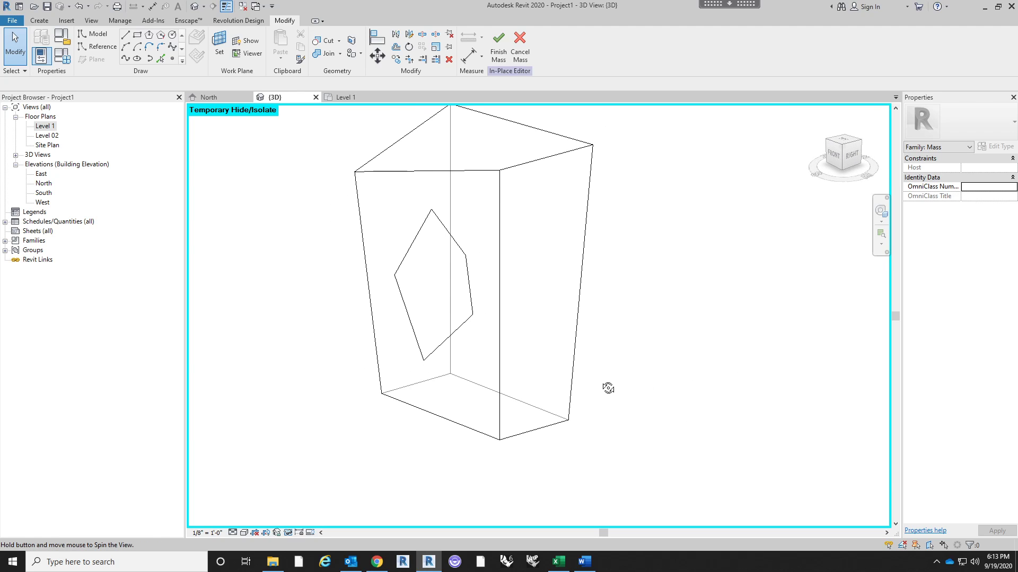
{"action": "left_click", "coordinate": [471, 281]}
{"action": "mouse_move", "coordinate": [505, 302]}
{"action": "middle_mouse_down", "text": "shift"}
{"action": "mouse_move", "coordinate": [638, 281]}
{"action": "mouse_move", "coordinate": [650, 262]}
{"action": "mouse_move", "coordinate": [602, 289]}
{"action": "mouse_move", "coordinate": [518, 298]}
{"action": "middle_mouse_up", "text": "shift"}
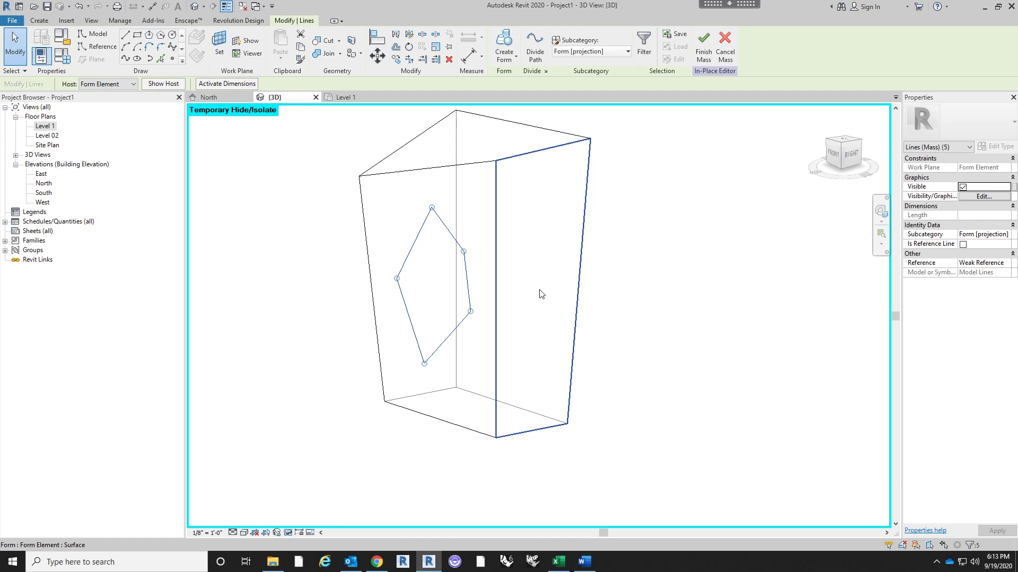
{"action": "middle_click_drag", "start_coordinate": [541, 294], "coordinate": [629, 323], "text": "shift"}
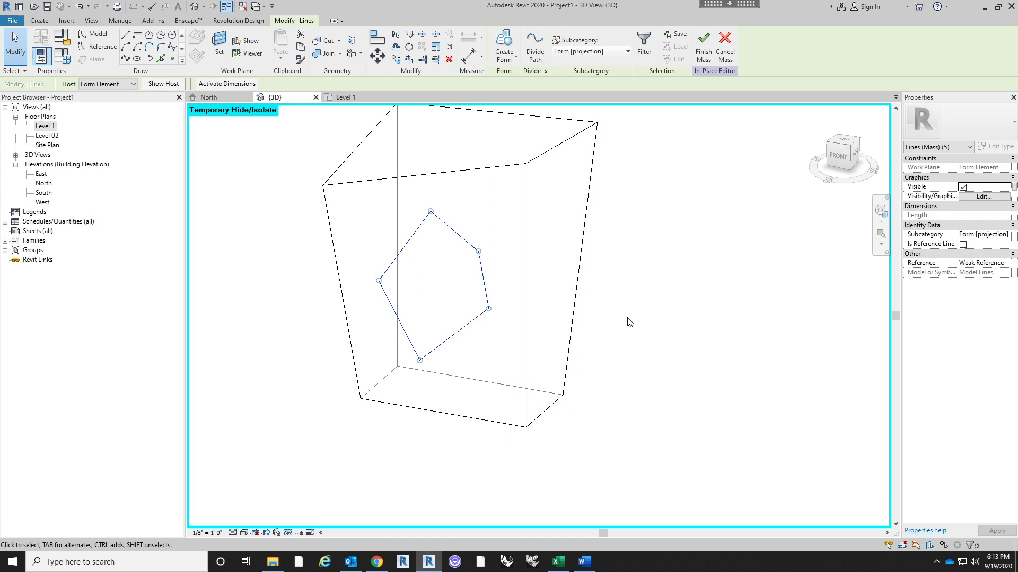
{"action": "left_click", "coordinate": [504, 43]}
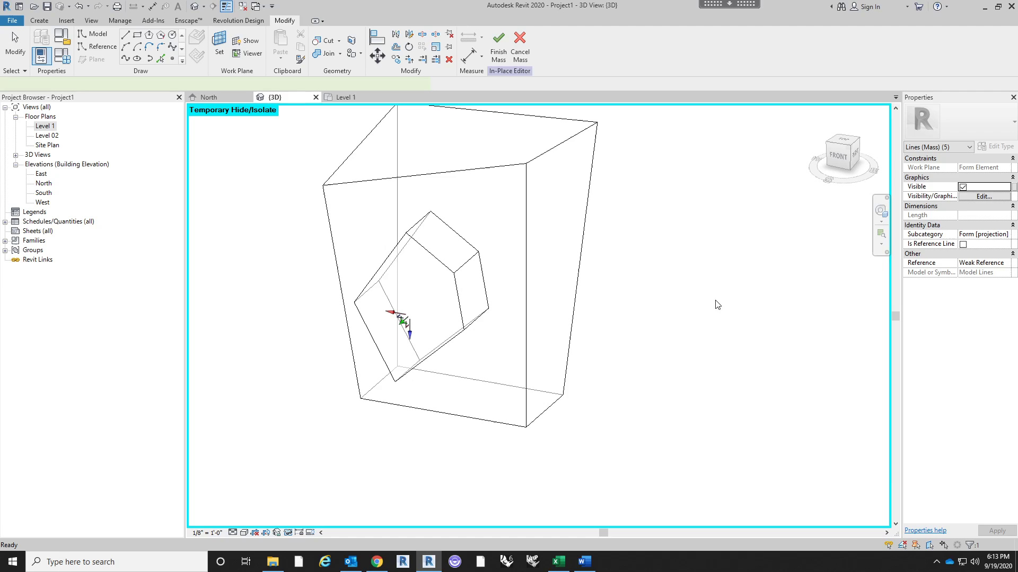
Stretch the five-sided form's end face 120' through the tower to its back face, and clear the selection.
{"action": "middle_click_drag", "start_coordinate": [398, 318], "coordinate": [499, 324], "text": "shift"}
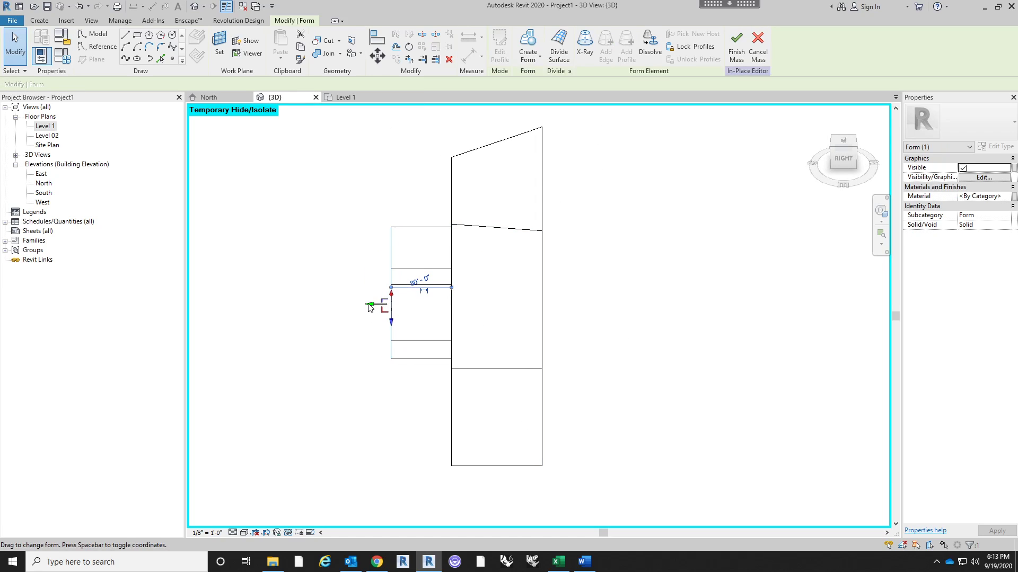
{"action": "left_click_drag", "start_coordinate": [371, 305], "coordinate": [541, 300]}
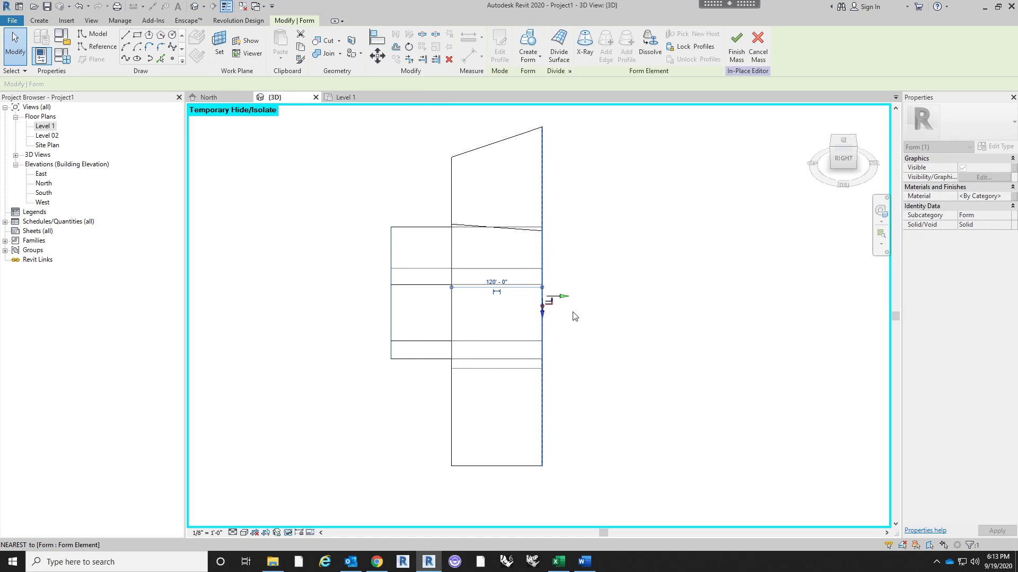
{"action": "middle_click_drag", "start_coordinate": [540, 300], "coordinate": [728, 323], "text": "shift"}
{"action": "left_click", "coordinate": [728, 323]}
{"action": "middle_click_drag", "start_coordinate": [700, 357], "coordinate": [659, 345], "text": "shift"}
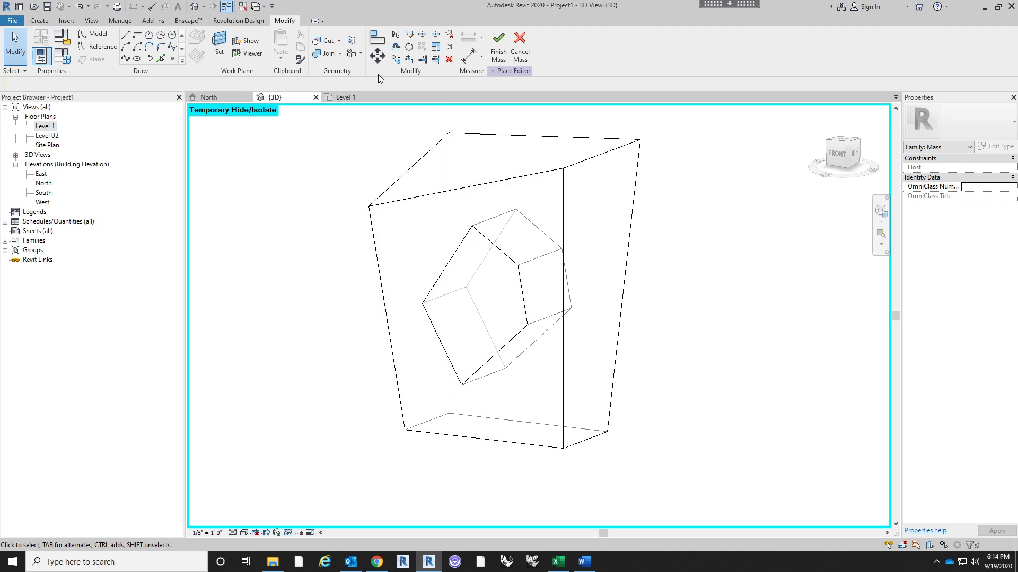
Cut the five-sided form out of the tower form, keeping the split face of cutting element option on.
{"action": "left_click", "coordinate": [329, 41]}
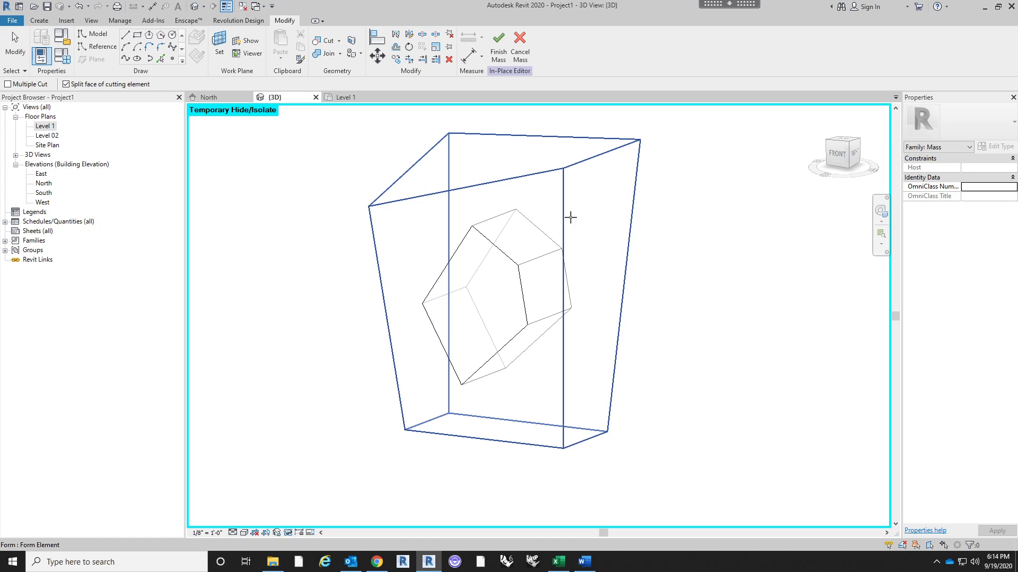
{"action": "left_click", "coordinate": [588, 188]}
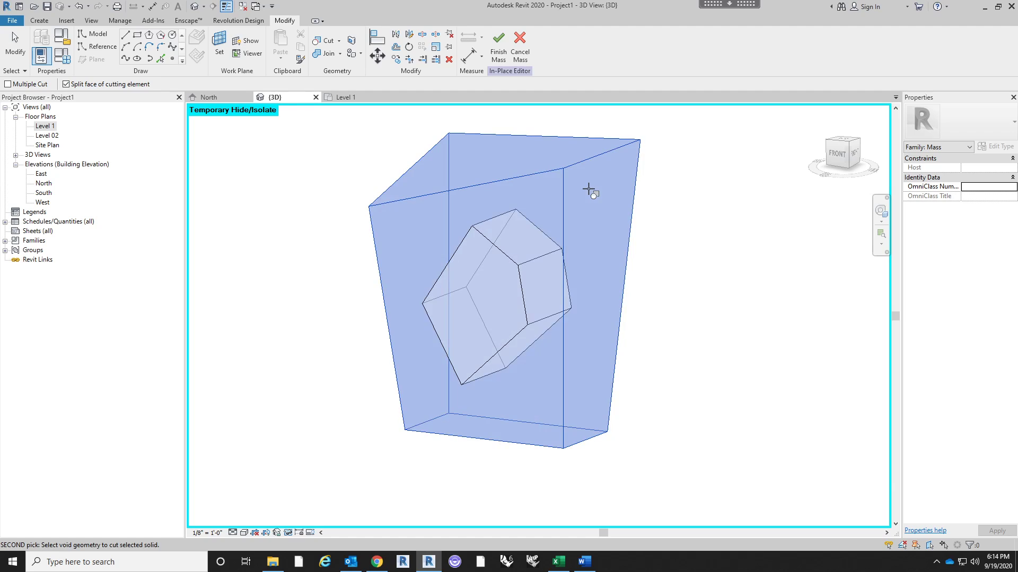
{"action": "left_click", "coordinate": [526, 285]}
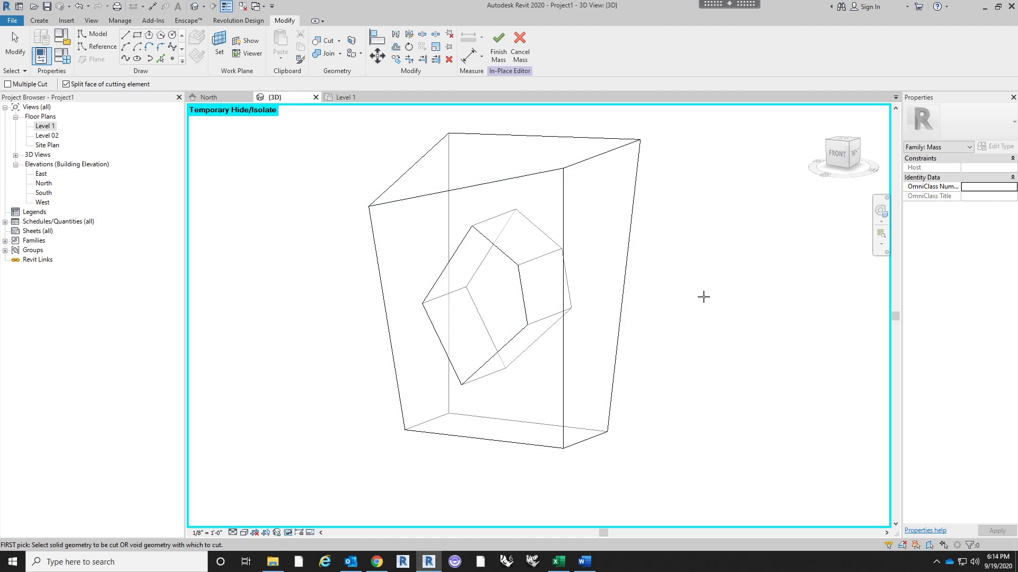
{"action": "middle_click_drag", "start_coordinate": [676, 300], "coordinate": [643, 325], "text": "shift"}
{"action": "key", "text": "Escape"}
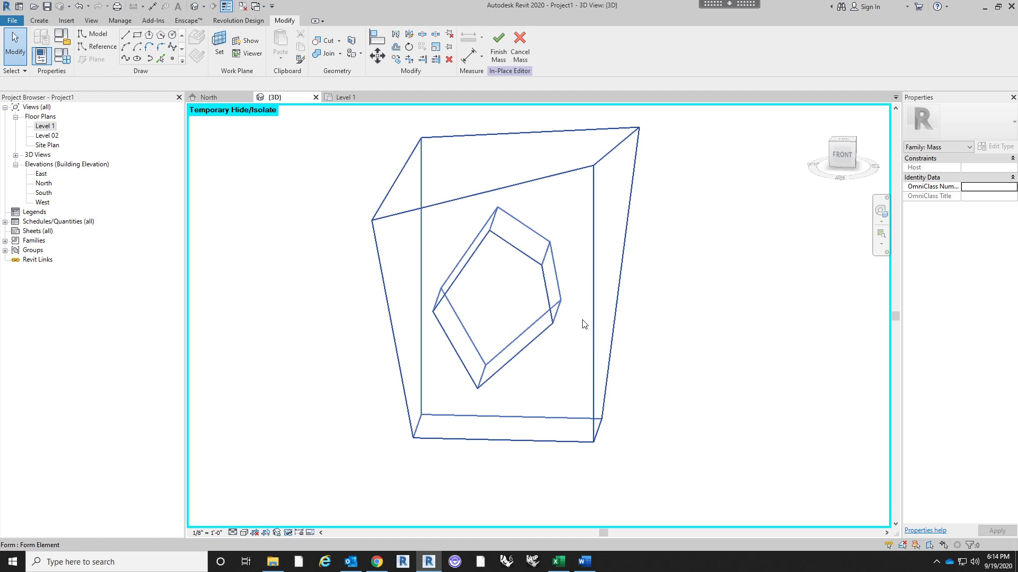
Examine the five-sided opening through the tower form from several angles, selecting the form to show its shaded faces.
{"action": "middle_click_drag", "start_coordinate": [694, 334], "coordinate": [531, 297], "text": "shift"}
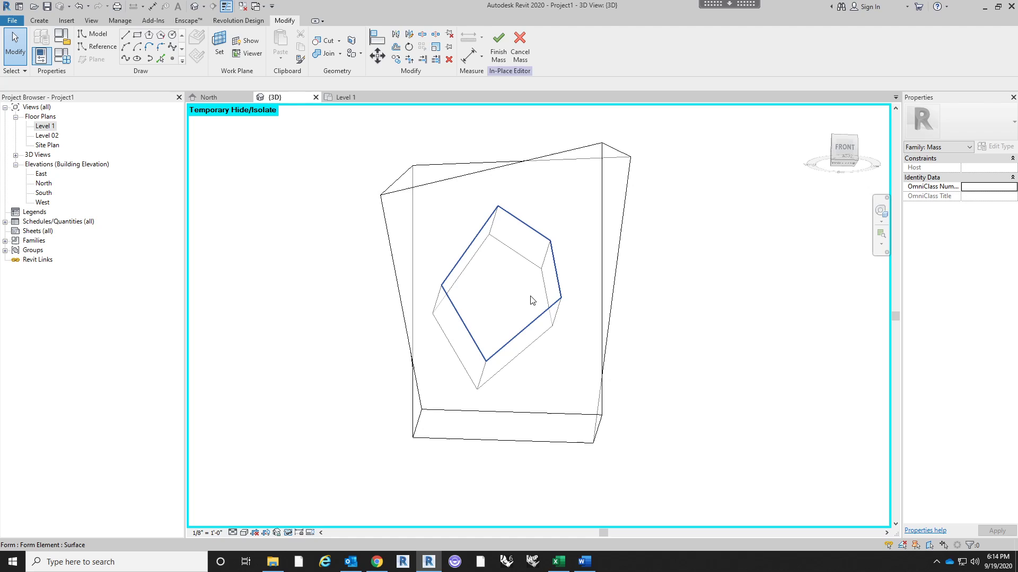
{"action": "left_click", "coordinate": [634, 305]}
{"action": "mouse_move", "coordinate": [635, 305]}
{"action": "middle_mouse_down", "text": "shift"}
{"action": "mouse_move", "coordinate": [681, 326]}
{"action": "mouse_move", "coordinate": [711, 378]}
{"action": "middle_mouse_up", "text": "shift"}
{"action": "left_click", "coordinate": [708, 374]}
{"action": "scroll", "coordinate": [639, 237], "scroll_direction": "up", "scroll_amount": 2}
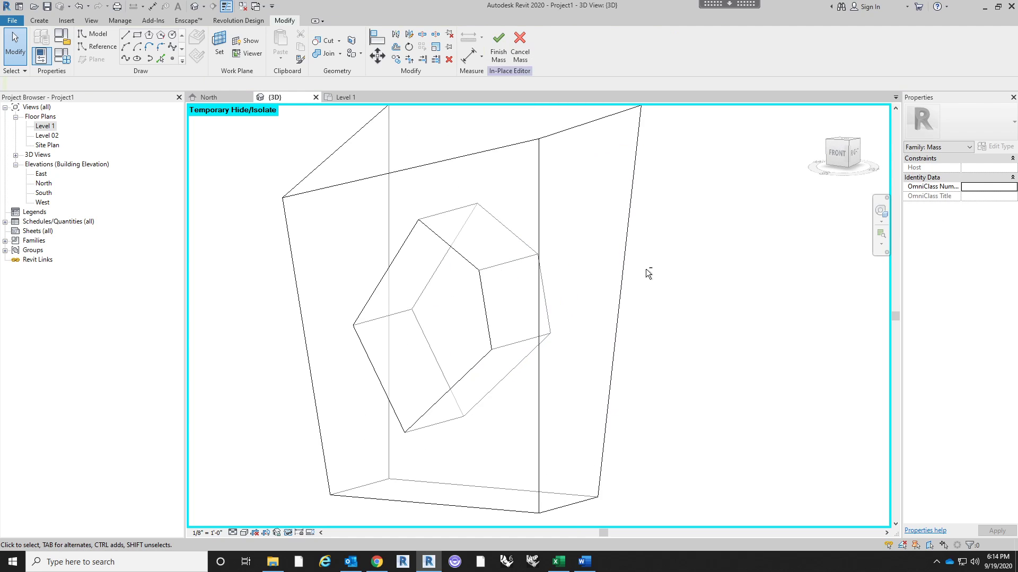
{"action": "middle_click_drag", "start_coordinate": [646, 268], "coordinate": [605, 266], "text": "shift"}
{"action": "scroll", "coordinate": [666, 285], "scroll_direction": "down", "scroll_amount": 3}
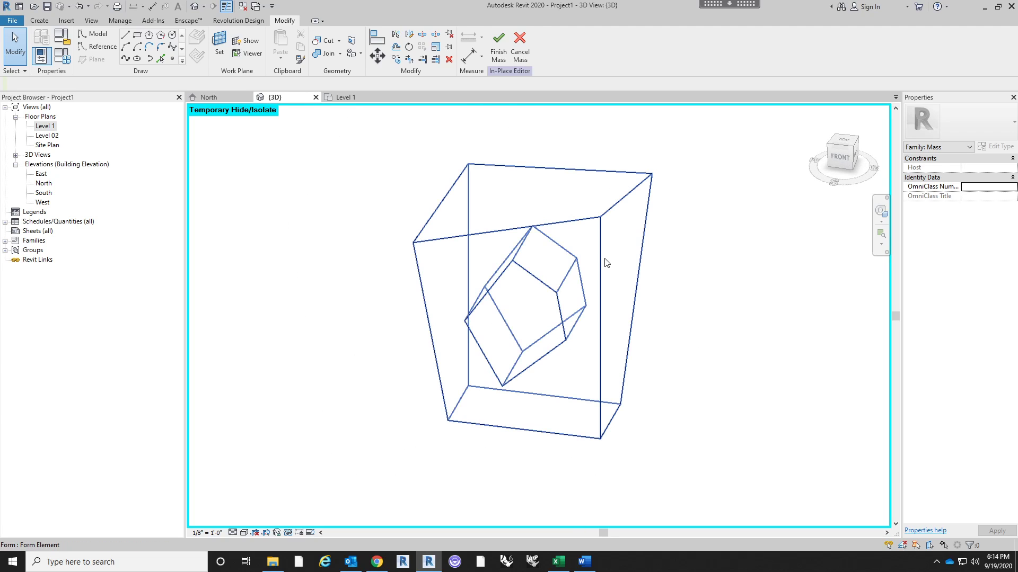
{"action": "left_click", "coordinate": [628, 269]}
{"action": "middle_click_drag", "start_coordinate": [712, 327], "coordinate": [677, 360], "text": "shift"}
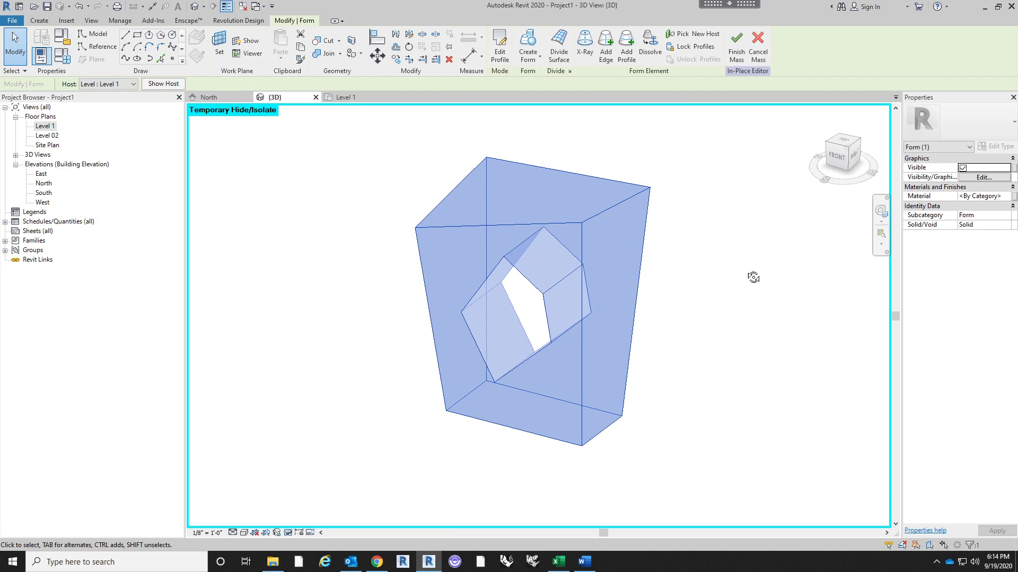
Clear the selection, and select the five-sided form inside the tower's opening and delete it.
{"action": "middle_click_drag", "start_coordinate": [753, 278], "coordinate": [516, 406], "text": "shift"}
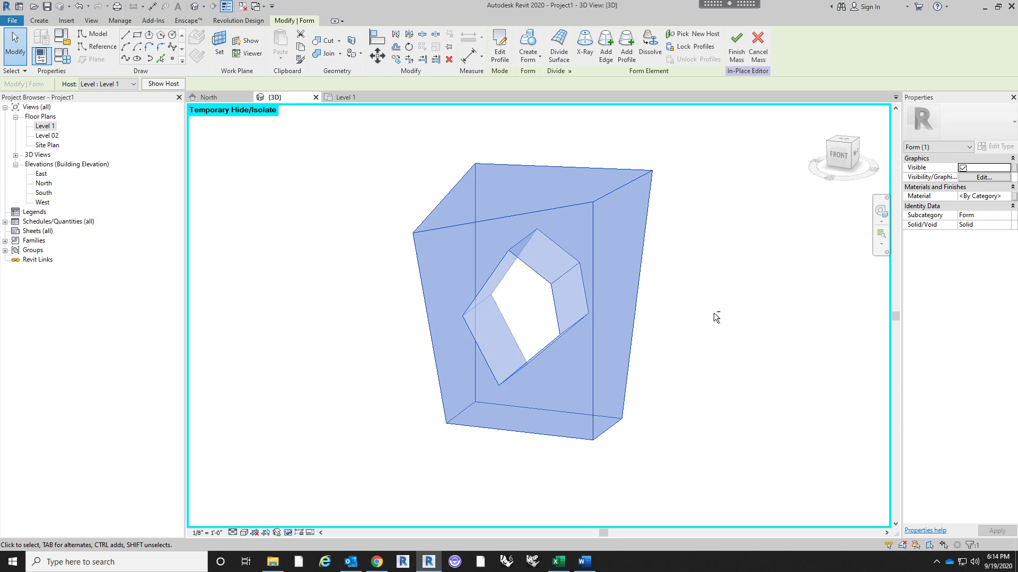
{"action": "middle_click_drag", "start_coordinate": [713, 312], "coordinate": [525, 325], "text": "shift"}
{"action": "left_click", "coordinate": [677, 355]}
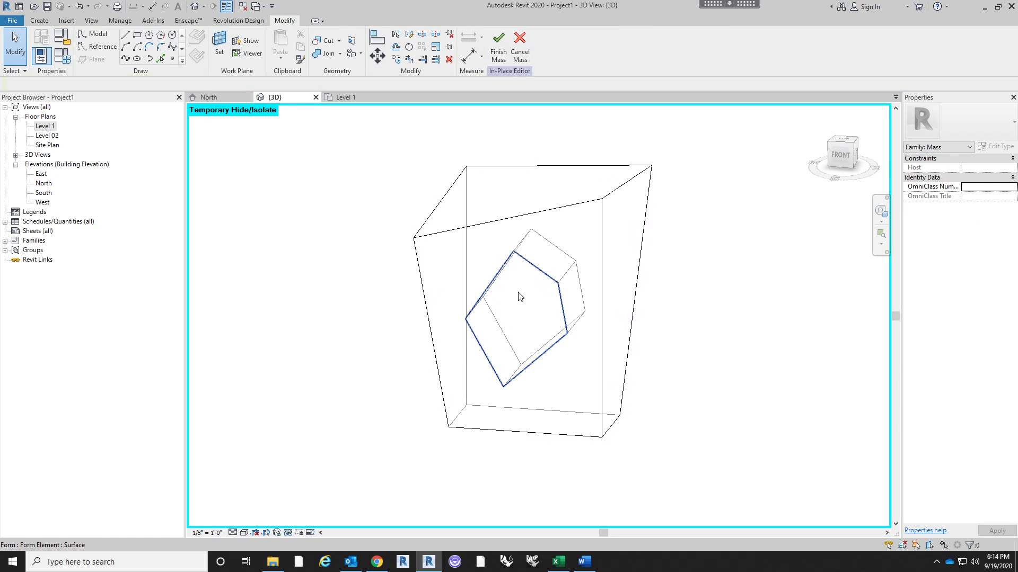
{"action": "key", "text": "Tab"}
{"action": "left_click", "coordinate": [559, 308]}
{"action": "middle_click_drag", "start_coordinate": [699, 302], "coordinate": [694, 245], "text": "shift"}
{"action": "scroll", "coordinate": [544, 201], "scroll_direction": "up", "scroll_amount": 2}
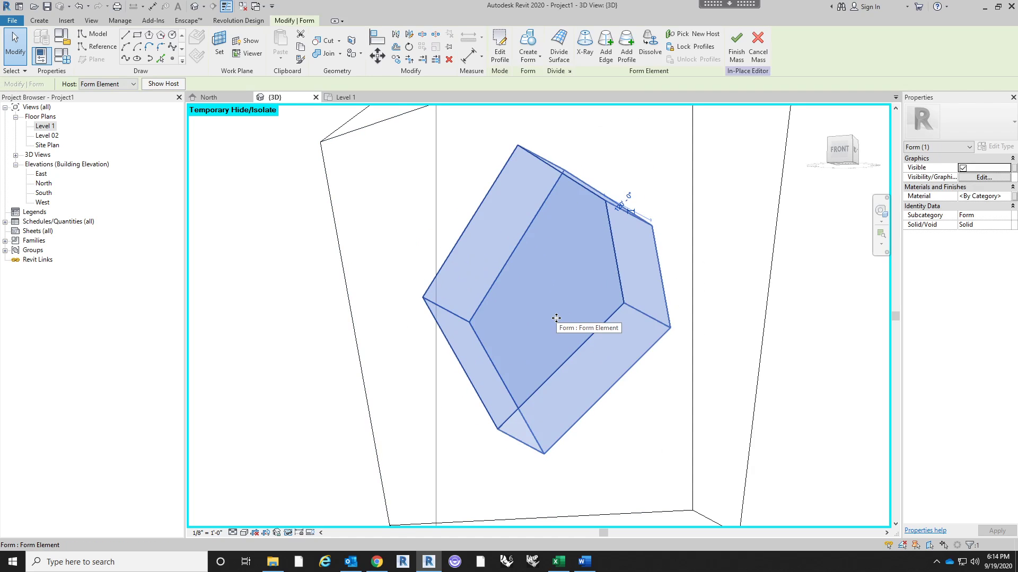
{"action": "key", "text": "Delete"}
{"action": "scroll", "coordinate": [568, 304], "scroll_direction": "down", "scroll_amount": 3}
{"action": "middle_click_drag", "start_coordinate": [569, 305], "coordinate": [555, 376], "text": "shift"}
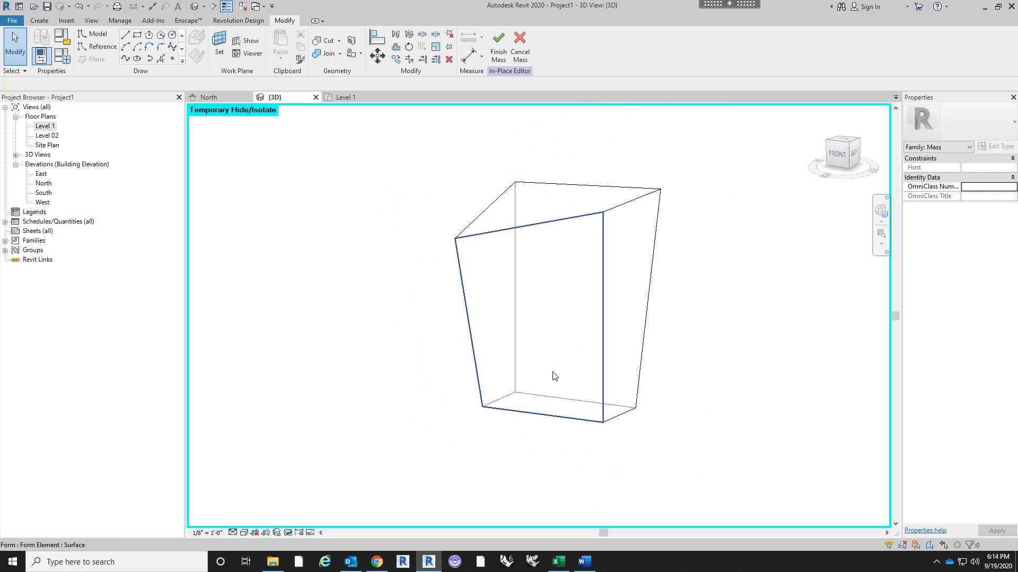
{"action": "middle_click_drag", "start_coordinate": [564, 264], "coordinate": [584, 339], "text": "shift"}
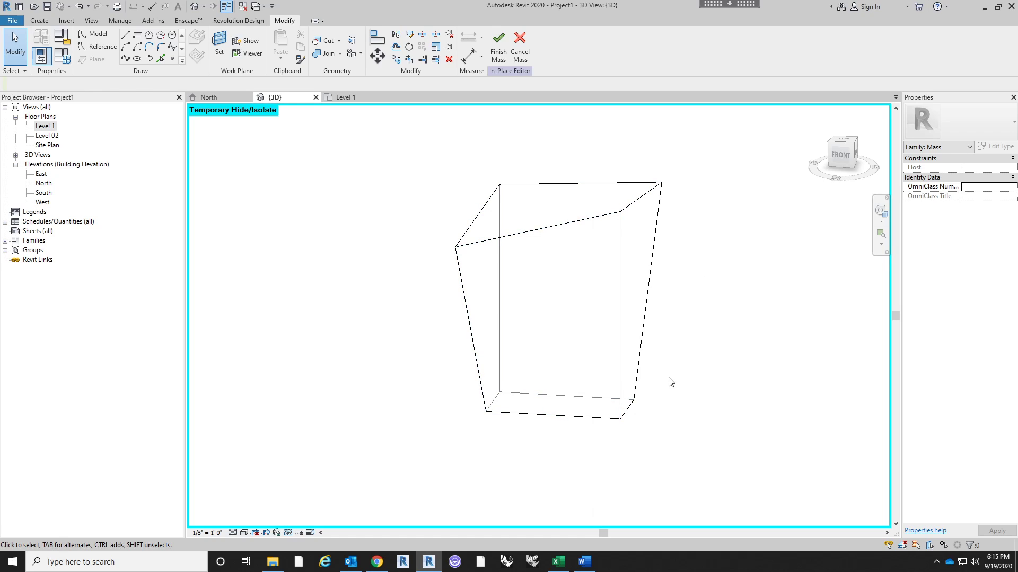
Undo the five-sided form's deletion and the earlier operations back to the five-sided outline on the tower's front face.
{"action": "scroll", "coordinate": [669, 382], "scroll_direction": "up", "scroll_amount": 3}
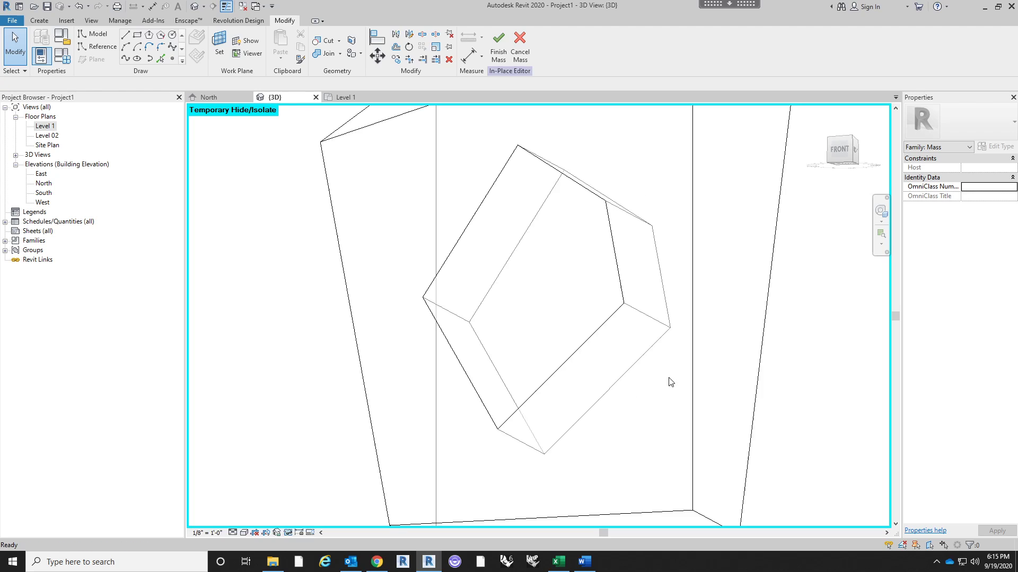
{"action": "middle_click_drag", "start_coordinate": [525, 264], "coordinate": [567, 374], "text": "shift"}
{"action": "scroll", "coordinate": [575, 366], "scroll_direction": "down", "scroll_amount": 2}
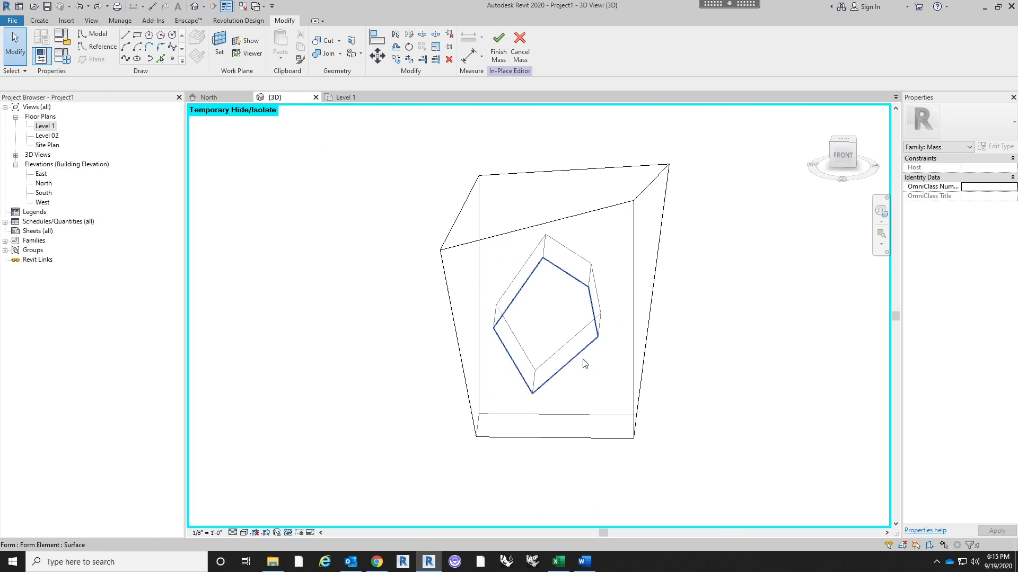
{"action": "middle_click_drag", "start_coordinate": [688, 381], "coordinate": [656, 377], "text": "shift"}
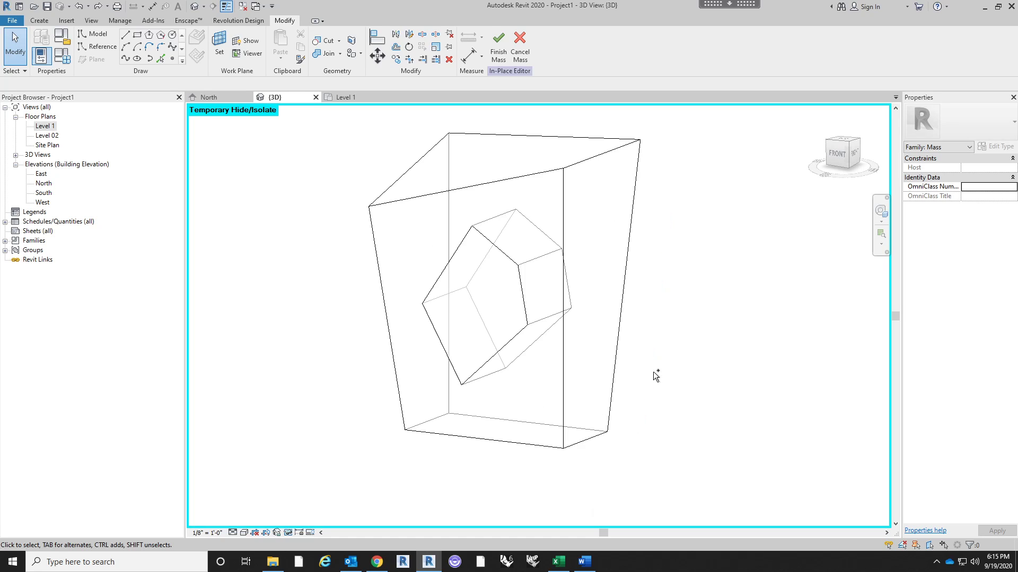
{"action": "key", "text": "ctrl+z"}
{"action": "key", "text": "Escape"}
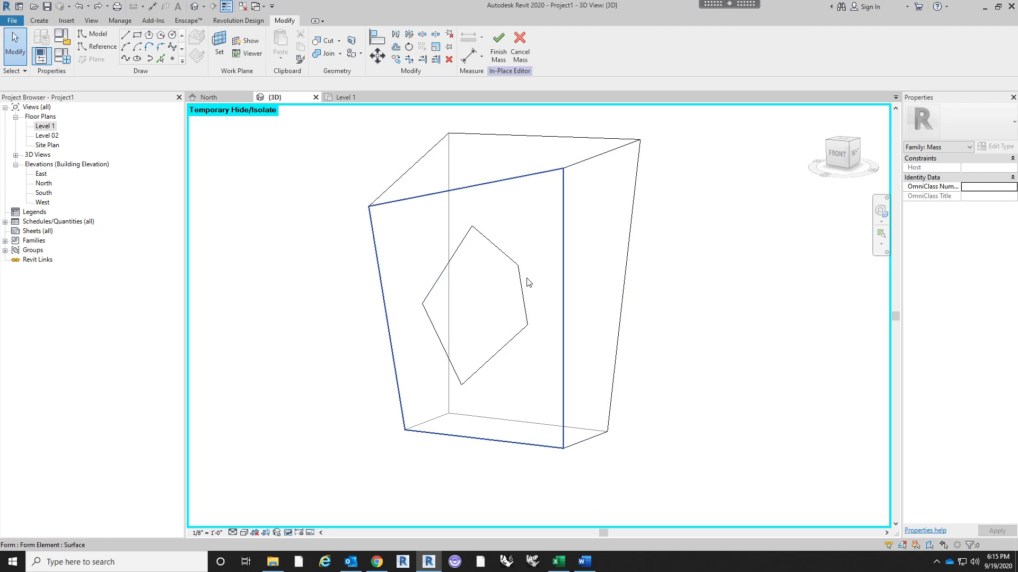
Select the whole five-sided outline on the front face and create a void form from it.
{"action": "key", "text": "Tab"}
{"action": "left_click", "coordinate": [645, 306]}
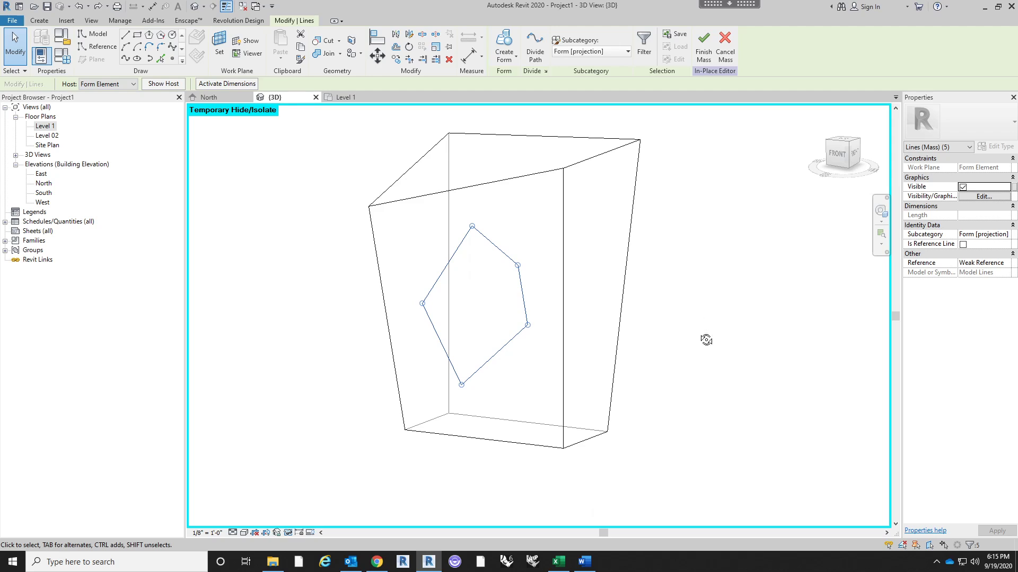
{"action": "middle_click_drag", "start_coordinate": [706, 340], "coordinate": [681, 341], "text": "shift"}
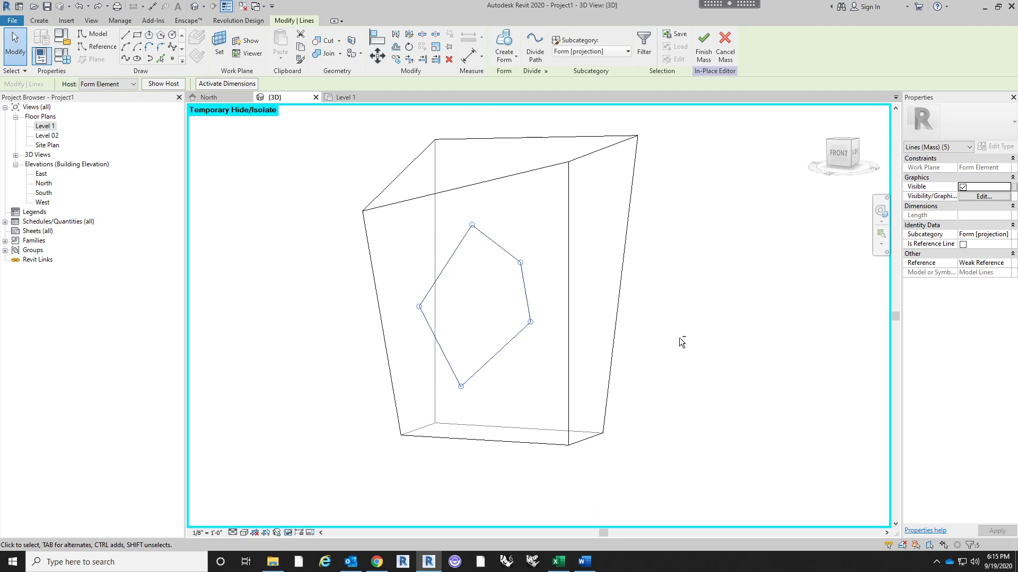
{"action": "left_click", "coordinate": [513, 61]}
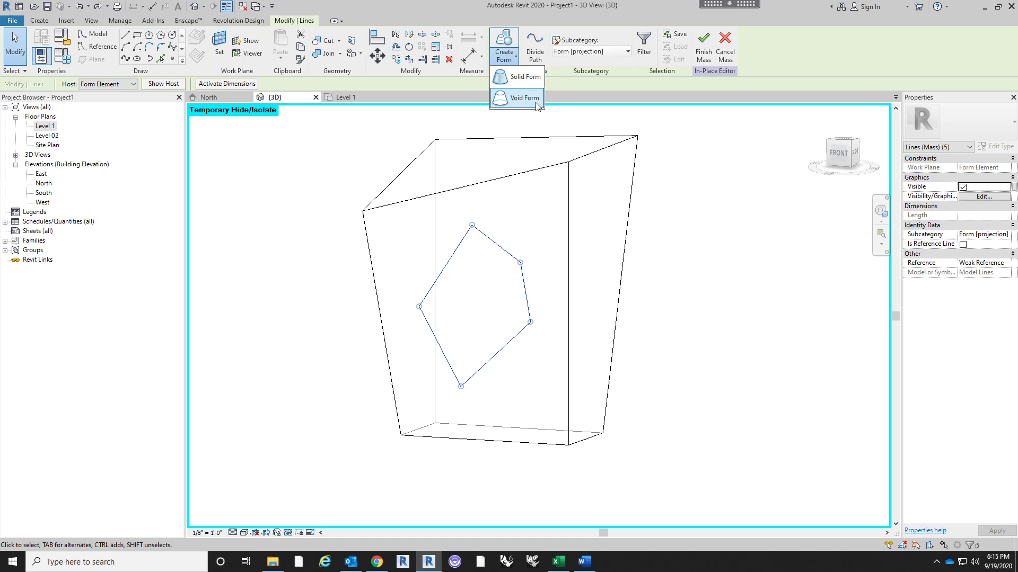
{"action": "left_click", "coordinate": [523, 98]}
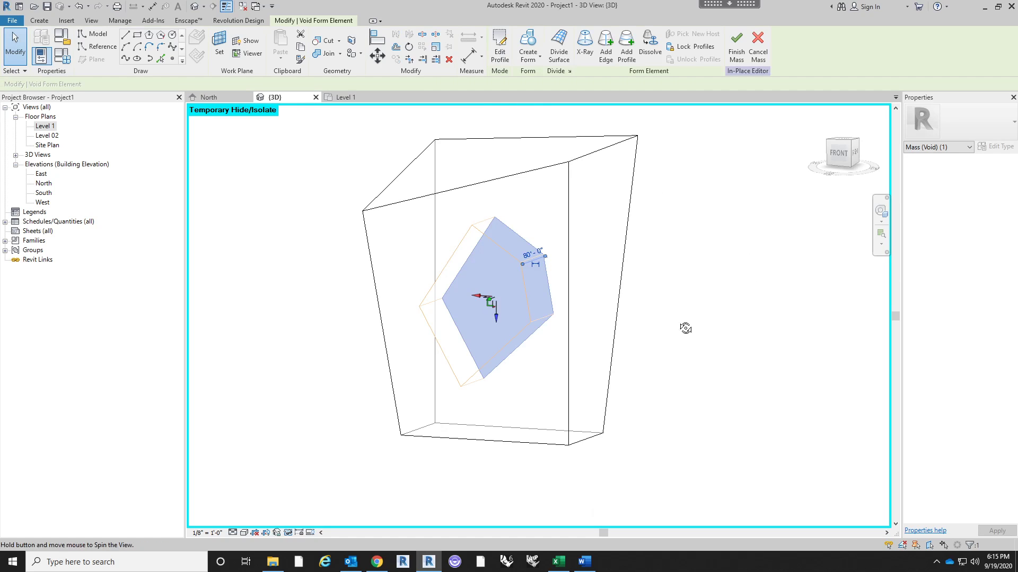
Stretch the five-sided void's end face to 120' depth through the tower's back face, and clear the selection.
{"action": "middle_click_drag", "start_coordinate": [685, 328], "coordinate": [625, 344], "text": "shift"}
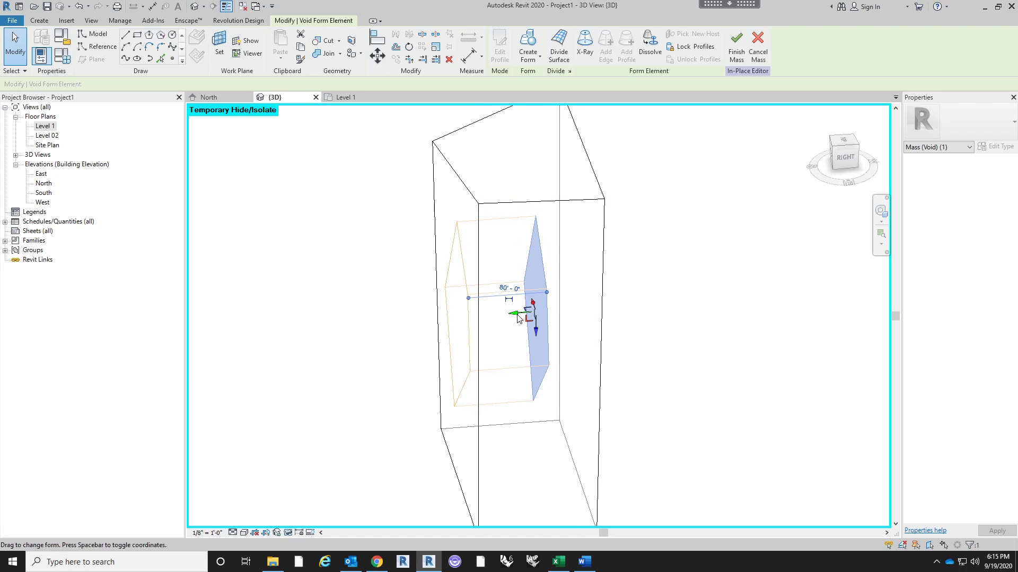
{"action": "left_click_drag", "start_coordinate": [518, 317], "coordinate": [553, 316]}
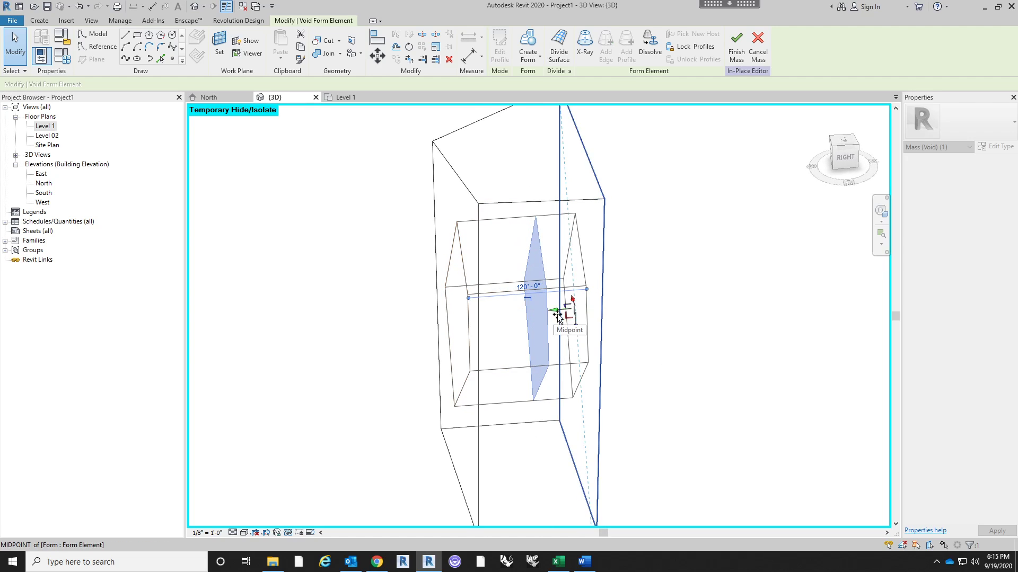
{"action": "left_click", "coordinate": [689, 338]}
{"action": "middle_click_drag", "start_coordinate": [673, 336], "coordinate": [778, 291], "text": "shift"}
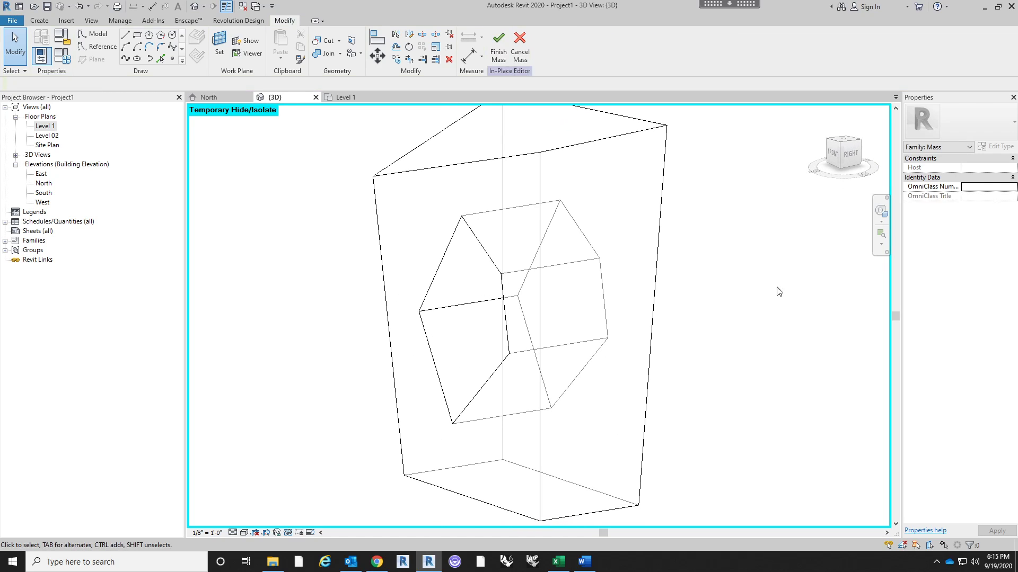
{"action": "middle_click_drag", "start_coordinate": [684, 341], "coordinate": [777, 346], "text": "shift"}
{"action": "middle_click_drag", "start_coordinate": [711, 357], "coordinate": [504, 430], "text": "shift"}
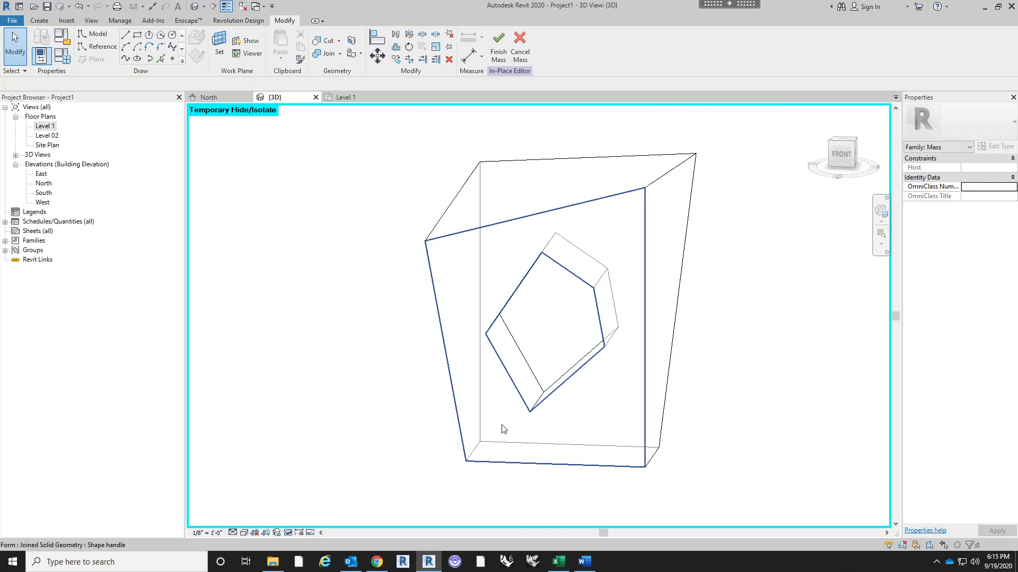
{"action": "middle_click_drag", "start_coordinate": [730, 441], "coordinate": [749, 353], "text": "shift"}
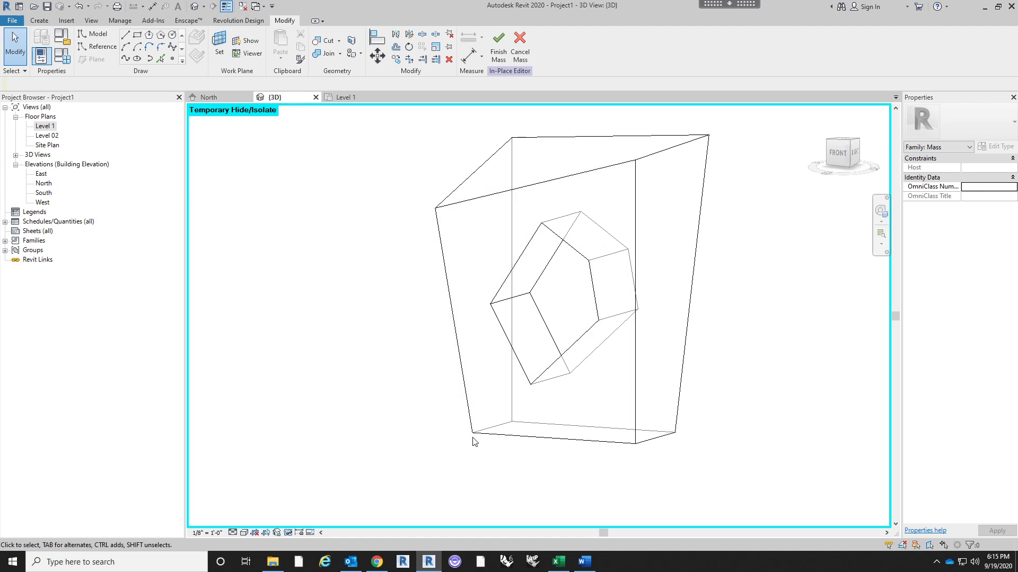
Set the 3D view's visual style to Shaded to display the tower form's faces.
{"action": "left_click", "coordinate": [243, 533]}
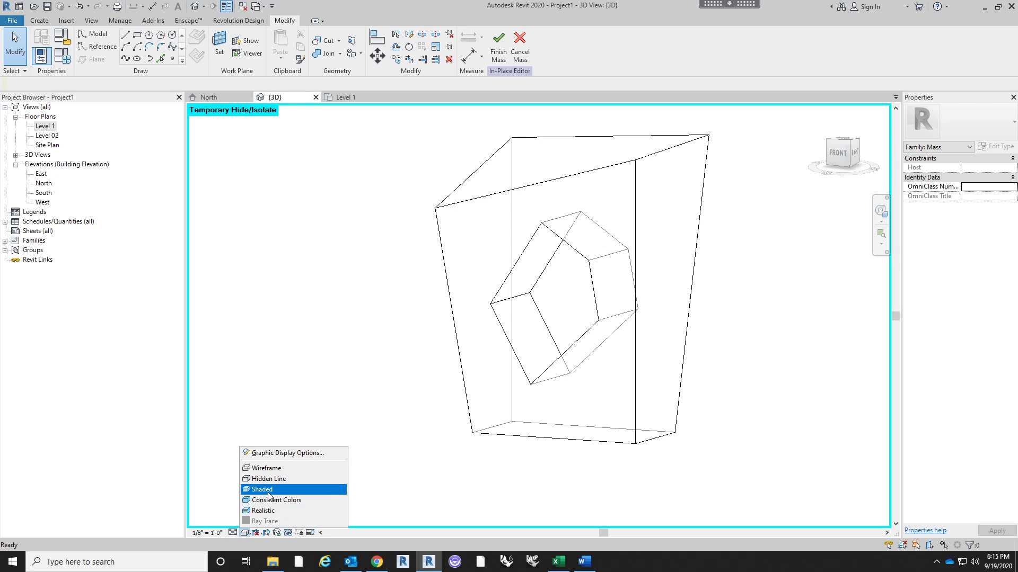
{"action": "left_click", "coordinate": [232, 494]}
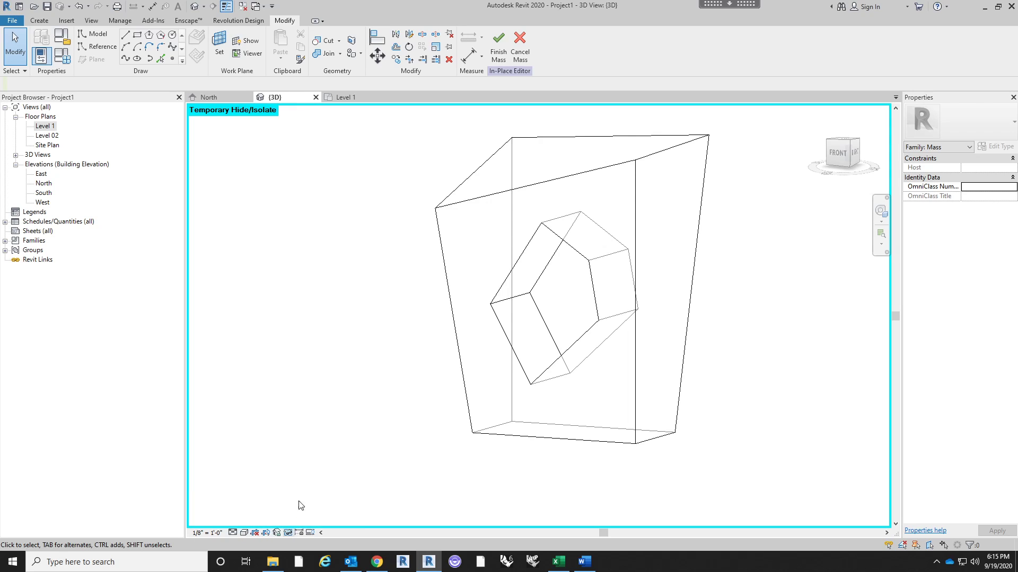
{"action": "left_click", "coordinate": [244, 532]}
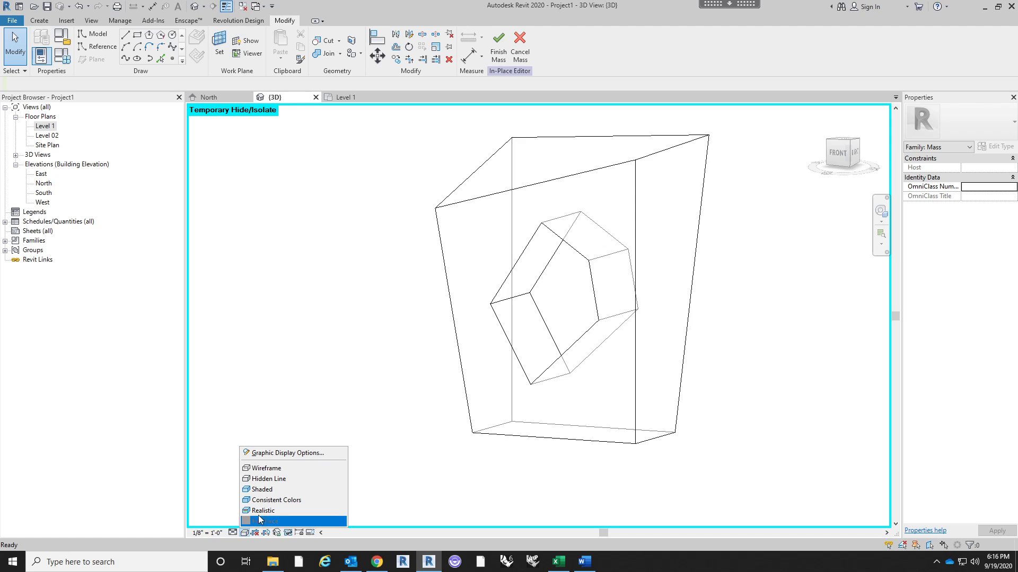
{"action": "left_click", "coordinate": [274, 488]}
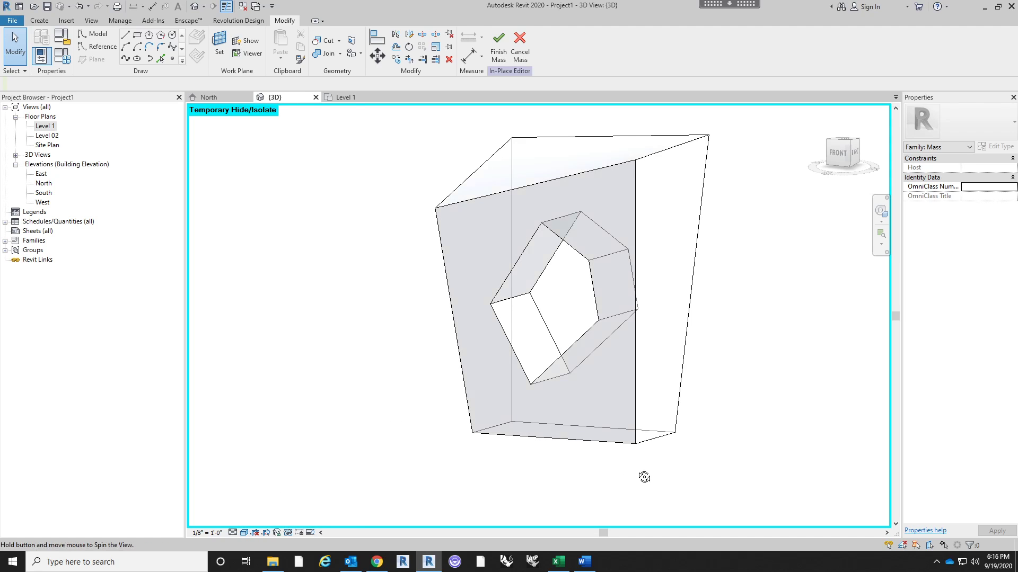
{"action": "middle_click_drag", "start_coordinate": [644, 477], "coordinate": [562, 391], "text": "shift"}
Select the tower form, the five-sided void and one of its edges in turn to examine them, and clear the selection.
{"action": "left_click", "coordinate": [604, 391]}
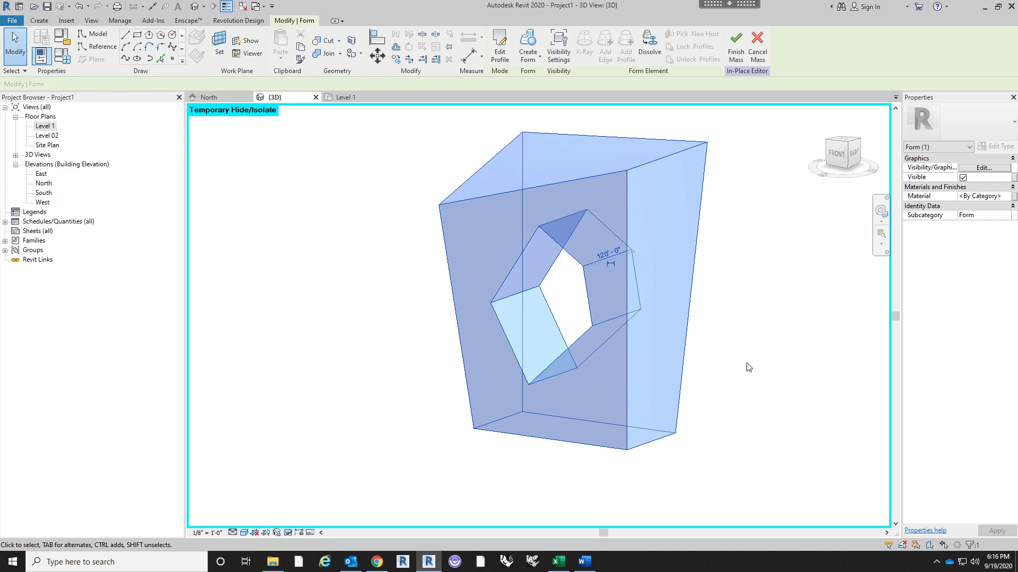
{"action": "left_click", "coordinate": [748, 367]}
{"action": "left_click", "coordinate": [571, 343]}
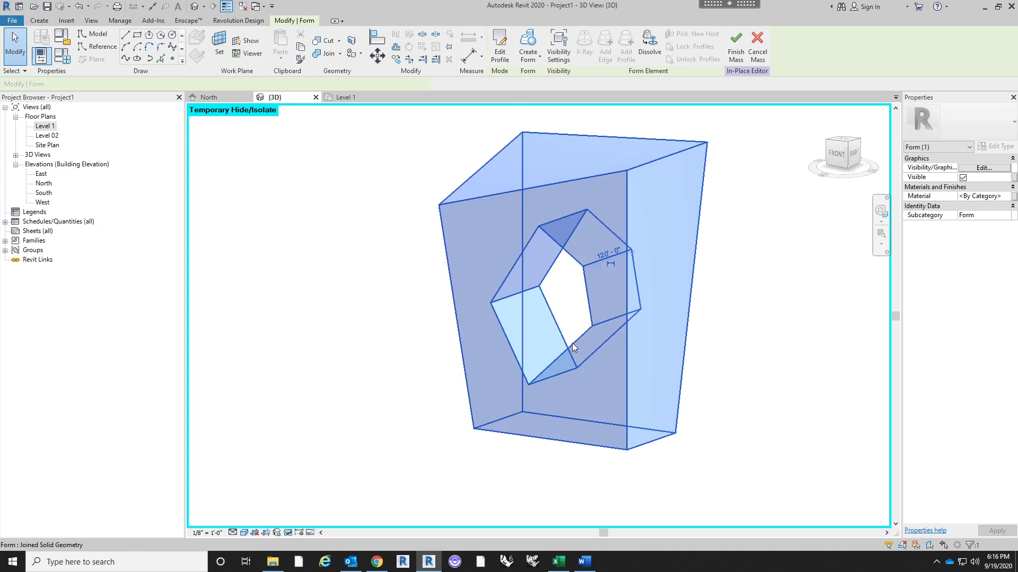
{"action": "left_click", "coordinate": [605, 352]}
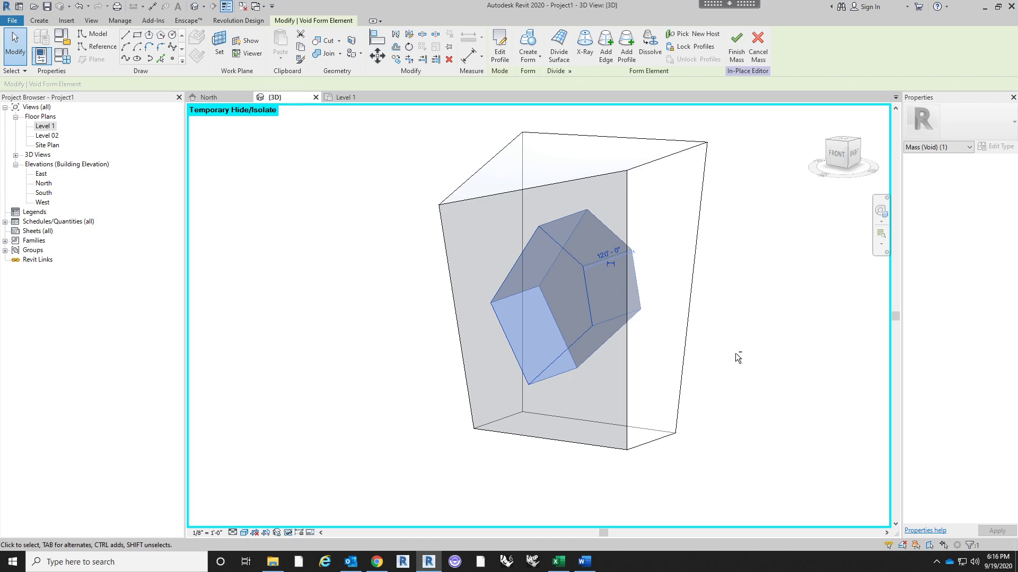
{"action": "middle_click_drag", "start_coordinate": [739, 354], "coordinate": [710, 359], "text": "shift"}
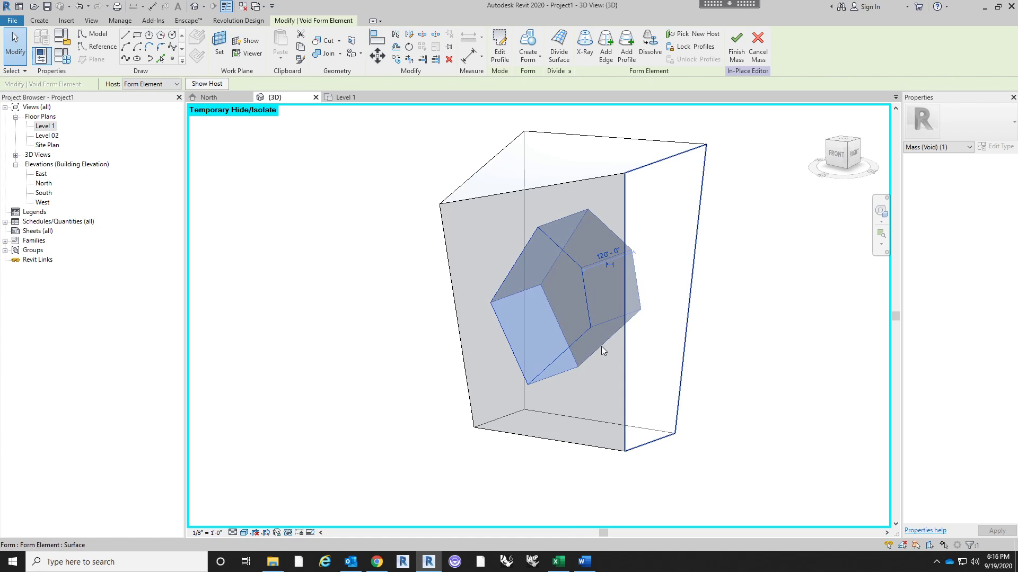
{"action": "left_click", "coordinate": [553, 314]}
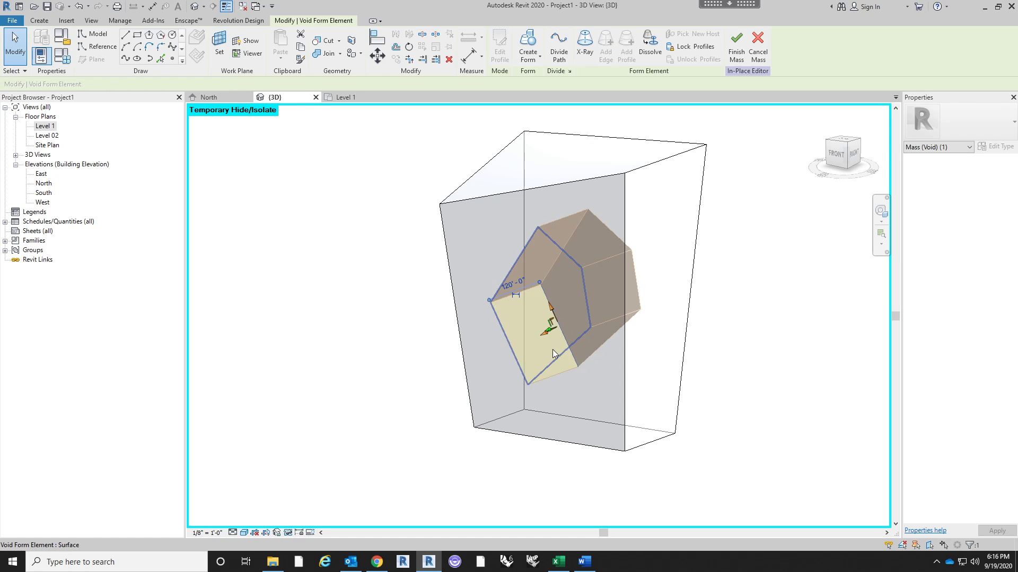
{"action": "middle_click_drag", "start_coordinate": [552, 353], "coordinate": [689, 360], "text": "shift"}
{"action": "left_click", "coordinate": [723, 382]}
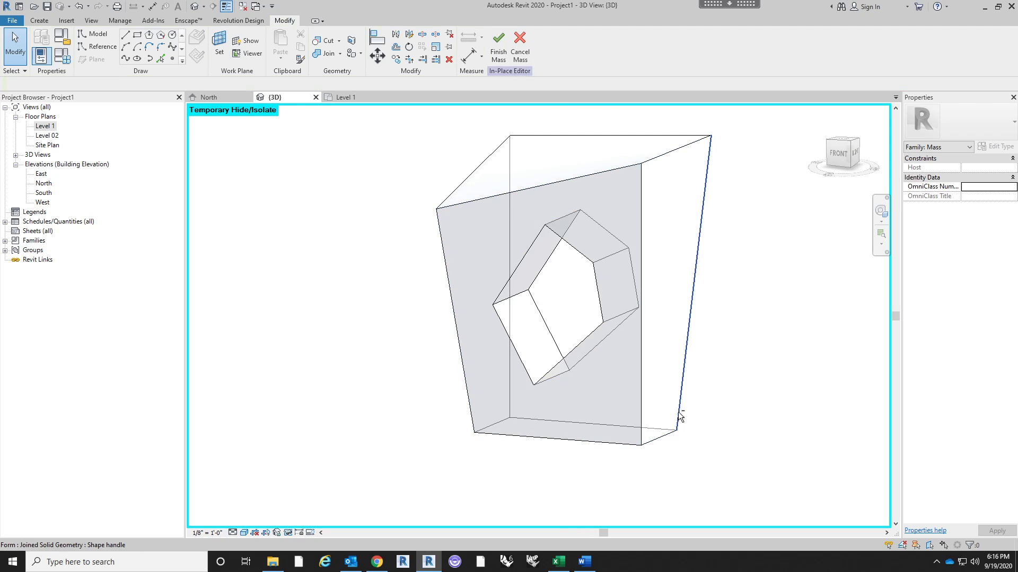
Select the five-sided void and one of its faces to inspect them from several angles, and clear the selection.
{"action": "middle_click_drag", "start_coordinate": [684, 416], "coordinate": [595, 396], "text": "shift"}
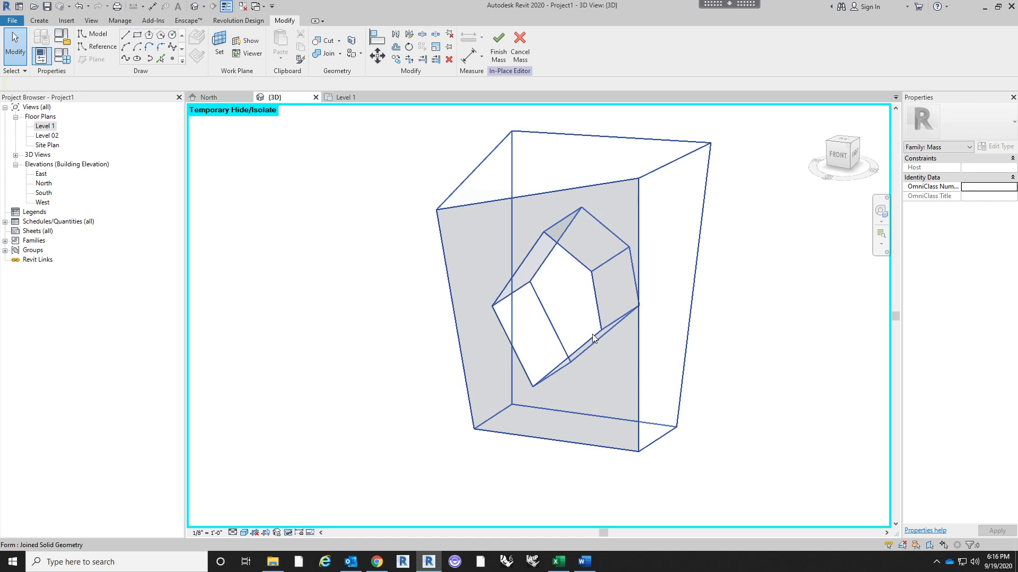
{"action": "key", "text": "Tab"}
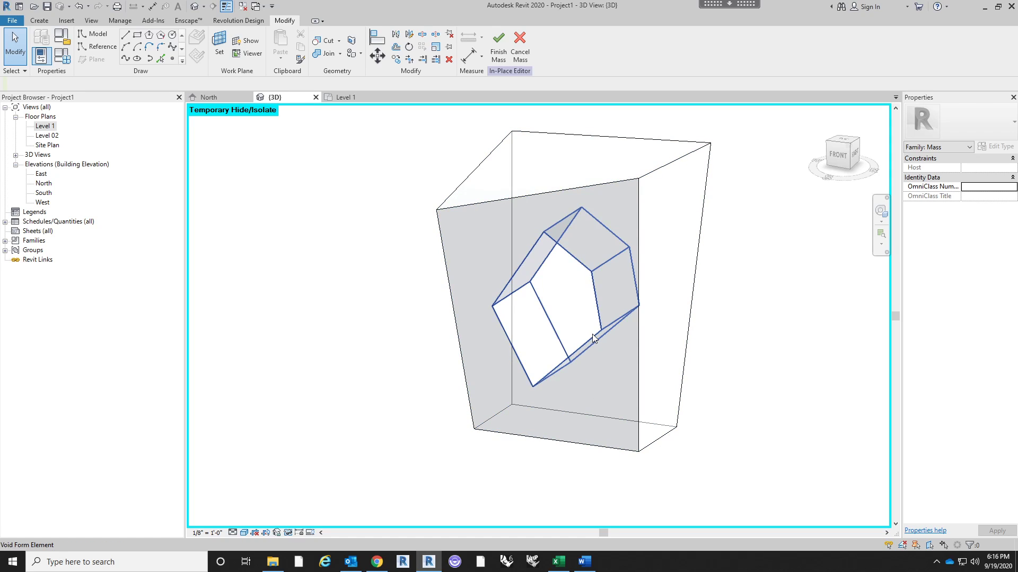
{"action": "left_click", "coordinate": [593, 334]}
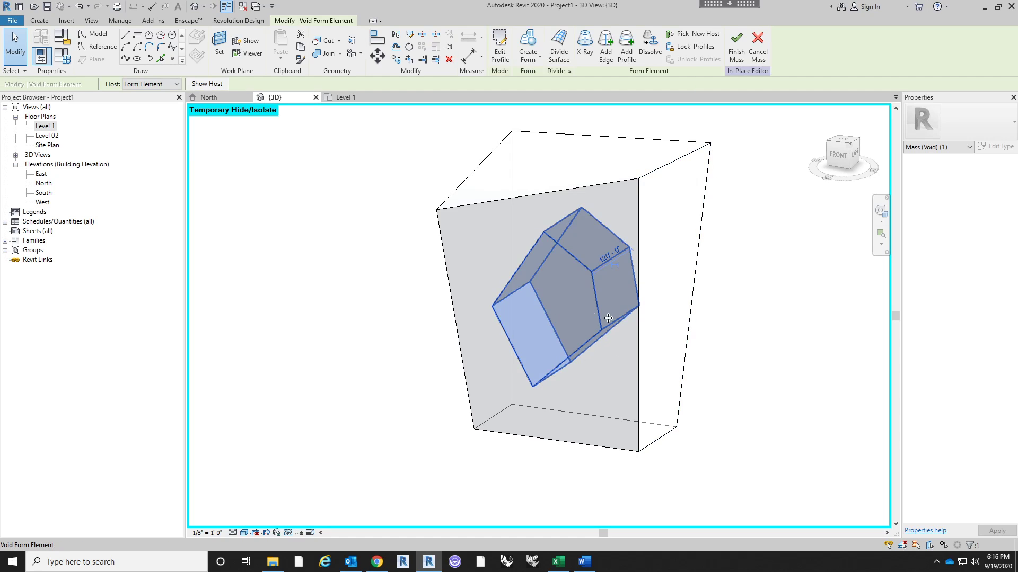
{"action": "middle_click_drag", "start_coordinate": [608, 318], "coordinate": [674, 328], "text": "shift"}
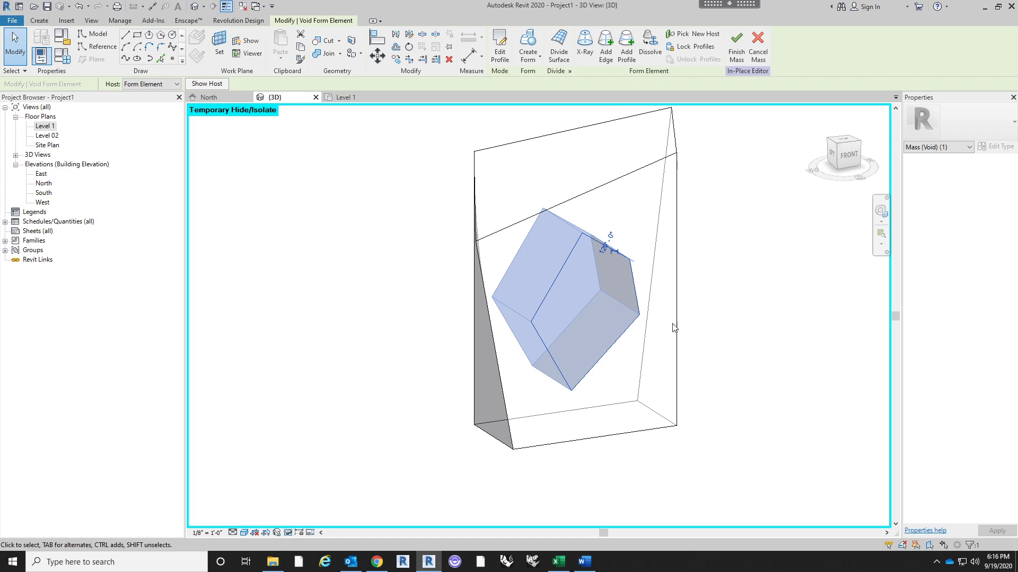
{"action": "left_click", "coordinate": [609, 317]}
{"action": "mouse_move", "coordinate": [784, 348]}
{"action": "middle_mouse_down", "text": "shift"}
{"action": "mouse_move", "coordinate": [647, 352]}
{"action": "mouse_move", "coordinate": [703, 399]}
{"action": "middle_mouse_up", "text": "shift"}
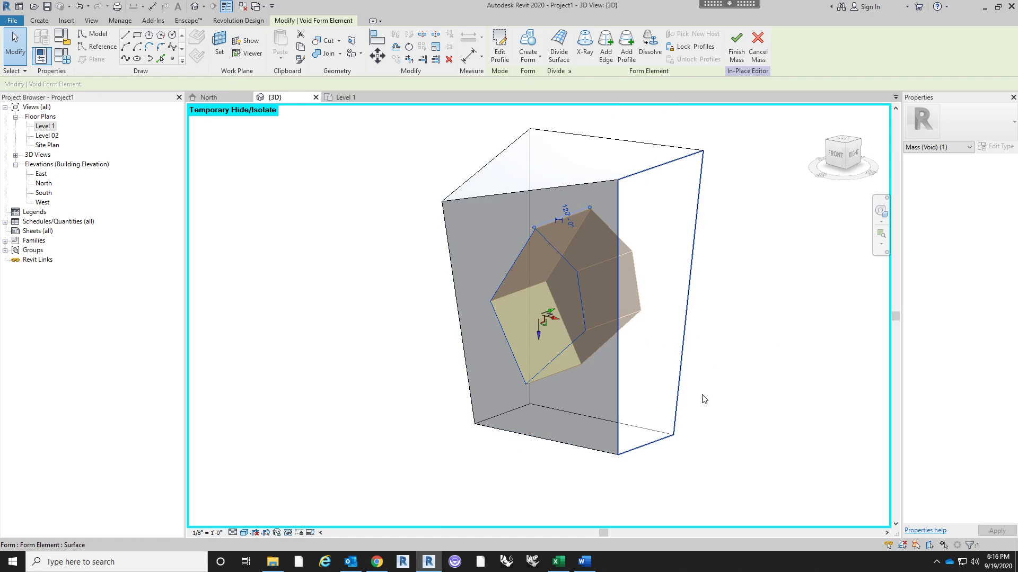
{"action": "left_click", "coordinate": [527, 416]}
{"action": "middle_click_drag", "start_coordinate": [527, 416], "coordinate": [625, 347], "text": "shift"}
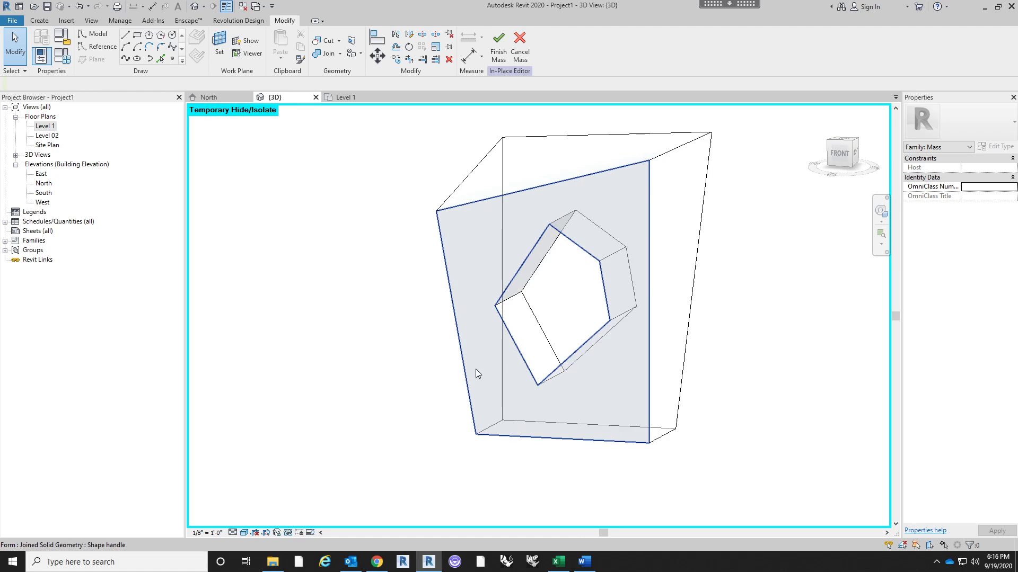
Select the five-sided opening's upper-right front vertex and drag it to reshape the opening's right side.
{"action": "scroll", "coordinate": [607, 267], "scroll_direction": "up", "scroll_amount": 2}
{"action": "left_click", "coordinate": [597, 259]}
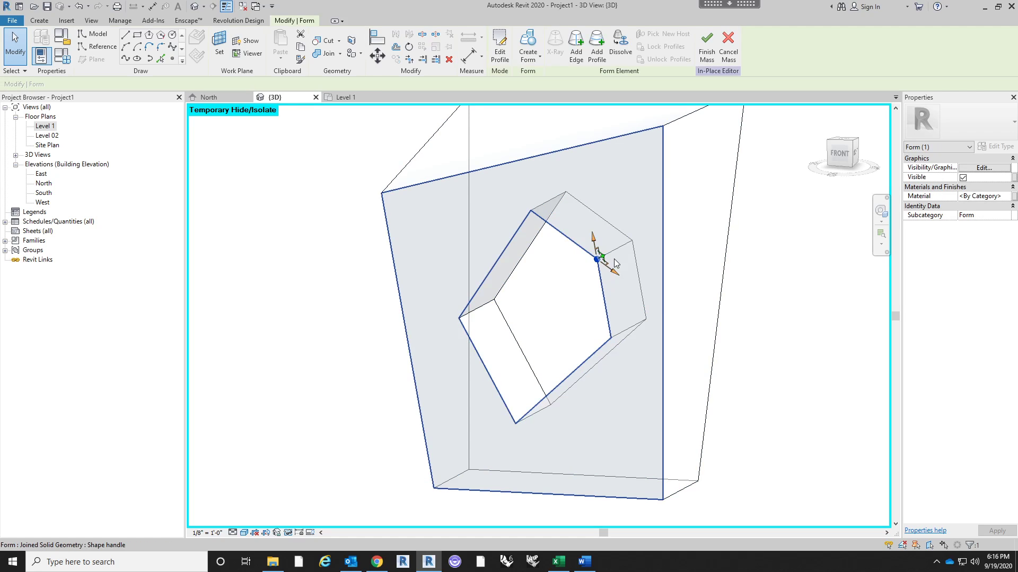
{"action": "mouse_move", "coordinate": [610, 256]}
{"action": "middle_mouse_down", "text": "shift"}
{"action": "mouse_move", "coordinate": [632, 288]}
{"action": "mouse_move", "coordinate": [595, 267]}
{"action": "middle_mouse_up", "text": "shift"}
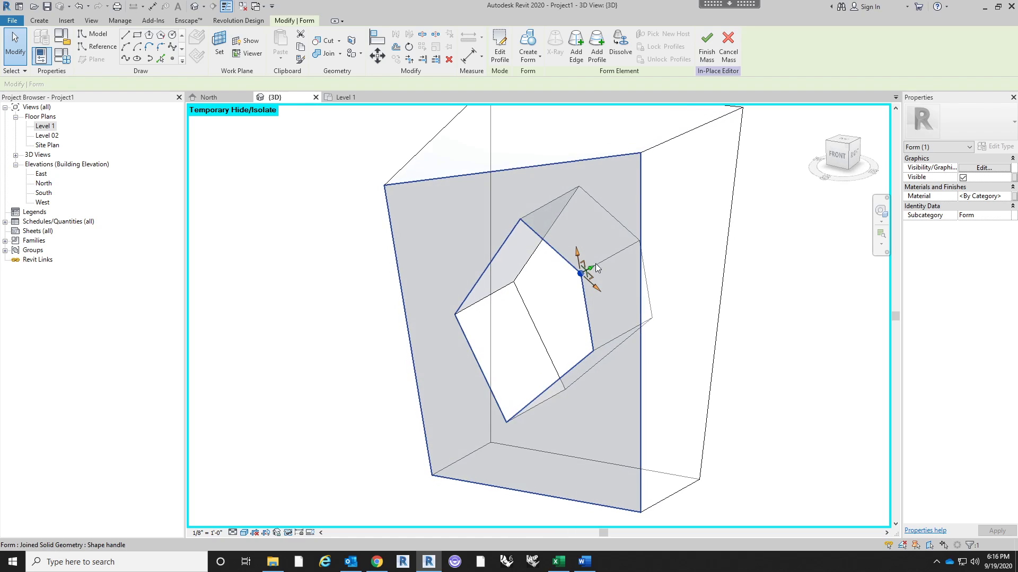
{"action": "left_click", "coordinate": [582, 272]}
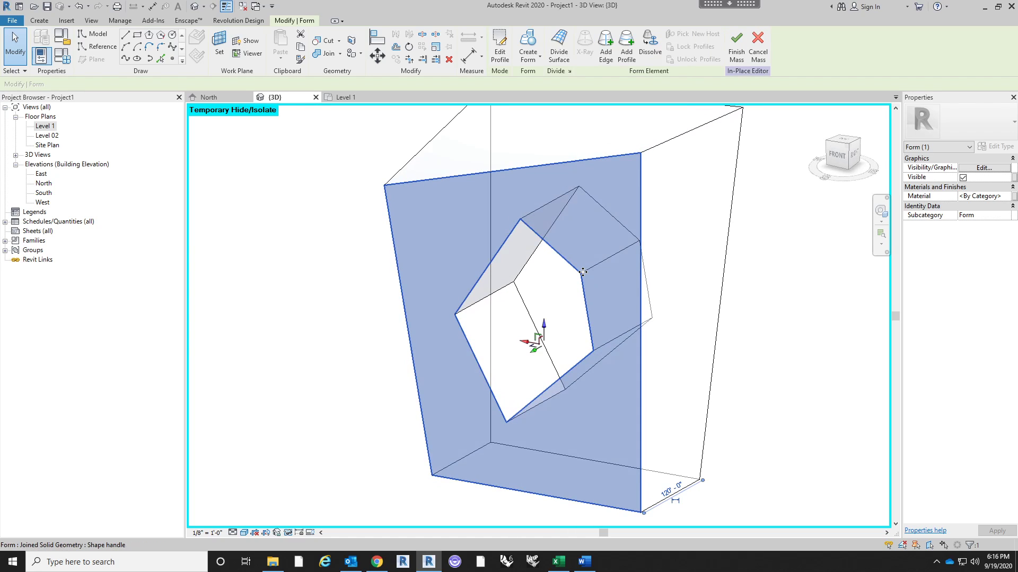
{"action": "left_click", "coordinate": [581, 273]}
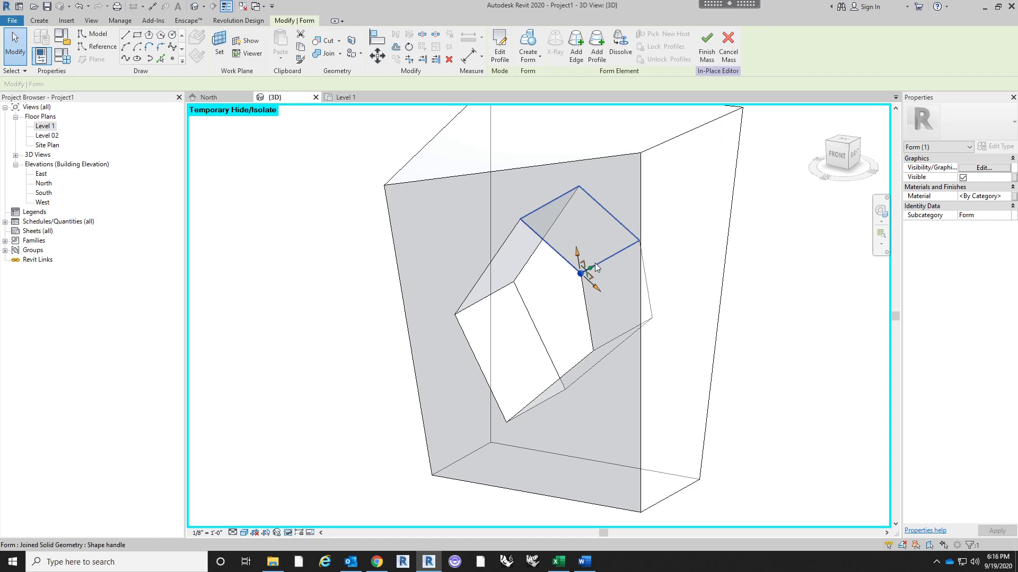
{"action": "left_click", "coordinate": [596, 267]}
{"action": "middle_click_drag", "start_coordinate": [601, 270], "coordinate": [574, 301], "text": "shift"}
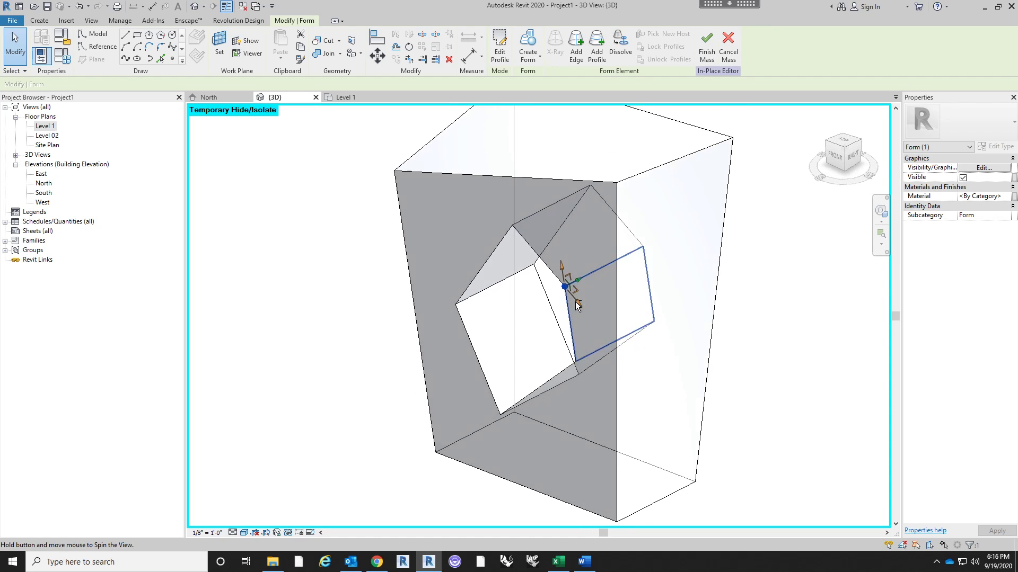
{"action": "scroll", "coordinate": [586, 279], "scroll_direction": "up", "scroll_amount": 3}
{"action": "left_click_drag", "start_coordinate": [566, 295], "coordinate": [533, 307]}
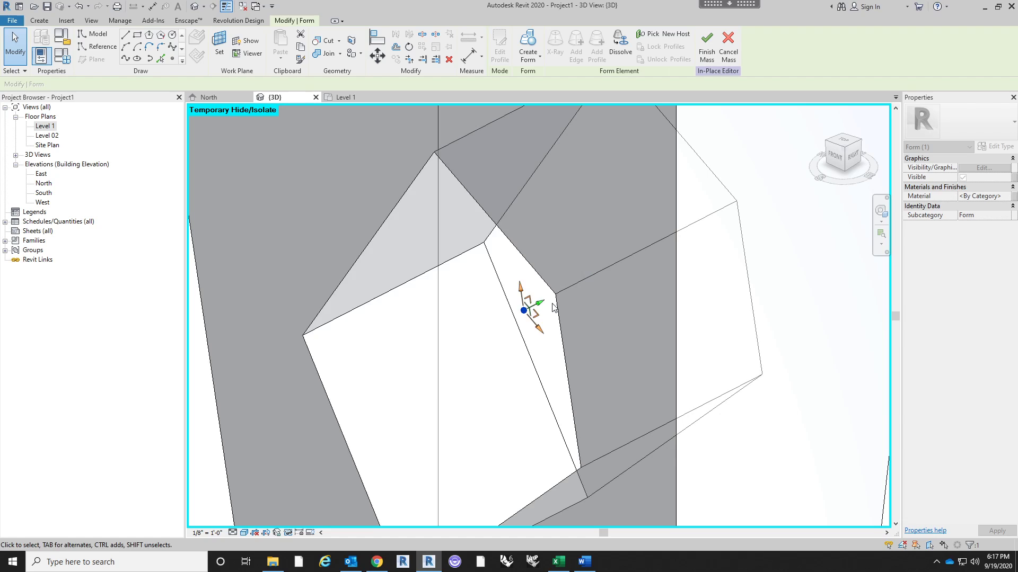
{"action": "middle_click_drag", "start_coordinate": [533, 307], "coordinate": [649, 273], "text": "shift"}
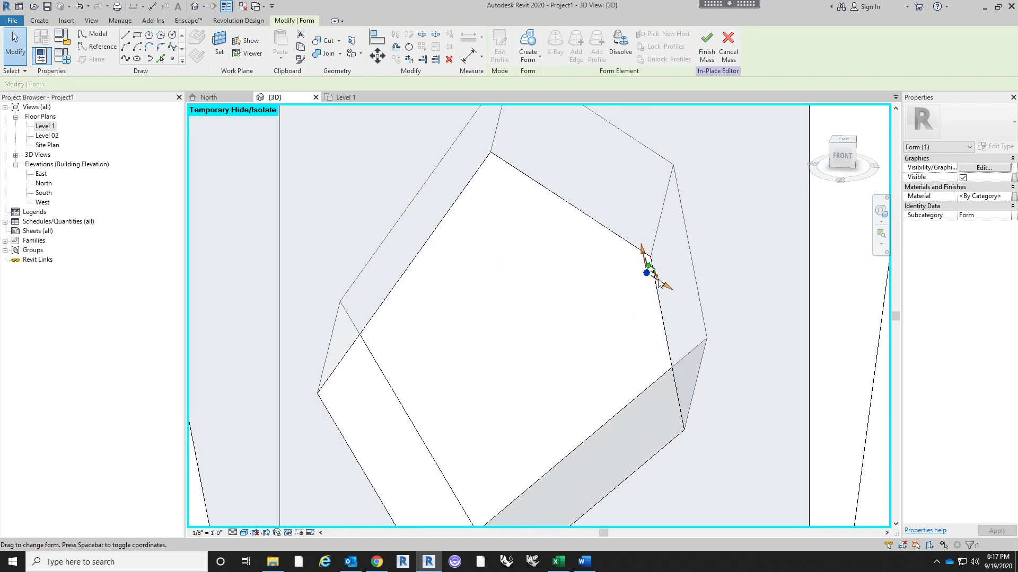
{"action": "left_click_drag", "start_coordinate": [659, 283], "coordinate": [721, 293]}
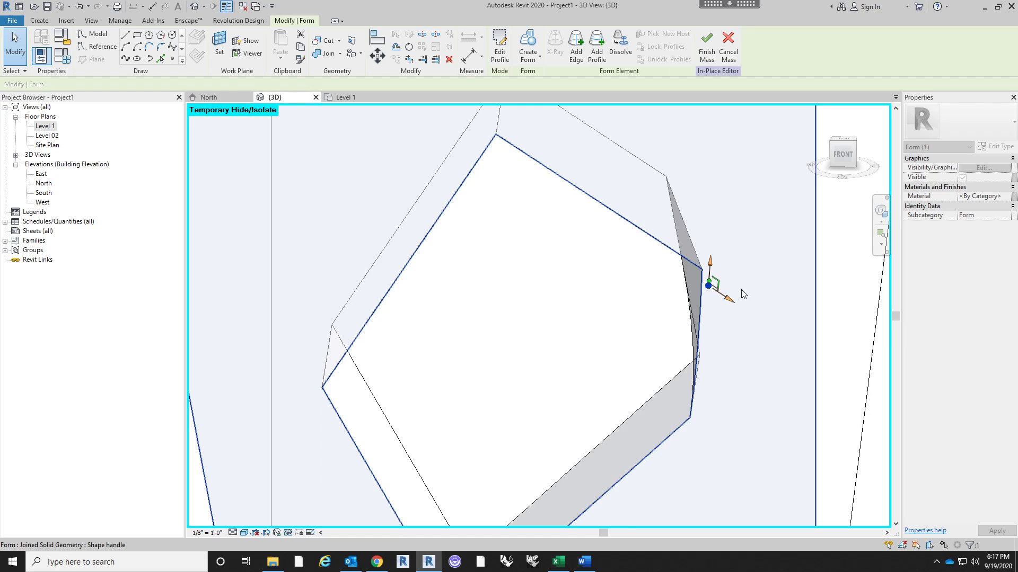
Push the opening's upper-right front vertex back into the tower behind the front face, and clear the selection.
{"action": "middle_click_drag", "start_coordinate": [743, 294], "coordinate": [602, 292], "text": "shift"}
{"action": "left_click_drag", "start_coordinate": [555, 300], "coordinate": [606, 232]}
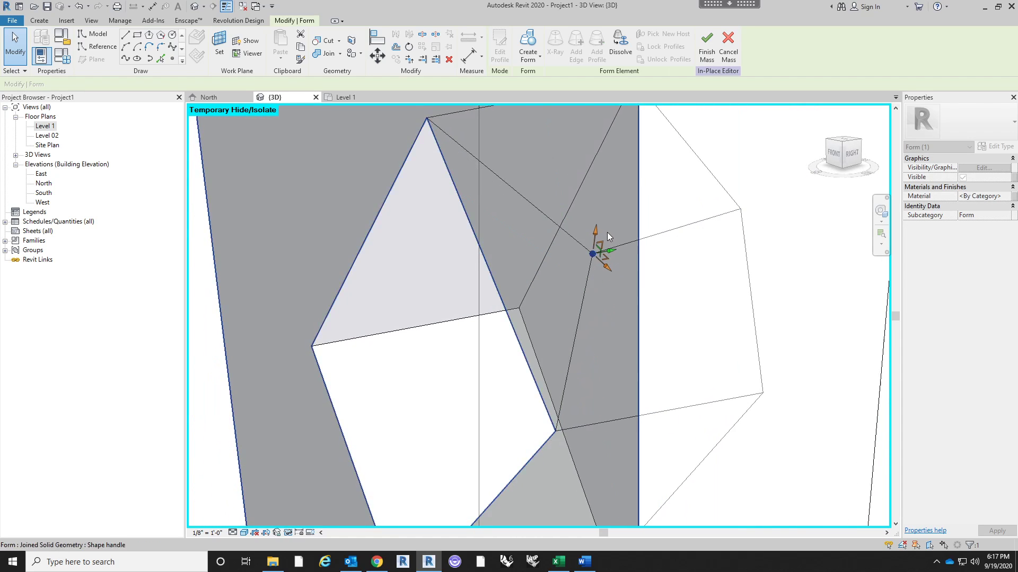
{"action": "middle_click_drag", "start_coordinate": [606, 232], "coordinate": [534, 364], "text": "shift"}
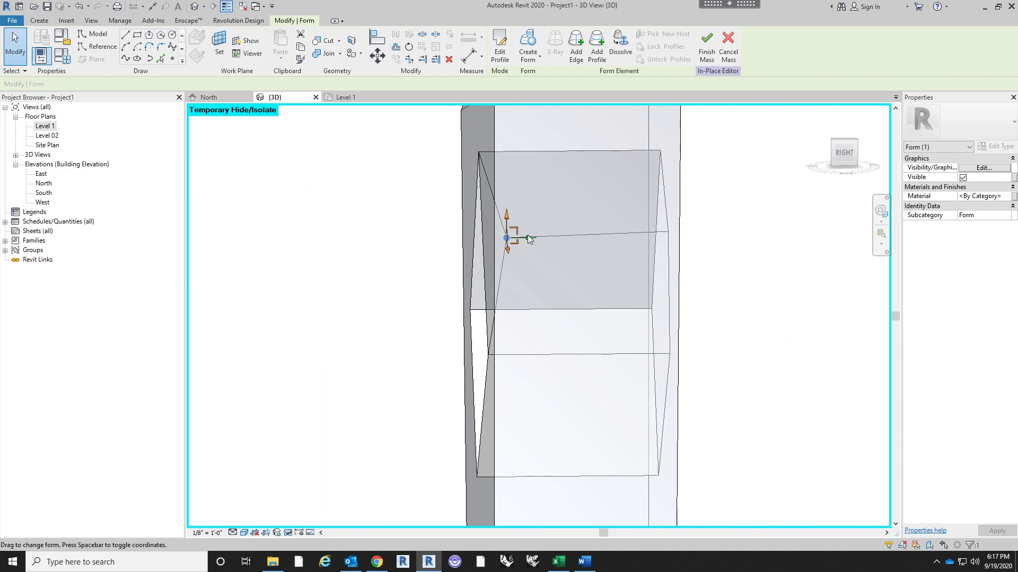
{"action": "left_click_drag", "start_coordinate": [539, 231], "coordinate": [573, 233]}
{"action": "middle_click_drag", "start_coordinate": [572, 234], "coordinate": [675, 239], "text": "shift"}
{"action": "left_click", "coordinate": [797, 345]}
Pull the opening's lower-right front vertex forward beyond the tower's front face, and clear the selection.
{"action": "middle_click_drag", "start_coordinate": [797, 345], "coordinate": [616, 383], "text": "shift"}
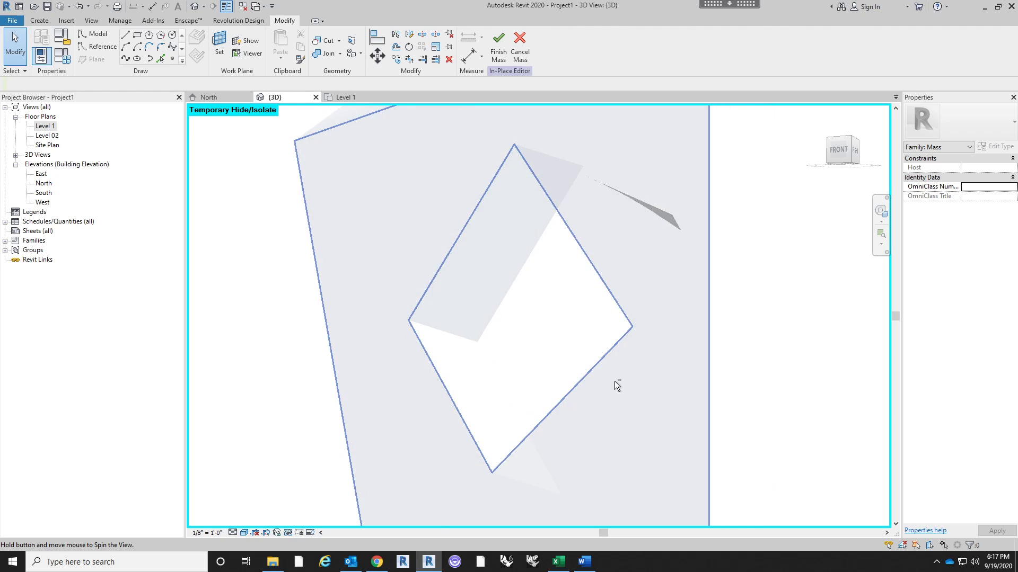
{"action": "left_click", "coordinate": [635, 333]}
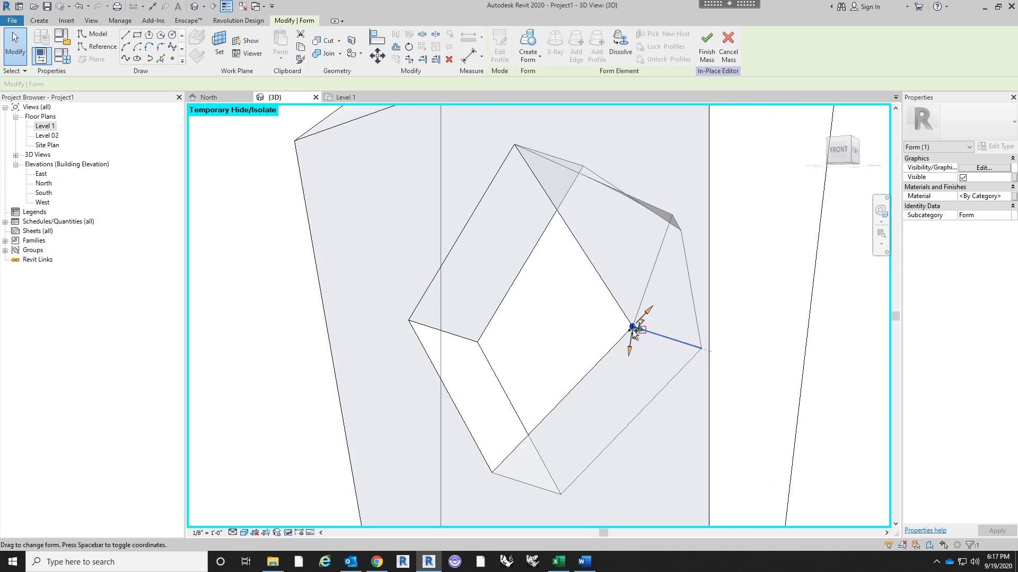
{"action": "left_click_drag", "start_coordinate": [636, 332], "coordinate": [604, 332]}
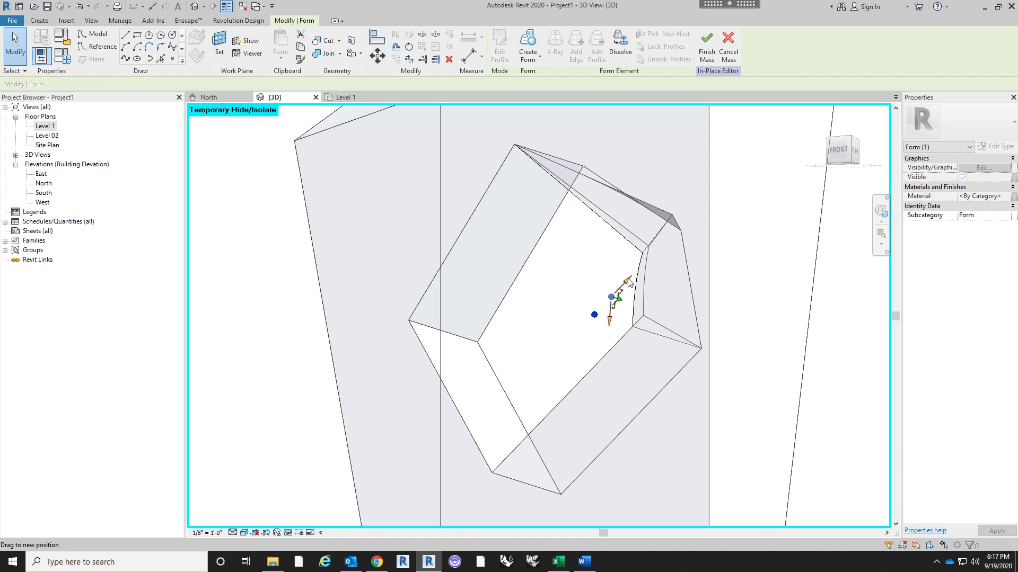
{"action": "middle_click_drag", "start_coordinate": [568, 300], "coordinate": [752, 370], "text": "shift"}
{"action": "left_click", "coordinate": [752, 370]}
Move the opening's bottom front vertex slightly downward, and clear the selection.
{"action": "left_click", "coordinate": [633, 393]}
{"action": "left_click", "coordinate": [643, 389]}
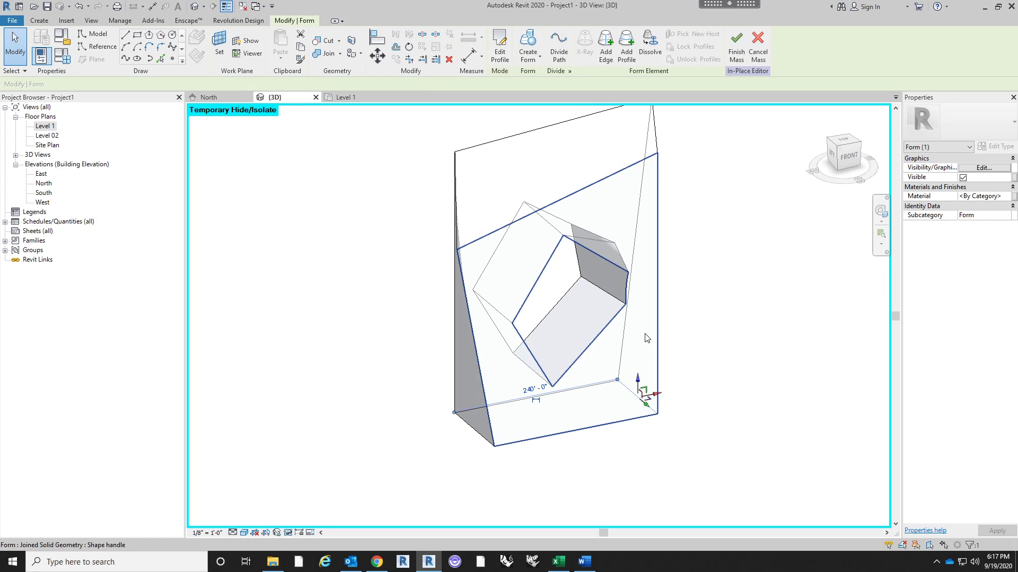
{"action": "left_click", "coordinate": [553, 389]}
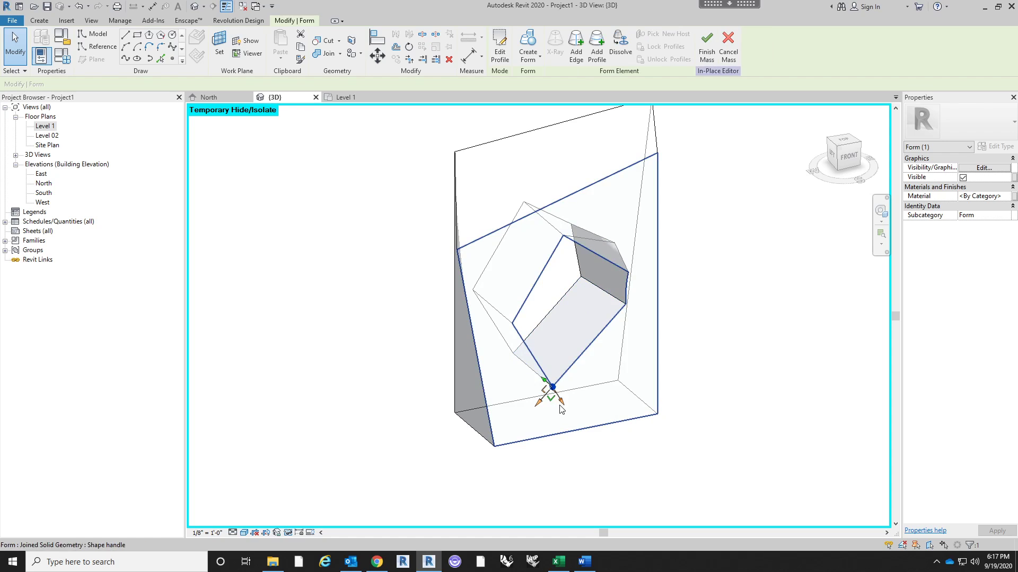
{"action": "left_click_drag", "start_coordinate": [572, 407], "coordinate": [573, 408]}
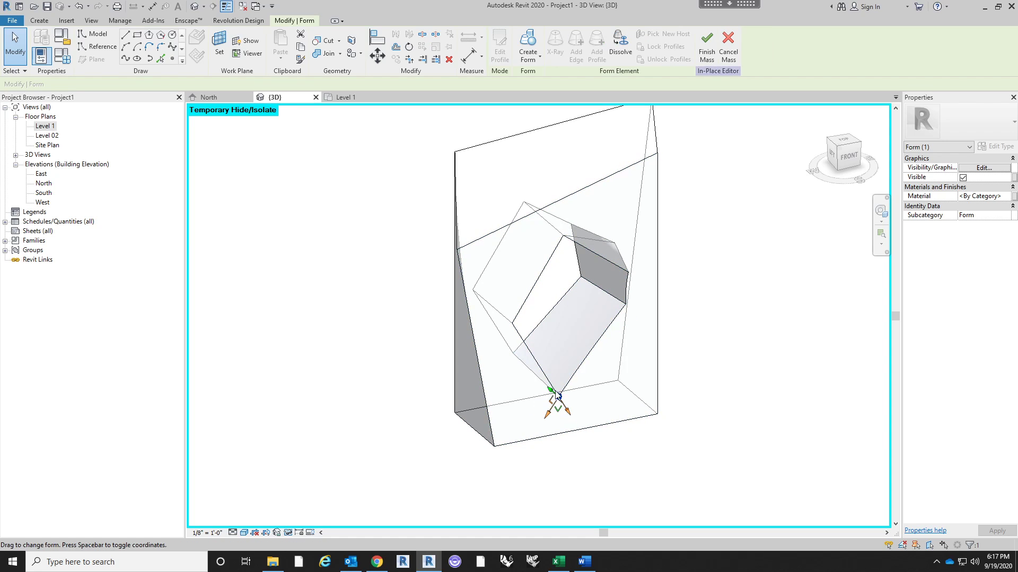
{"action": "left_click", "coordinate": [579, 418]}
{"action": "middle_click_drag", "start_coordinate": [706, 470], "coordinate": [705, 460], "text": "shift"}
{"action": "left_click", "coordinate": [738, 403]}
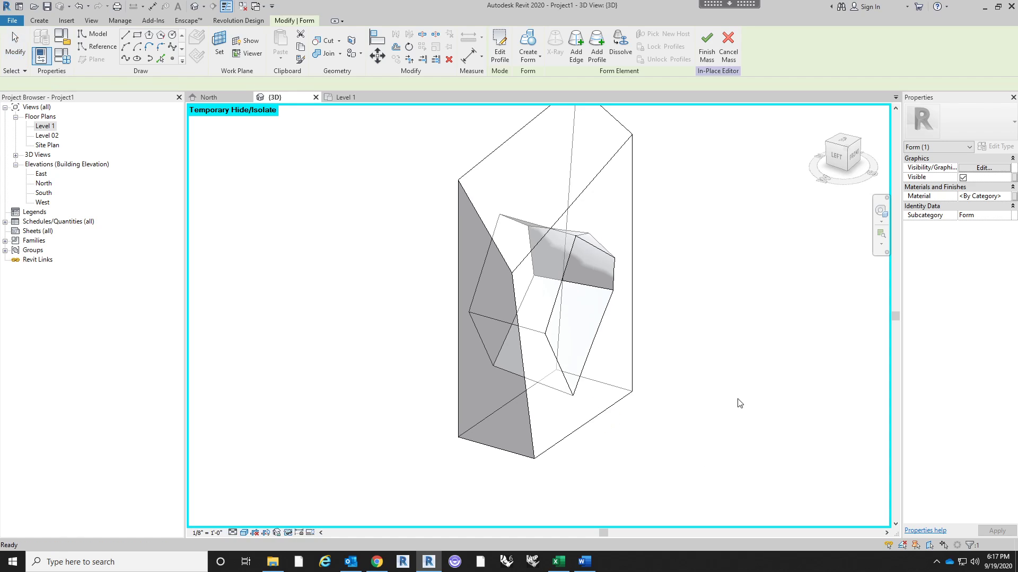
Move the opening's rear left vertex to reshape the opening's back end, and clear the selection.
{"action": "middle_click_drag", "start_coordinate": [738, 401], "coordinate": [565, 350], "text": "shift"}
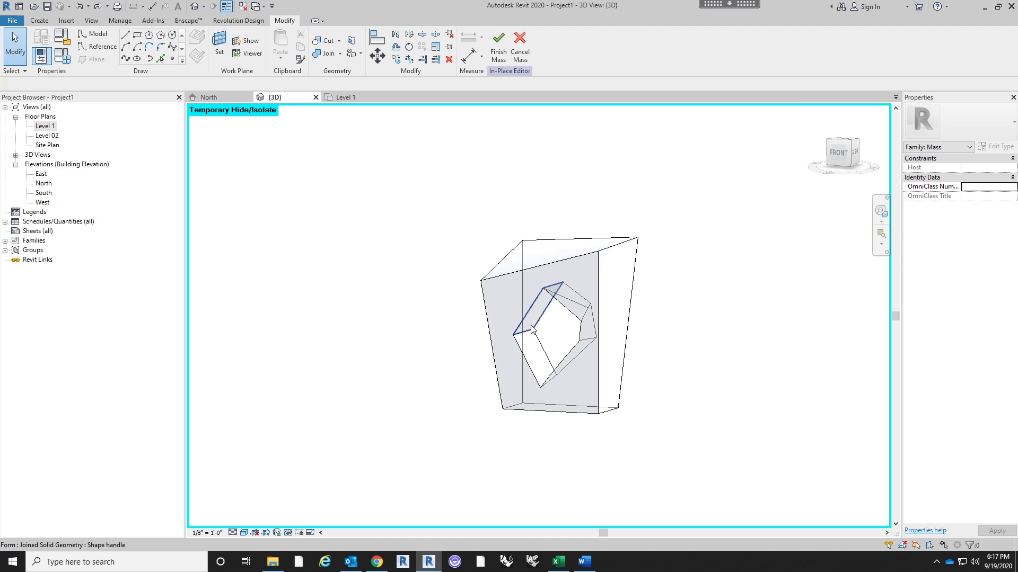
{"action": "left_click", "coordinate": [549, 339]}
{"action": "scroll", "coordinate": [552, 337], "scroll_direction": "up", "scroll_amount": 5}
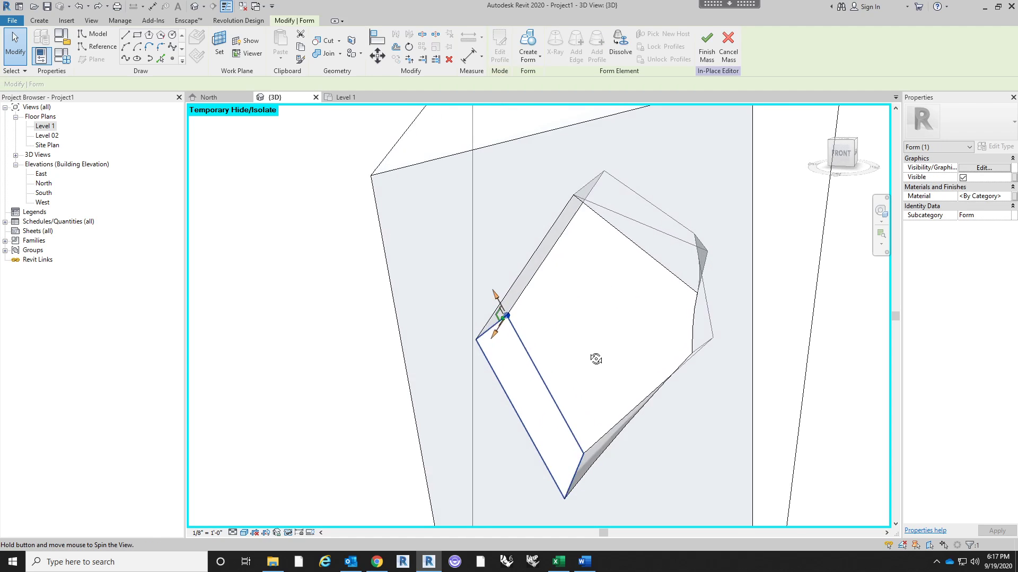
{"action": "left_click_drag", "start_coordinate": [463, 302], "coordinate": [503, 341]}
{"action": "middle_click_drag", "start_coordinate": [590, 329], "coordinate": [557, 407], "text": "shift"}
{"action": "left_click", "coordinate": [433, 349]}
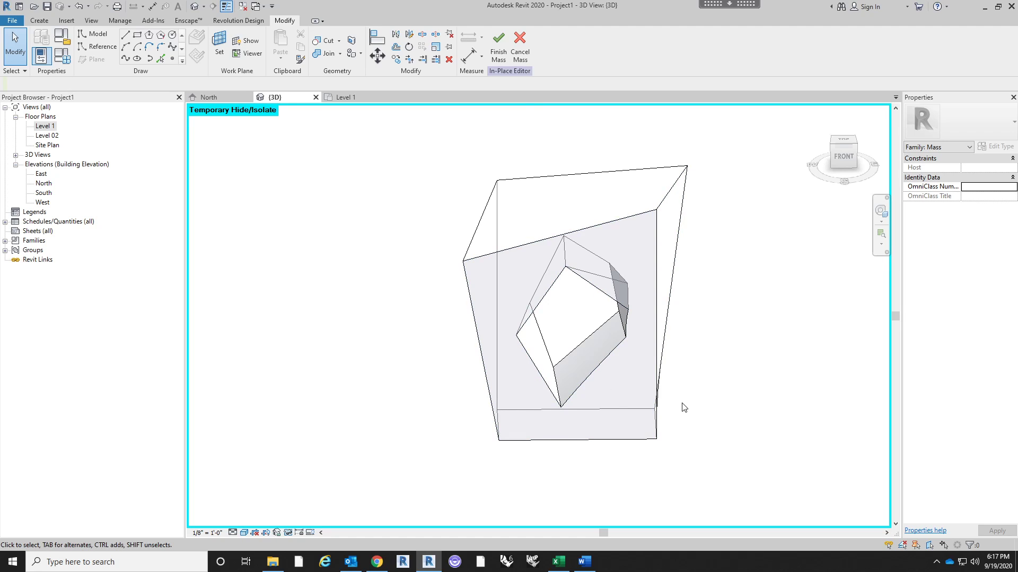
Select the tower's front face and pull it forward until the form is about 214'-10" deep.
{"action": "middle_click_drag", "start_coordinate": [683, 403], "coordinate": [654, 349], "text": "shift"}
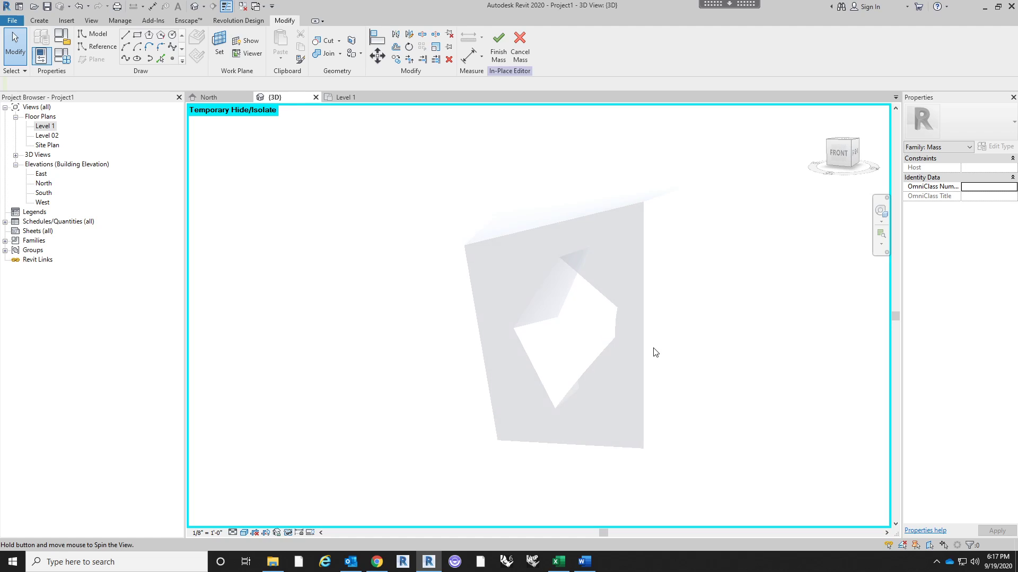
{"action": "middle_click_drag", "start_coordinate": [479, 383], "coordinate": [387, 399], "text": "shift"}
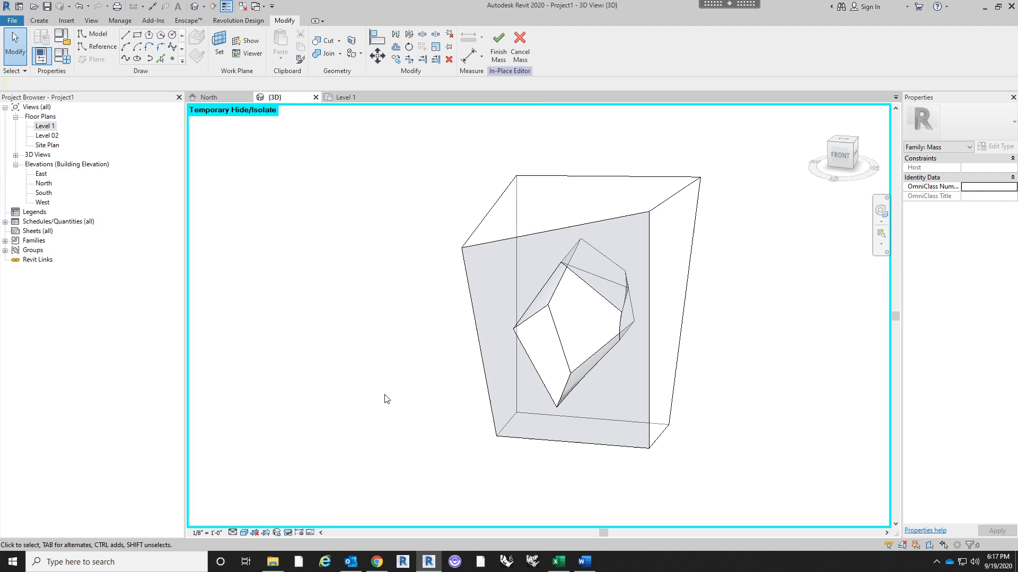
{"action": "middle_click_drag", "start_coordinate": [742, 430], "coordinate": [695, 389], "text": "shift"}
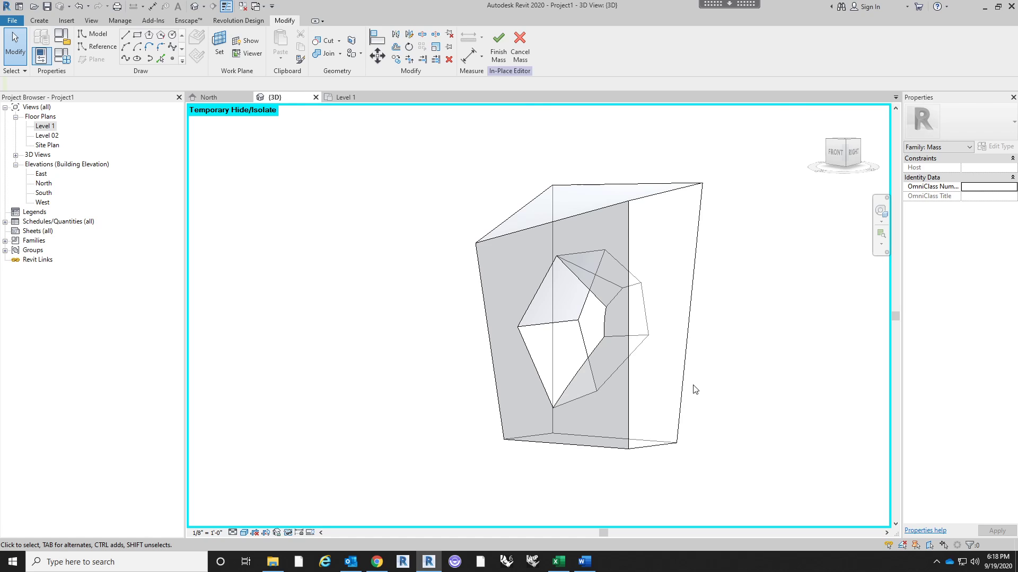
{"action": "middle_click_drag", "start_coordinate": [704, 369], "coordinate": [719, 410], "text": "shift"}
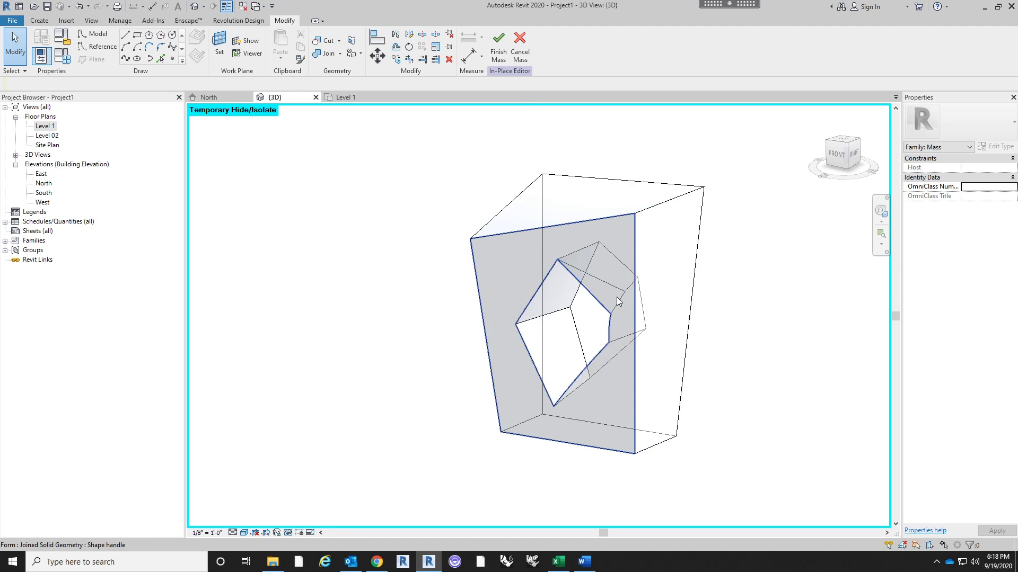
{"action": "left_click", "coordinate": [615, 233]}
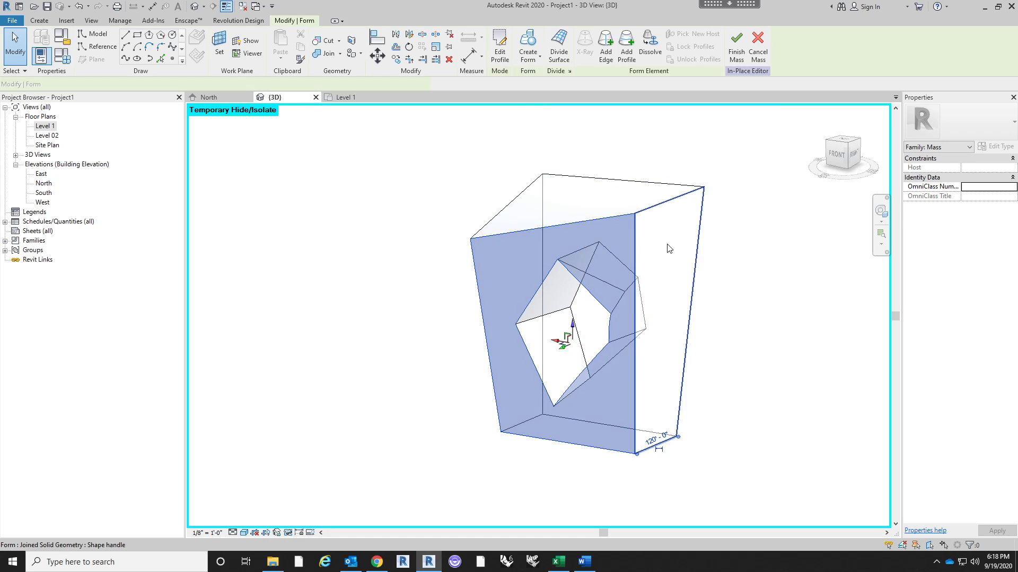
{"action": "mouse_move", "coordinate": [689, 371]}
{"action": "middle_mouse_down", "text": "shift"}
{"action": "mouse_move", "coordinate": [705, 391]}
{"action": "mouse_move", "coordinate": [698, 386]}
{"action": "middle_mouse_up", "text": "shift"}
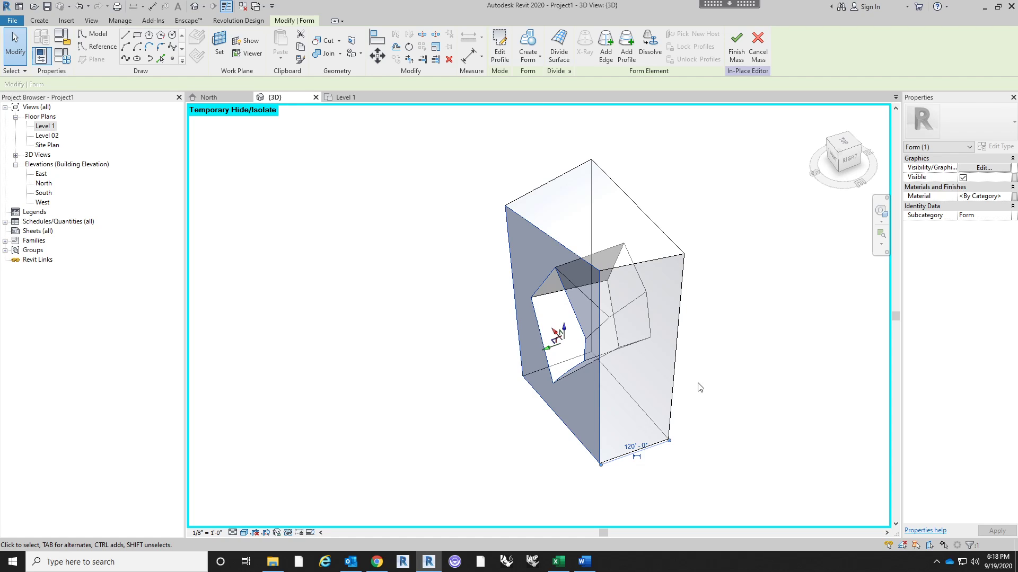
{"action": "middle_click_drag", "start_coordinate": [706, 377], "coordinate": [735, 349], "text": "shift"}
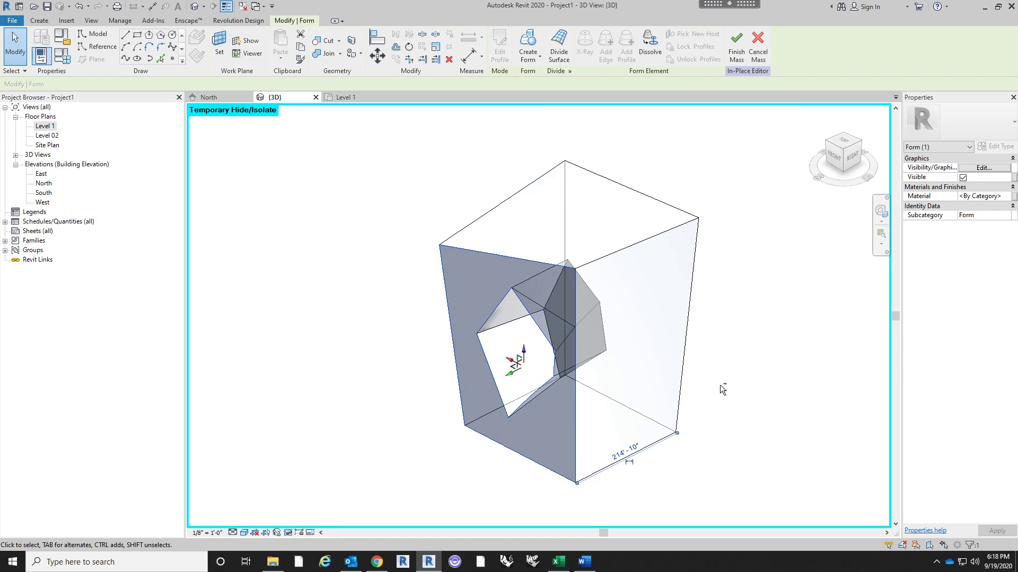
Examine how the reshaped void cuts through the deepened tower from several angles, and clear the selection.
{"action": "mouse_move", "coordinate": [720, 384]}
{"action": "middle_mouse_down", "text": "shift"}
{"action": "mouse_move", "coordinate": [666, 365]}
{"action": "mouse_move", "coordinate": [683, 349]}
{"action": "mouse_move", "coordinate": [652, 323]}
{"action": "mouse_move", "coordinate": [752, 388]}
{"action": "mouse_move", "coordinate": [731, 394]}
{"action": "middle_mouse_up", "text": "shift"}
{"action": "scroll", "coordinate": [584, 354], "scroll_direction": "up", "scroll_amount": 2}
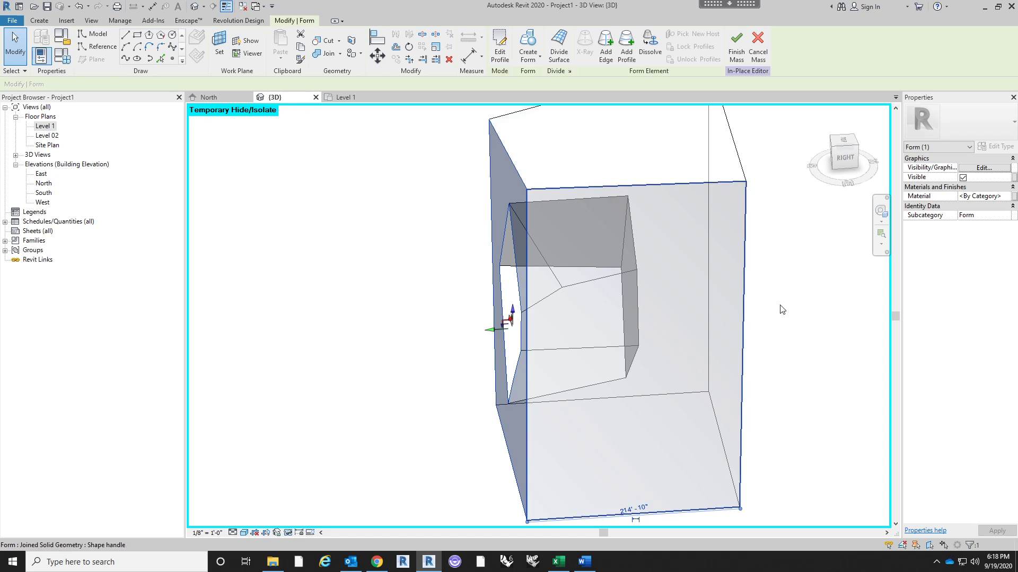
{"action": "middle_click_drag", "start_coordinate": [780, 306], "coordinate": [747, 313], "text": "shift"}
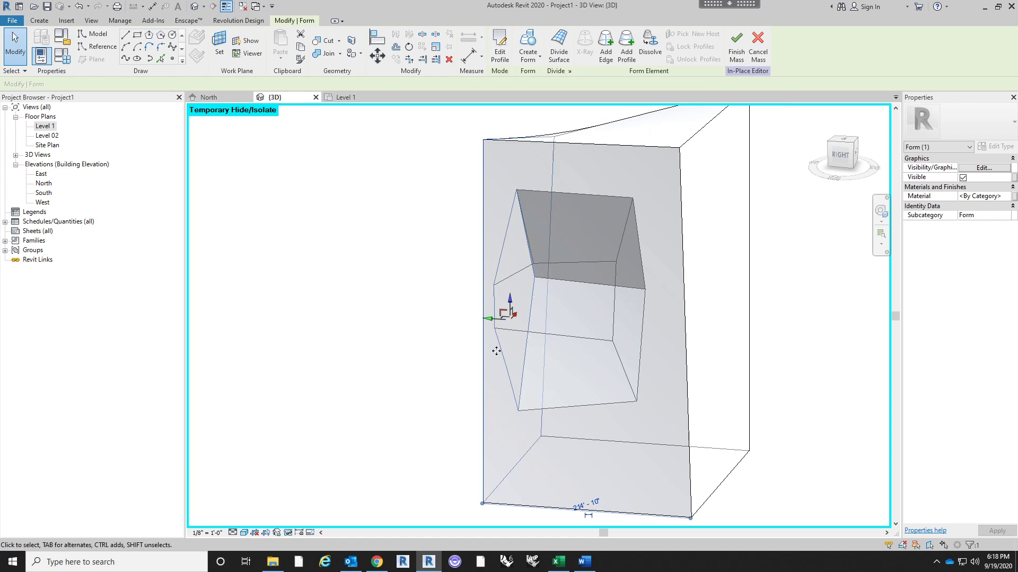
{"action": "middle_click_drag", "start_coordinate": [495, 345], "coordinate": [567, 404], "text": "shift"}
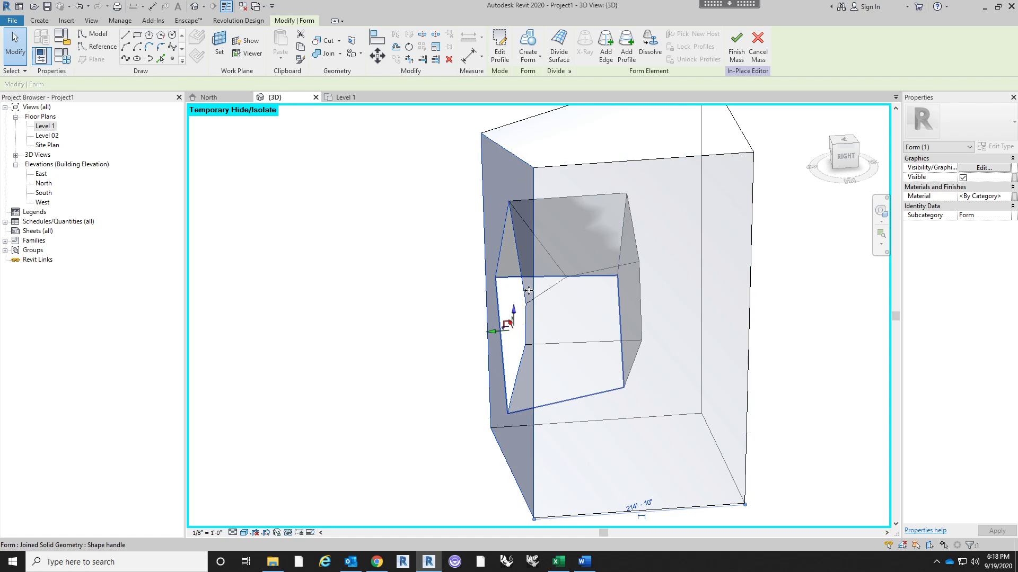
{"action": "middle_click_drag", "start_coordinate": [626, 427], "coordinate": [659, 316], "text": "shift"}
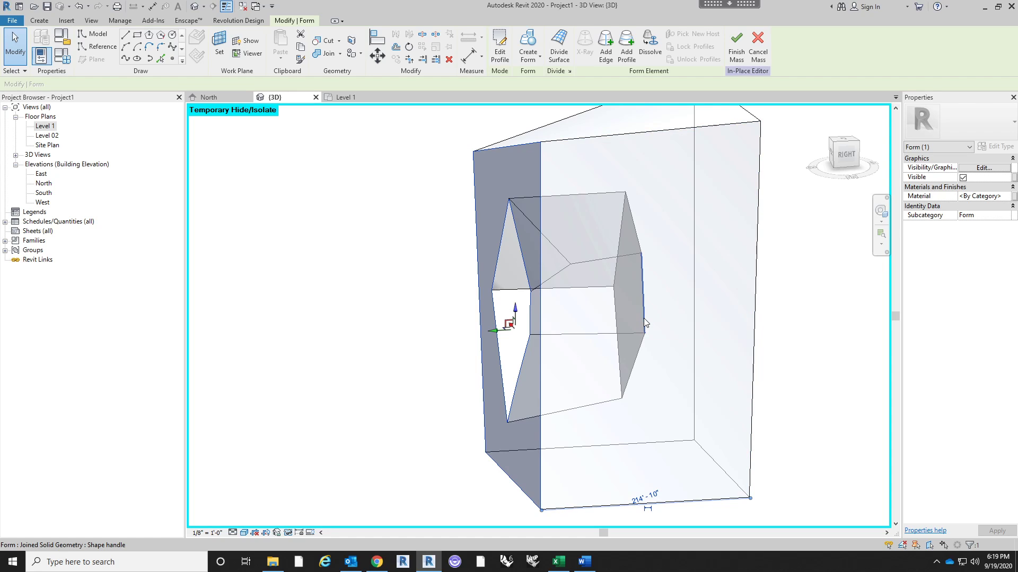
{"action": "middle_click_drag", "start_coordinate": [698, 306], "coordinate": [470, 409], "text": "shift"}
{"action": "left_click", "coordinate": [470, 409]}
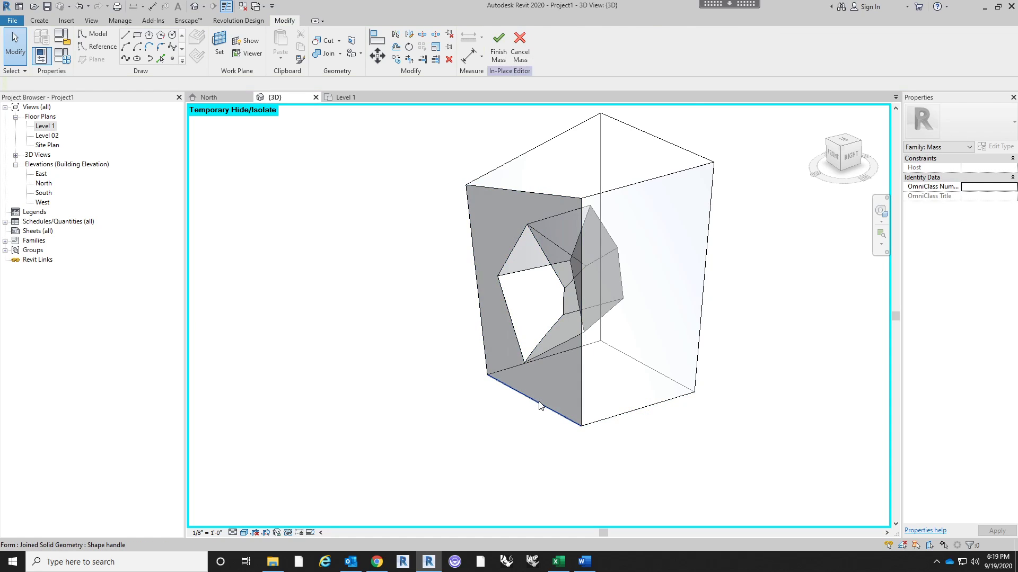
Try to pull the tower's bottom front edge outward and unjoin the conflicting elements, and undo the change.
{"action": "left_click", "coordinate": [539, 406]}
{"action": "left_click_drag", "start_coordinate": [540, 405], "coordinate": [479, 416]}
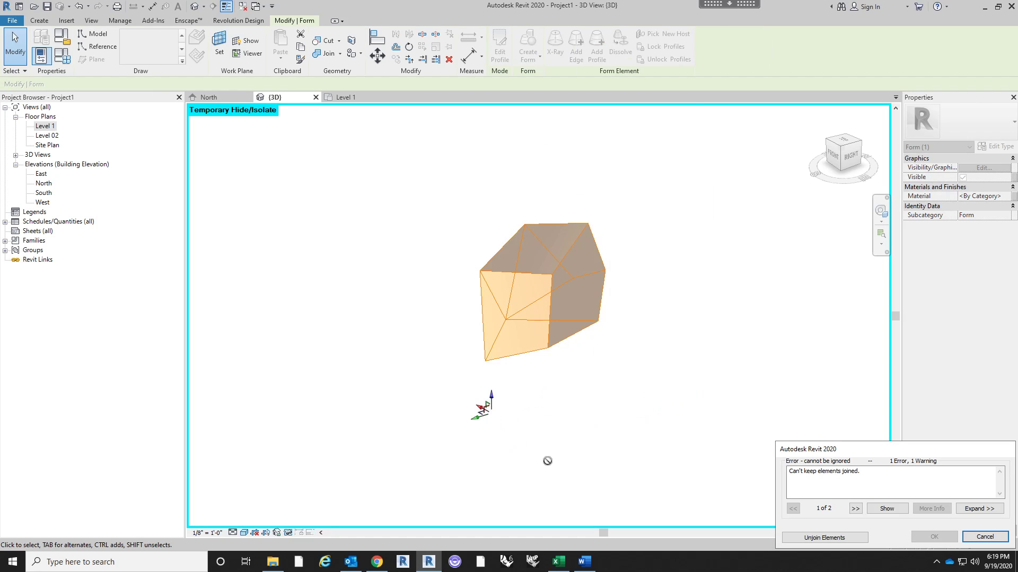
{"action": "left_click", "coordinate": [824, 537]}
{"action": "middle_click_drag", "start_coordinate": [689, 477], "coordinate": [491, 323], "text": "shift"}
{"action": "left_click", "coordinate": [446, 269]}
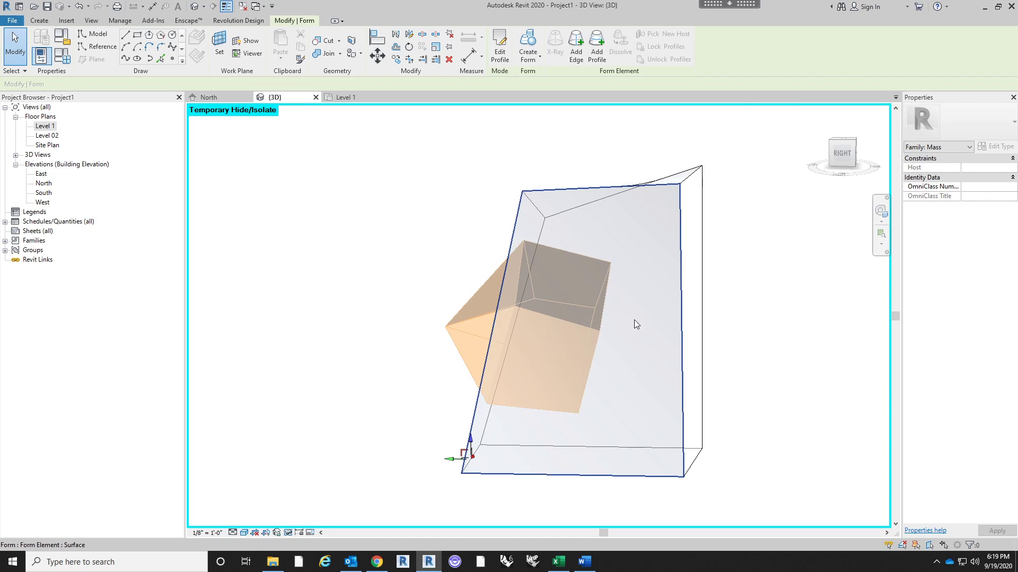
{"action": "middle_click_drag", "start_coordinate": [477, 421], "coordinate": [482, 423], "text": "shift"}
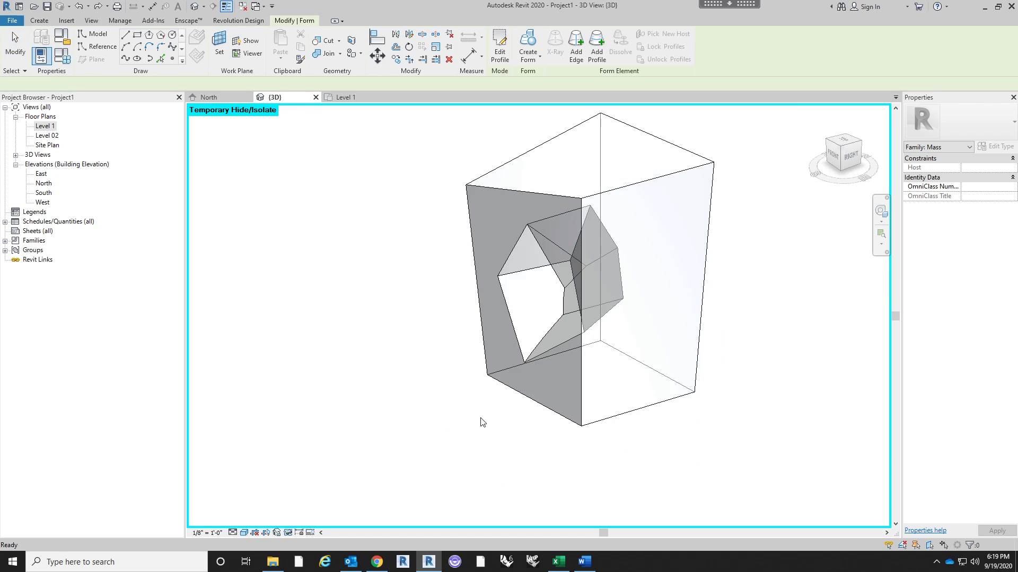
Select the void form that cuts the opening through the tower and delete it, leaving the solid mass.
{"action": "left_click", "coordinate": [482, 422]}
{"action": "middle_click_drag", "start_coordinate": [710, 408], "coordinate": [641, 428], "text": "shift"}
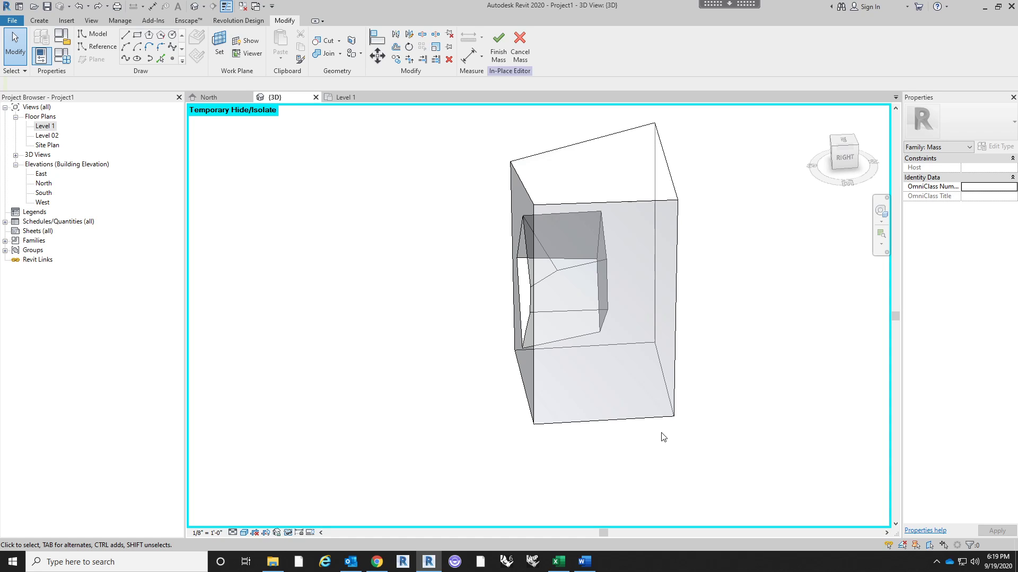
{"action": "middle_click_drag", "start_coordinate": [593, 387], "coordinate": [657, 380], "text": "shift"}
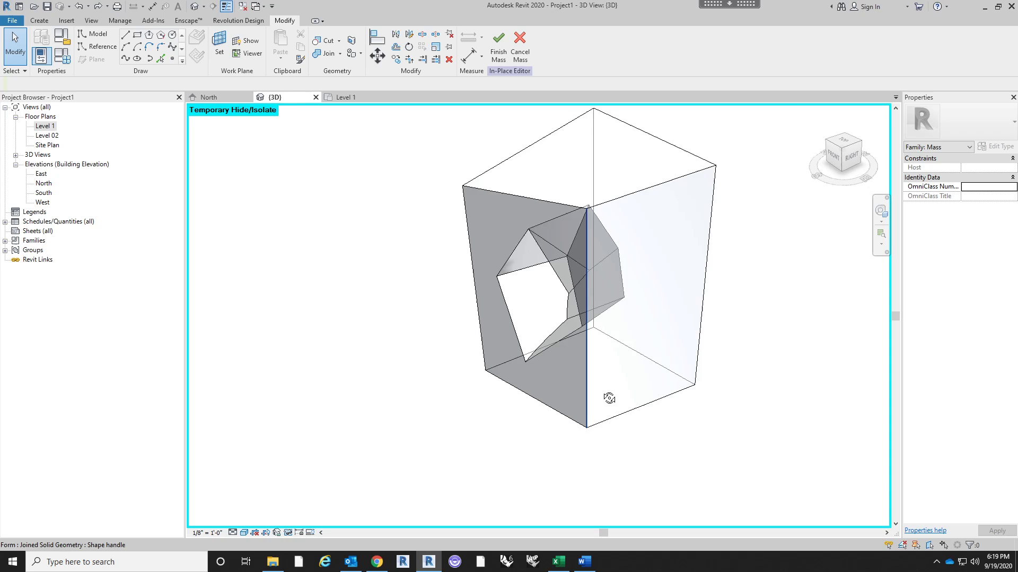
{"action": "middle_click_drag", "start_coordinate": [609, 398], "coordinate": [541, 334], "text": "shift"}
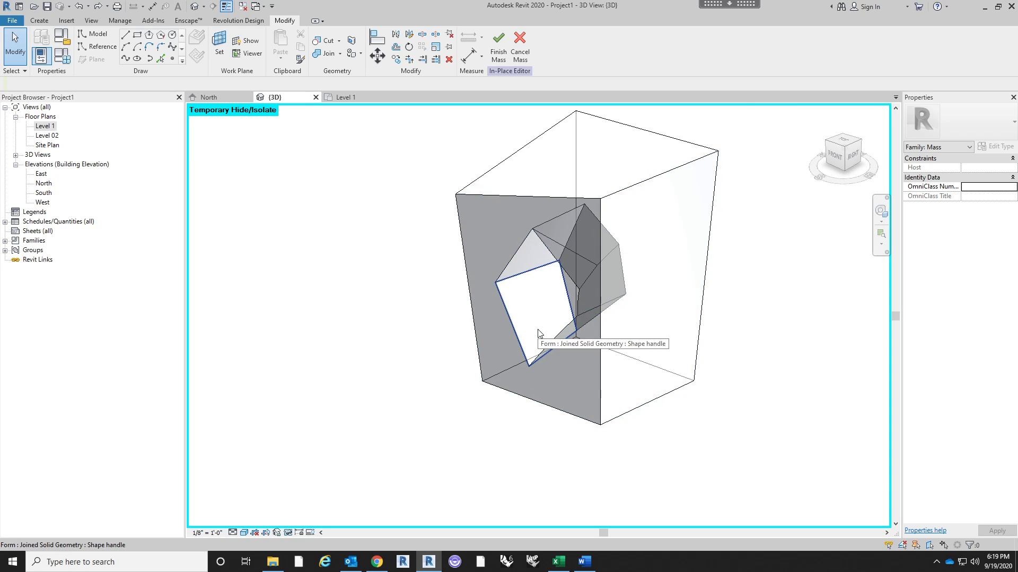
{"action": "middle_click_drag", "start_coordinate": [705, 391], "coordinate": [647, 409], "text": "shift"}
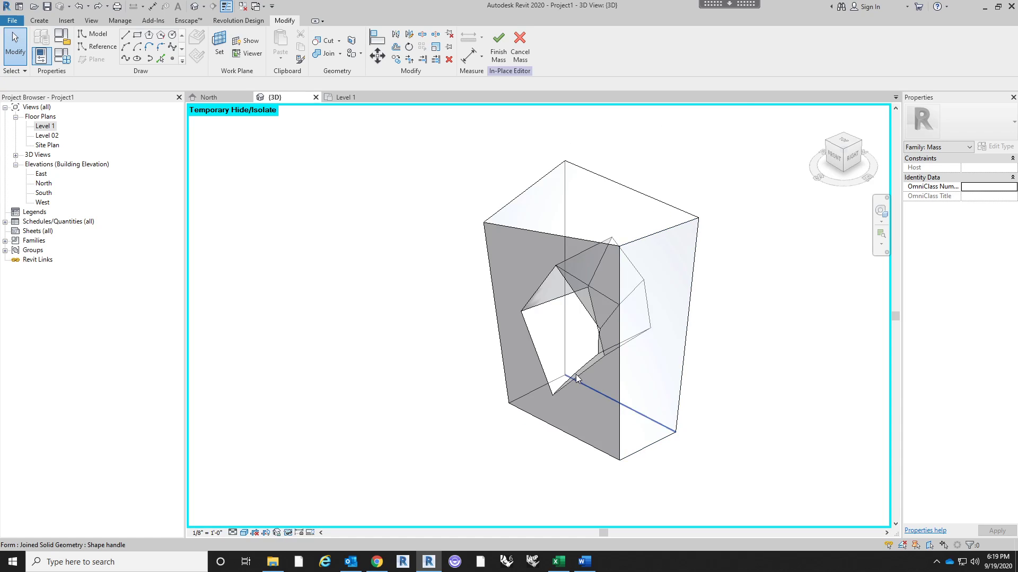
{"action": "key", "text": "Tab"}
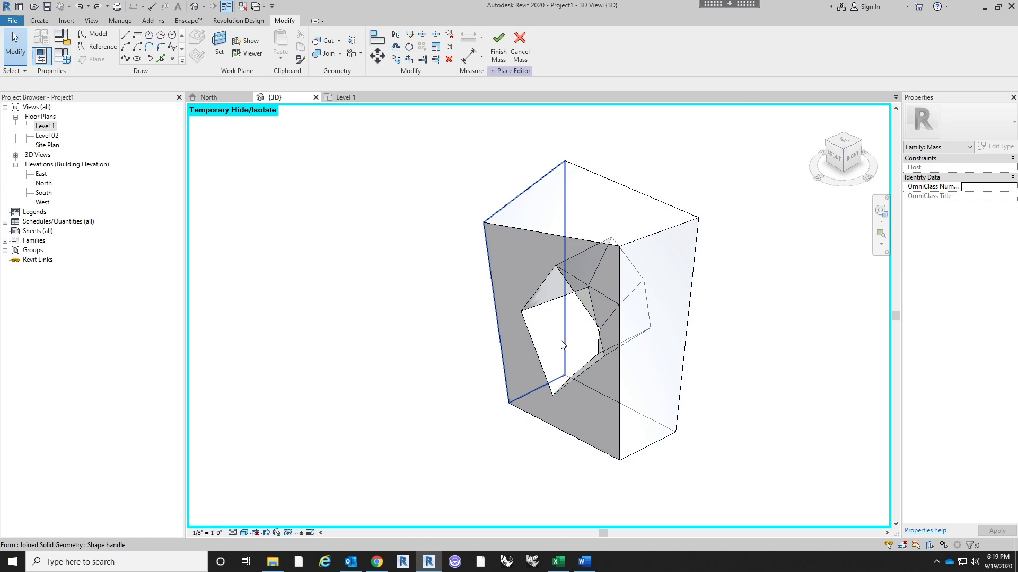
{"action": "key", "text": "Tab"}
{"action": "left_click", "coordinate": [561, 340]}
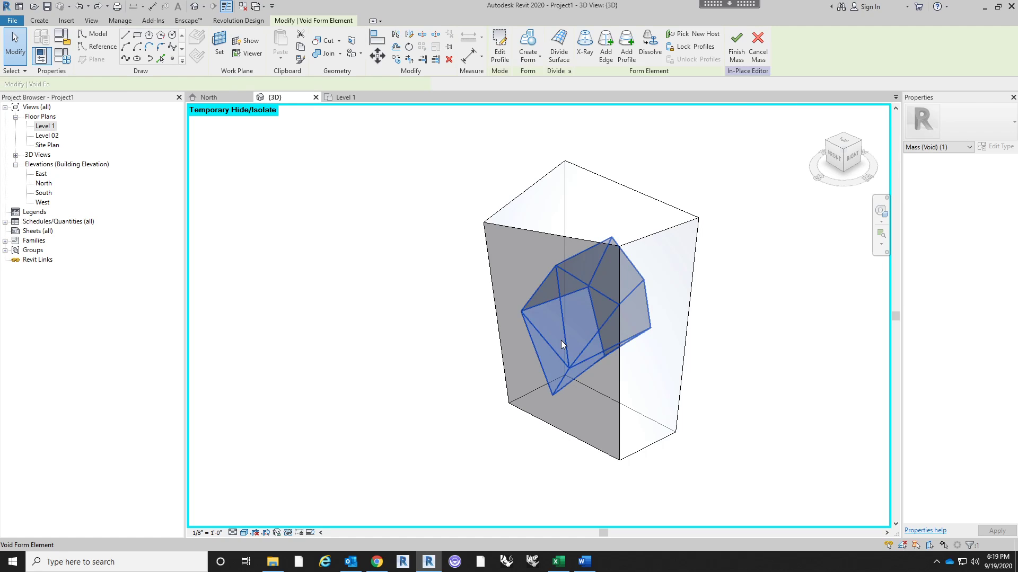
{"action": "key", "text": "Delete"}
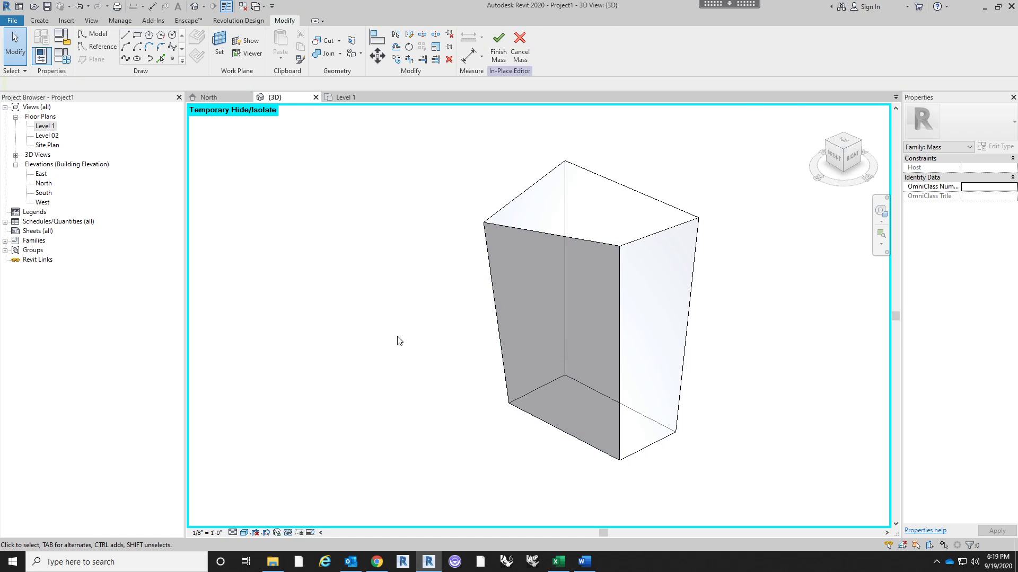
{"action": "middle_click_drag", "start_coordinate": [415, 340], "coordinate": [426, 333]}
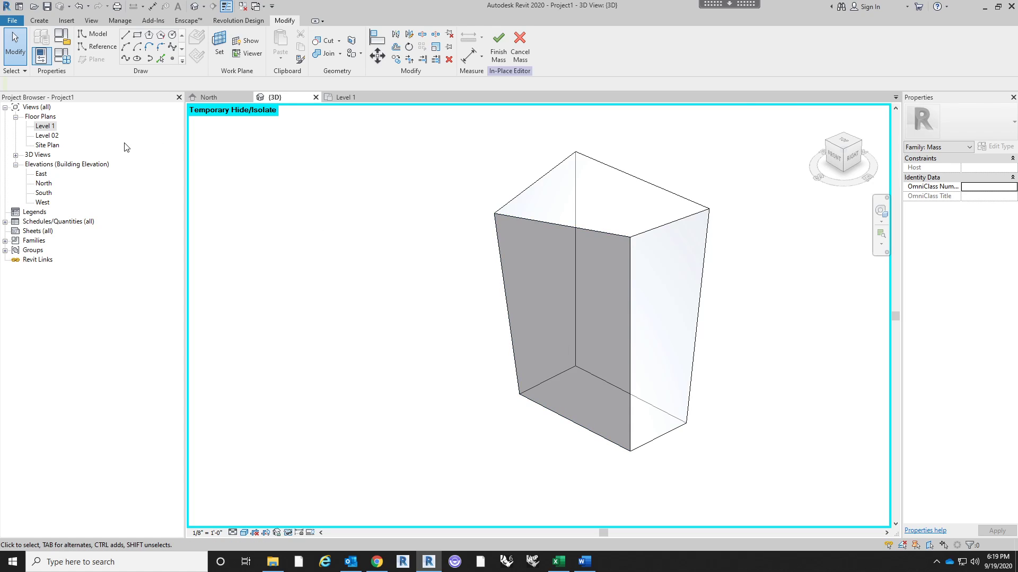
In the Level 1 floor plan, draw a horizontal reference plane from the midpoint of the mass's left edge to just past its right edge.
{"action": "double_click", "coordinate": [45, 127]}
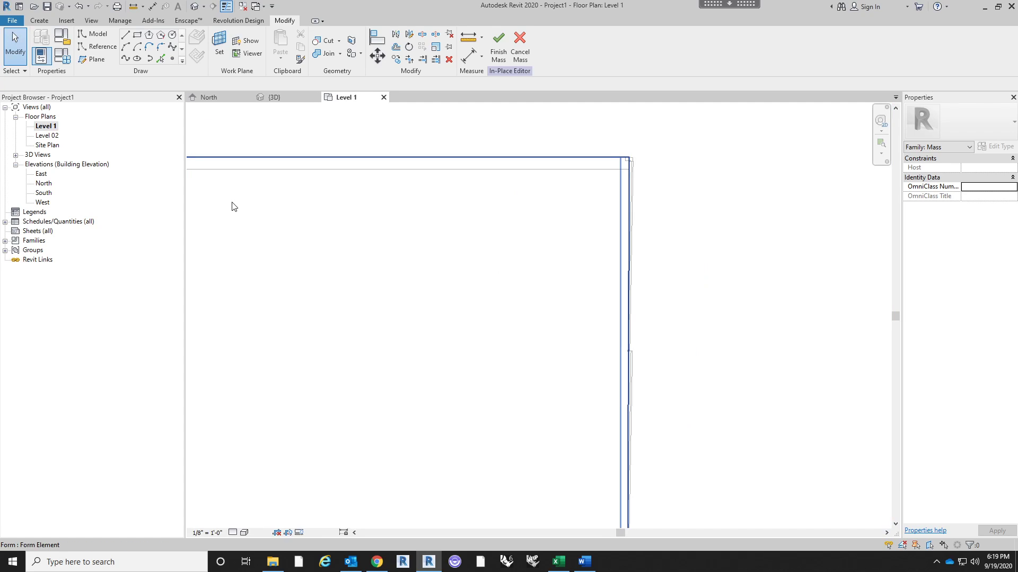
{"action": "scroll", "coordinate": [721, 371], "scroll_direction": "down", "scroll_amount": 3}
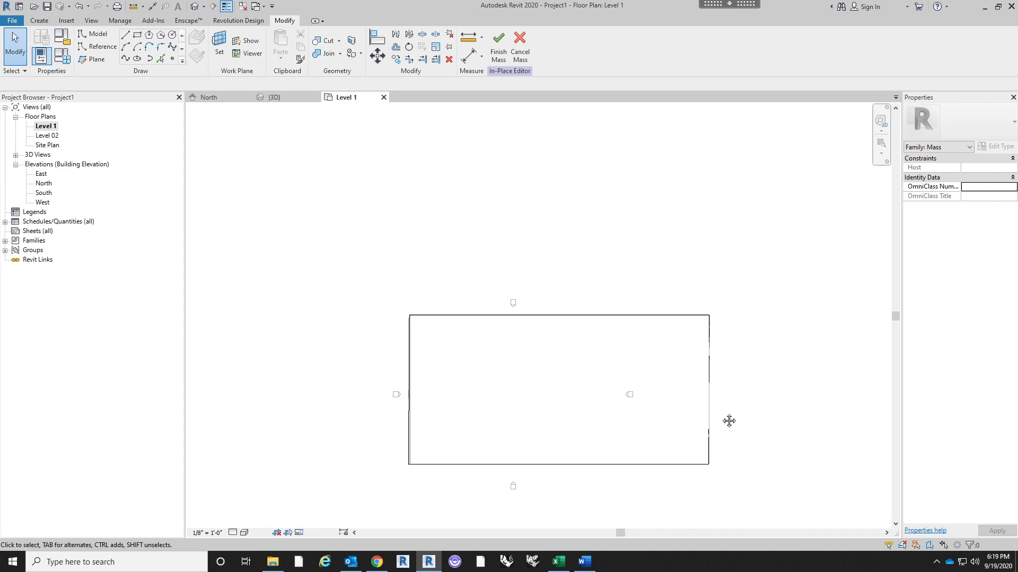
{"action": "scroll", "coordinate": [636, 342], "scroll_direction": "up", "scroll_amount": 2}
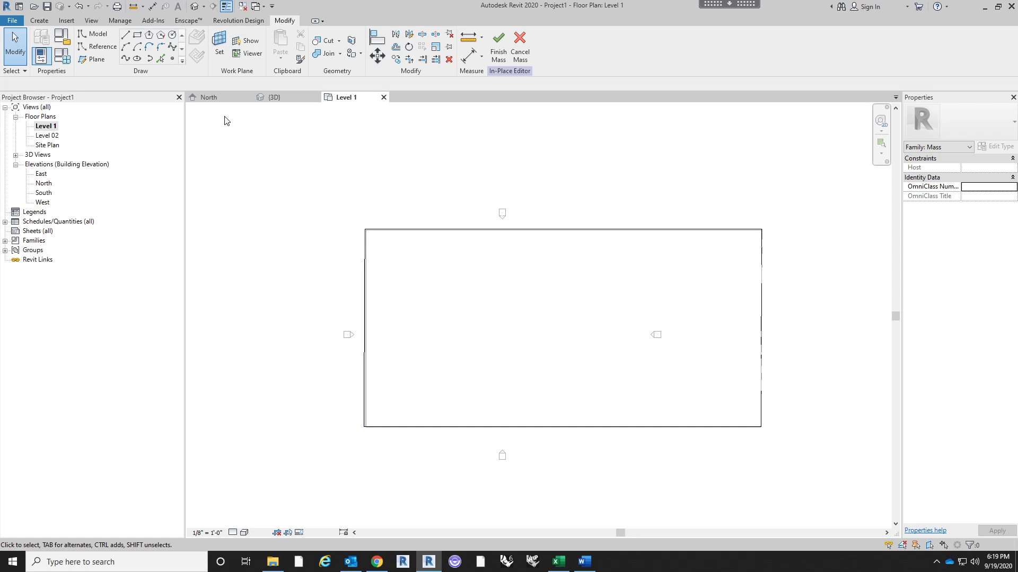
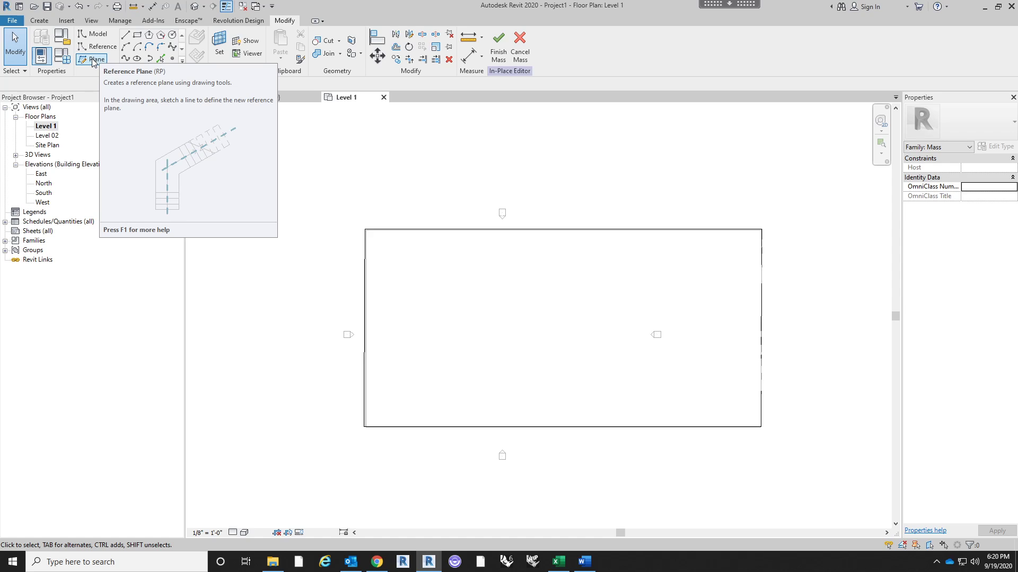
{"action": "left_click", "coordinate": [93, 60]}
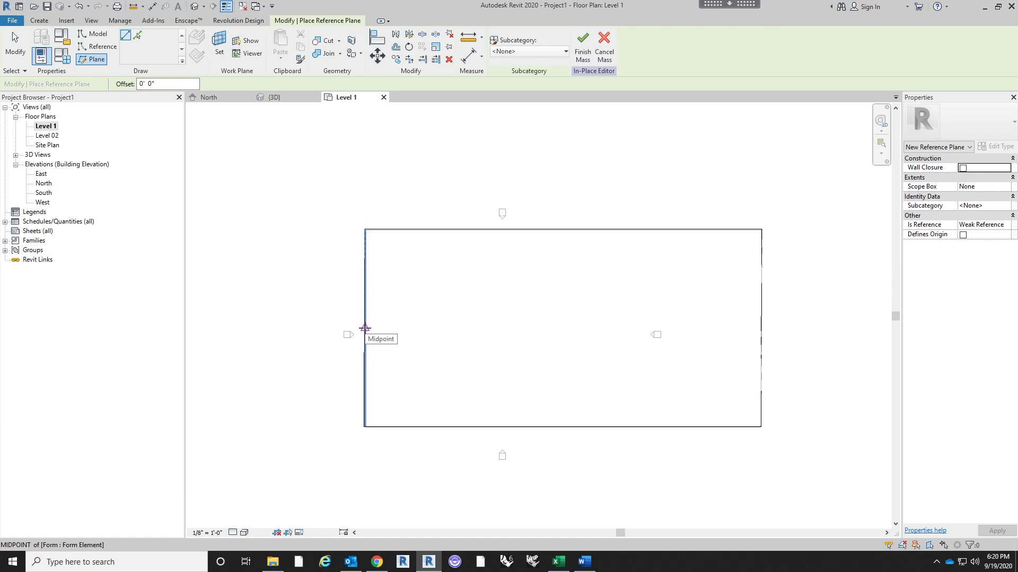
{"action": "left_click", "coordinate": [365, 328]}
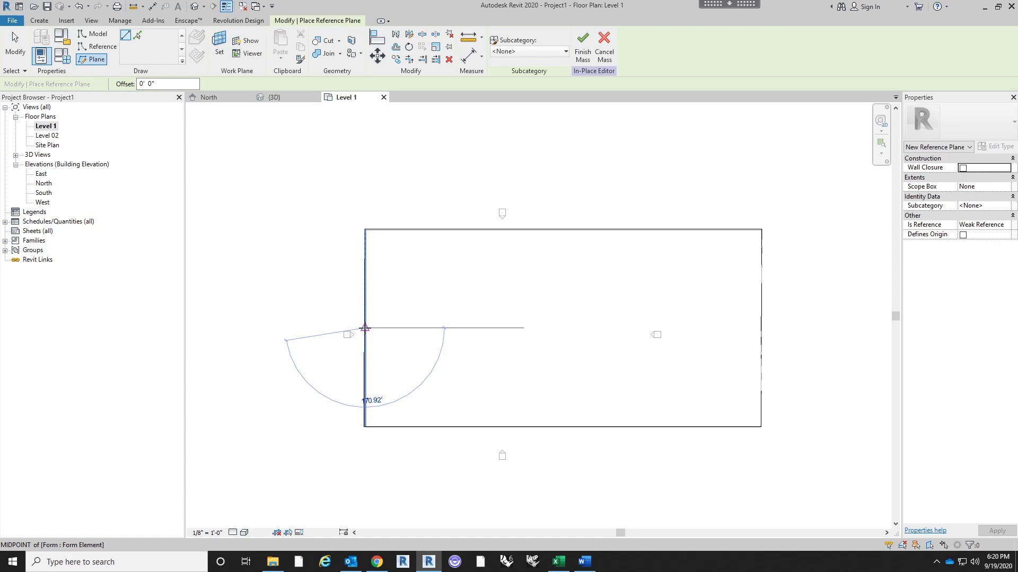
{"action": "left_click", "coordinate": [800, 328]}
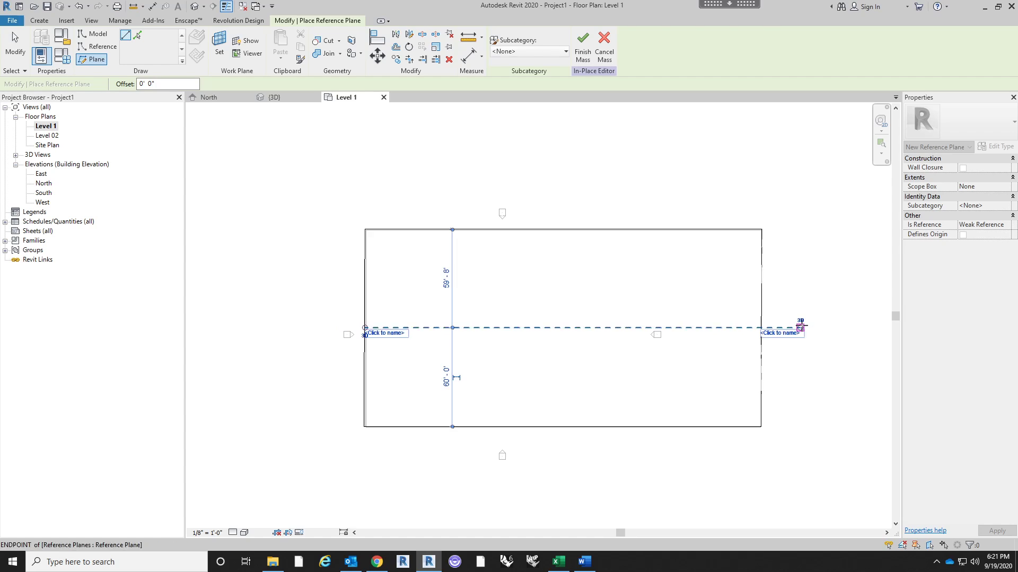
{"action": "key", "text": "Escape"}
{"action": "key", "text": "Escape"}
Extend the reference plane's left end beyond the mass's left edge, and clear the selection.
{"action": "left_click", "coordinate": [788, 329]}
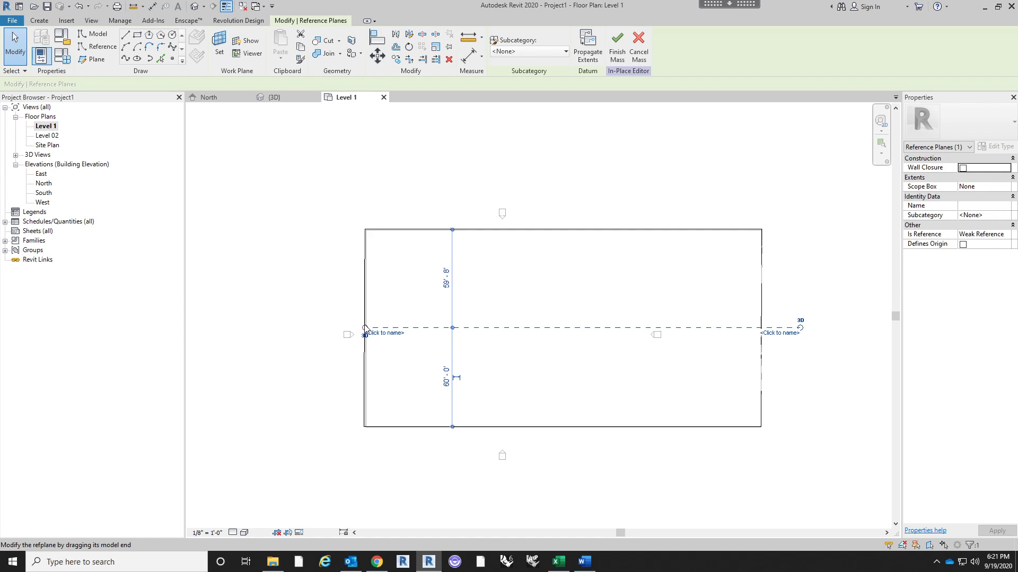
{"action": "left_click_drag", "start_coordinate": [365, 328], "coordinate": [321, 327]}
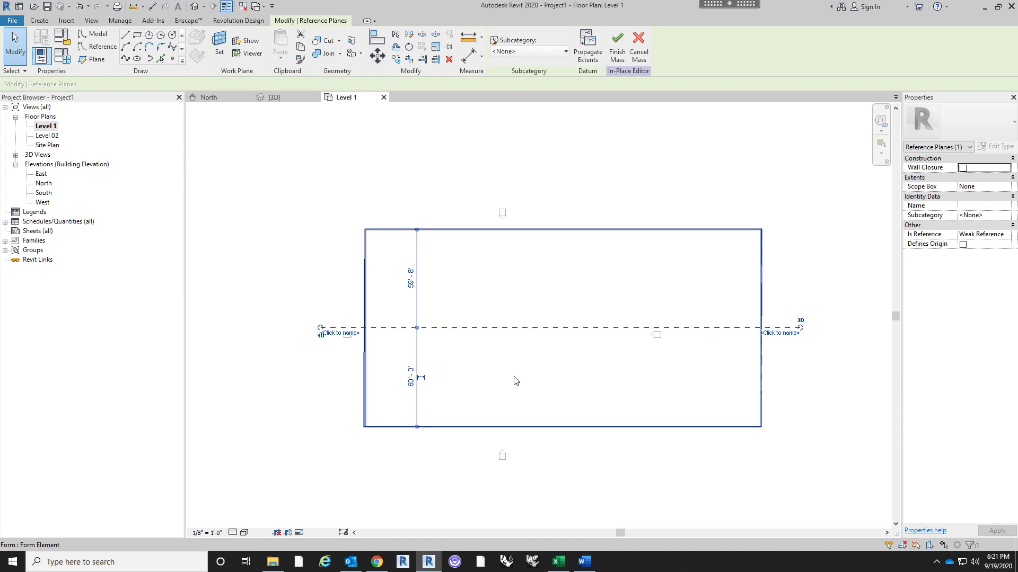
{"action": "middle_click_drag", "start_coordinate": [516, 381], "coordinate": [470, 380]}
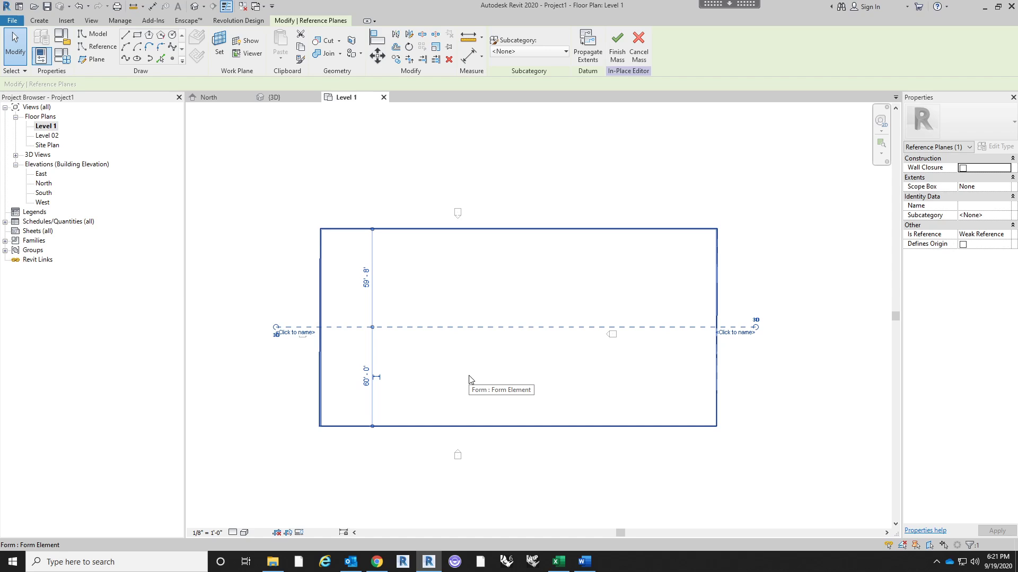
{"action": "key", "text": "Escape"}
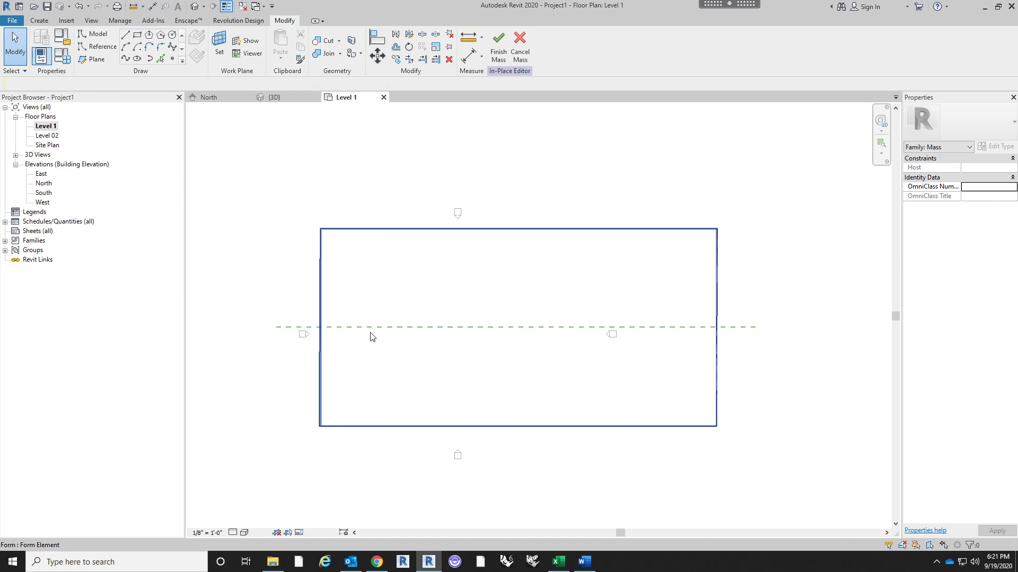
{"action": "left_click", "coordinate": [348, 334]}
{"action": "key", "text": "Escape"}
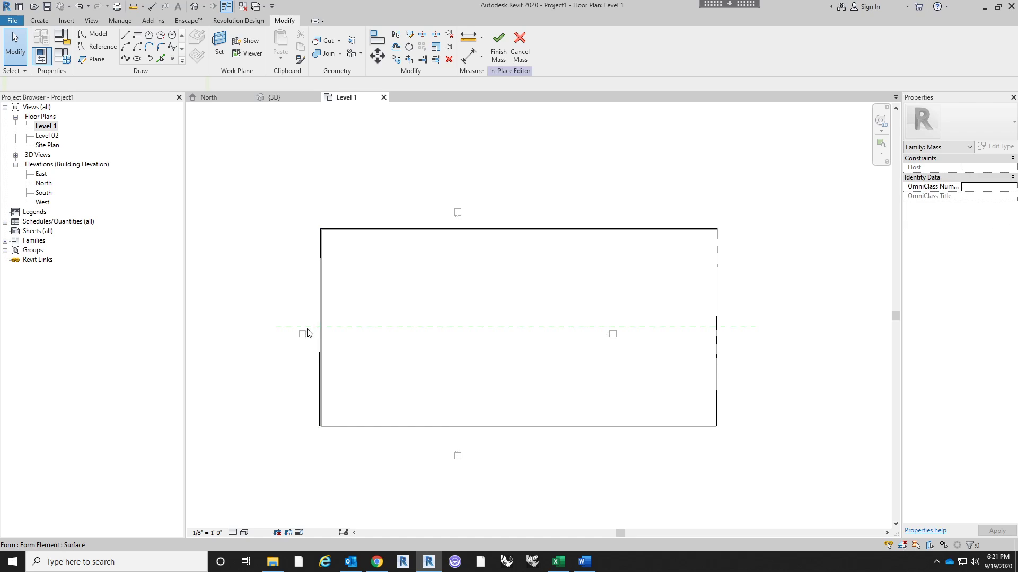
Name the reference plane through the middle of the mass CENTER OF MASS, and deselect it.
{"action": "left_click", "coordinate": [303, 332]}
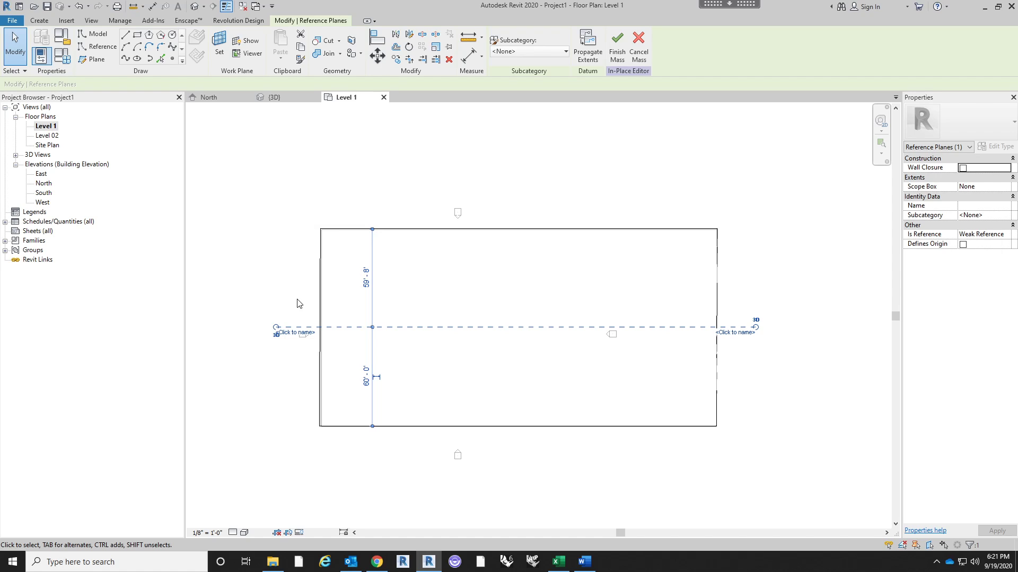
{"action": "left_click", "coordinate": [303, 334]}
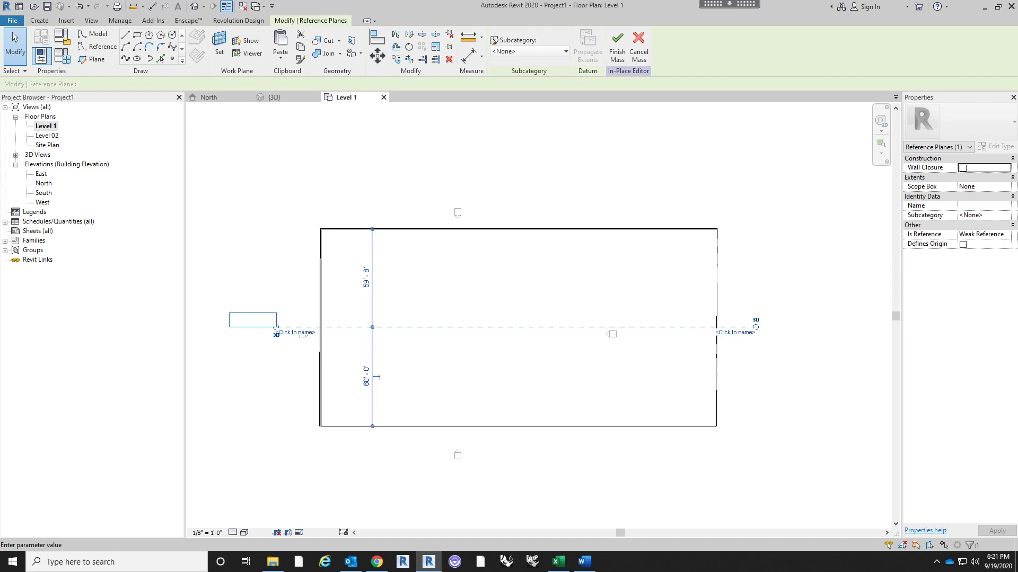
{"action": "type", "text": "CENTER OF MA"}
{"action": "type", "text": "SS"}
{"action": "key", "text": "Return"}
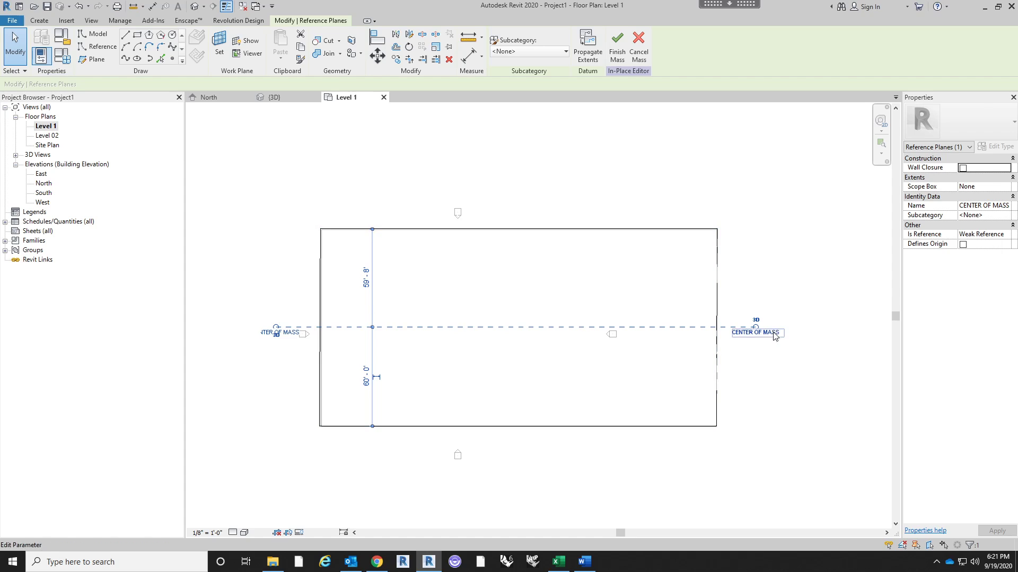
{"action": "scroll", "coordinate": [665, 396], "scroll_direction": "down", "scroll_amount": 2}
{"action": "left_click", "coordinate": [626, 436]}
{"action": "scroll", "coordinate": [581, 359], "scroll_direction": "up", "scroll_amount": 2}
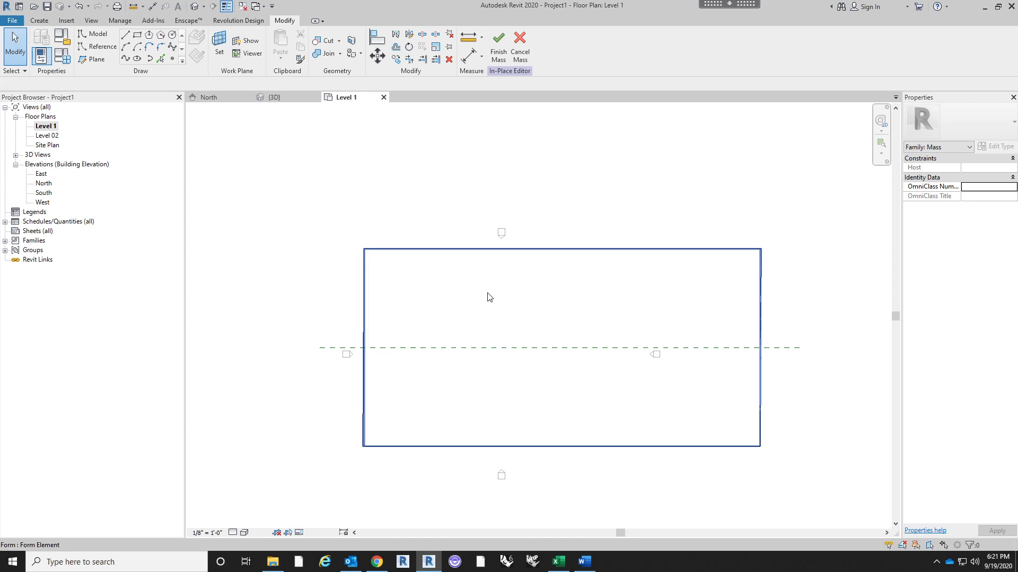
Return to the 3D view and set the work plane to Level : Level 08.
{"action": "left_click", "coordinate": [195, 7]}
{"action": "middle_click_drag", "start_coordinate": [532, 277], "coordinate": [396, 320], "text": "shift"}
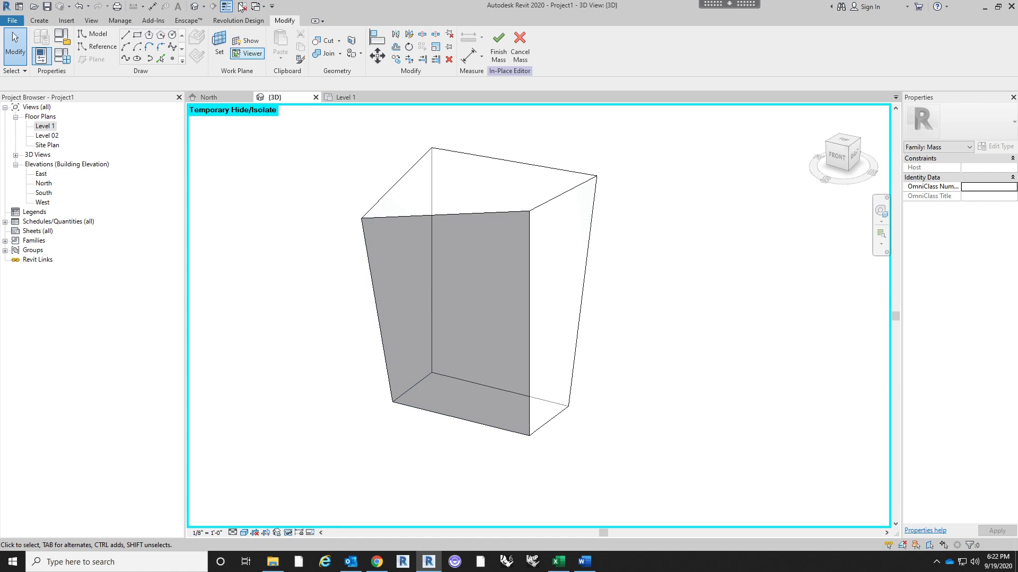
{"action": "left_click", "coordinate": [220, 42]}
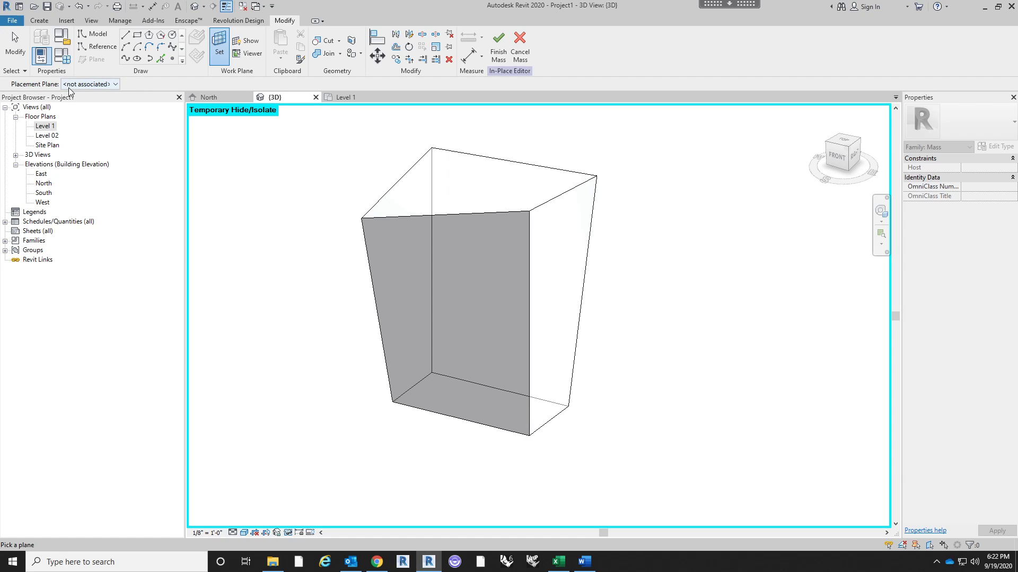
{"action": "left_click", "coordinate": [94, 85]}
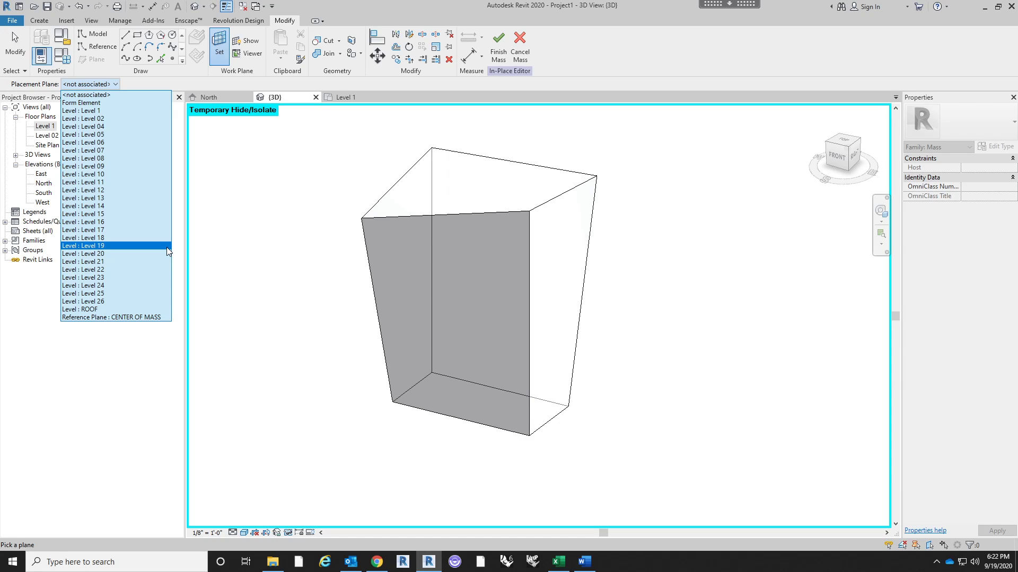
{"action": "left_click", "coordinate": [145, 160]}
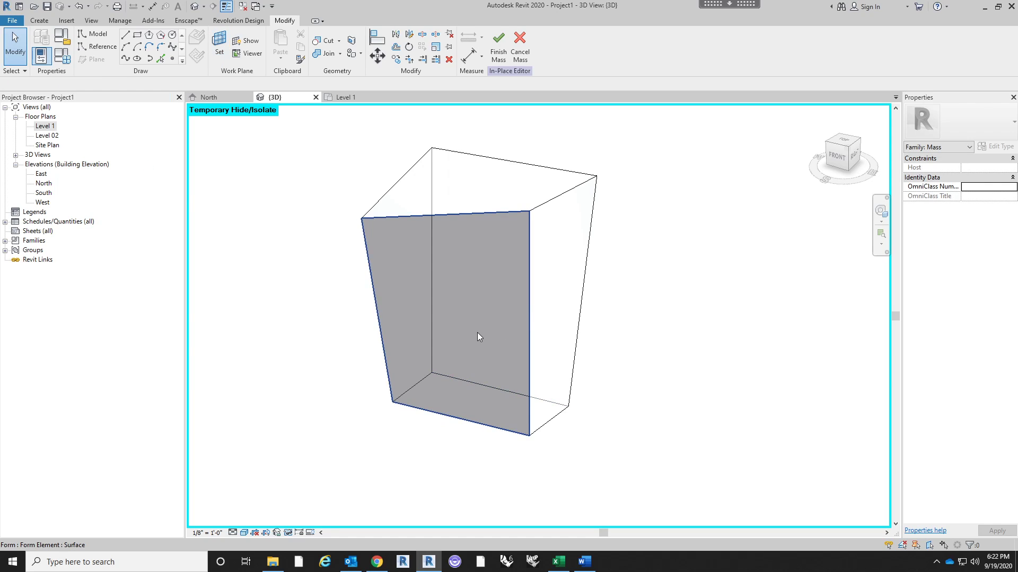
Sketch an irregular five-sided outline of chained model lines beside the tower on the Level 08 work plane.
{"action": "left_click", "coordinate": [126, 35]}
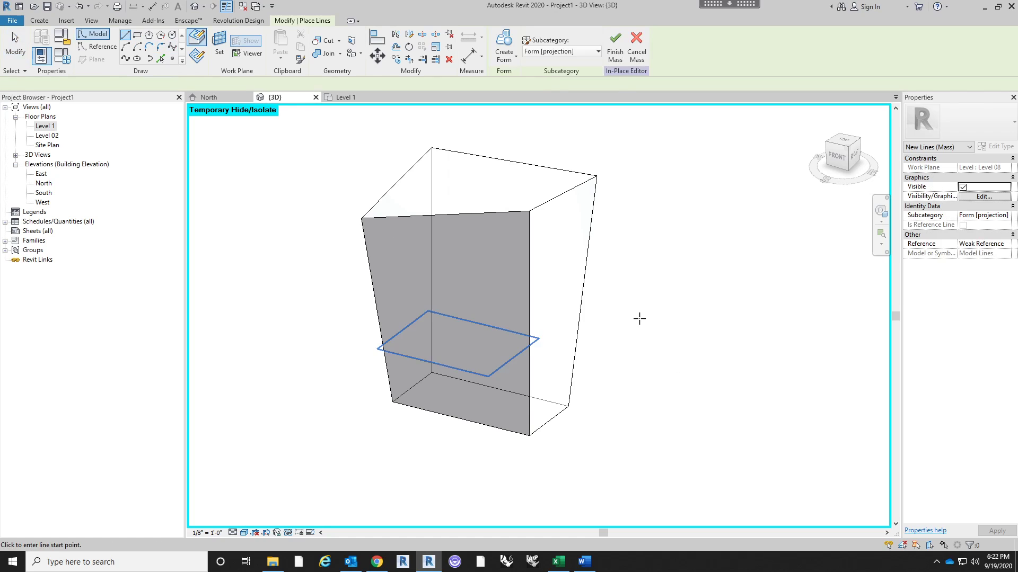
{"action": "left_click", "coordinate": [658, 366]}
{"action": "left_click", "coordinate": [650, 422]}
{"action": "left_click", "coordinate": [736, 430]}
{"action": "left_click", "coordinate": [754, 397]}
{"action": "left_click", "coordinate": [697, 324]}
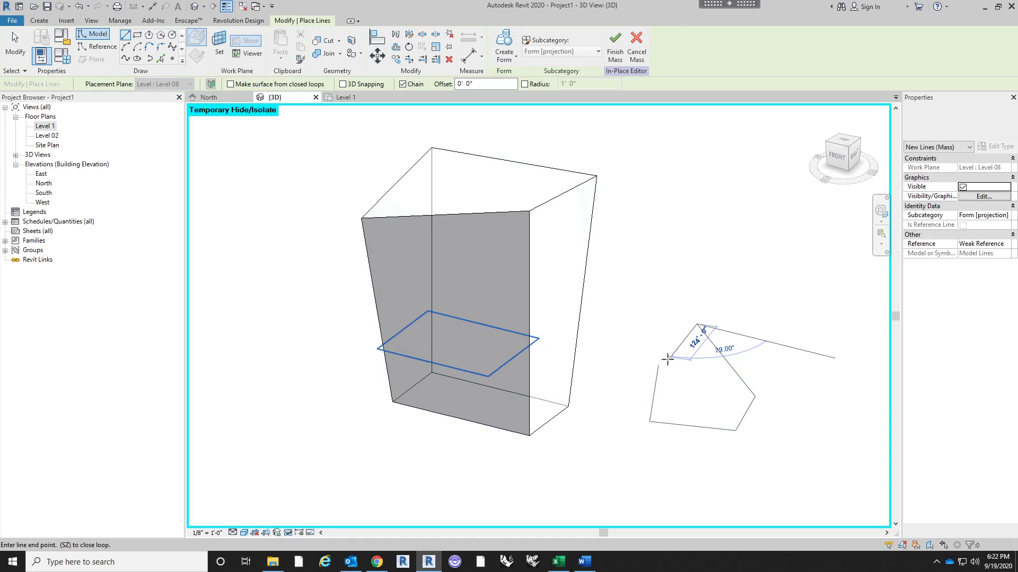
{"action": "left_click", "coordinate": [659, 364]}
{"action": "mouse_move", "coordinate": [698, 402]}
{"action": "middle_mouse_down", "text": "shift"}
{"action": "mouse_move", "coordinate": [727, 332]}
{"action": "mouse_move", "coordinate": [734, 349]}
{"action": "mouse_move", "coordinate": [663, 404]}
{"action": "mouse_move", "coordinate": [711, 398]}
{"action": "middle_mouse_up", "text": "shift"}
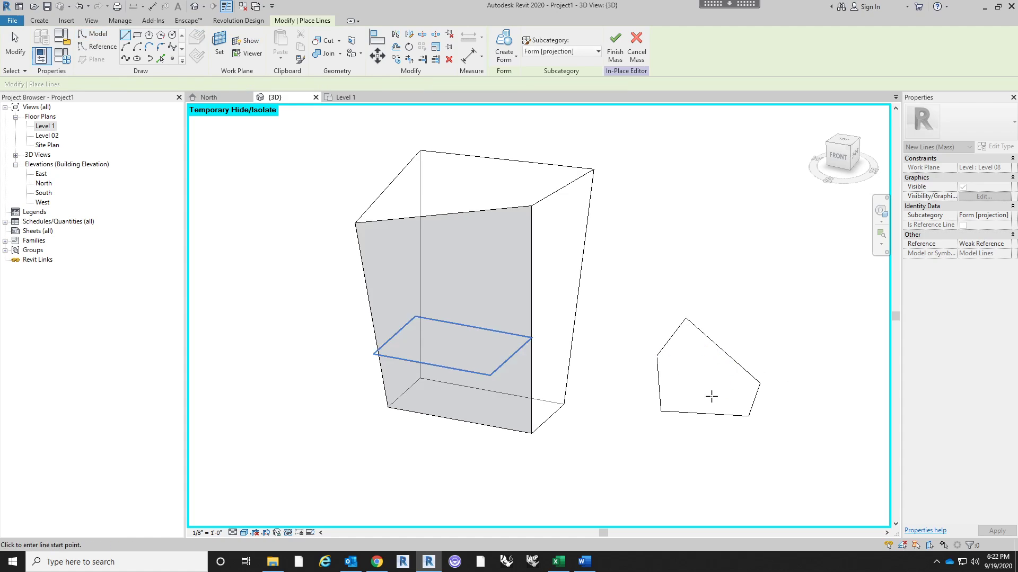
Undo the lines of the five-sided outline and leave the line tool.
{"action": "key", "text": "ctrl+z"}
{"action": "key", "text": "ctrl+z"}
{"action": "key", "text": "ctrl+z"}
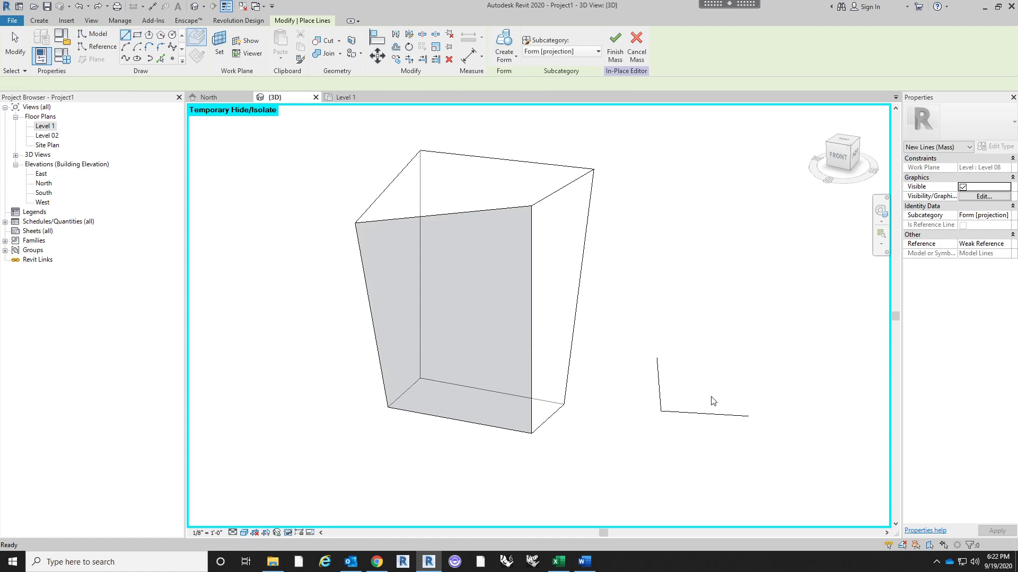
{"action": "key", "text": "ctrl+z"}
{"action": "key", "text": "Escape"}
{"action": "key", "text": "Escape"}
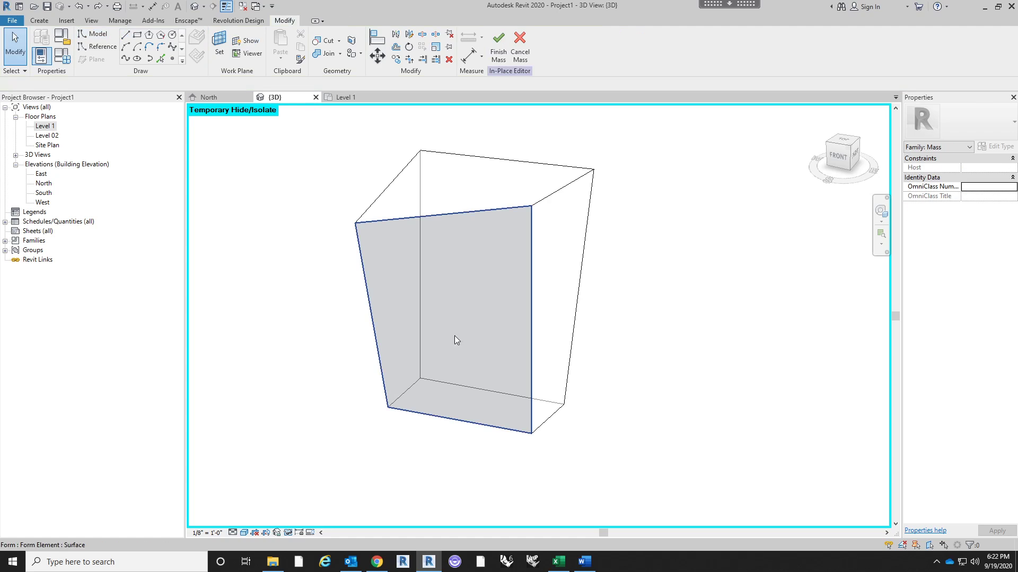
Set the work plane to Reference Plane : CENTER OF MASS.
{"action": "left_click", "coordinate": [216, 42]}
{"action": "left_click", "coordinate": [94, 85]}
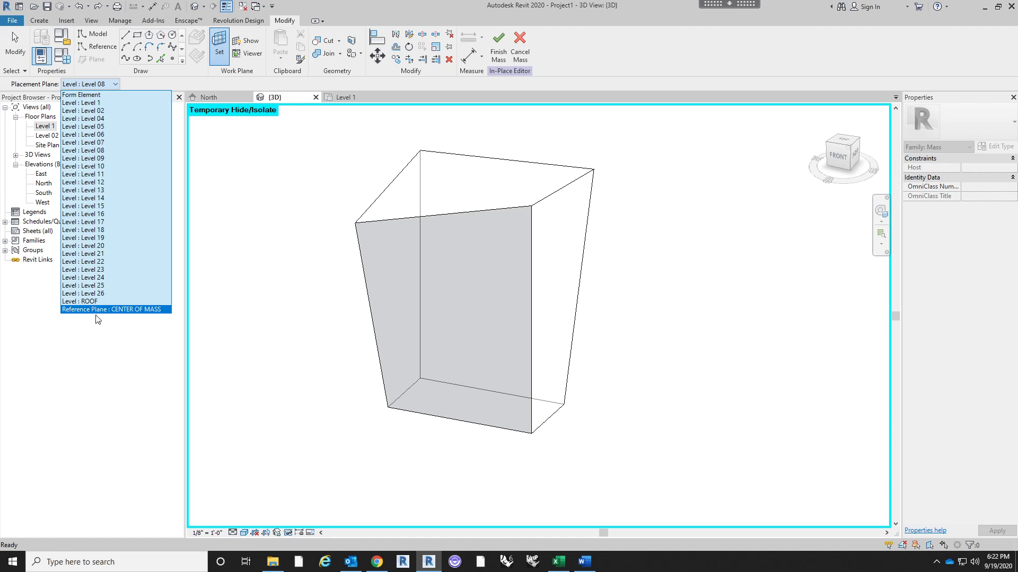
{"action": "left_click", "coordinate": [145, 310]}
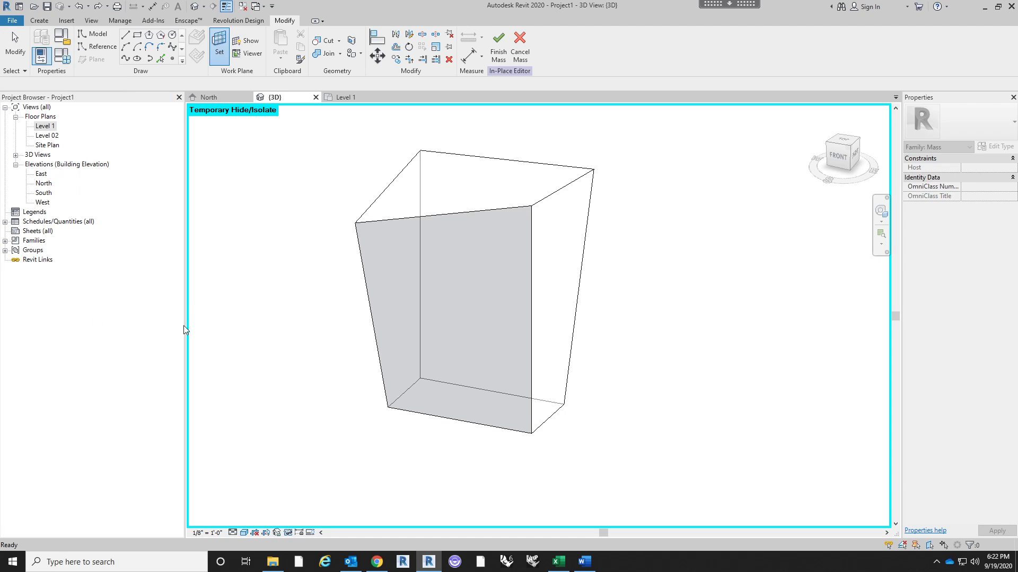
Sketch a closed four-sided outline of chained model lines on the mass's front face, with its first edge about 112' long.
{"action": "left_click", "coordinate": [840, 157]}
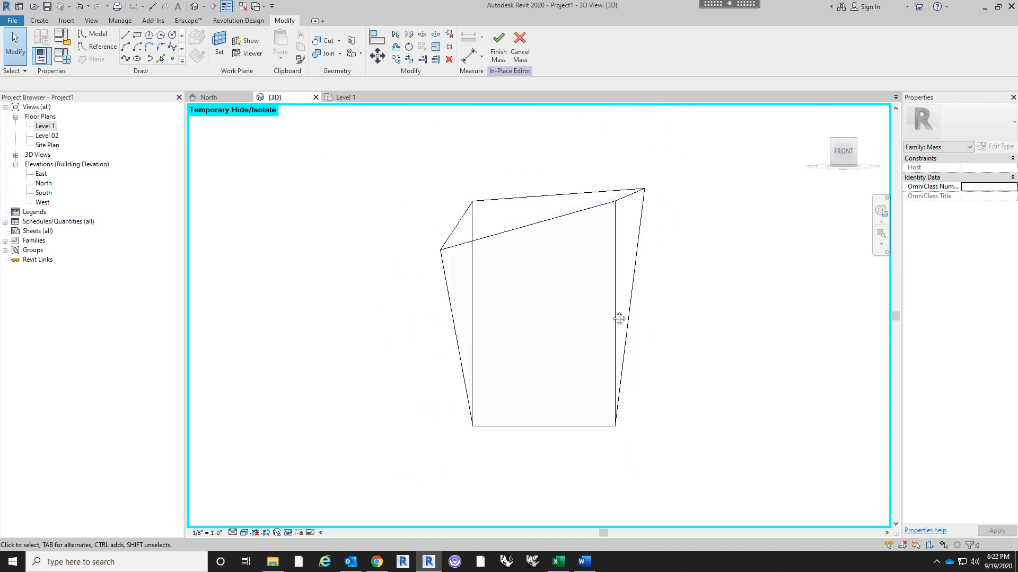
{"action": "key", "text": "l"}
{"action": "key", "text": "i"}
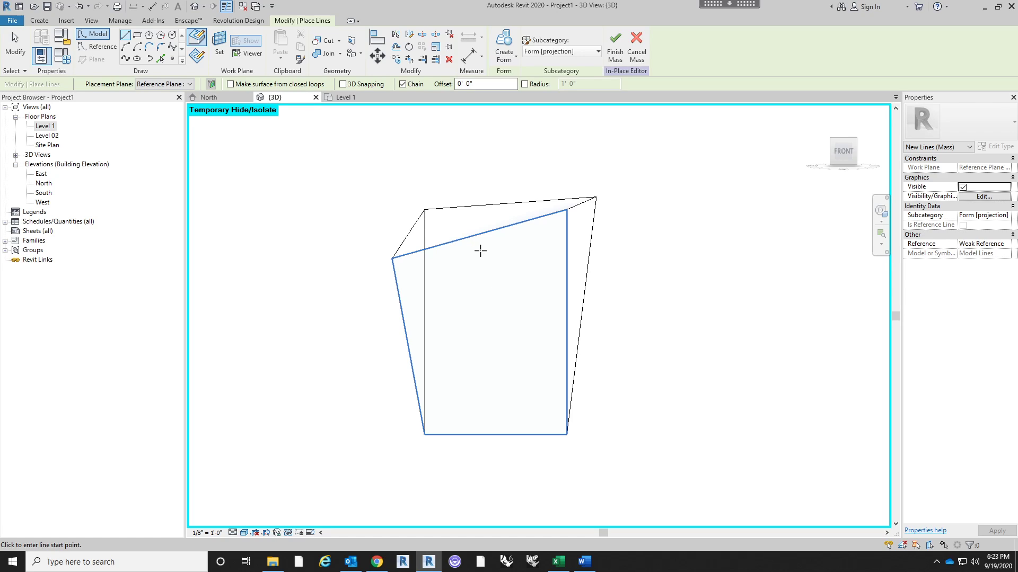
{"action": "left_click", "coordinate": [171, 86]}
{"action": "left_click", "coordinate": [509, 293]}
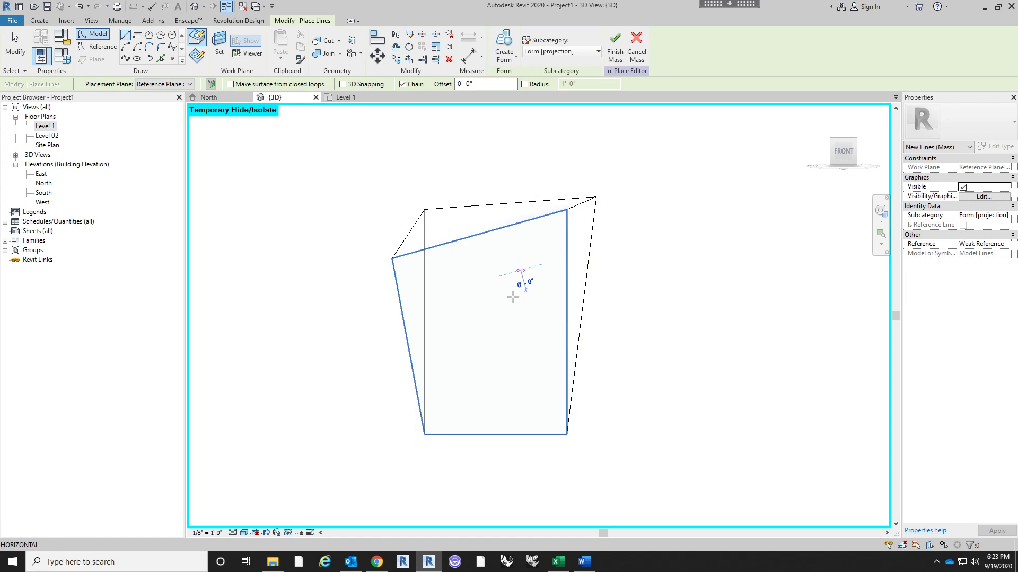
{"action": "left_click", "coordinate": [466, 322]}
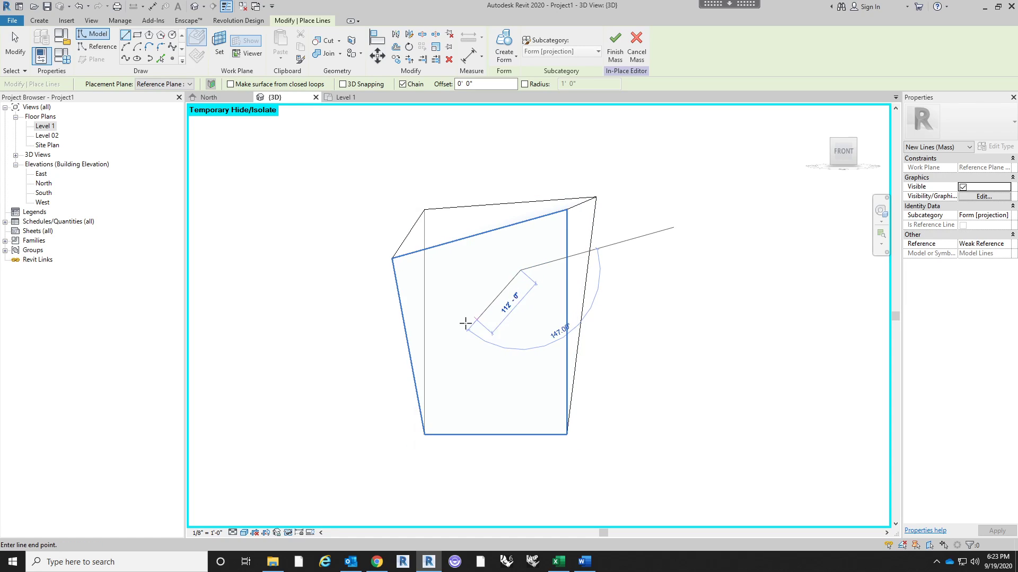
{"action": "left_click", "coordinate": [501, 363]}
{"action": "left_click", "coordinate": [541, 330]}
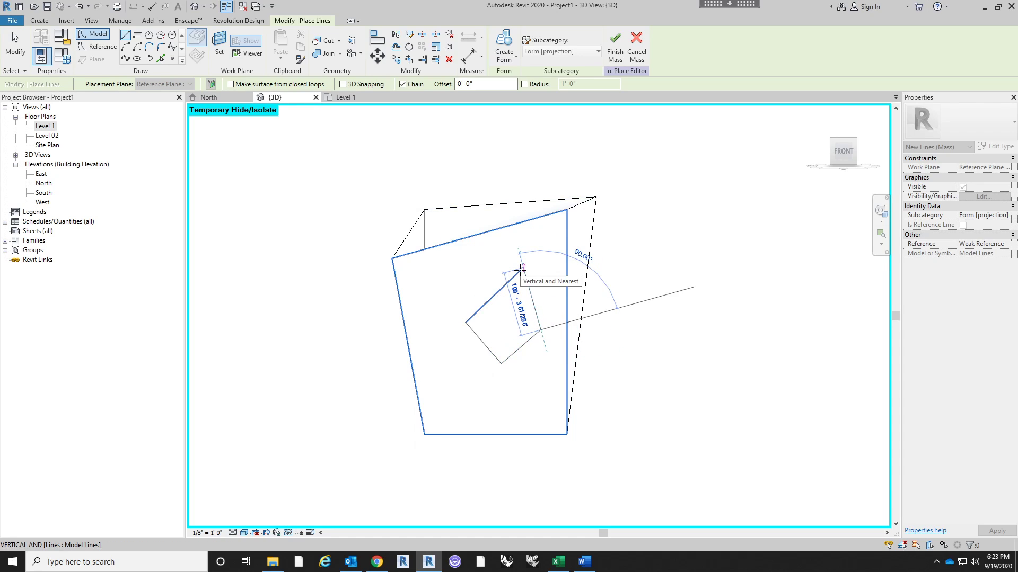
{"action": "scroll", "coordinate": [522, 268], "scroll_direction": "up", "scroll_amount": 4}
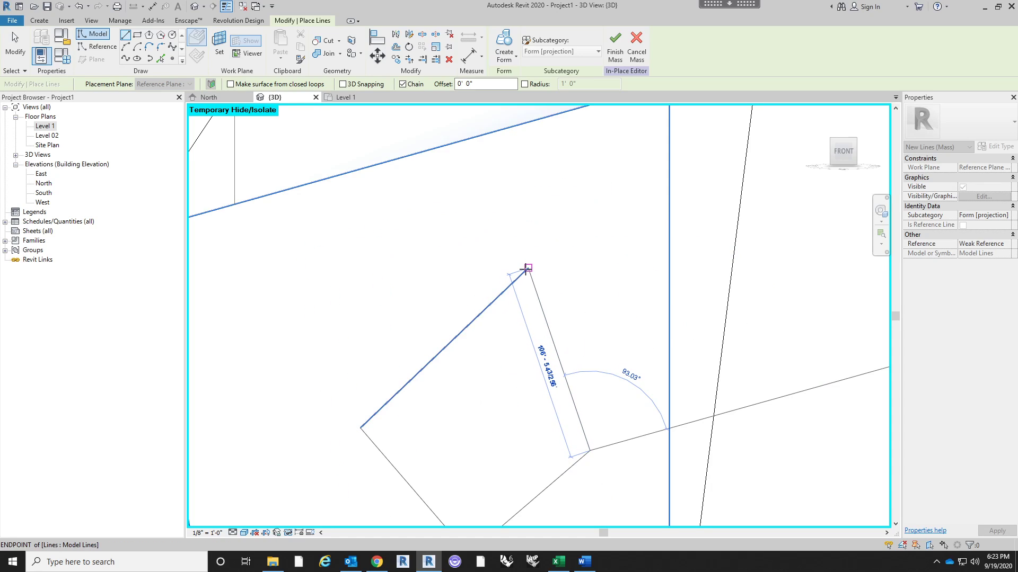
{"action": "left_click", "coordinate": [525, 269]}
{"action": "scroll", "coordinate": [525, 269], "scroll_direction": "down", "scroll_amount": 6}
{"action": "key", "text": "Escape"}
{"action": "key", "text": "Escape"}
{"action": "middle_click_drag", "start_coordinate": [651, 262], "coordinate": [625, 350], "text": "shift"}
Sketch a second four-sided outline on the front face, overlapping the first, with its first edge about 92' long.
{"action": "left_click", "coordinate": [127, 36]}
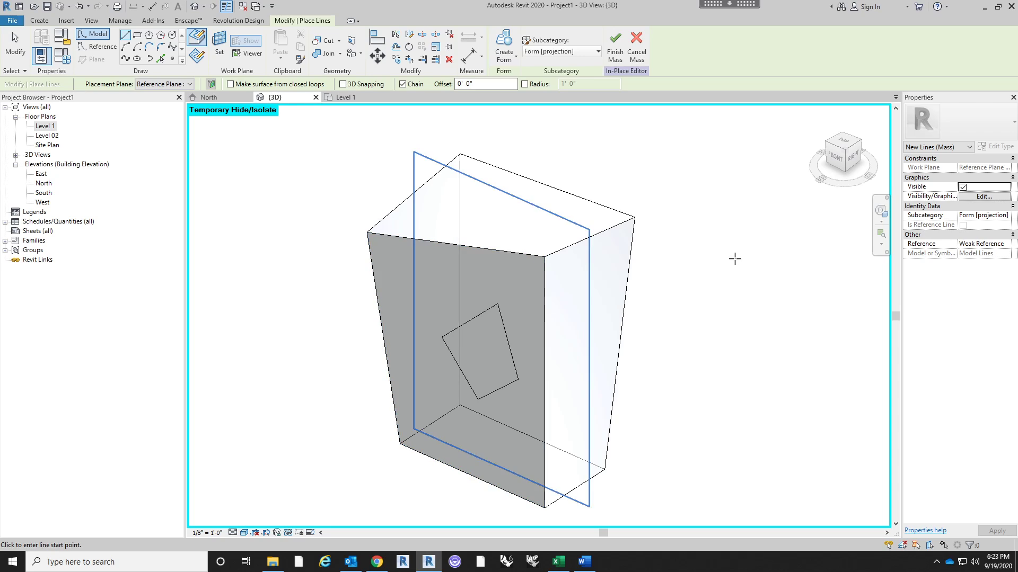
{"action": "middle_click_drag", "start_coordinate": [735, 259], "coordinate": [528, 332], "text": "shift"}
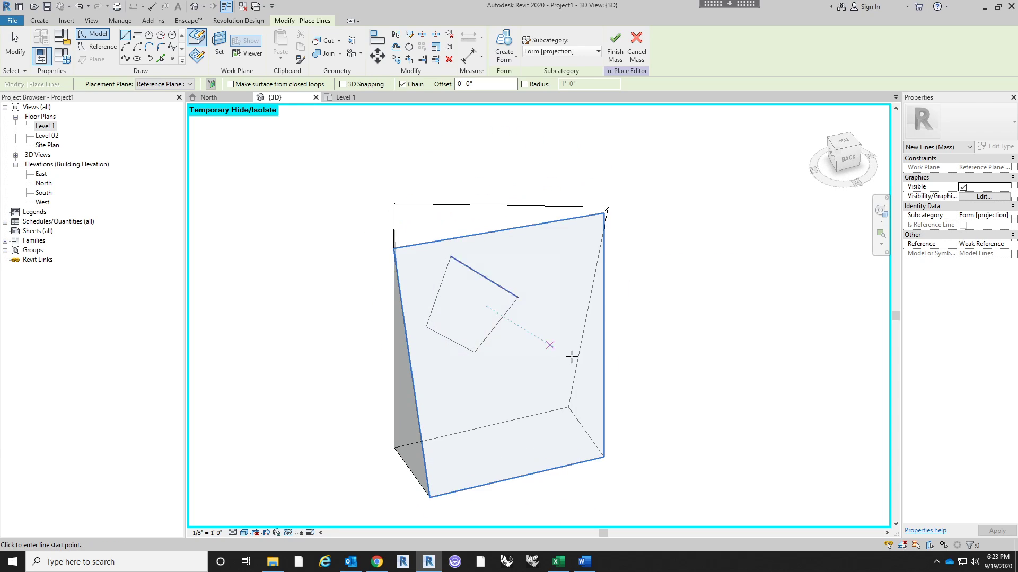
{"action": "middle_click_drag", "start_coordinate": [571, 356], "coordinate": [570, 265], "text": "shift"}
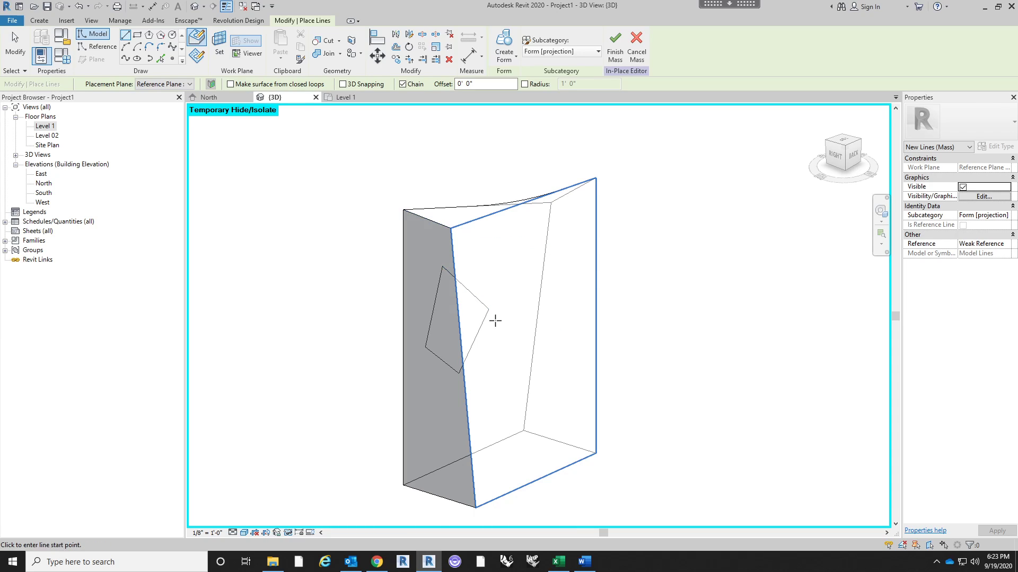
{"action": "mouse_move", "coordinate": [539, 321]}
{"action": "middle_mouse_down", "text": "shift"}
{"action": "mouse_move", "coordinate": [733, 345]}
{"action": "mouse_move", "coordinate": [551, 220]}
{"action": "mouse_move", "coordinate": [469, 274]}
{"action": "middle_mouse_up", "text": "shift"}
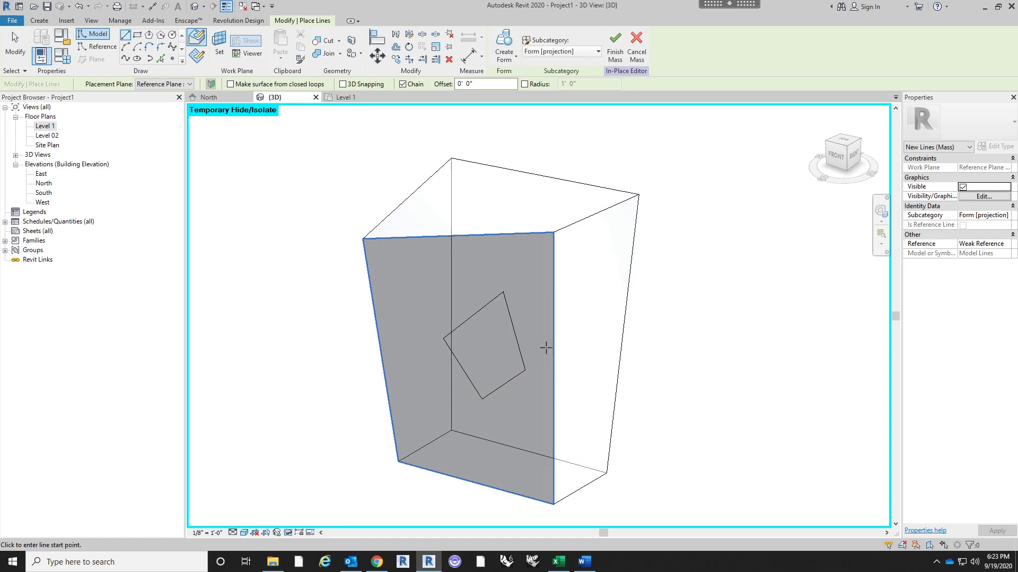
{"action": "left_click", "coordinate": [411, 273]}
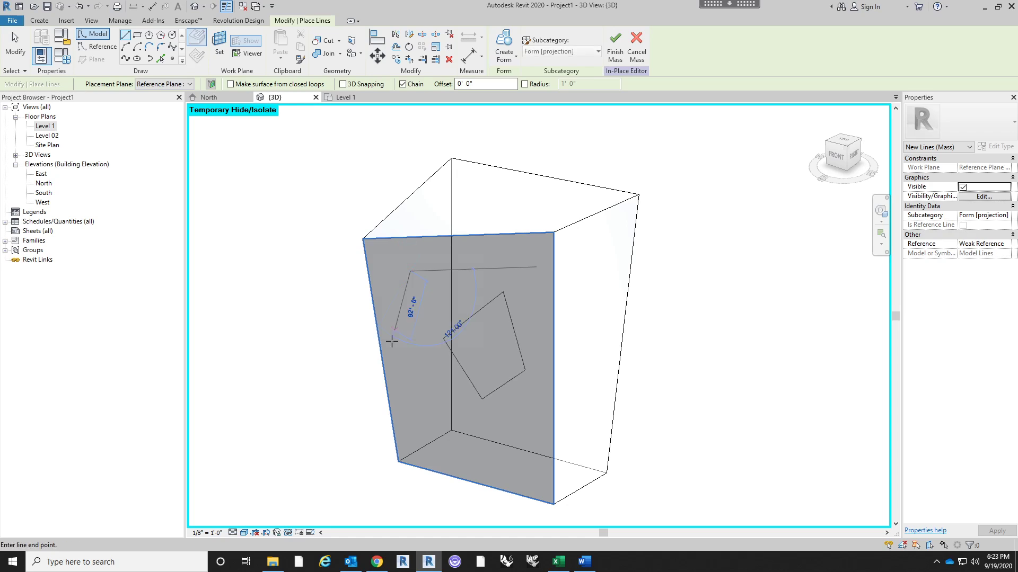
{"action": "left_click", "coordinate": [392, 341]}
{"action": "left_click", "coordinate": [449, 374]}
{"action": "left_click", "coordinate": [475, 332]}
{"action": "left_click", "coordinate": [410, 271]}
{"action": "mouse_move", "coordinate": [410, 272]}
{"action": "middle_mouse_down", "text": "shift"}
{"action": "mouse_move", "coordinate": [568, 282]}
{"action": "mouse_move", "coordinate": [513, 268]}
{"action": "mouse_move", "coordinate": [488, 331]}
{"action": "mouse_move", "coordinate": [517, 342]}
{"action": "middle_mouse_up", "text": "shift"}
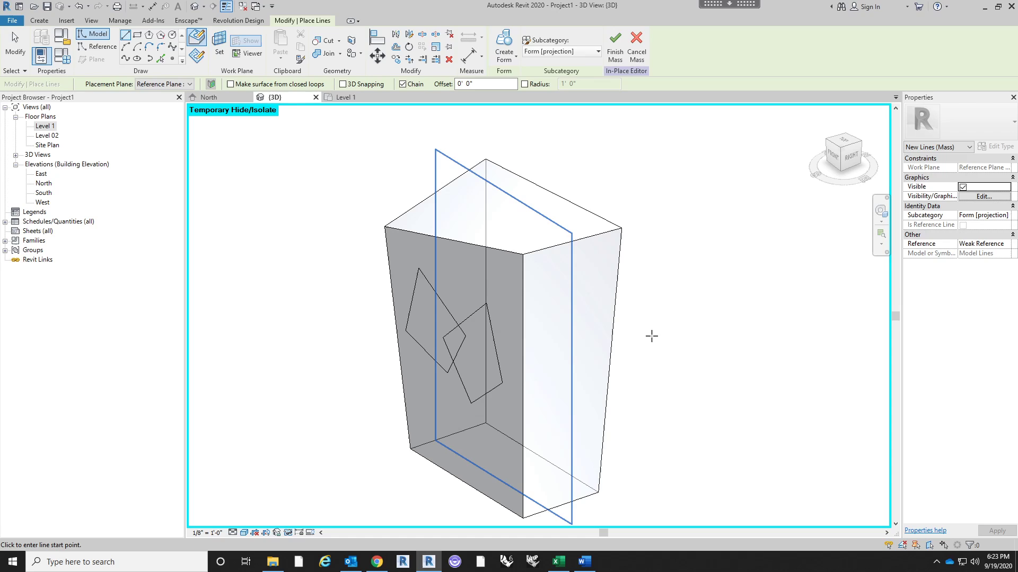
{"action": "left_click", "coordinate": [195, 42]}
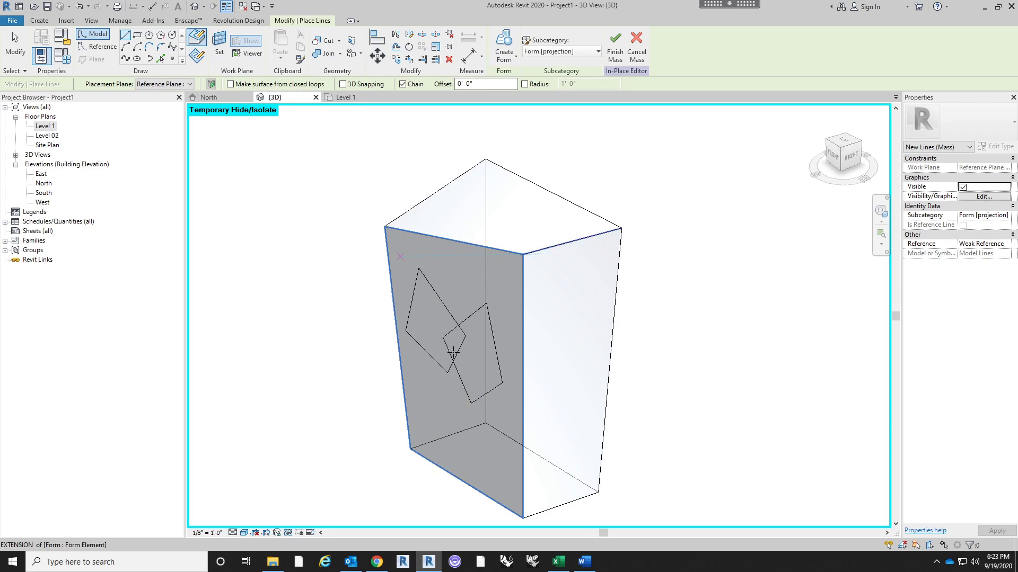
{"action": "middle_click_drag", "start_coordinate": [781, 359], "coordinate": [408, 363], "text": "shift"}
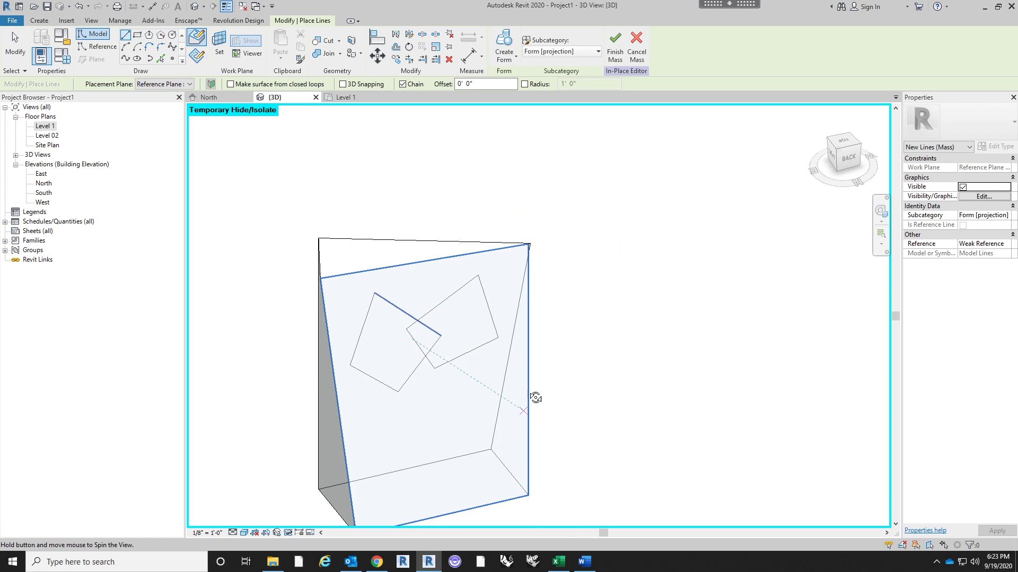
{"action": "middle_click_drag", "start_coordinate": [536, 400], "coordinate": [539, 371], "text": "shift"}
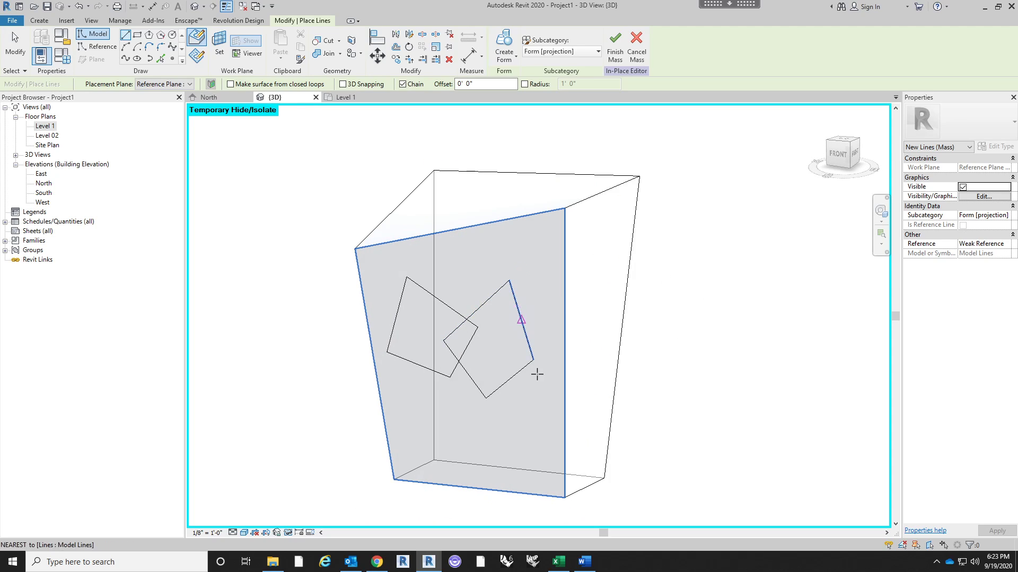
Leave the line tool and delete both four-sided outlines from the front face.
{"action": "key", "text": "Escape"}
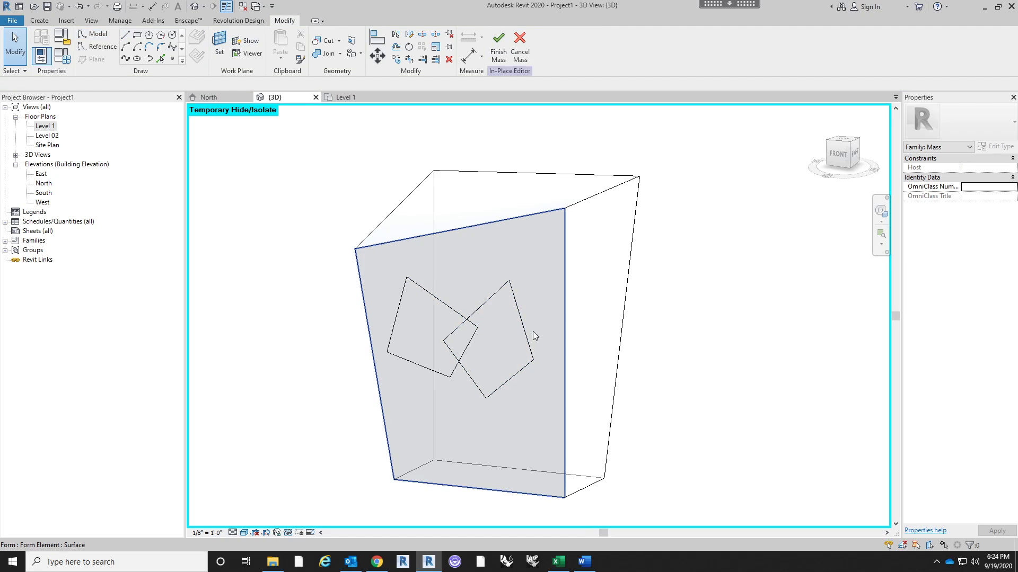
{"action": "key", "text": "Tab"}
{"action": "left_click", "coordinate": [527, 349]}
{"action": "key", "text": "Delete"}
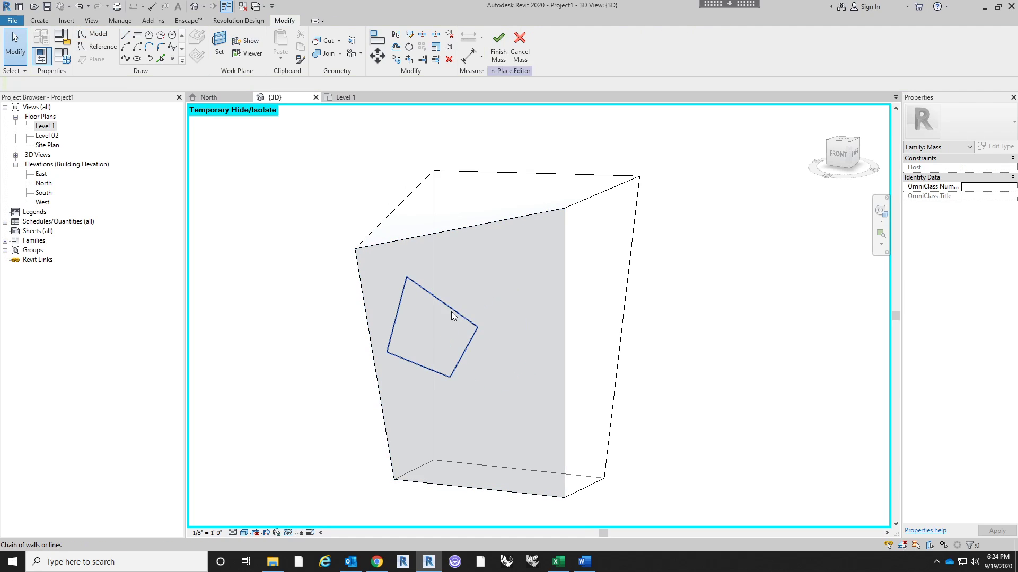
{"action": "left_click", "coordinate": [450, 311]}
{"action": "key", "text": "Delete"}
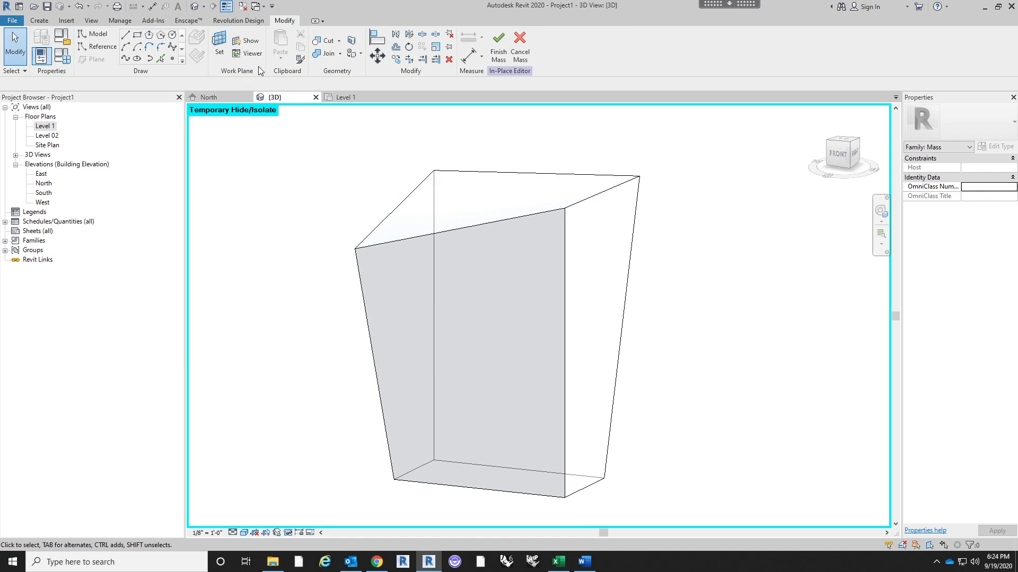
Sketch a closed five-sided outline of model lines inside the mass on the CENTER OF MASS reference plane, drawing on the work plane.
{"action": "left_click", "coordinate": [125, 36]}
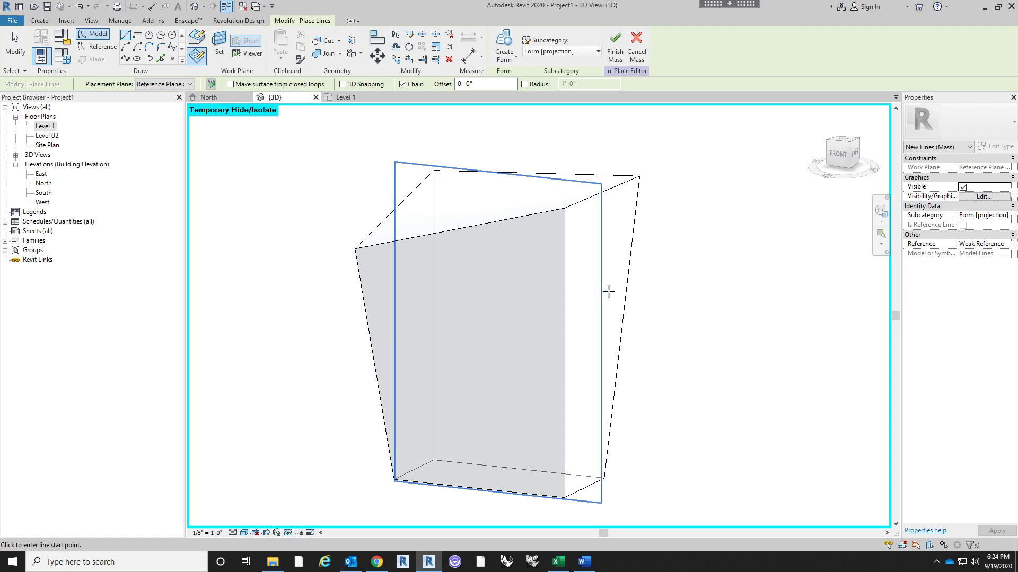
{"action": "left_click", "coordinate": [837, 154]}
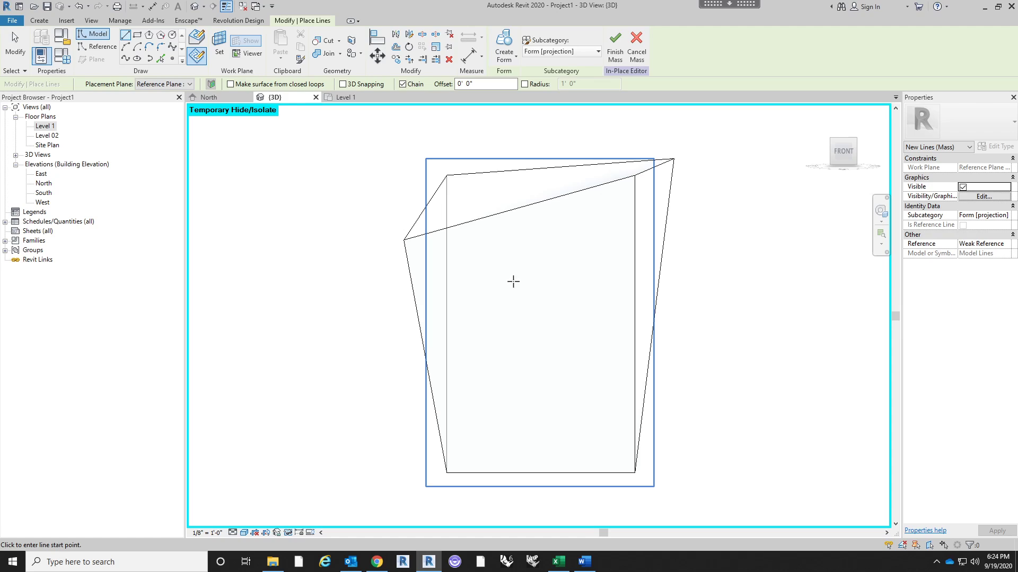
{"action": "left_click", "coordinate": [184, 84]}
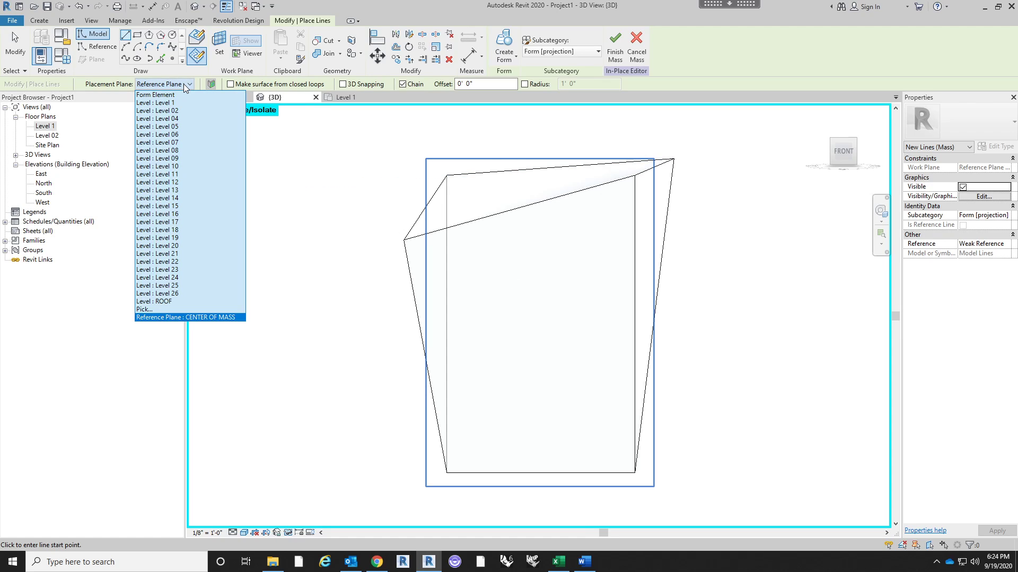
{"action": "left_click", "coordinate": [178, 309]}
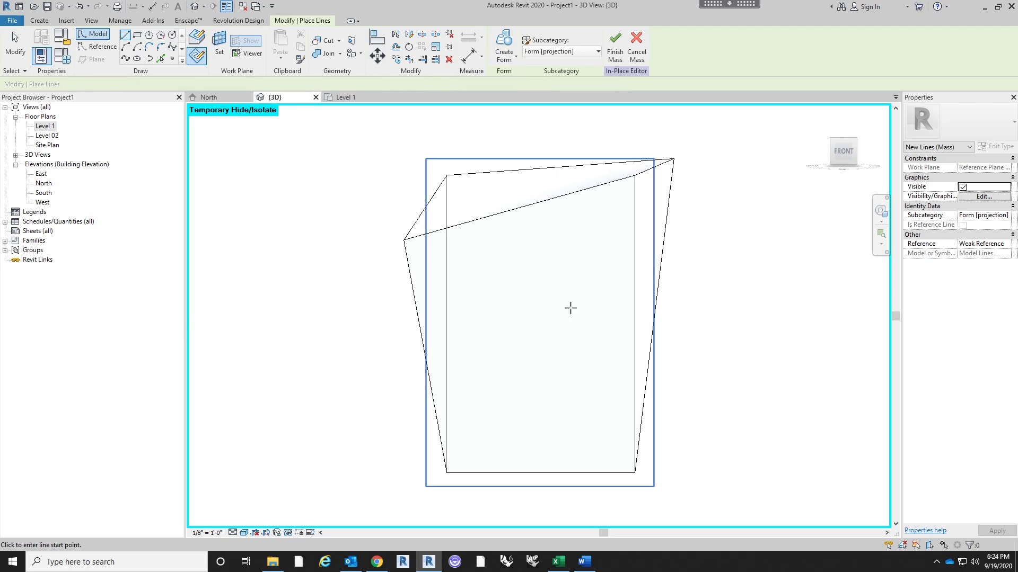
{"action": "left_click", "coordinate": [572, 248]}
{"action": "left_click", "coordinate": [486, 279]}
{"action": "left_click", "coordinate": [475, 363]}
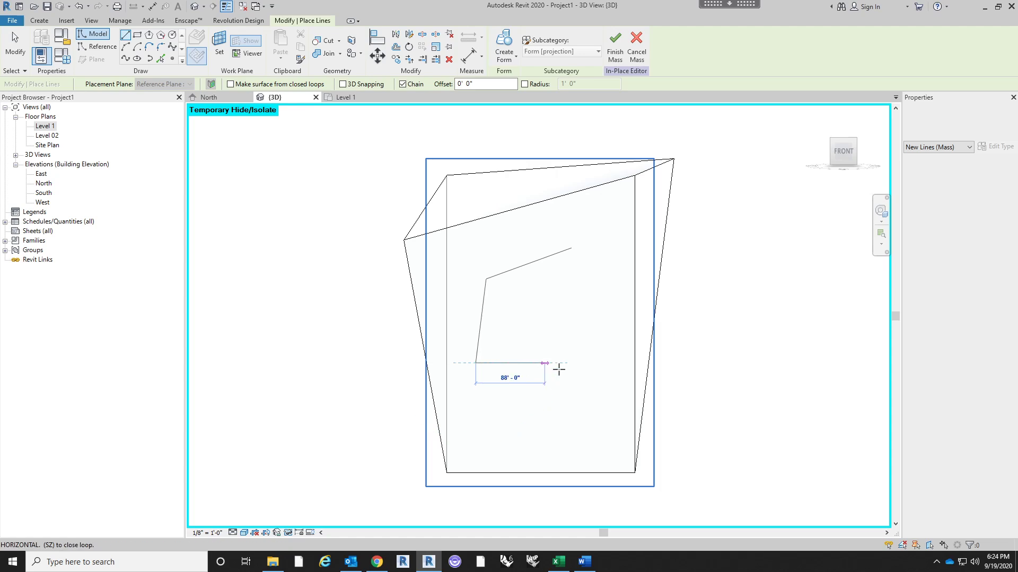
{"action": "left_click", "coordinate": [559, 369]}
{"action": "left_click", "coordinate": [572, 248]}
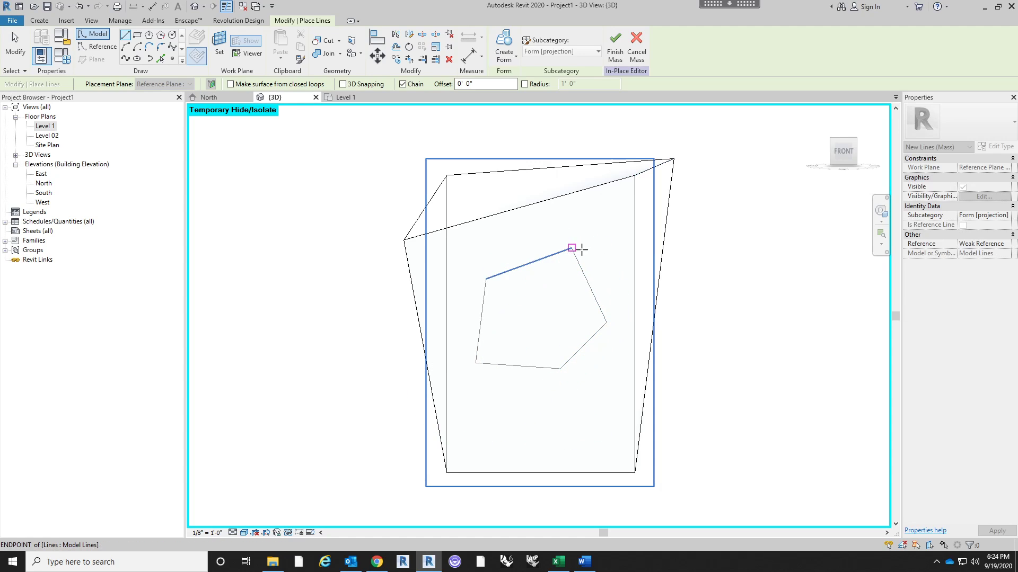
{"action": "key", "text": "Escape"}
{"action": "key", "text": "Escape"}
{"action": "mouse_move", "coordinate": [719, 234]}
{"action": "middle_mouse_down", "text": "shift"}
{"action": "mouse_move", "coordinate": [652, 332]}
{"action": "mouse_move", "coordinate": [569, 266]}
{"action": "middle_mouse_up", "text": "shift"}
{"action": "middle_click_drag", "start_coordinate": [752, 374], "coordinate": [533, 377], "text": "shift"}
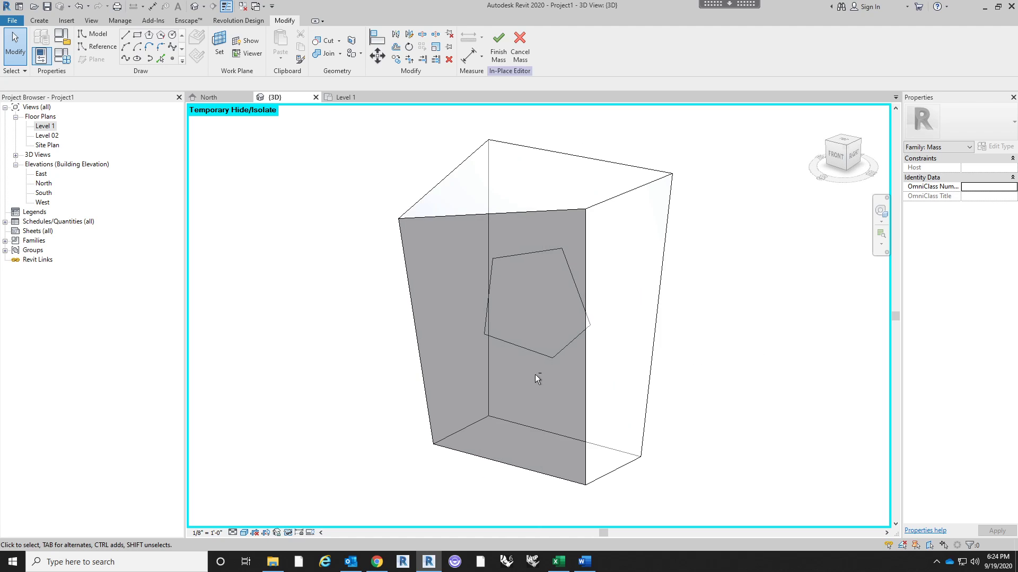
{"action": "mouse_move", "coordinate": [225, 277]}
{"action": "middle_mouse_down", "text": "shift"}
{"action": "mouse_move", "coordinate": [353, 329]}
{"action": "mouse_move", "coordinate": [329, 295]}
{"action": "mouse_move", "coordinate": [416, 244]}
{"action": "mouse_move", "coordinate": [371, 228]}
{"action": "middle_mouse_up", "text": "shift"}
Move the CENTER OF MASS reference plane close to the mass's north edge in the Level 1 plan and return to the 3D view.
{"action": "double_click", "coordinate": [51, 129]}
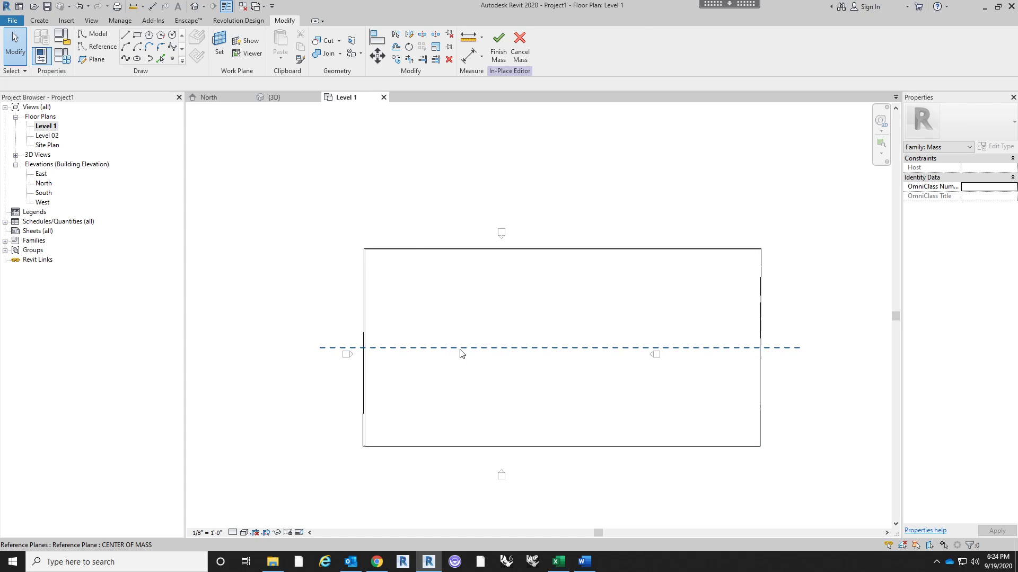
{"action": "left_click", "coordinate": [461, 348]}
{"action": "left_click_drag", "start_coordinate": [461, 347], "coordinate": [459, 267]}
{"action": "key", "text": "Escape"}
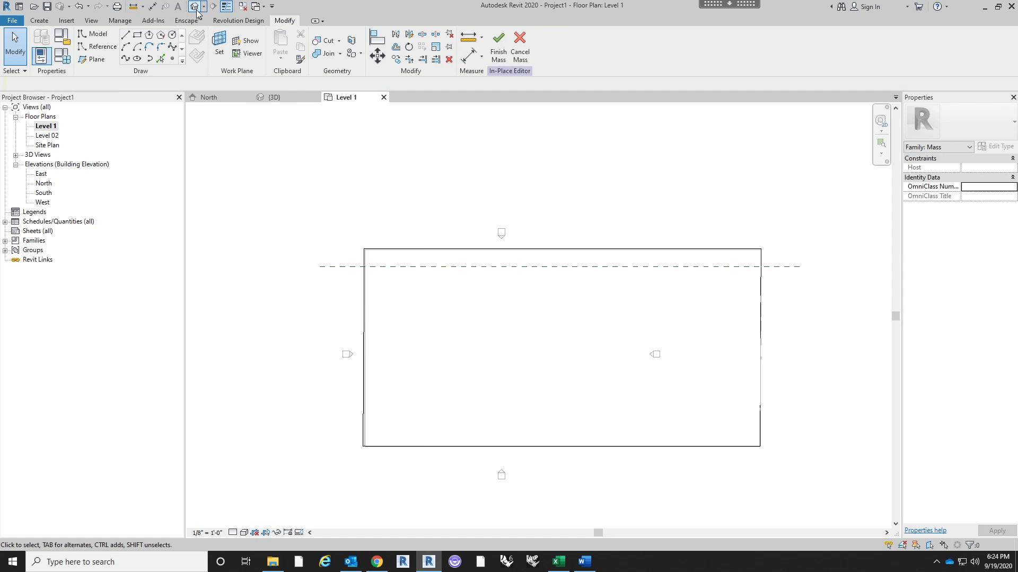
{"action": "left_click", "coordinate": [195, 6]}
Create a void form from the five-sided outline.
{"action": "middle_click_drag", "start_coordinate": [745, 363], "coordinate": [461, 341], "text": "shift"}
{"action": "mouse_move", "coordinate": [534, 287]}
{"action": "middle_mouse_down", "text": "shift"}
{"action": "mouse_move", "coordinate": [572, 284]}
{"action": "mouse_move", "coordinate": [617, 189]}
{"action": "mouse_move", "coordinate": [614, 258]}
{"action": "mouse_move", "coordinate": [692, 273]}
{"action": "mouse_move", "coordinate": [741, 345]}
{"action": "mouse_move", "coordinate": [618, 244]}
{"action": "middle_mouse_up", "text": "shift"}
{"action": "left_click", "coordinate": [617, 244]}
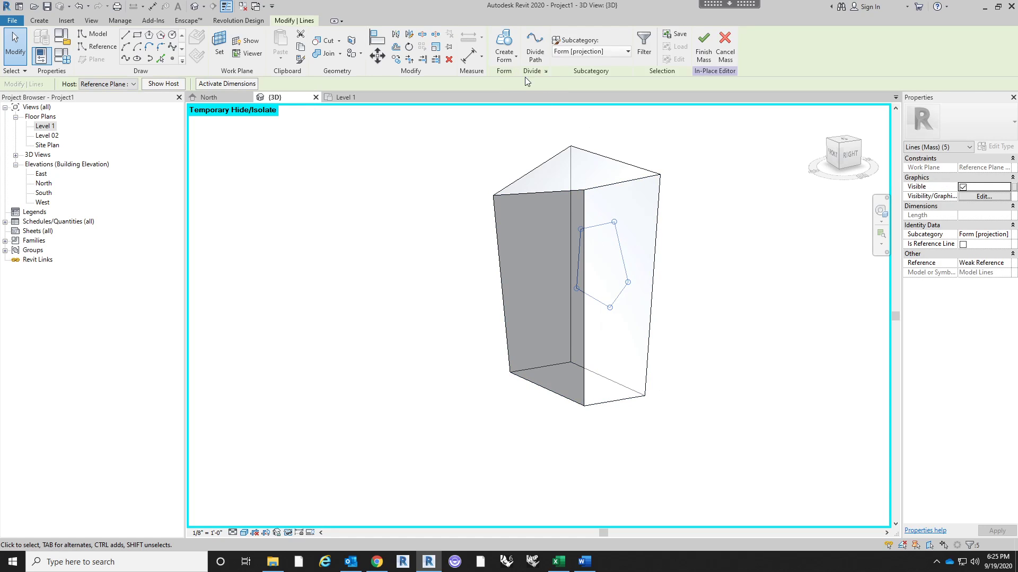
{"action": "left_click", "coordinate": [504, 59]}
{"action": "left_click", "coordinate": [522, 98]}
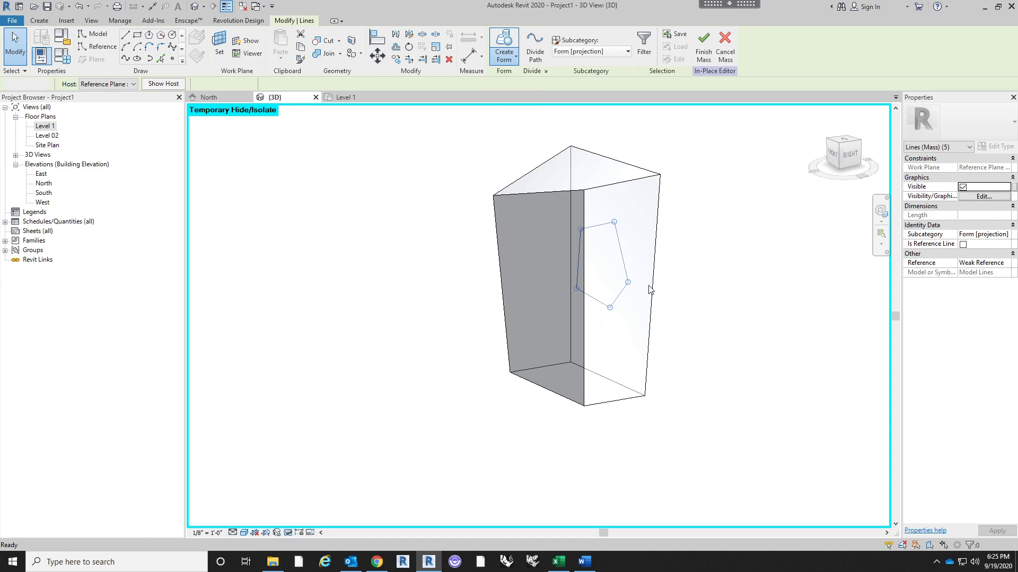
Stretch the five-sided void out through the mass's front face to a depth of about 140' and deselect it to cut the mass.
{"action": "middle_click_drag", "start_coordinate": [704, 297], "coordinate": [671, 350], "text": "shift"}
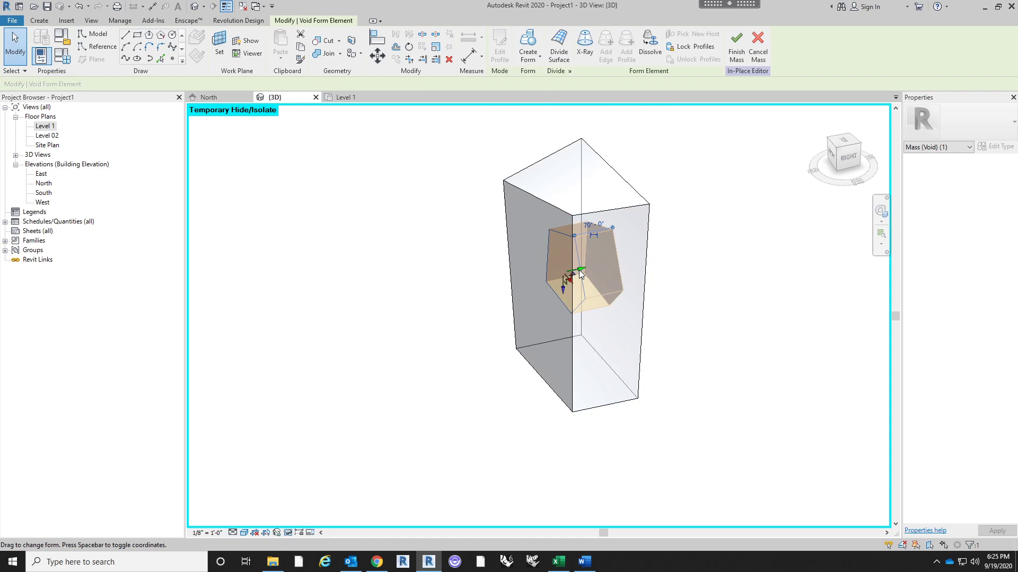
{"action": "left_click_drag", "start_coordinate": [567, 279], "coordinate": [543, 283]}
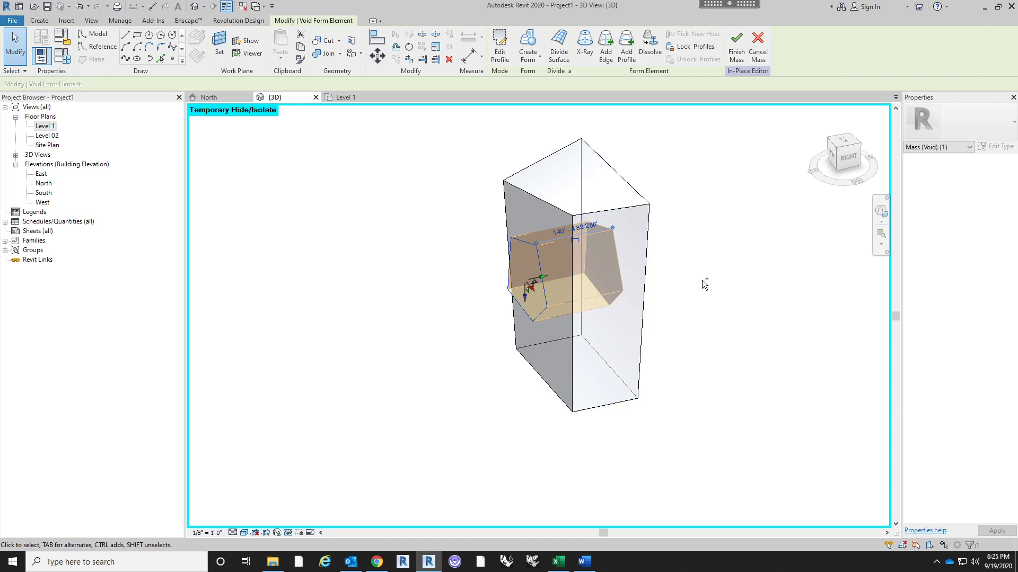
{"action": "middle_click_drag", "start_coordinate": [705, 284], "coordinate": [773, 316], "text": "shift"}
{"action": "left_click", "coordinate": [765, 284]}
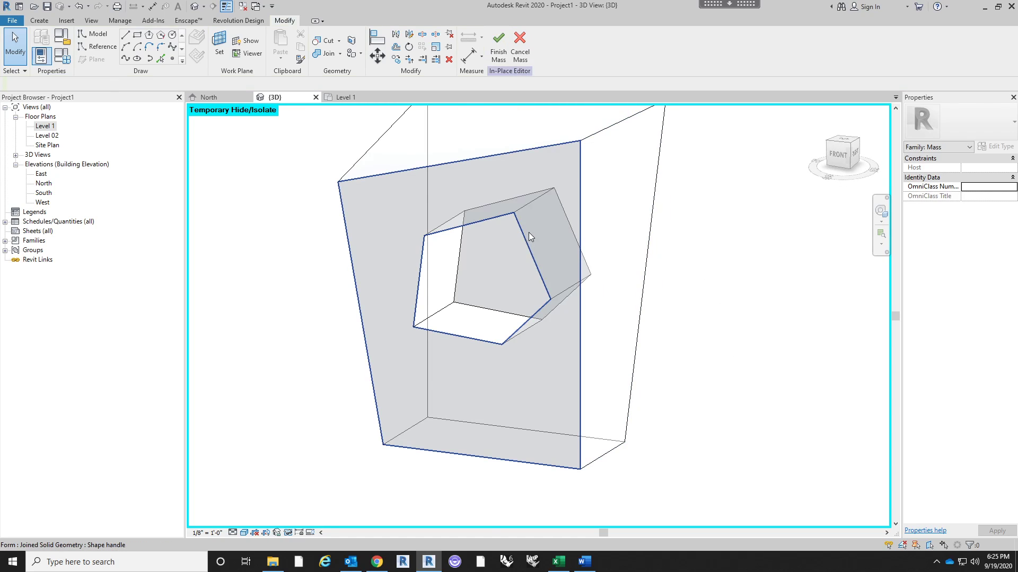
{"action": "key", "text": "Tab"}
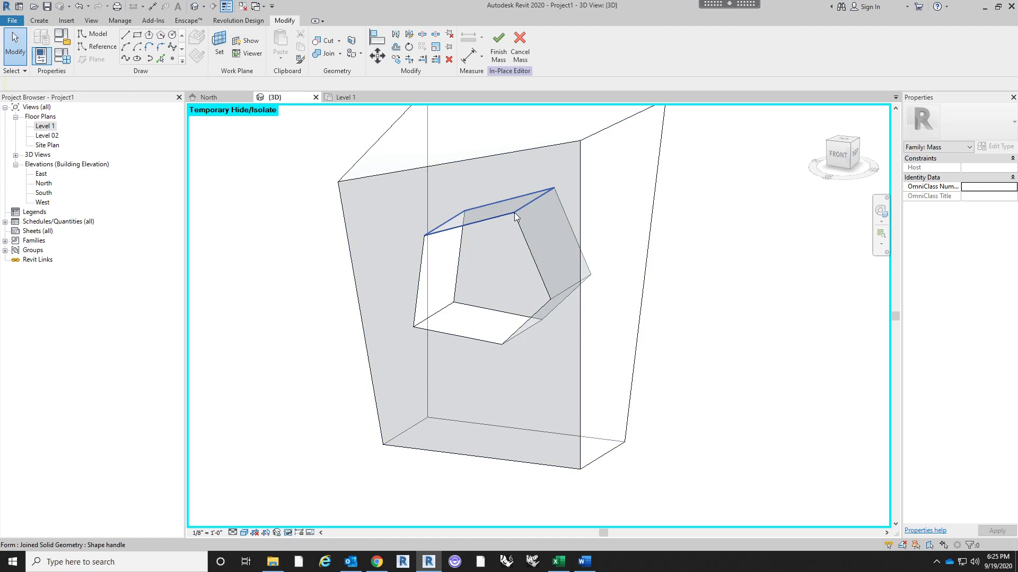
{"action": "key", "text": "Tab"}
{"action": "left_click", "coordinate": [516, 216]}
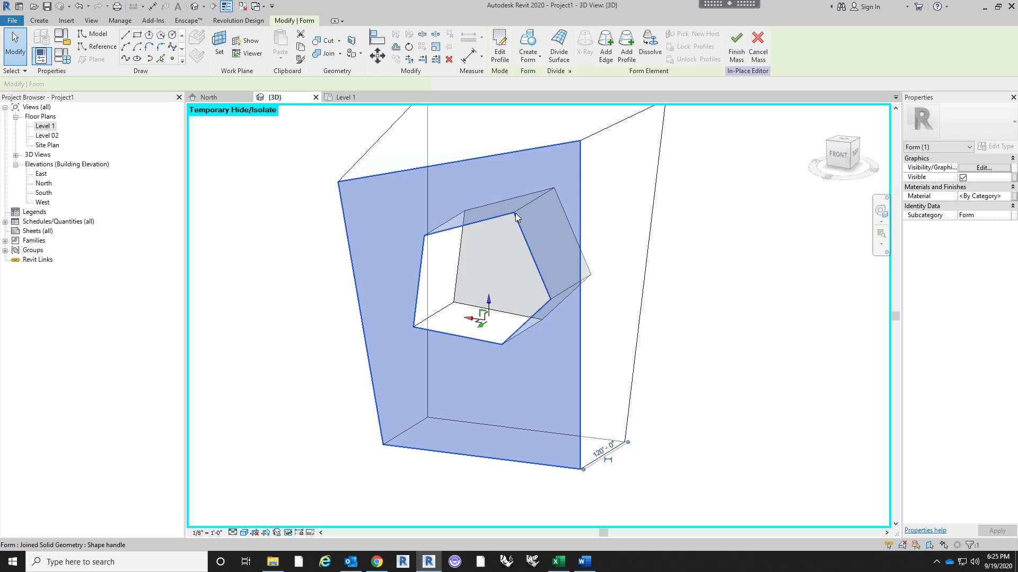
{"action": "key", "text": "Escape"}
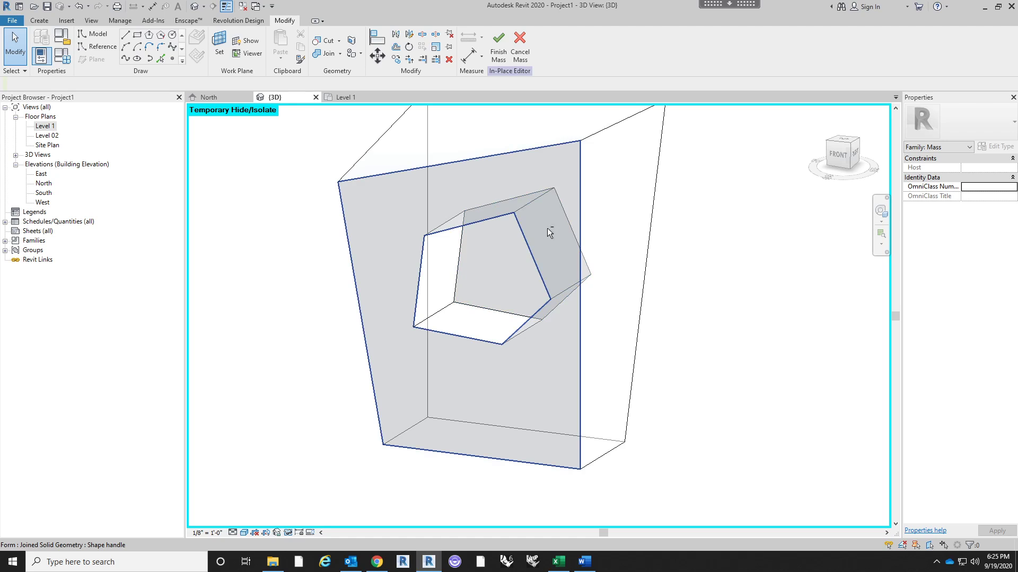
Select the five-sided void element inside the mass, cycling past the joined solid's faces.
{"action": "middle_click_drag", "start_coordinate": [550, 230], "coordinate": [444, 205], "text": "shift"}
{"action": "mouse_move", "coordinate": [620, 257]}
{"action": "middle_mouse_down", "text": "shift"}
{"action": "mouse_move", "coordinate": [605, 275]}
{"action": "mouse_move", "coordinate": [734, 302]}
{"action": "mouse_move", "coordinate": [621, 269]}
{"action": "middle_mouse_up", "text": "shift"}
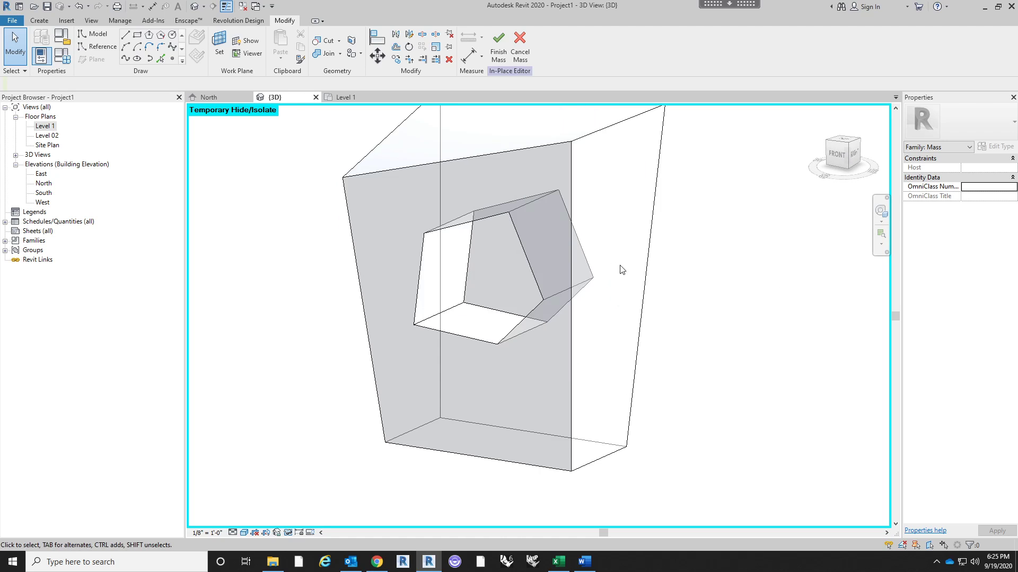
{"action": "left_click", "coordinate": [511, 268]}
{"action": "middle_click_drag", "start_coordinate": [511, 267], "coordinate": [609, 276], "text": "shift"}
{"action": "key", "text": "Escape"}
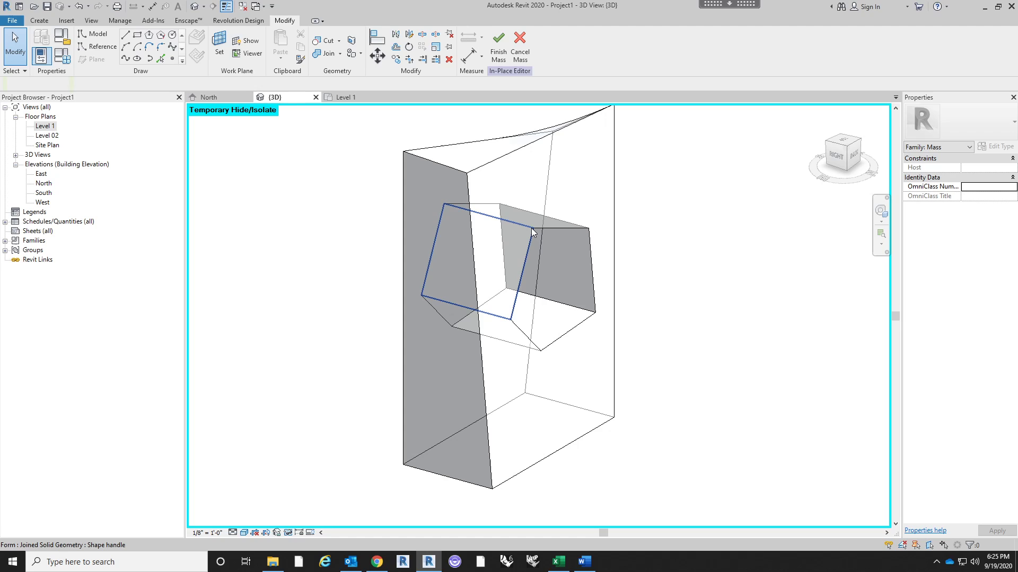
{"action": "left_click", "coordinate": [531, 228]}
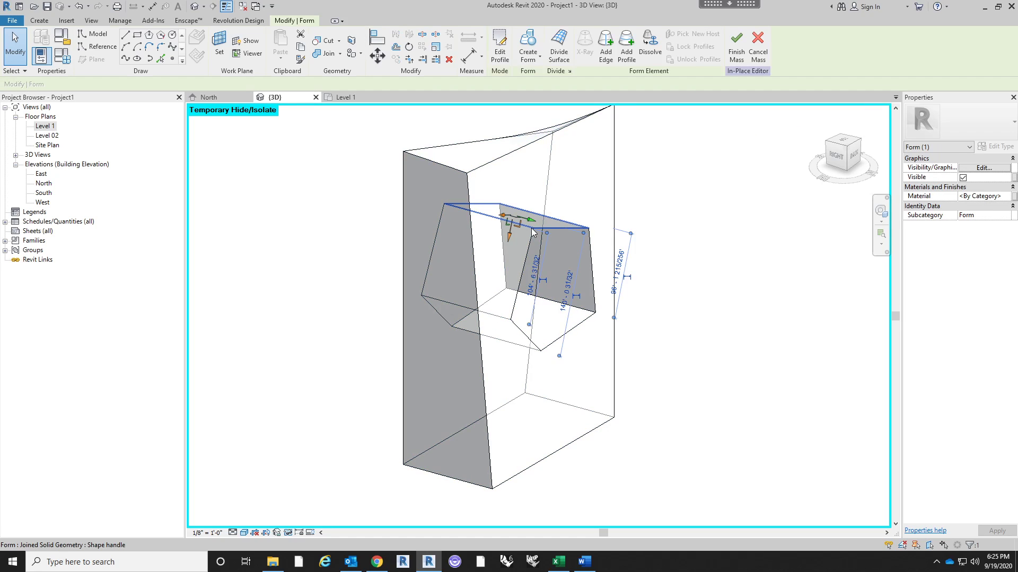
{"action": "left_click", "coordinate": [545, 232]}
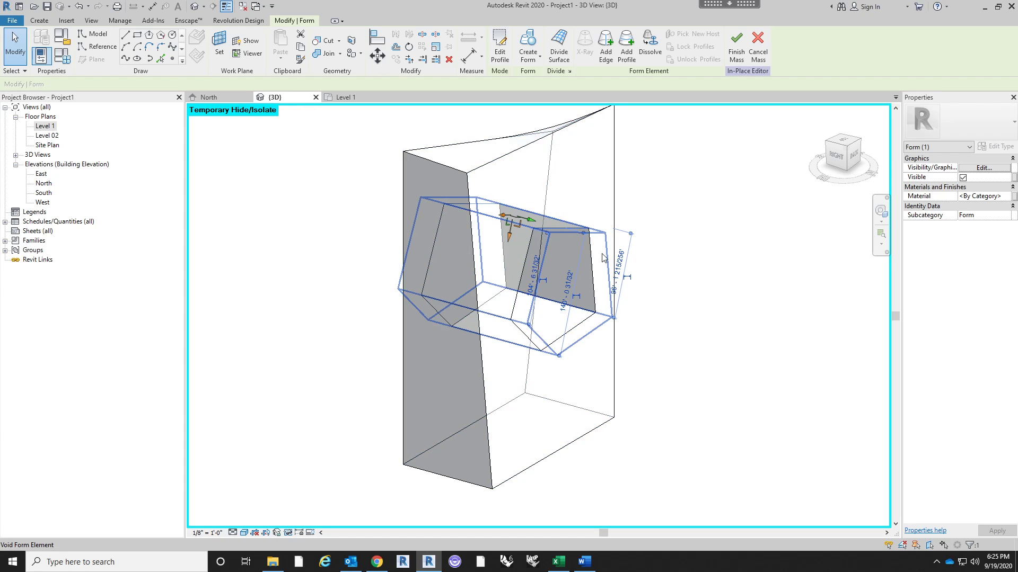
{"action": "key", "text": "Escape"}
{"action": "key", "text": "Tab"}
{"action": "key", "text": "Tab"}
{"action": "key", "text": "Tab"}
{"action": "key", "text": "Tab"}
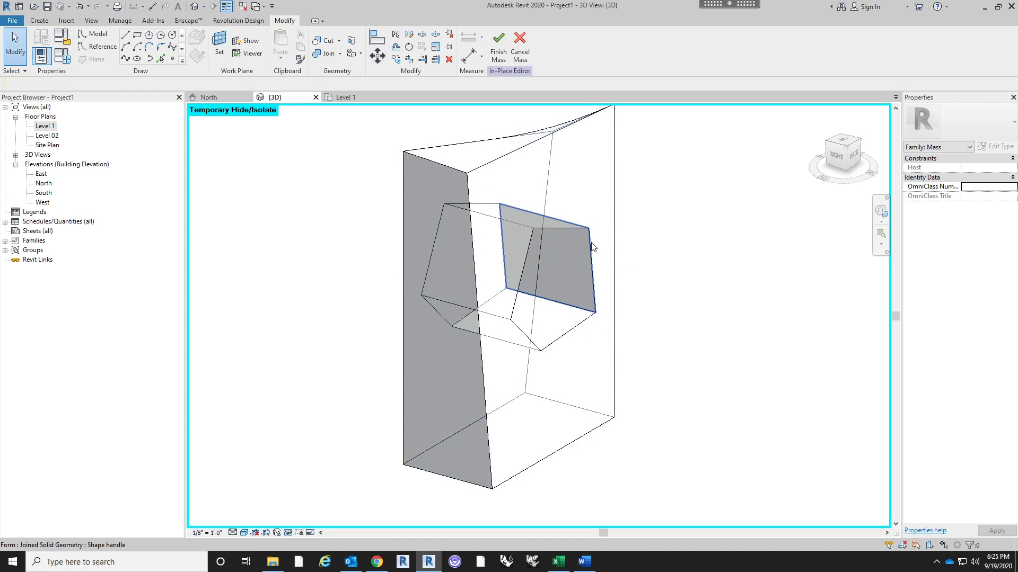
{"action": "left_click", "coordinate": [593, 246]}
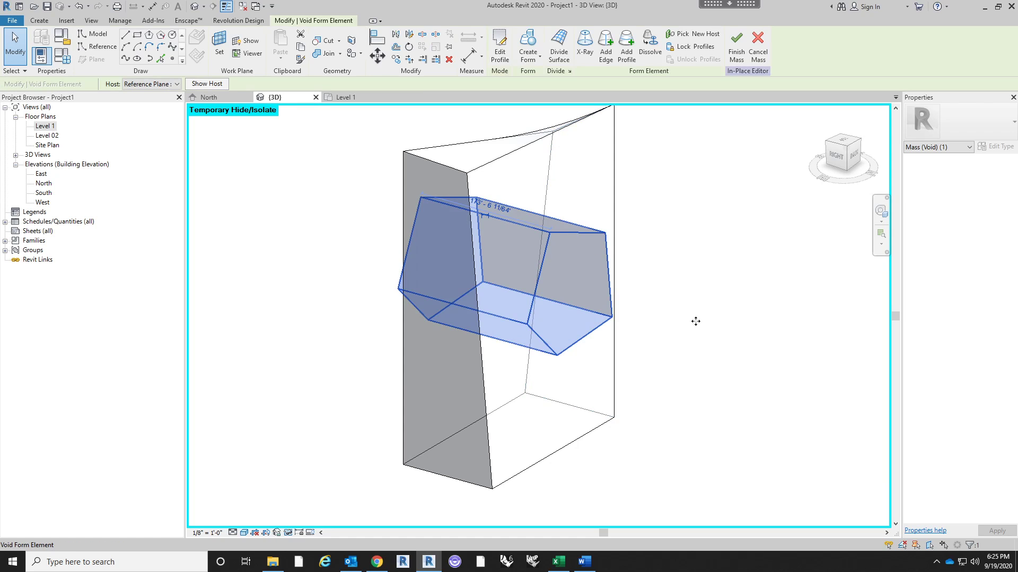
Select one corner of the void's back end and move it in towards the middle of the outline.
{"action": "left_click", "coordinate": [549, 233]}
{"action": "middle_click_drag", "start_coordinate": [670, 291], "coordinate": [722, 259], "text": "shift"}
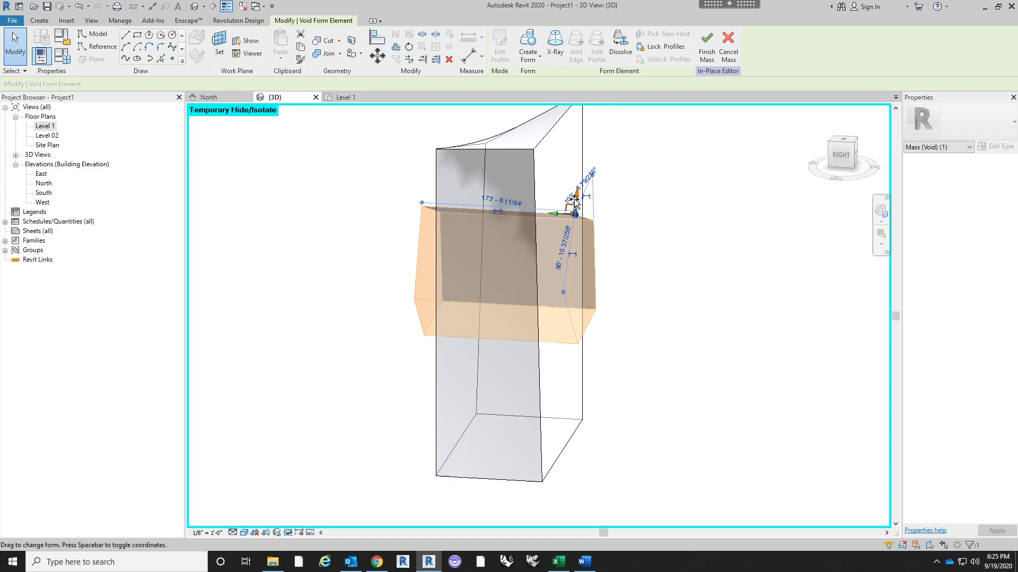
{"action": "middle_click_drag", "start_coordinate": [576, 198], "coordinate": [630, 242], "text": "shift"}
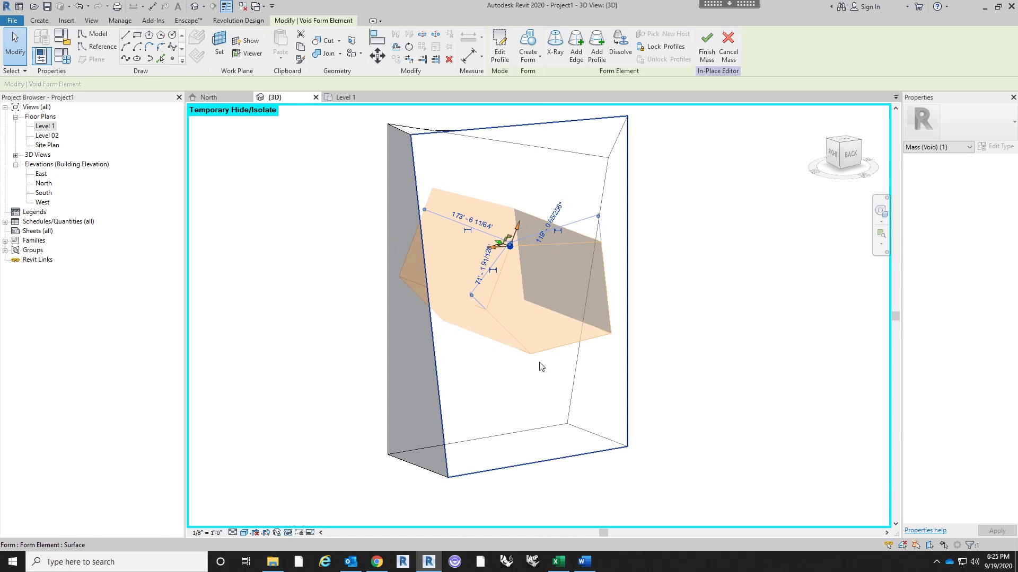
{"action": "left_click", "coordinate": [487, 312]}
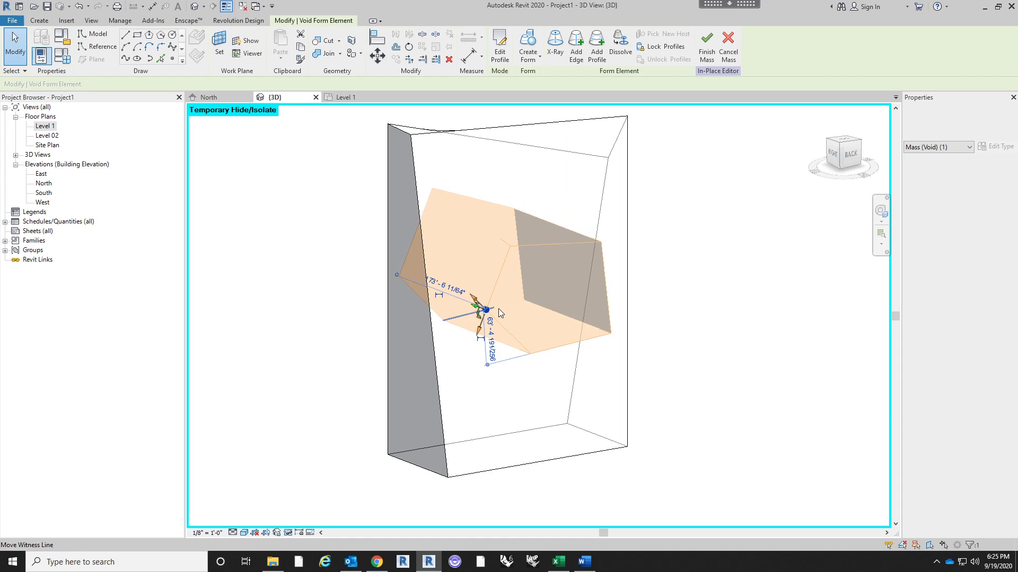
{"action": "left_click_drag", "start_coordinate": [487, 312], "coordinate": [501, 286]}
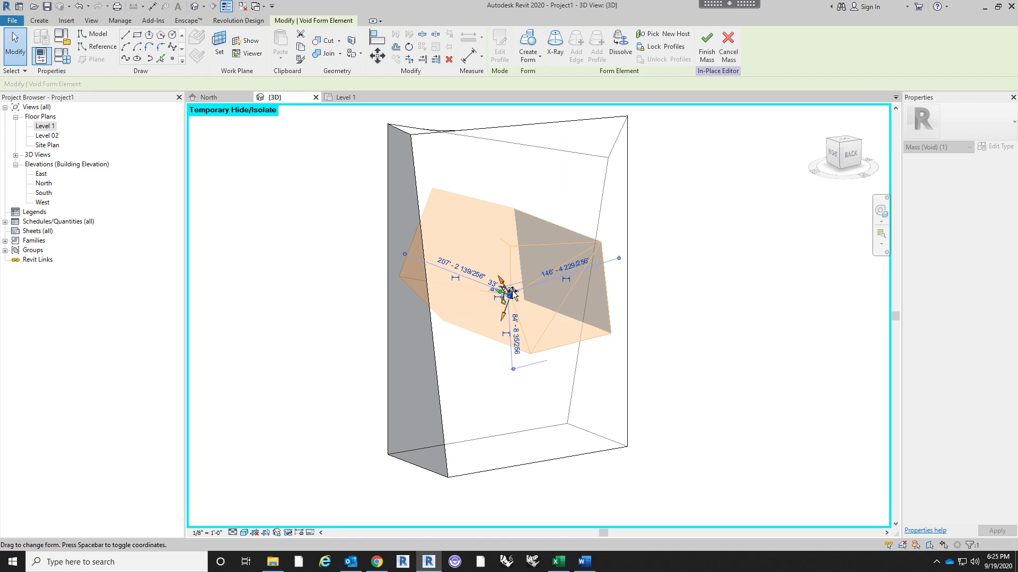
Move another lower corner of the void's back end to reshape the opening and clear the selection.
{"action": "middle_click_drag", "start_coordinate": [511, 293], "coordinate": [449, 342], "text": "shift"}
{"action": "left_click", "coordinate": [448, 341]}
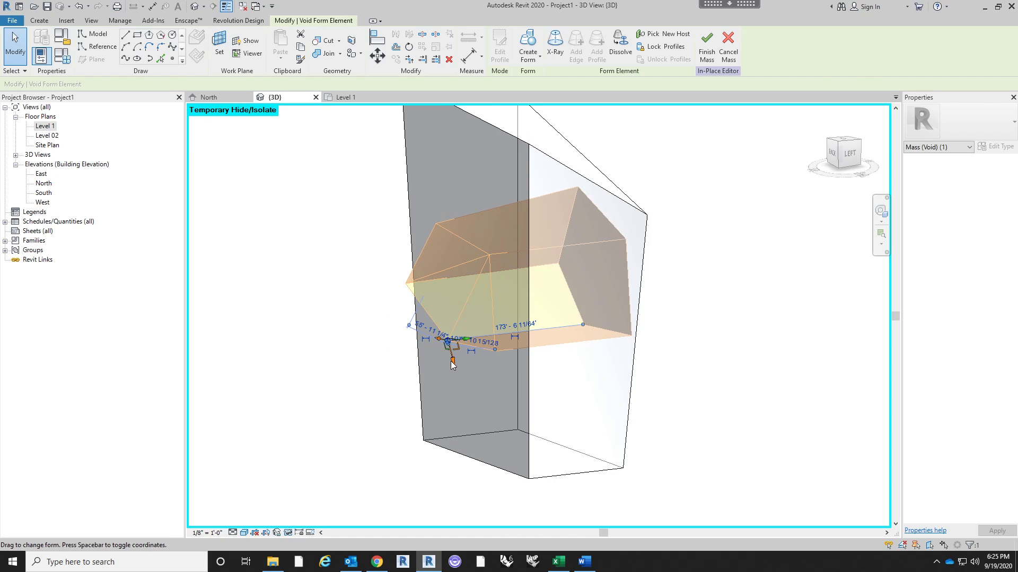
{"action": "left_click_drag", "start_coordinate": [449, 342], "coordinate": [484, 383]}
{"action": "left_click", "coordinate": [742, 393]}
{"action": "mouse_move", "coordinate": [739, 390]}
{"action": "middle_mouse_down", "text": "shift"}
{"action": "mouse_move", "coordinate": [661, 349]}
{"action": "mouse_move", "coordinate": [595, 354]}
{"action": "mouse_move", "coordinate": [425, 330]}
{"action": "mouse_move", "coordinate": [454, 375]}
{"action": "mouse_move", "coordinate": [686, 368]}
{"action": "mouse_move", "coordinate": [765, 409]}
{"action": "mouse_move", "coordinate": [804, 336]}
{"action": "mouse_move", "coordinate": [709, 392]}
{"action": "mouse_move", "coordinate": [634, 484]}
{"action": "middle_mouse_up", "text": "shift"}
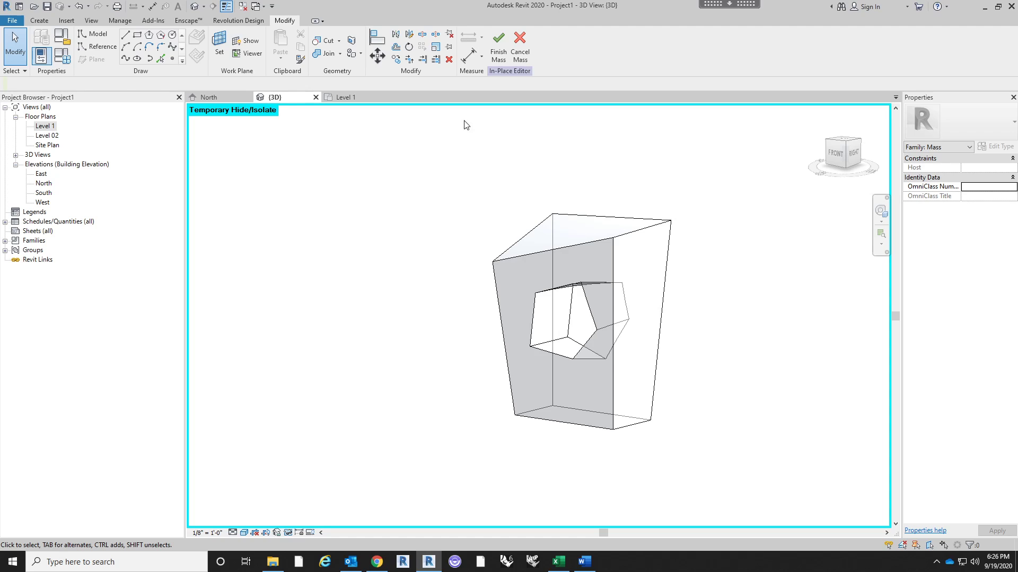
Finish the in-place mass edit and reset the temporary hide/isolate to show the whole tower.
{"action": "left_click", "coordinate": [497, 58]}
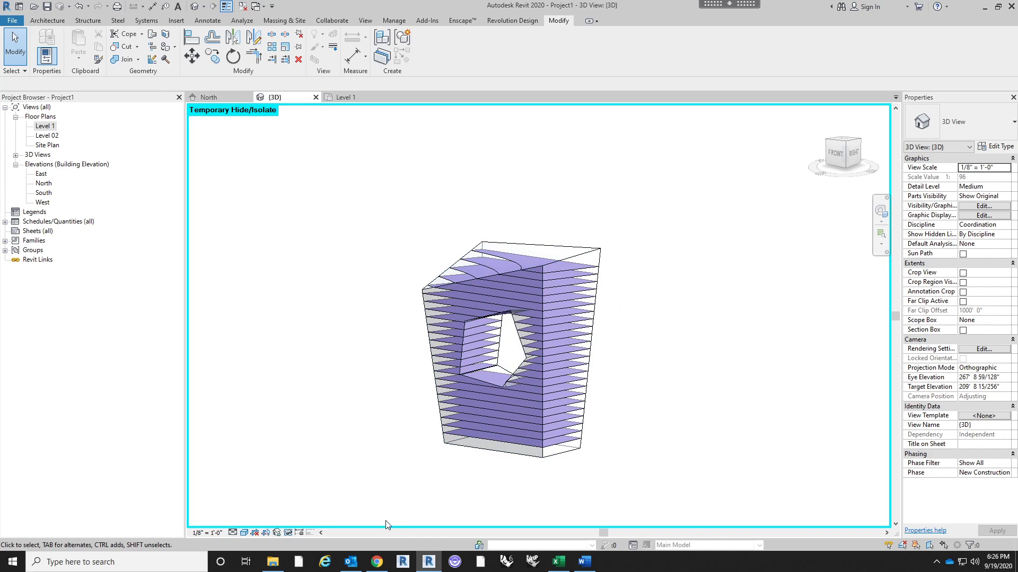
{"action": "left_click", "coordinate": [288, 533]}
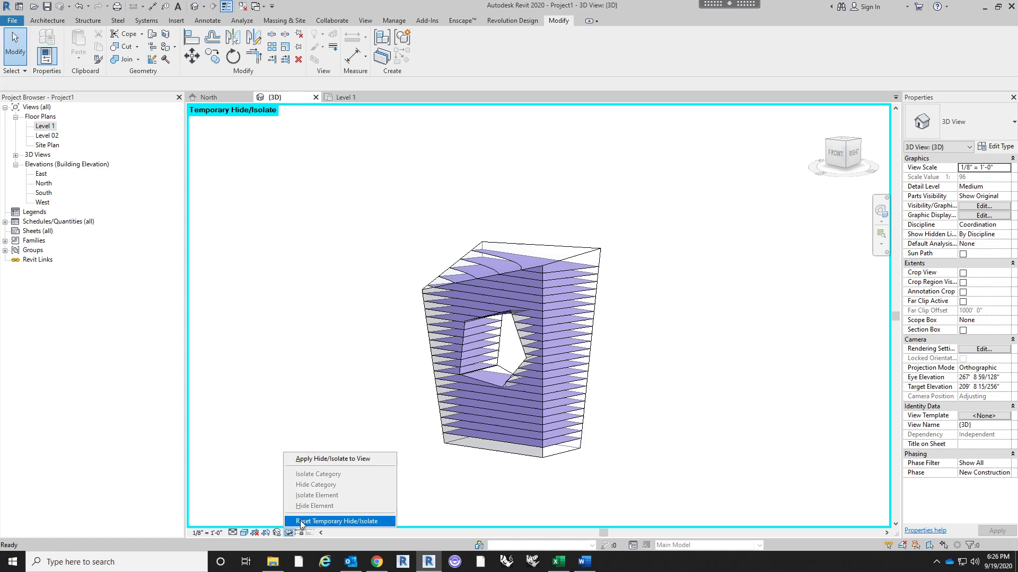
{"action": "left_click", "coordinate": [301, 522]}
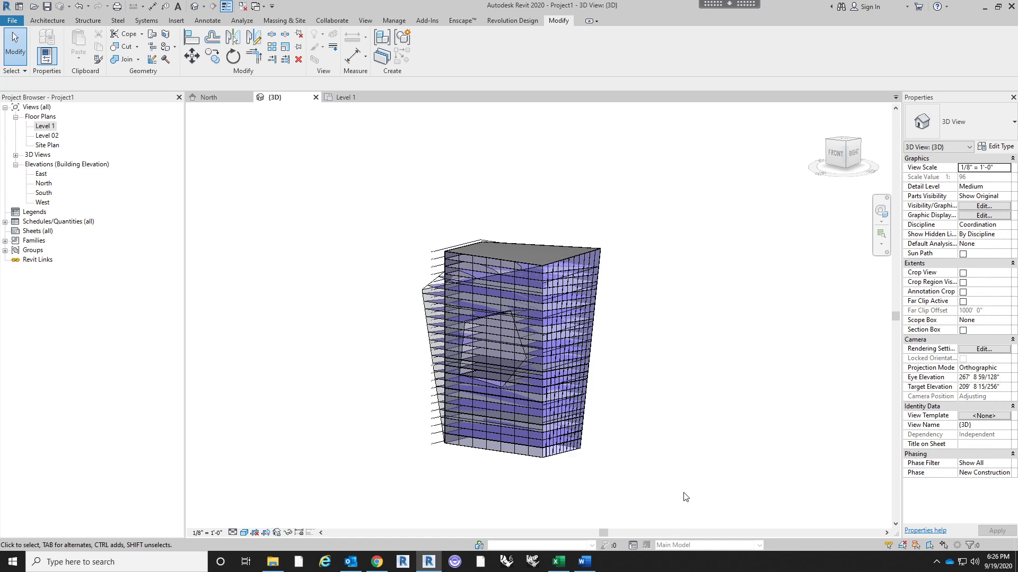
Filter a selection of the whole tower to walls only and update them to the mass faces, deleting the elements that cannot be recreated.
{"action": "left_click_drag", "start_coordinate": [666, 497], "coordinate": [397, 249]}
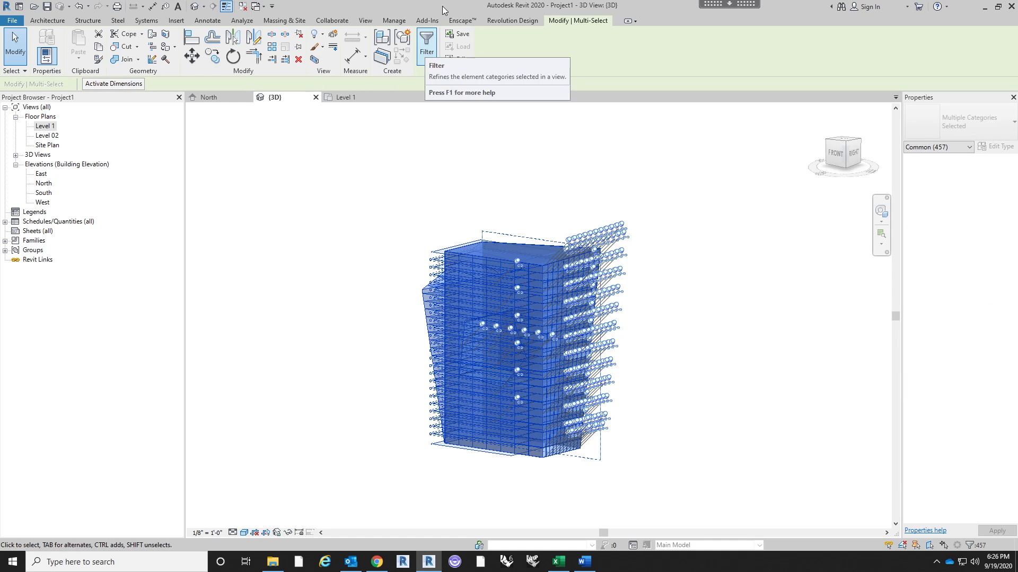
{"action": "left_click", "coordinate": [427, 43]}
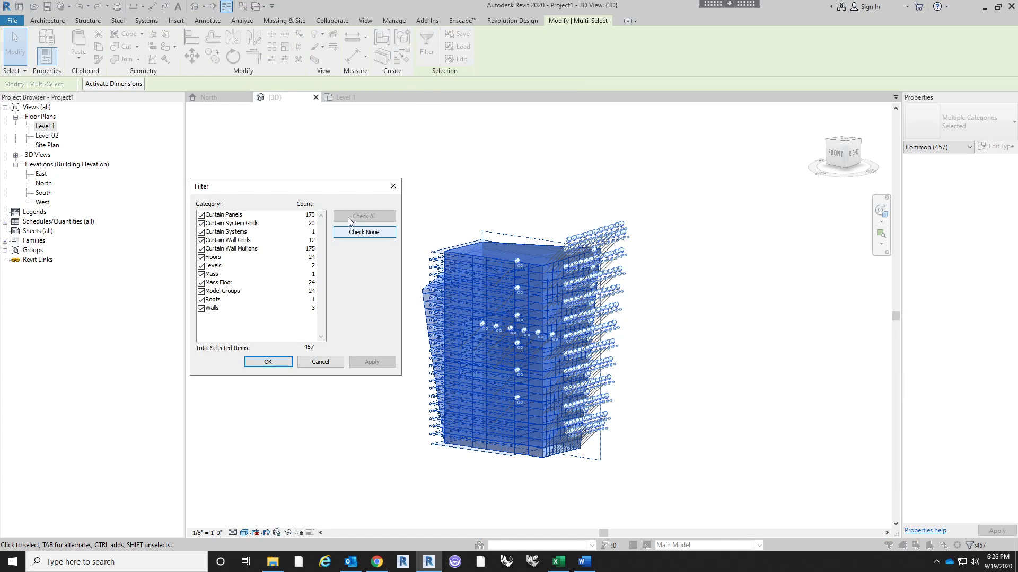
{"action": "left_click", "coordinate": [363, 232]}
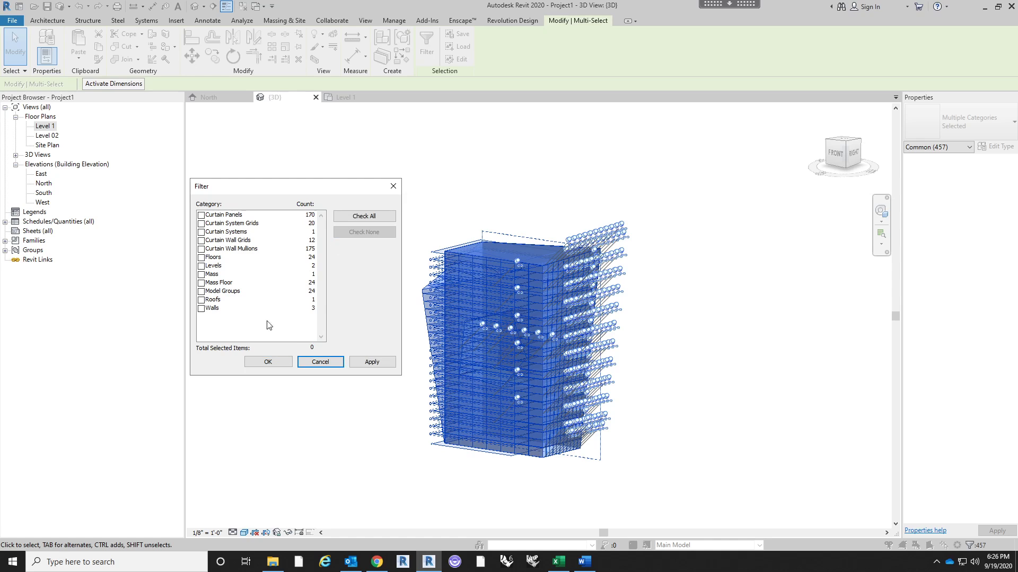
{"action": "left_click", "coordinate": [201, 308]}
{"action": "left_click", "coordinate": [255, 363]}
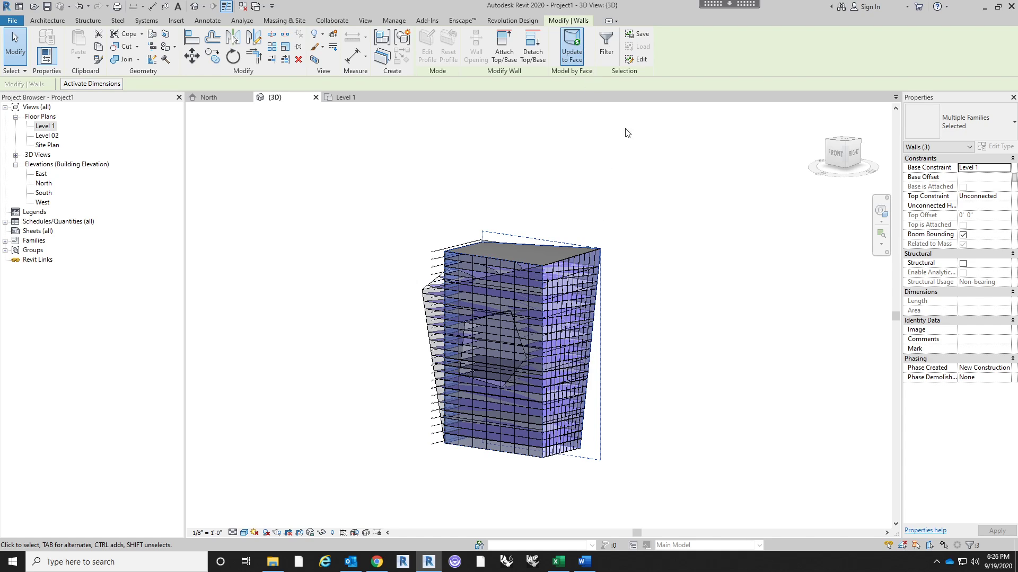
{"action": "key", "text": "Delete"}
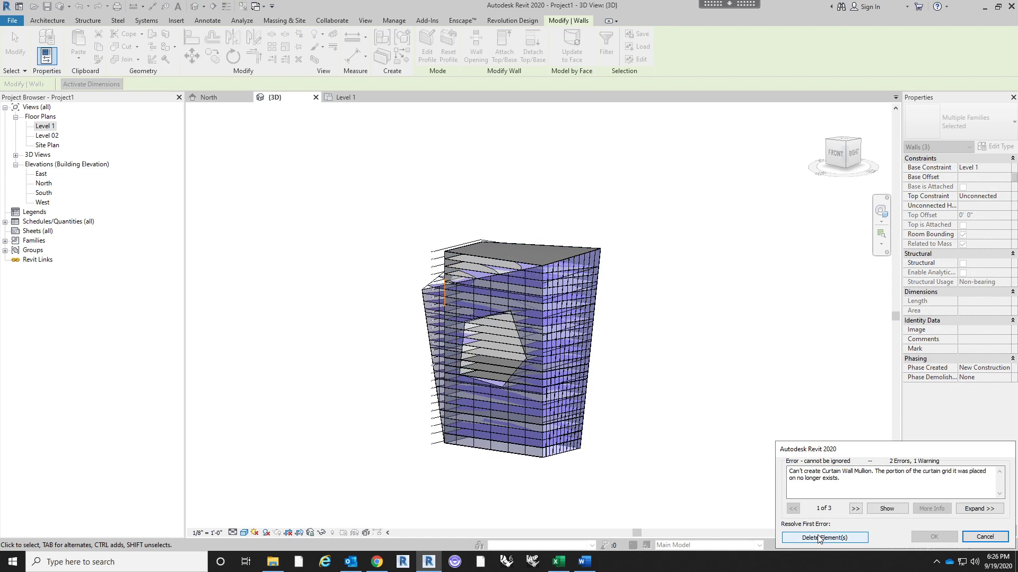
{"action": "left_click", "coordinate": [985, 537]}
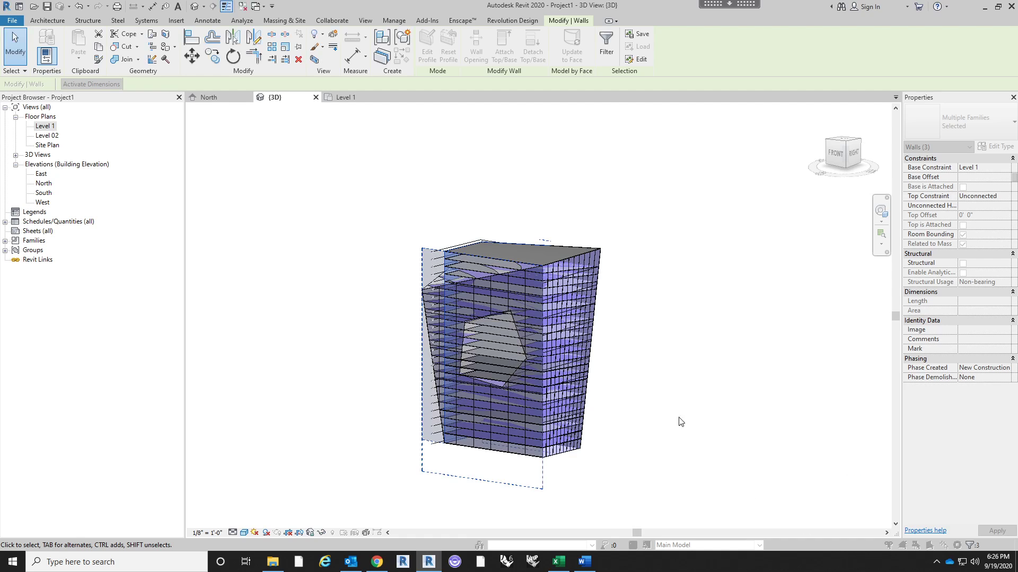
{"action": "left_click", "coordinate": [679, 409]}
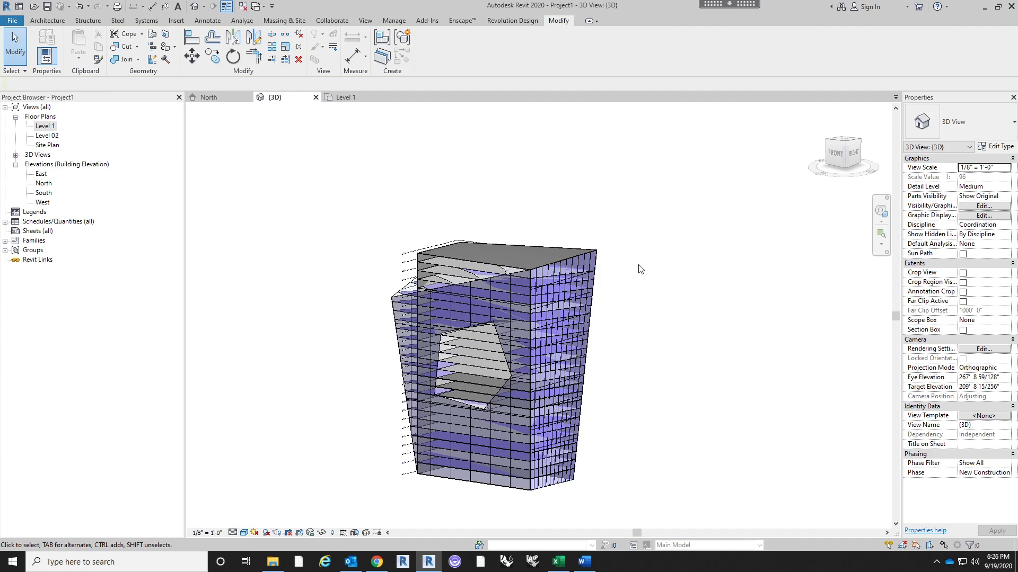
Update the Insulation on Metal Deck - EPDM roof to the reshaped mass's top face and deselect it.
{"action": "left_click", "coordinate": [568, 266]}
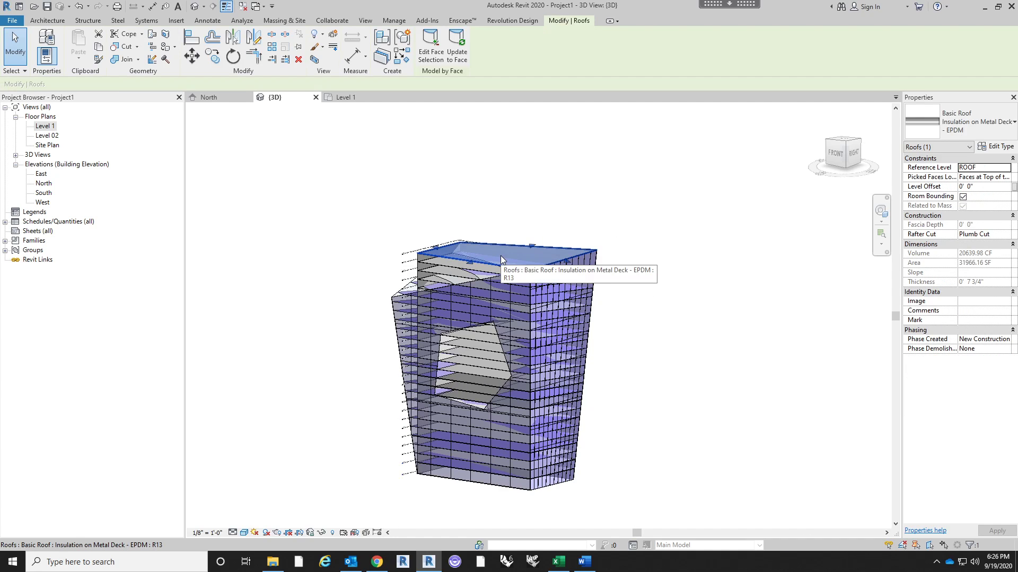
{"action": "left_click", "coordinate": [457, 47]}
{"action": "left_click", "coordinate": [551, 183]}
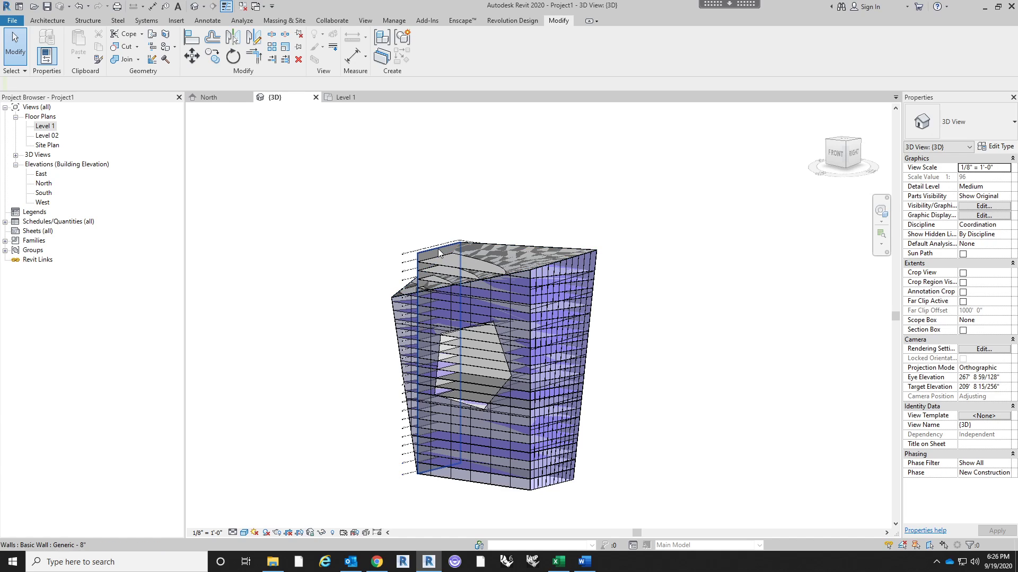
Try to update the narrow Generic - 8" side wall to its mass face, accept the warning and deselect the wall.
{"action": "left_click", "coordinate": [422, 387]}
{"action": "middle_click_drag", "start_coordinate": [422, 386], "coordinate": [502, 237], "text": "shift"}
{"action": "left_click", "coordinate": [572, 47]}
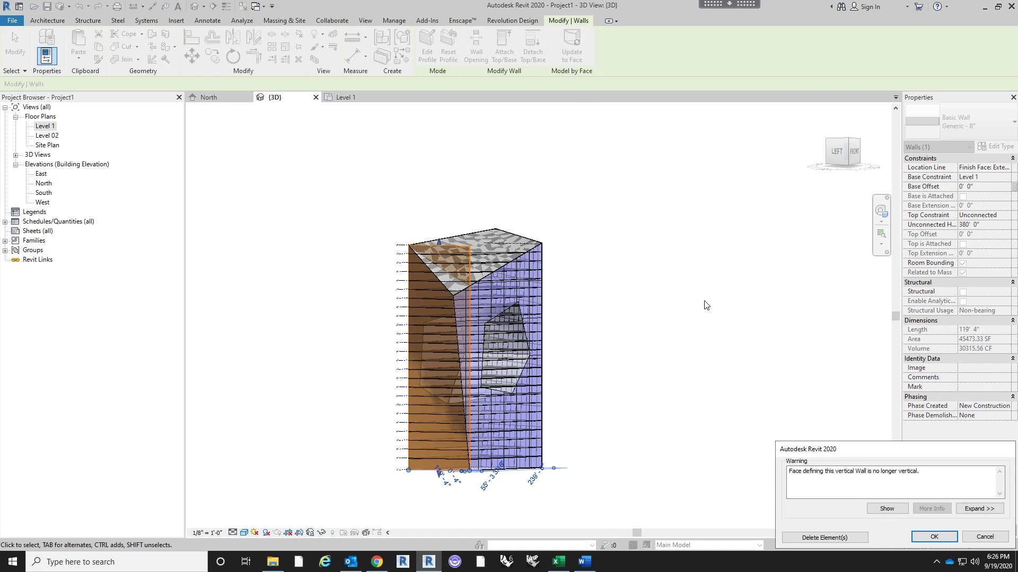
{"action": "middle_click_drag", "start_coordinate": [705, 304], "coordinate": [575, 121], "text": "shift"}
{"action": "scroll", "coordinate": [555, 269], "scroll_direction": "up", "scroll_amount": 5}
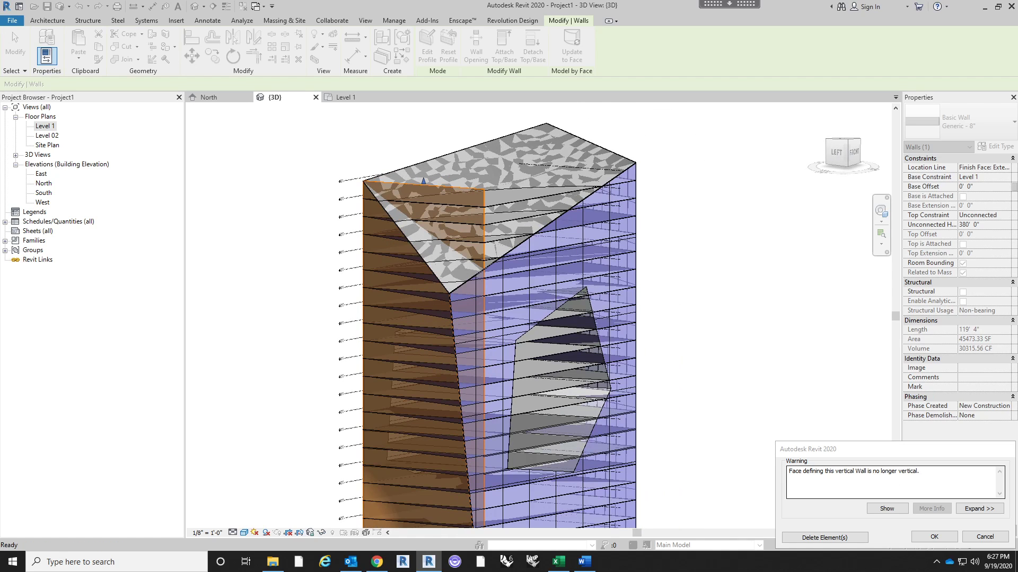
{"action": "left_click", "coordinate": [933, 537]}
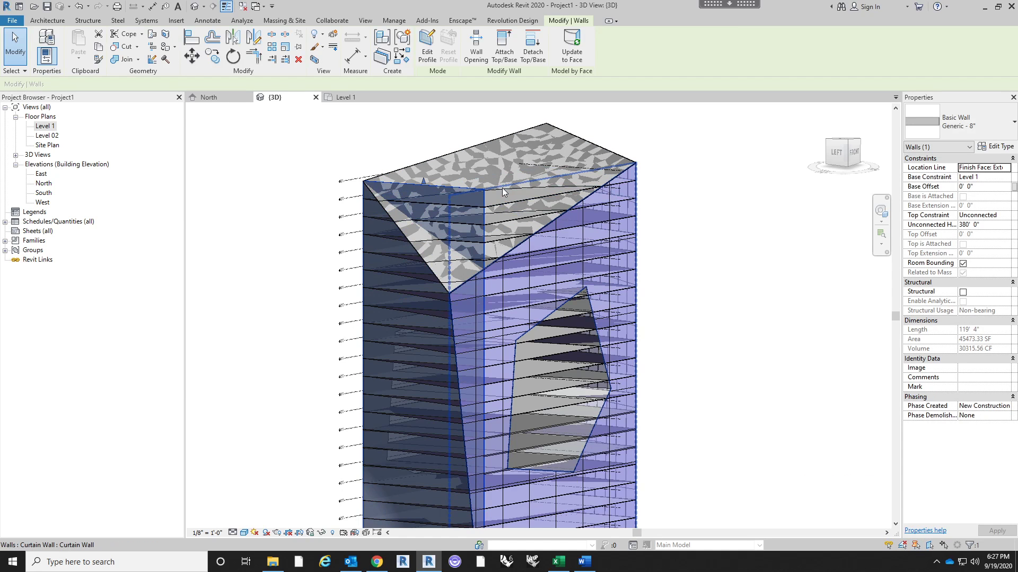
{"action": "left_click", "coordinate": [672, 220]}
Inspect the Generic - 8" back wall and its five-sided opening from behind, selecting the wall and clearing the selection.
{"action": "middle_click_drag", "start_coordinate": [743, 223], "coordinate": [488, 360], "text": "shift"}
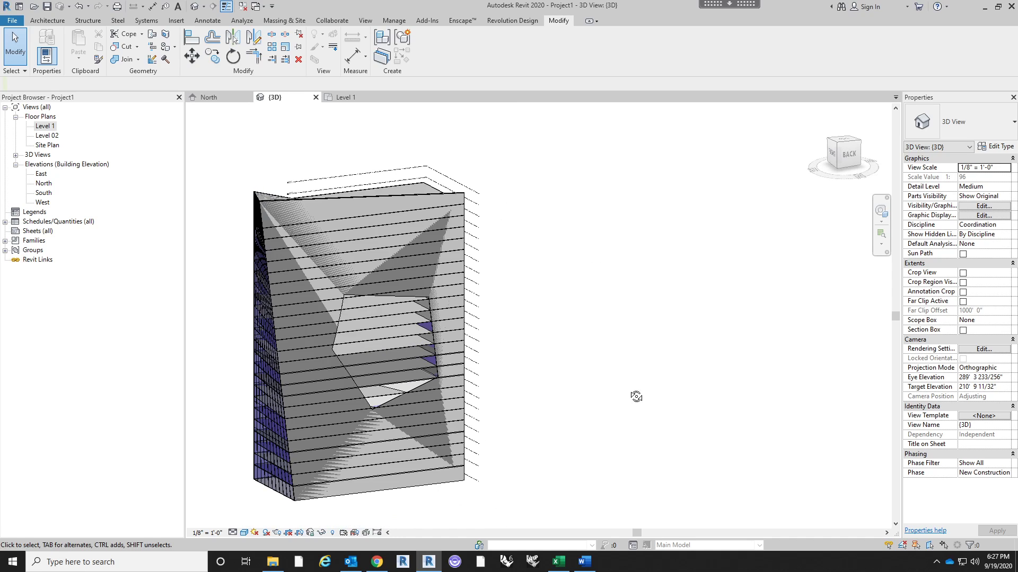
{"action": "middle_click_drag", "start_coordinate": [636, 396], "coordinate": [404, 276], "text": "shift"}
{"action": "left_click", "coordinate": [388, 250]}
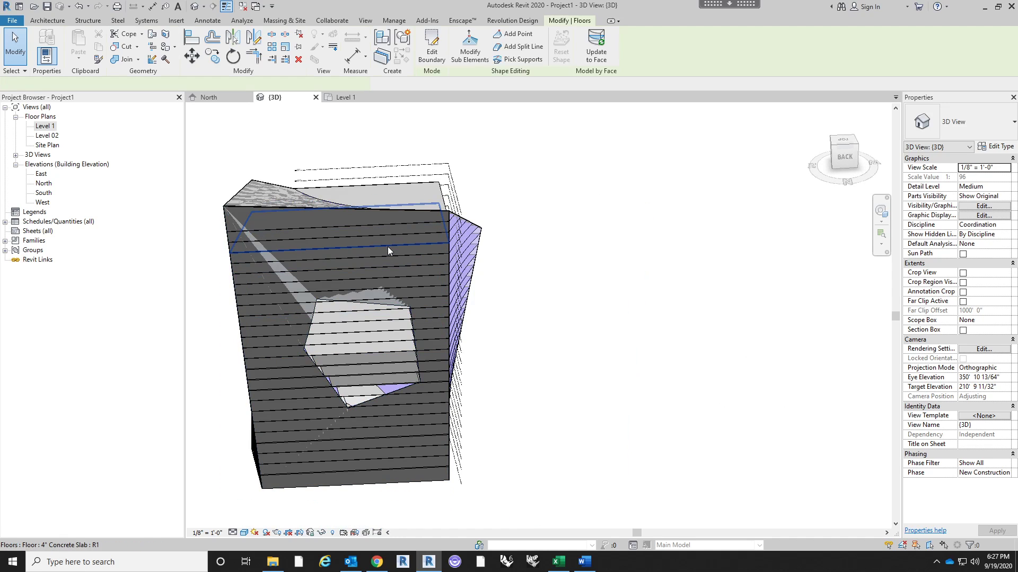
{"action": "left_click", "coordinate": [409, 215]}
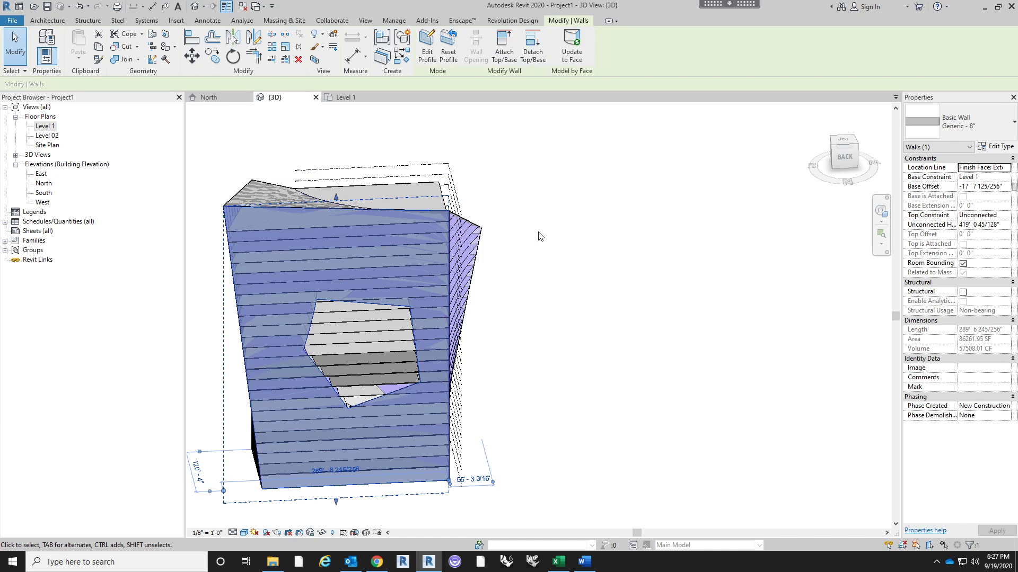
{"action": "left_click", "coordinate": [556, 235]}
{"action": "middle_click_drag", "start_coordinate": [643, 291], "coordinate": [556, 249], "text": "shift"}
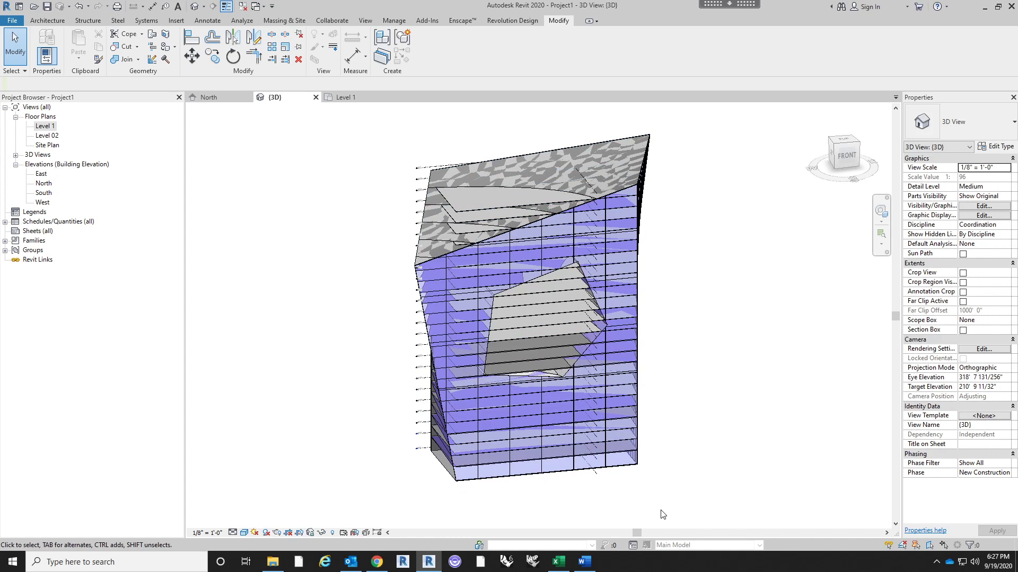
Filter a selection of the whole tower to floors only, update them to the mass, and clear the selection.
{"action": "left_click_drag", "start_coordinate": [661, 514], "coordinate": [585, 135]}
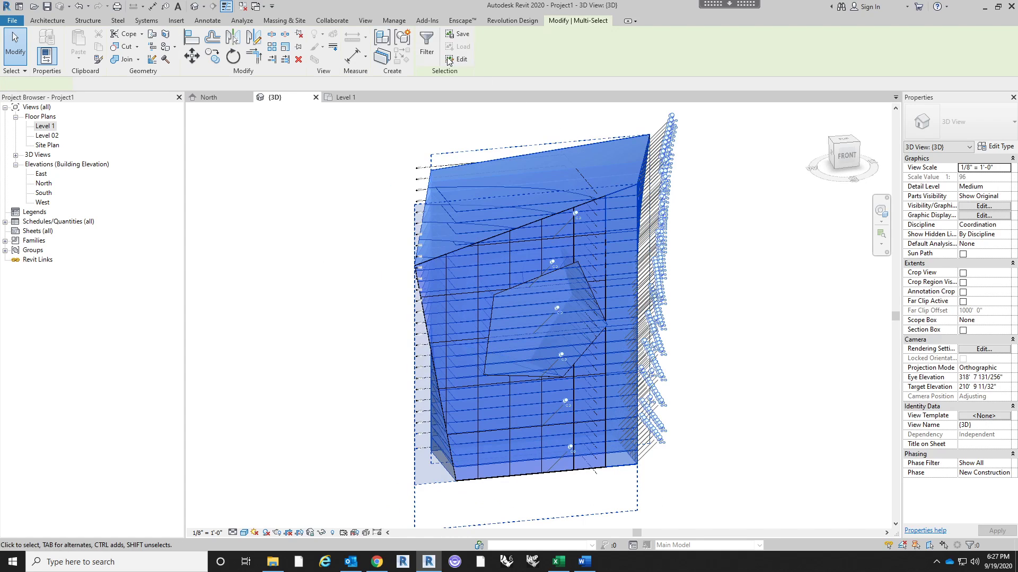
{"action": "left_click", "coordinate": [427, 53]}
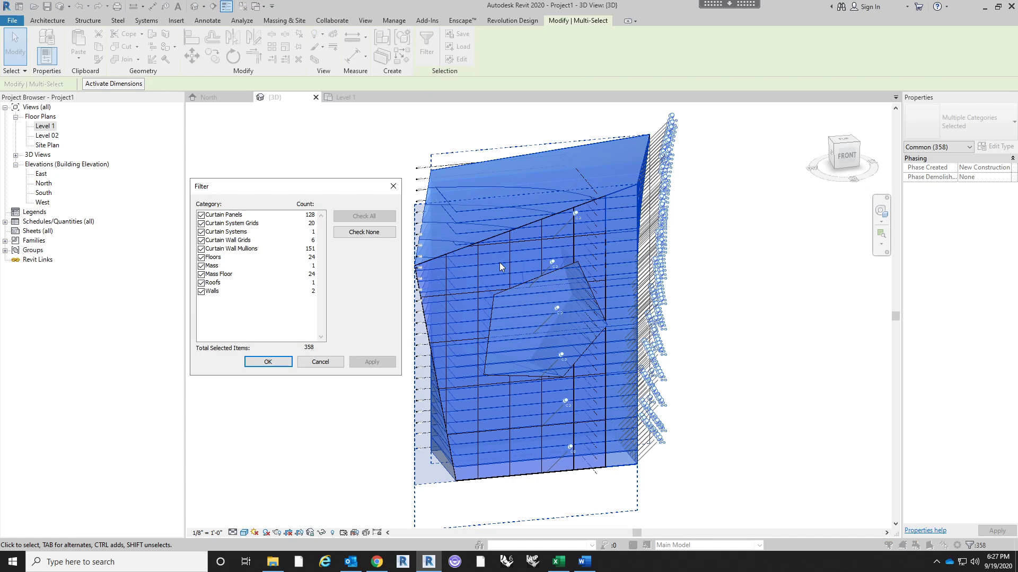
{"action": "left_click", "coordinate": [372, 234]}
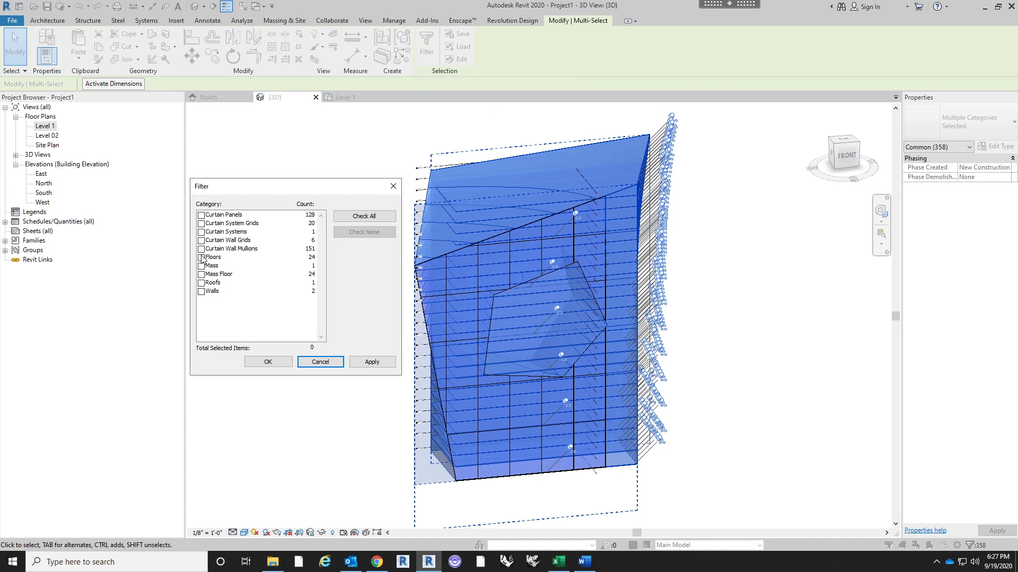
{"action": "left_click", "coordinate": [201, 257]}
{"action": "left_click", "coordinate": [267, 362]}
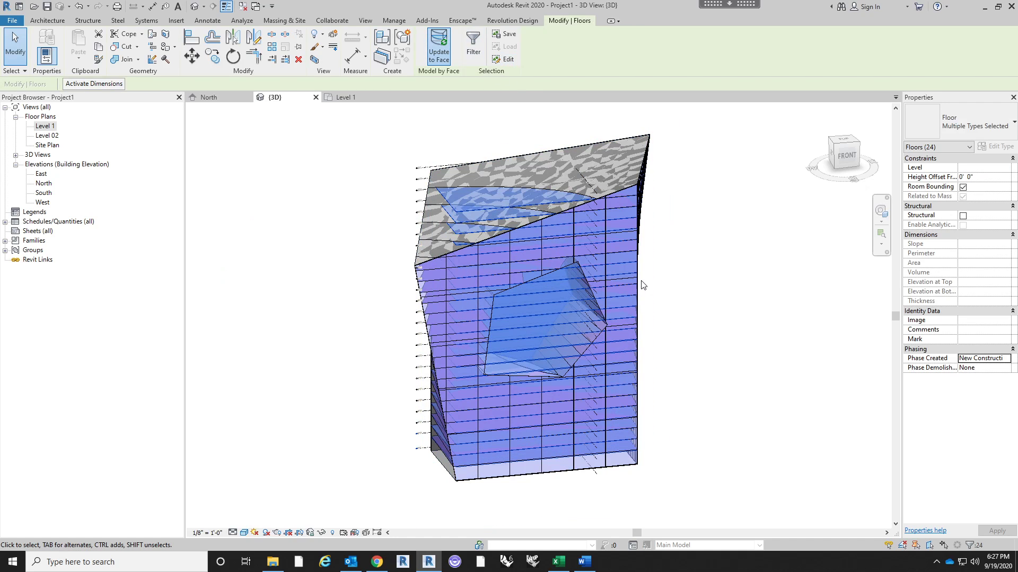
{"action": "left_click", "coordinate": [713, 284]}
Place a Generic - 8" wall by face on the mass's open left side, check it from several angles, and end the command.
{"action": "middle_click_drag", "start_coordinate": [748, 357], "coordinate": [530, 318], "text": "shift"}
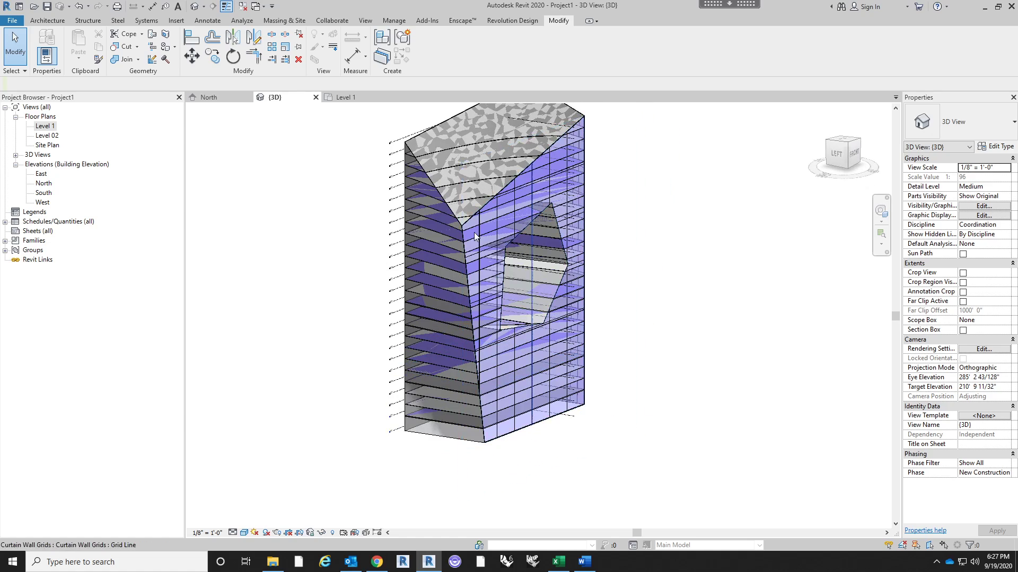
{"action": "middle_click_drag", "start_coordinate": [418, 153], "coordinate": [411, 252], "text": "shift"}
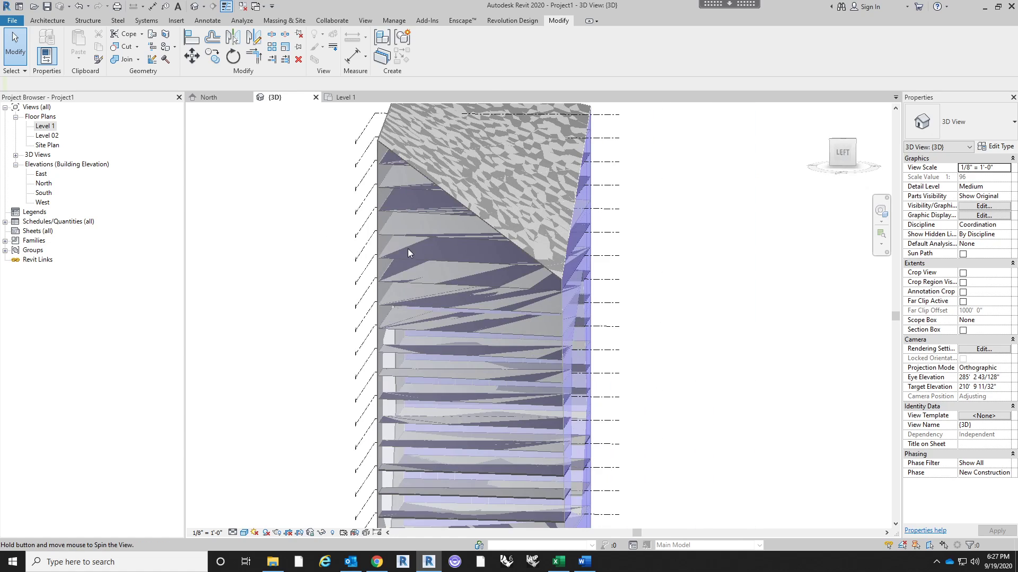
{"action": "left_click", "coordinate": [47, 20]}
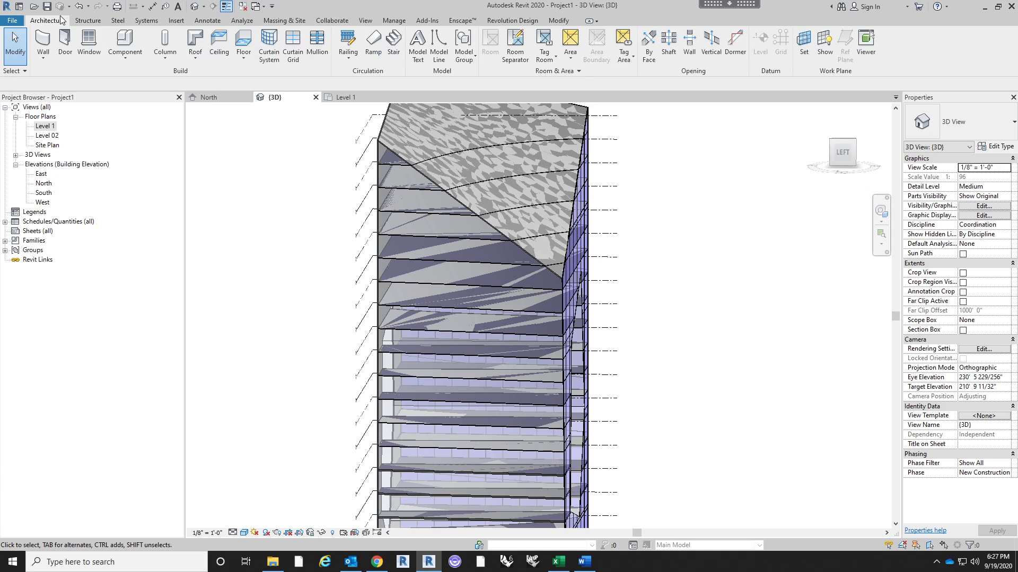
{"action": "left_click", "coordinate": [44, 59]}
{"action": "left_click", "coordinate": [74, 120]}
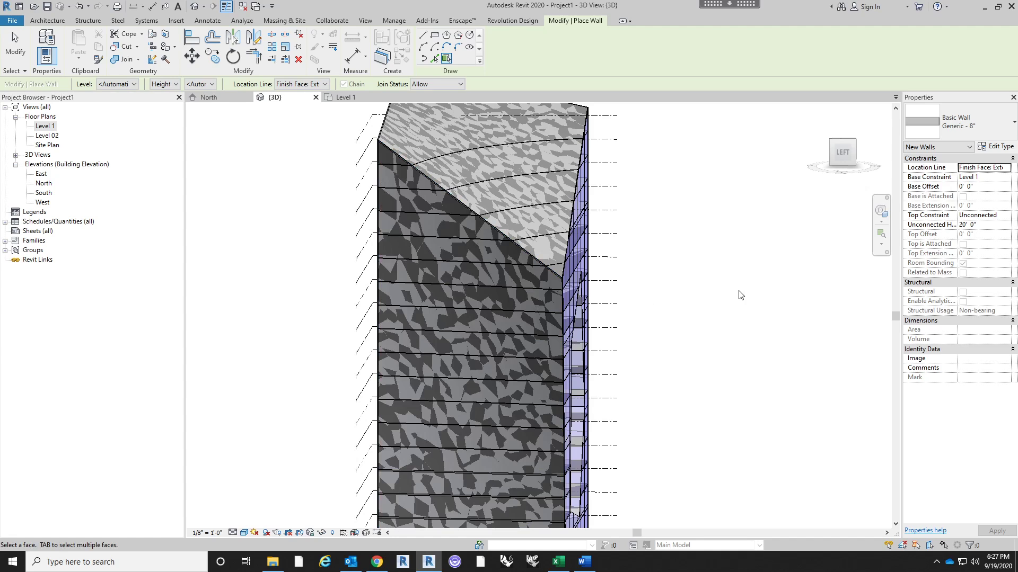
{"action": "middle_click_drag", "start_coordinate": [739, 295], "coordinate": [550, 295], "text": "shift"}
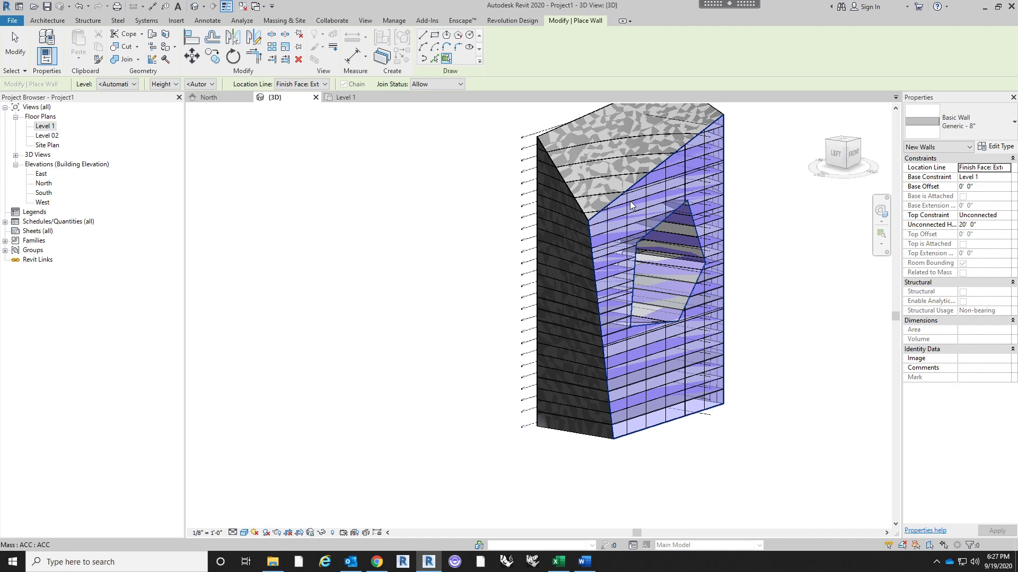
{"action": "middle_click_drag", "start_coordinate": [747, 318], "coordinate": [645, 359], "text": "shift"}
{"action": "middle_click_drag", "start_coordinate": [733, 244], "coordinate": [756, 332], "text": "shift"}
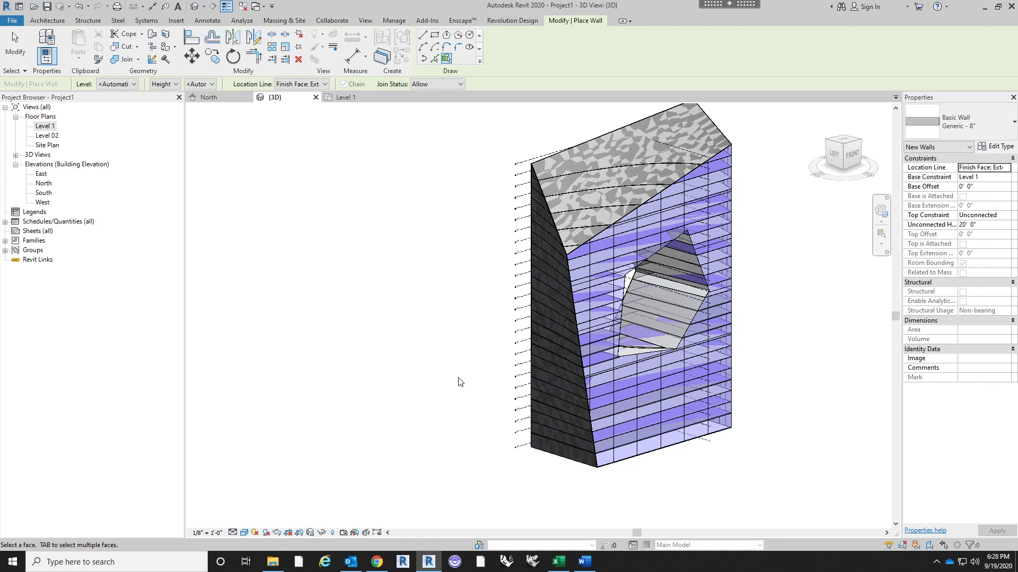
{"action": "middle_click_drag", "start_coordinate": [407, 419], "coordinate": [443, 407], "text": "shift"}
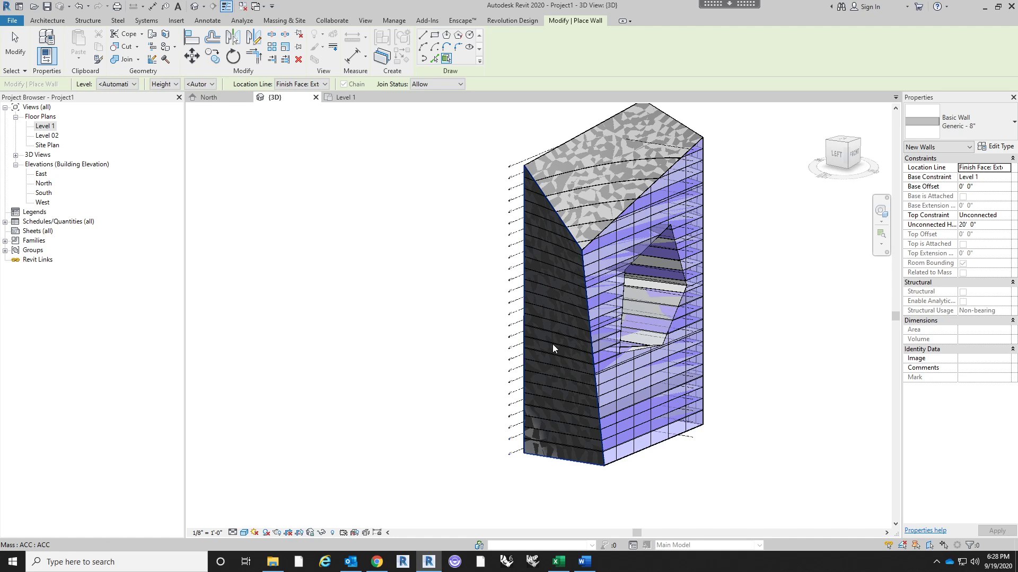
{"action": "middle_click_drag", "start_coordinate": [722, 444], "coordinate": [745, 364], "text": "shift"}
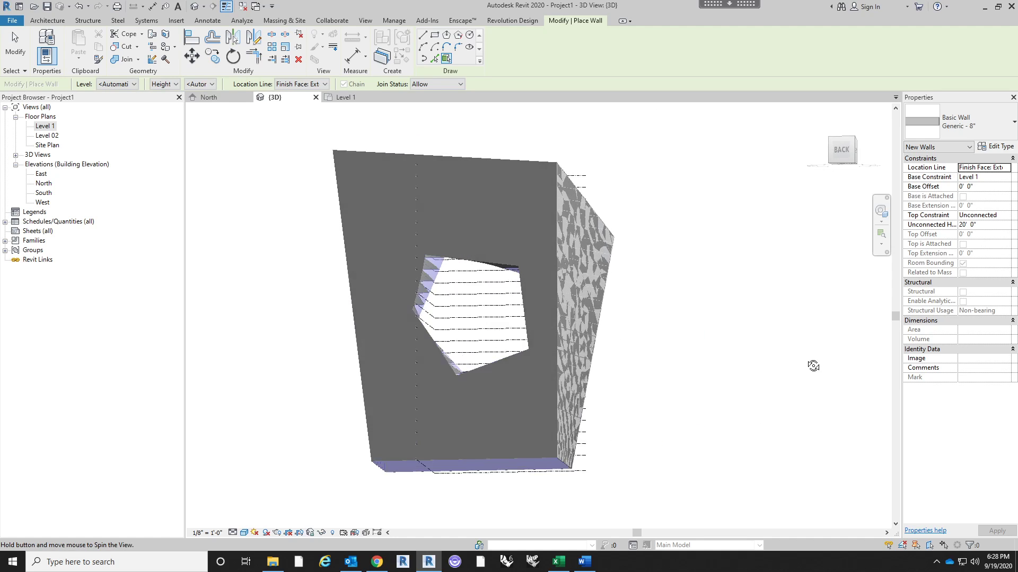
{"action": "key", "text": "Escape"}
{"action": "key", "text": "Escape"}
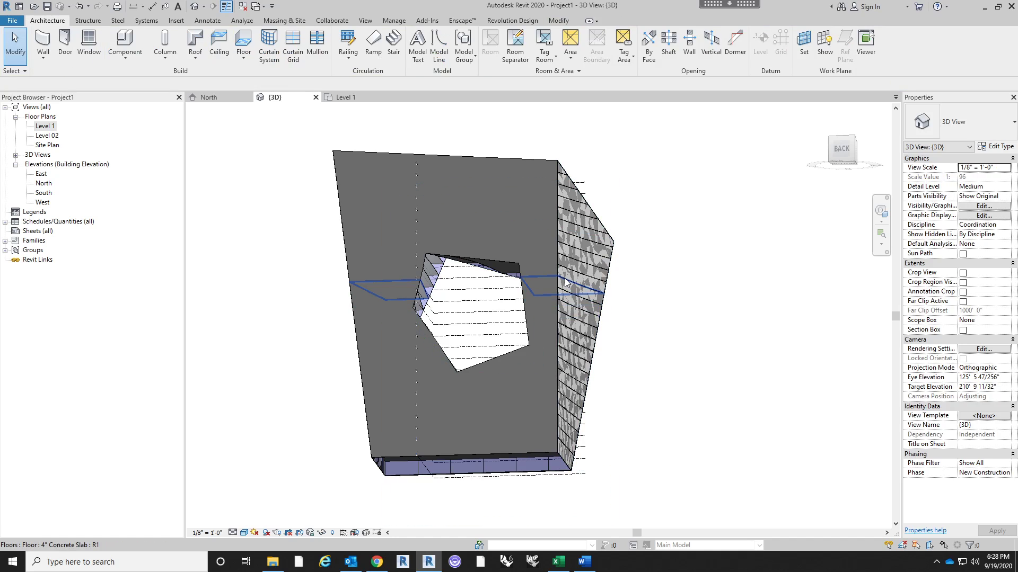
Inspect the new side wall and the opening through the tower in 3D, and view the North elevation.
{"action": "left_click", "coordinate": [601, 221]}
{"action": "left_click", "coordinate": [715, 228]}
{"action": "middle_click_drag", "start_coordinate": [715, 228], "coordinate": [591, 400], "text": "shift"}
{"action": "left_click", "coordinate": [591, 401]}
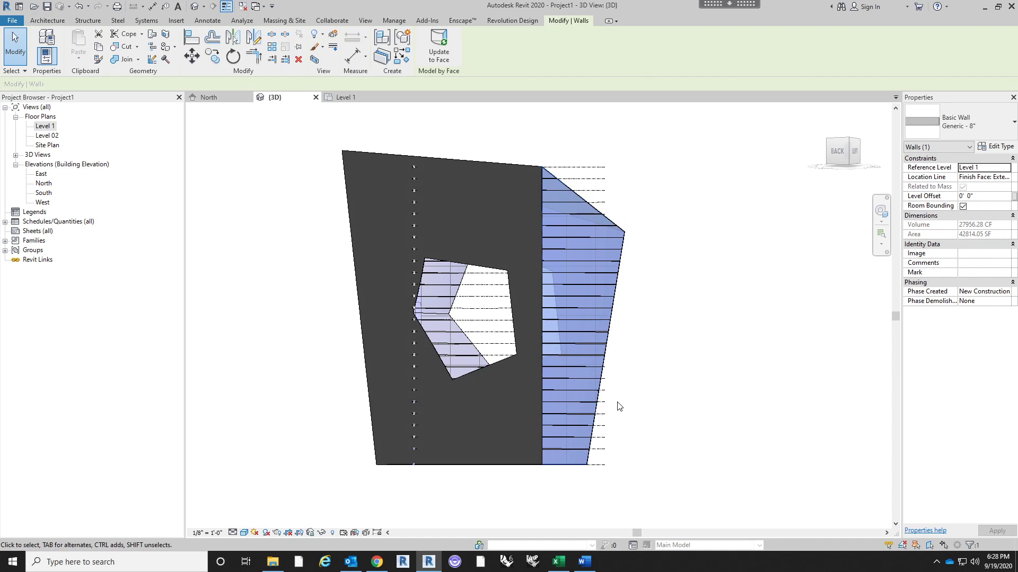
{"action": "left_click", "coordinate": [669, 400]}
{"action": "middle_click_drag", "start_coordinate": [671, 400], "coordinate": [726, 365], "text": "shift"}
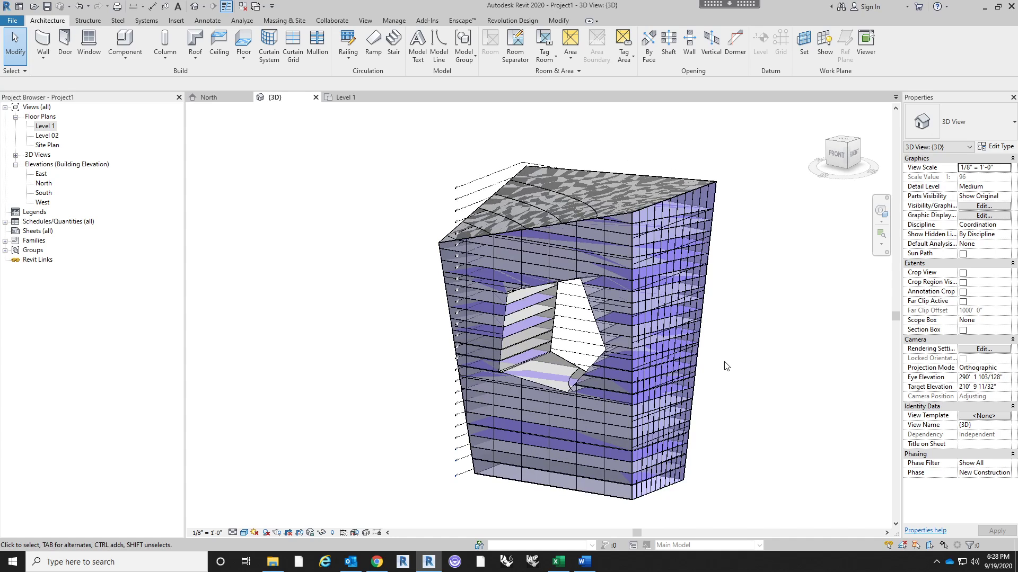
{"action": "middle_click_drag", "start_coordinate": [777, 419], "coordinate": [721, 386], "text": "shift"}
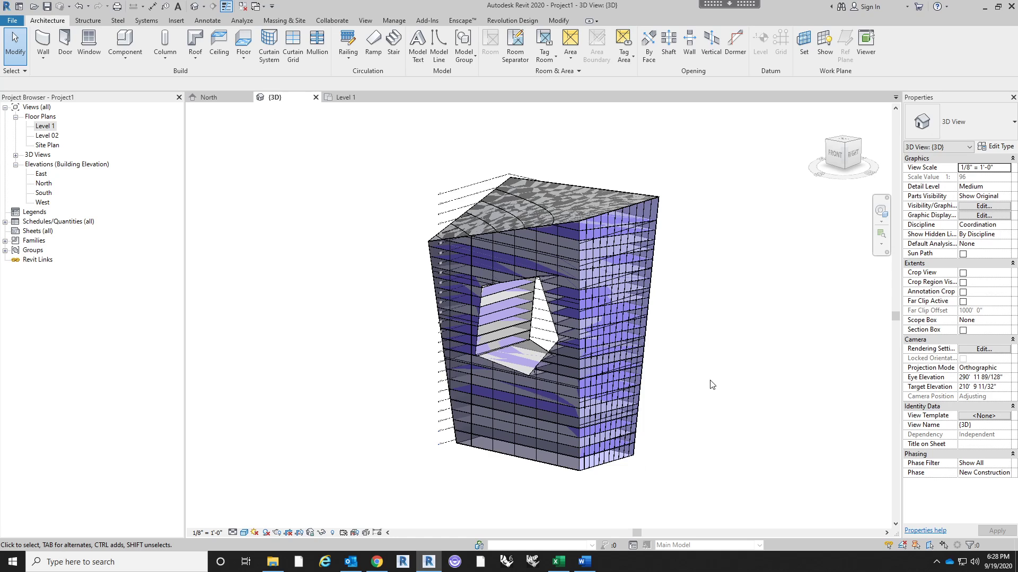
{"action": "double_click", "coordinate": [46, 186]}
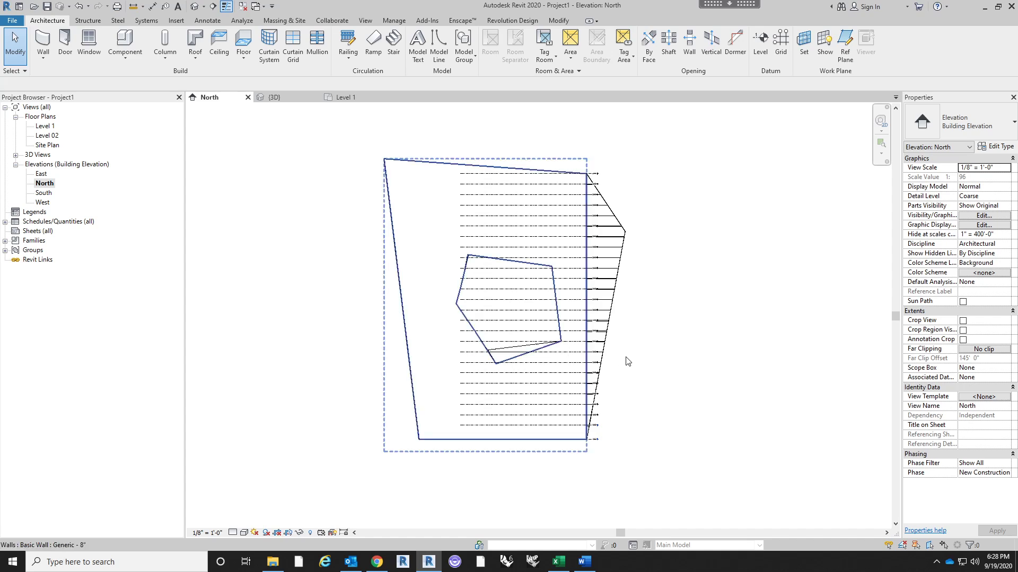
Open the Level 1 floor plan and move the East elevation marker outside the building's east side.
{"action": "left_click", "coordinate": [52, 127]}
{"action": "double_click", "coordinate": [52, 129]}
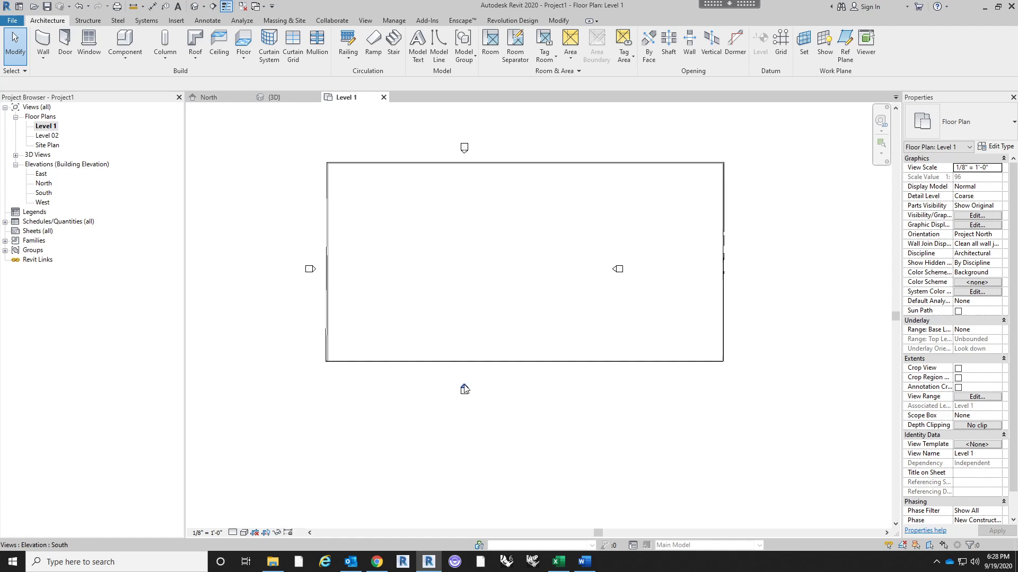
{"action": "left_click", "coordinate": [464, 391]}
{"action": "left_click", "coordinate": [615, 272]}
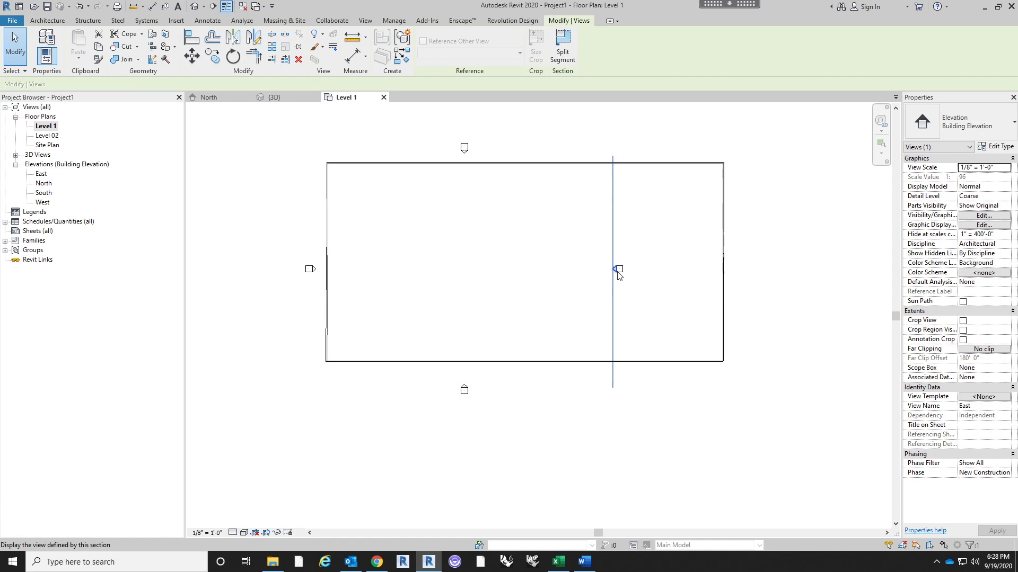
{"action": "left_click_drag", "start_coordinate": [617, 270], "coordinate": [790, 269]}
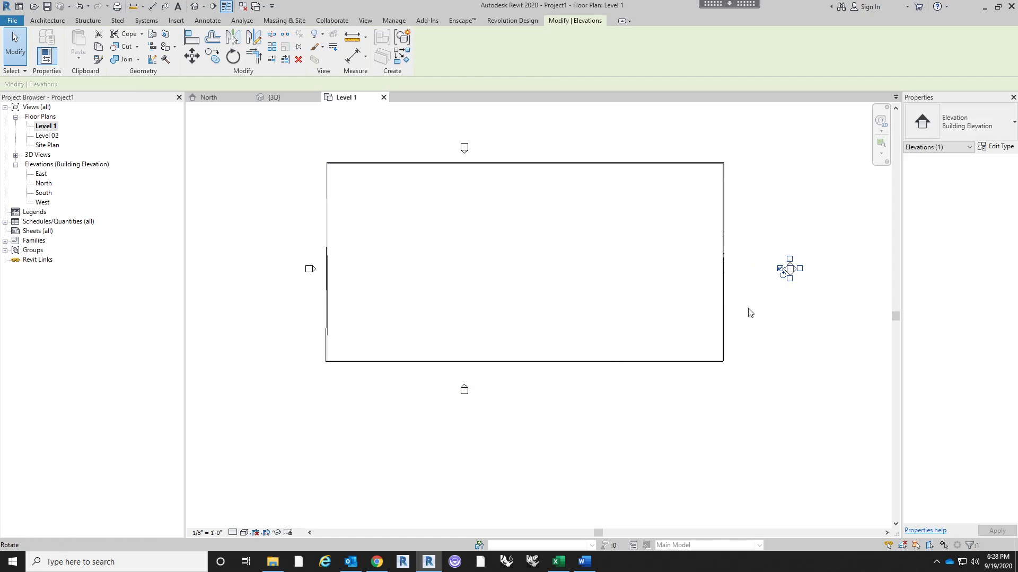
{"action": "left_click", "coordinate": [769, 289]}
Move the East elevation's view line outside the east wall, shift its marker farther out, and deselect it.
{"action": "left_click", "coordinate": [788, 268]}
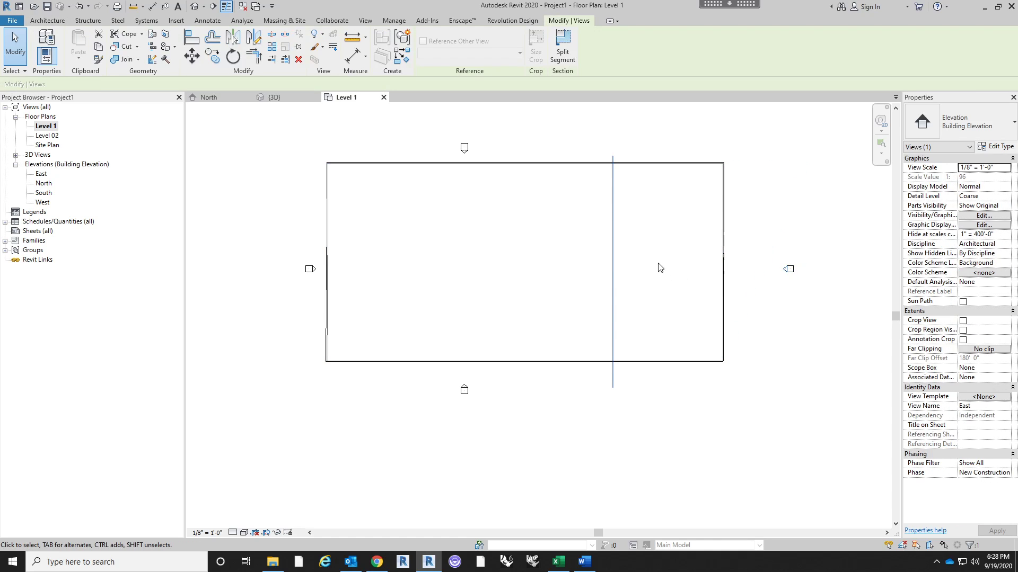
{"action": "left_click_drag", "start_coordinate": [623, 225], "coordinate": [769, 232]}
{"action": "left_click_drag", "start_coordinate": [760, 277], "coordinate": [834, 272]}
{"action": "left_click", "coordinate": [829, 293]}
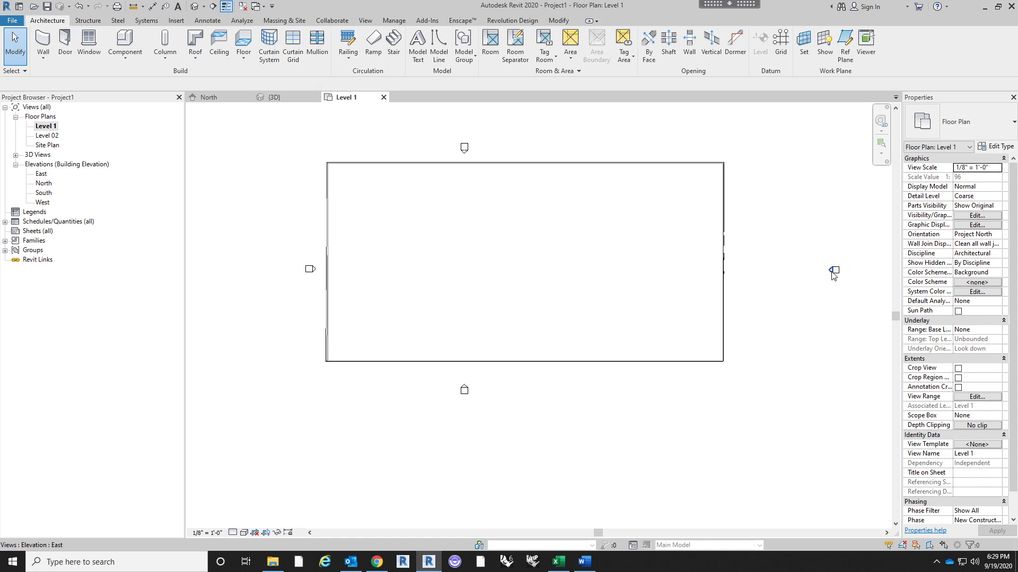
{"action": "left_click", "coordinate": [831, 271]}
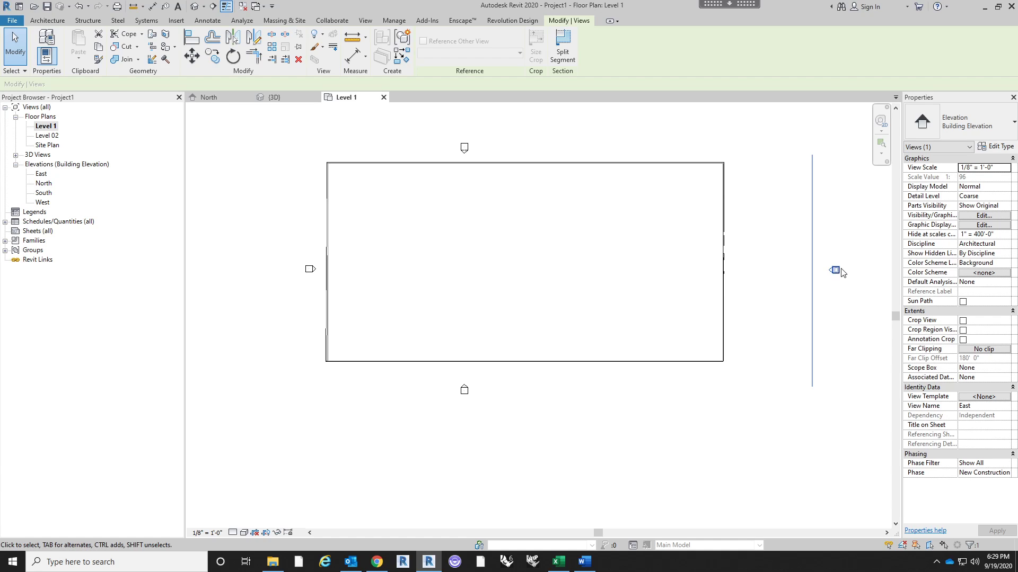
{"action": "left_click", "coordinate": [836, 271]}
{"action": "left_click", "coordinate": [830, 327]}
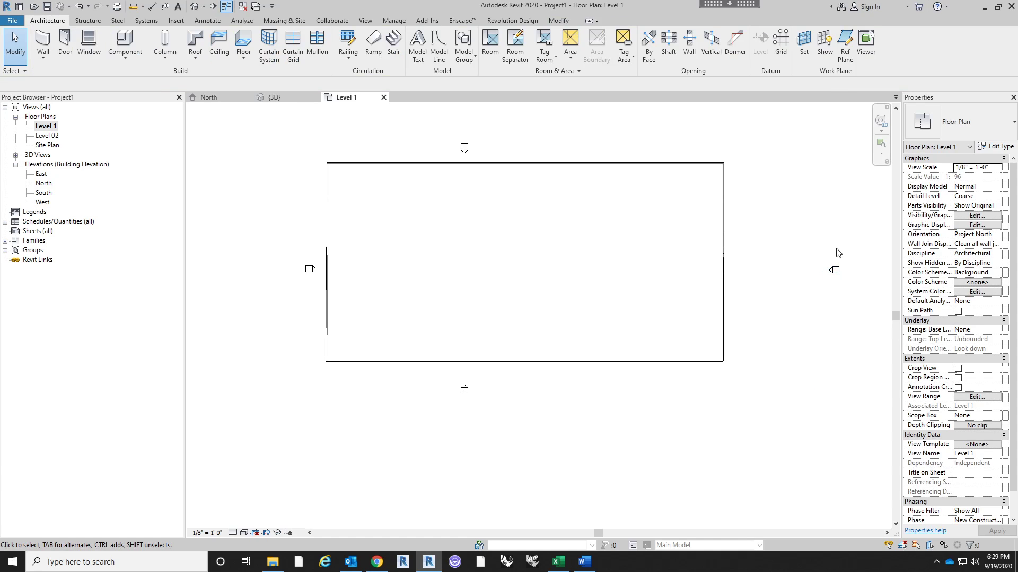
Move the North elevation's view line and marker farther from the north wall, and select the West elevation to show its view line.
{"action": "left_click", "coordinate": [833, 277]}
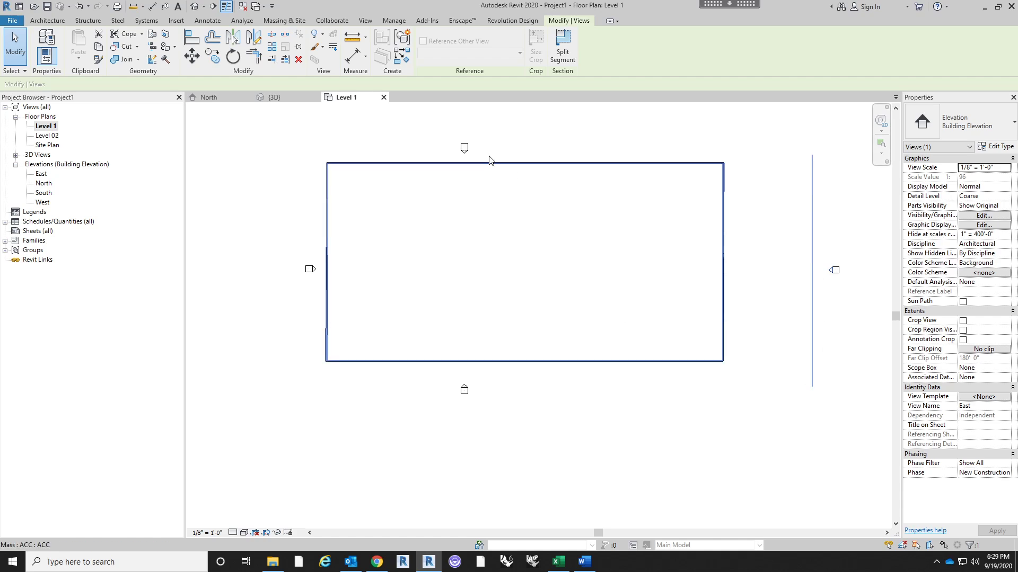
{"action": "left_click", "coordinate": [464, 158]}
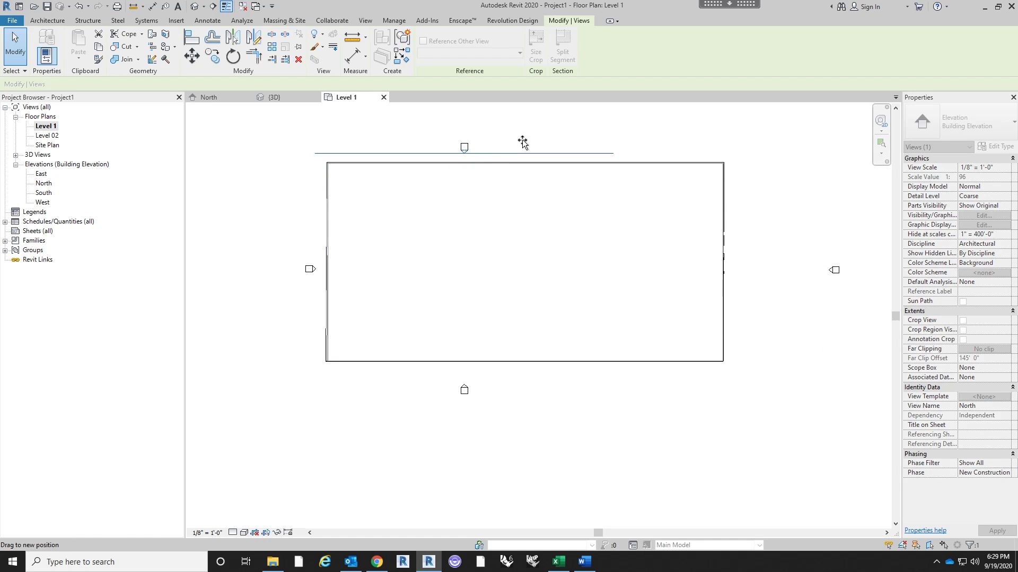
{"action": "left_click_drag", "start_coordinate": [524, 153], "coordinate": [547, 129]}
{"action": "left_click", "coordinate": [466, 148]}
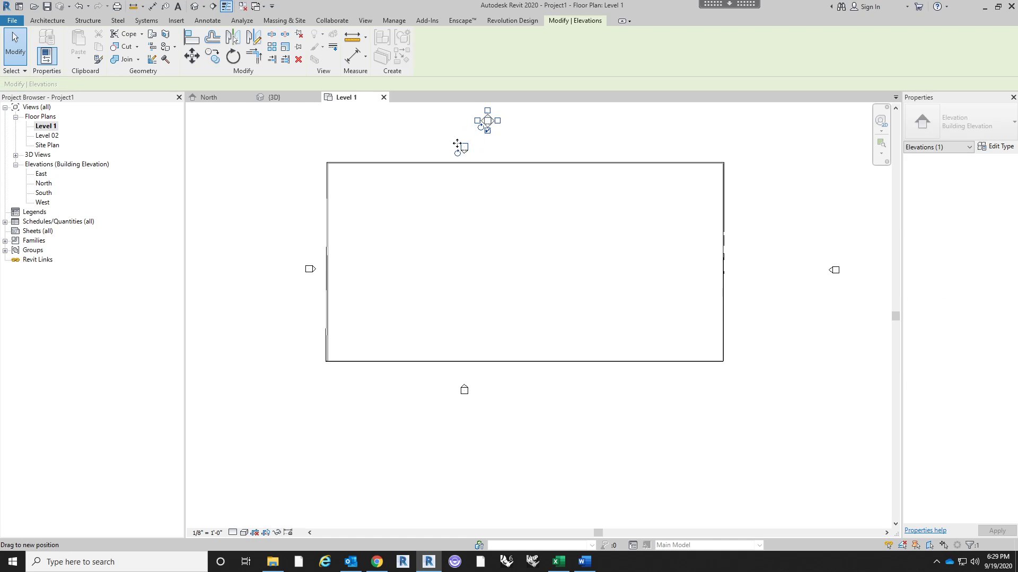
{"action": "left_click", "coordinate": [316, 272]}
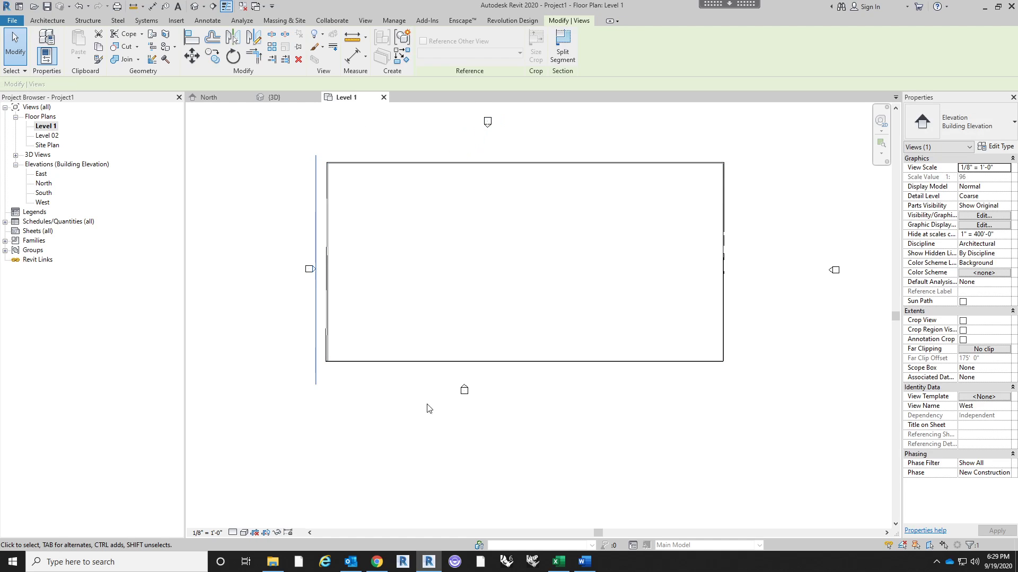
Open the North elevation and set its visual style to Shaded.
{"action": "double_click", "coordinate": [44, 183]}
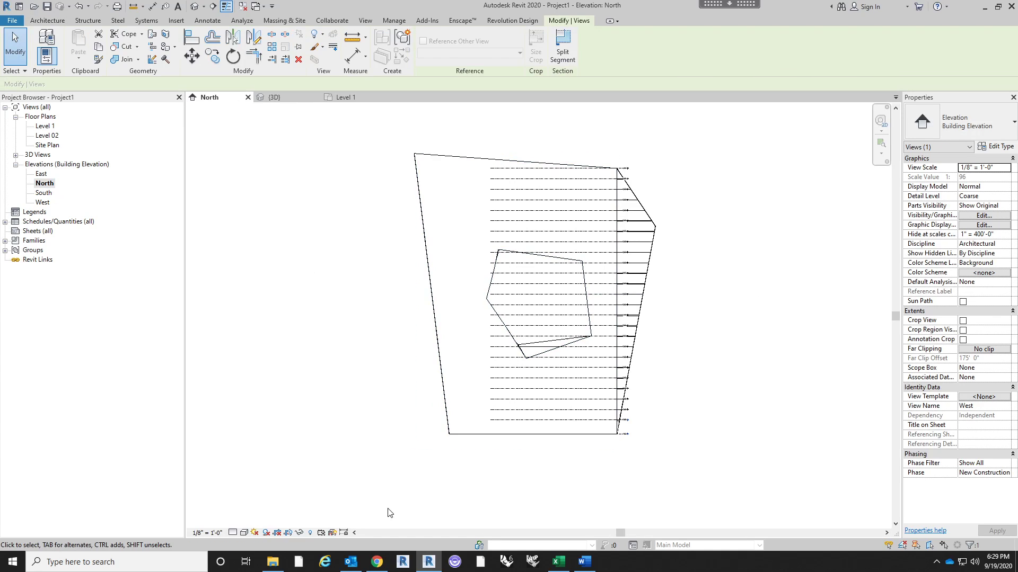
{"action": "left_click", "coordinate": [243, 533]}
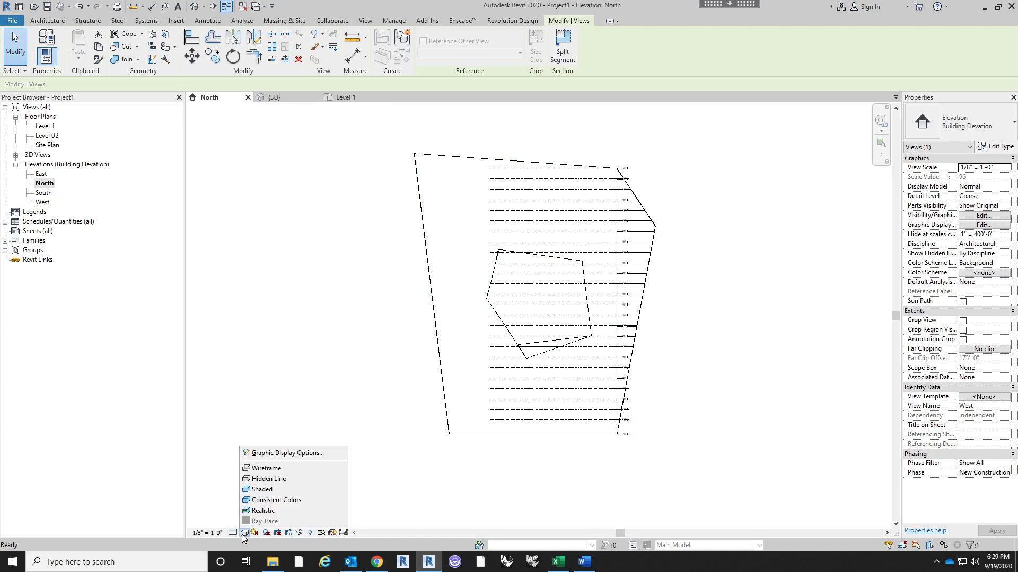
{"action": "left_click", "coordinate": [265, 490]}
{"action": "middle_click_drag", "start_coordinate": [713, 392], "coordinate": [691, 401]}
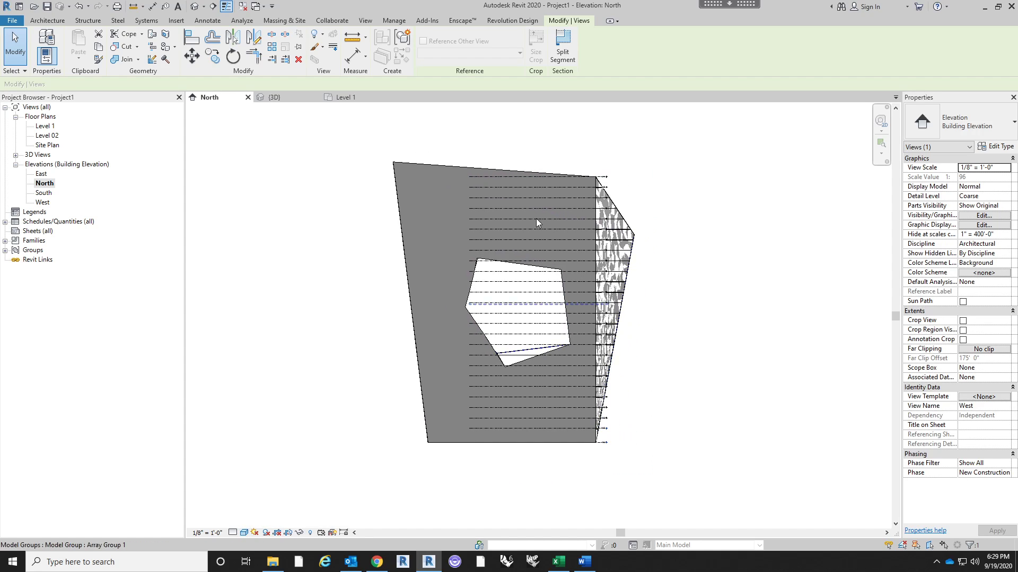
Open the West elevation and set its visual style to Shaded.
{"action": "left_click", "coordinate": [40, 194]}
{"action": "double_click", "coordinate": [42, 202]}
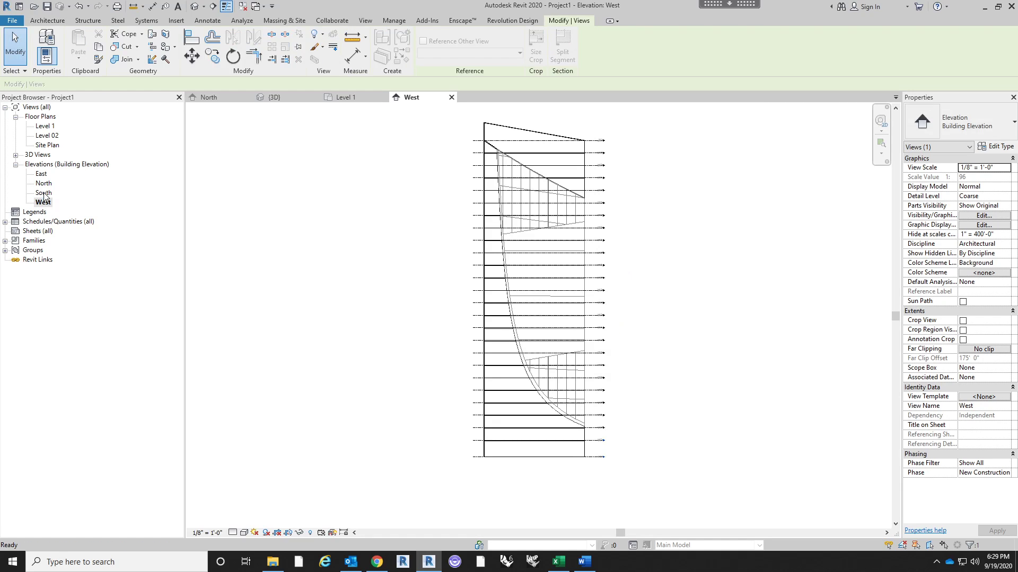
{"action": "left_click", "coordinate": [244, 533]}
{"action": "left_click", "coordinate": [261, 490]}
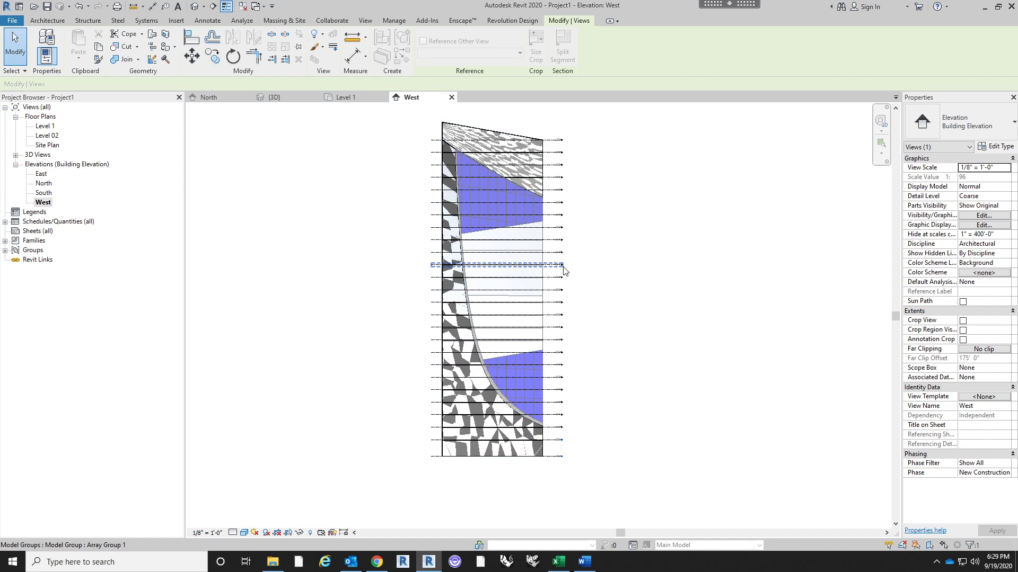
On the Level 1 plan, move the West elevation's view line outside the west wall, then reopen the West elevation.
{"action": "double_click", "coordinate": [46, 126]}
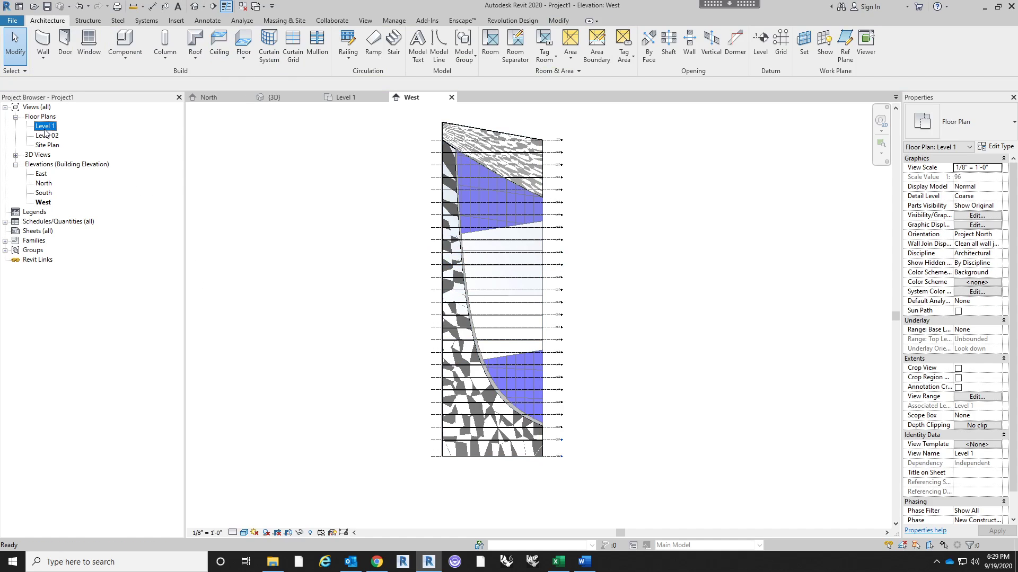
{"action": "left_click_drag", "start_coordinate": [316, 277], "coordinate": [248, 280]}
{"action": "left_click", "coordinate": [248, 280]}
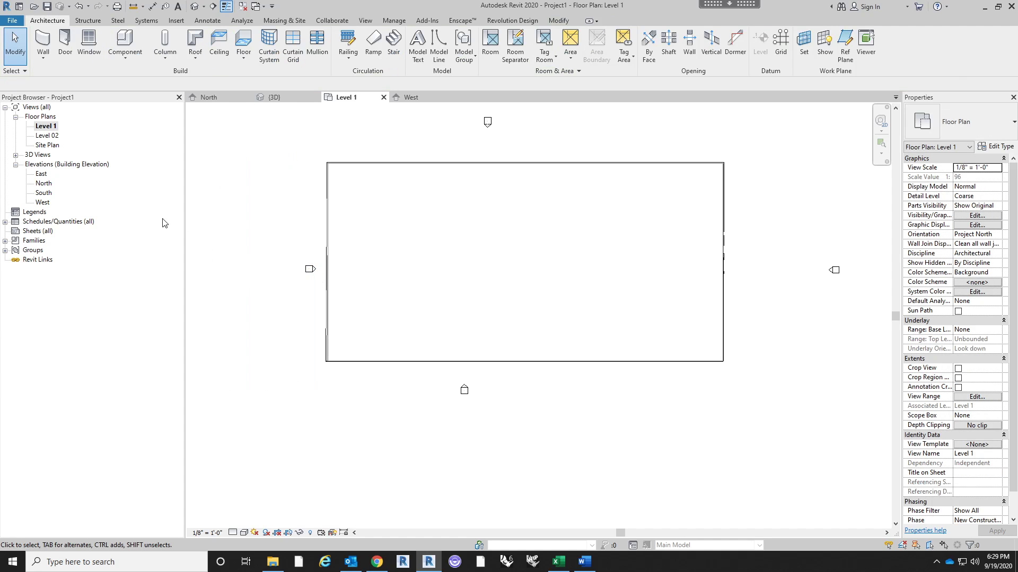
{"action": "double_click", "coordinate": [43, 203]}
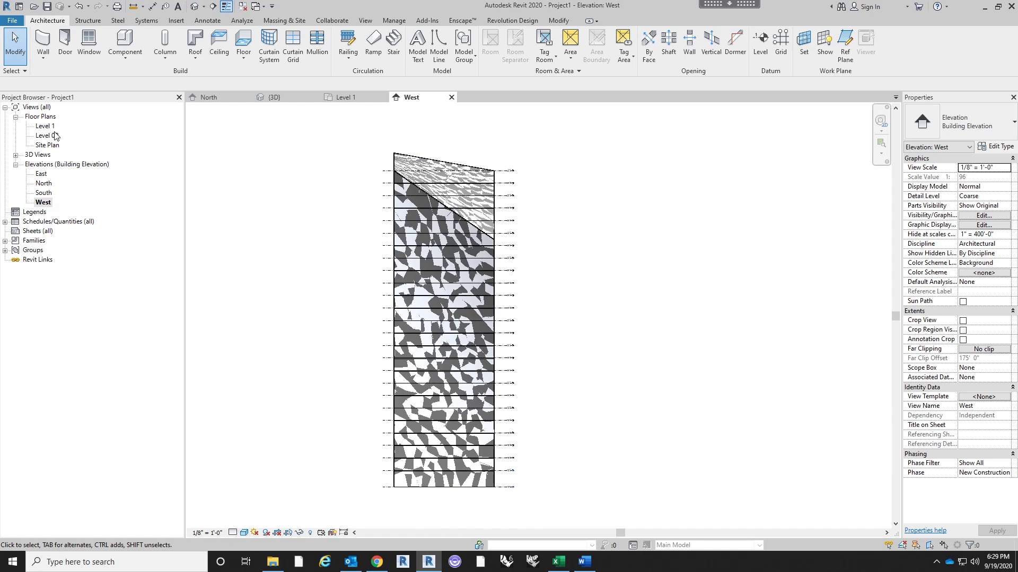
On the Level 1 plan, draw a building section straight through the tower near its middle, from beyond the north wall to beyond the south wall.
{"action": "left_click", "coordinate": [45, 126]}
{"action": "double_click", "coordinate": [48, 130]}
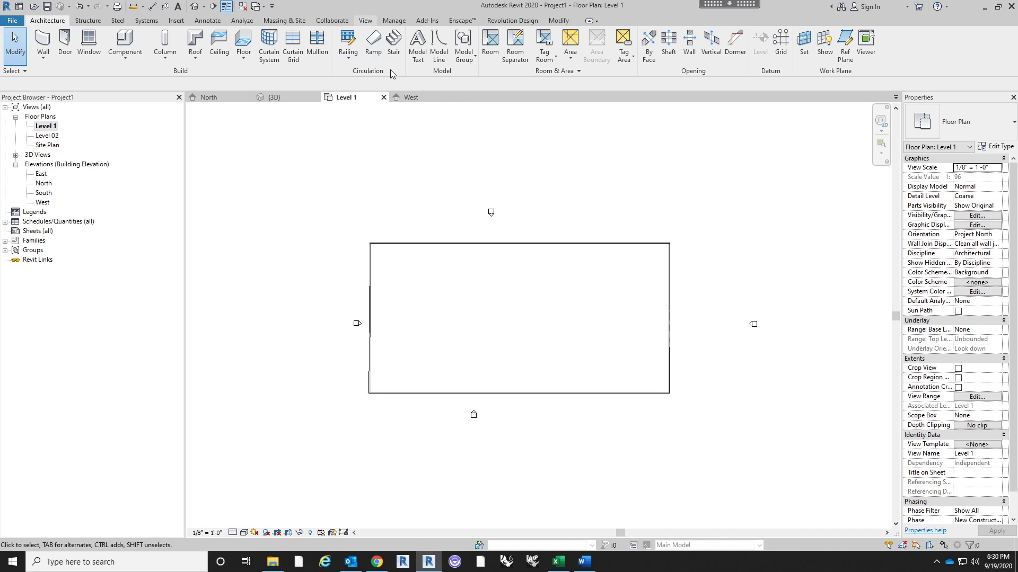
{"action": "left_click", "coordinate": [365, 20]}
{"action": "left_click", "coordinate": [363, 48]}
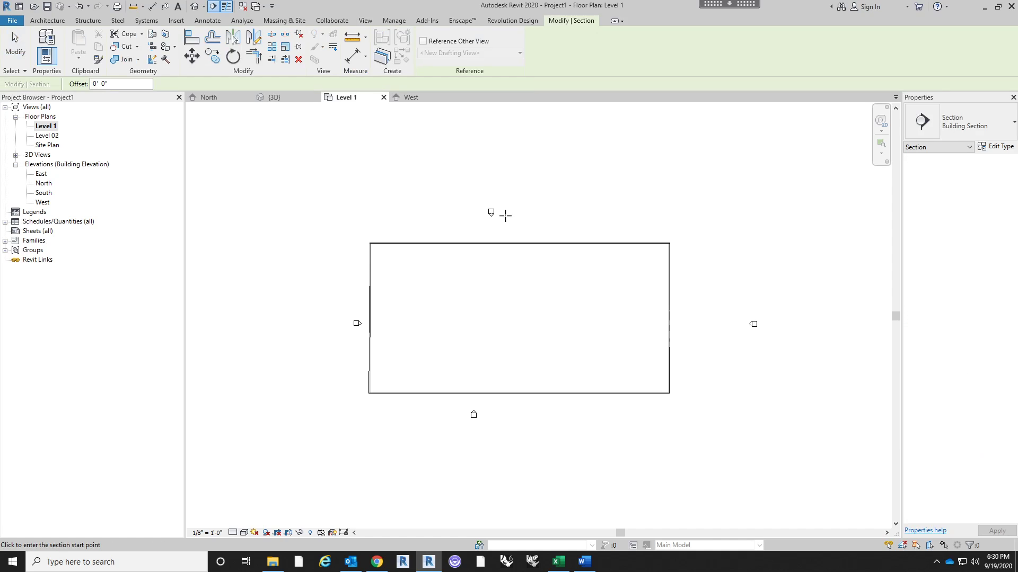
{"action": "left_click", "coordinate": [505, 204]}
{"action": "left_click", "coordinate": [505, 430]}
{"action": "key", "text": "Escape"}
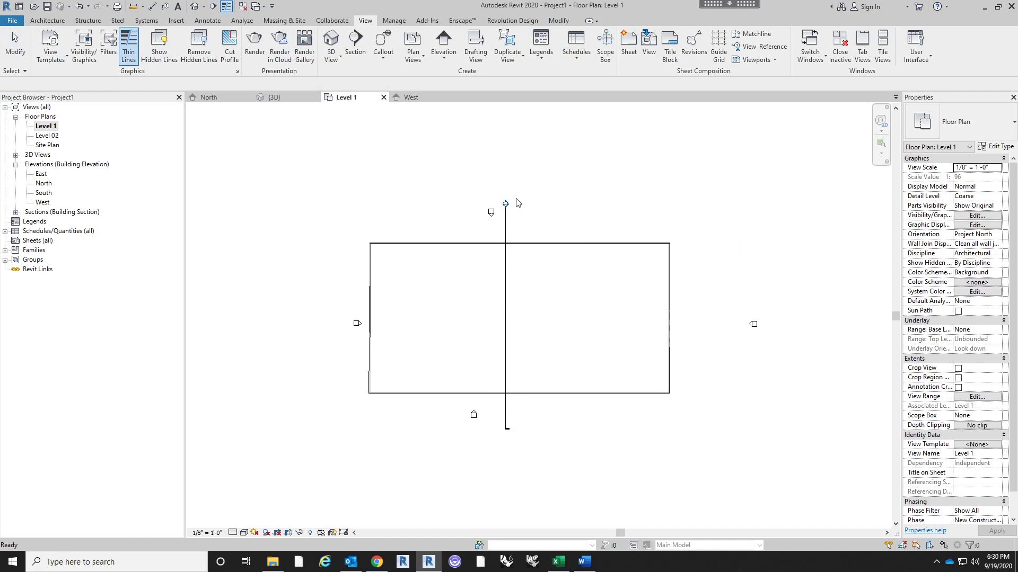
Open the new building section's view and set its visual style to Shaded.
{"action": "scroll", "coordinate": [518, 200], "scroll_direction": "up", "scroll_amount": 3}
{"action": "double_click", "coordinate": [498, 215]}
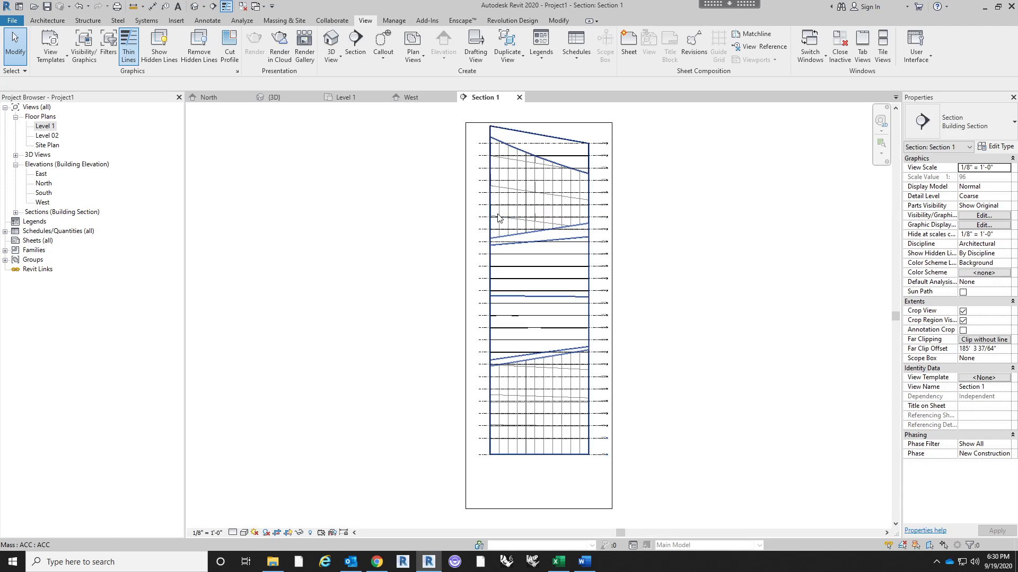
{"action": "left_click", "coordinate": [244, 533]}
{"action": "left_click", "coordinate": [291, 491]}
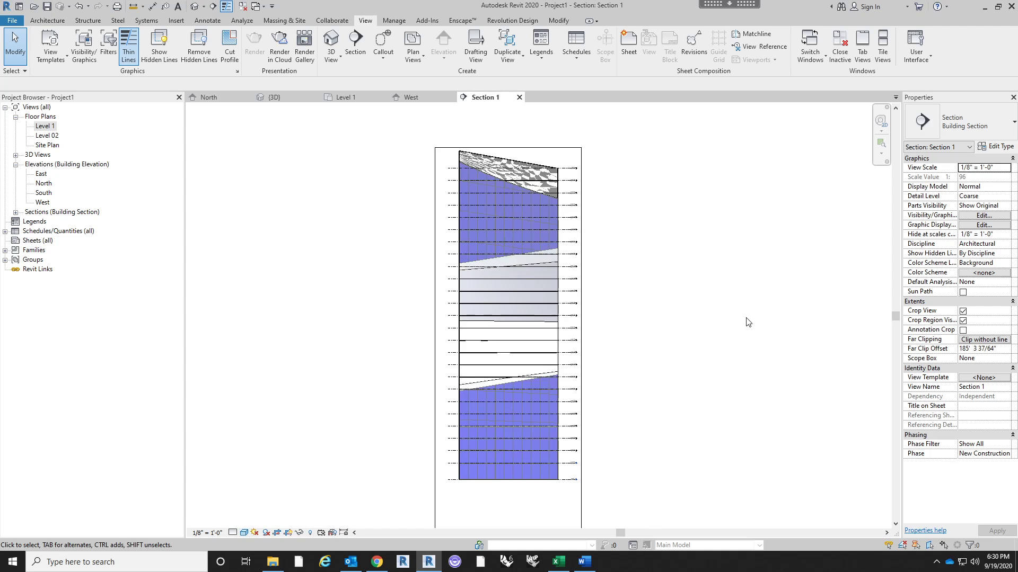
{"action": "middle_click_drag", "start_coordinate": [598, 310], "coordinate": [616, 275]}
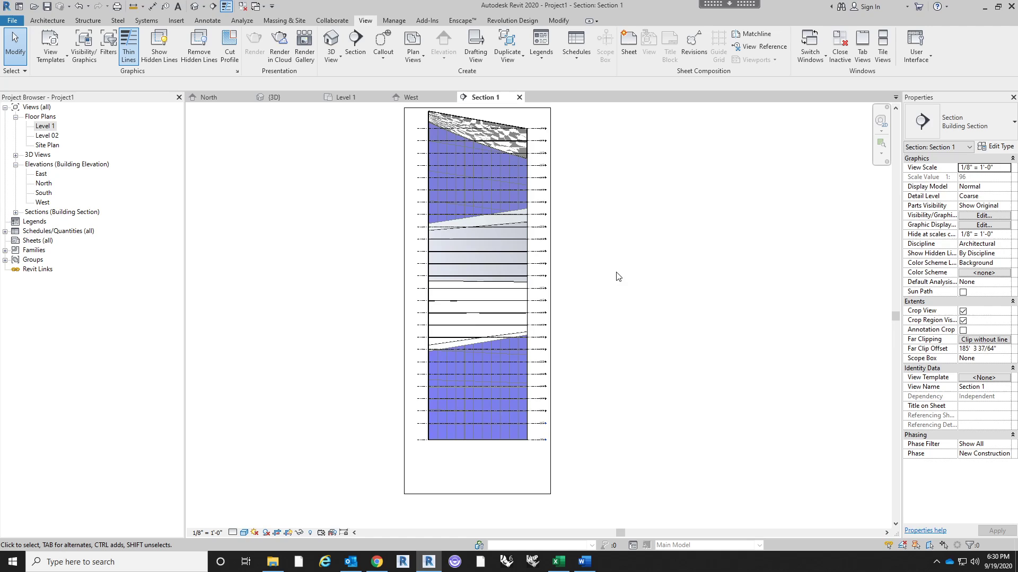
{"action": "middle_click_drag", "start_coordinate": [591, 257], "coordinate": [589, 281]}
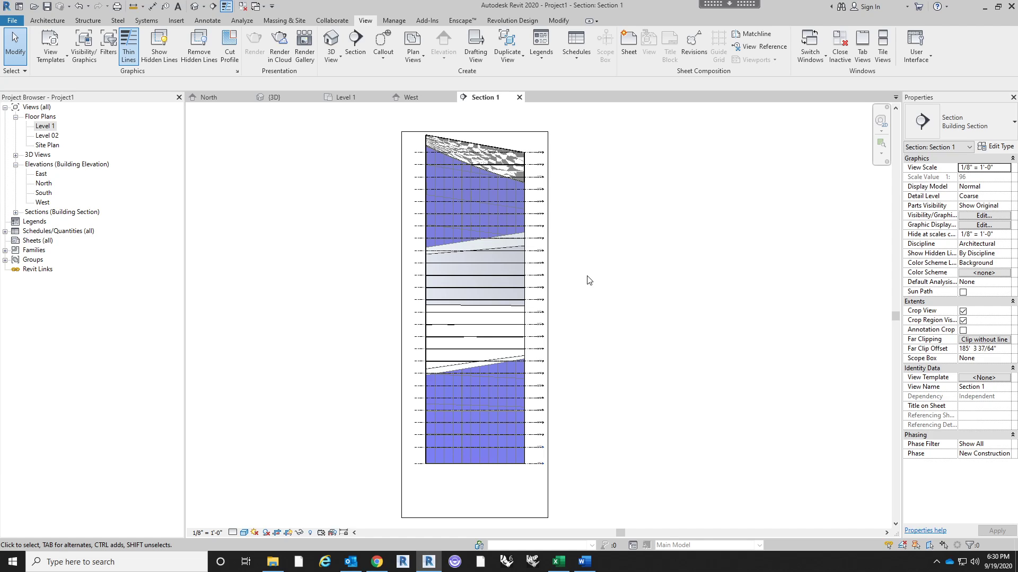
Open the default 3D view of the tower.
{"action": "left_click", "coordinate": [194, 5]}
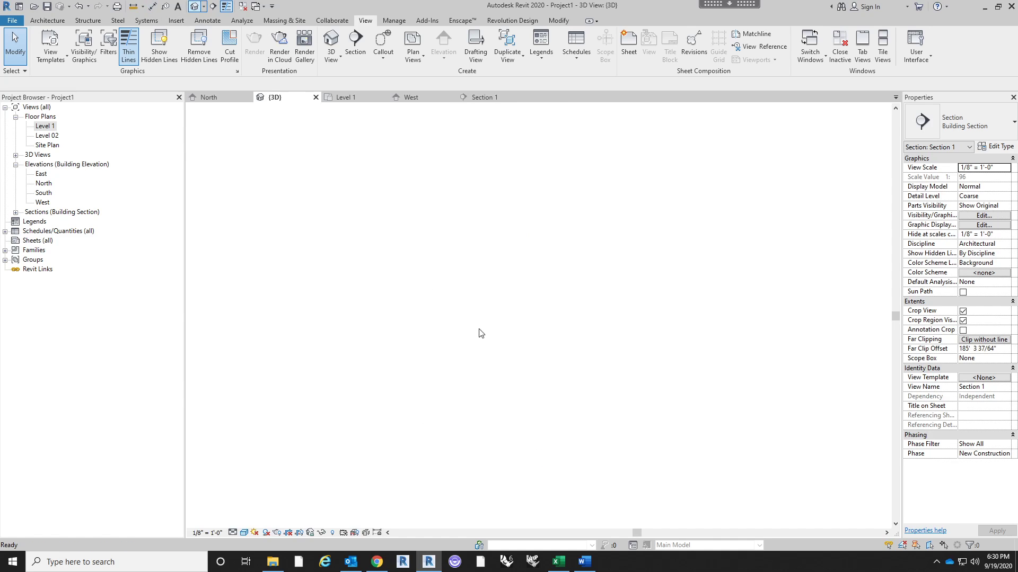